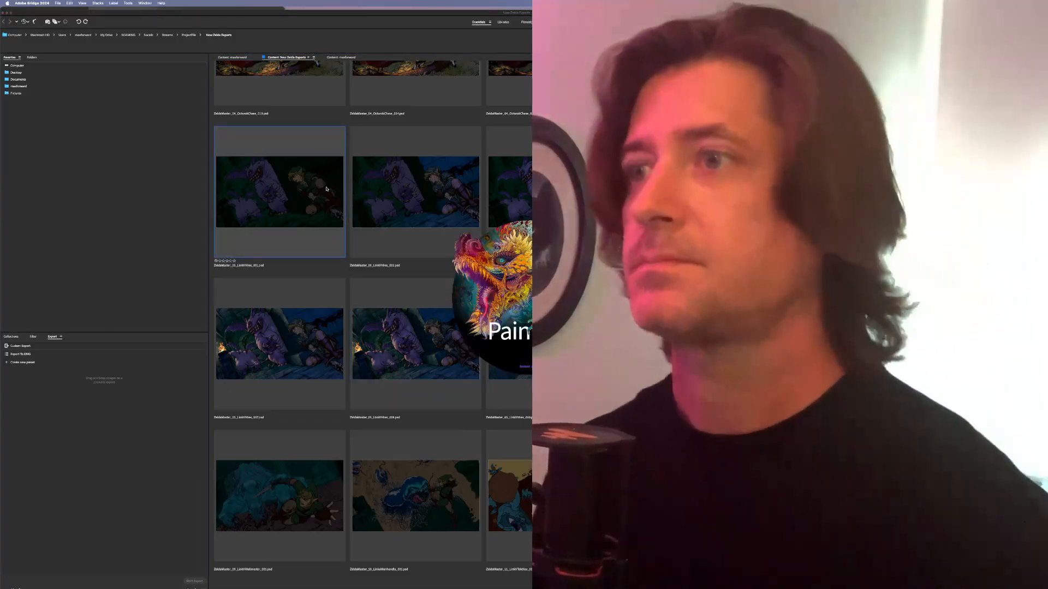
{"action": "double_click", "coordinate": [326, 189]}
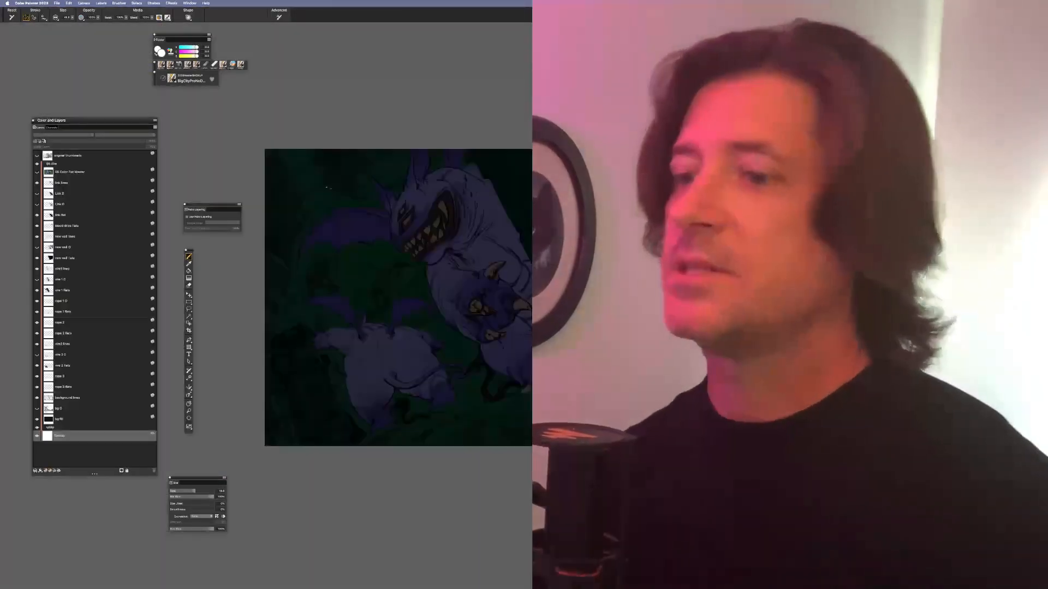
{"action": "key", "text": "super+w"}
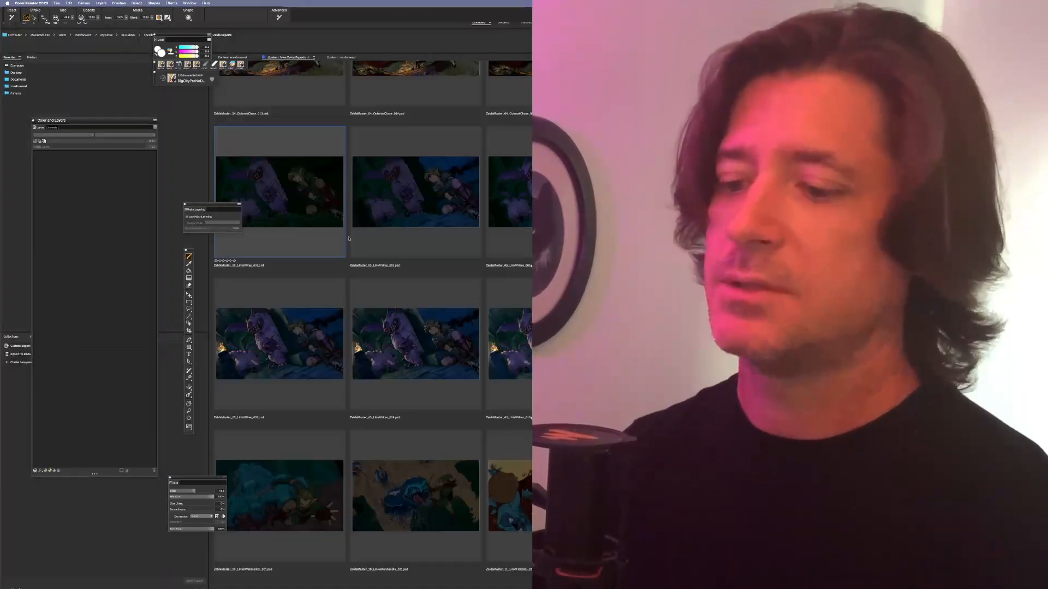
{"action": "left_click", "coordinate": [410, 338]}
{"action": "left_click", "coordinate": [412, 343]}
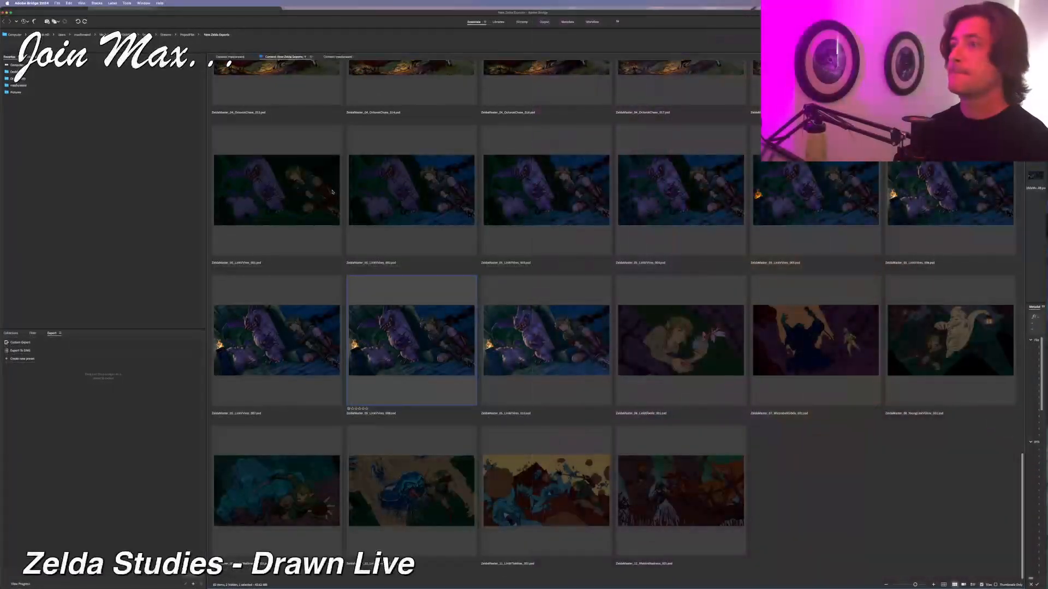
Compare saved versions of the Link and purple monsters painting full screen, and open the latest one, version 010, in Corel Painter
{"action": "left_click", "coordinate": [332, 191]}
{"action": "key", "text": "space"}
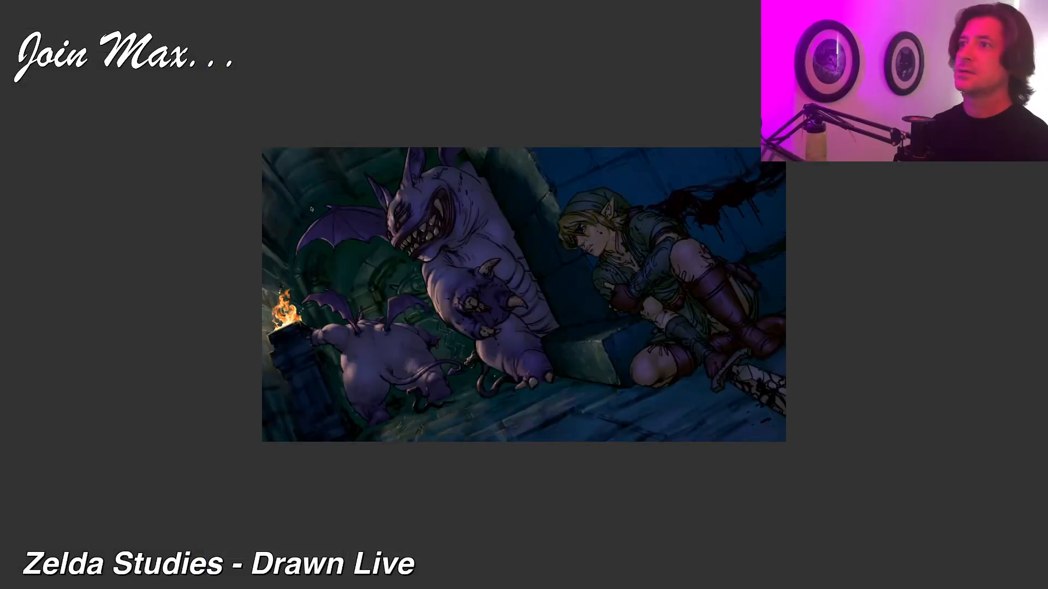
{"action": "key", "text": "Right"}
{"action": "key", "text": "Left"}
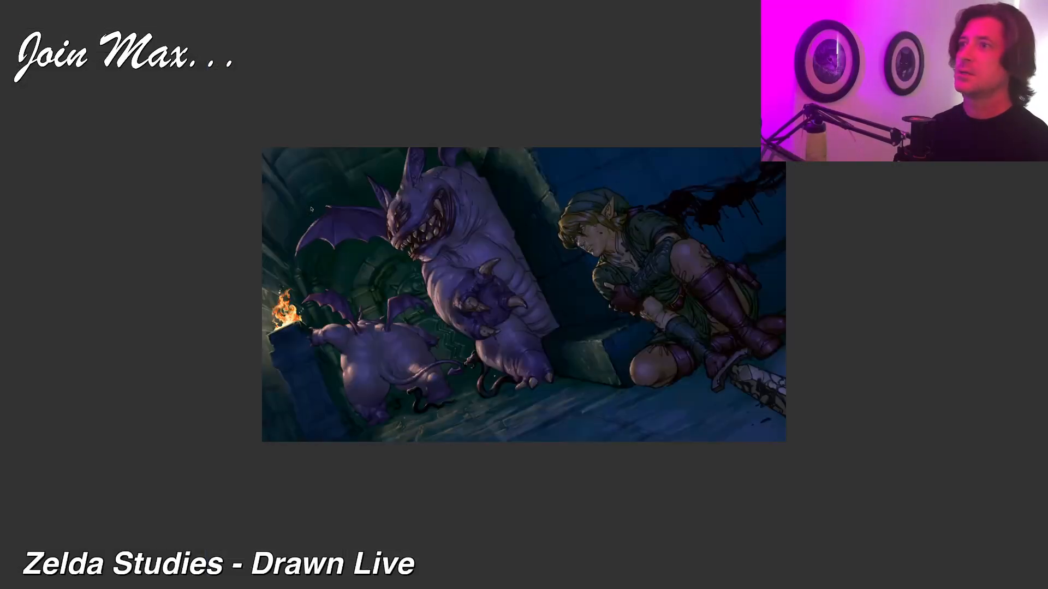
{"action": "key", "text": "space"}
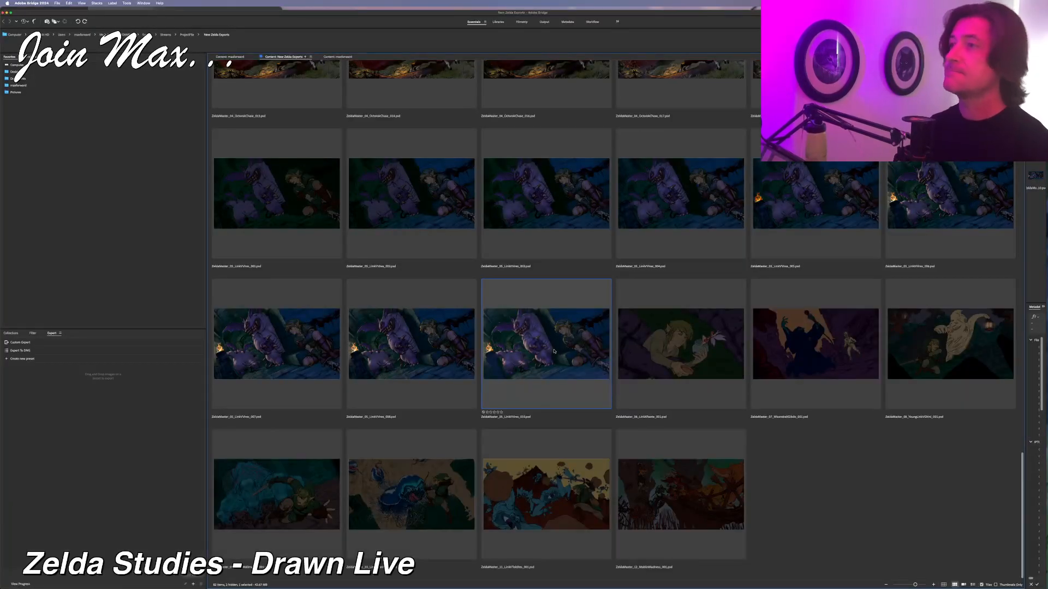
{"action": "mouse_move", "coordinate": [554, 351]}
{"action": "left_mouse_down"}
{"action": "mouse_move", "coordinate": [396, 583]}
{"action": "mouse_move", "coordinate": [306, 585]}
{"action": "mouse_move", "coordinate": [325, 579]}
{"action": "left_mouse_up"}
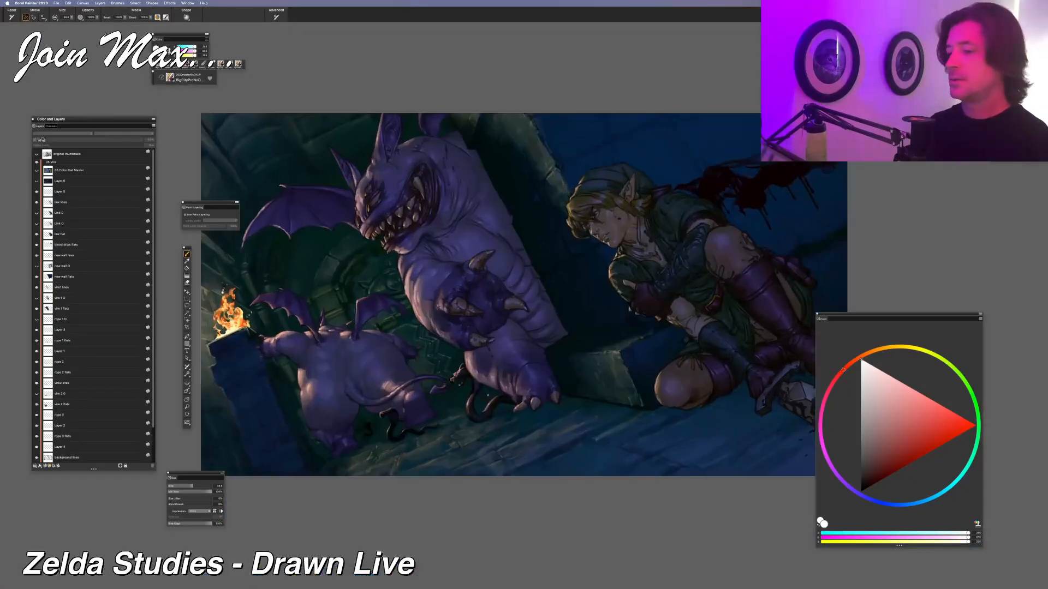
Examine the large purple monster's face, teeth and clawed hand up close
{"action": "key", "text": "super+equal"}
{"action": "key", "text": "super+equal"}
{"action": "key", "text": "super+equal"}
{"action": "key", "text": "super+minus"}
{"action": "left_click_drag", "start_coordinate": [471, 292], "coordinate": [652, 377]}
{"action": "key", "text": "super+equal"}
{"action": "key", "text": "super+equal"}
{"action": "key", "text": "super+equal"}
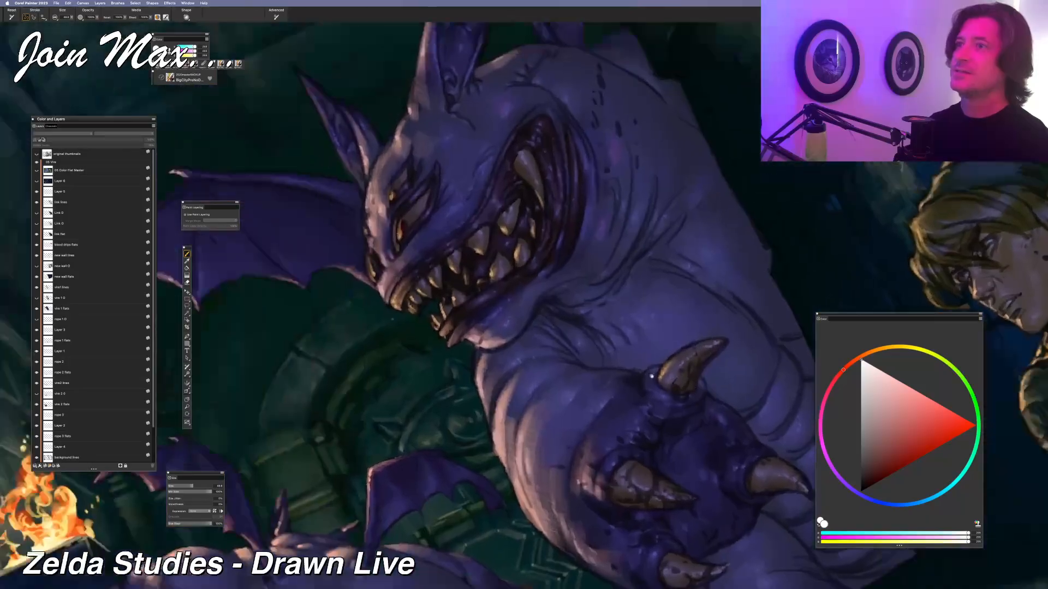
{"action": "key", "text": "super+equal"}
{"action": "key", "text": "super+equal"}
{"action": "left_click_drag", "start_coordinate": [547, 301], "coordinate": [542, 368]}
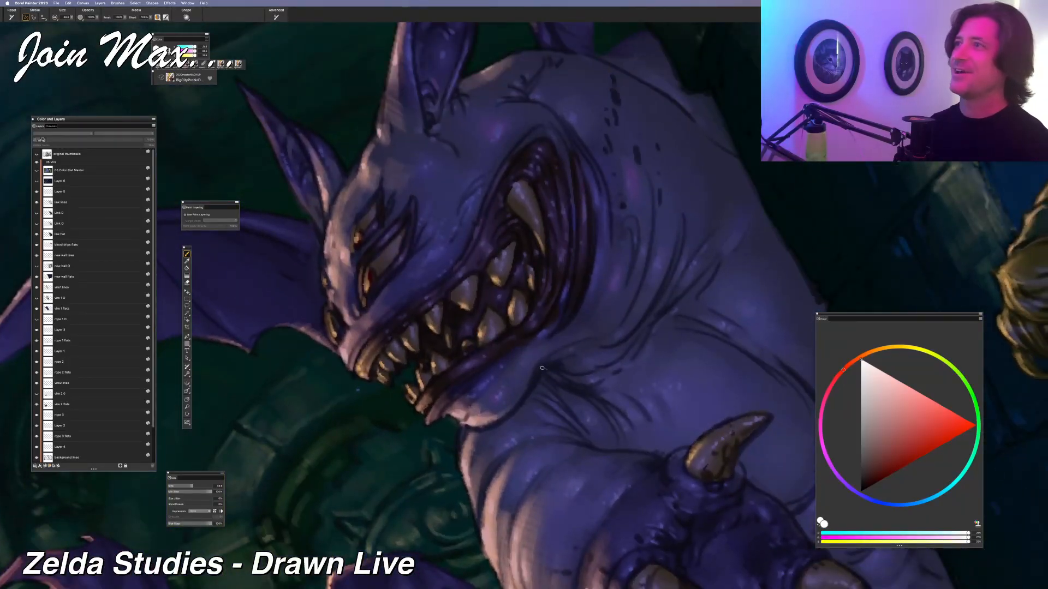
{"action": "key", "text": "super+minus"}
{"action": "key", "text": "super+equal"}
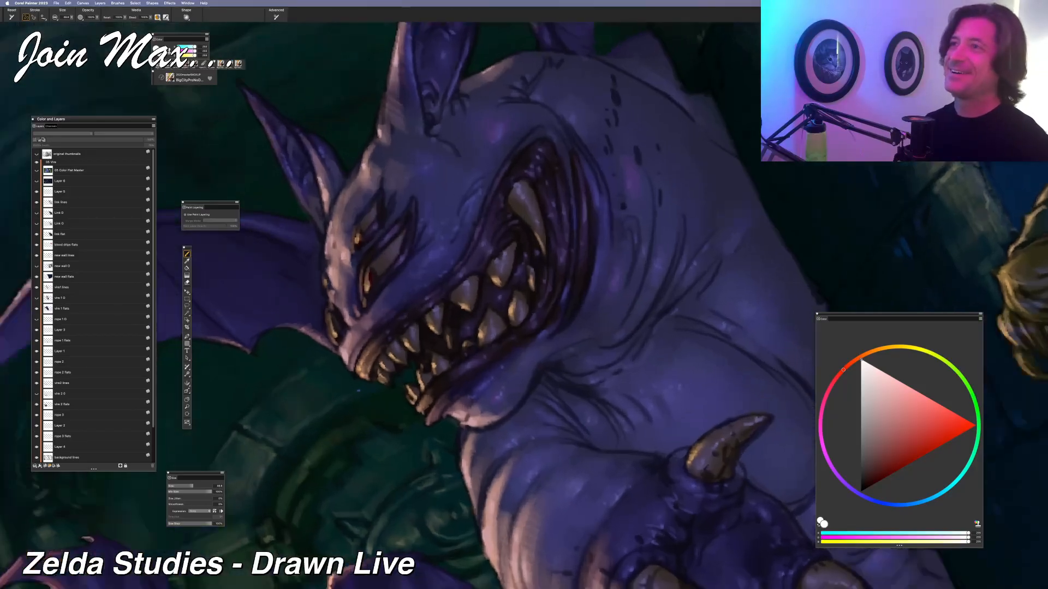
{"action": "key", "text": "super+minus"}
{"action": "key", "text": "super+minus"}
{"action": "key", "text": "super+minus"}
{"action": "key", "text": "super+minus"}
{"action": "key", "text": "super+minus"}
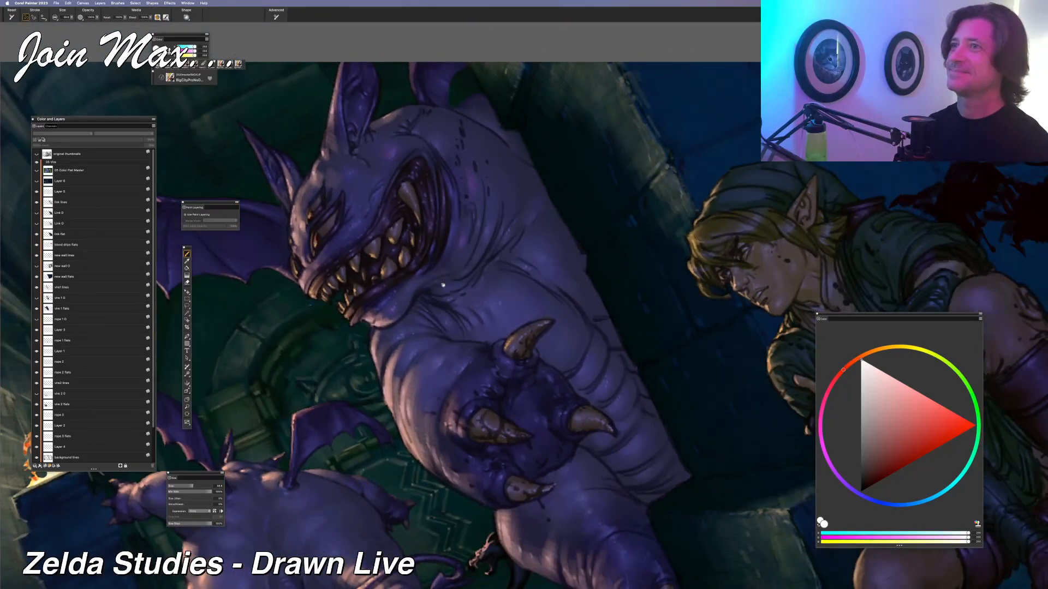
{"action": "key", "text": "super+equal"}
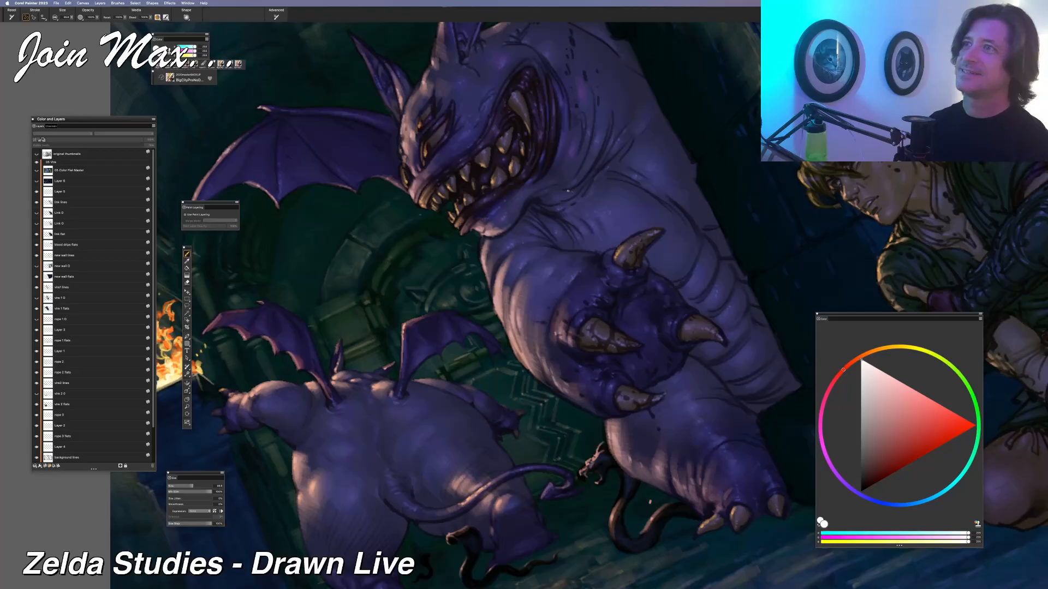
Examine Link's seated figure, his sword and the blood-splattered blue wall behind him
{"action": "left_click_drag", "start_coordinate": [567, 191], "coordinate": [630, 159]}
{"action": "left_click_drag", "start_coordinate": [729, 129], "coordinate": [443, 163]}
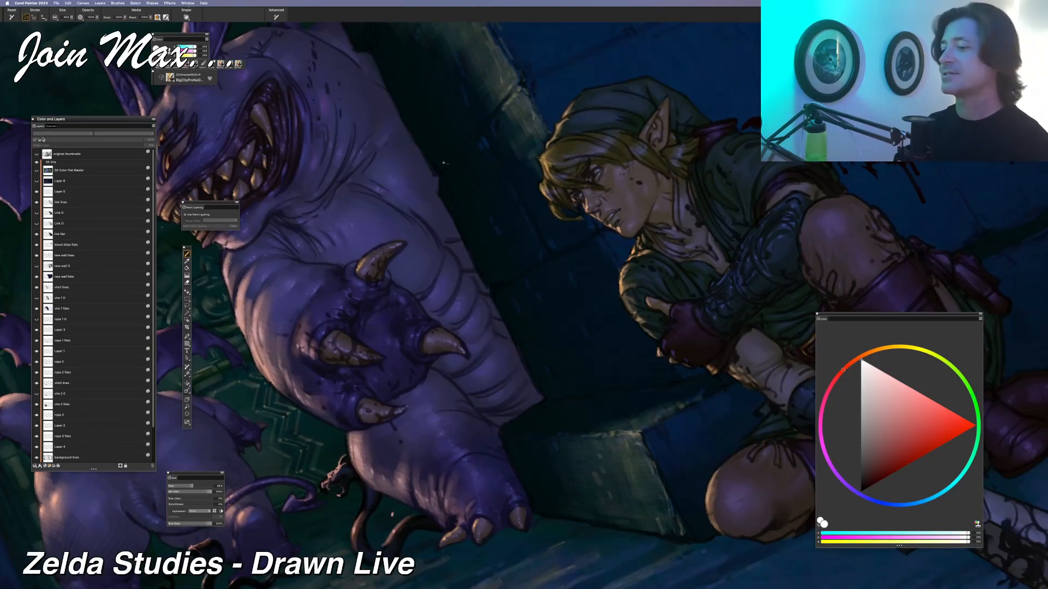
{"action": "key", "text": "super+minus"}
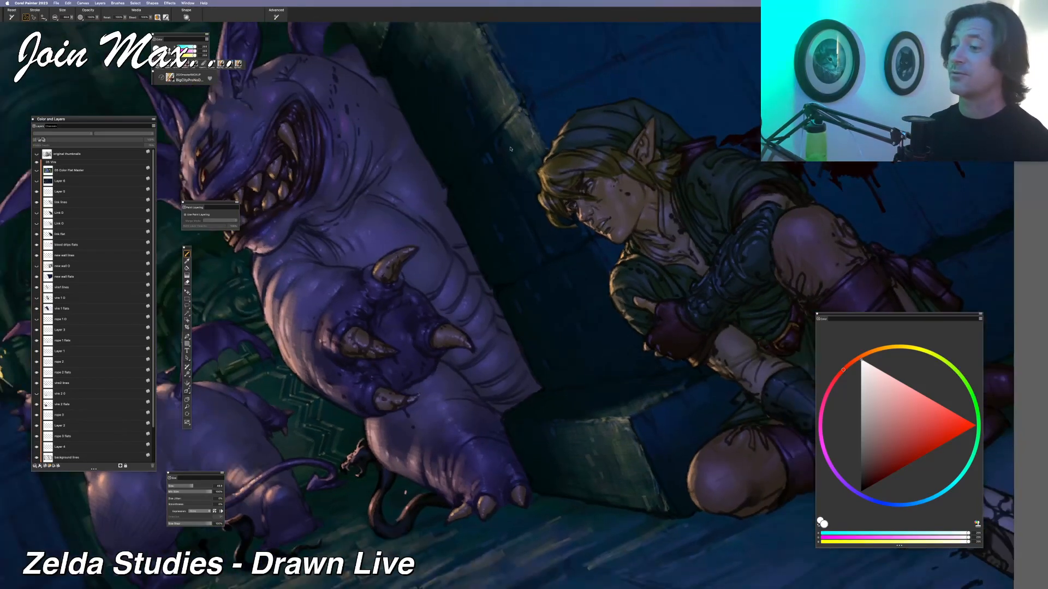
{"action": "left_click_drag", "start_coordinate": [601, 139], "coordinate": [404, 176]}
{"action": "key", "text": "super+plus"}
{"action": "key", "text": "super+minus"}
{"action": "key", "text": "super+minus"}
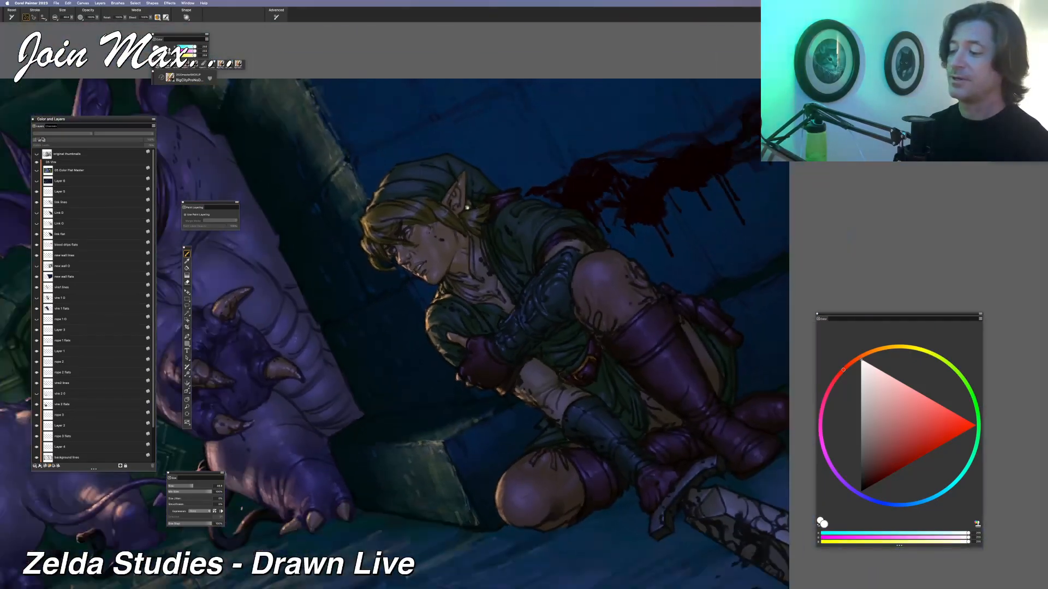
{"action": "left_click_drag", "start_coordinate": [467, 207], "coordinate": [382, 225]}
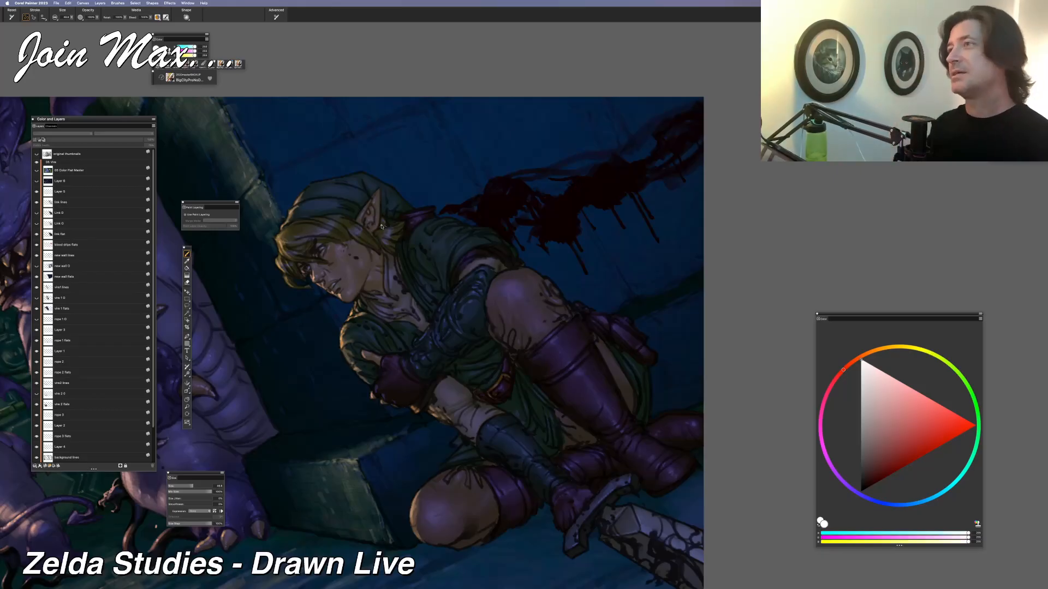
{"action": "key", "text": "super+minus"}
{"action": "key", "text": "super+minus"}
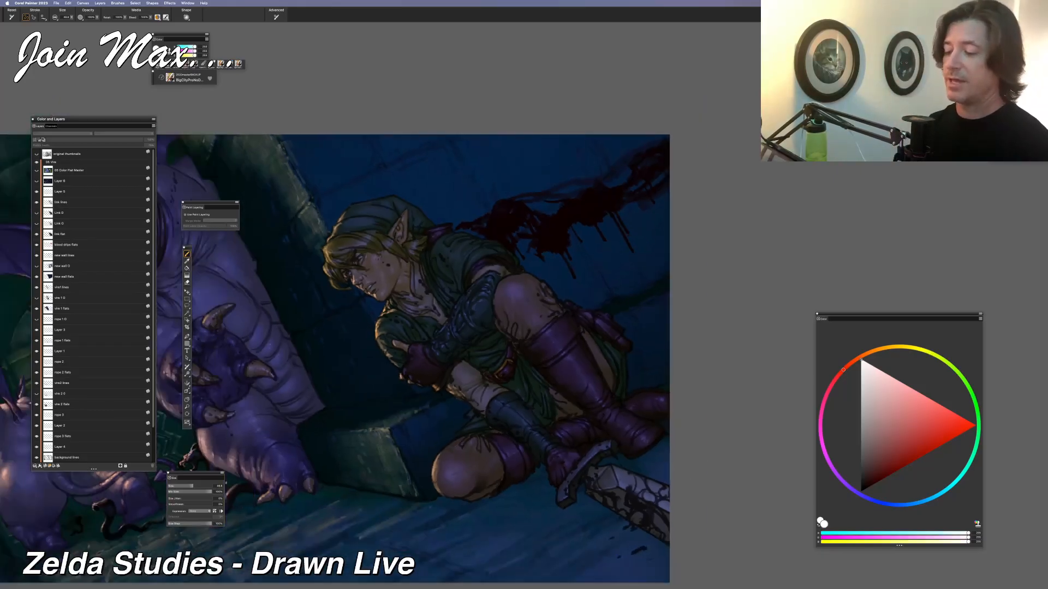
{"action": "key", "text": "super+equal"}
{"action": "key", "text": "super+equal"}
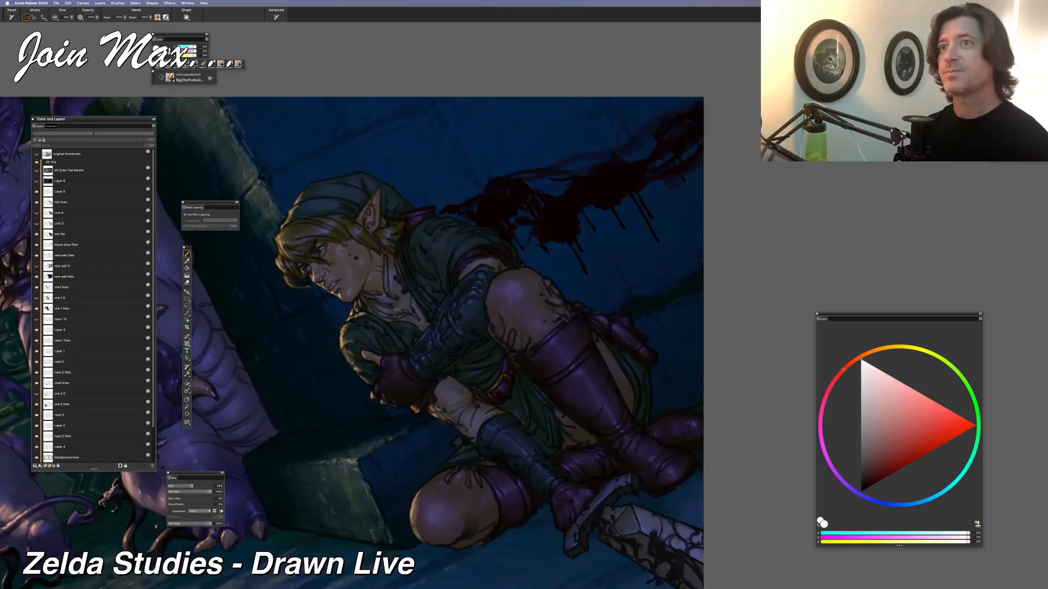
{"action": "mouse_move", "coordinate": [408, 275]}
{"action": "left_mouse_down"}
{"action": "mouse_move", "coordinate": [371, 313]}
{"action": "mouse_move", "coordinate": [397, 275]}
{"action": "left_mouse_up"}
{"action": "key", "text": "super+equal"}
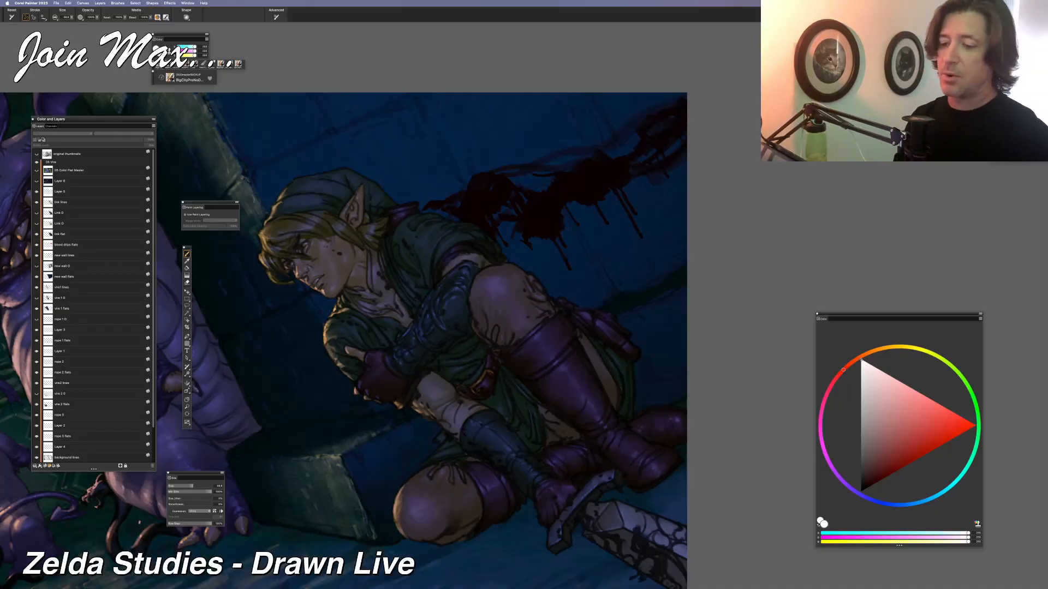
{"action": "left_click_drag", "start_coordinate": [304, 466], "coordinate": [336, 476]}
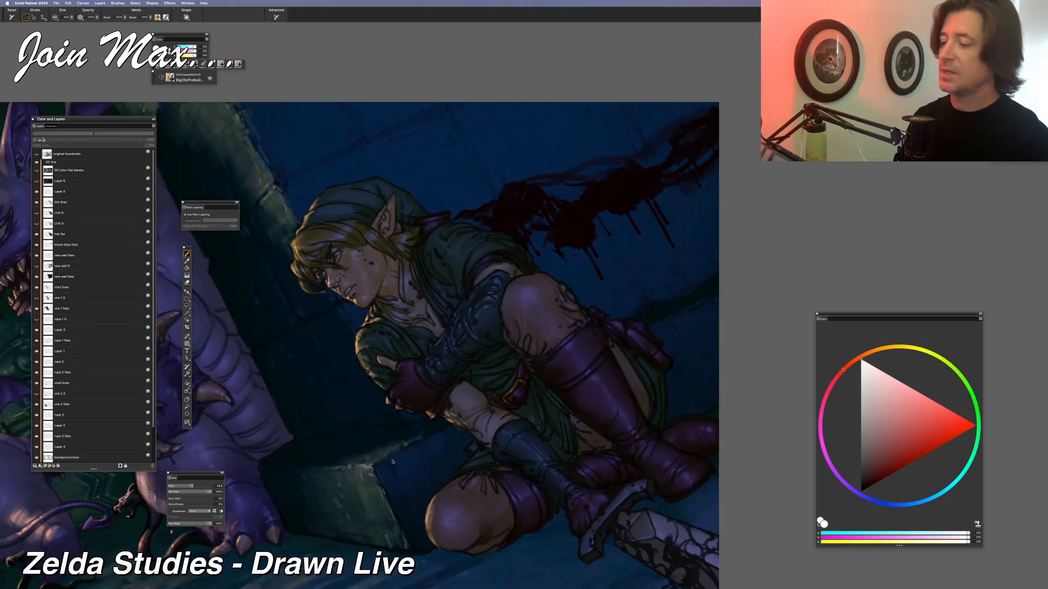
{"action": "left_click_drag", "start_coordinate": [392, 462], "coordinate": [393, 356]}
{"action": "mouse_move", "coordinate": [381, 472]}
{"action": "left_mouse_down"}
{"action": "mouse_move", "coordinate": [392, 449]}
{"action": "mouse_move", "coordinate": [512, 448]}
{"action": "mouse_move", "coordinate": [557, 460]}
{"action": "mouse_move", "coordinate": [510, 474]}
{"action": "mouse_move", "coordinate": [420, 554]}
{"action": "left_mouse_up"}
{"action": "left_click_drag", "start_coordinate": [489, 418], "coordinate": [365, 509]}
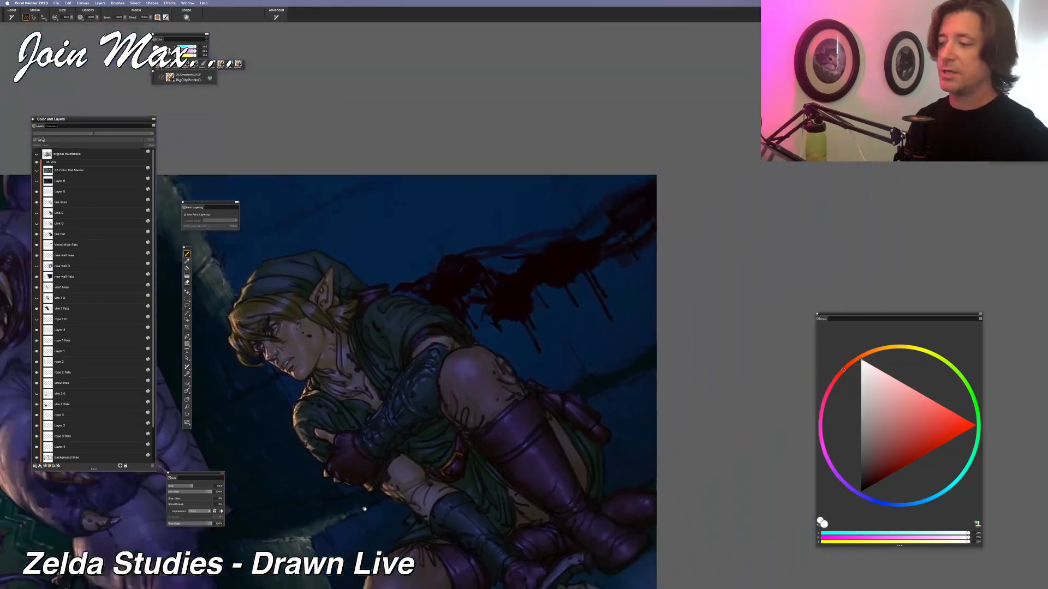
{"action": "left_click_drag", "start_coordinate": [420, 464], "coordinate": [390, 490]}
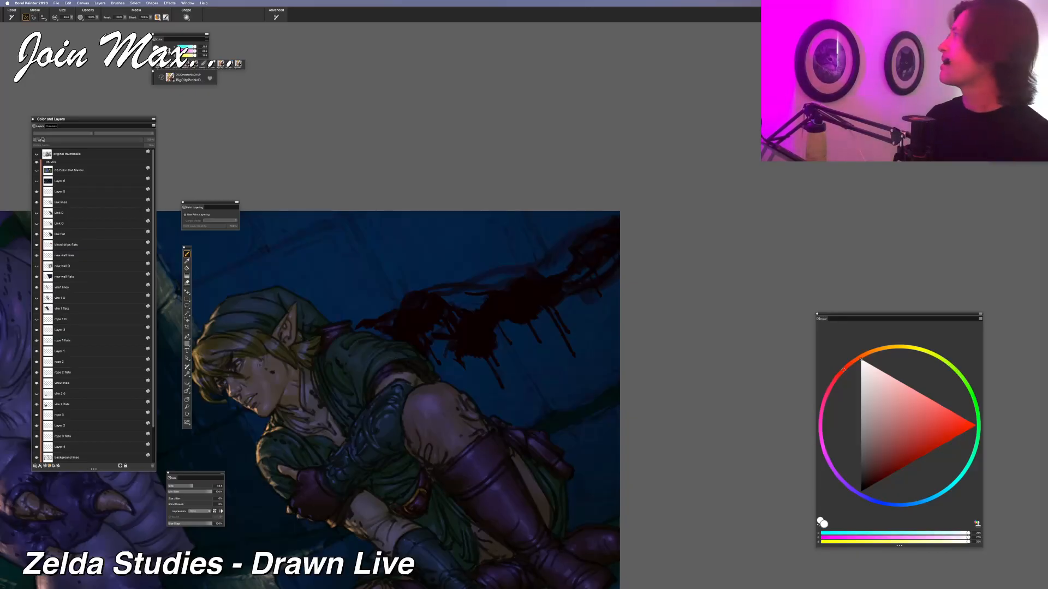
Hide the painting program's palettes and quit QuickTime Player
{"action": "key", "text": "Tab"}
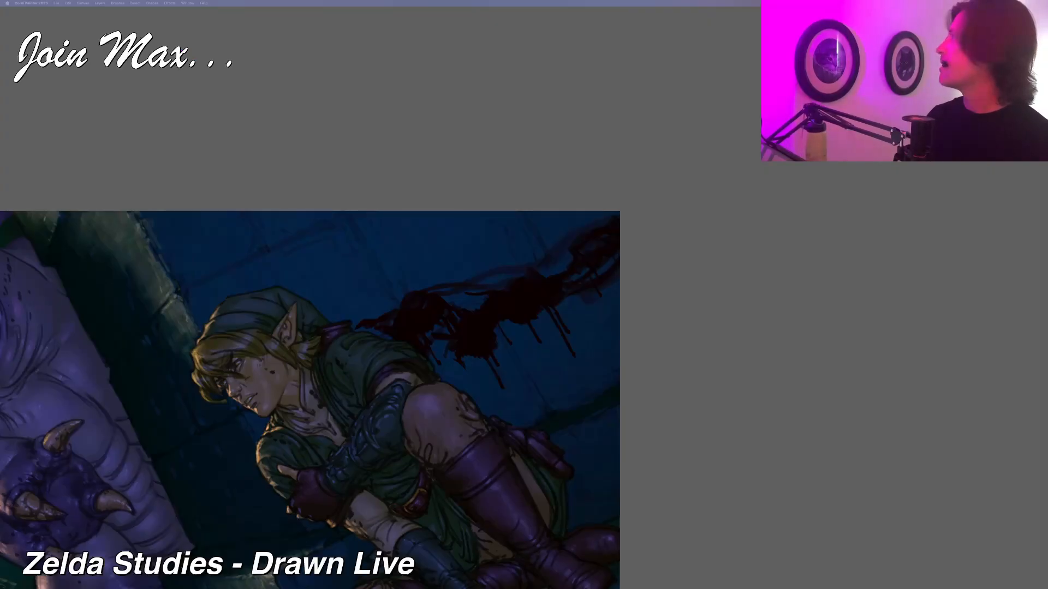
{"action": "key", "text": "super+Tab"}
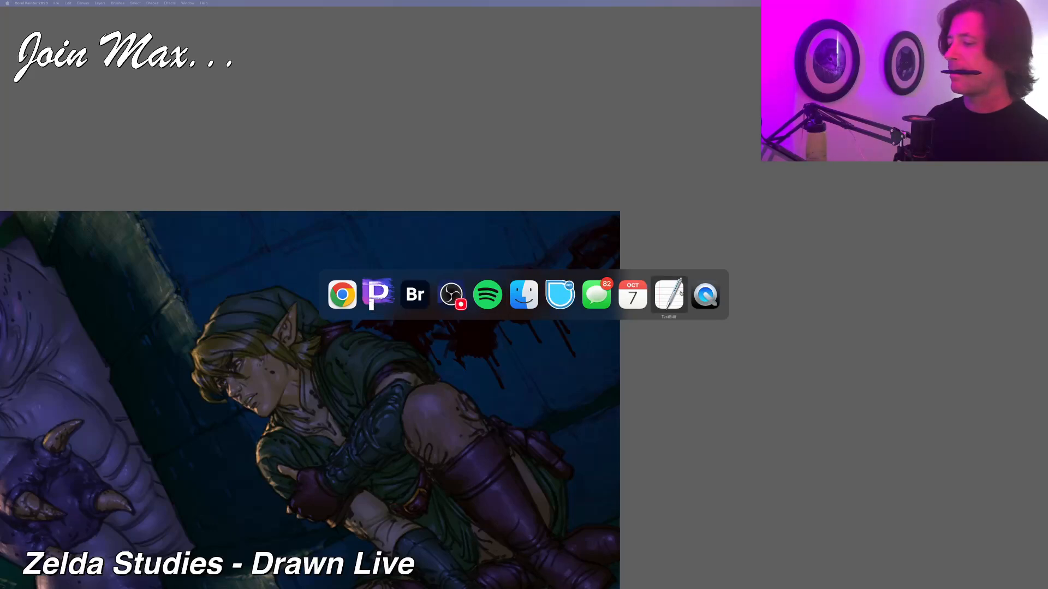
{"action": "left_click", "coordinate": [701, 293]}
{"action": "key", "text": "super+Tab"}
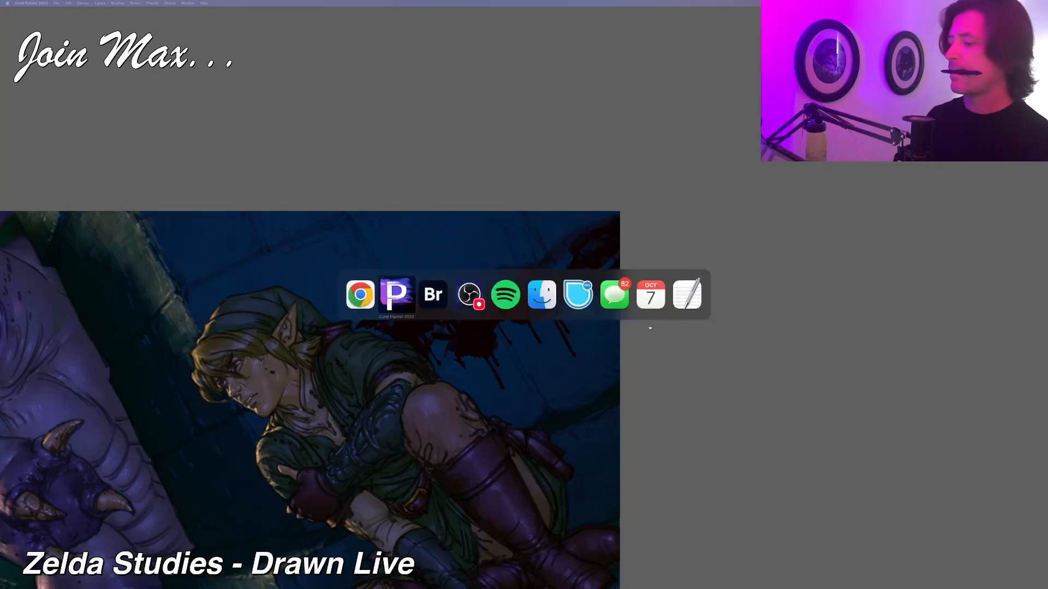
Close the untitled TextEdit document, and quit Calendar and TextEdit
{"action": "left_click", "coordinate": [676, 298]}
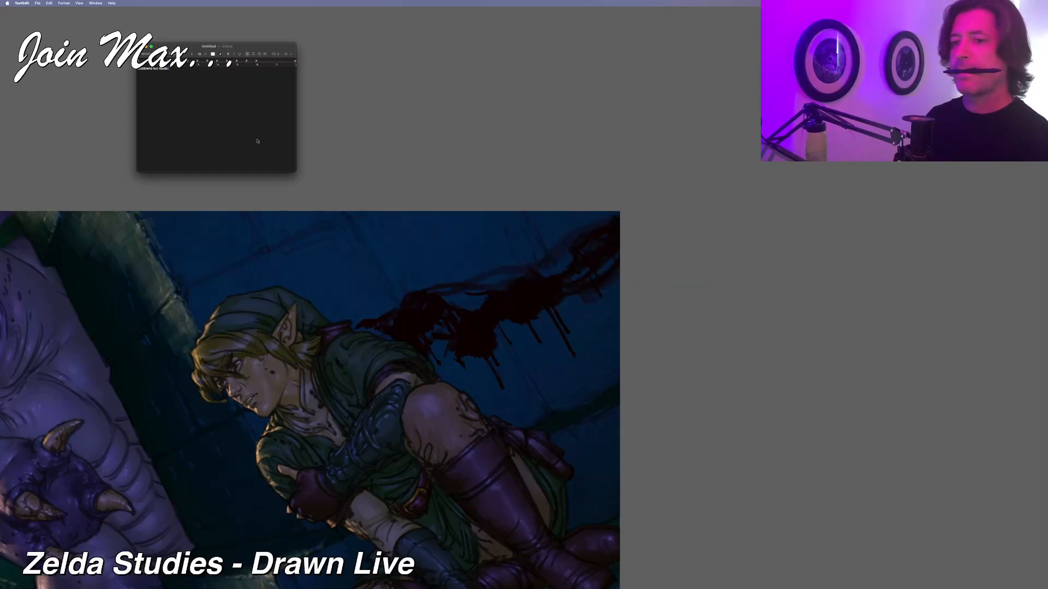
{"action": "key", "text": "super+w"}
{"action": "key", "text": "Return"}
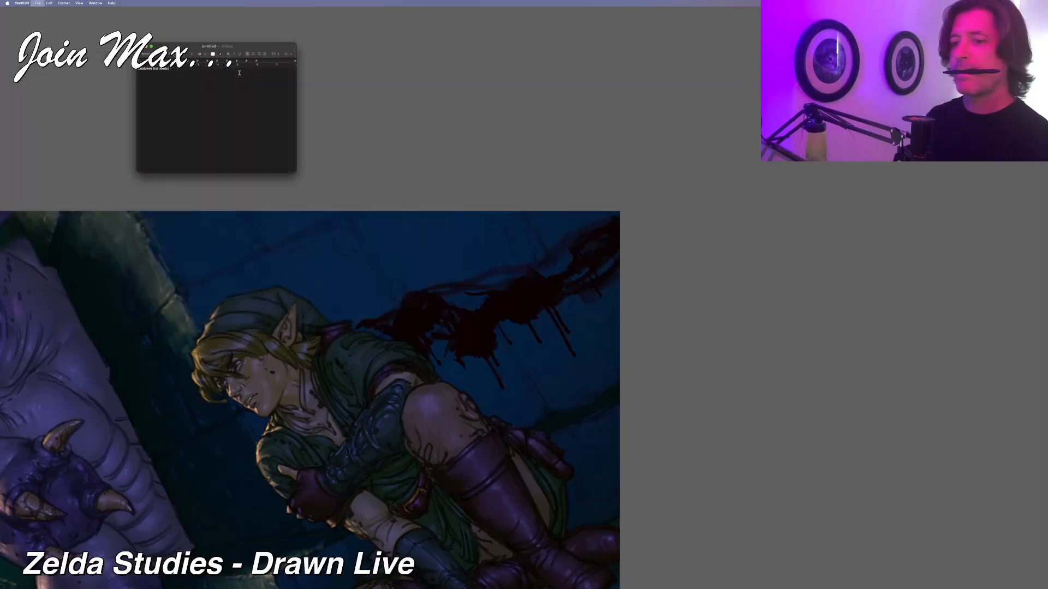
{"action": "key", "text": "super+Tab"}
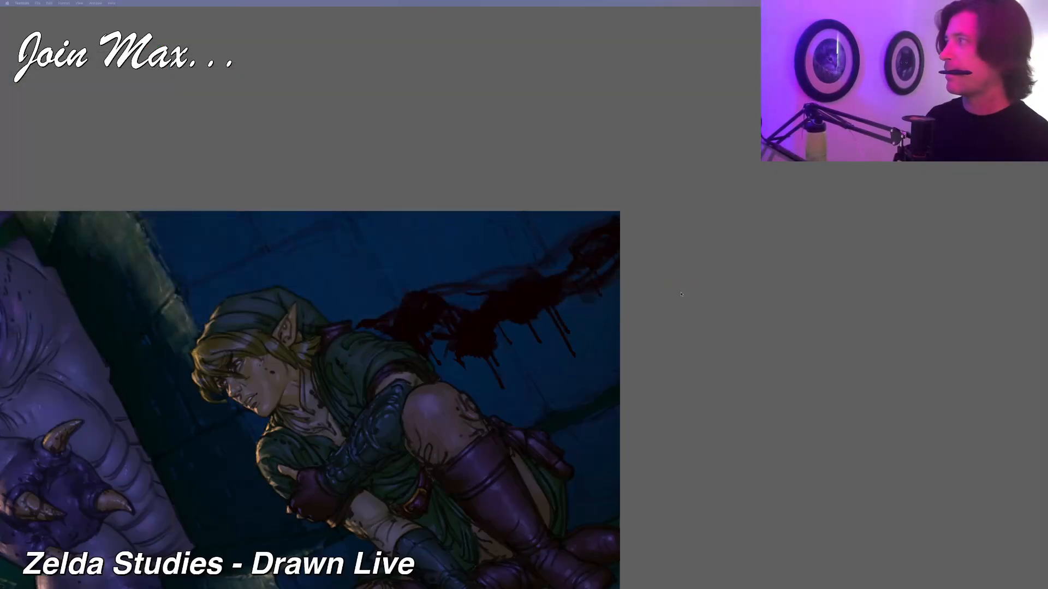
{"action": "key", "text": "super+Tab"}
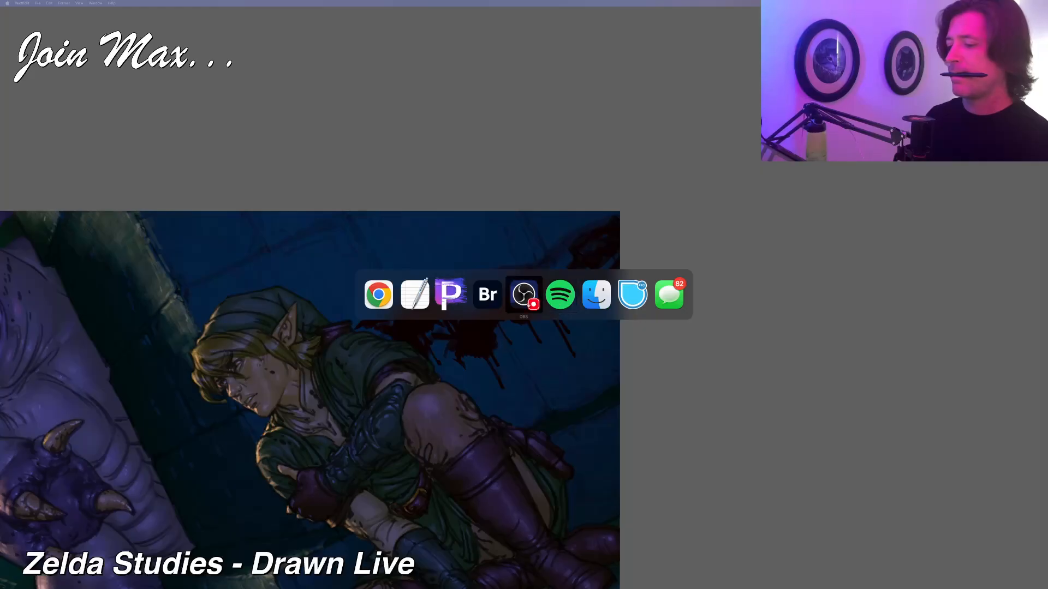
{"action": "left_click", "coordinate": [426, 302]}
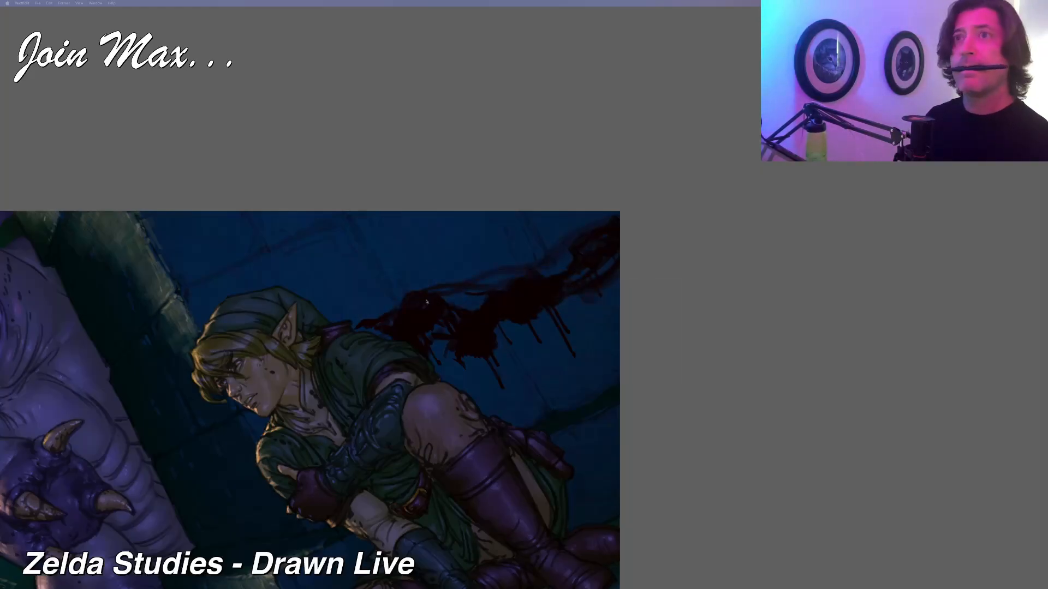
{"action": "key", "text": "super+Tab"}
{"action": "key", "text": "super+Tab"}
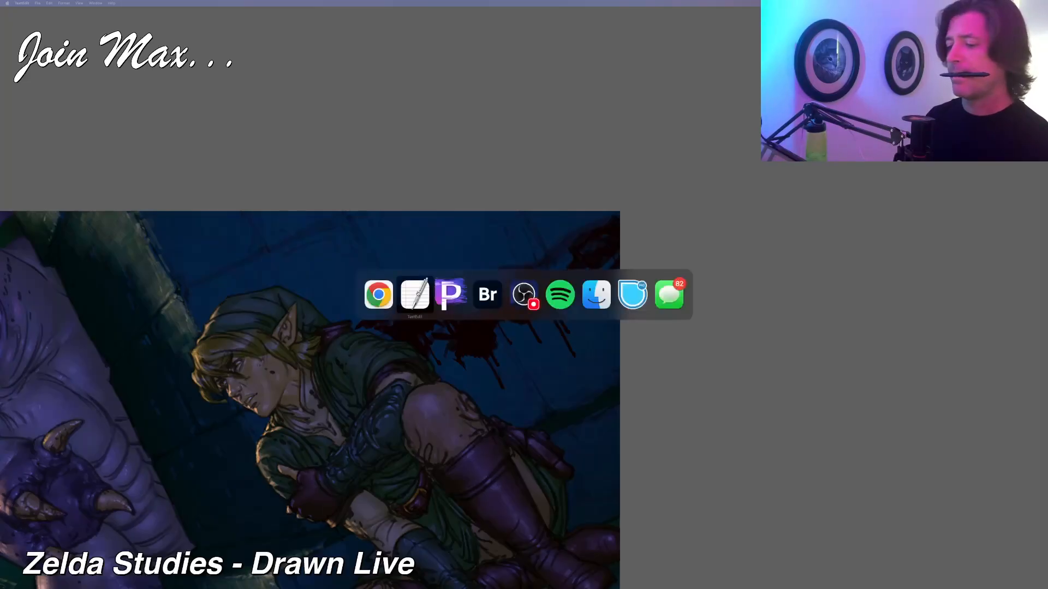
{"action": "key", "text": "super+Tab"}
Switch to Messages, move its window off this display, and show the palettes again in Corel Painter
{"action": "key", "text": "super+Tab"}
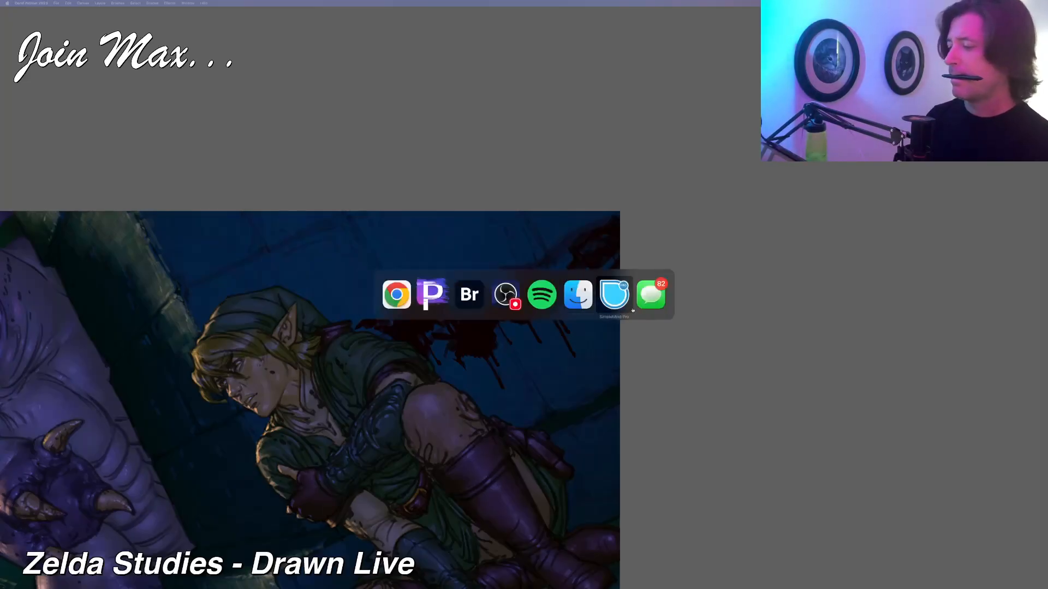
{"action": "key", "text": "super+Tab"}
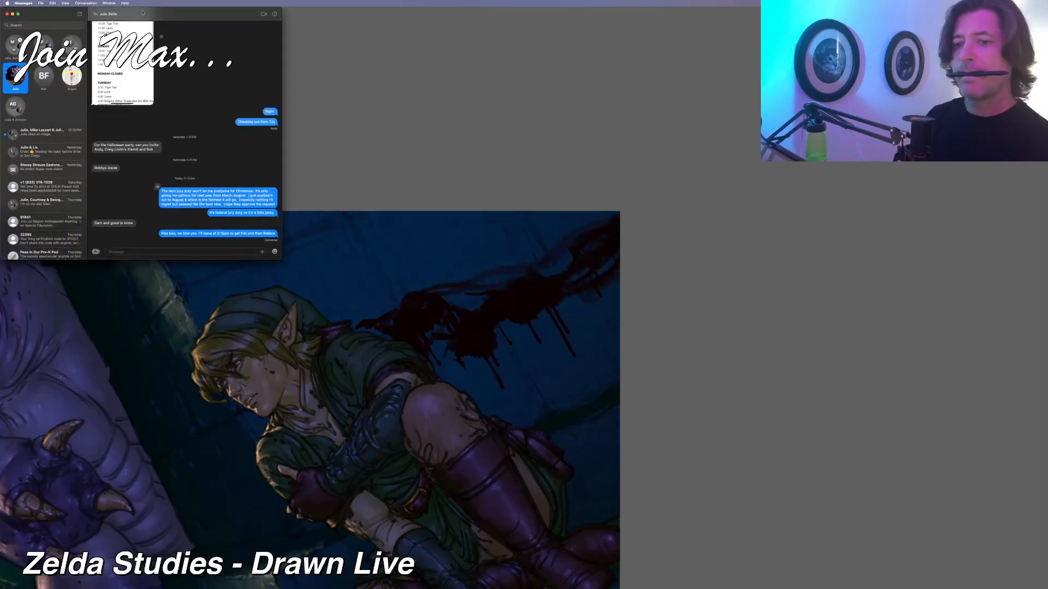
{"action": "left_click_drag", "start_coordinate": [142, 12], "coordinate": [1047, 14]}
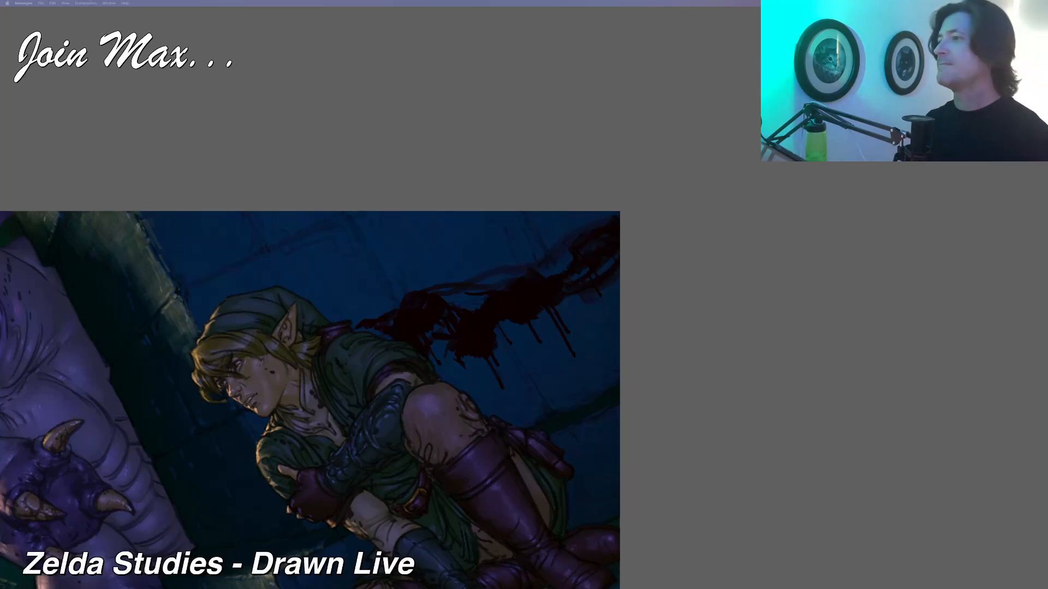
{"action": "key", "text": "Tab"}
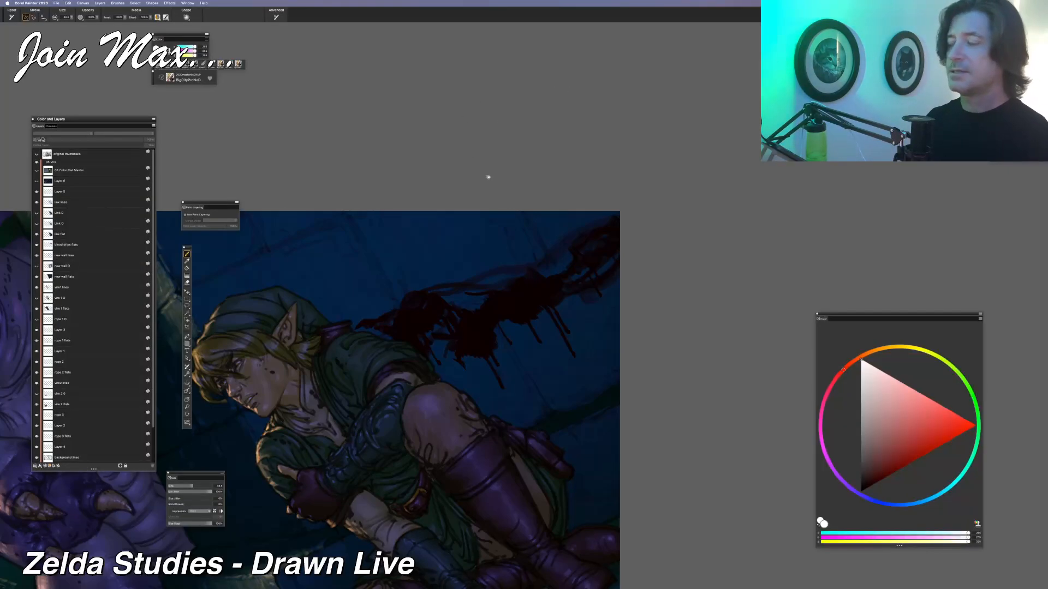
{"action": "key", "text": "Tab"}
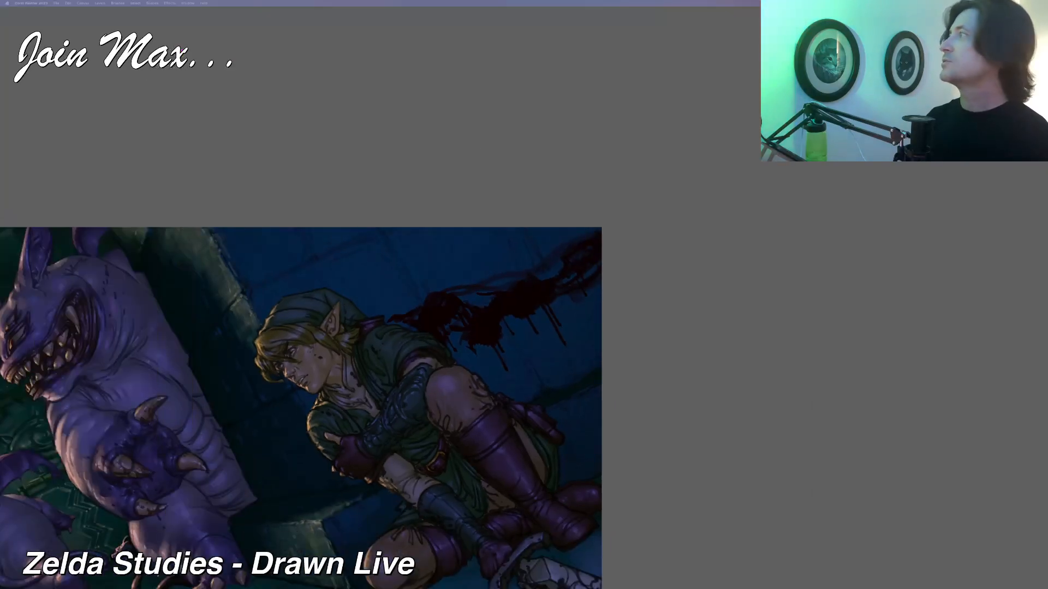
{"action": "key", "text": "Tab"}
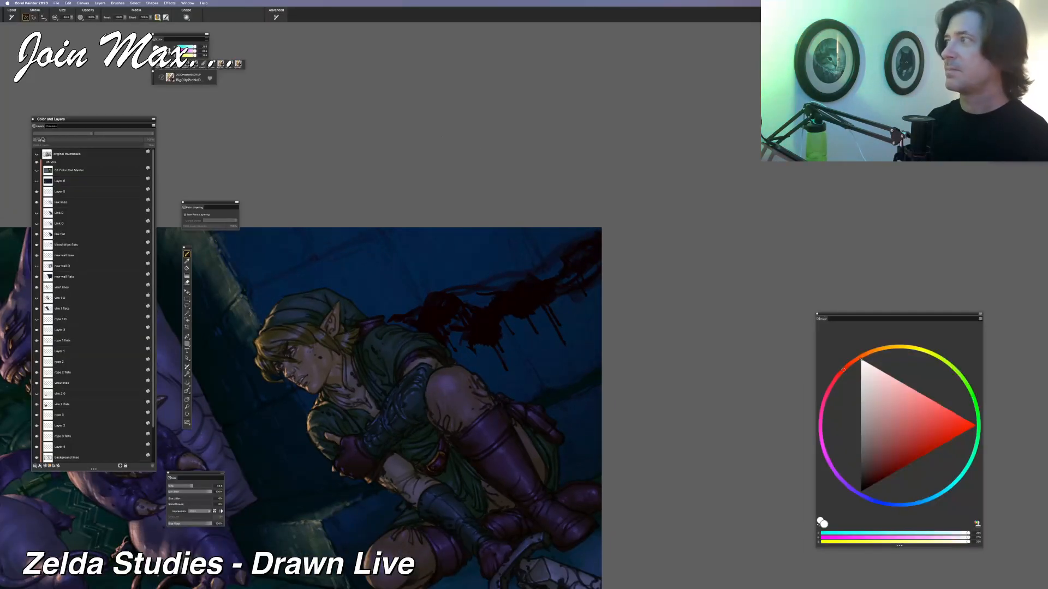
{"action": "left_click_drag", "start_coordinate": [492, 160], "coordinate": [477, 169]}
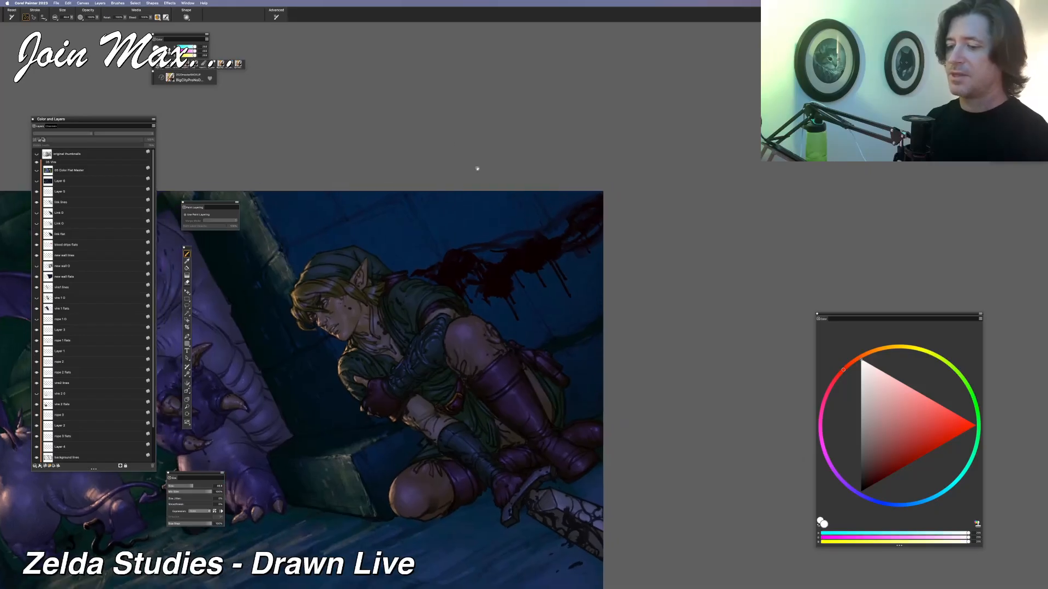
{"action": "scroll", "coordinate": [477, 168], "scroll_direction": "up", "scroll_amount": 2}
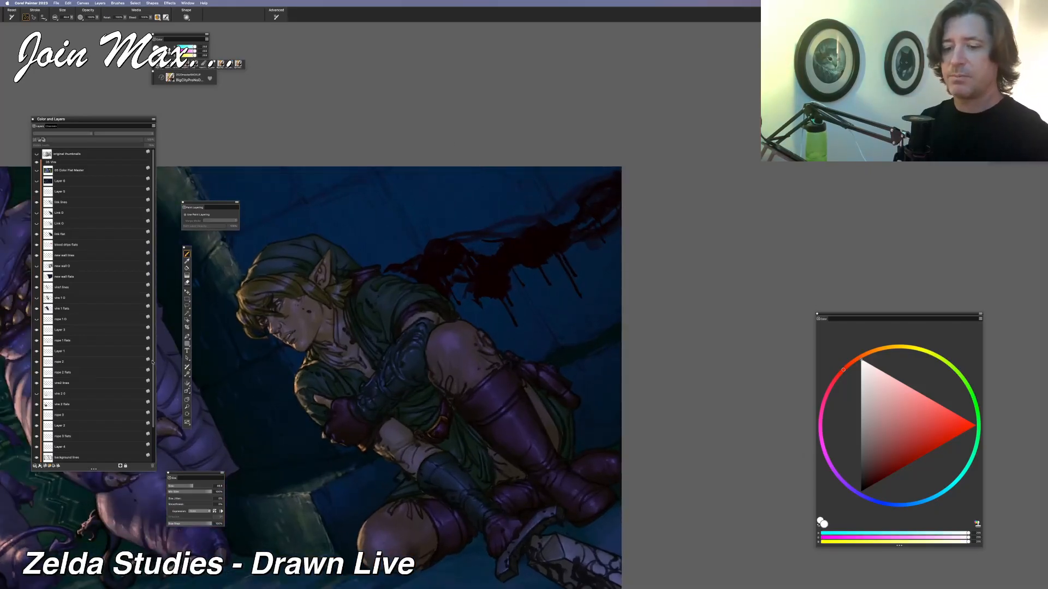
{"action": "left_click_drag", "start_coordinate": [387, 366], "coordinate": [340, 411]}
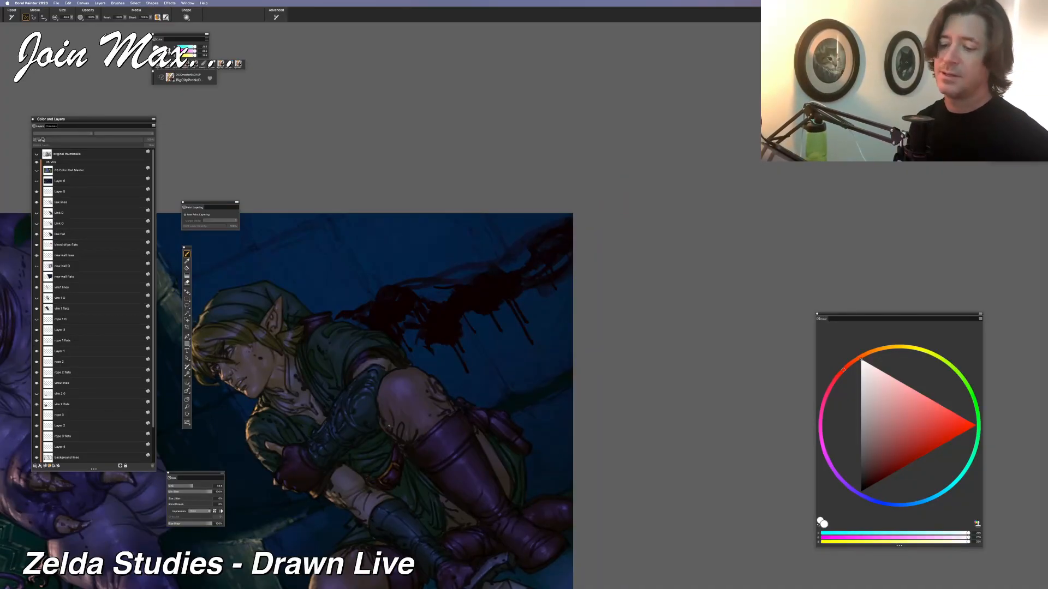
Select the blood splatter's layer by picking it on the canvas and nudge the splatter slightly down the wall behind Link
{"action": "left_click", "coordinate": [435, 334], "text": "super"}
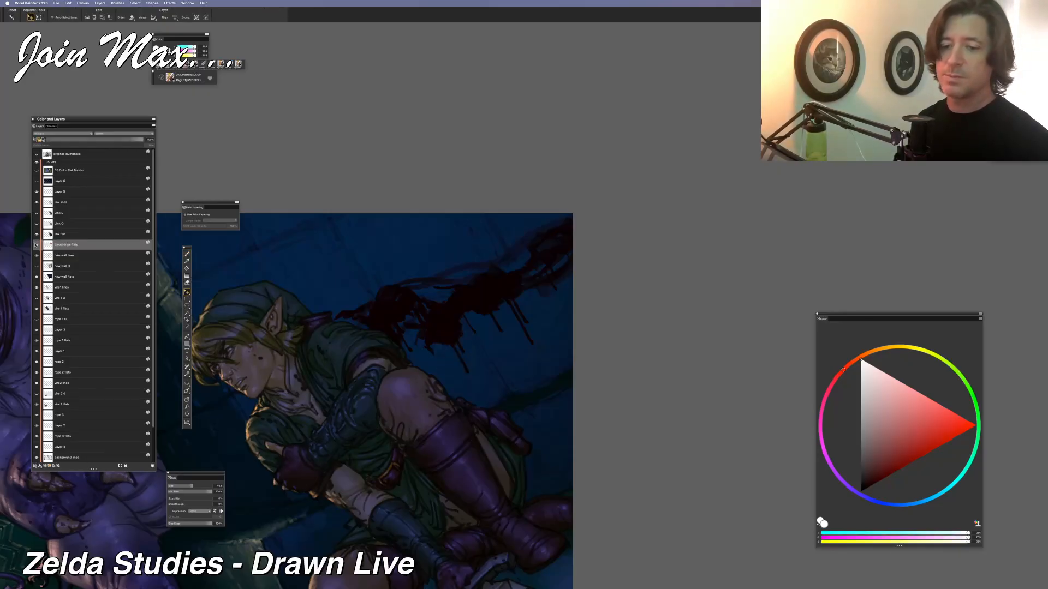
{"action": "key", "text": "Left"}
{"action": "key", "text": "Left"}
{"action": "key", "text": "Left"}
{"action": "key", "text": "Left"}
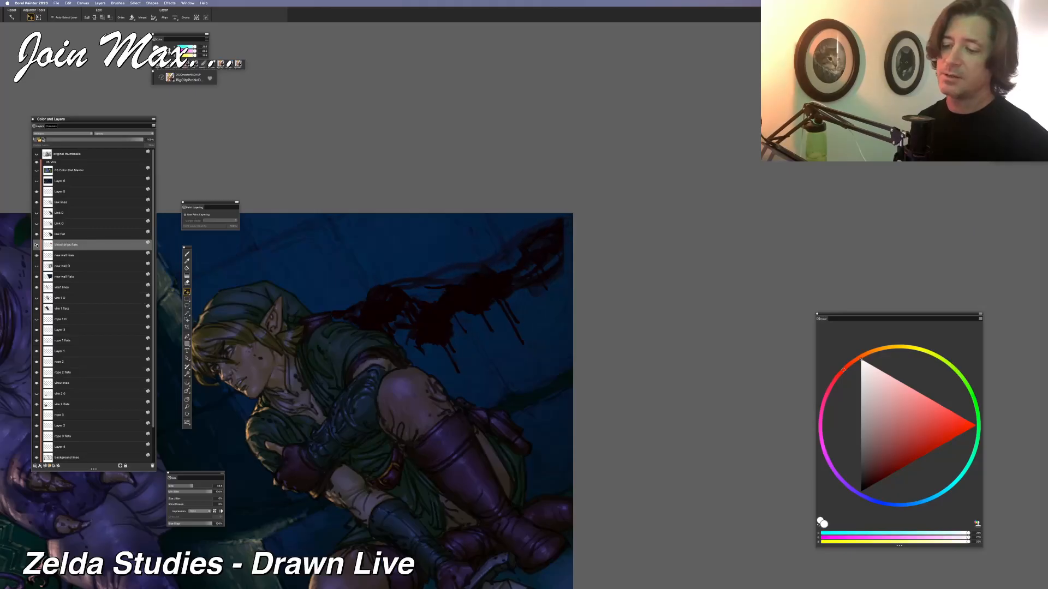
{"action": "key", "text": "Down"}
{"action": "key", "text": "Down"}
{"action": "key", "text": "Down"}
{"action": "key", "text": "Down"}
{"action": "key", "text": "Right"}
{"action": "key", "text": "Right"}
{"action": "key", "text": "Right"}
{"action": "key", "text": "Right"}
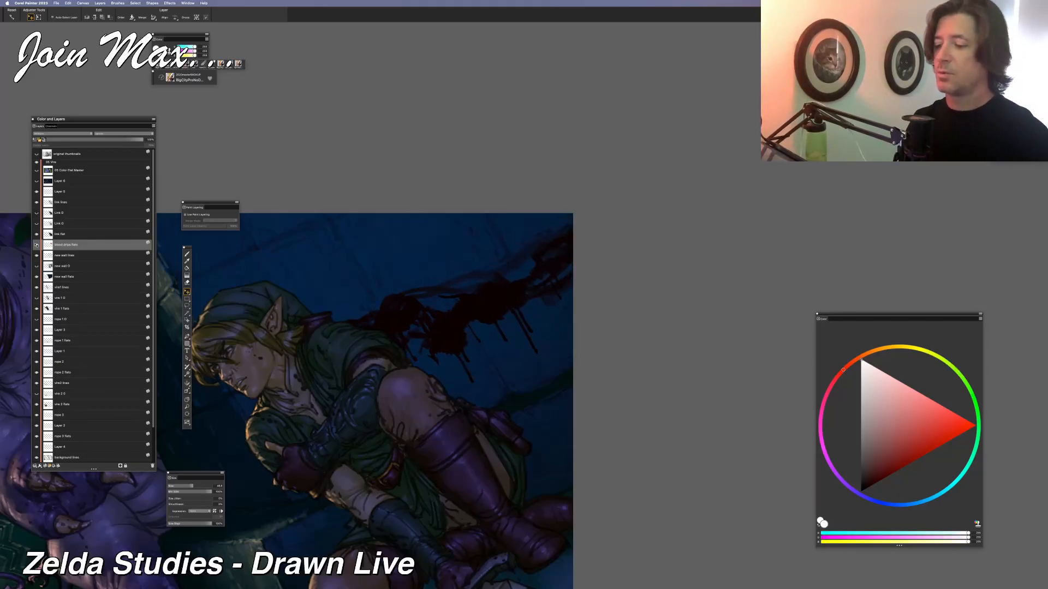
Free-transform the blood splatter to be slightly wider and shorter, and rotate it a little clockwise
{"action": "key", "text": "super+z"}
{"action": "key", "text": "super+t"}
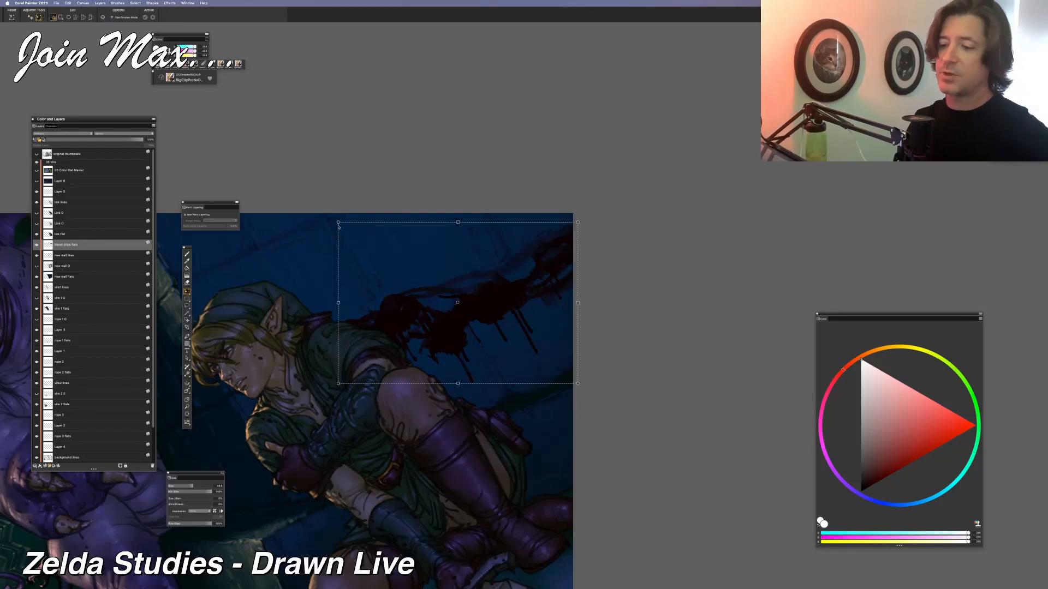
{"action": "left_click_drag", "start_coordinate": [338, 226], "coordinate": [335, 226]}
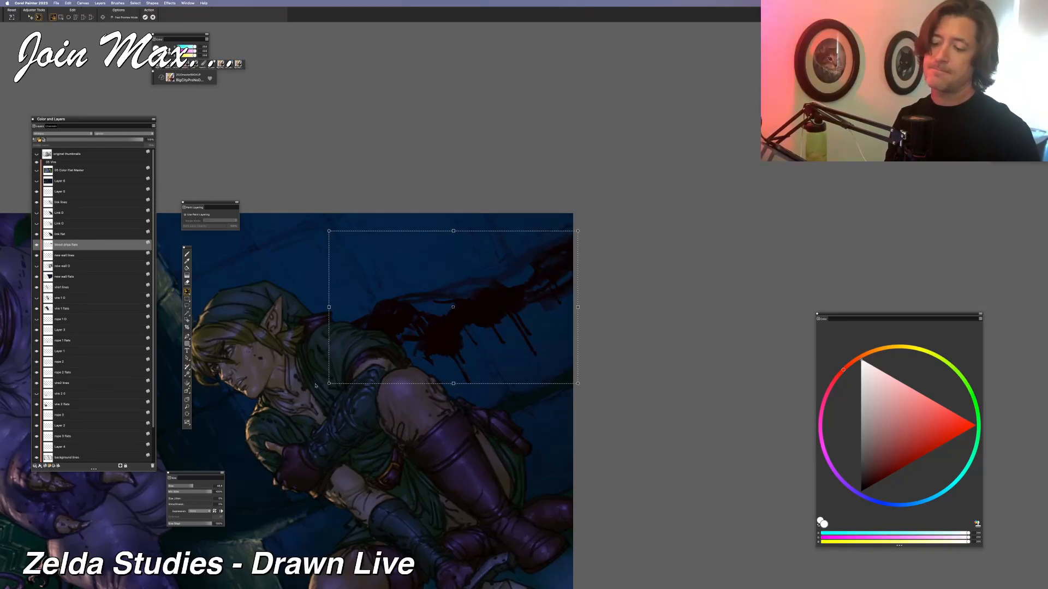
{"action": "left_click_drag", "start_coordinate": [315, 386], "coordinate": [303, 370]}
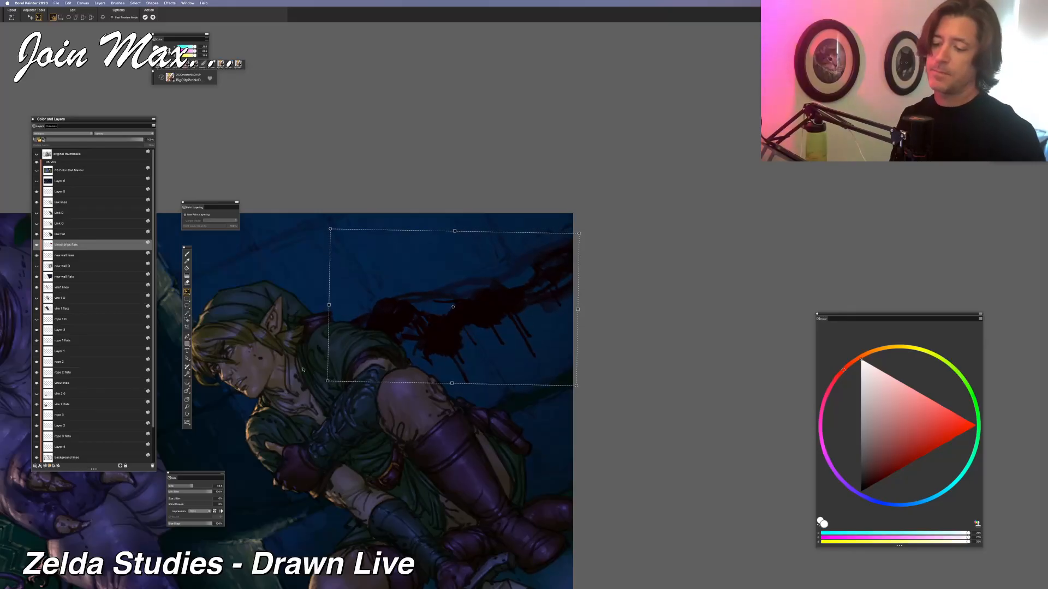
{"action": "key", "text": "Return"}
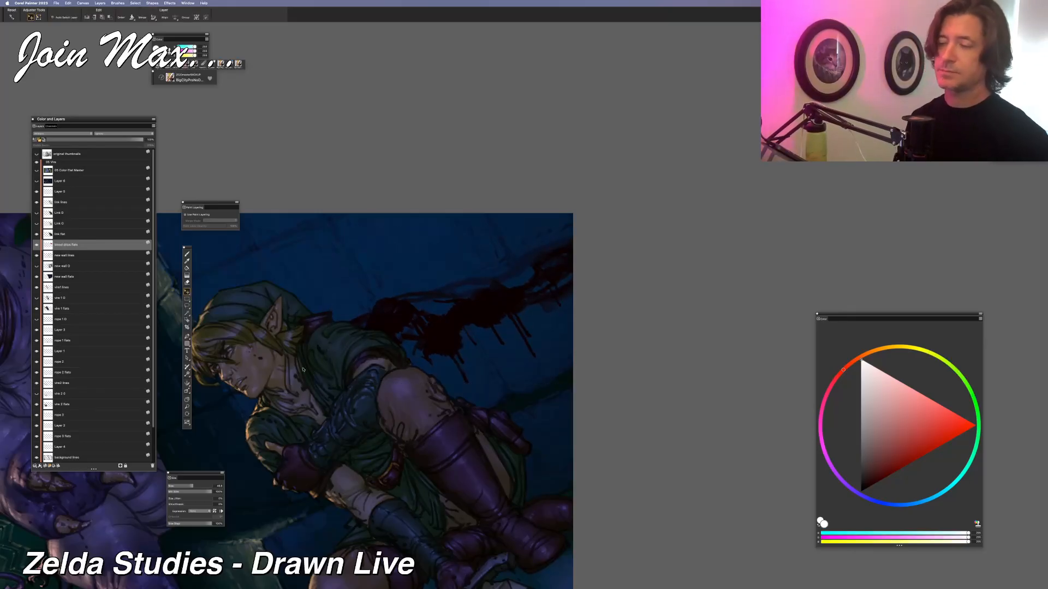
Sample the splatter's dark red, brighten it slightly, preserve the layer's transparency and fill the blood with that colour
{"action": "scroll", "coordinate": [341, 402], "scroll_direction": "down", "scroll_amount": 4}
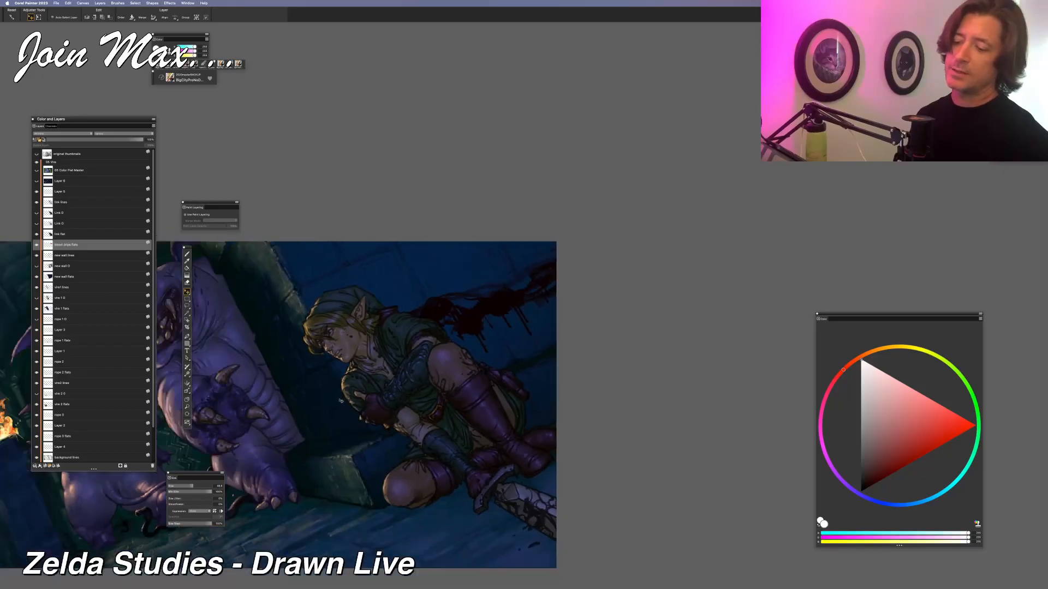
{"action": "scroll", "coordinate": [341, 401], "scroll_direction": "up", "scroll_amount": 2}
{"action": "scroll", "coordinate": [341, 401], "scroll_direction": "up", "scroll_amount": 2}
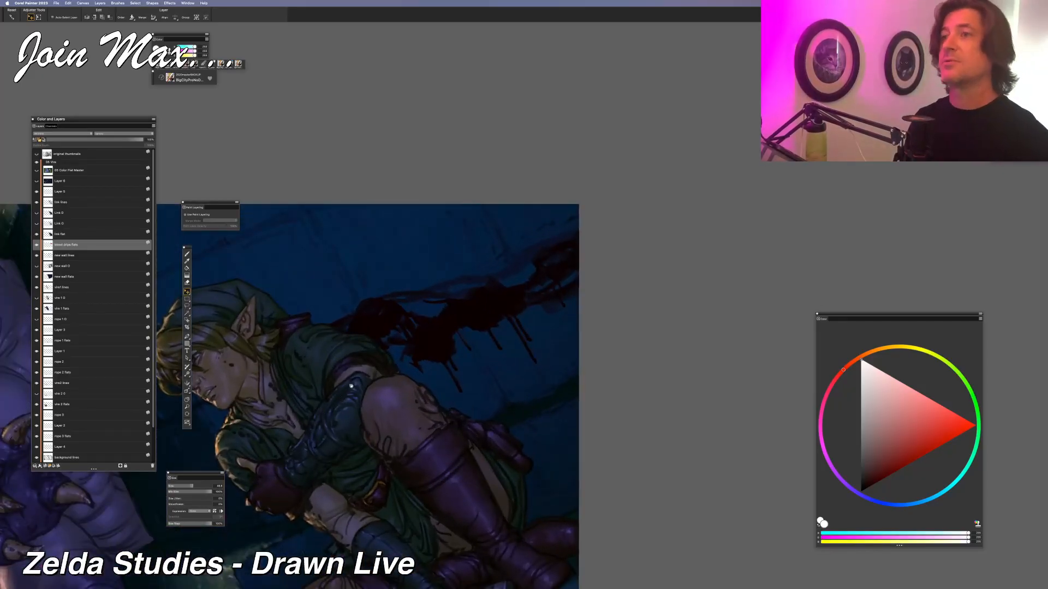
{"action": "key", "text": "b"}
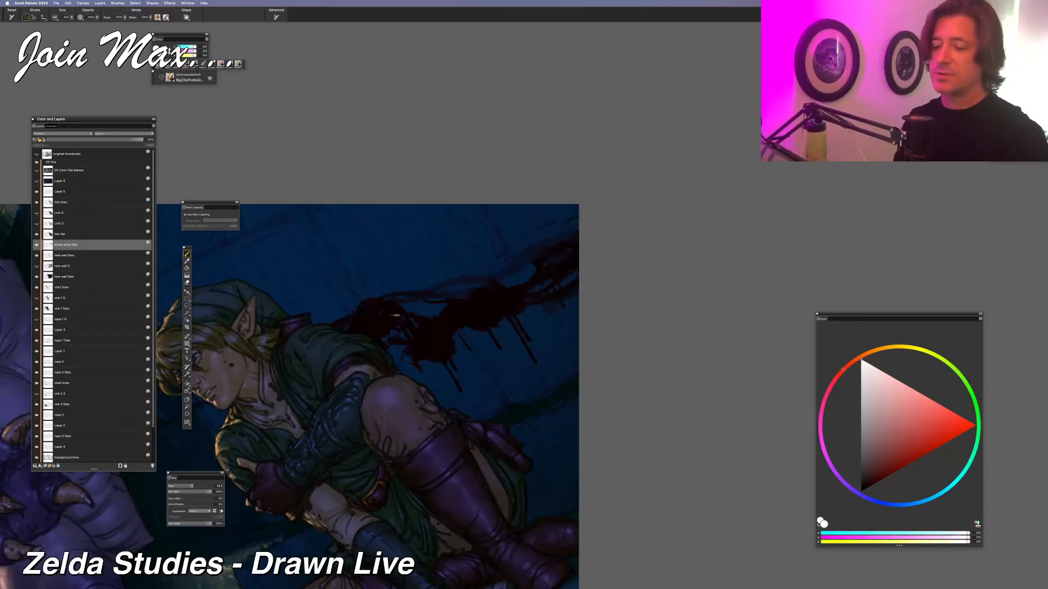
{"action": "left_click", "coordinate": [430, 341], "text": "alt"}
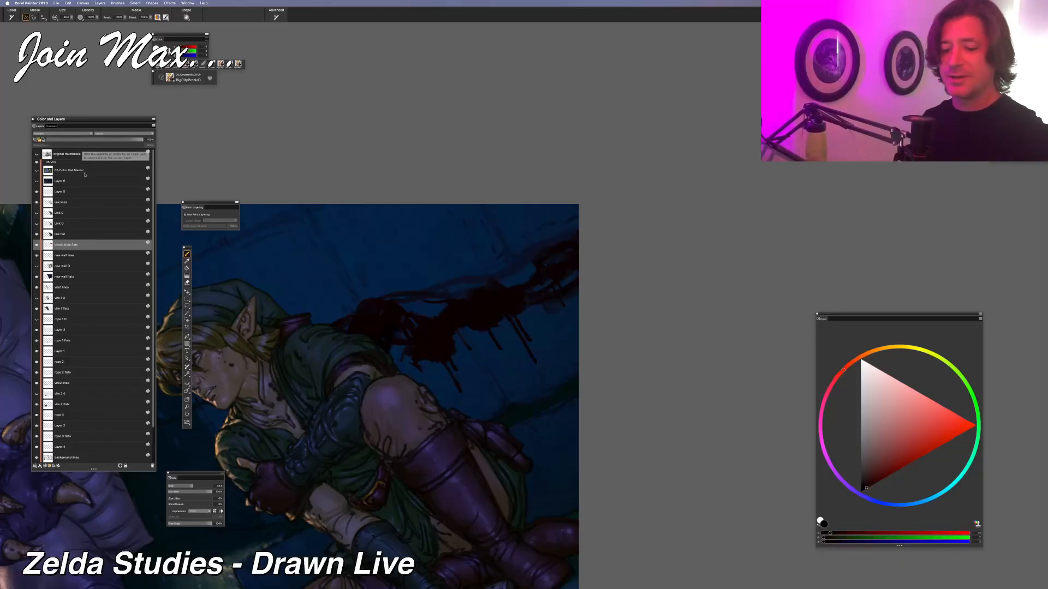
{"action": "left_click", "coordinate": [875, 487]}
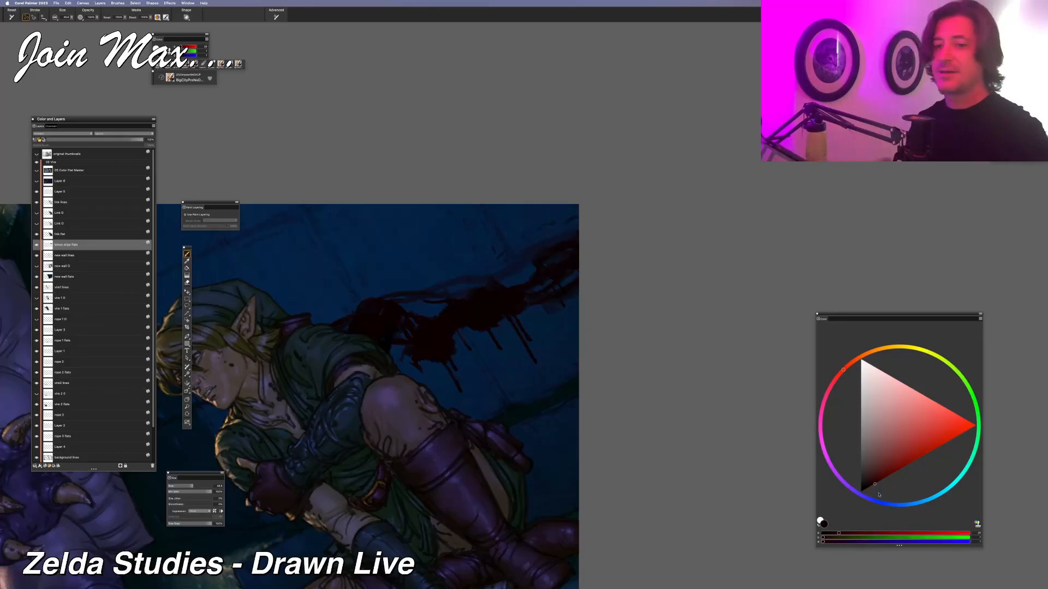
{"action": "left_click", "coordinate": [35, 140]}
{"action": "key", "text": "super+f"}
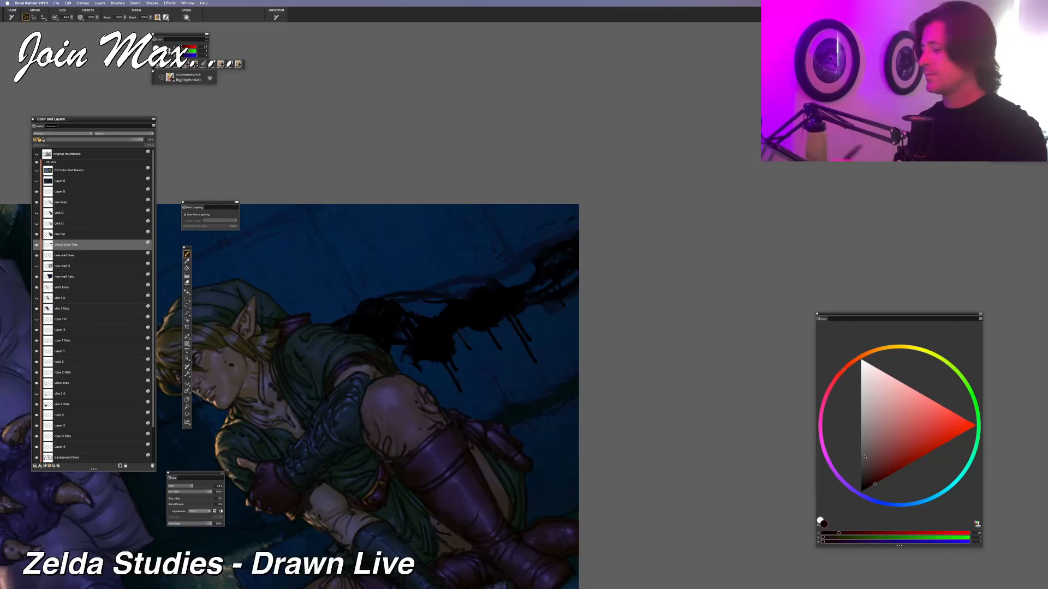
Refill the blood splatter with a brighter red and change its layer's composite method to Default
{"action": "left_click", "coordinate": [894, 472]}
{"action": "key", "text": "super+f"}
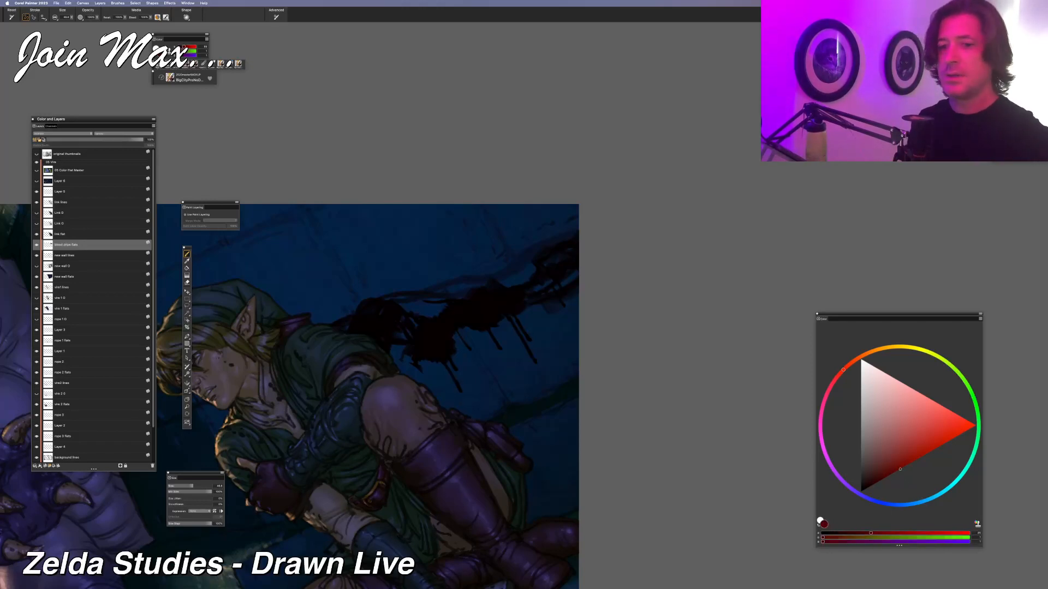
{"action": "left_click", "coordinate": [63, 133]}
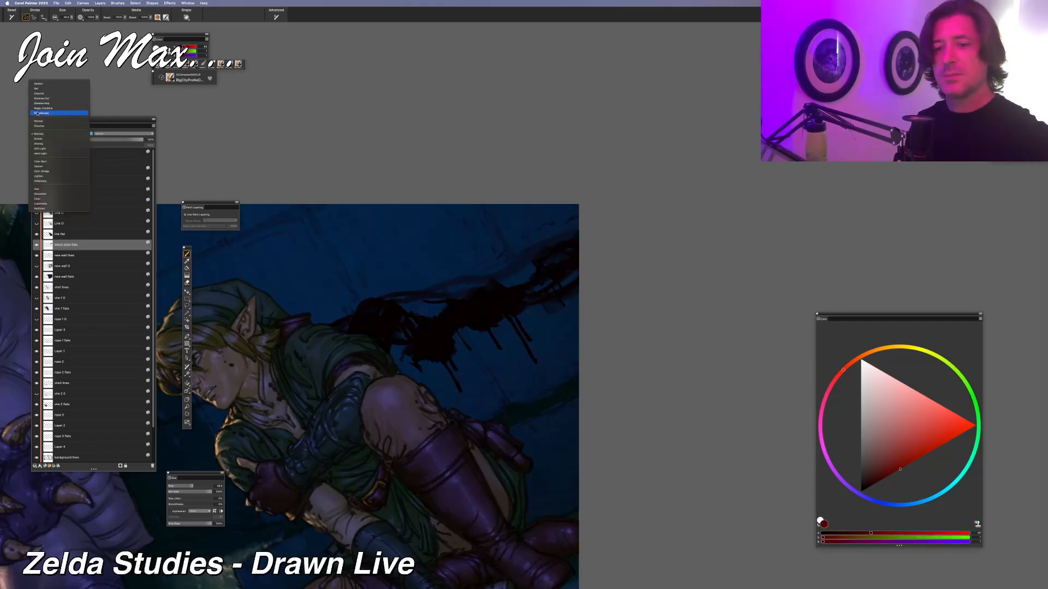
{"action": "left_click", "coordinate": [55, 88]}
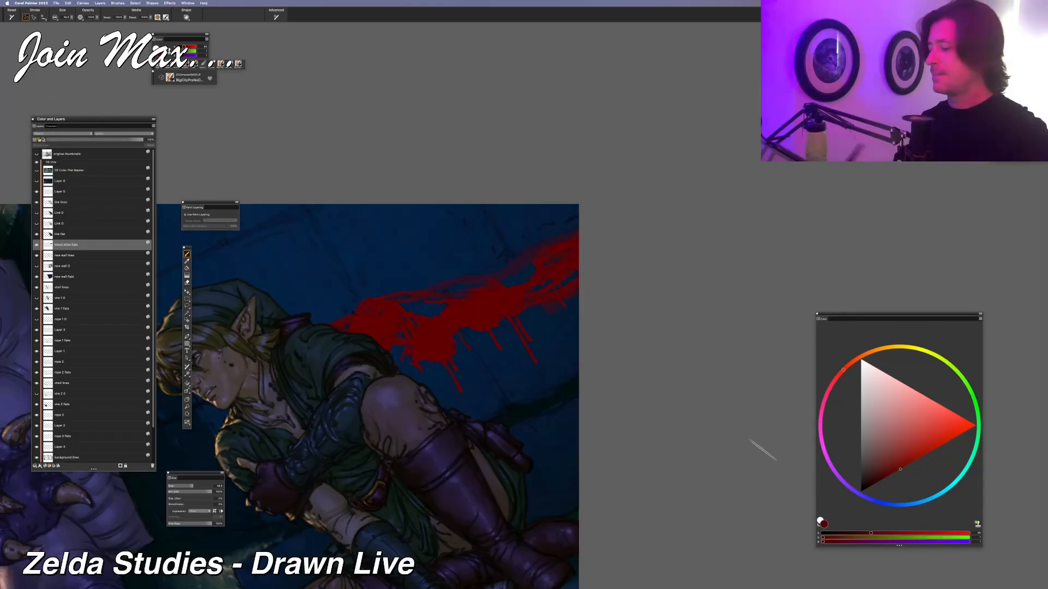
Refill the blood splatter with progressively darker reds, ending on a deep, nearly black red
{"action": "left_click_drag", "start_coordinate": [864, 452], "coordinate": [884, 488]}
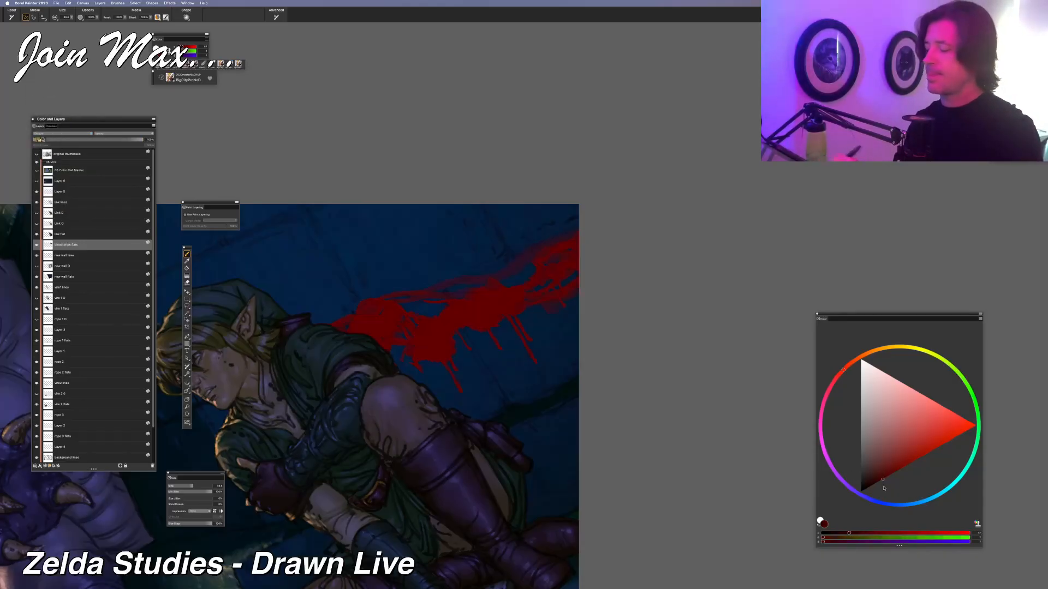
{"action": "key", "text": "alt+BackSpace"}
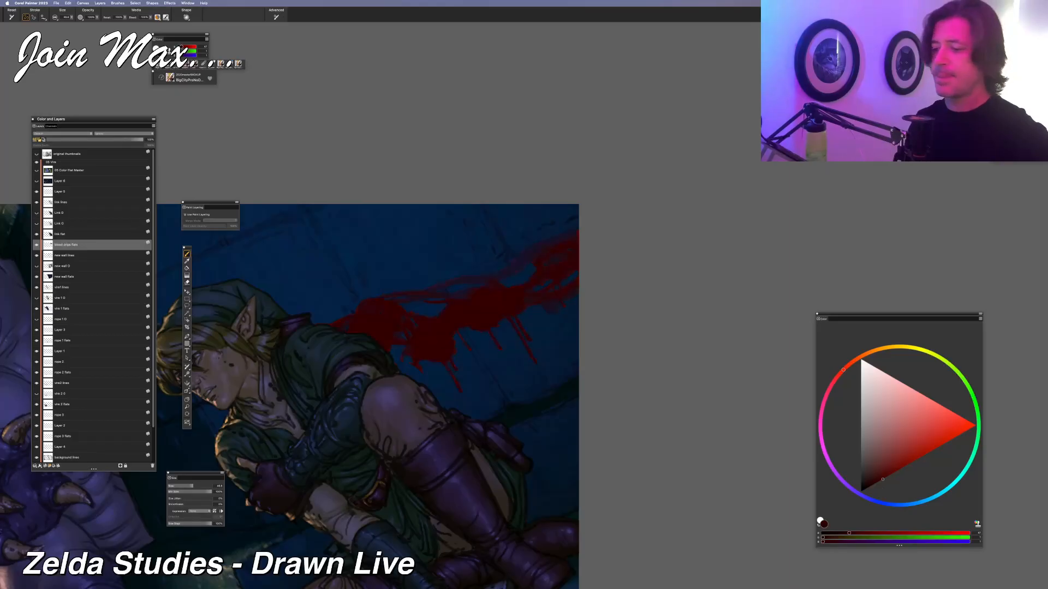
{"action": "left_click_drag", "start_coordinate": [883, 479], "coordinate": [872, 486]}
{"action": "key", "text": "super+f"}
{"action": "key", "text": "Return"}
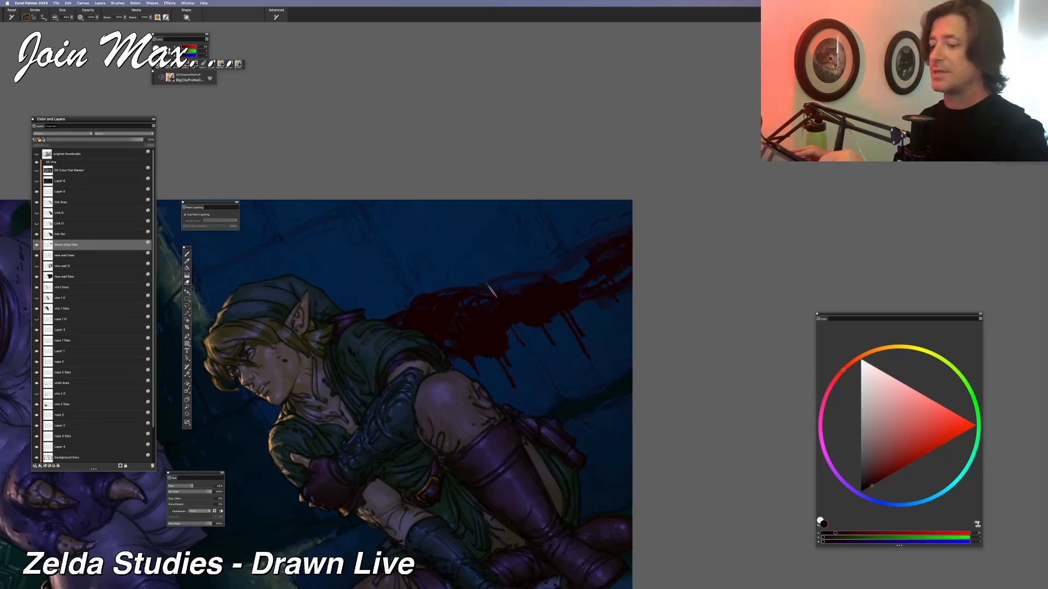
Paint more dark red blood along the splatter, thickening and widening its trail toward the wall's outer edge
{"action": "mouse_move", "coordinate": [525, 278]}
{"action": "left_mouse_down"}
{"action": "mouse_move", "coordinate": [503, 288]}
{"action": "mouse_move", "coordinate": [533, 267]}
{"action": "mouse_move", "coordinate": [572, 279]}
{"action": "mouse_move", "coordinate": [577, 261]}
{"action": "mouse_move", "coordinate": [548, 268]}
{"action": "mouse_move", "coordinate": [577, 275]}
{"action": "left_mouse_up"}
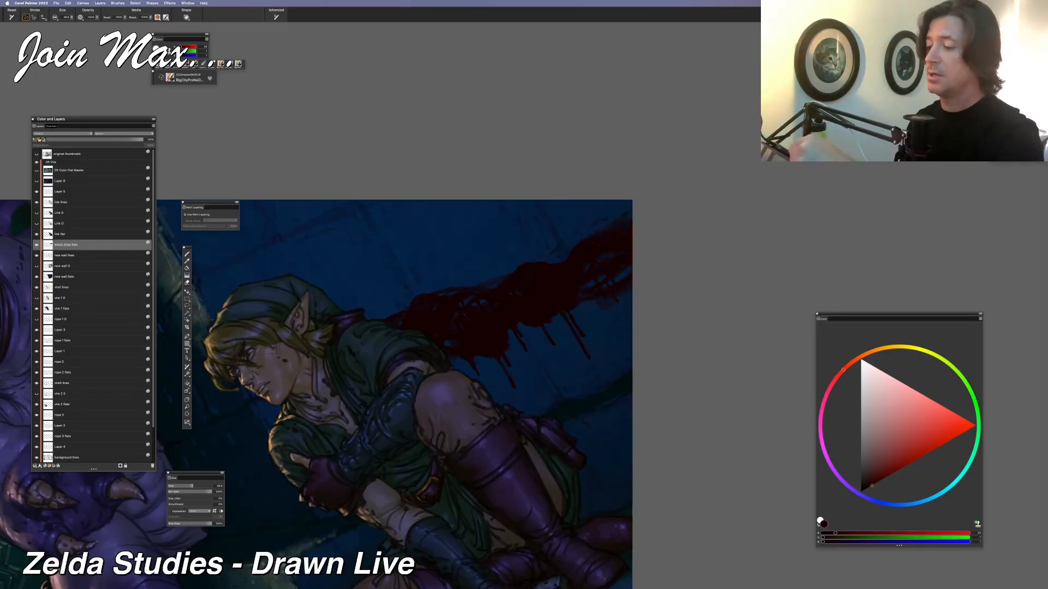
{"action": "left_click_drag", "start_coordinate": [624, 208], "coordinate": [573, 242]}
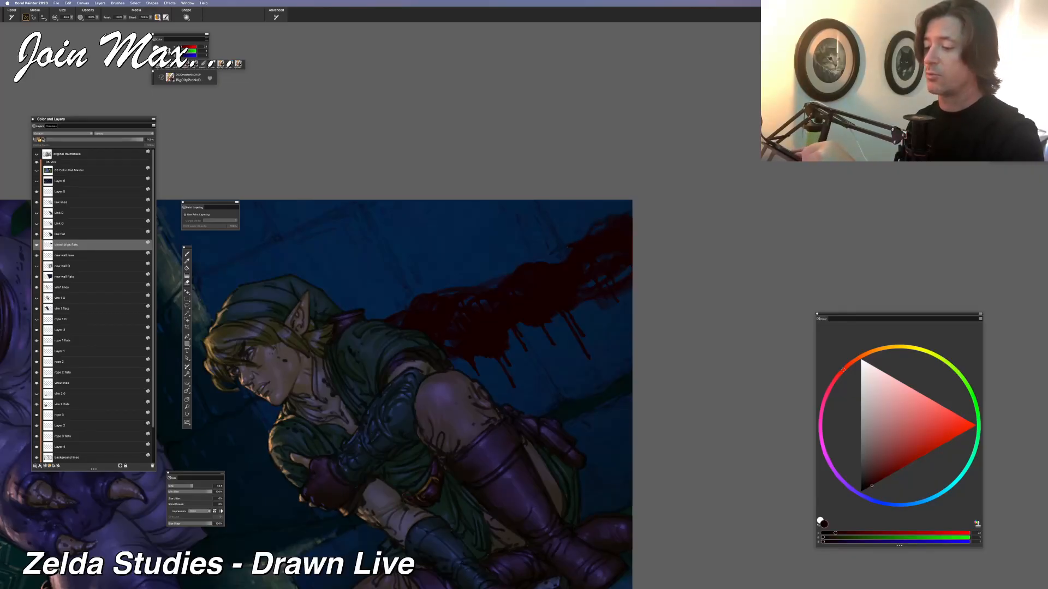
{"action": "scroll", "coordinate": [540, 245], "scroll_direction": "down", "scroll_amount": 5}
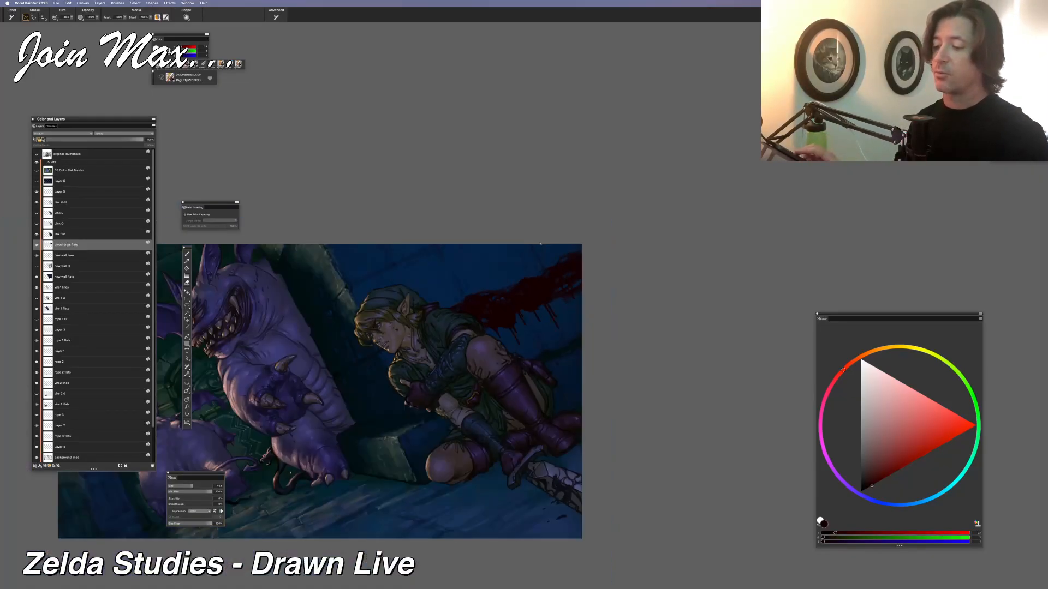
{"action": "scroll", "coordinate": [540, 245], "scroll_direction": "up", "scroll_amount": 6}
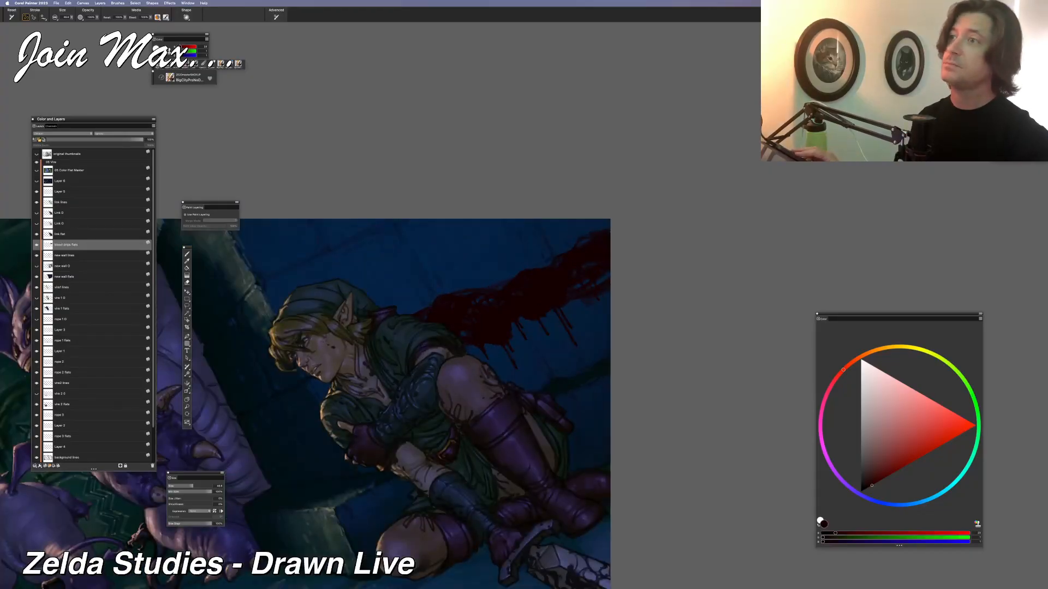
{"action": "scroll", "coordinate": [581, 288], "scroll_direction": "up", "scroll_amount": 2}
{"action": "scroll", "coordinate": [581, 287], "scroll_direction": "down", "scroll_amount": 5}
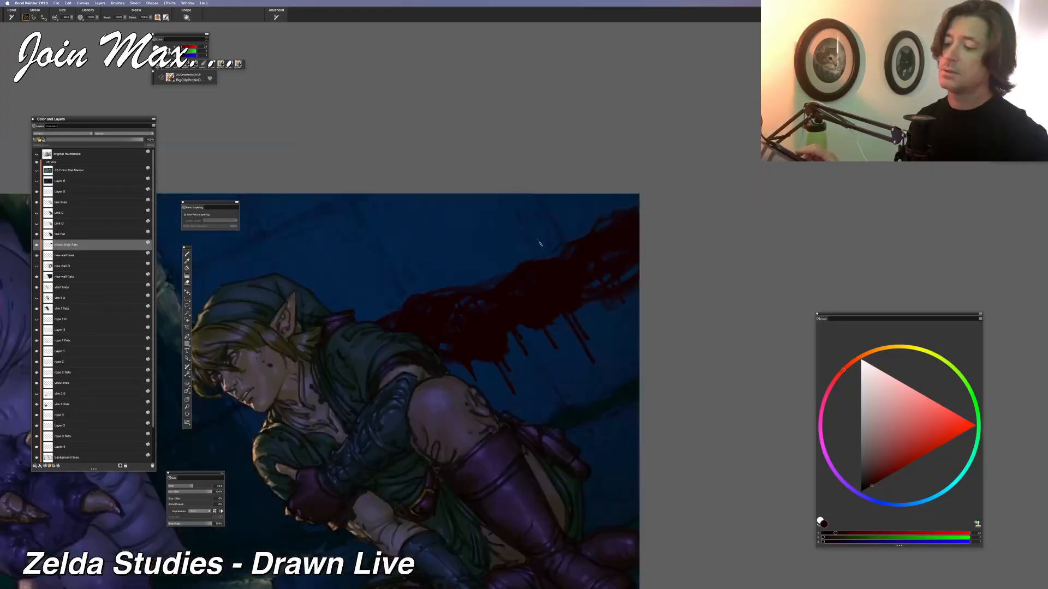
{"action": "scroll", "coordinate": [582, 287], "scroll_direction": "up", "scroll_amount": 2}
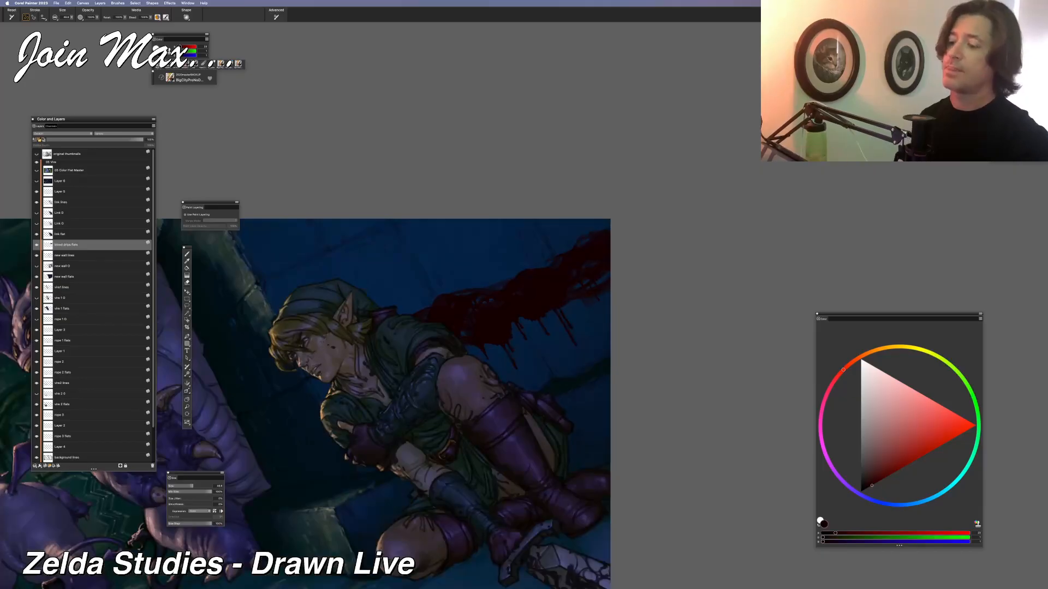
Trim the blood splatter's outer edge with the Eraser and reshape its drips using small lasso selections and the brush
{"action": "key", "text": "e"}
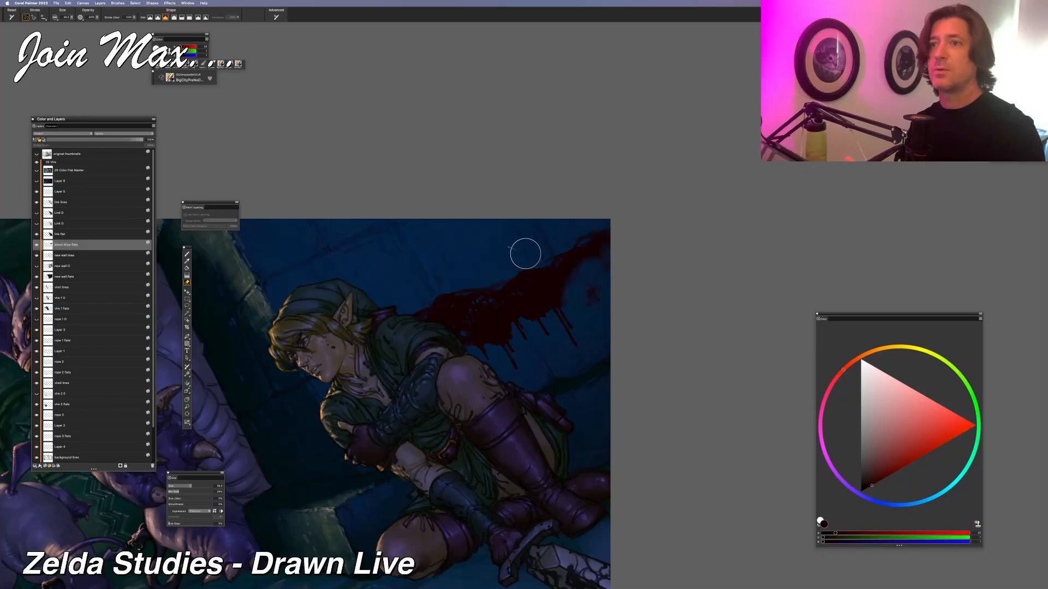
{"action": "key", "text": "l"}
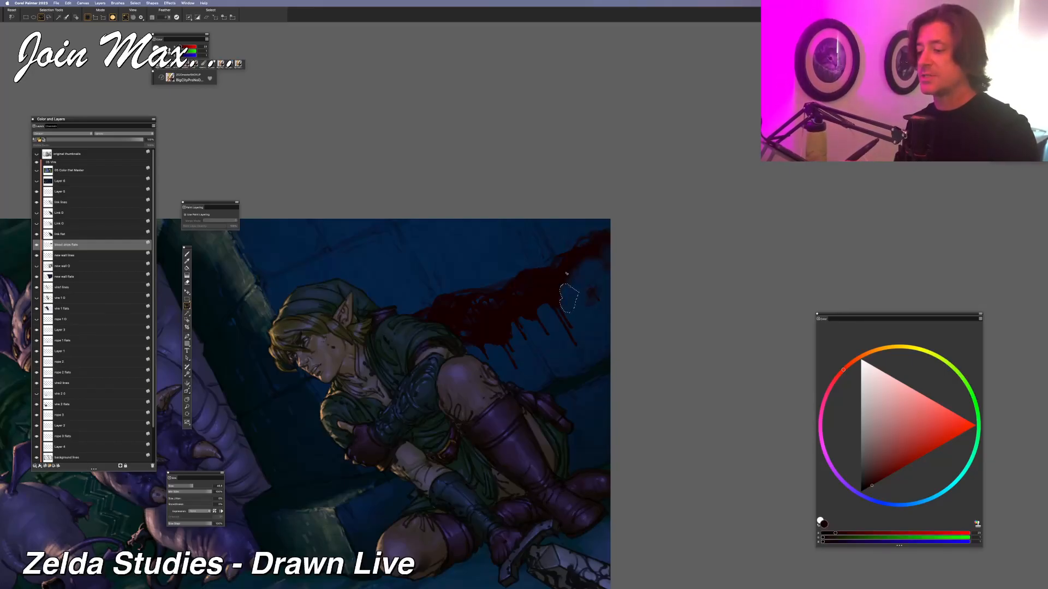
{"action": "key", "text": "ctrl+d"}
{"action": "key", "text": "b"}
{"action": "key", "text": "l"}
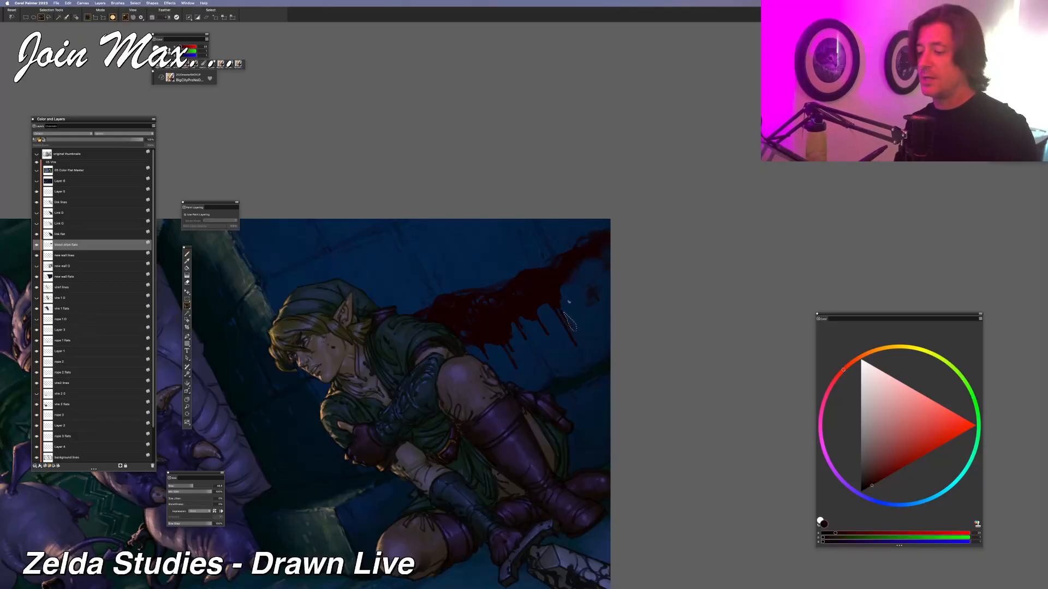
{"action": "key", "text": "ctrl+d"}
{"action": "key", "text": "b"}
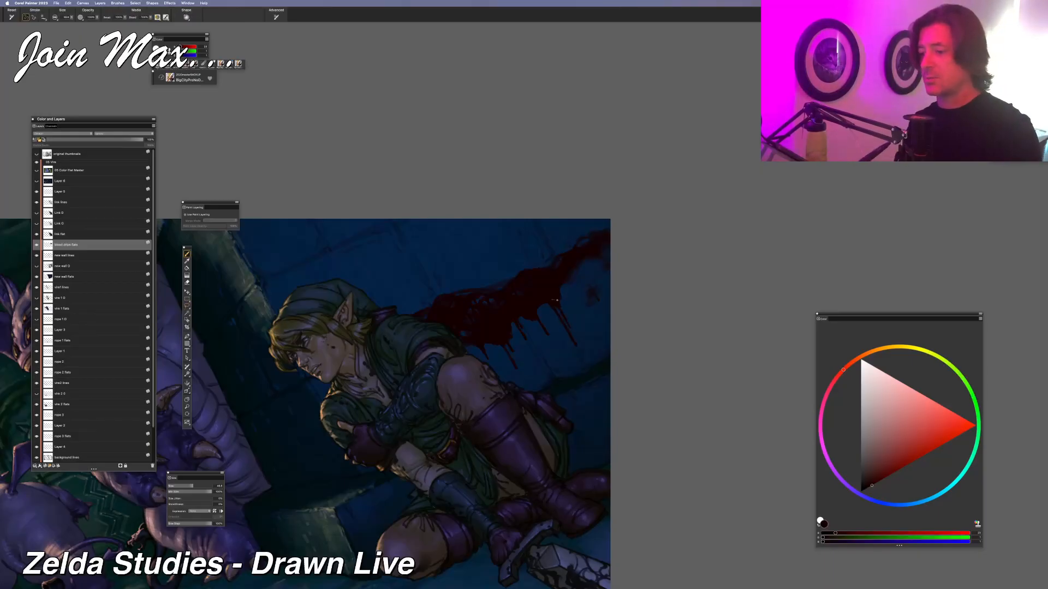
{"action": "key", "text": "l"}
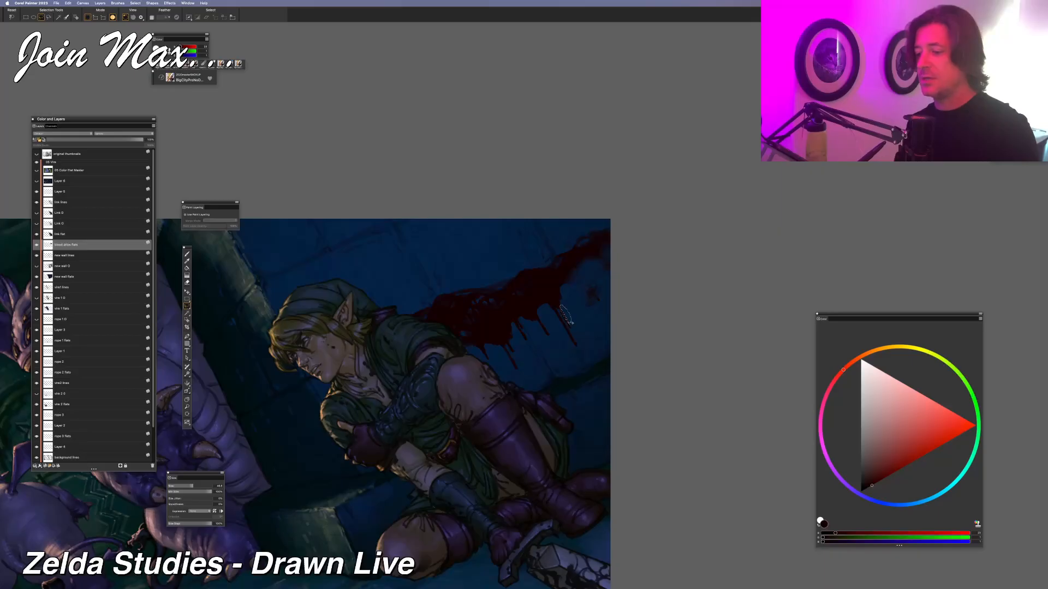
{"action": "key", "text": "b"}
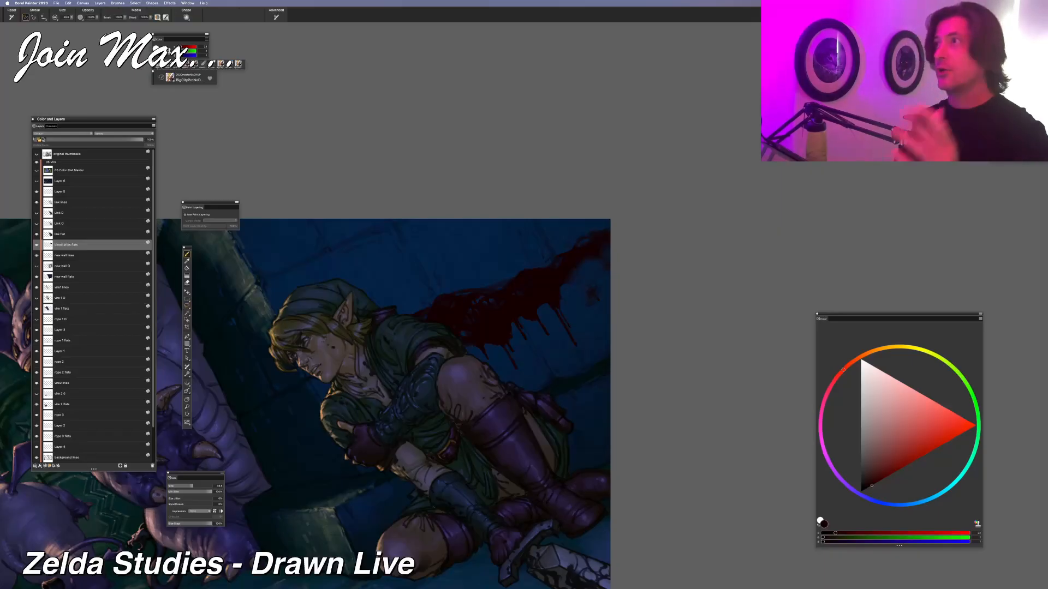
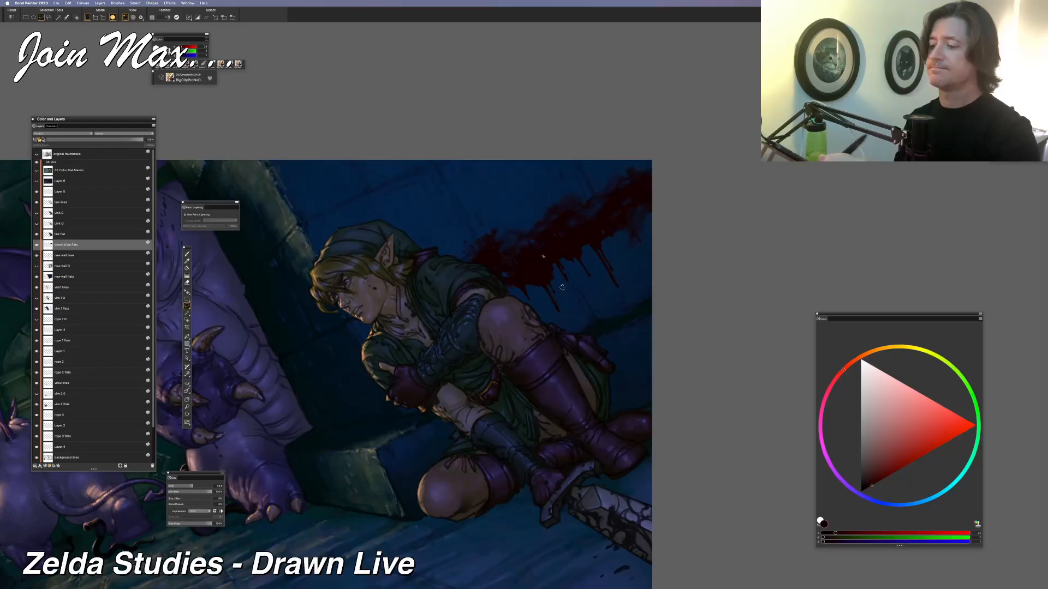
Lasso the outer half of the blood splatter, cut and paste it in place as a new layer, and shift it up and toward Link
{"action": "mouse_move", "coordinate": [581, 156]}
{"action": "left_mouse_down"}
{"action": "mouse_move", "coordinate": [530, 226]}
{"action": "mouse_move", "coordinate": [559, 279]}
{"action": "mouse_move", "coordinate": [621, 309]}
{"action": "mouse_move", "coordinate": [646, 116]}
{"action": "left_mouse_up"}
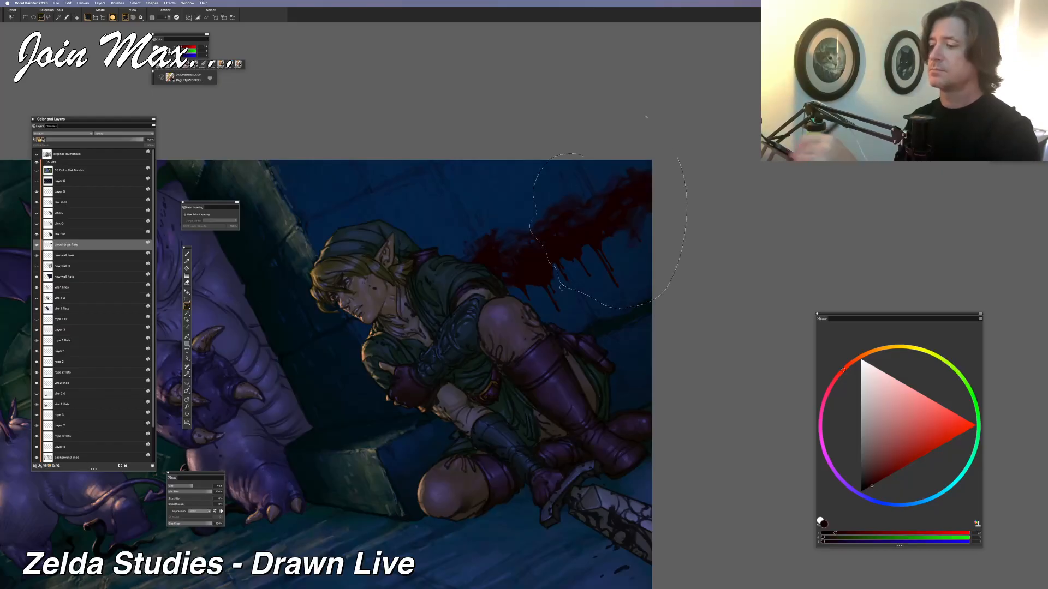
{"action": "key", "text": "super+x"}
{"action": "key", "text": "super+shift+v"}
{"action": "left_click_drag", "start_coordinate": [480, 241], "coordinate": [461, 219]}
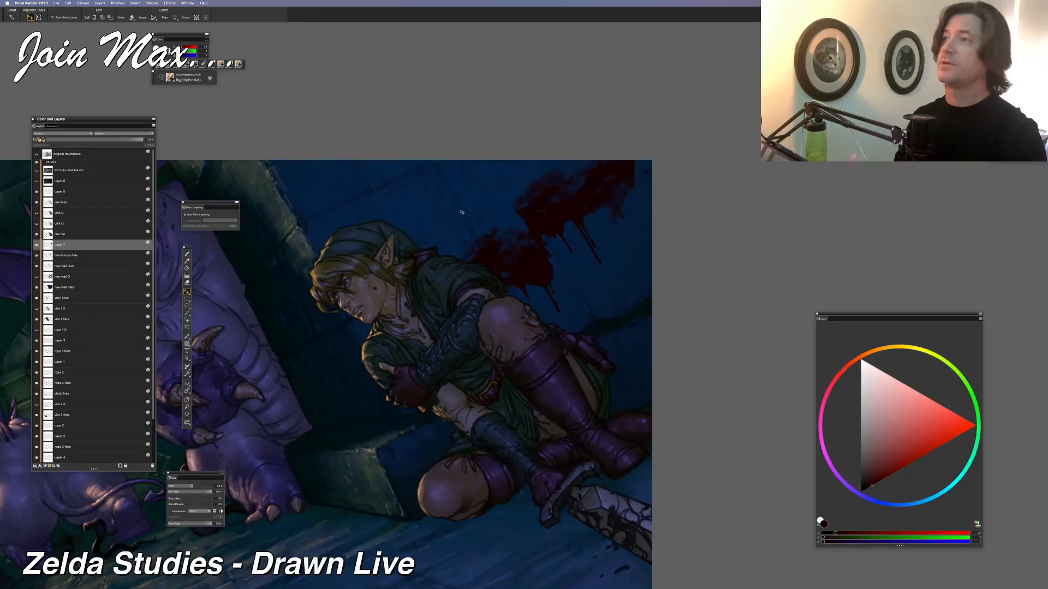
Cut the shifted blood's outer end onto its own layer, move it to the canvas edge, and merge both pieces into the blood layer
{"action": "key", "text": "l"}
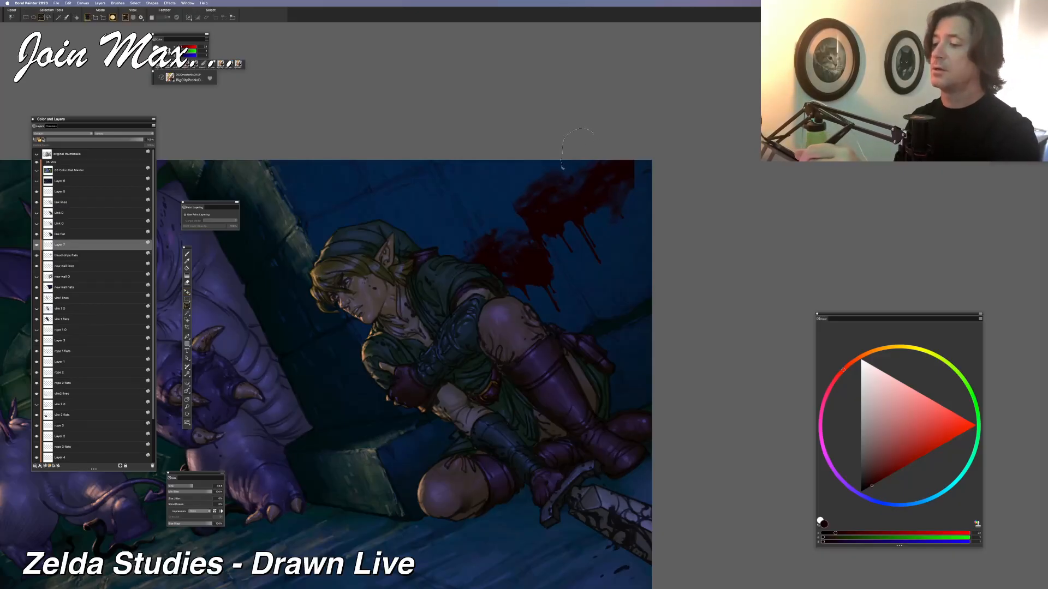
{"action": "mouse_move", "coordinate": [574, 171]}
{"action": "left_mouse_down"}
{"action": "mouse_move", "coordinate": [582, 202]}
{"action": "mouse_move", "coordinate": [658, 212]}
{"action": "mouse_move", "coordinate": [594, 132]}
{"action": "left_mouse_up"}
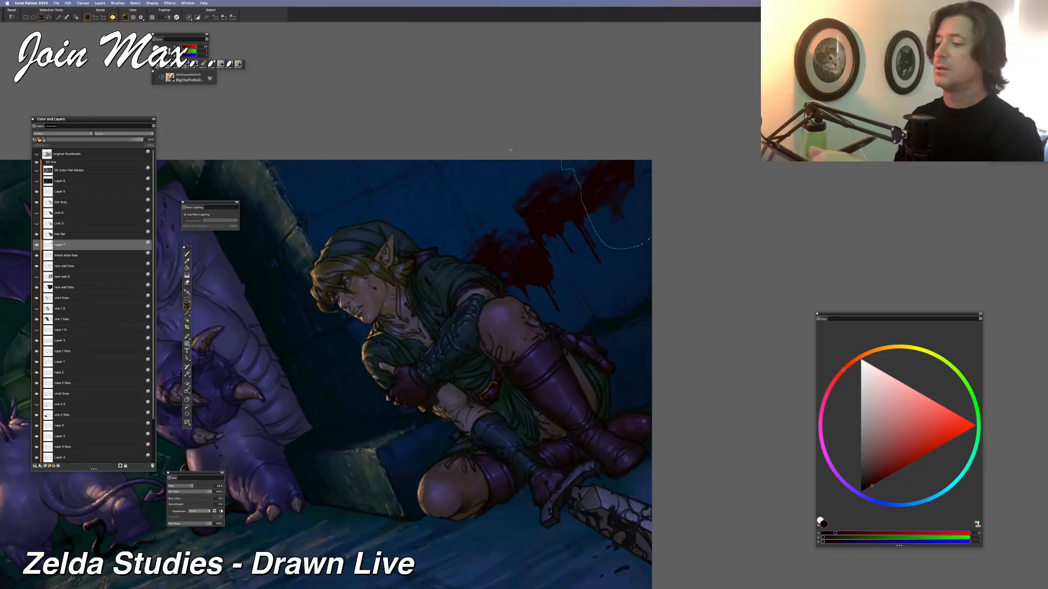
{"action": "key", "text": "super+x"}
{"action": "key", "text": "super+shift+v"}
{"action": "key", "text": "b"}
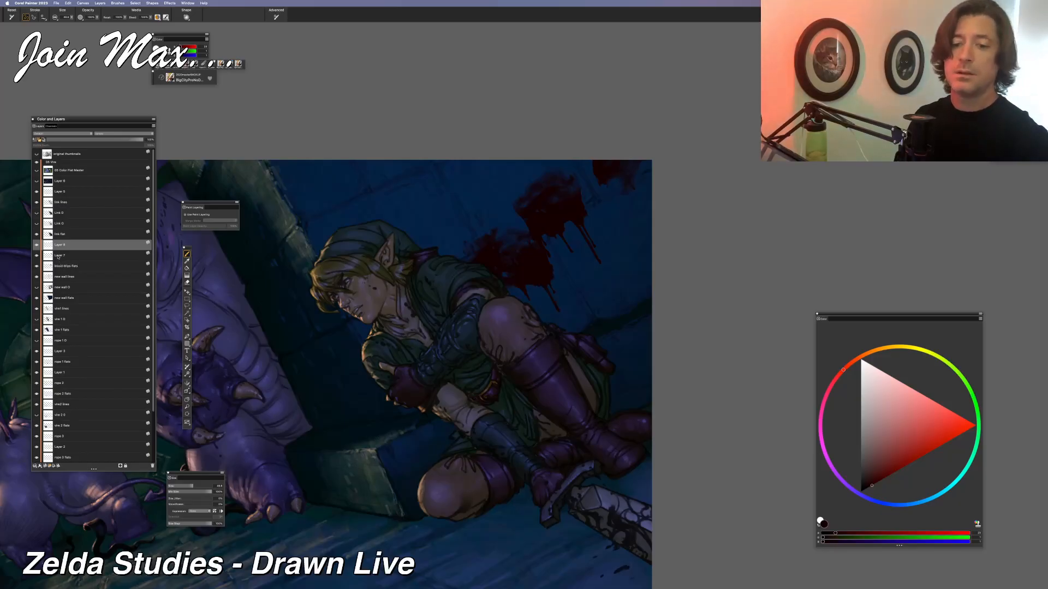
{"action": "left_click", "coordinate": [62, 267], "text": "shift"}
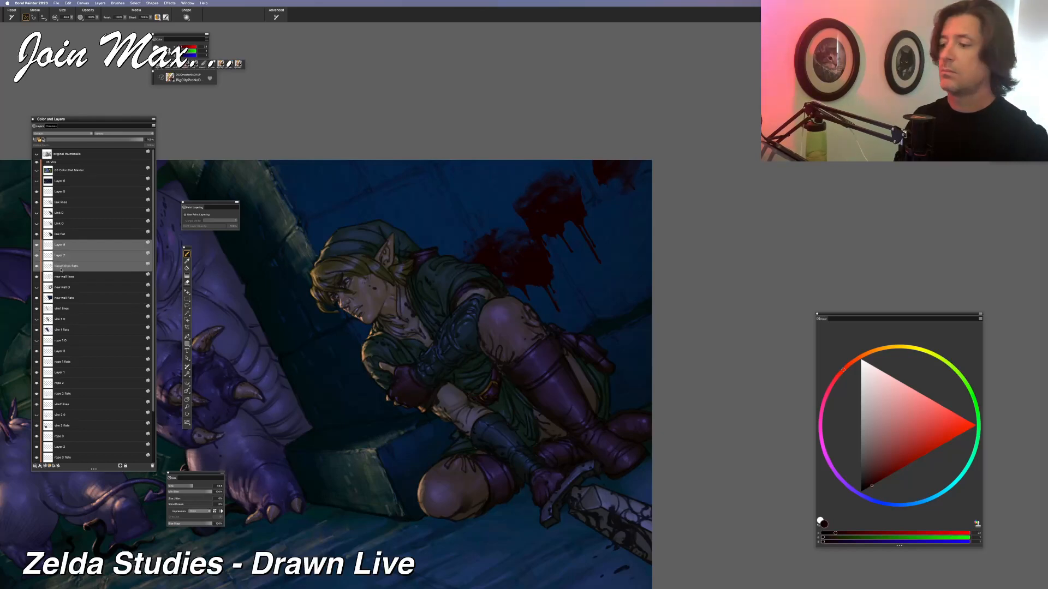
{"action": "key", "text": "super+e"}
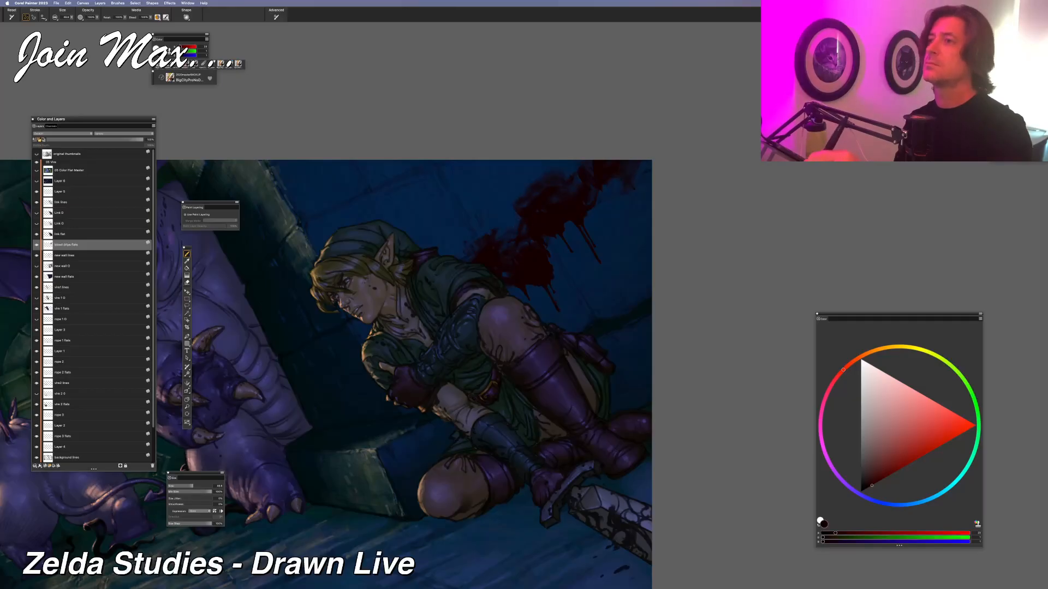
Erase and repaint parts of the merged blood splatter to blend the gaps between its pieces into a continuous, irregular trail
{"action": "key", "text": "n"}
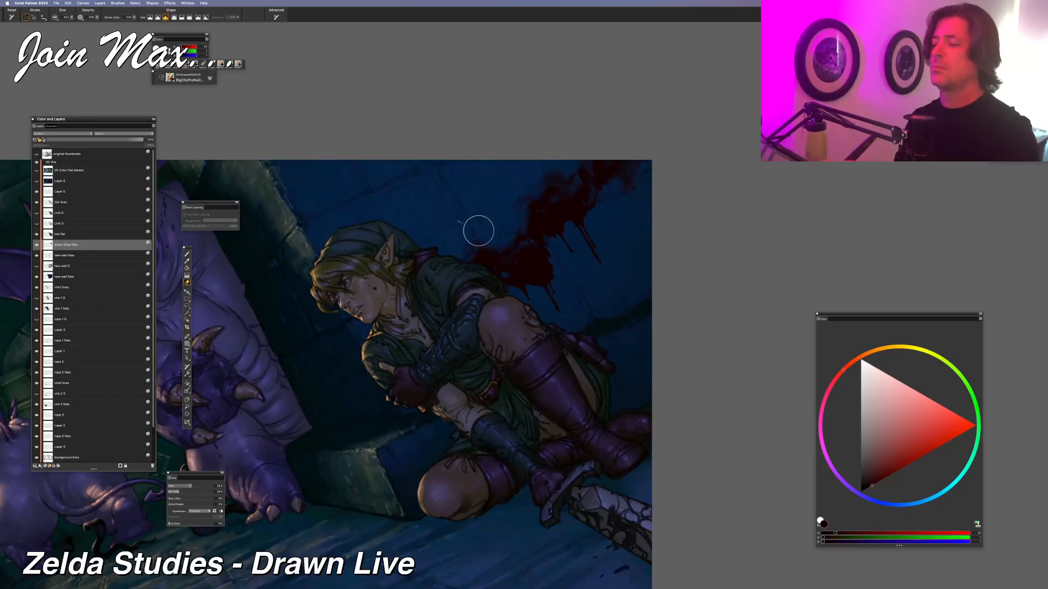
{"action": "key", "text": "b"}
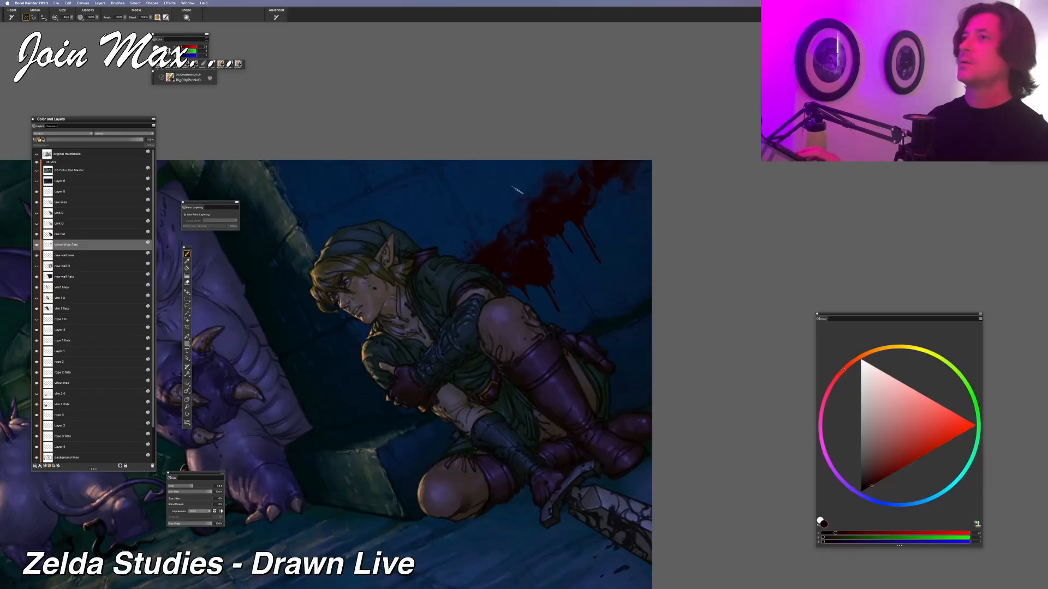
{"action": "key", "text": "super+minus"}
{"action": "key", "text": "super+plus"}
{"action": "key", "text": "super+minus"}
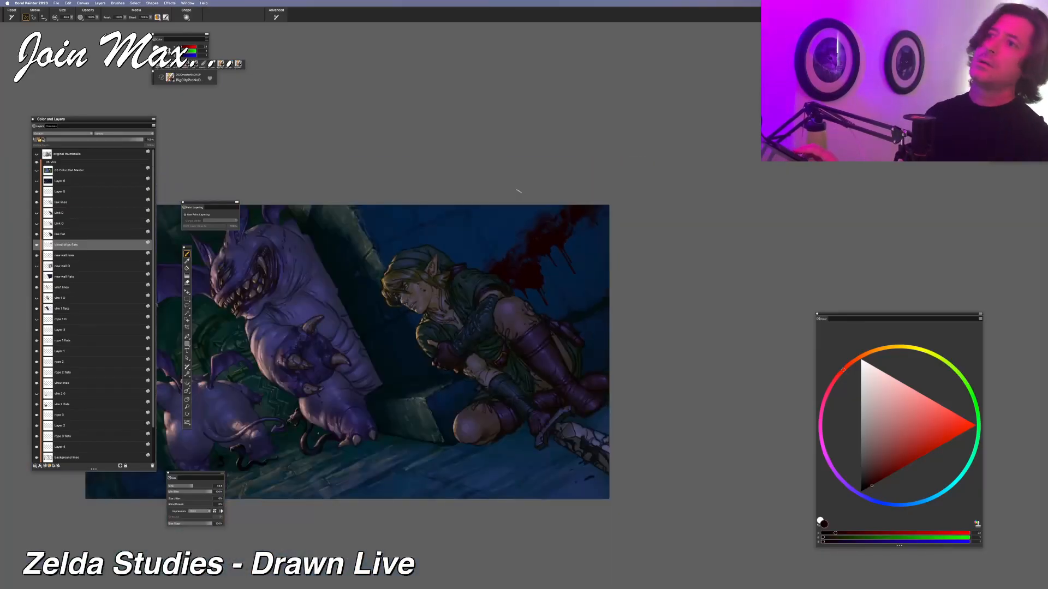
{"action": "key", "text": "super+plus"}
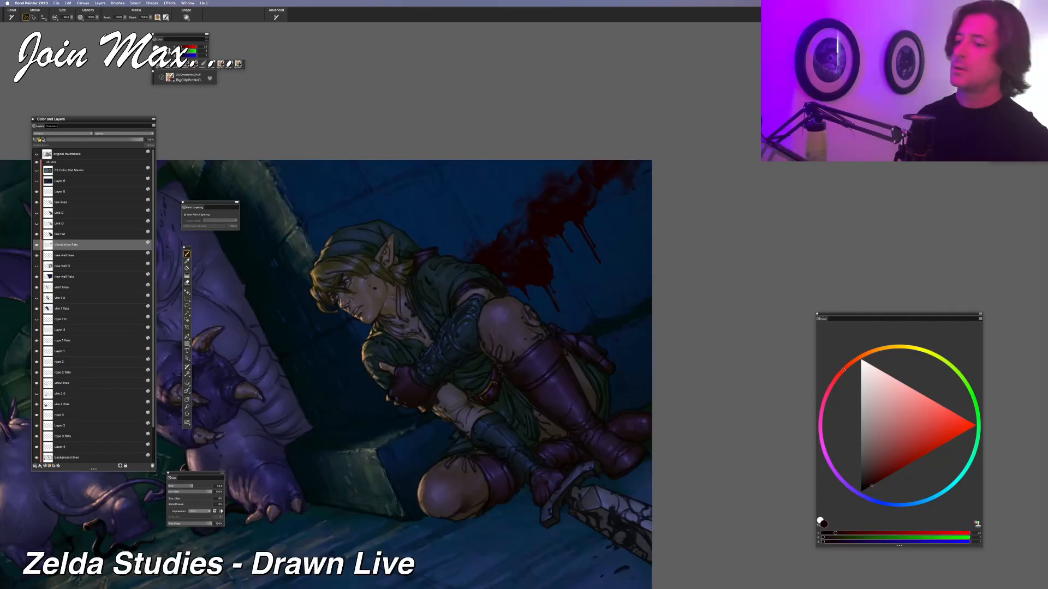
{"action": "key", "text": "n"}
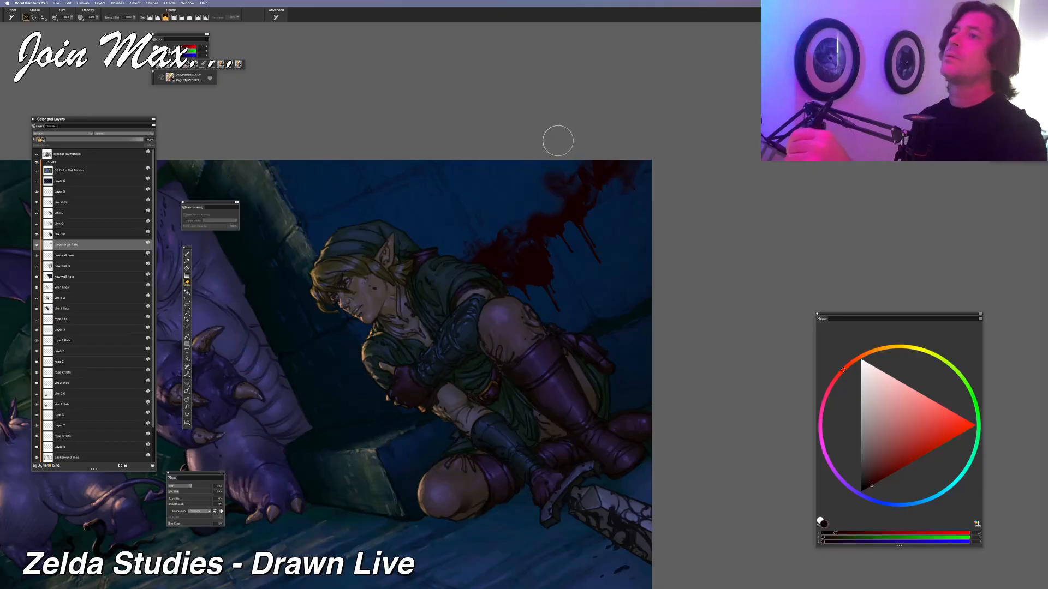
{"action": "key", "text": "b"}
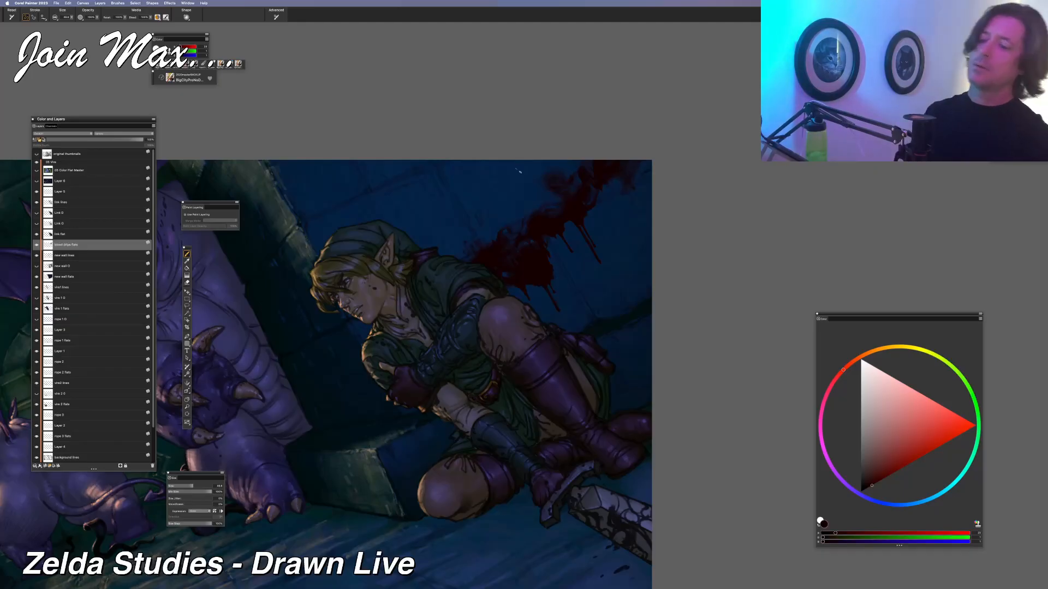
Lasso the upper, outer part of the splatter, cut and paste it in place as a new layer, and rotate it slightly clockwise
{"action": "key", "text": "l"}
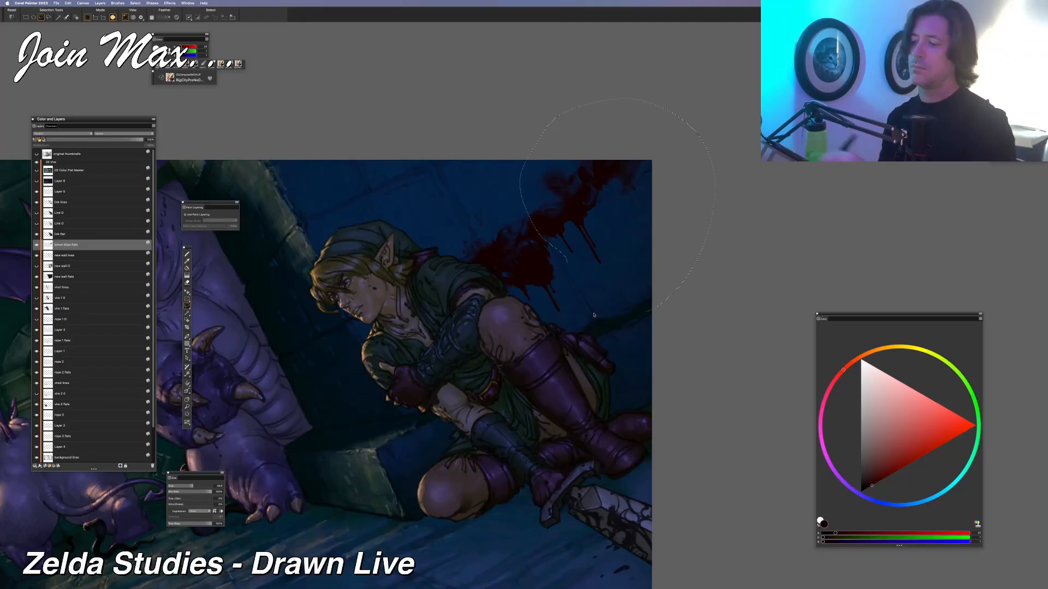
{"action": "left_click_drag", "start_coordinate": [594, 315], "coordinate": [594, 313]}
{"action": "key", "text": "super+x"}
{"action": "key", "text": "super+shift+v"}
{"action": "key", "text": "super+alt+t"}
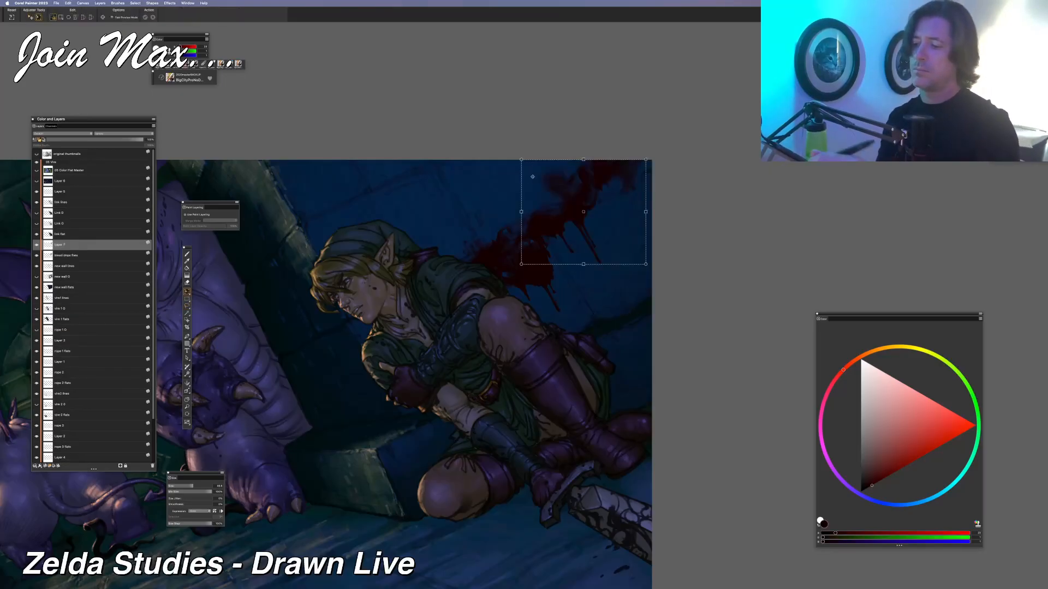
{"action": "left_click_drag", "start_coordinate": [520, 159], "coordinate": [523, 157]}
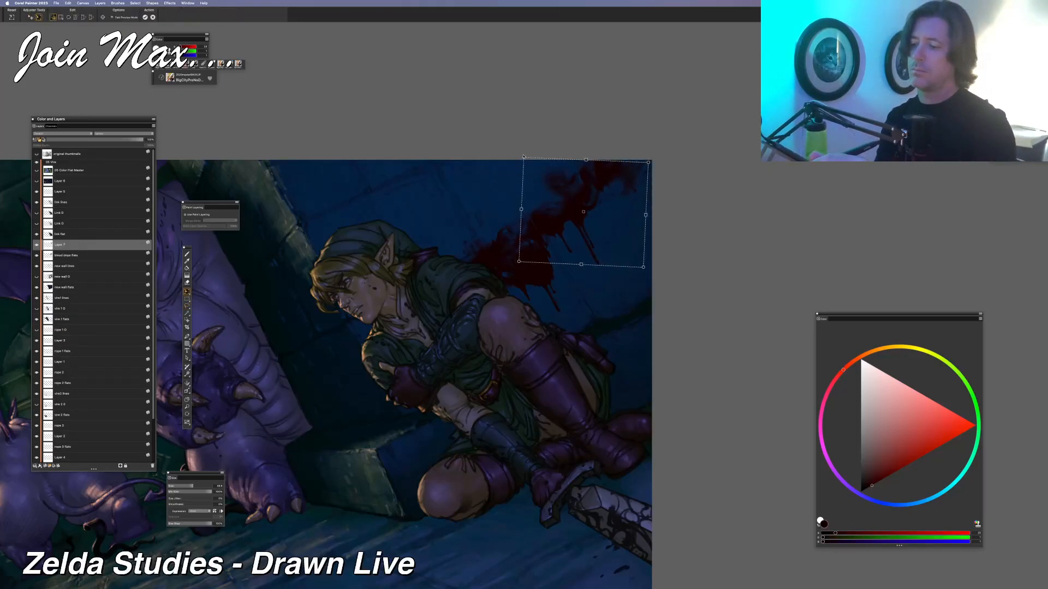
{"action": "left_click_drag", "start_coordinate": [522, 261], "coordinate": [518, 260]}
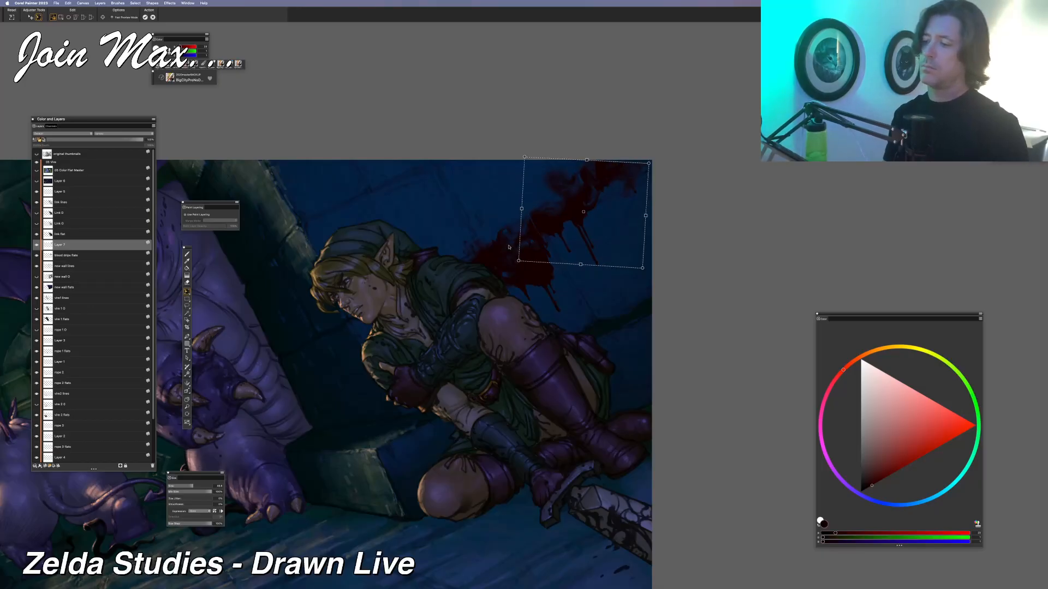
{"action": "key", "text": "Return"}
{"action": "key", "text": "b"}
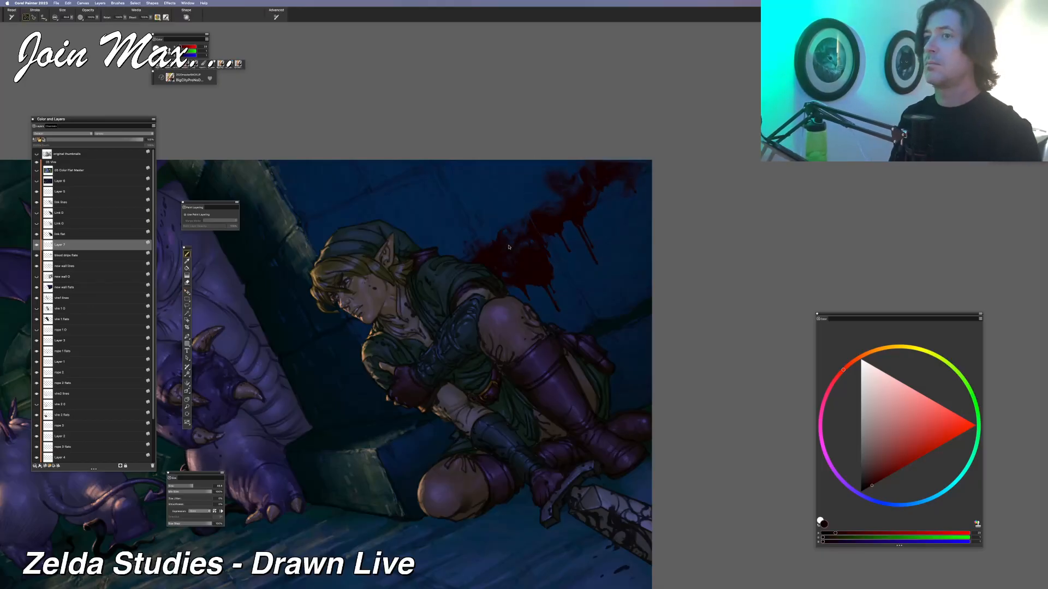
{"action": "key", "text": "b"}
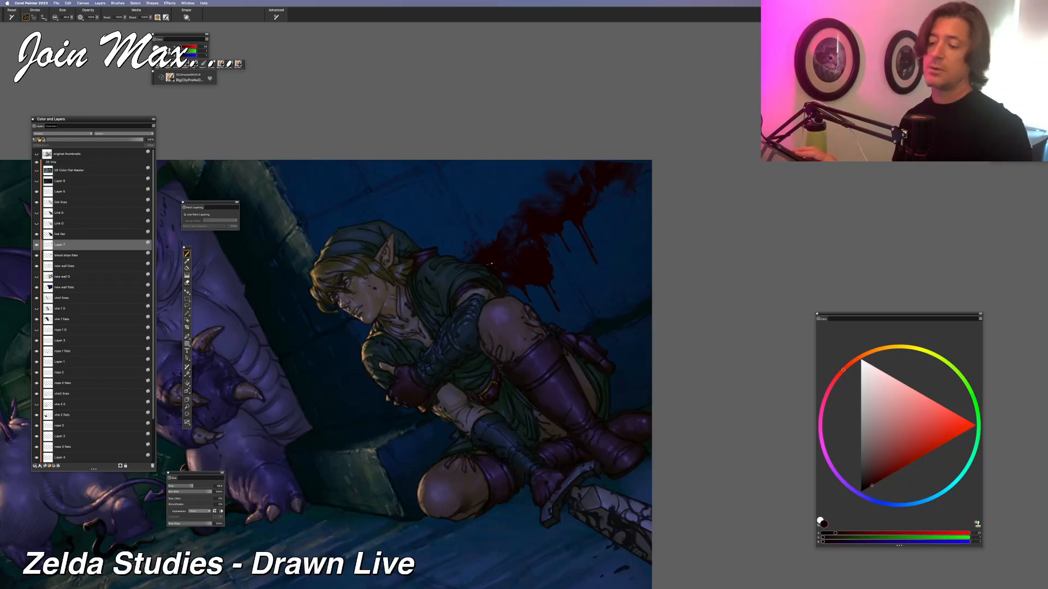
Examine the whole painting and the blood splatter behind Link at several magnifications to judge the composition
{"action": "key", "text": "super+0"}
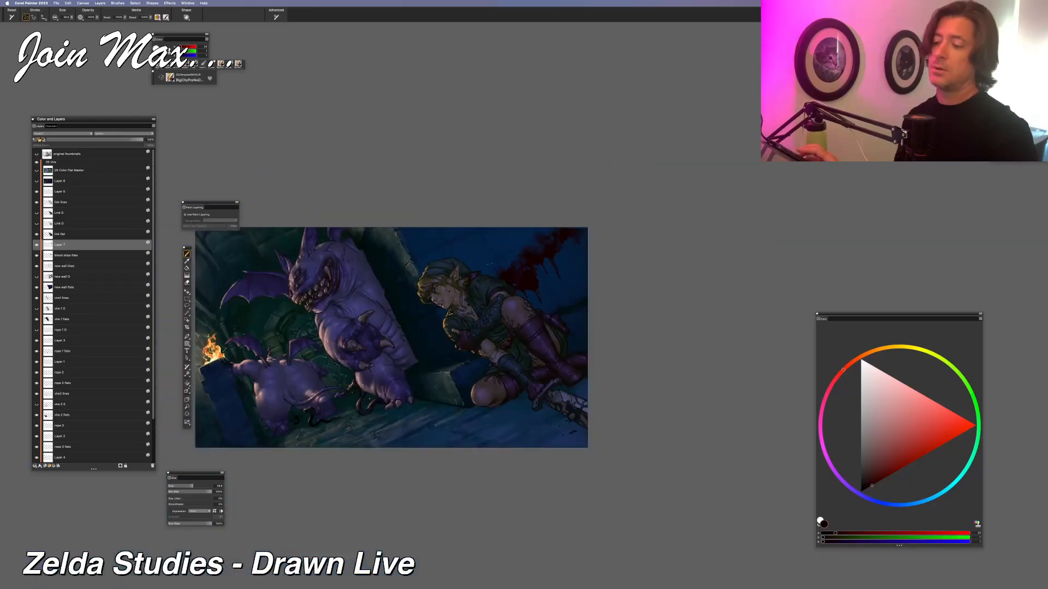
{"action": "key", "text": "super+plus"}
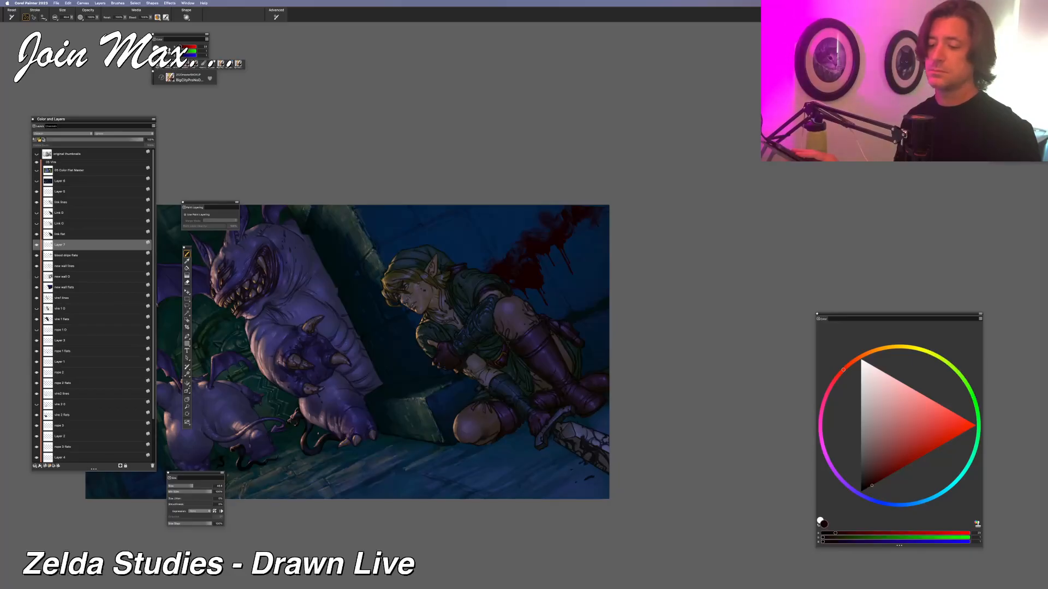
{"action": "left_click_drag", "start_coordinate": [350, 469], "coordinate": [373, 435]}
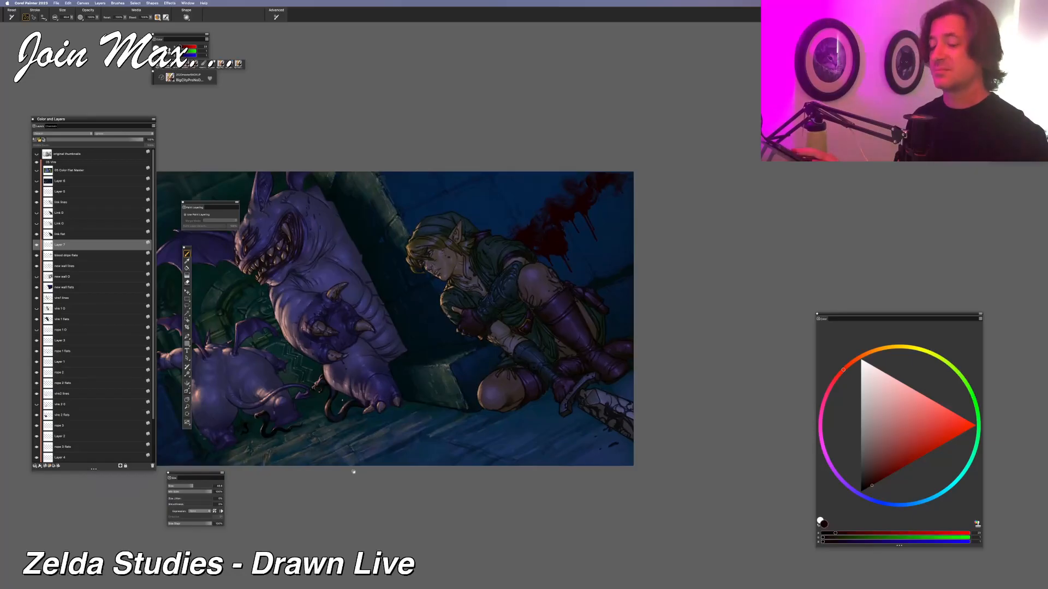
{"action": "left_click_drag", "start_coordinate": [354, 473], "coordinate": [353, 503]}
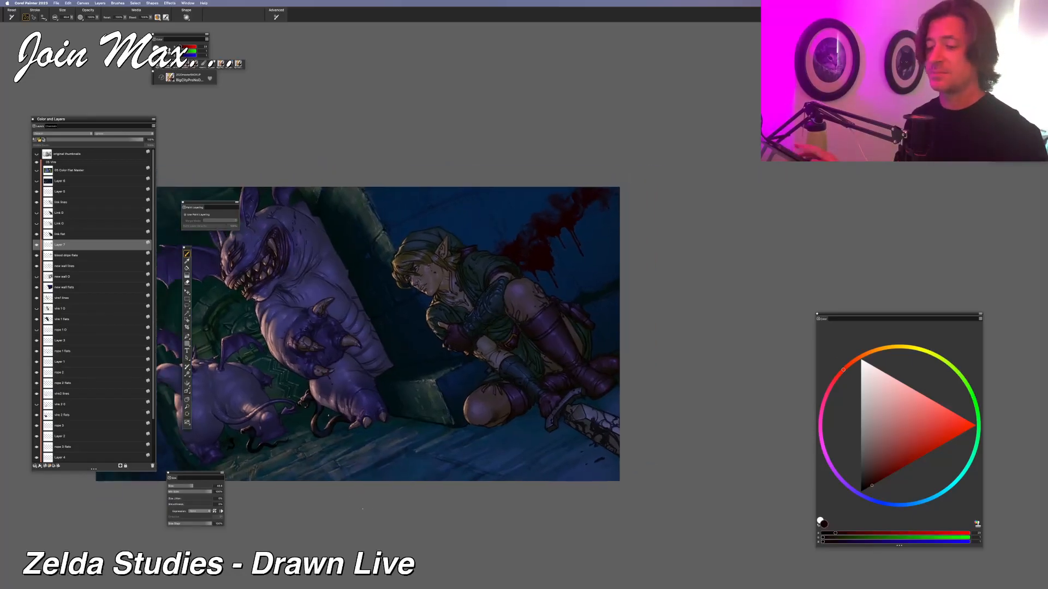
{"action": "key", "text": "super+plus"}
{"action": "key", "text": "super+minus"}
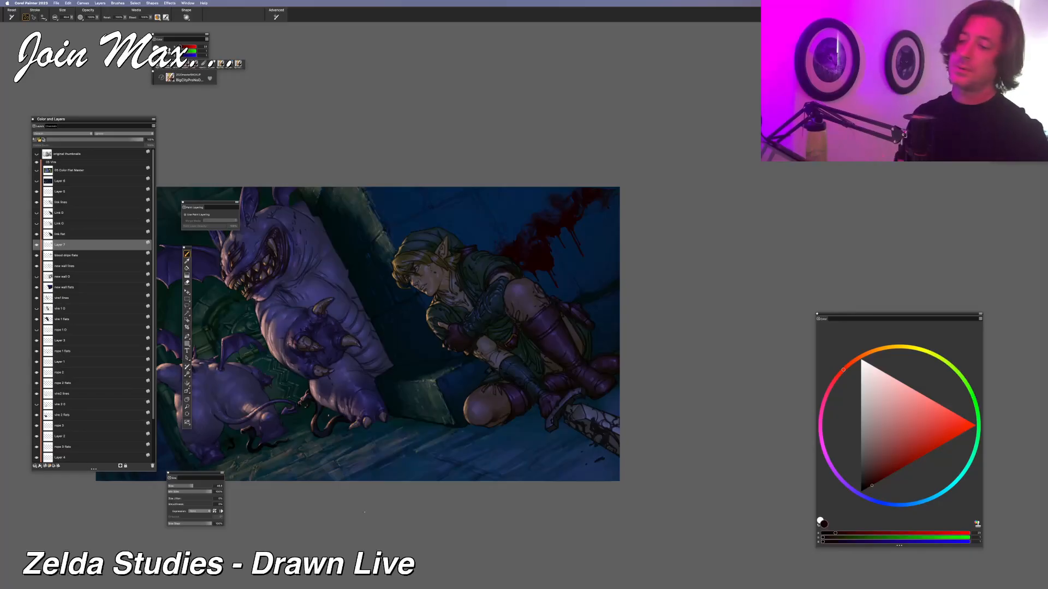
{"action": "left_click_drag", "start_coordinate": [334, 476], "coordinate": [419, 488]}
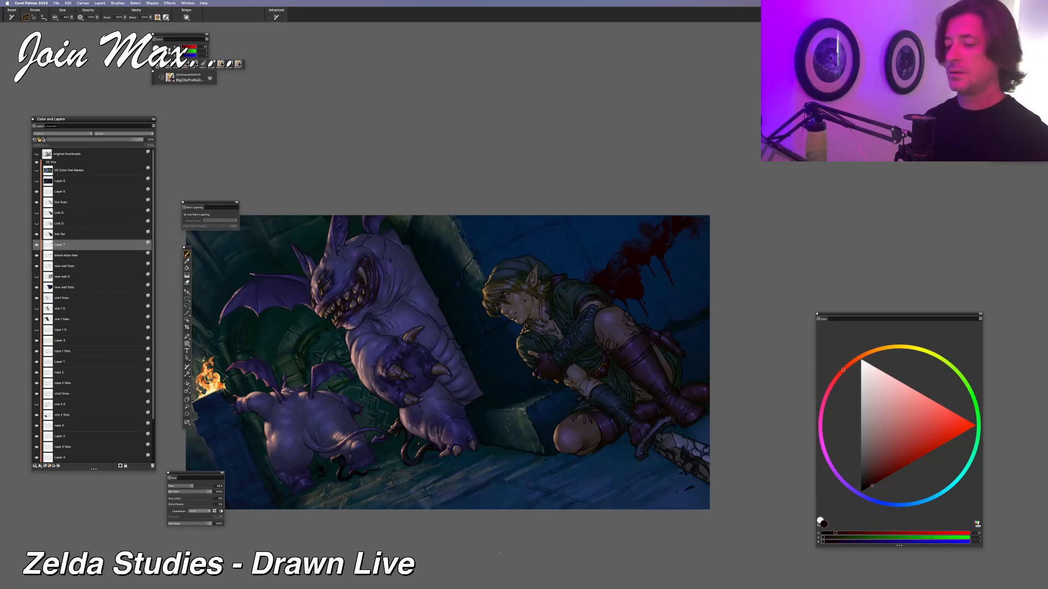
{"action": "scroll", "coordinate": [524, 295], "scroll_direction": "up", "scroll_amount": 3}
{"action": "key", "text": "super+minus"}
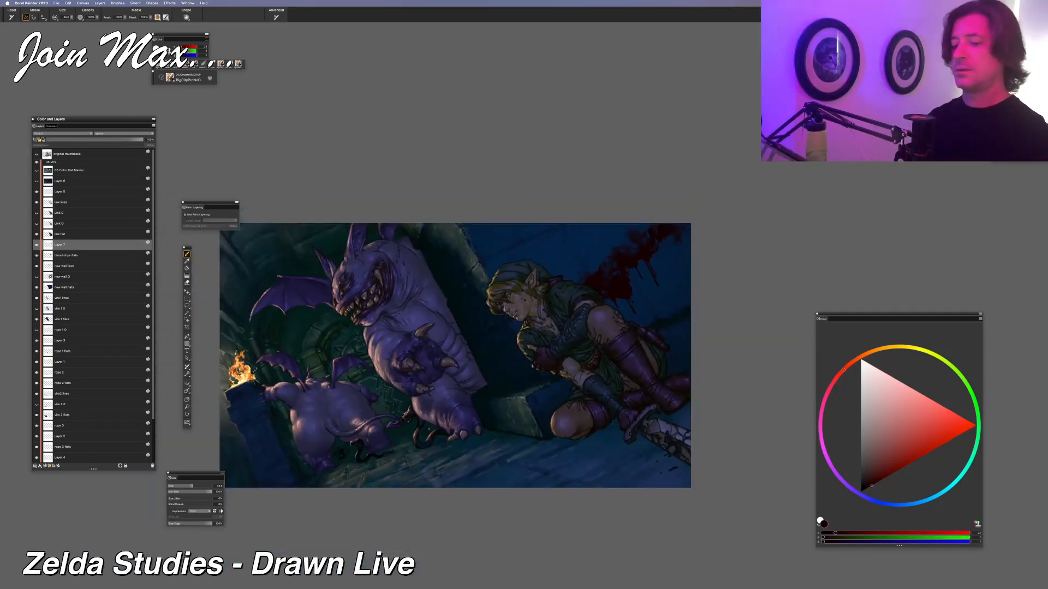
{"action": "scroll", "coordinate": [515, 458], "scroll_direction": "up", "scroll_amount": 5}
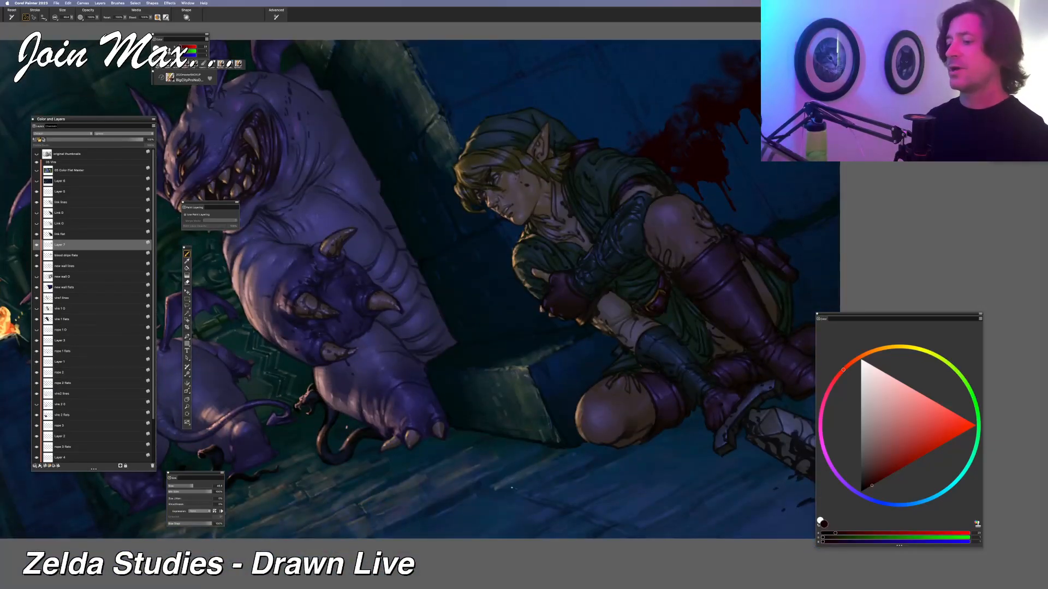
{"action": "scroll", "coordinate": [540, 447], "scroll_direction": "down", "scroll_amount": 4}
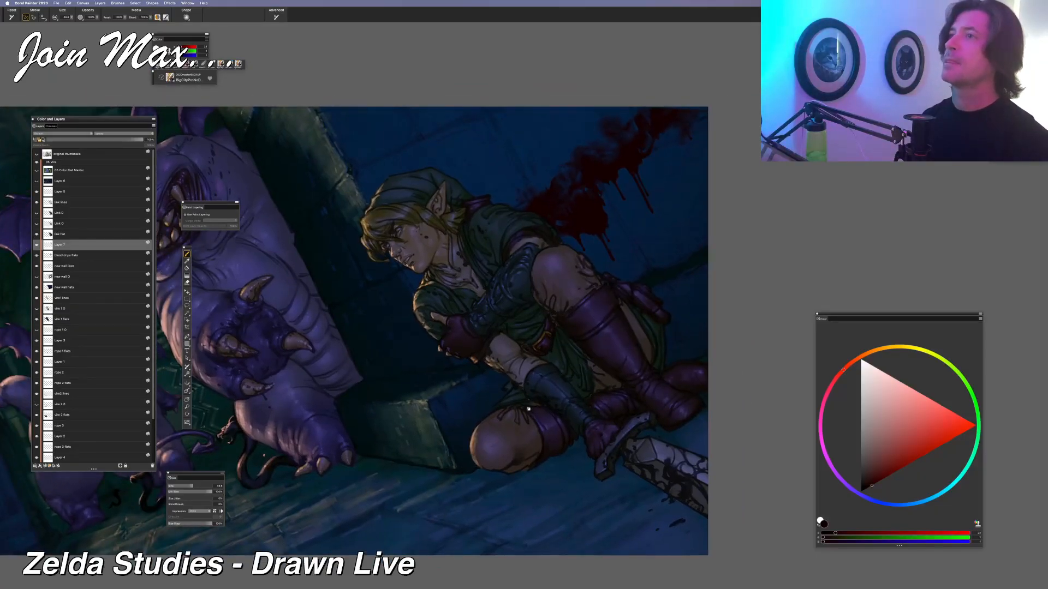
Check how the rotated splatter piece sits in the whole composition at wide and close magnifications
{"action": "left_click_drag", "start_coordinate": [529, 408], "coordinate": [513, 477]}
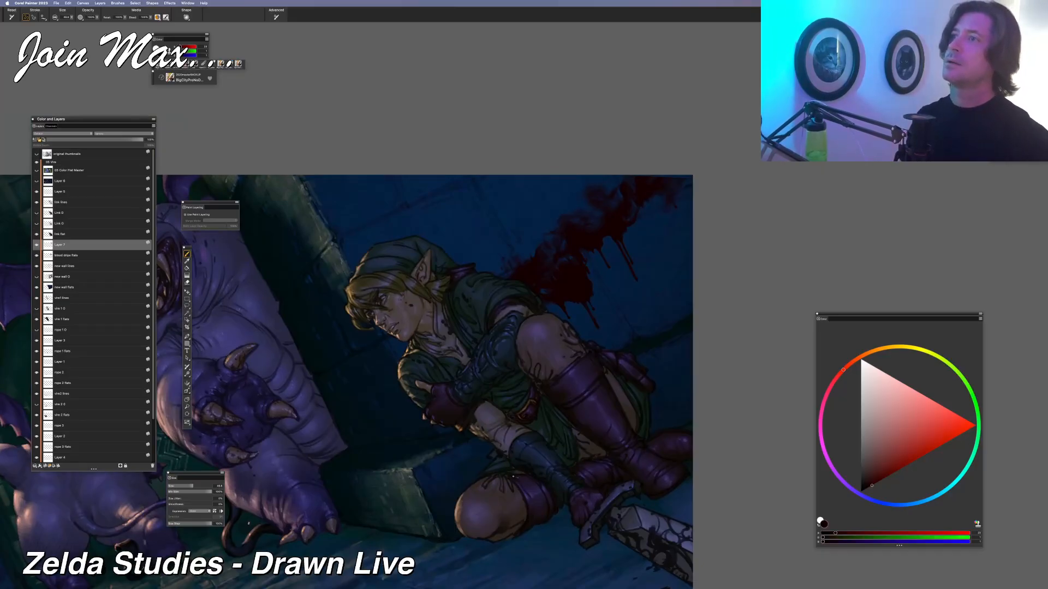
{"action": "key", "text": "n"}
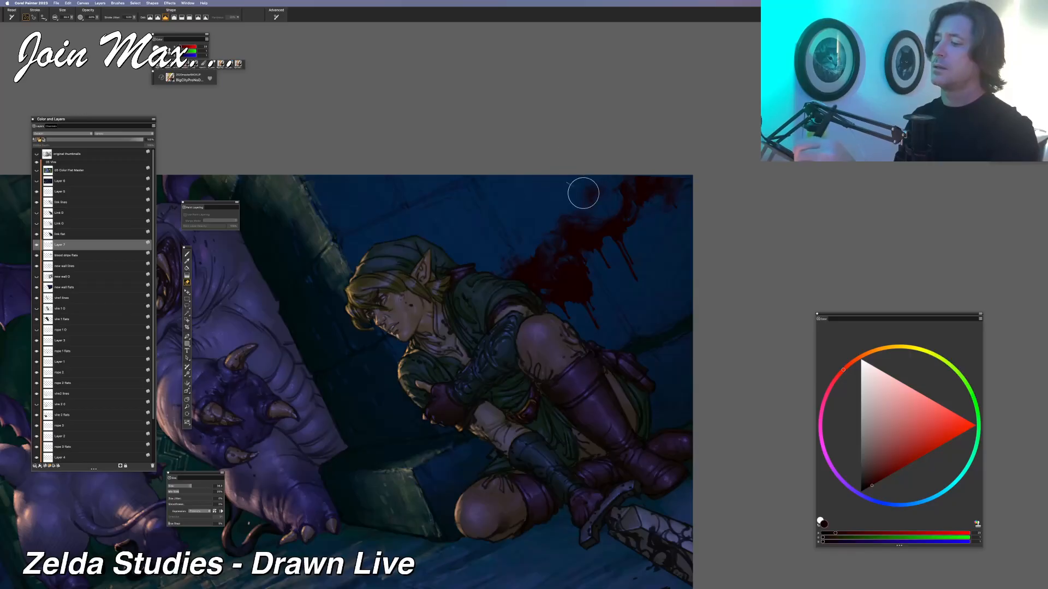
{"action": "key", "text": "b"}
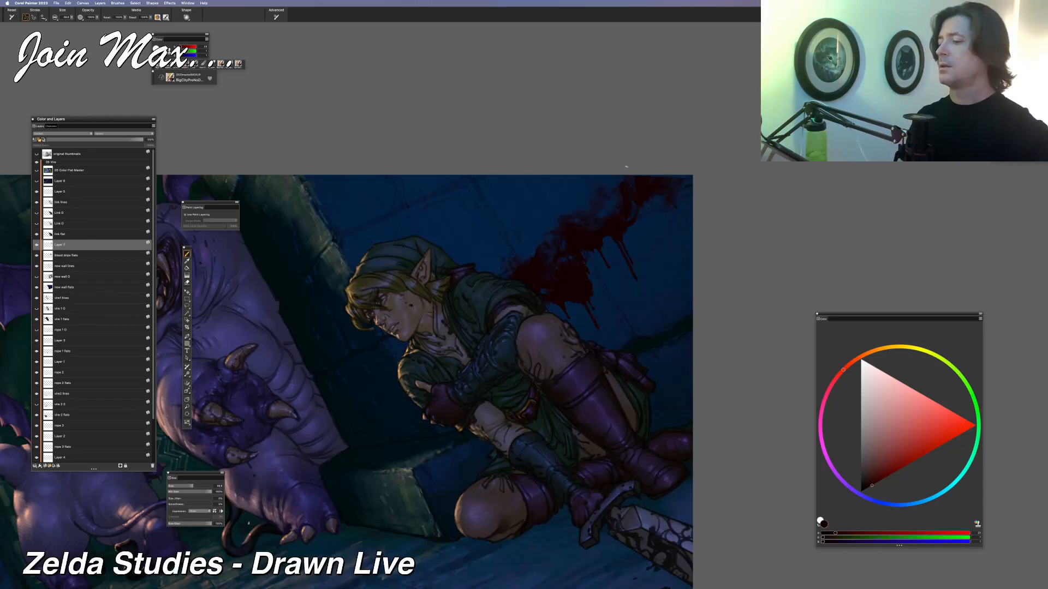
{"action": "key", "text": "super+minus"}
{"action": "key", "text": "super+minus"}
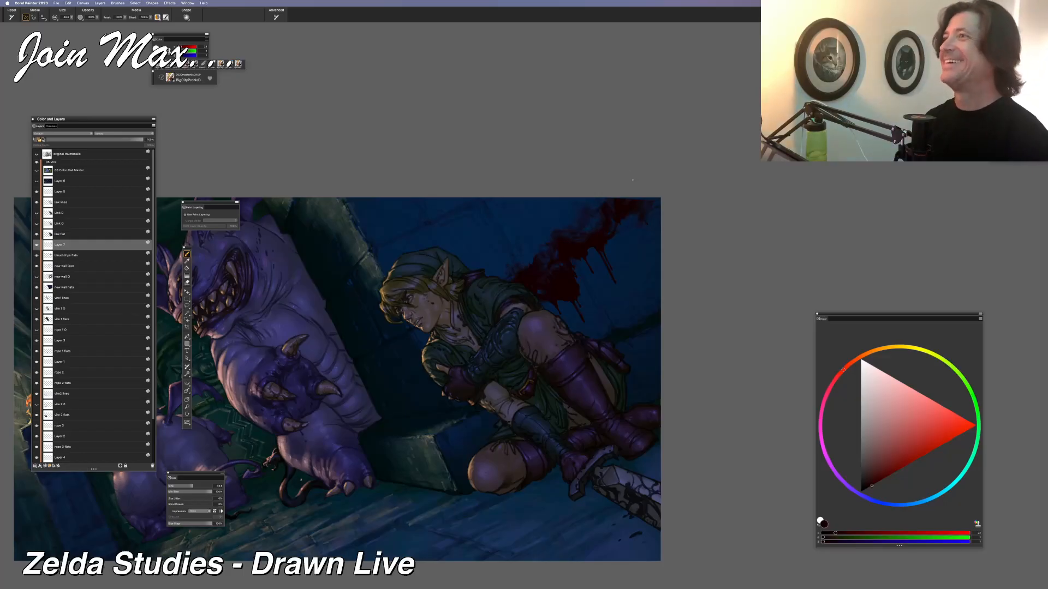
{"action": "key", "text": "super+plus"}
{"action": "key", "text": "super+plus"}
{"action": "key", "text": "super+plus"}
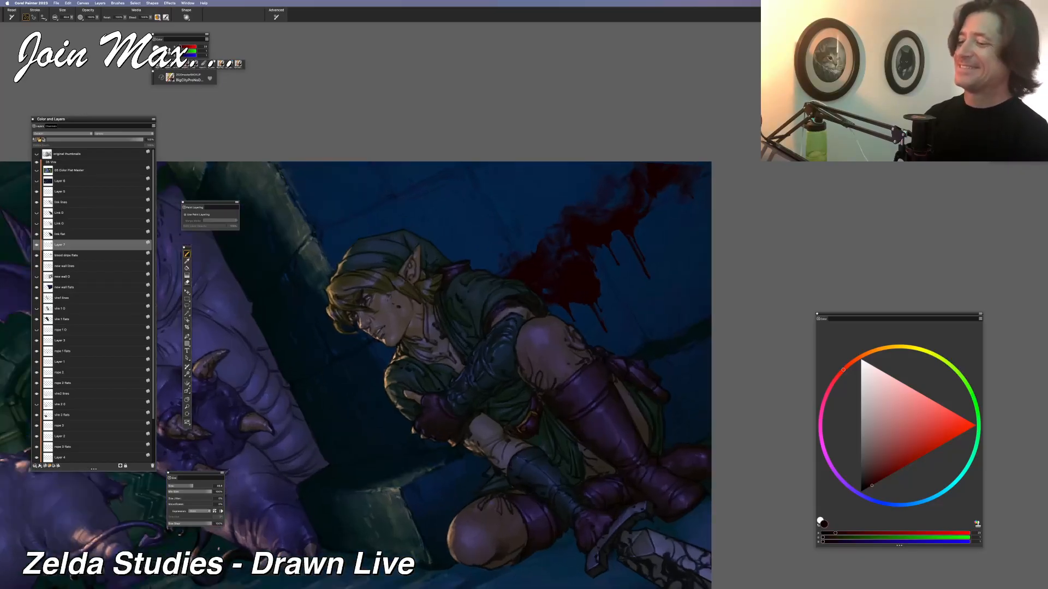
{"action": "key", "text": "super+minus"}
{"action": "key", "text": "super+minus"}
{"action": "key", "text": "super+minus"}
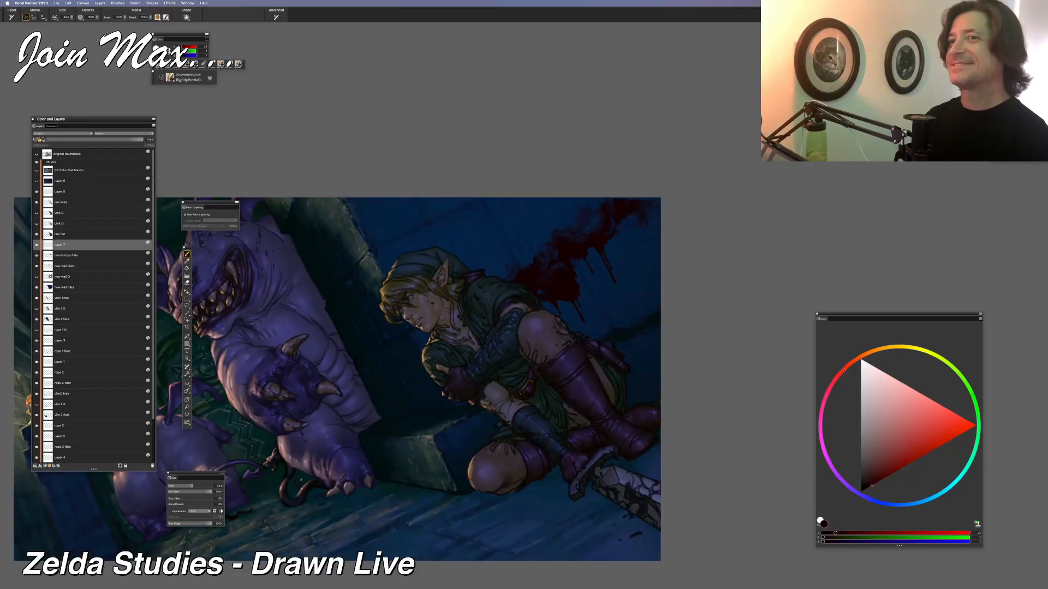
{"action": "key", "text": "super+plus"}
{"action": "key", "text": "super+plus"}
{"action": "key", "text": "super+minus"}
{"action": "key", "text": "super+plus"}
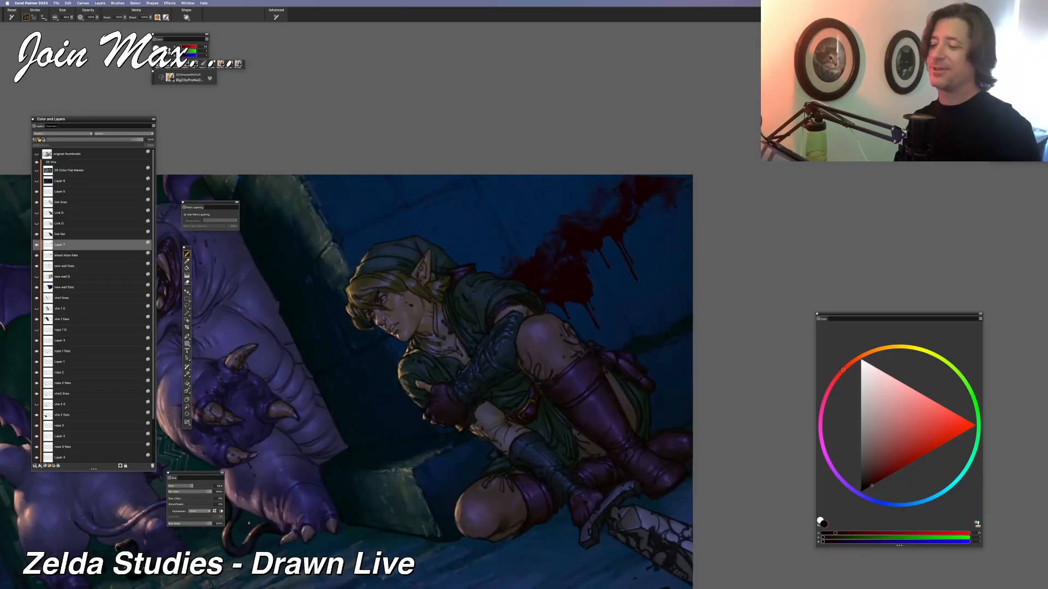
Drop the selection and merge the rotated splatter piece with the blood drips layer beneath it
{"action": "key", "text": "l"}
{"action": "mouse_move", "coordinate": [573, 307]}
{"action": "left_mouse_down"}
{"action": "mouse_move", "coordinate": [569, 287]}
{"action": "mouse_move", "coordinate": [582, 314]}
{"action": "mouse_move", "coordinate": [574, 309]}
{"action": "left_mouse_up"}
{"action": "key", "text": "super+d"}
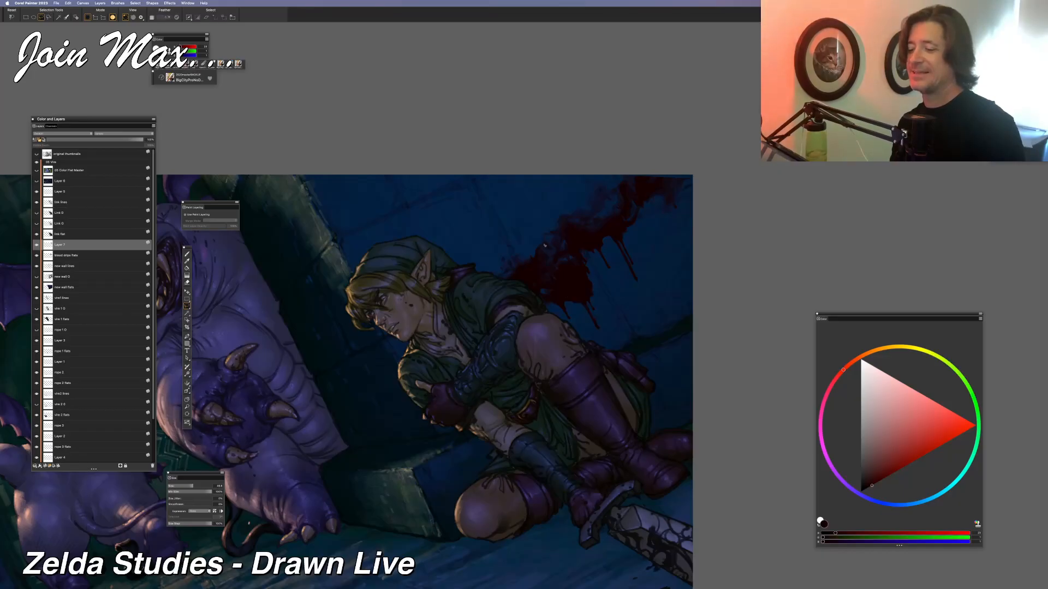
{"action": "left_click", "coordinate": [43, 254], "text": "shift"}
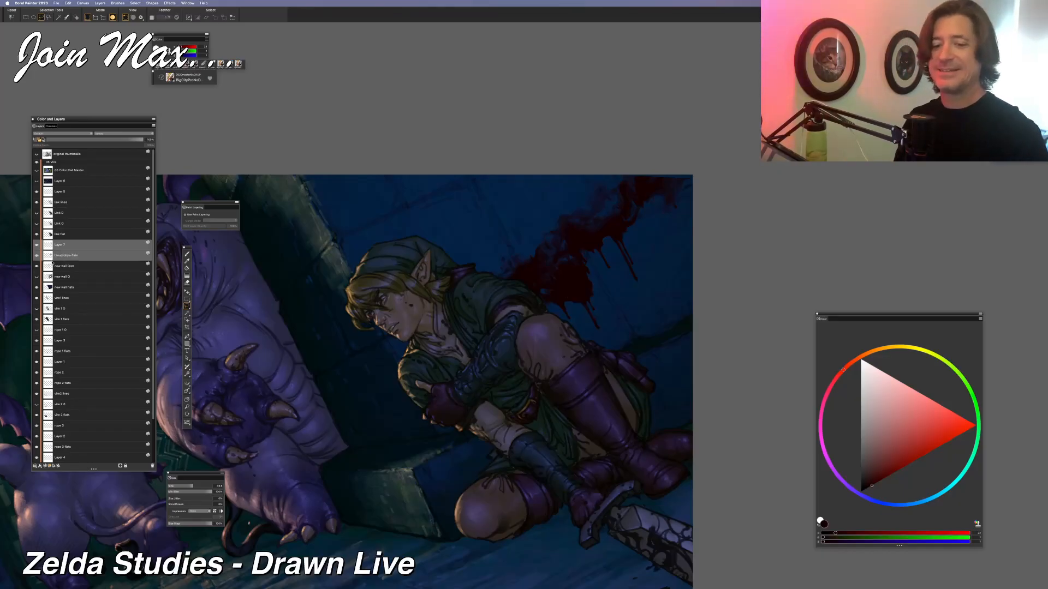
{"action": "key", "text": "super+e"}
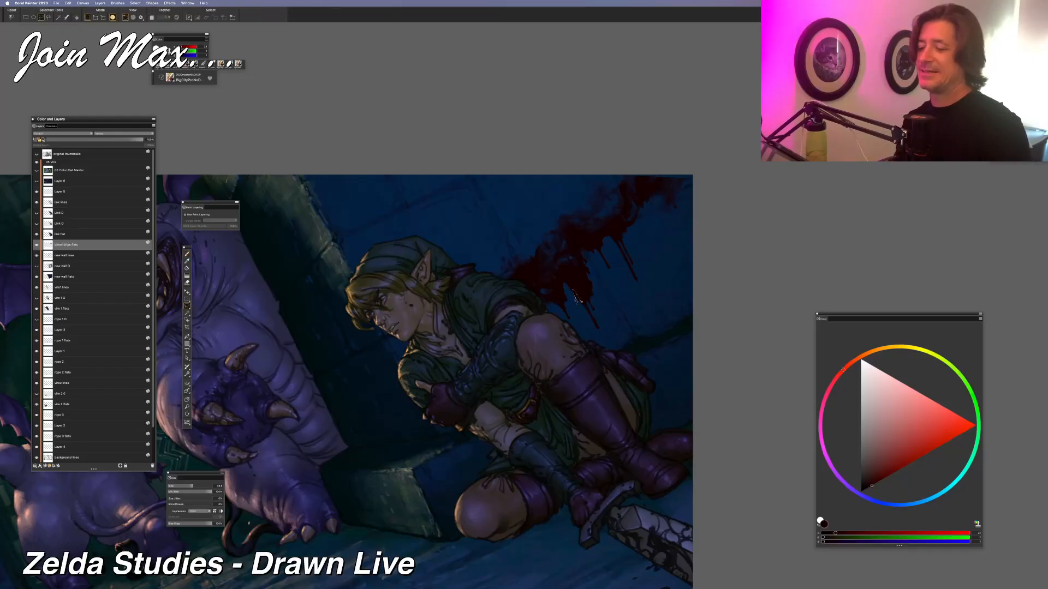
{"action": "key", "text": "b"}
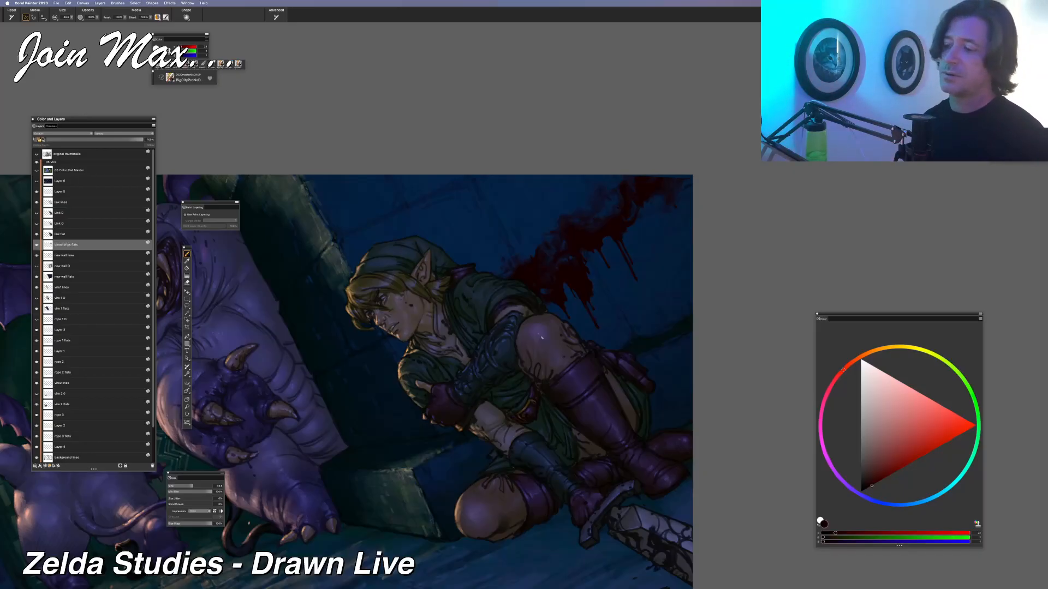
Try Link's line-art layer at 100% opacity and return it to its reduced opacity
{"action": "key", "text": "super+minus"}
{"action": "key", "text": "super+minus"}
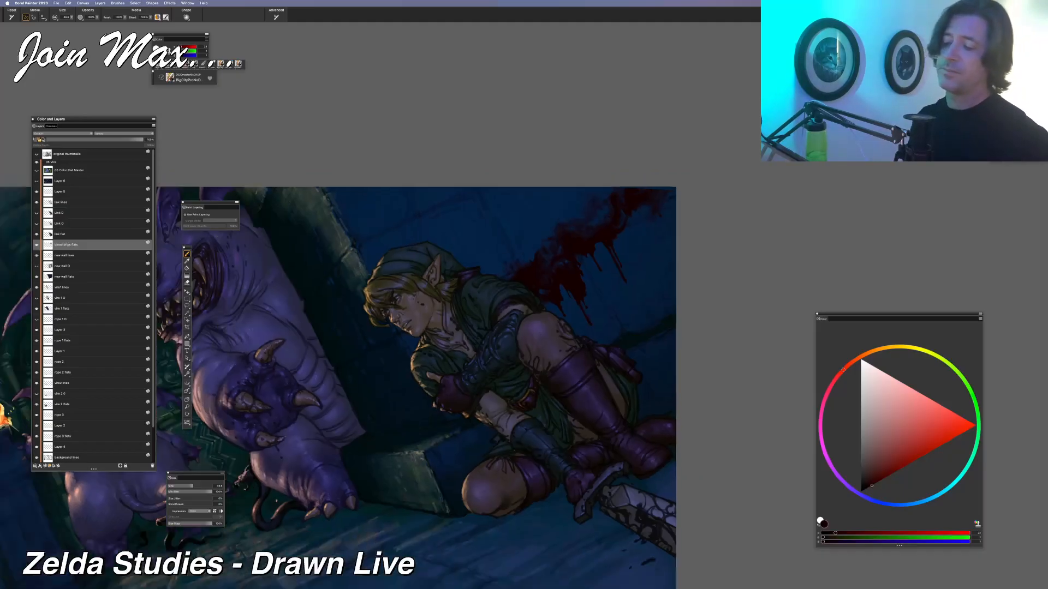
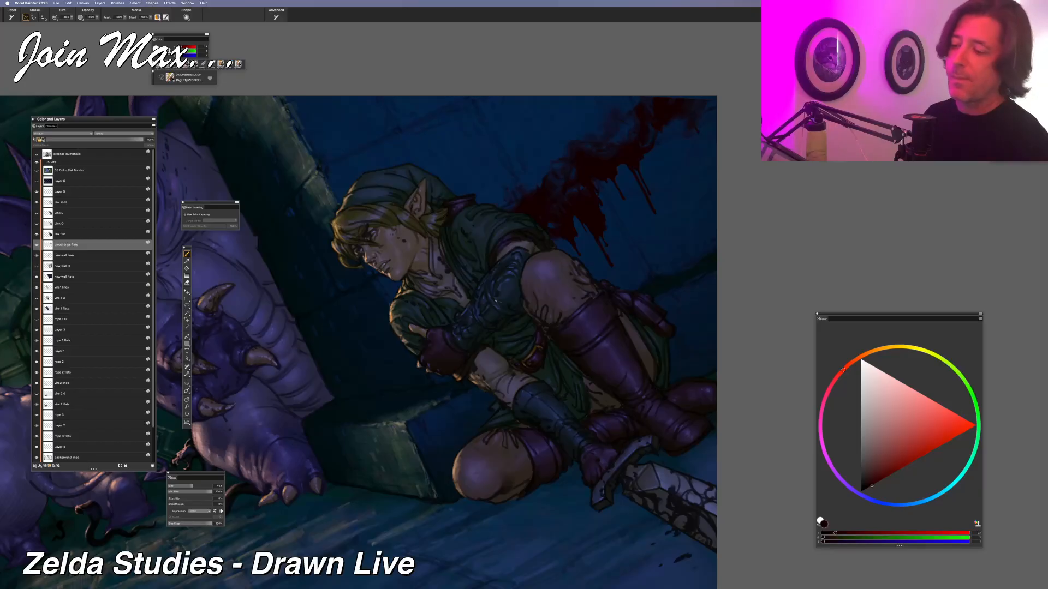
{"action": "mouse_move", "coordinate": [496, 304]}
{"action": "left_mouse_down"}
{"action": "mouse_move", "coordinate": [476, 322]}
{"action": "mouse_move", "coordinate": [508, 337]}
{"action": "mouse_move", "coordinate": [488, 354]}
{"action": "mouse_move", "coordinate": [532, 320]}
{"action": "mouse_move", "coordinate": [488, 326]}
{"action": "left_mouse_up"}
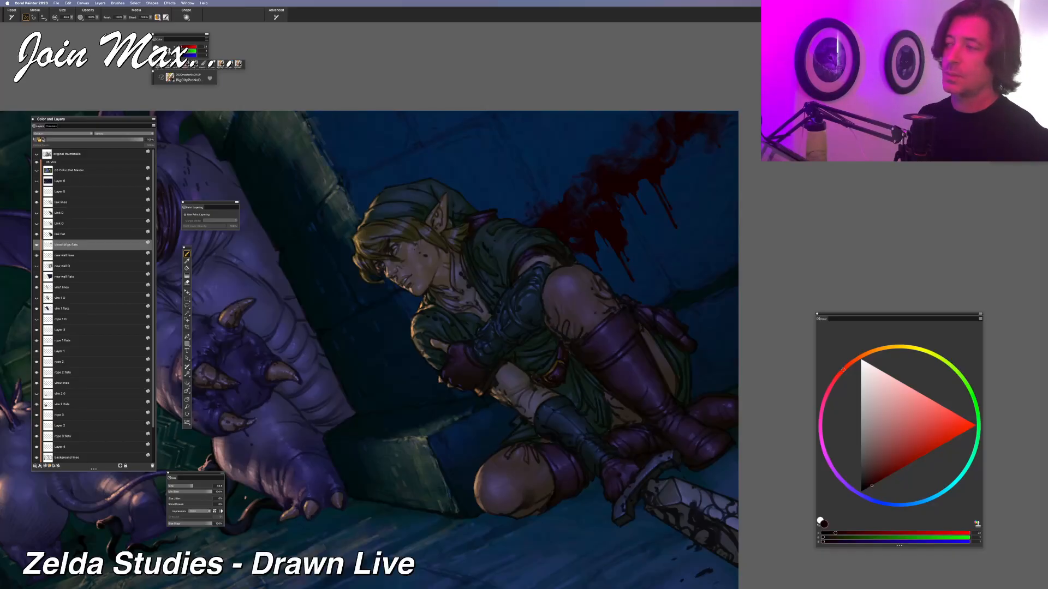
{"action": "key", "text": "super+plus"}
{"action": "key", "text": "super+plus"}
{"action": "key", "text": "super+plus"}
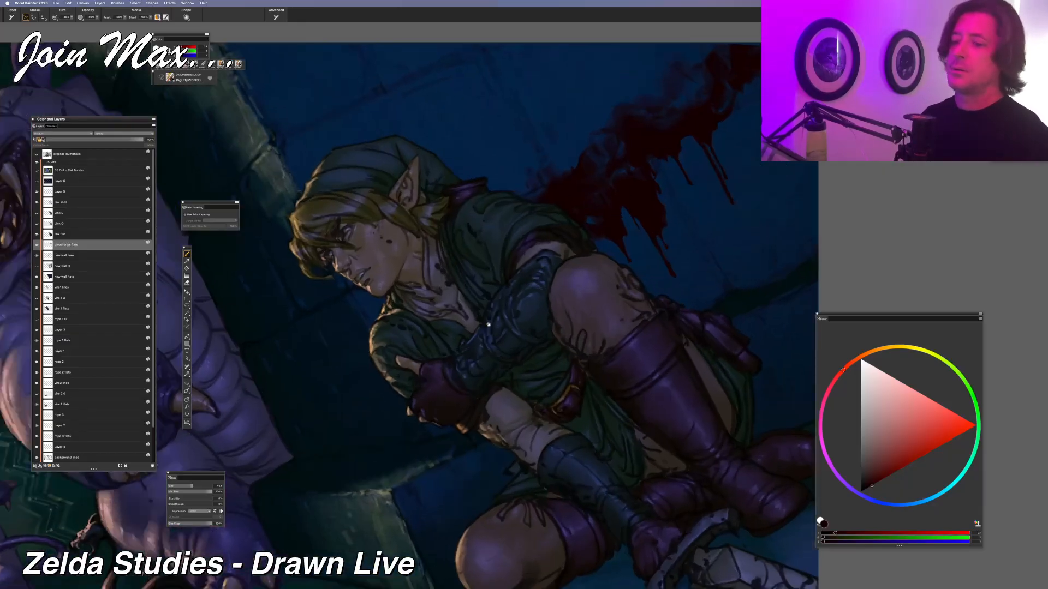
{"action": "left_click_drag", "start_coordinate": [490, 304], "coordinate": [514, 334]}
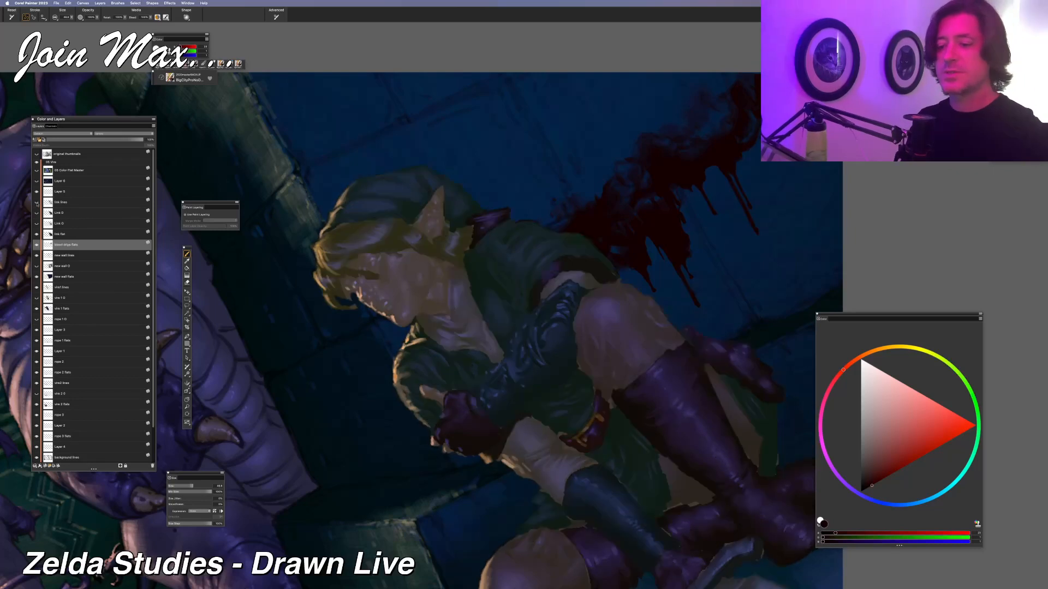
{"action": "left_click", "coordinate": [54, 203]}
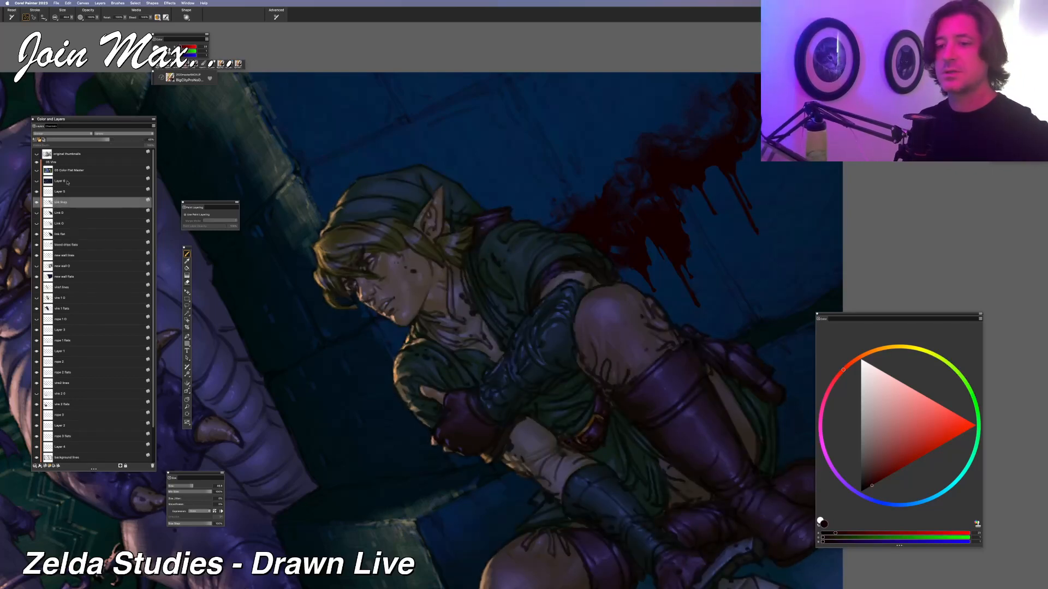
{"action": "left_click_drag", "start_coordinate": [116, 141], "coordinate": [144, 140]}
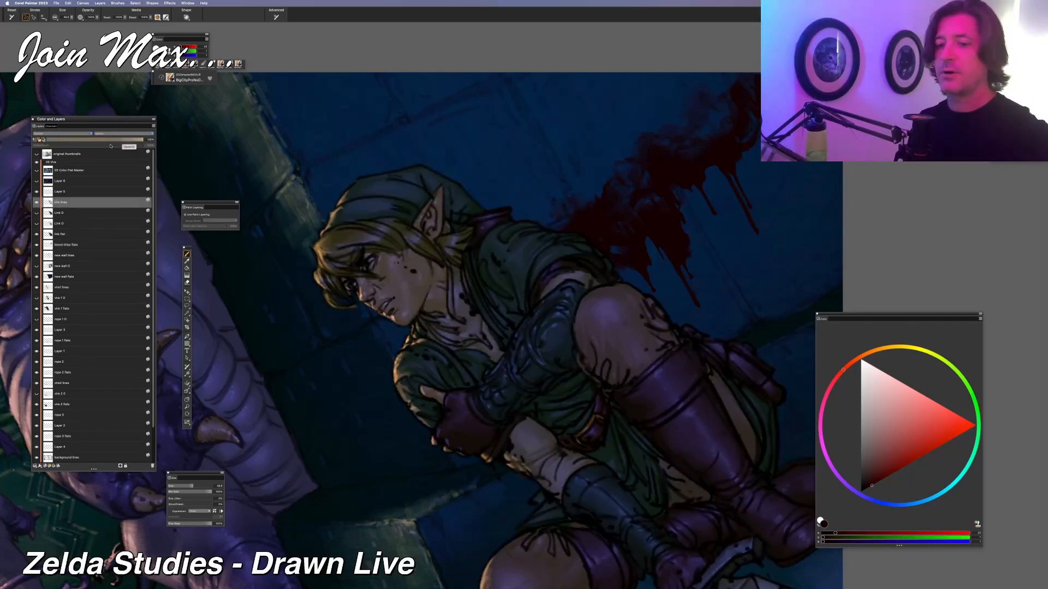
{"action": "left_click", "coordinate": [115, 140]}
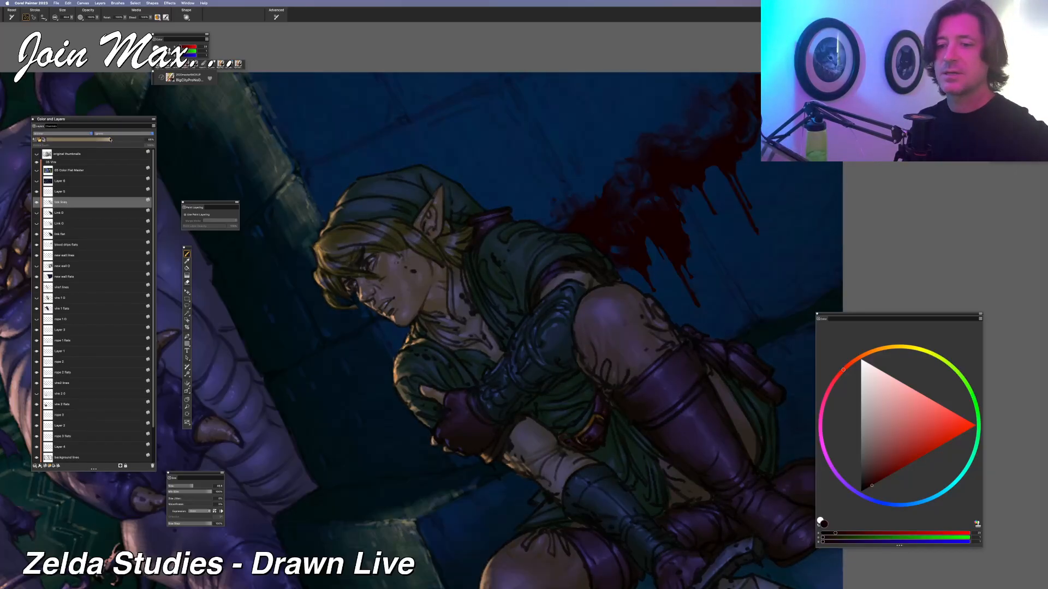
Lasso the lines around Link's eyes and face, copy and paste them in place as a new layer, and set its opacity to 100%
{"action": "key", "text": "l"}
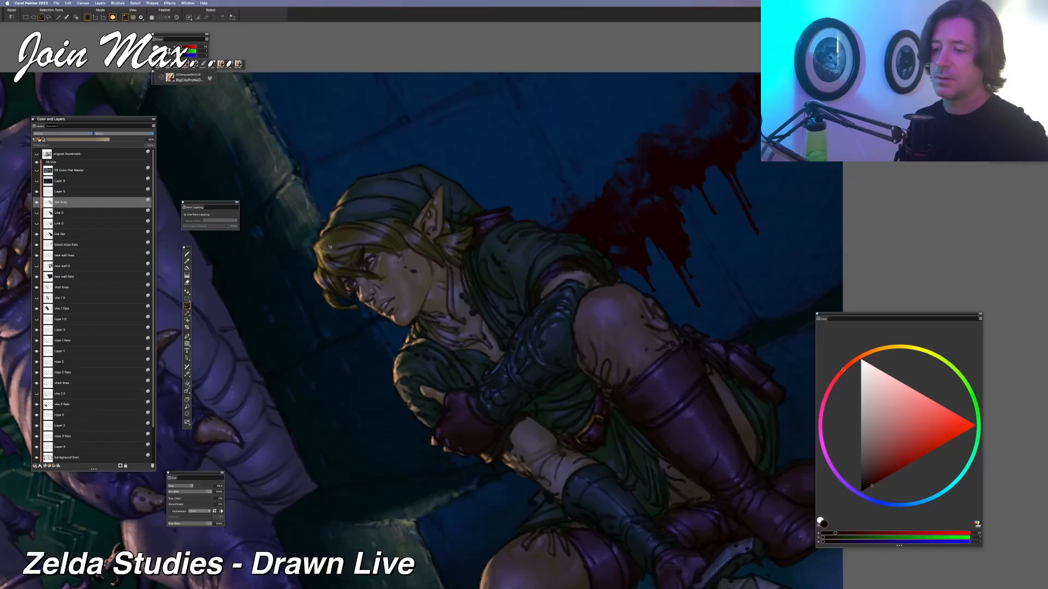
{"action": "left_click_drag", "start_coordinate": [330, 246], "coordinate": [441, 244]}
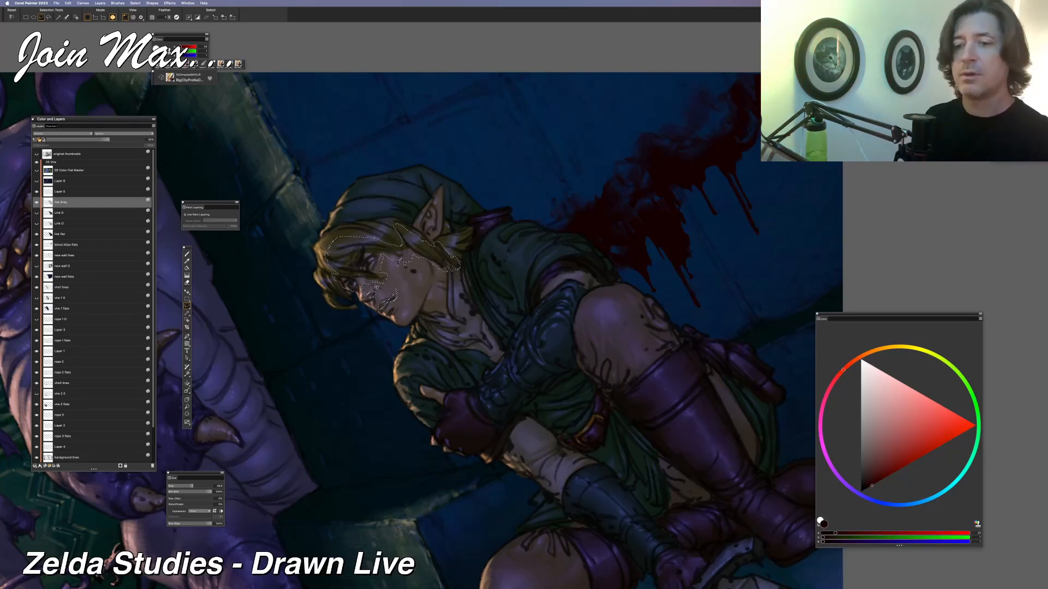
{"action": "key", "text": "ctrl+c"}
{"action": "key", "text": "ctrl+v"}
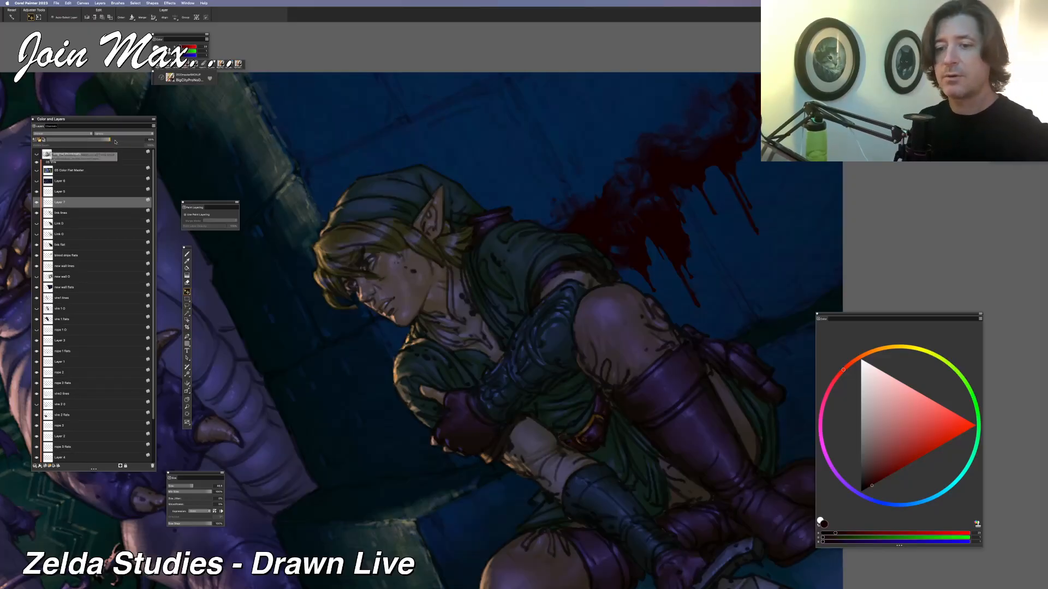
{"action": "left_click_drag", "start_coordinate": [110, 140], "coordinate": [147, 140]}
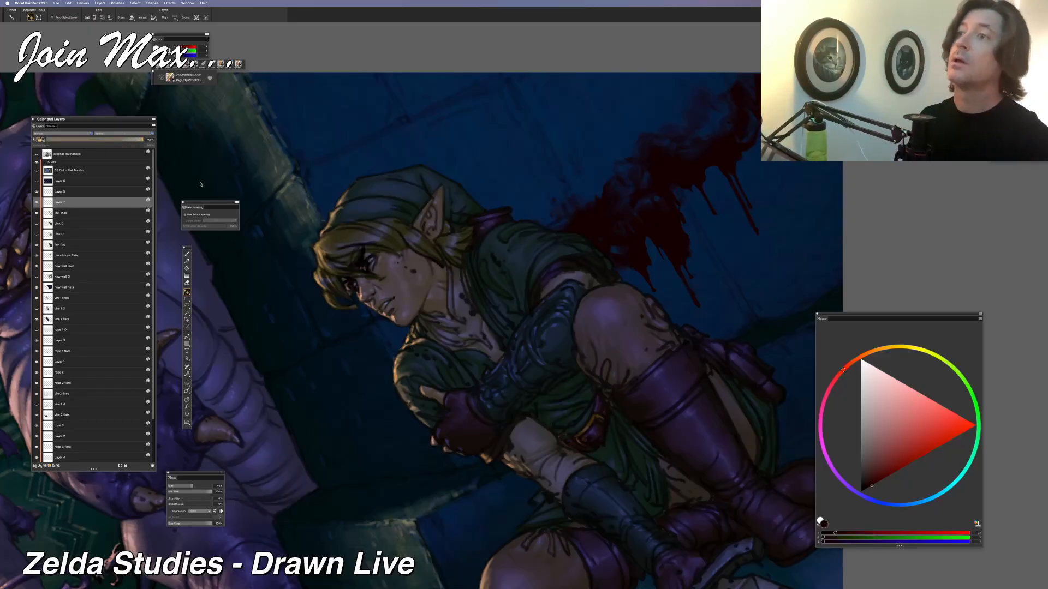
{"action": "key", "text": "b"}
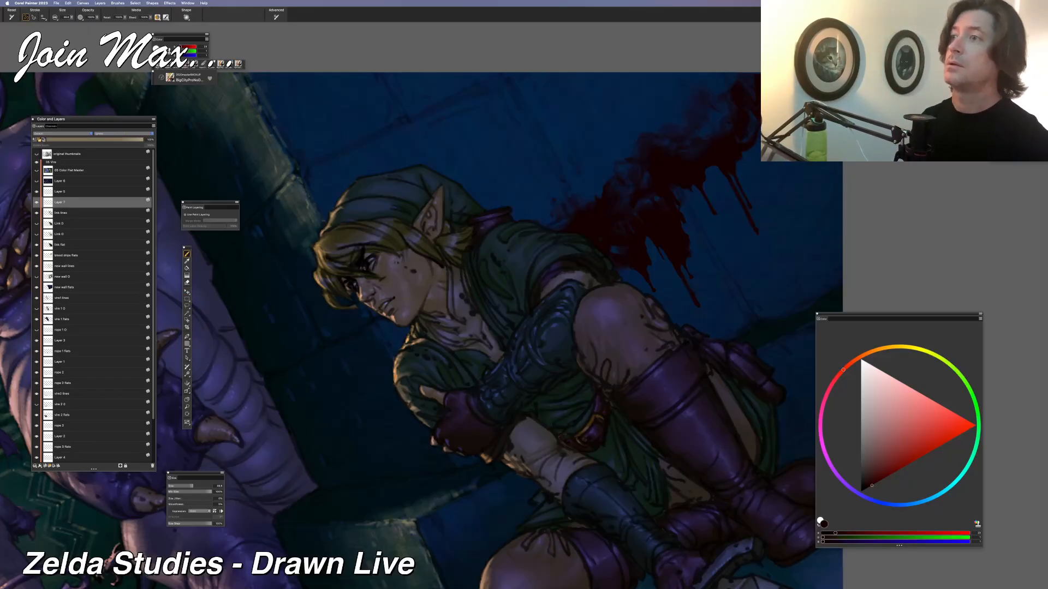
Review the strengthened face lines against the wider composition and save the painting
{"action": "key", "text": "super+minus"}
{"action": "key", "text": "super+minus"}
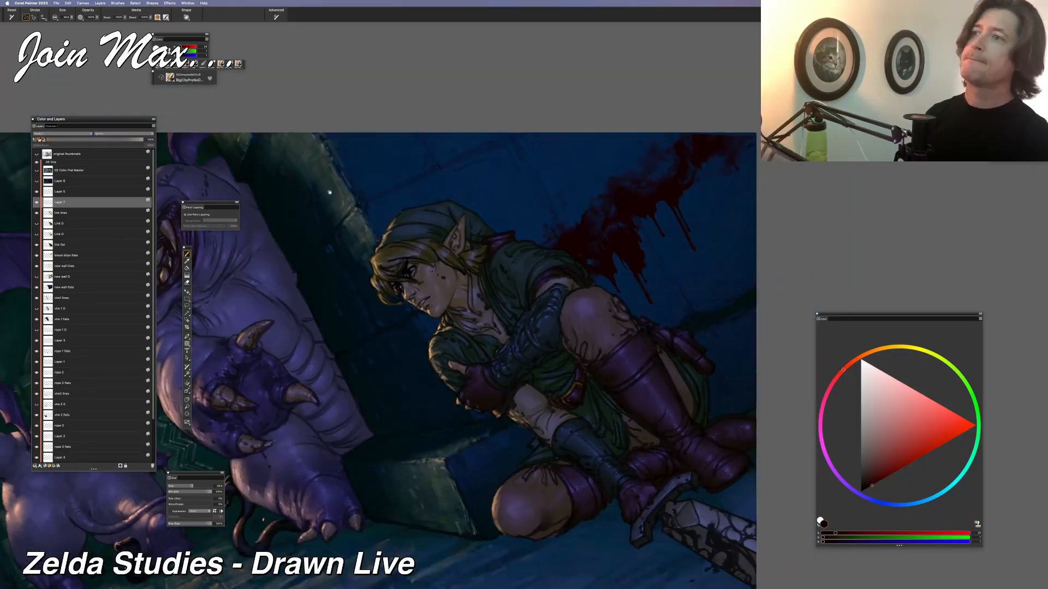
{"action": "key", "text": "super+minus"}
{"action": "left_click_drag", "start_coordinate": [383, 173], "coordinate": [295, 239]}
{"action": "key", "text": "super+equal"}
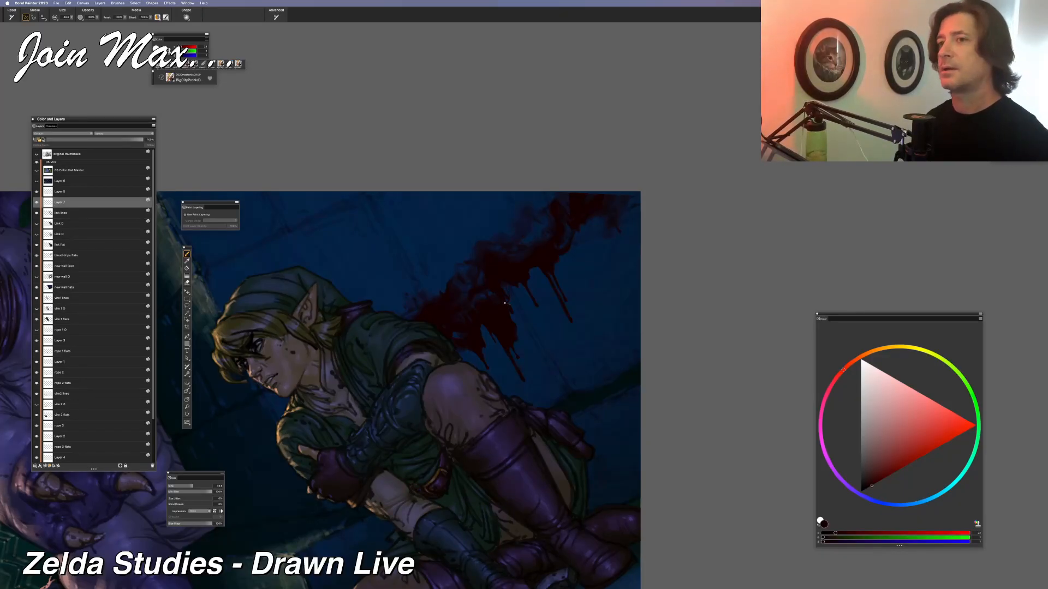
{"action": "key", "text": "super+s"}
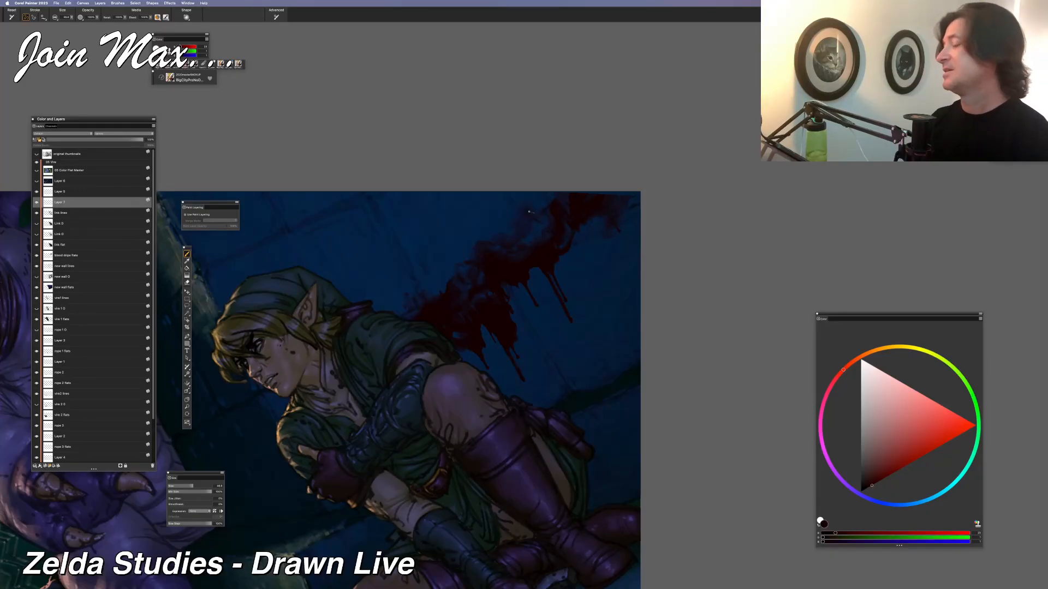
Compare the painting with Link's line art and the blood drips each hidden and shown, and select the blood drips layer
{"action": "left_click_drag", "start_coordinate": [534, 203], "coordinate": [549, 255]}
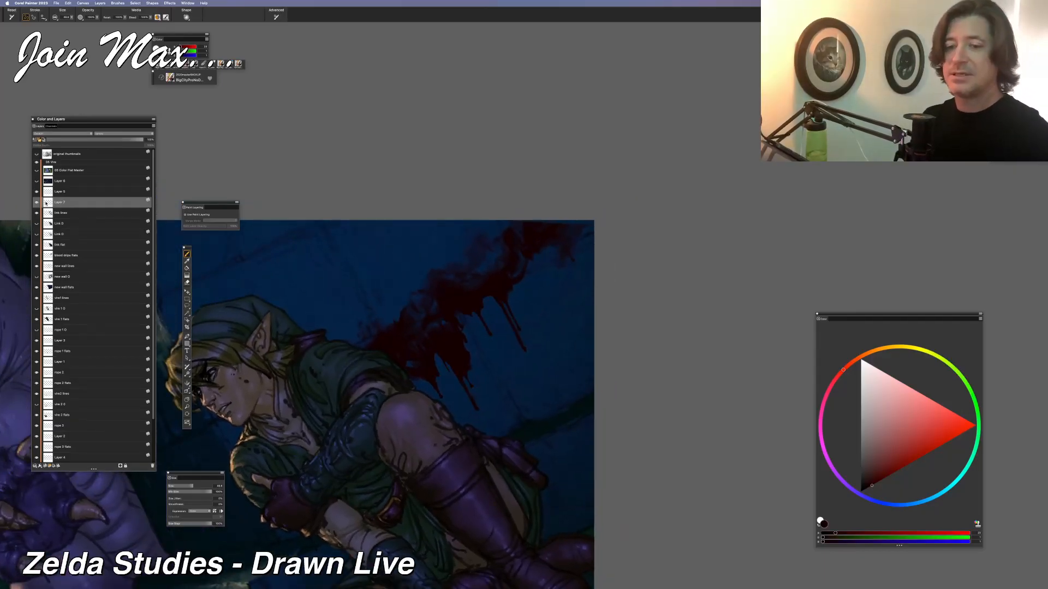
{"action": "left_click", "coordinate": [37, 213]}
{"action": "left_click", "coordinate": [37, 212]}
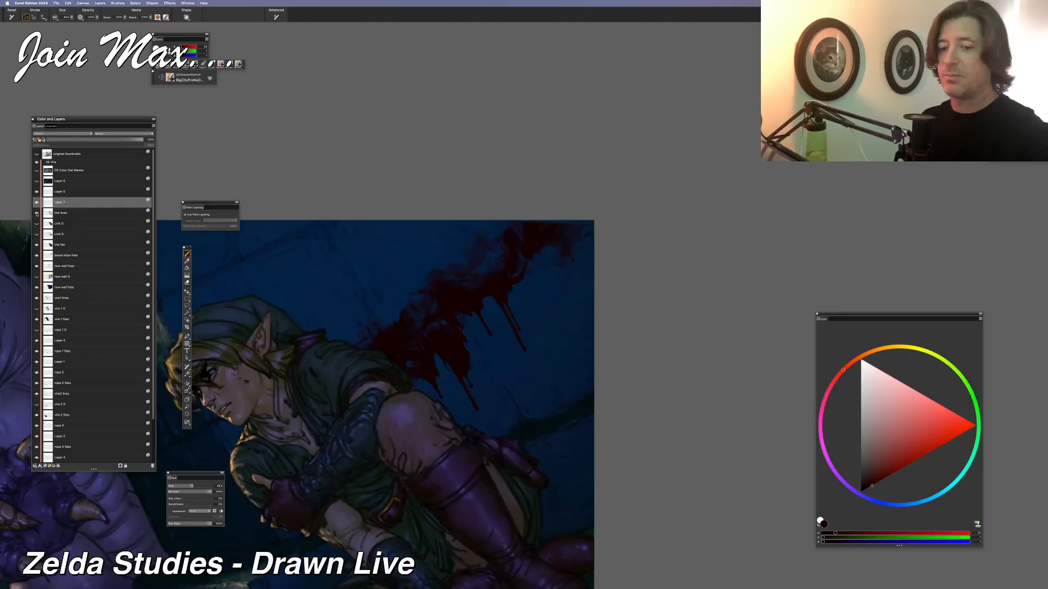
{"action": "left_click", "coordinate": [37, 255]}
{"action": "left_click", "coordinate": [37, 256]}
{"action": "left_click", "coordinate": [65, 255]}
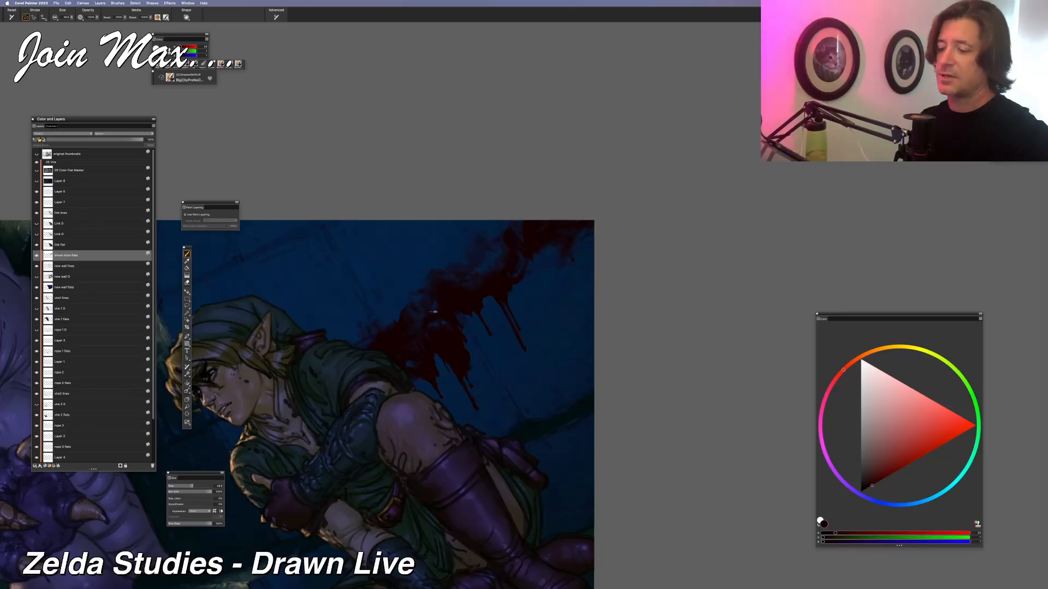
Examine the splatter at different magnifications, hiding and showing the blood drips layer to judge its effect on the wall
{"action": "key", "text": "super+minus"}
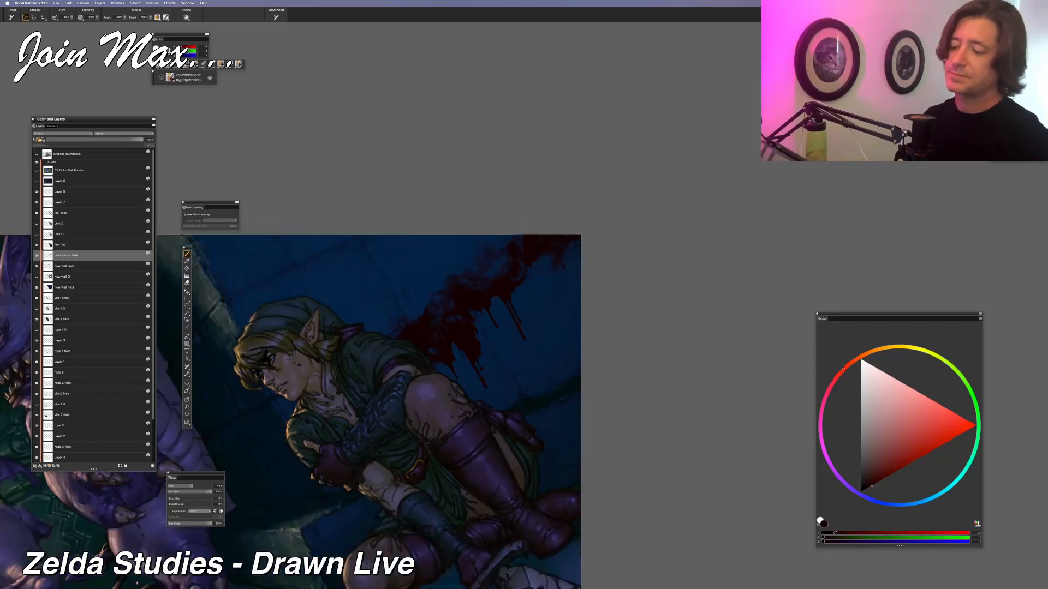
{"action": "key", "text": "super+equal"}
{"action": "key", "text": "super+equal"}
{"action": "left_click_drag", "start_coordinate": [424, 309], "coordinate": [404, 287]}
{"action": "key", "text": "super+minus"}
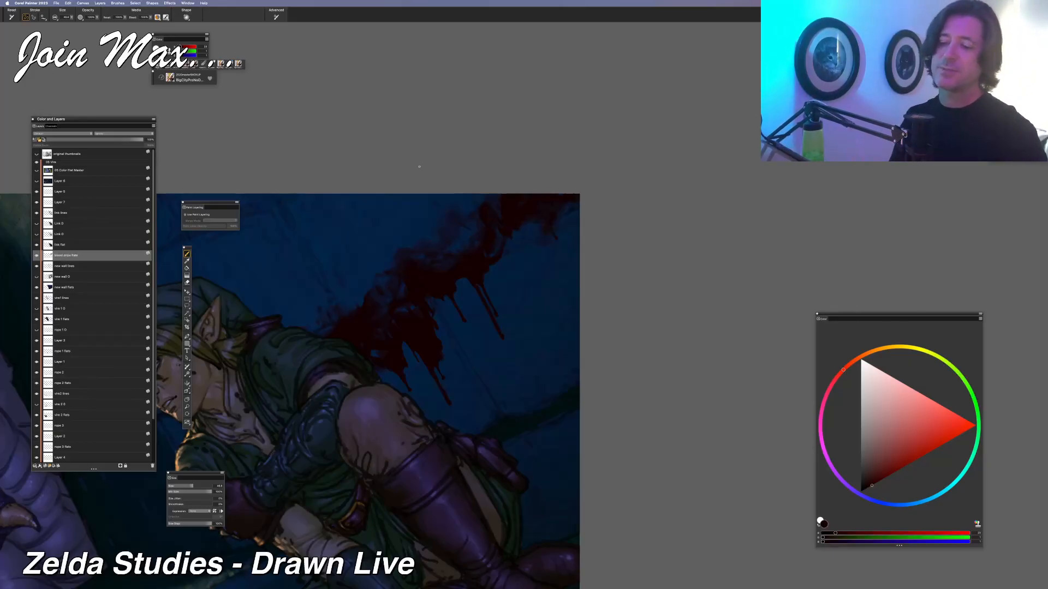
{"action": "left_click_drag", "start_coordinate": [346, 431], "coordinate": [353, 440]}
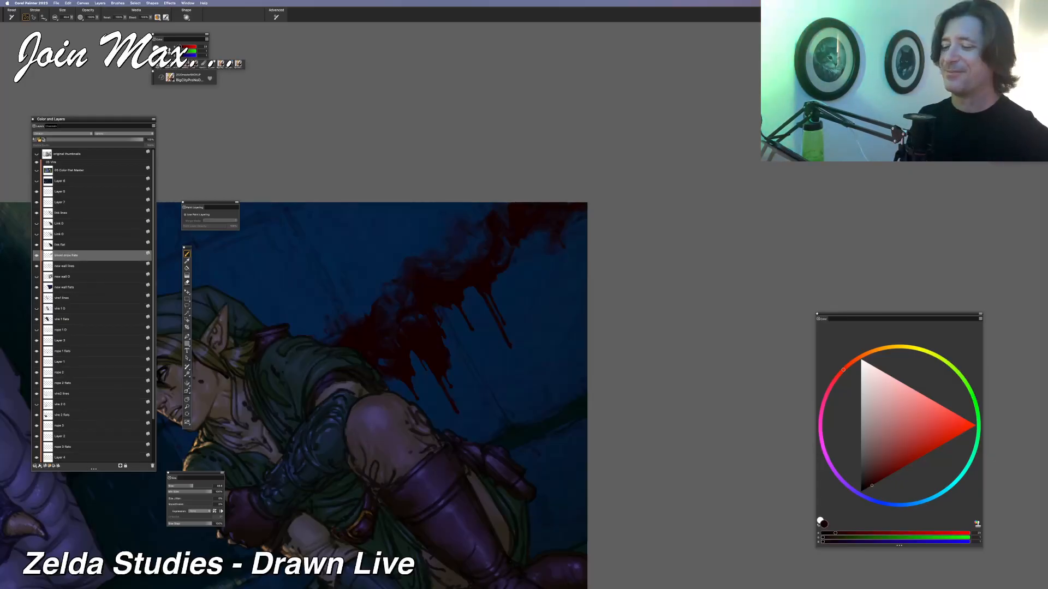
{"action": "left_click", "coordinate": [37, 256]}
{"action": "left_click", "coordinate": [37, 256]}
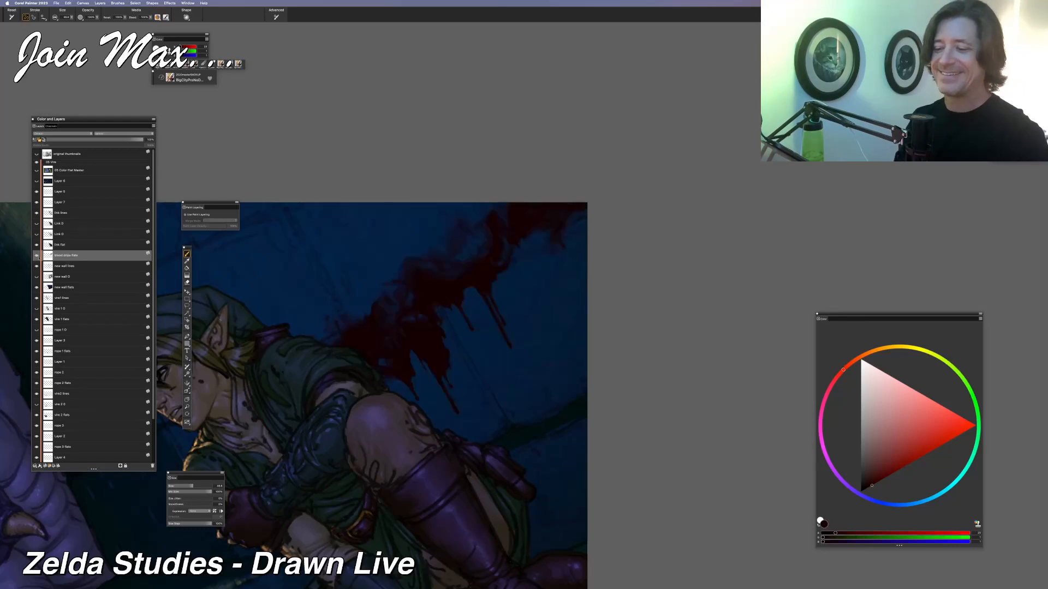
{"action": "left_click", "coordinate": [36, 256]}
{"action": "left_click", "coordinate": [37, 256]}
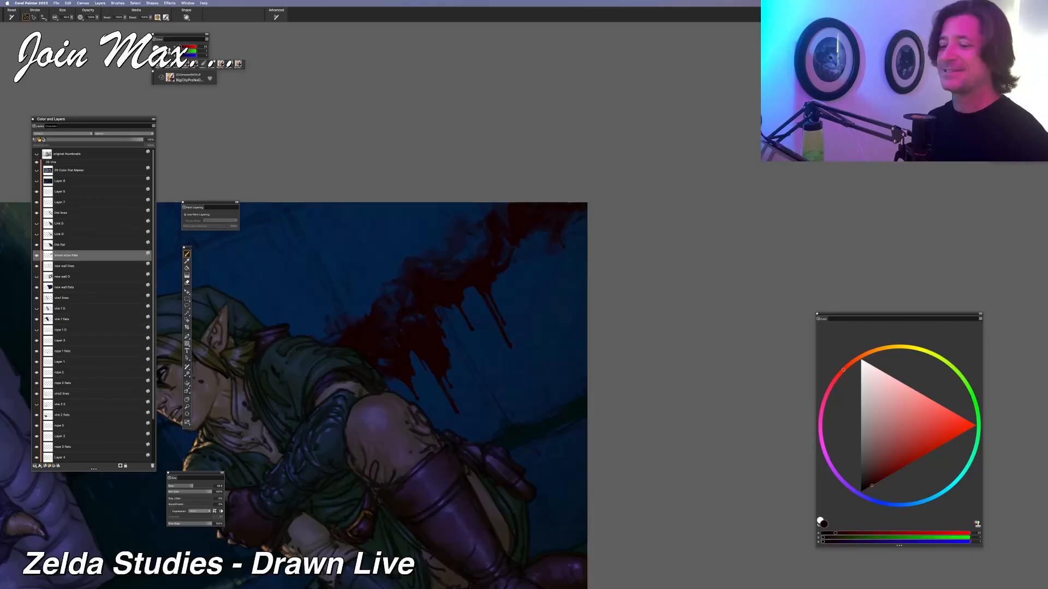
Add a new layer directly above the blood drips layer and choose a brighter dark red for painting on it
{"action": "key", "text": "super+minus"}
{"action": "left_click_drag", "start_coordinate": [359, 206], "coordinate": [345, 227]}
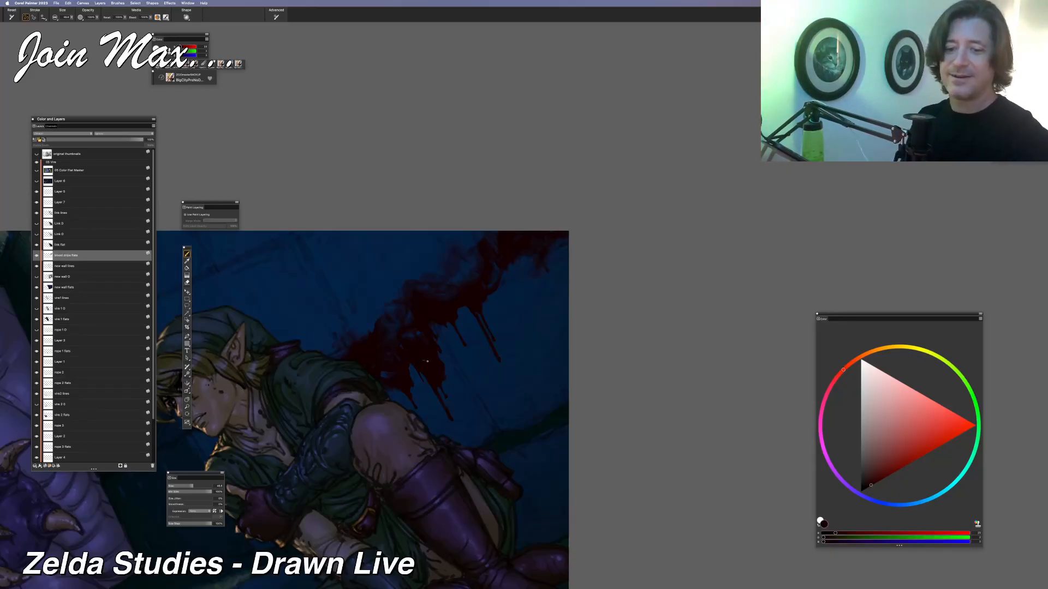
{"action": "left_click", "coordinate": [44, 466]}
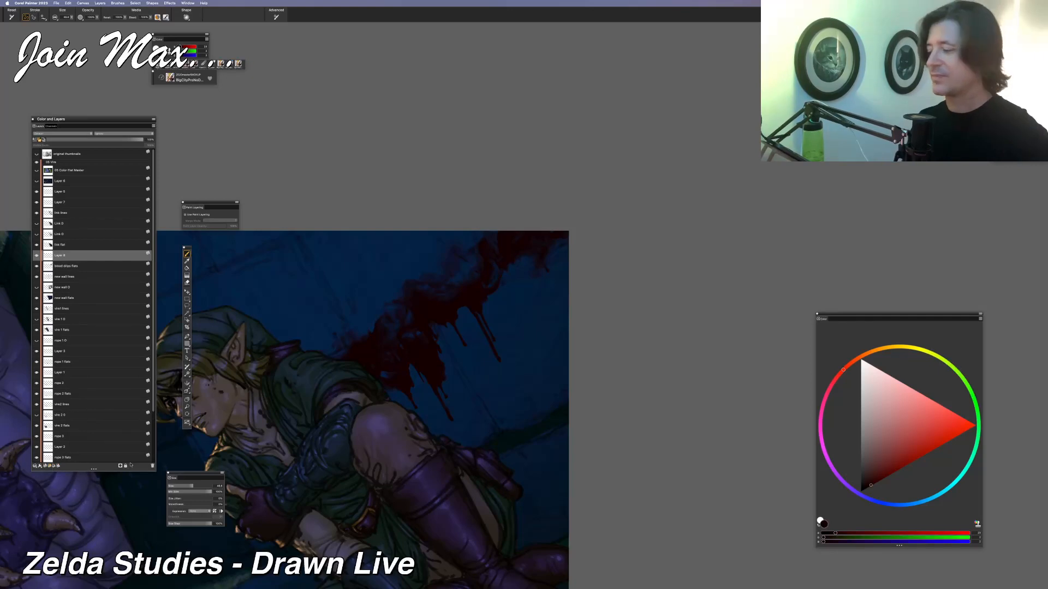
{"action": "left_click", "coordinate": [890, 468]}
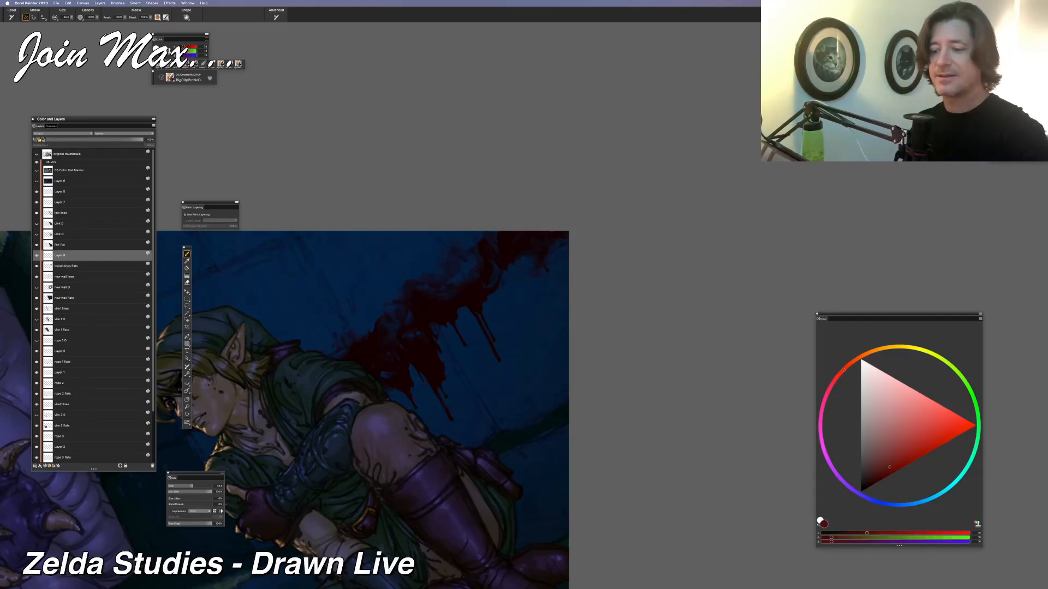
{"action": "left_click", "coordinate": [68, 267]}
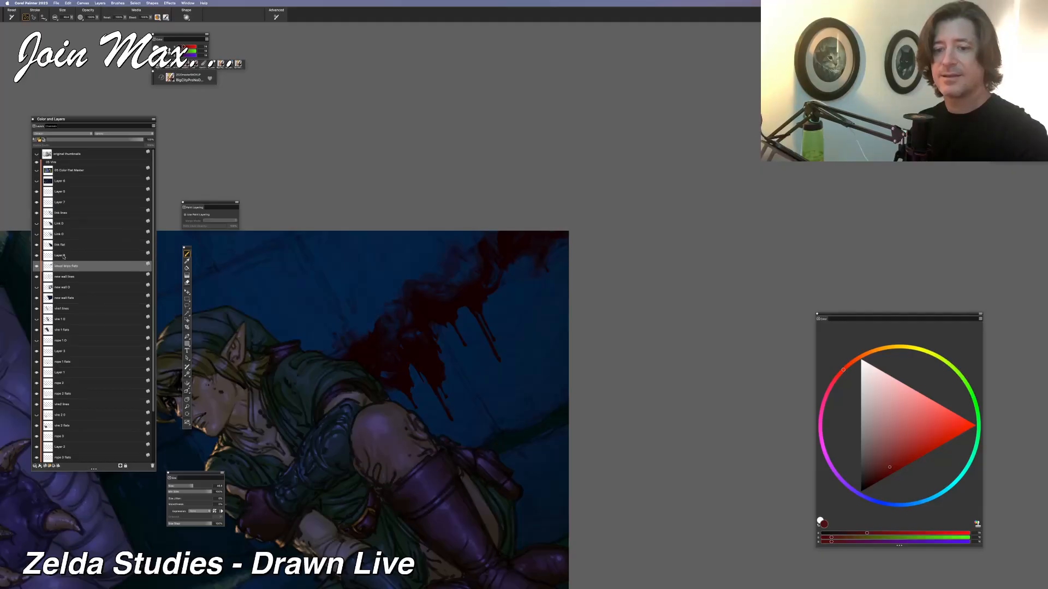
{"action": "left_click", "coordinate": [63, 256]}
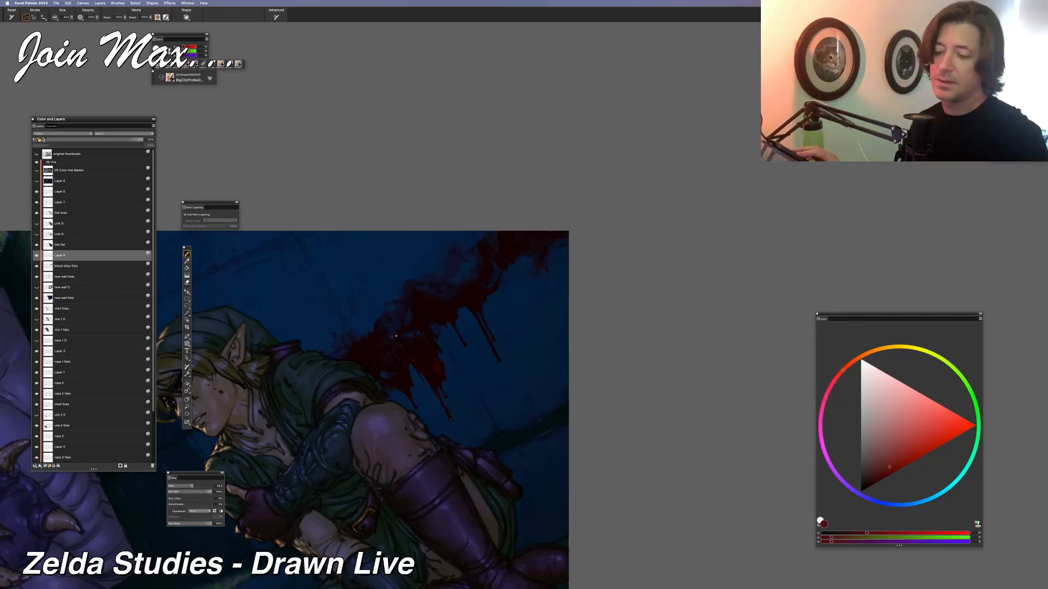
Paint brighter red highlights along the splatter's lower edge and its drips behind Link on the new layer
{"action": "key", "text": "super+plus"}
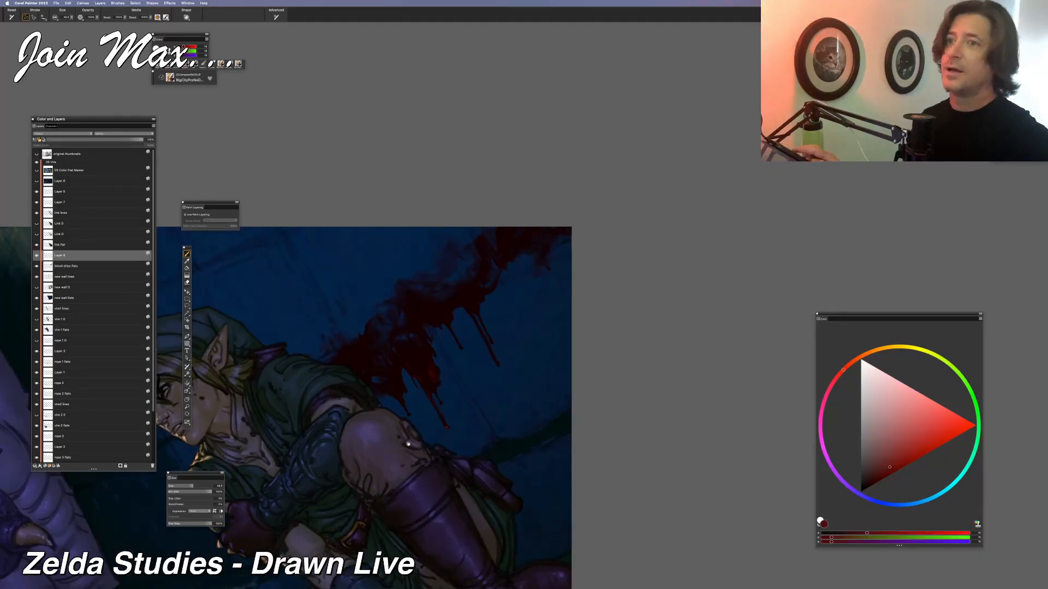
{"action": "left_click_drag", "start_coordinate": [412, 427], "coordinate": [451, 397]}
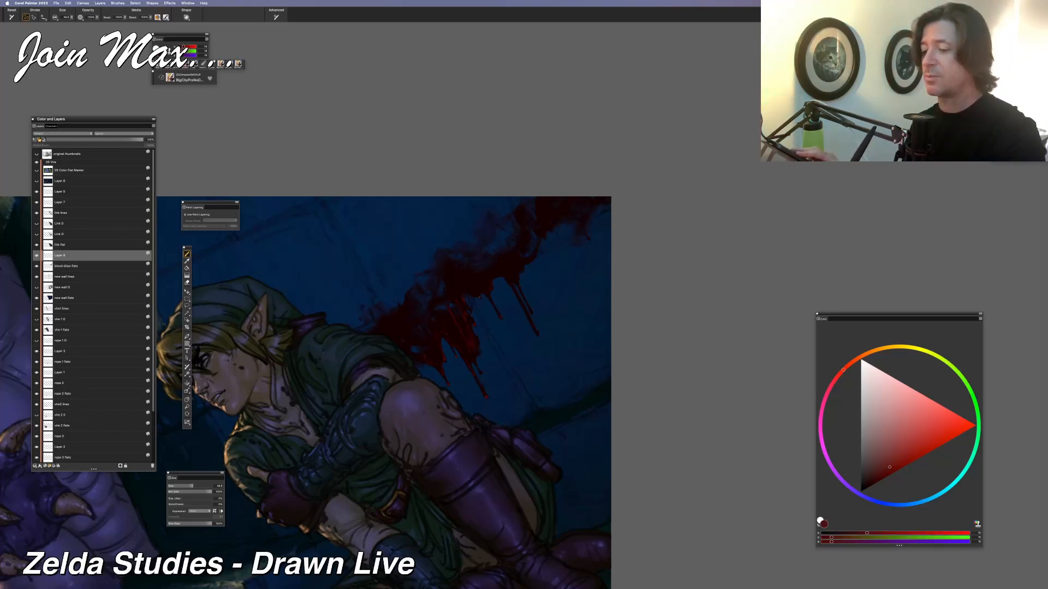
{"action": "left_click_drag", "start_coordinate": [463, 280], "coordinate": [470, 289]}
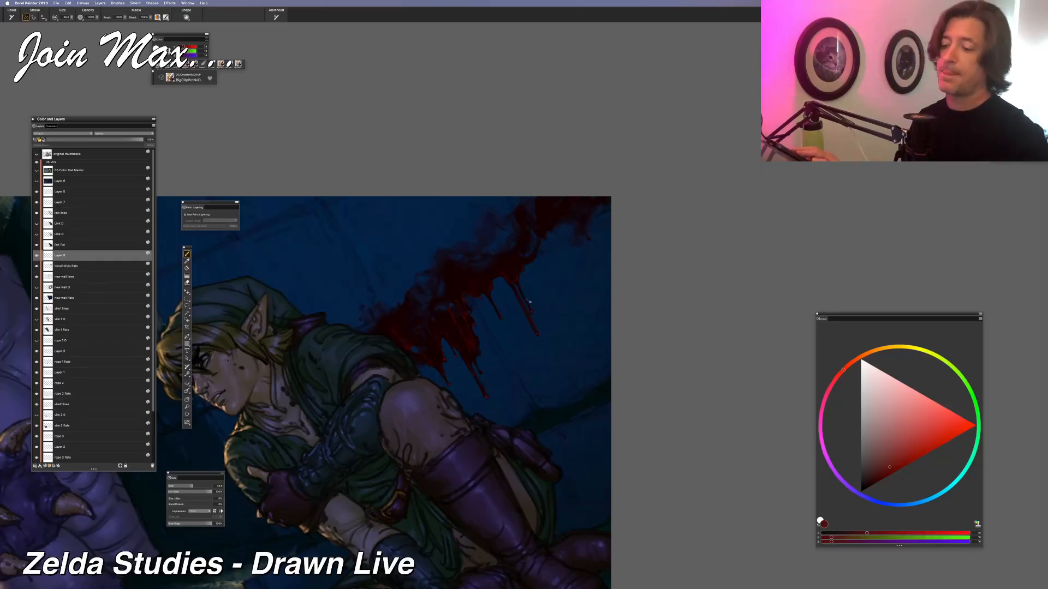
{"action": "key", "text": "super+minus"}
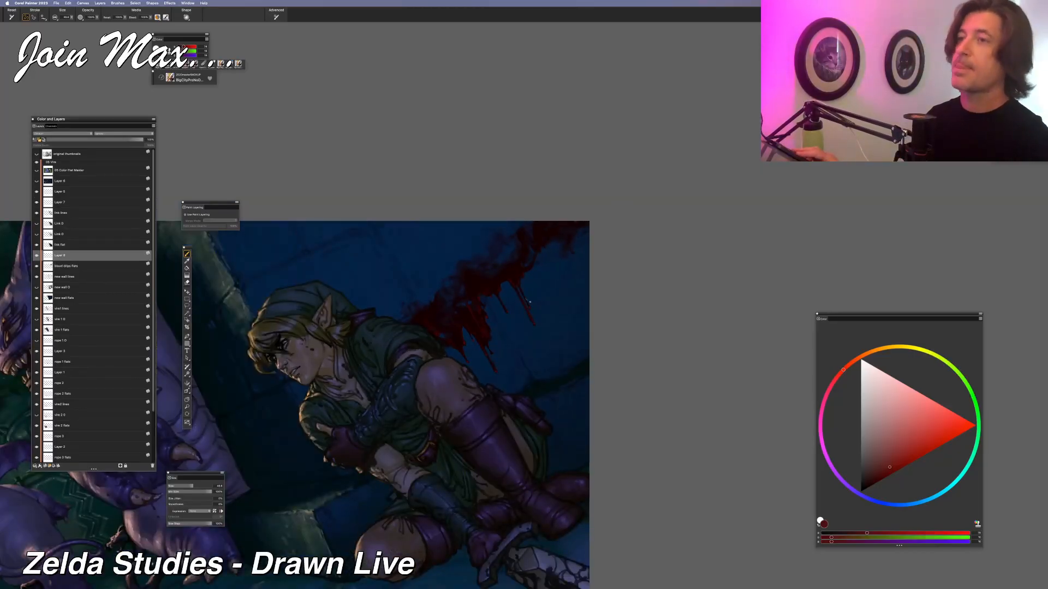
{"action": "key", "text": "super+equal"}
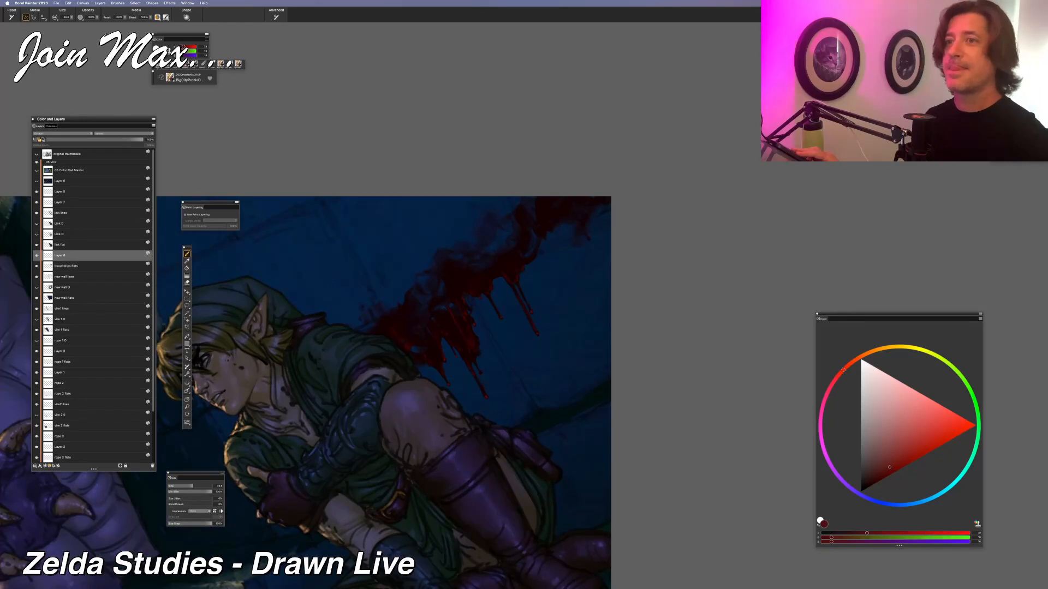
{"action": "key", "text": "super+equal"}
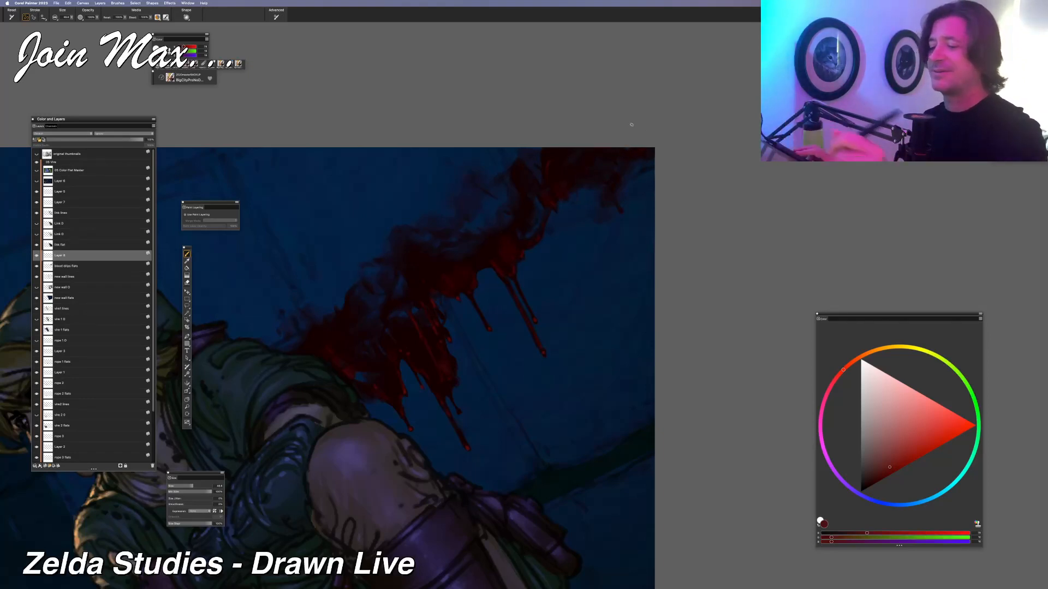
{"action": "key", "text": "super+minus"}
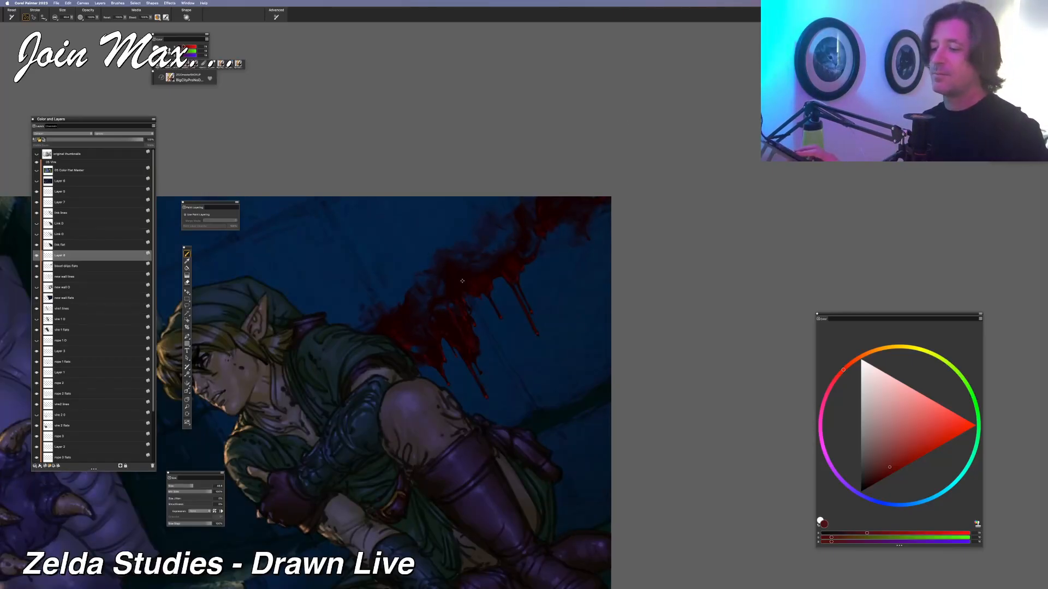
Sample dark reds from the splatter and paint tonal variation through its body and lower clumps
{"action": "left_click", "coordinate": [452, 325], "text": "alt"}
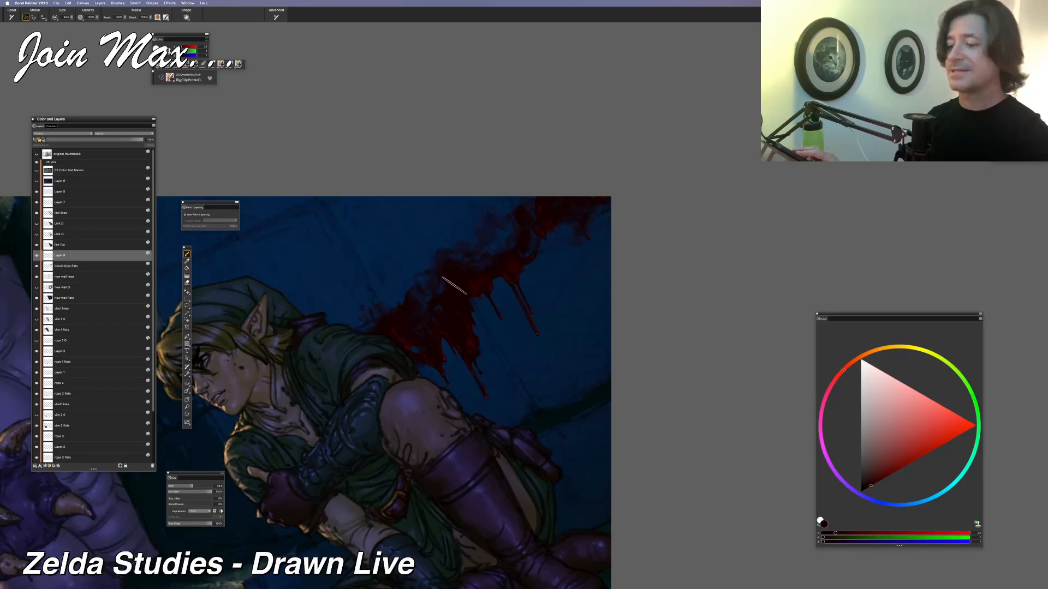
{"action": "key", "text": "super+equal"}
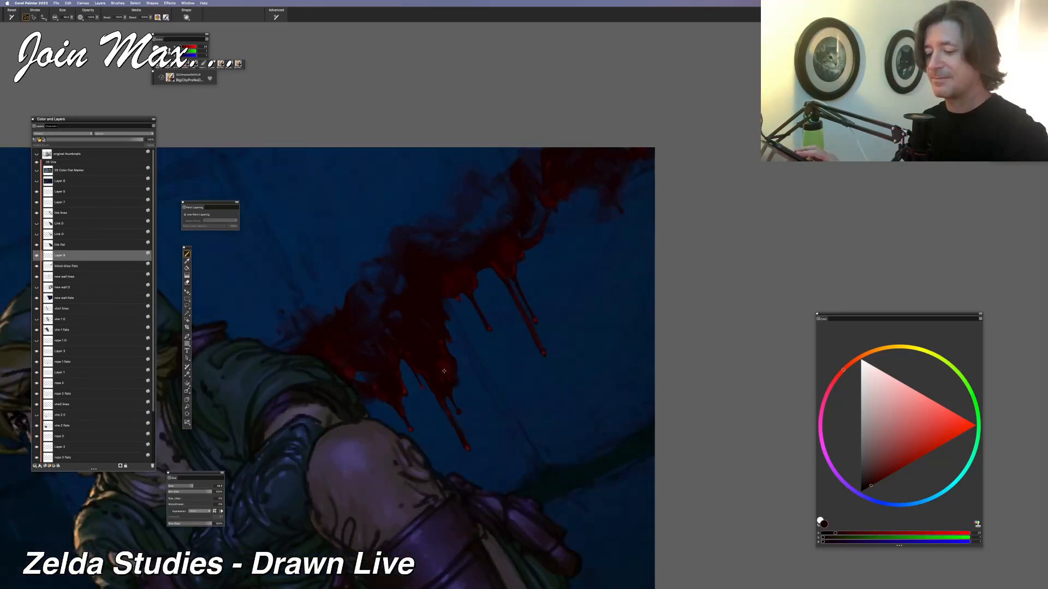
{"action": "left_click", "coordinate": [443, 371], "text": "alt"}
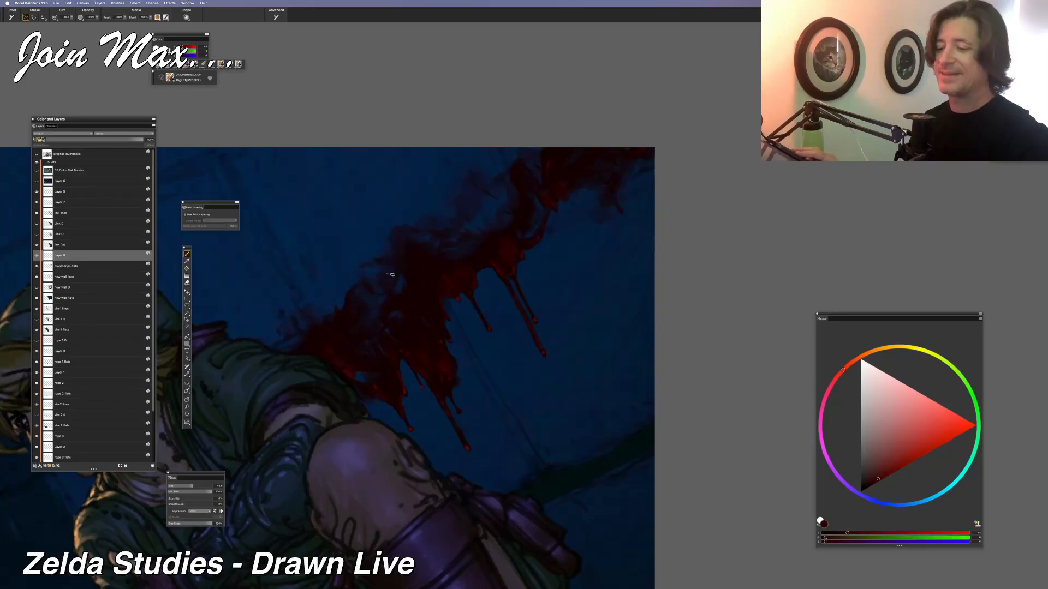
{"action": "key", "text": "super+minus"}
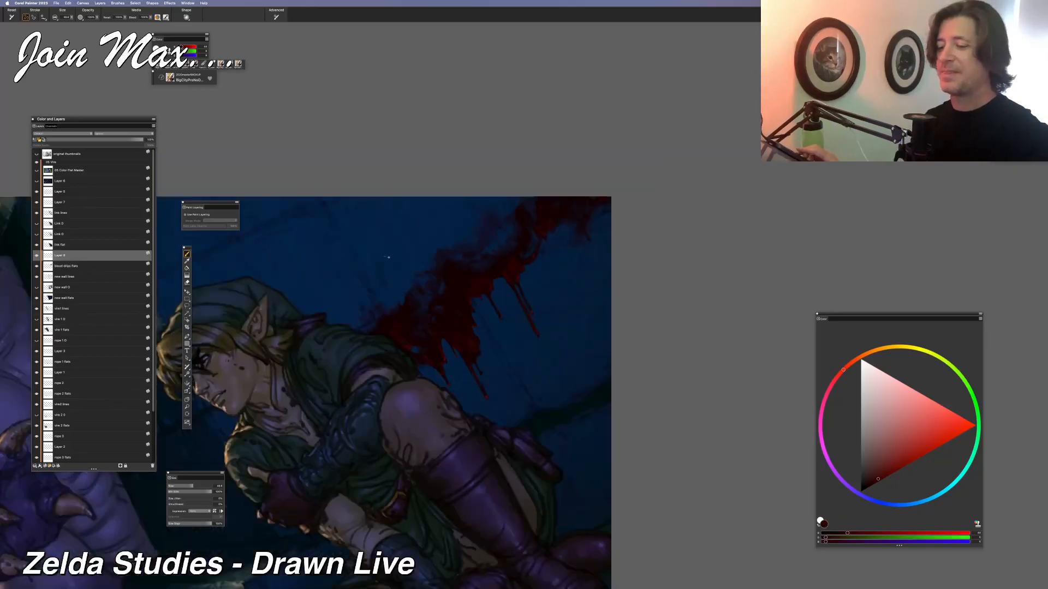
{"action": "key", "text": "super+plus"}
{"action": "key", "text": "super+plus"}
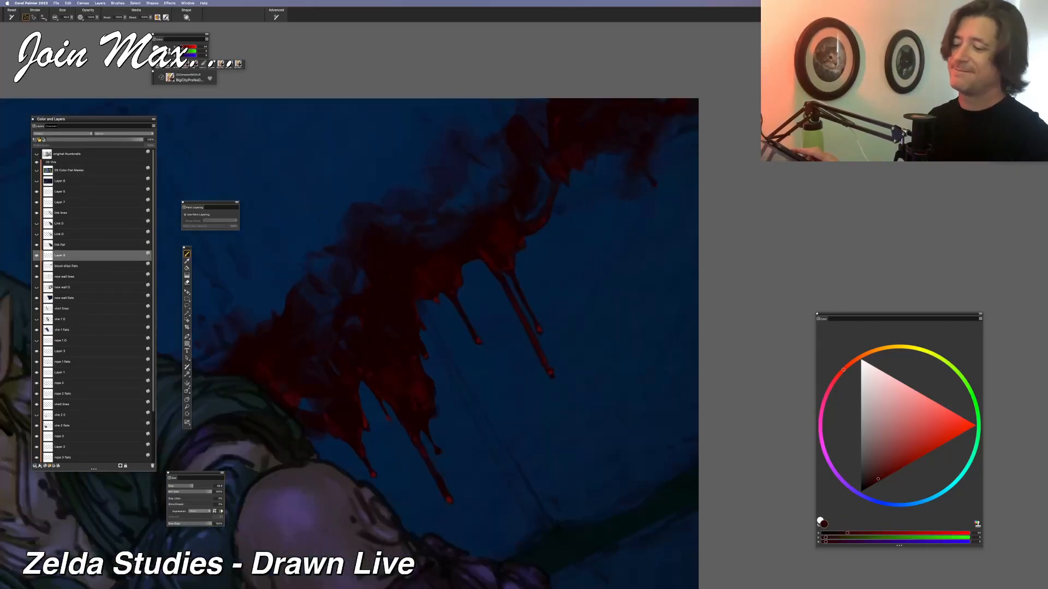
Choose a brighter dark red and refine the lower part of the splatter and the drips above Link's knee
{"action": "left_click_drag", "start_coordinate": [409, 436], "coordinate": [360, 361]}
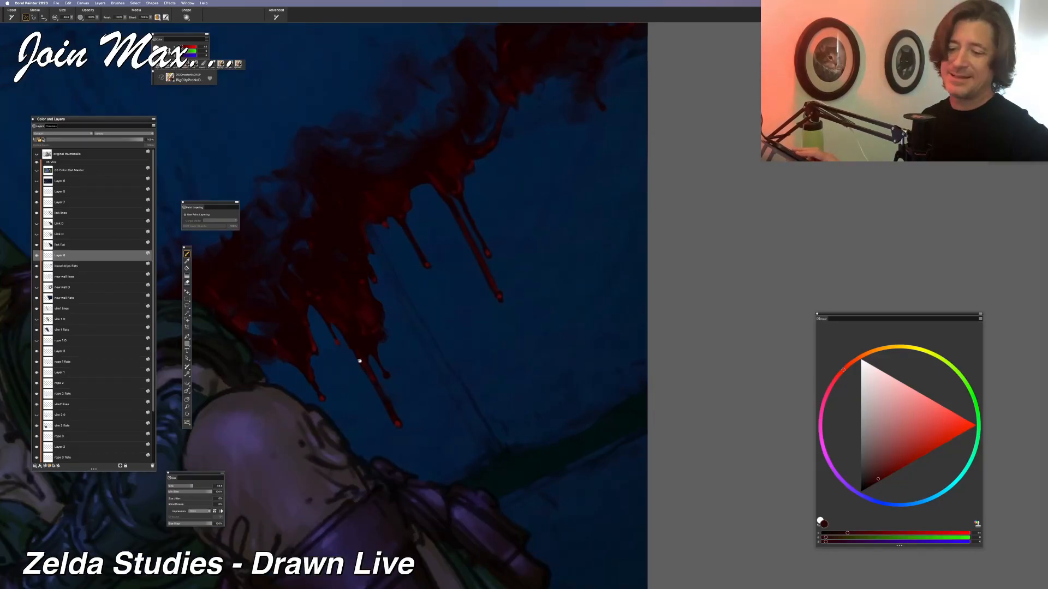
{"action": "left_click", "coordinate": [895, 469]}
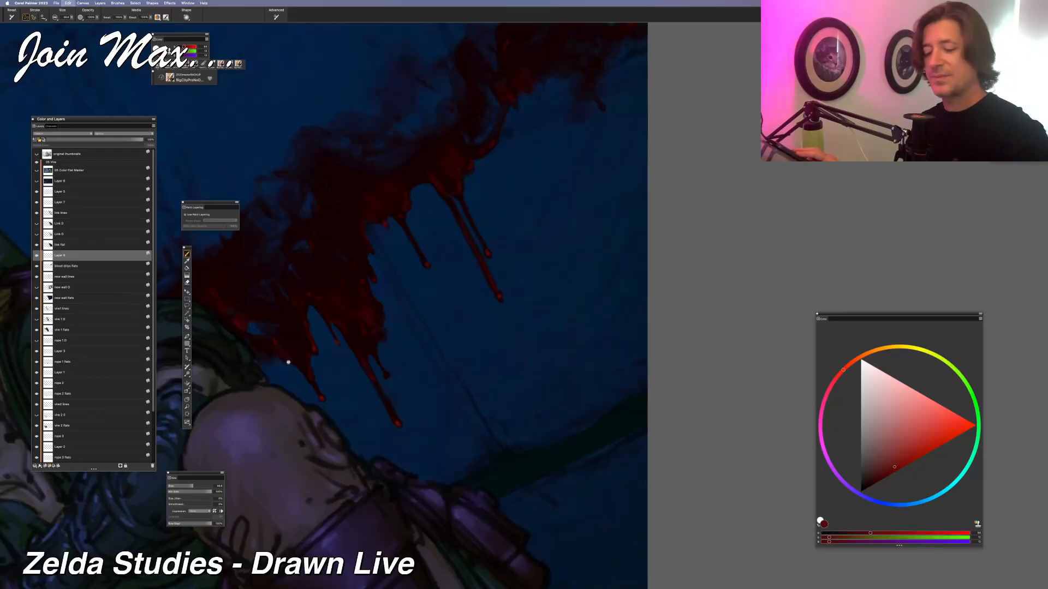
{"action": "key", "text": "super+minus"}
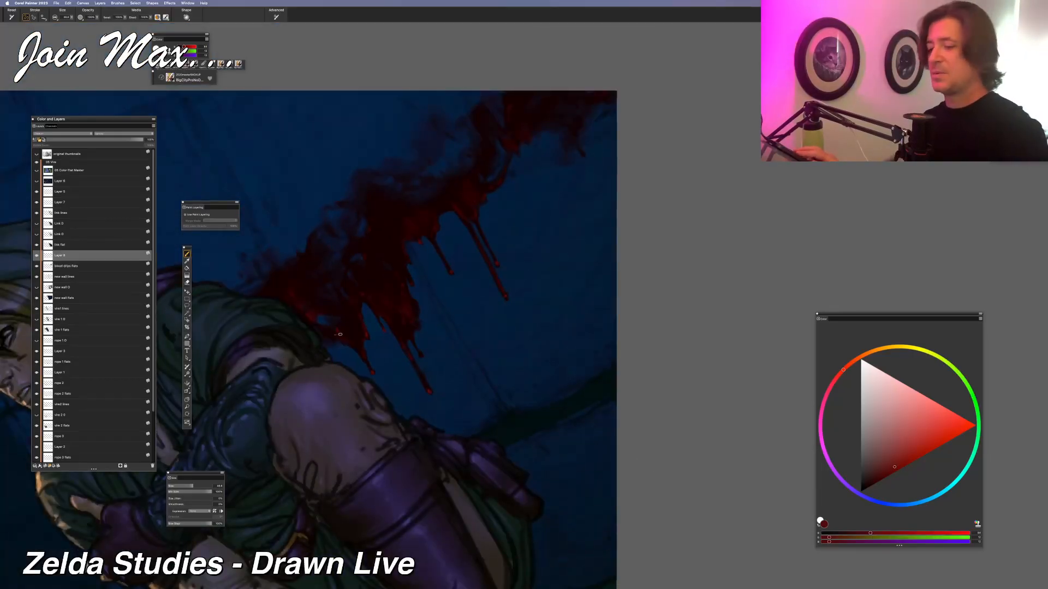
Sample the red at a drip's tip, shift it to a pinkish red with more green and blue, and reduce the brush size
{"action": "left_click", "coordinate": [374, 374], "text": "alt"}
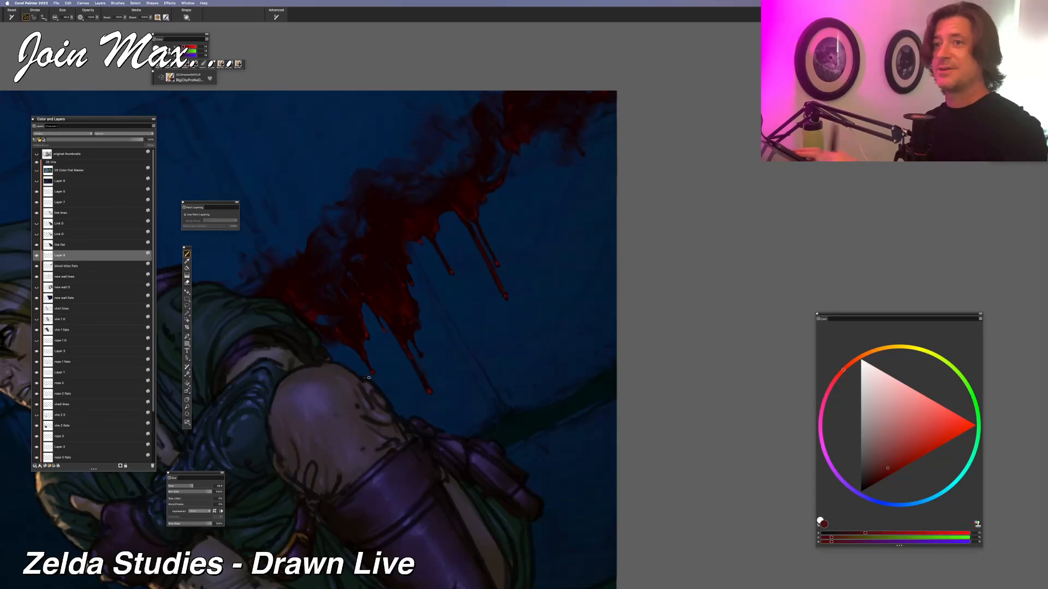
{"action": "left_click", "coordinate": [874, 534]}
{"action": "left_click", "coordinate": [842, 539]}
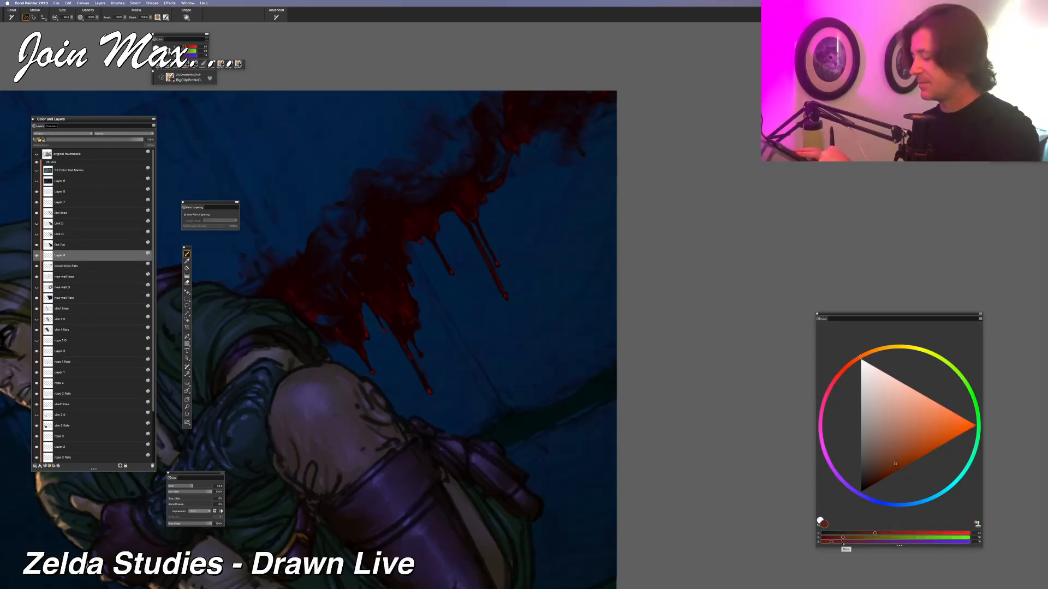
{"action": "left_click", "coordinate": [854, 542]}
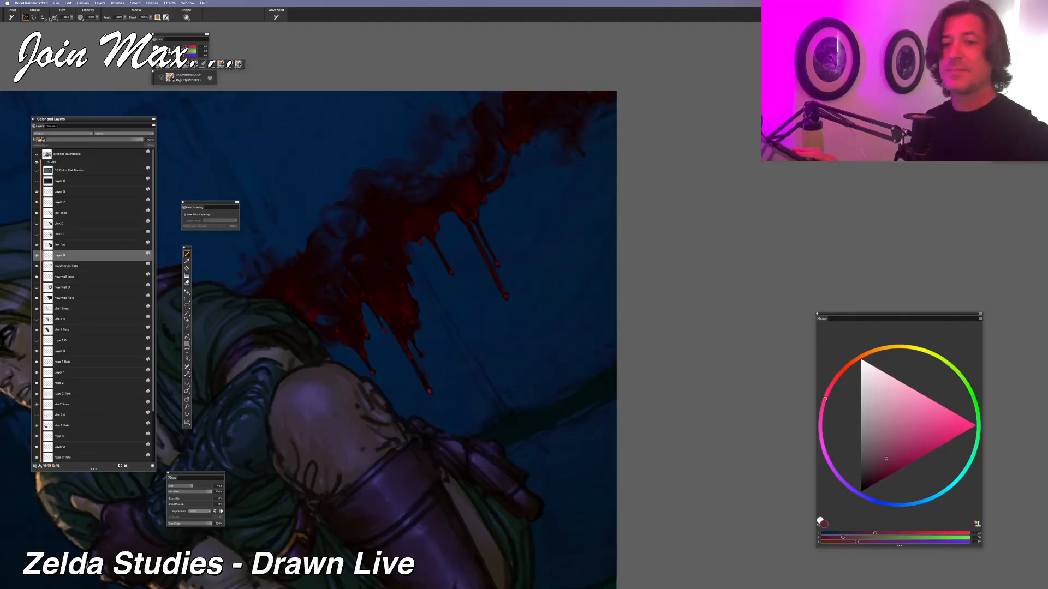
{"action": "left_click", "coordinate": [71, 17]}
{"action": "left_click", "coordinate": [60, 24]}
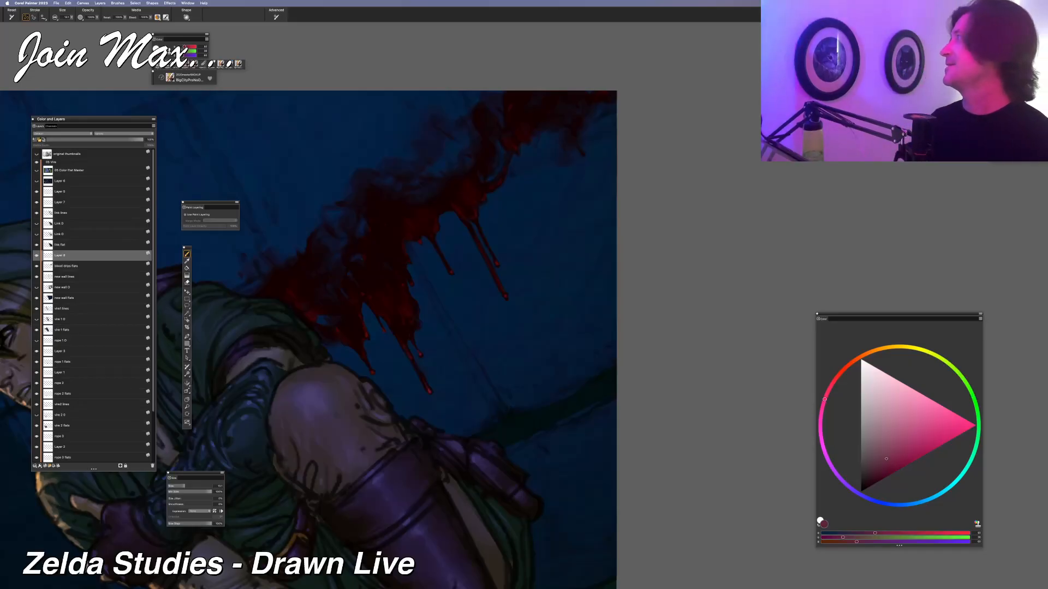
Check the Sonic & Chill album playing in Spotify, move its window off the canvas, and return to Corel Painter
{"action": "key", "text": "Tab"}
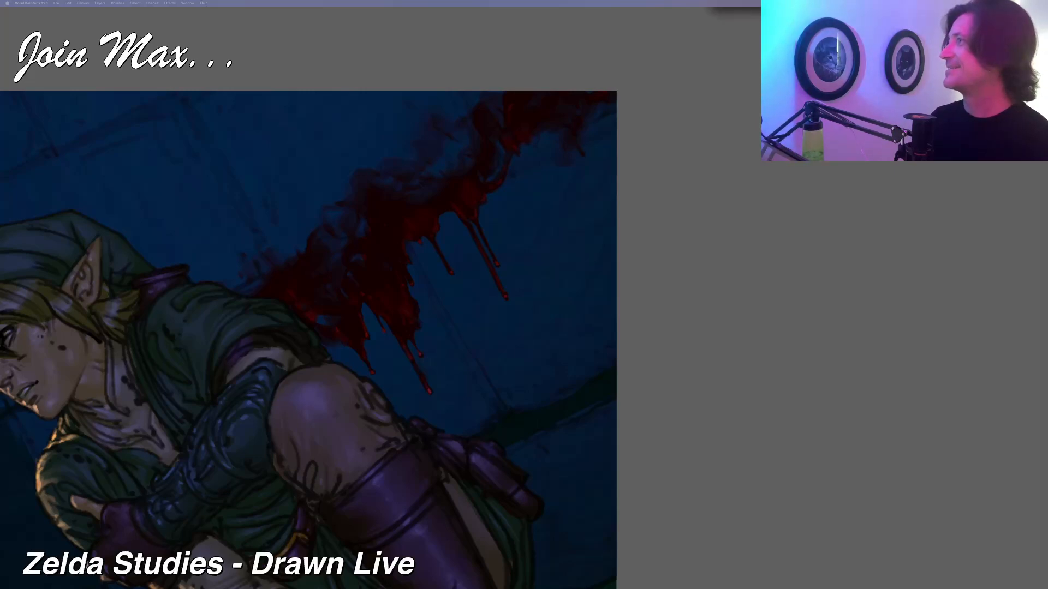
{"action": "mouse_move", "coordinate": [933, 0]}
{"action": "left_mouse_down"}
{"action": "mouse_move", "coordinate": [870, 0]}
{"action": "mouse_move", "coordinate": [648, 155]}
{"action": "left_mouse_up"}
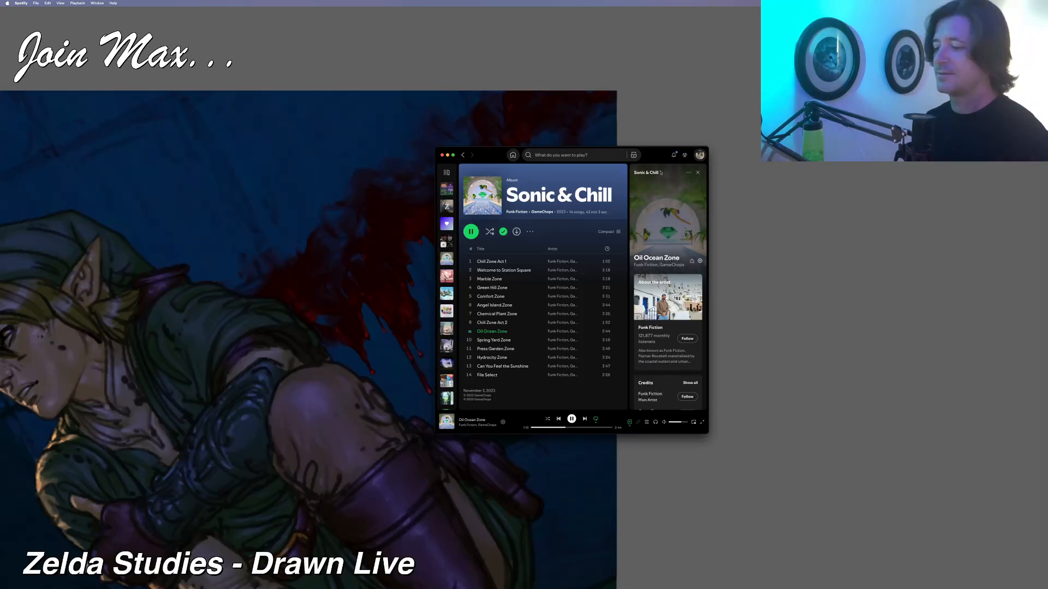
{"action": "left_click_drag", "start_coordinate": [656, 157], "coordinate": [1047, 142]}
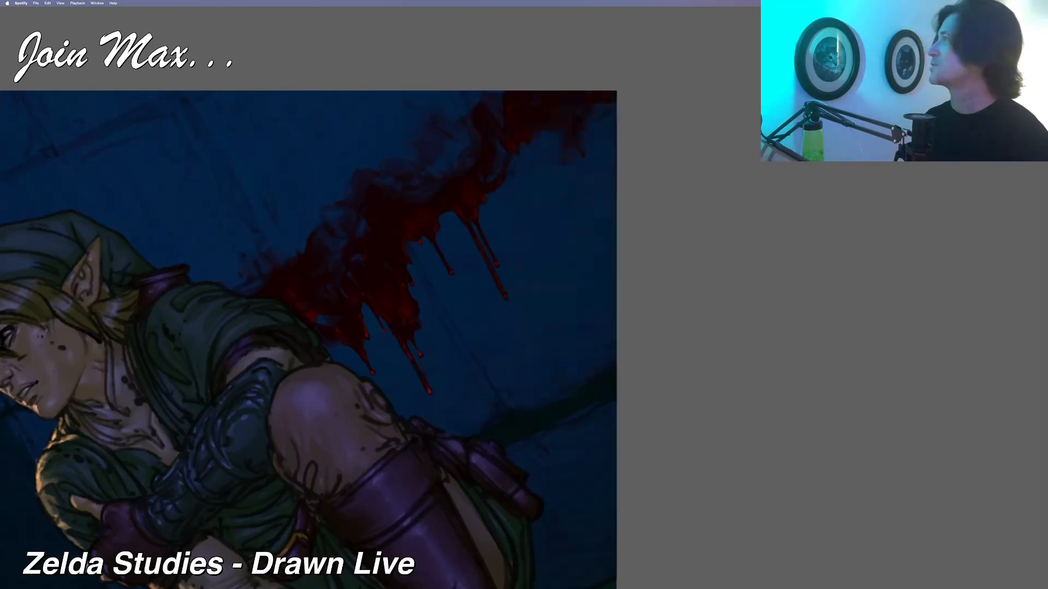
{"action": "left_click", "coordinate": [627, 67]}
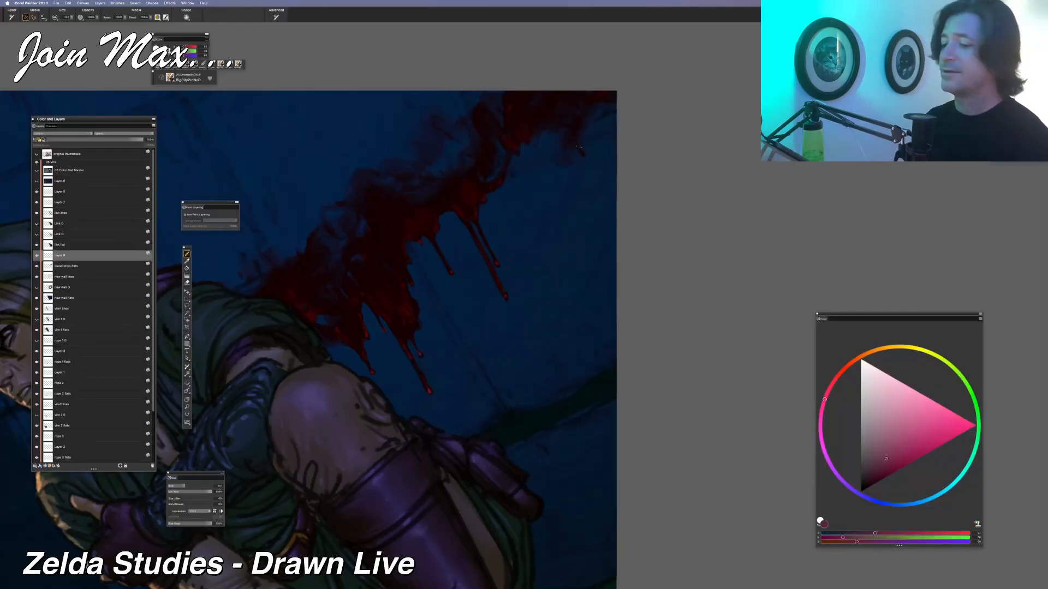
Paint small pinkish highlights on the splatter's wet edges and drips, reviewing them against the wider composition
{"action": "scroll", "coordinate": [479, 172], "scroll_direction": "up", "scroll_amount": 1}
{"action": "left_click_drag", "start_coordinate": [449, 229], "coordinate": [459, 216]}
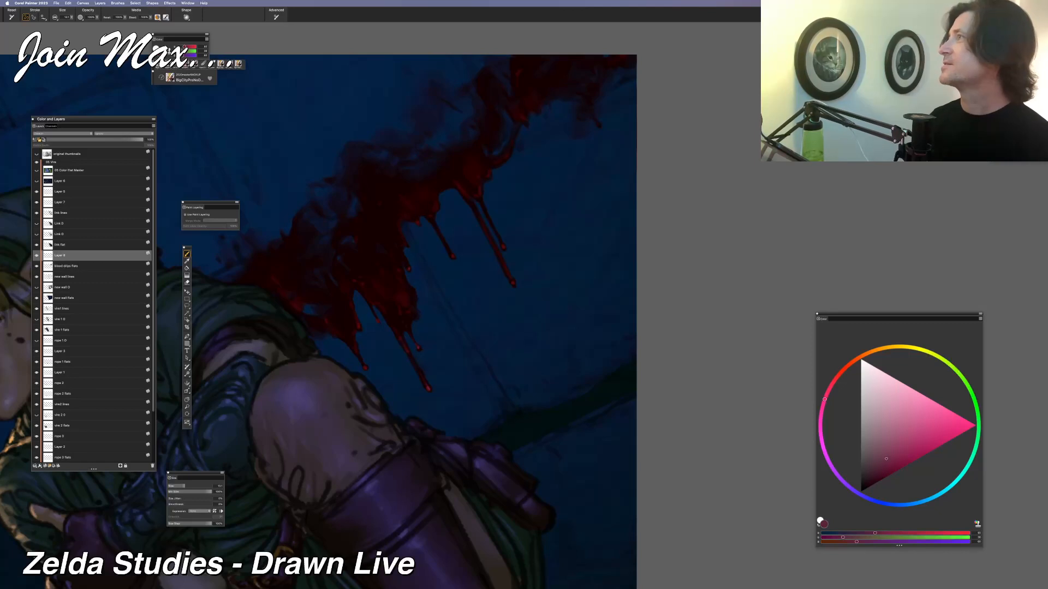
{"action": "key", "text": "Tab"}
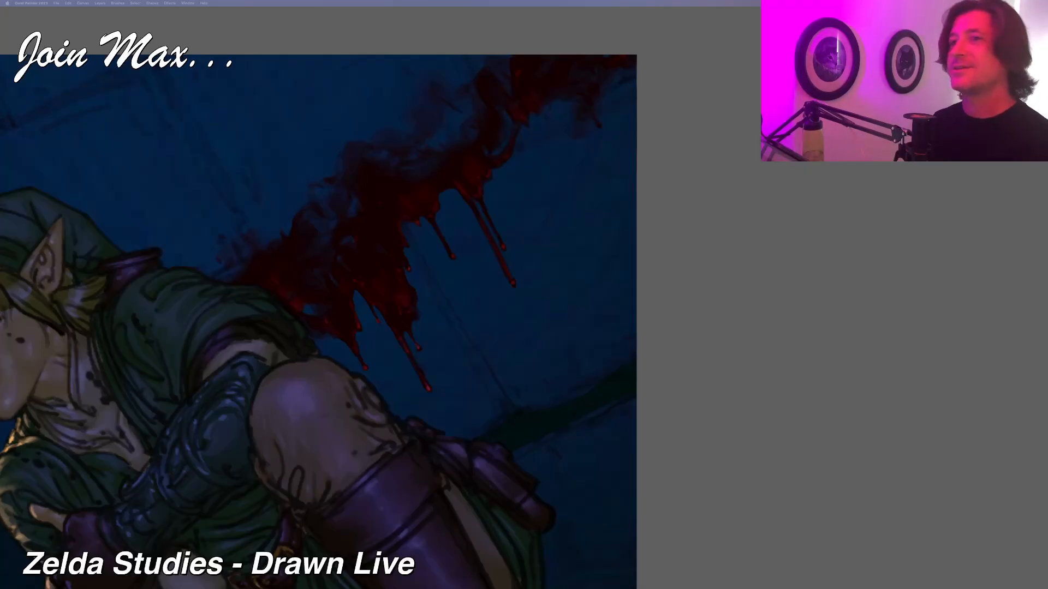
{"action": "left_click", "coordinate": [739, 139]}
{"action": "key", "text": "super+minus"}
{"action": "key", "text": "super+minus"}
{"action": "key", "text": "super+minus"}
{"action": "key", "text": "super+minus"}
{"action": "key", "text": "super+minus"}
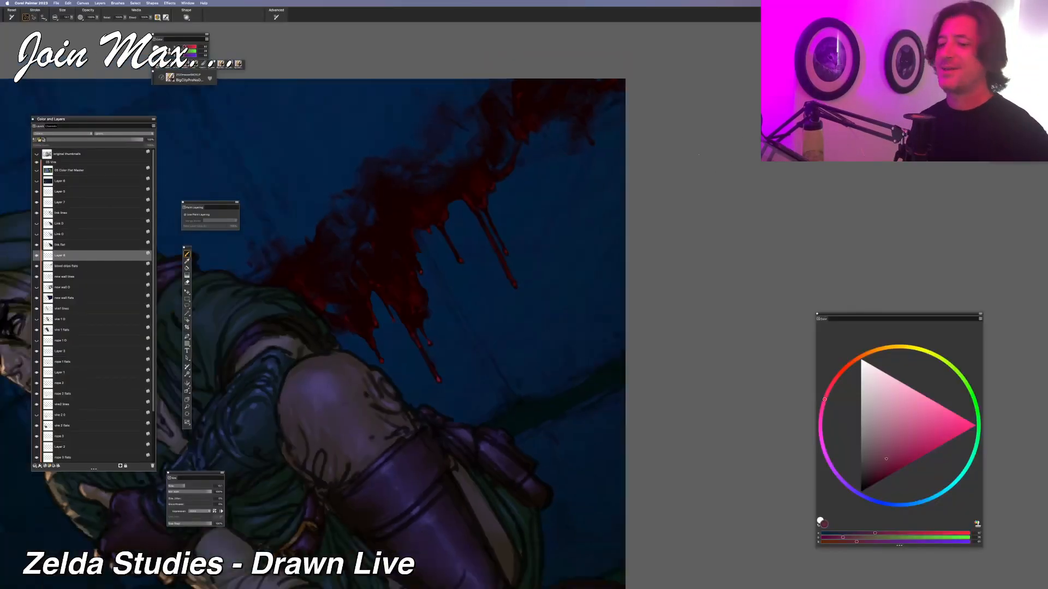
{"action": "left_click_drag", "start_coordinate": [621, 165], "coordinate": [578, 224]}
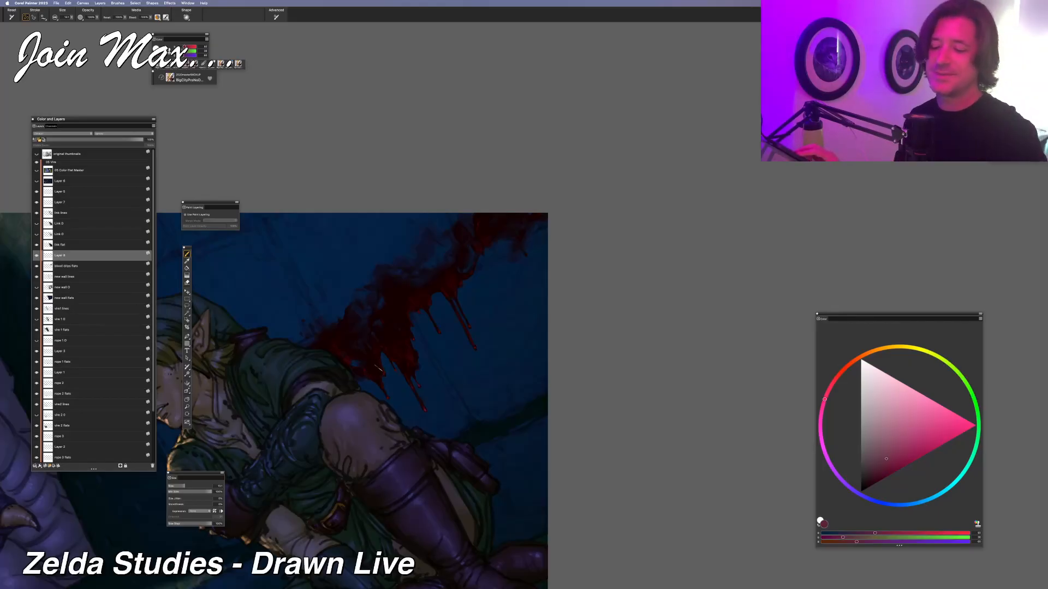
Try further highlight strokes in the middle of the splatter and undo the last two
{"action": "key", "text": "super+plus"}
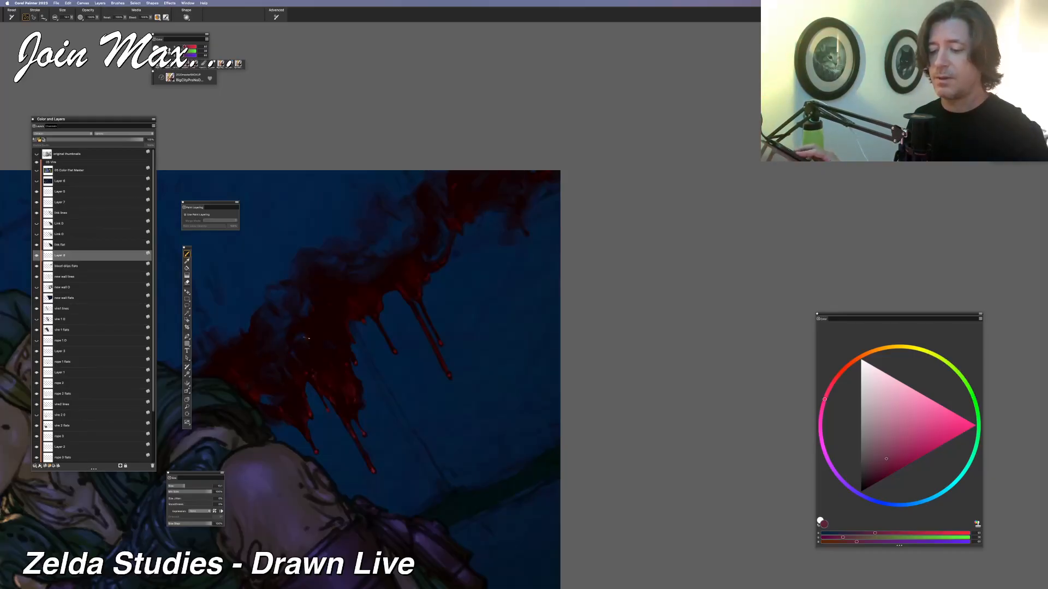
{"action": "key", "text": "super+z"}
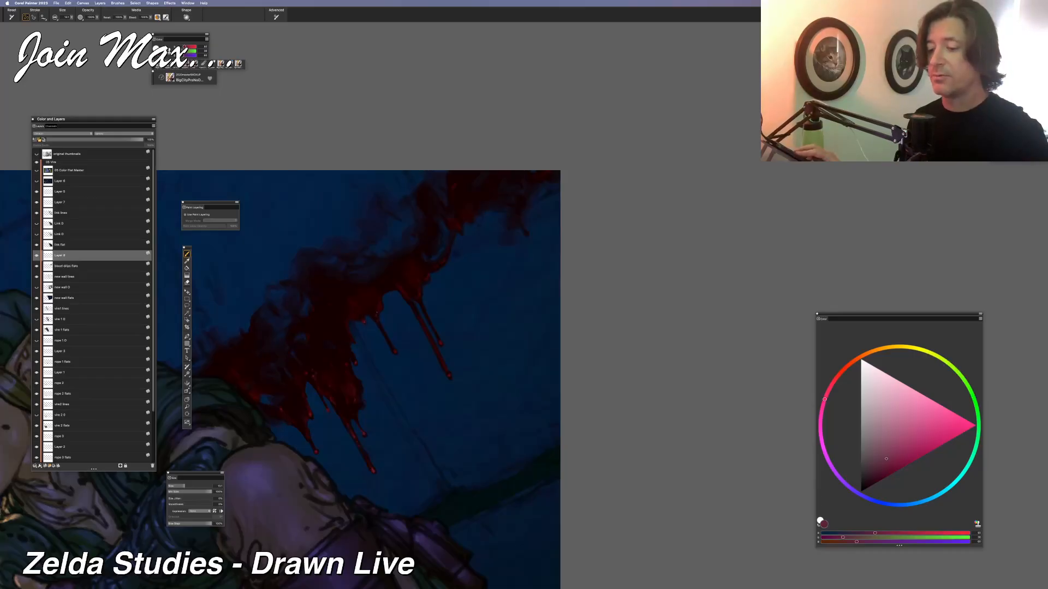
{"action": "key", "text": "super+z"}
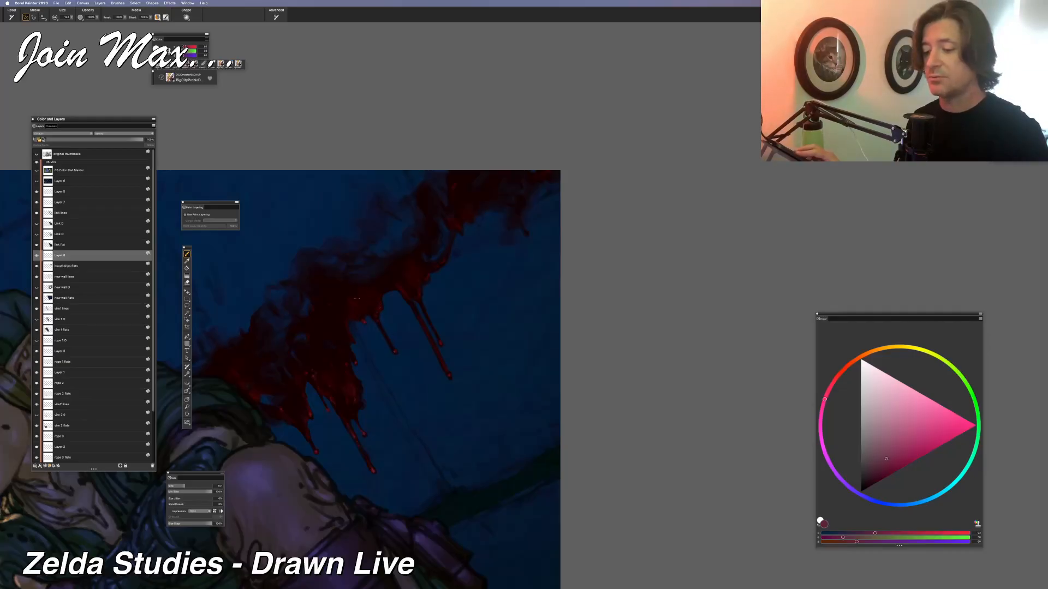
Undo the last pinkish highlight stroke in the middle of the splatter and check the remaining highlights
{"action": "key", "text": "super+z"}
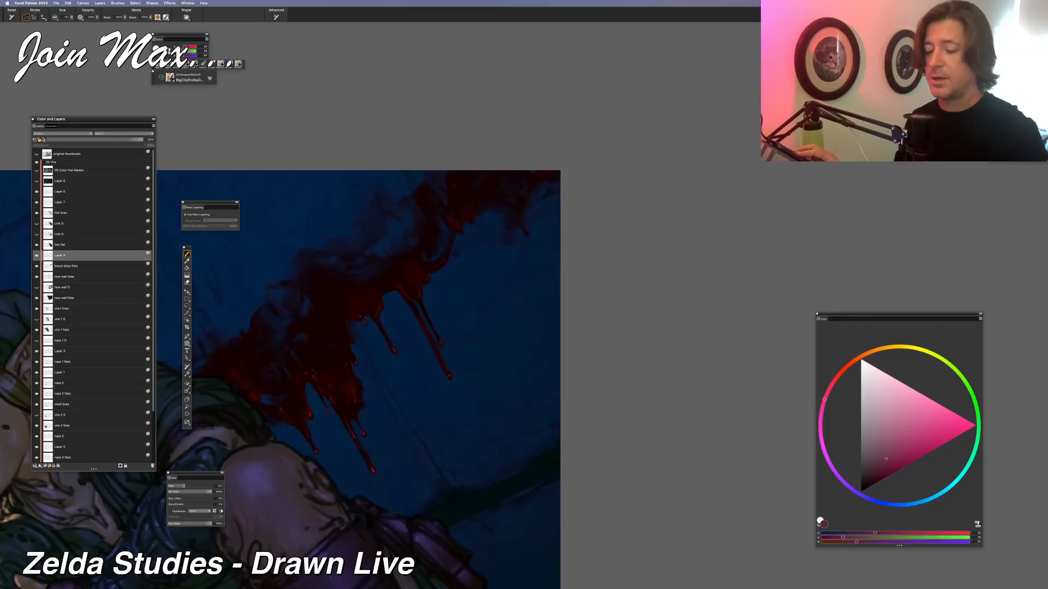
{"action": "key", "text": "super+minus"}
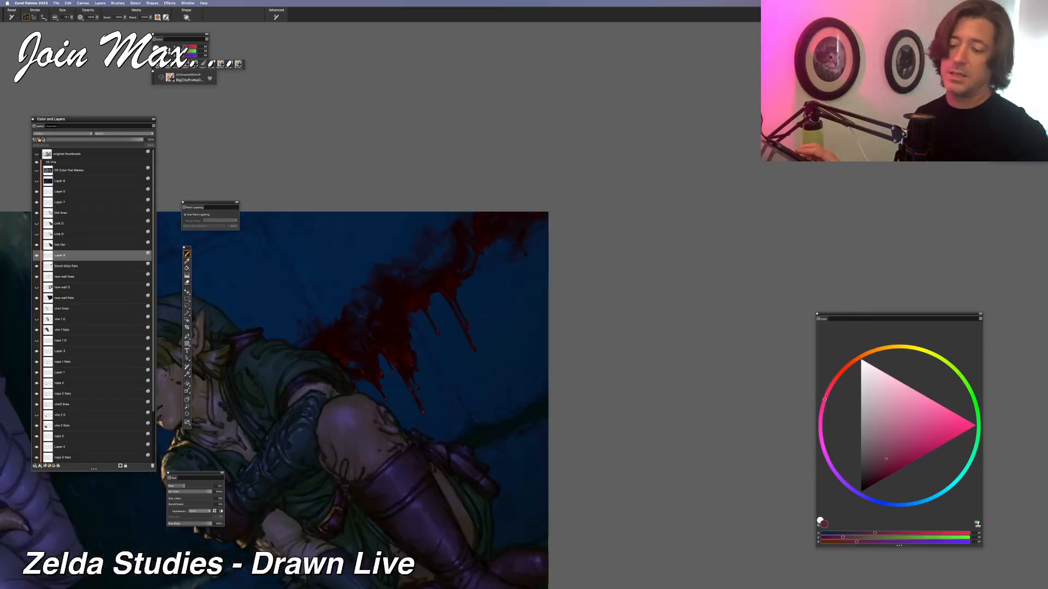
{"action": "key", "text": "super+equal"}
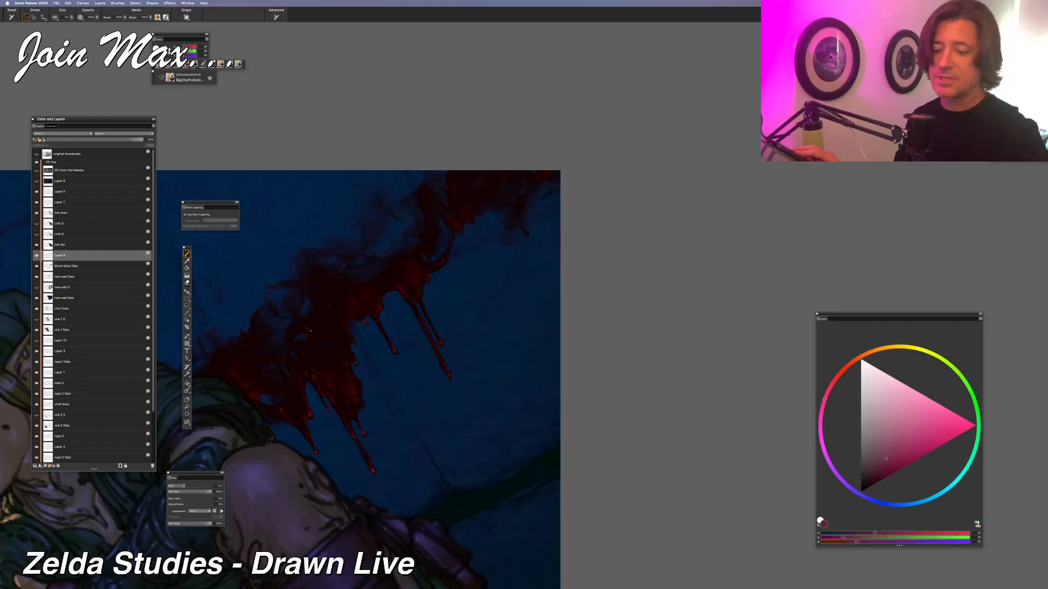
{"action": "scroll", "coordinate": [315, 315], "scroll_direction": "up", "scroll_amount": 5}
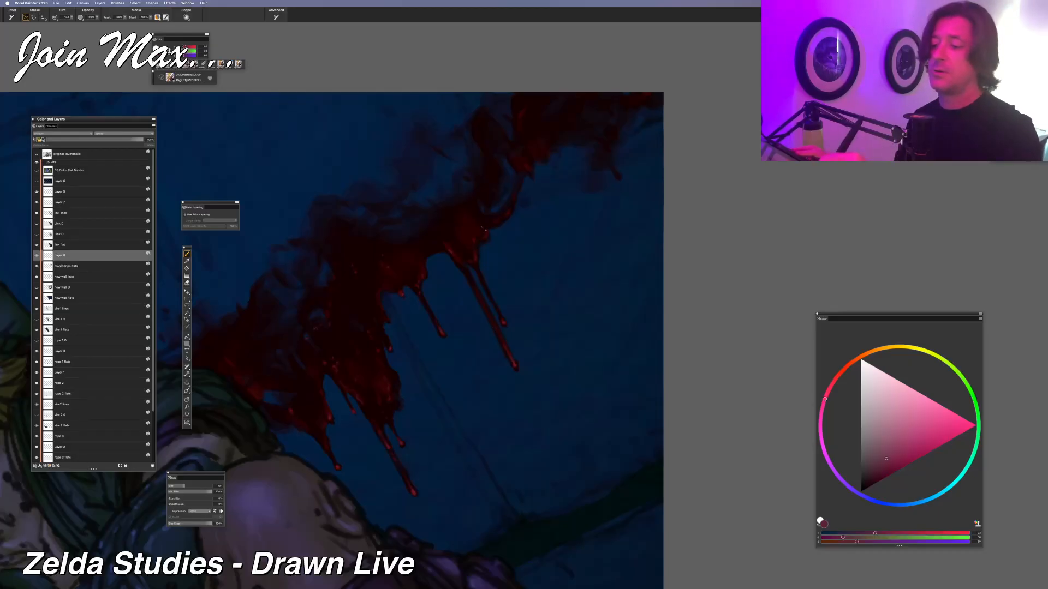
Examine how the blood splatter and its wet drips read behind Link at several magnifications
{"action": "key", "text": "super+minus"}
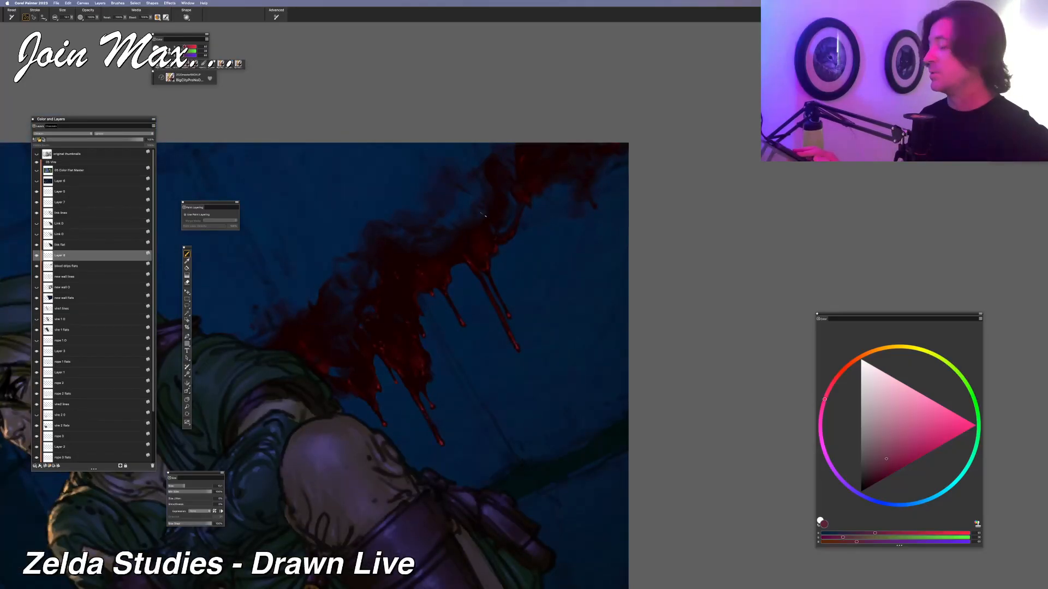
{"action": "key", "text": "super+minus"}
{"action": "key", "text": "super+minus"}
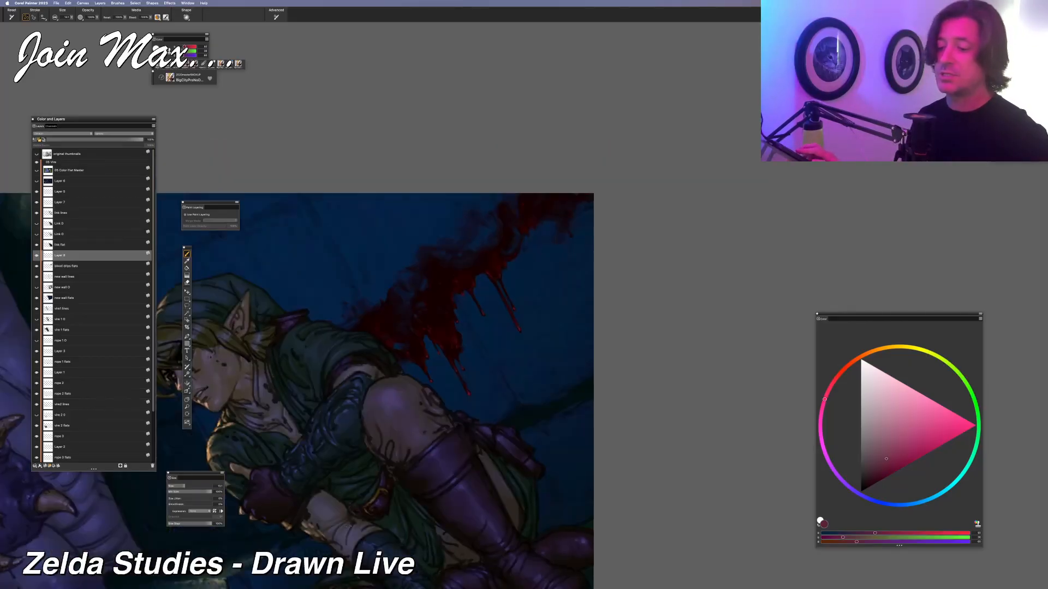
{"action": "left_click_drag", "start_coordinate": [298, 479], "coordinate": [294, 480]}
{"action": "key", "text": "super+minus"}
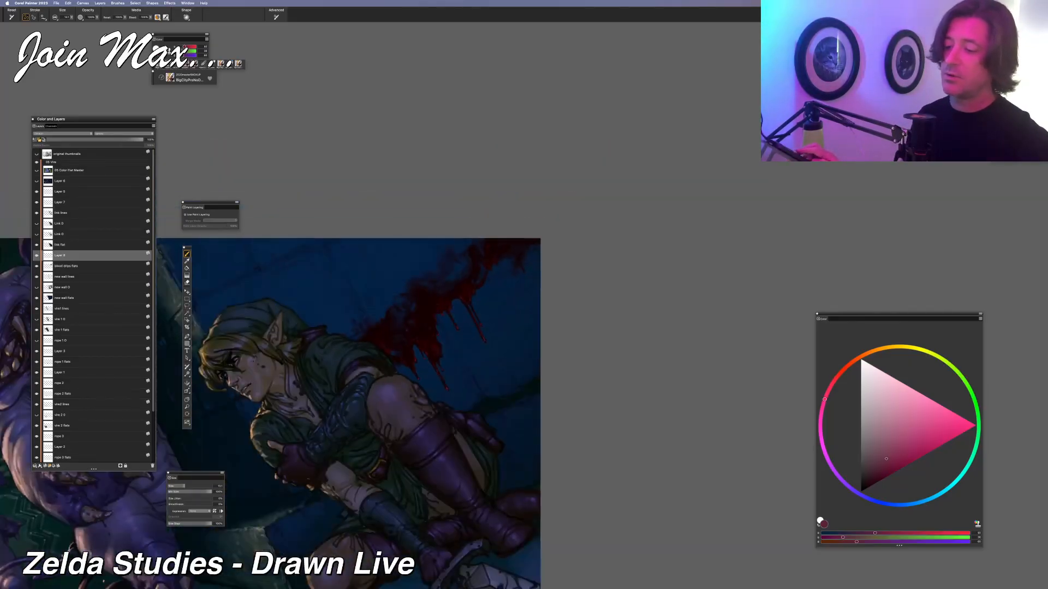
{"action": "key", "text": "super+equal"}
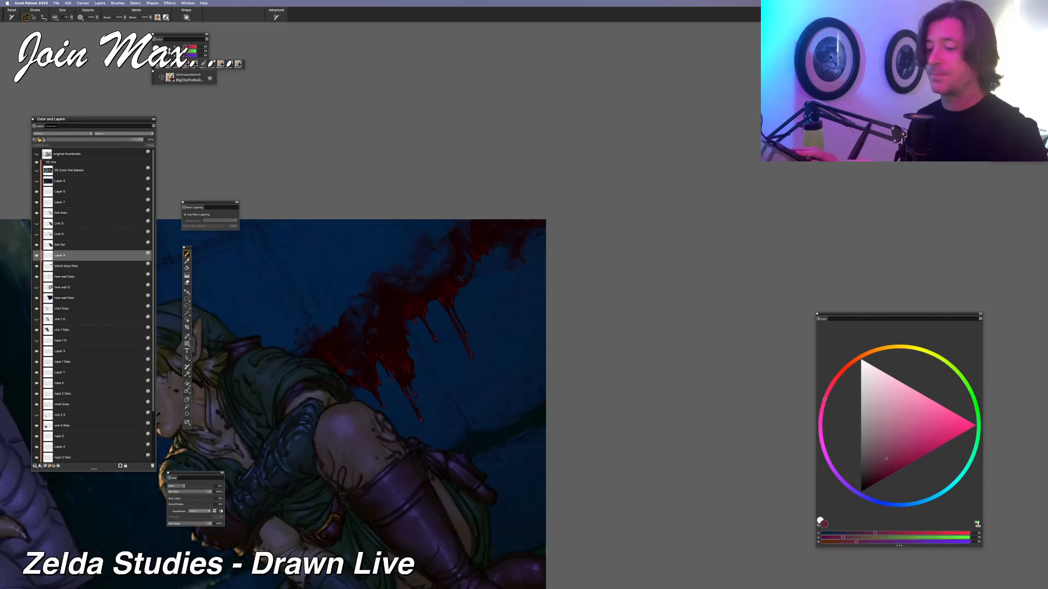
{"action": "key", "text": "super+equal"}
{"action": "key", "text": "super+equal"}
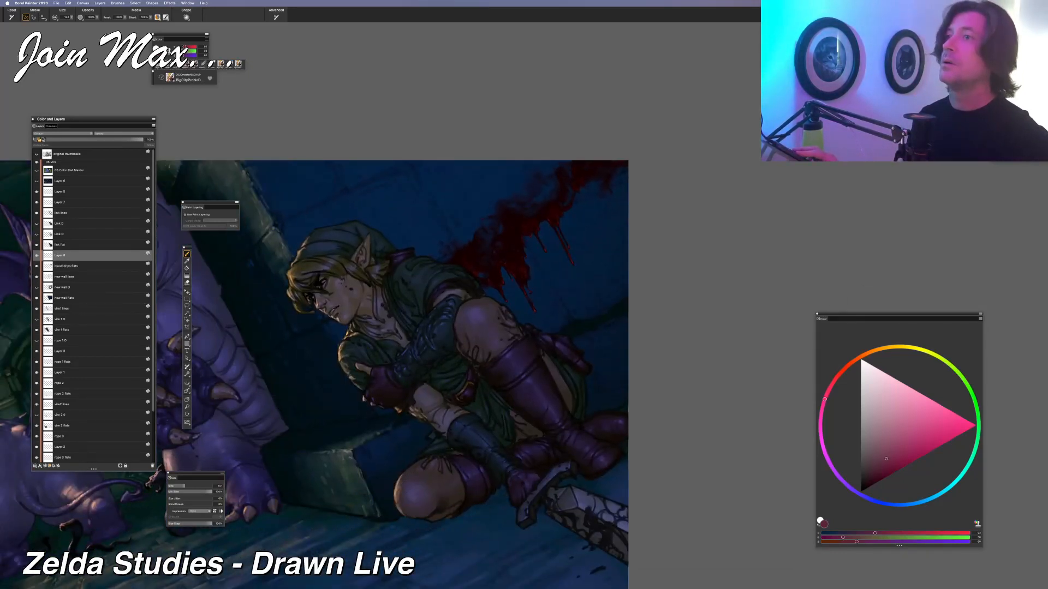
{"action": "key", "text": "super+equal"}
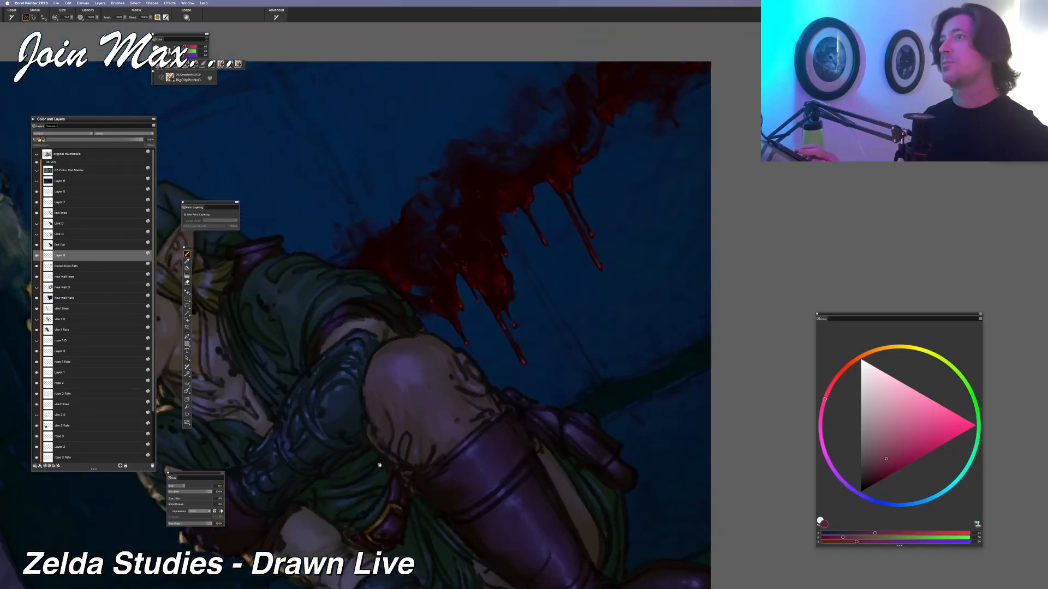
{"action": "left_click_drag", "start_coordinate": [380, 465], "coordinate": [353, 486]}
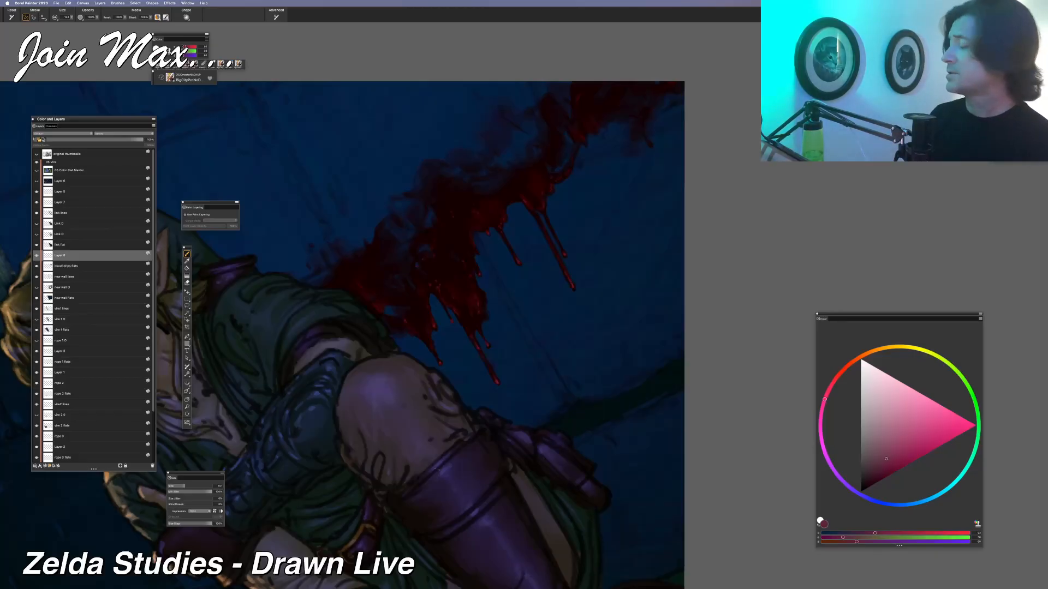
Review the whole composition, comparing Link and the blood splatter with the purple monsters and the torchlit background
{"action": "key", "text": "super+minus"}
{"action": "key", "text": "super+minus"}
{"action": "left_click_drag", "start_coordinate": [376, 474], "coordinate": [495, 381]}
{"action": "key", "text": "super+minus"}
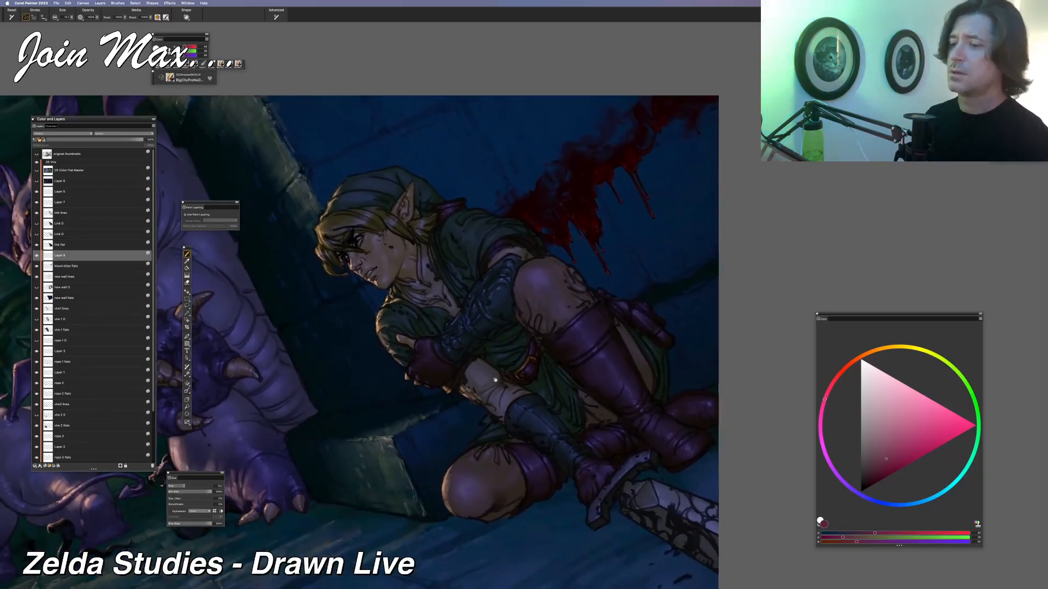
{"action": "key", "text": "super+minus"}
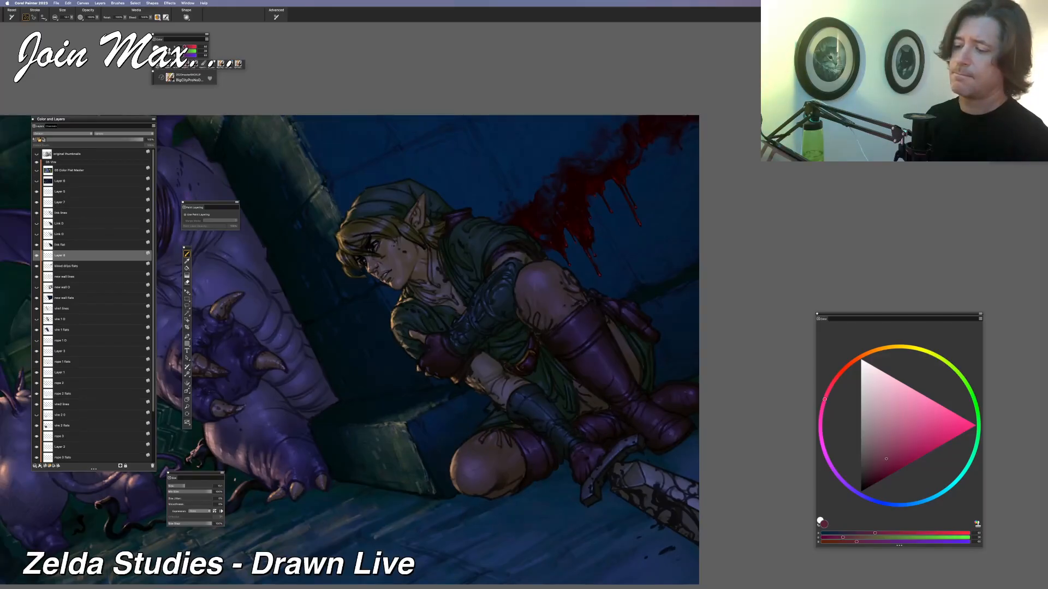
{"action": "key", "text": "super+equal"}
{"action": "key", "text": "super+equal"}
{"action": "left_click_drag", "start_coordinate": [496, 380], "coordinate": [450, 397]}
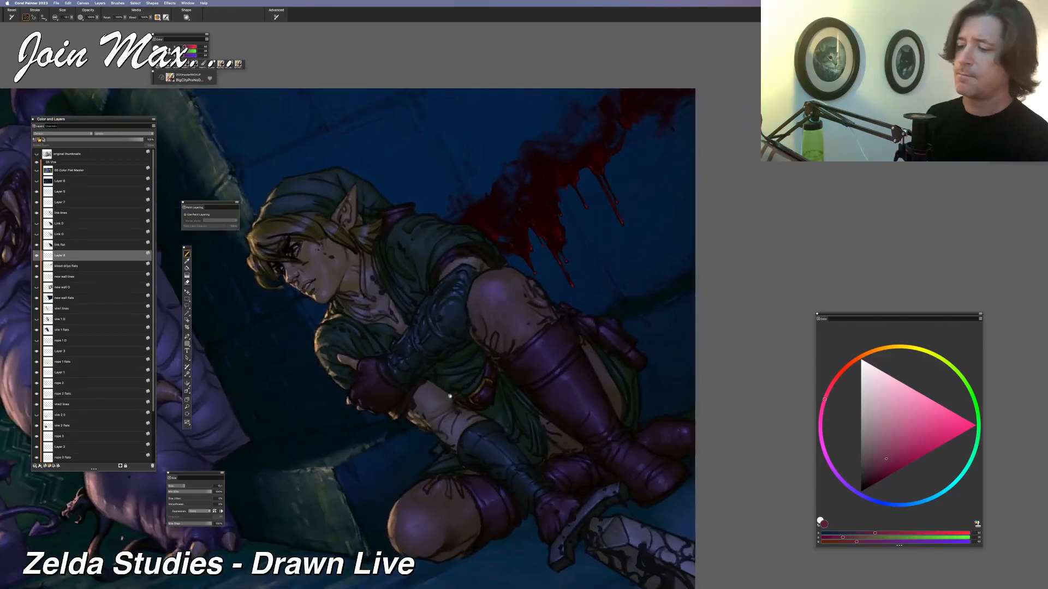
{"action": "key", "text": "super+minus"}
{"action": "key", "text": "super+minus"}
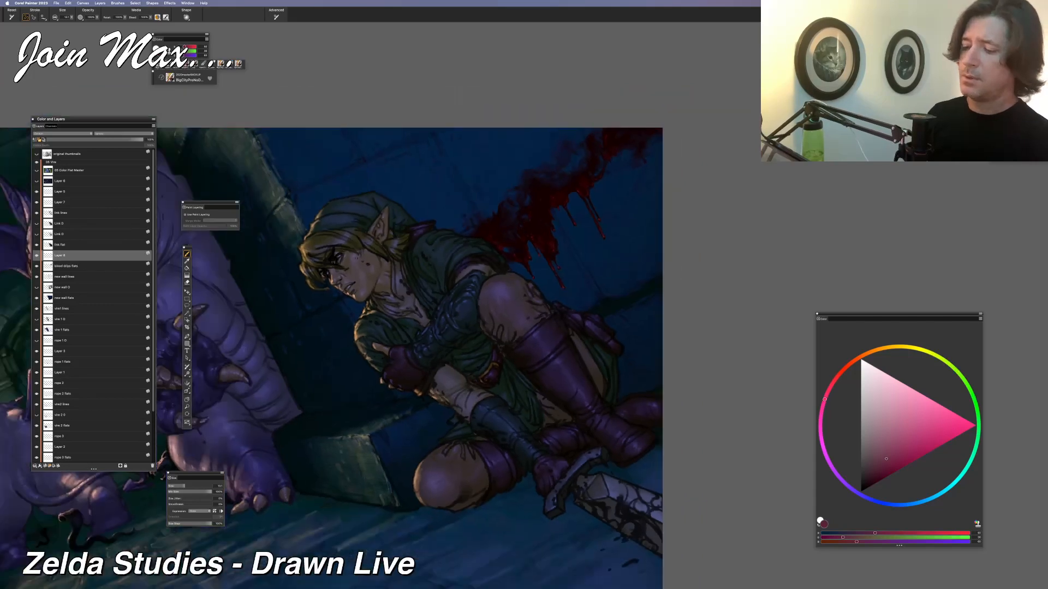
{"action": "key", "text": "super+minus"}
{"action": "key", "text": "super+minus"}
{"action": "left_click_drag", "start_coordinate": [350, 361], "coordinate": [503, 391]}
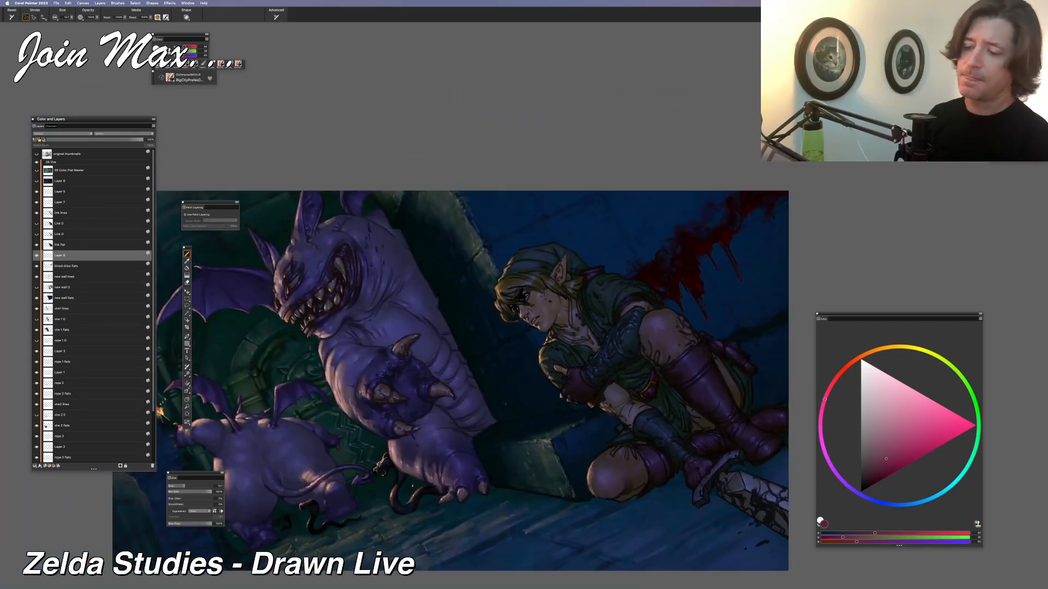
{"action": "left_click_drag", "start_coordinate": [398, 407], "coordinate": [486, 338]}
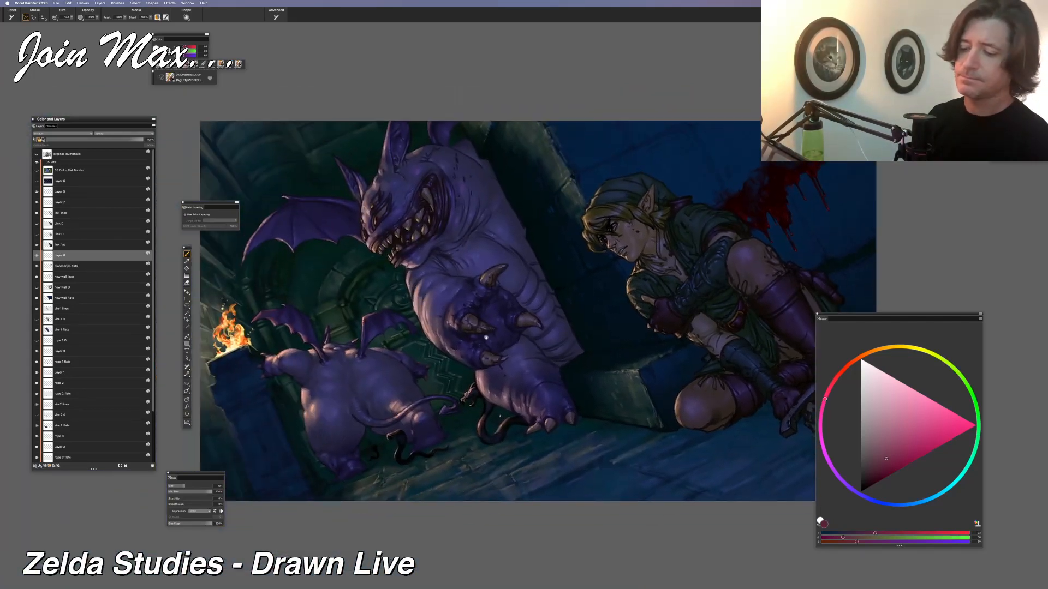
{"action": "left_click_drag", "start_coordinate": [555, 316], "coordinate": [448, 337]}
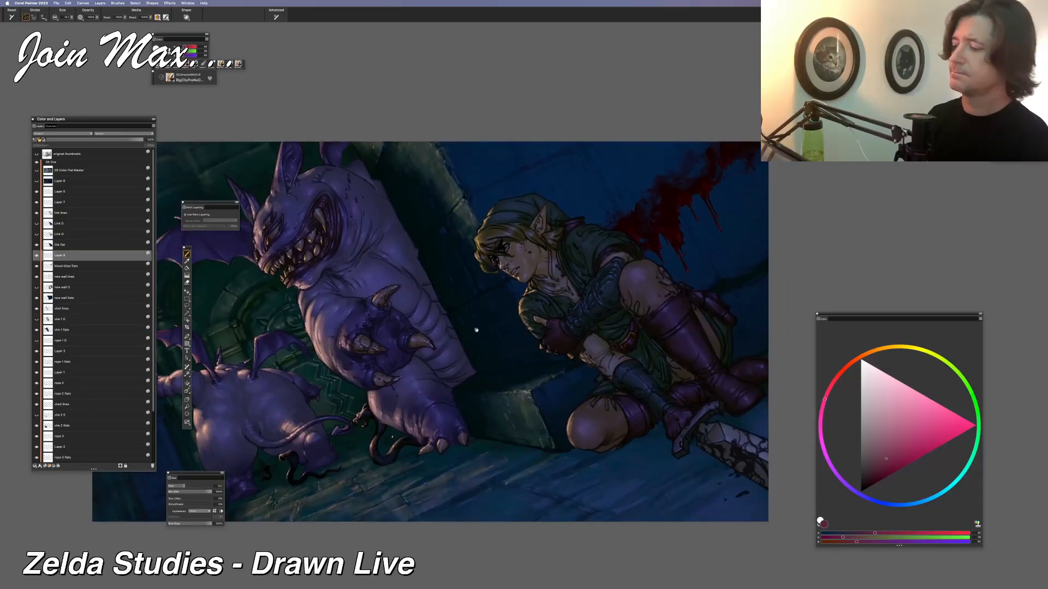
{"action": "left_click_drag", "start_coordinate": [557, 327], "coordinate": [535, 331]}
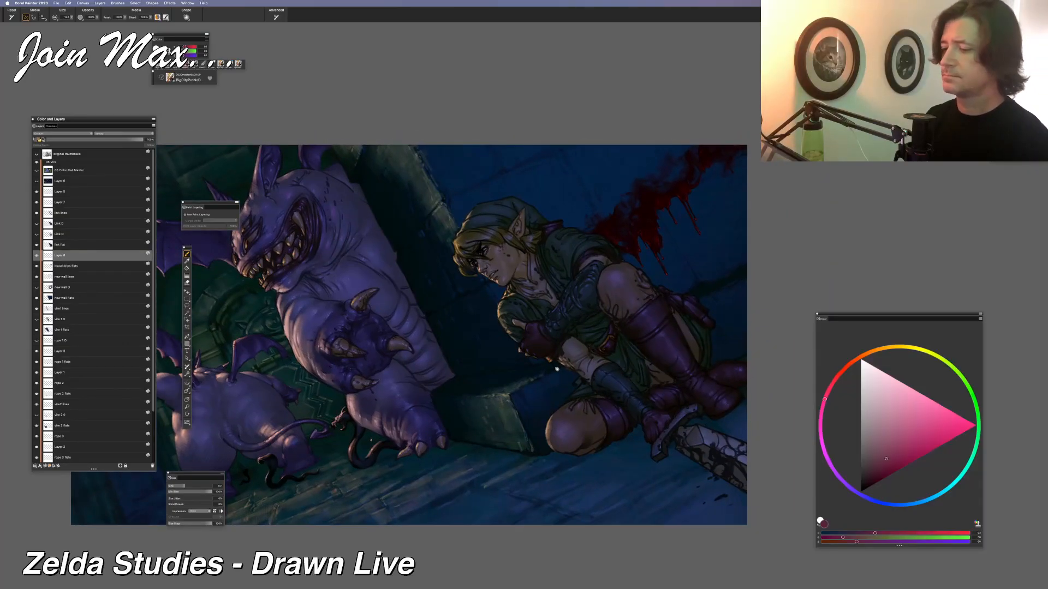
{"action": "left_click_drag", "start_coordinate": [473, 346], "coordinate": [487, 322]}
{"action": "scroll", "coordinate": [487, 322], "scroll_direction": "up", "scroll_amount": 3}
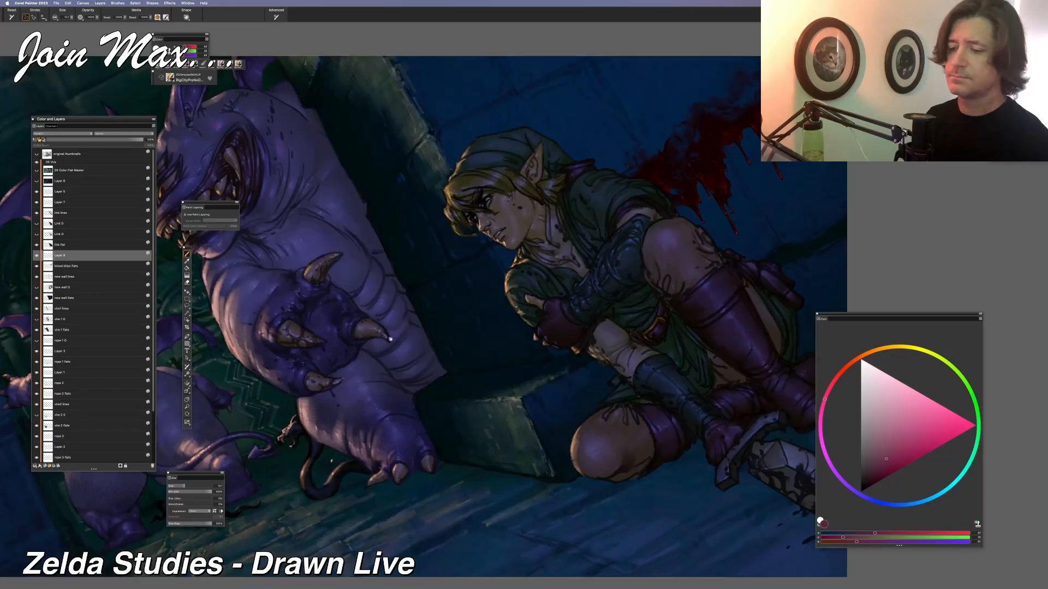
{"action": "left_click_drag", "start_coordinate": [581, 301], "coordinate": [268, 404]}
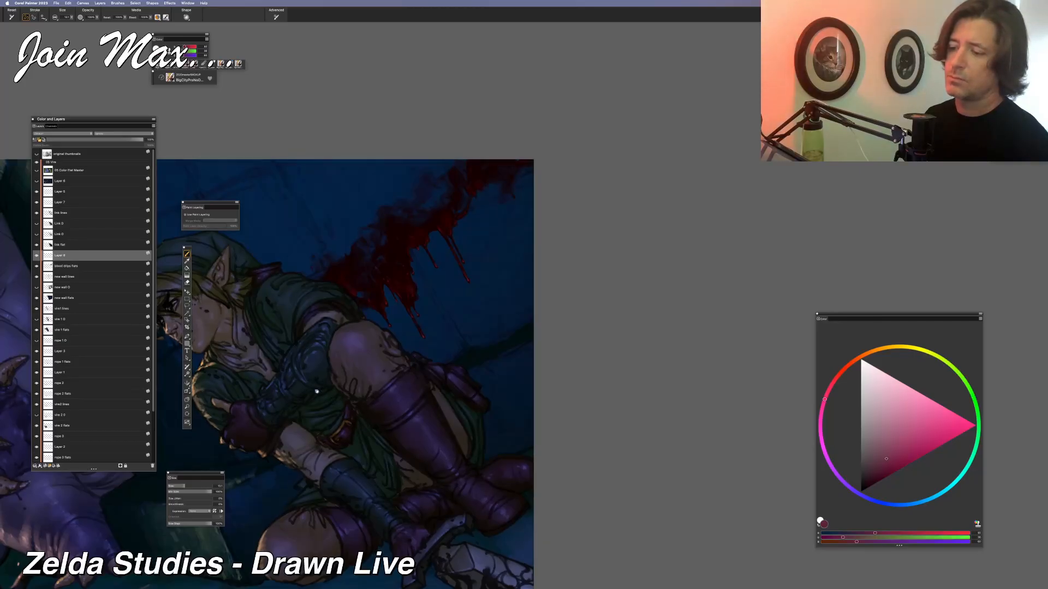
{"action": "scroll", "coordinate": [316, 391], "scroll_direction": "down", "scroll_amount": 2}
{"action": "left_click_drag", "start_coordinate": [316, 391], "coordinate": [396, 382]}
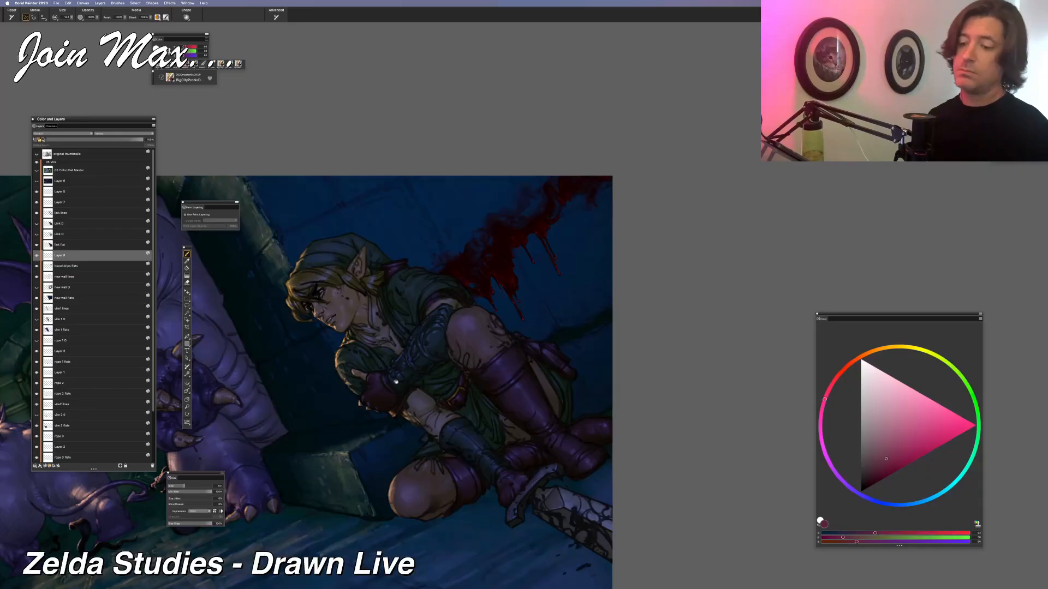
{"action": "key", "text": "super+0"}
{"action": "key", "text": "super+="}
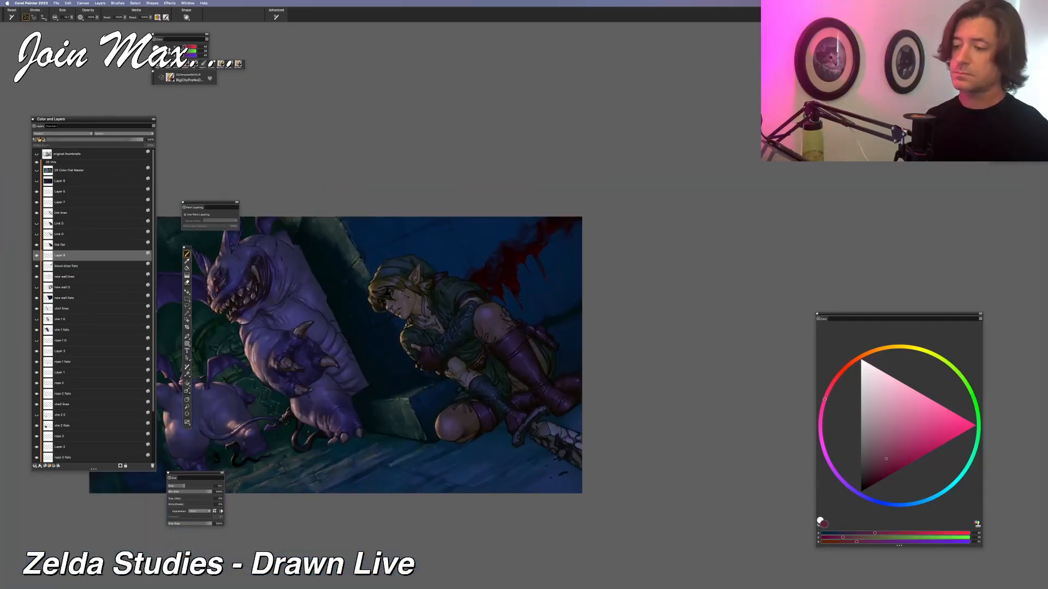
{"action": "scroll", "coordinate": [524, 294], "scroll_direction": "up", "scroll_amount": 2}
{"action": "scroll", "coordinate": [524, 295], "scroll_direction": "down", "scroll_amount": 8}
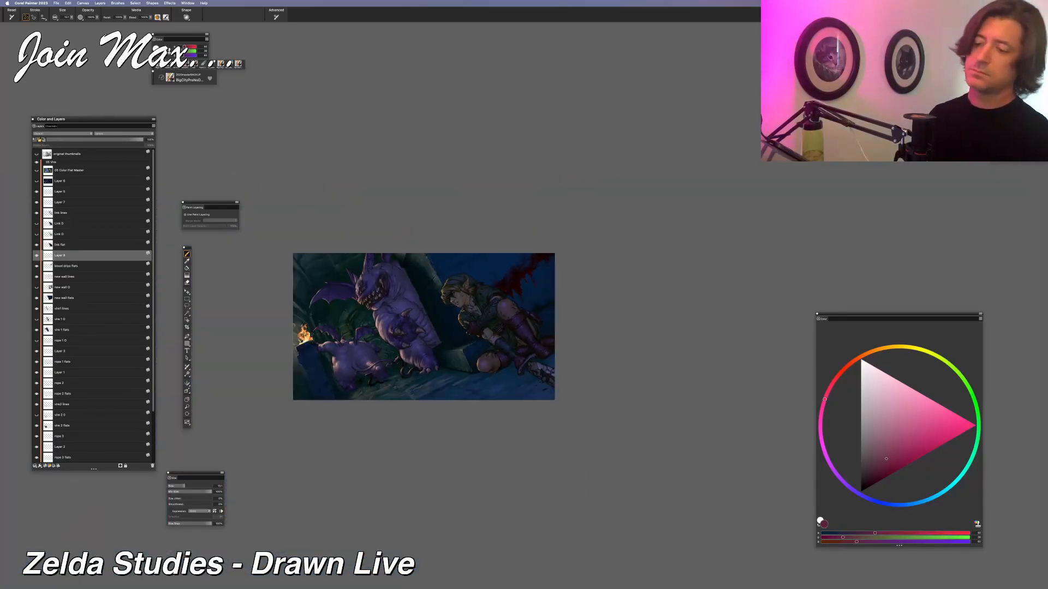
{"action": "scroll", "coordinate": [524, 295], "scroll_direction": "up", "scroll_amount": 4}
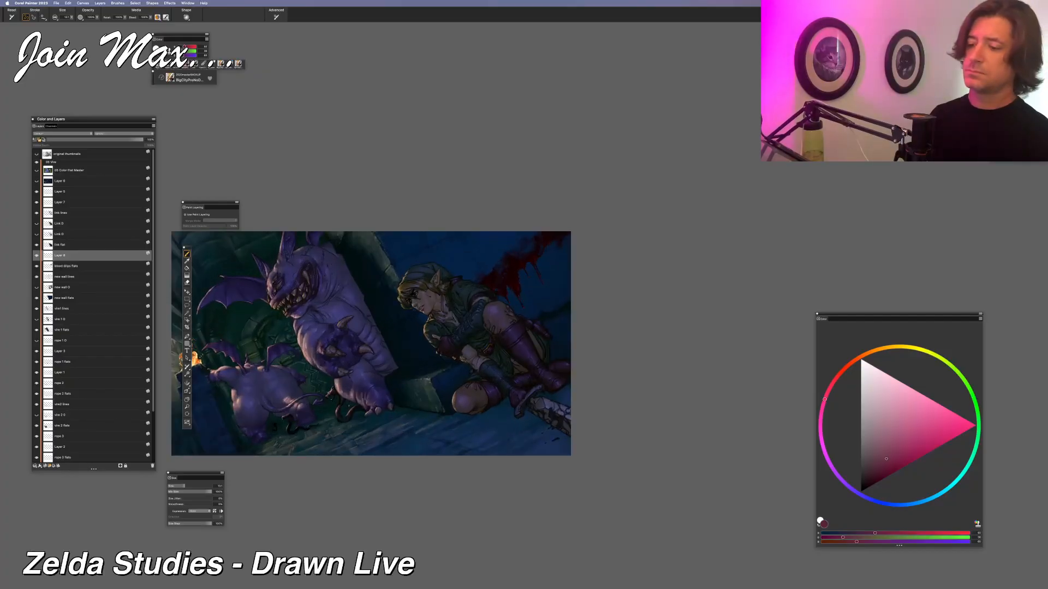
{"action": "scroll", "coordinate": [524, 294], "scroll_direction": "up", "scroll_amount": 2}
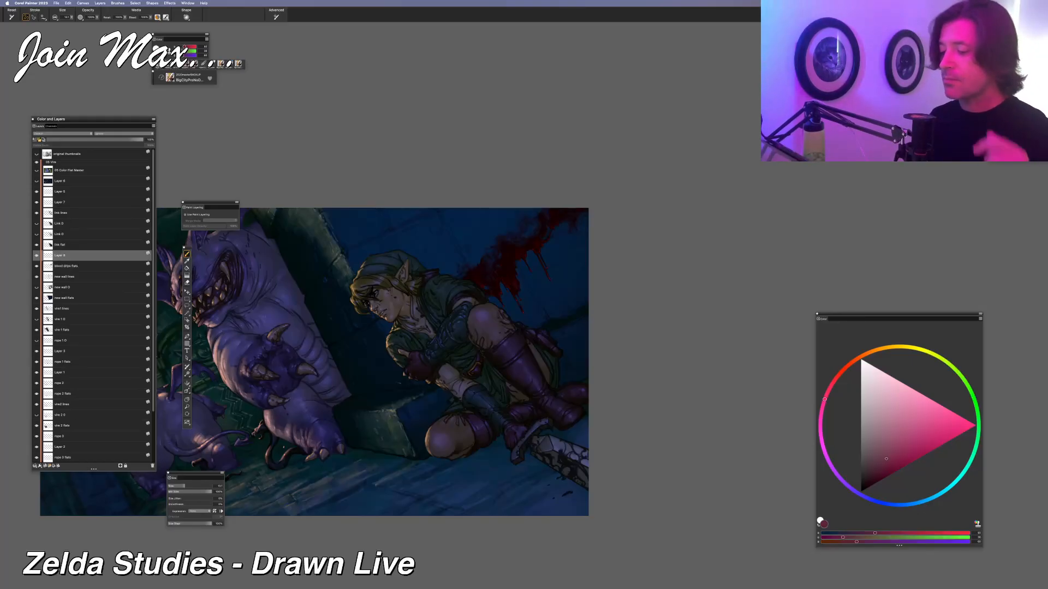
Merge the blood highlight layer with the blood flats layer directly beneath it, toggling the blood's visibility to compare
{"action": "key", "text": "super+plus"}
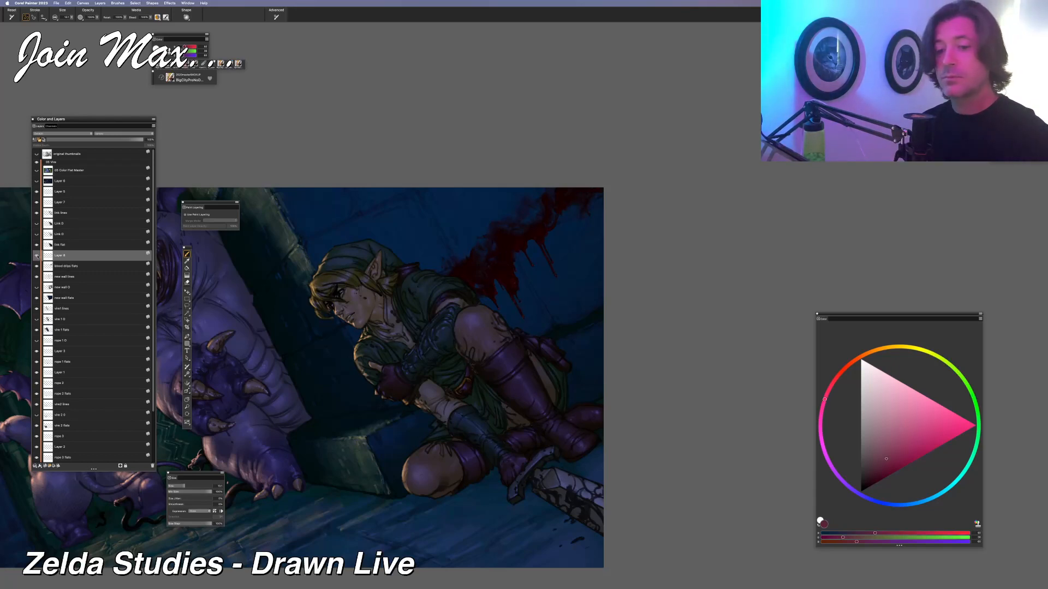
{"action": "left_click", "coordinate": [38, 267]}
{"action": "left_click", "coordinate": [38, 267]}
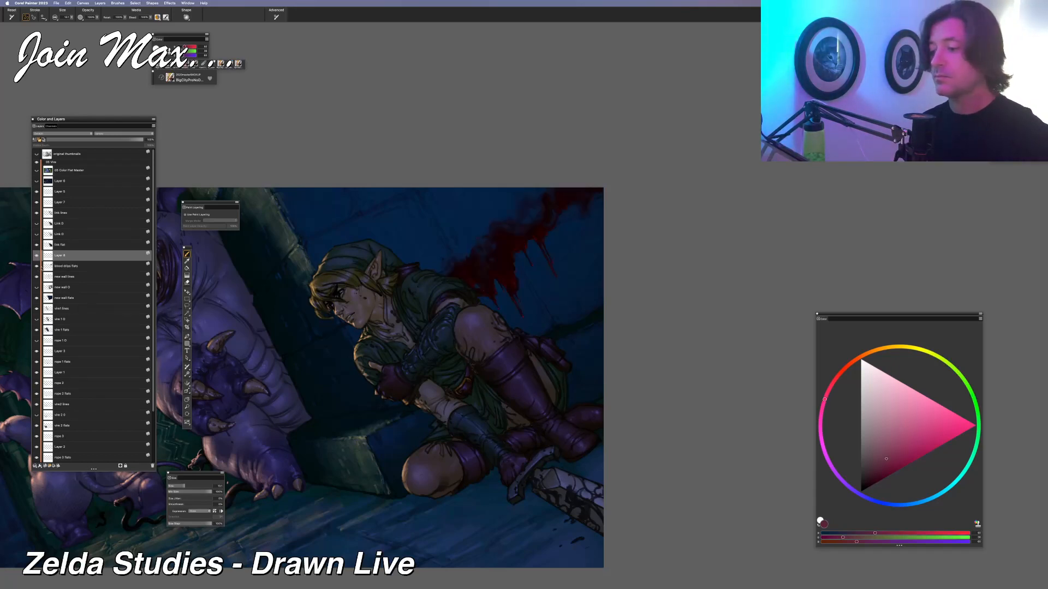
{"action": "left_click", "coordinate": [60, 268], "text": "shift"}
{"action": "key", "text": "super+e"}
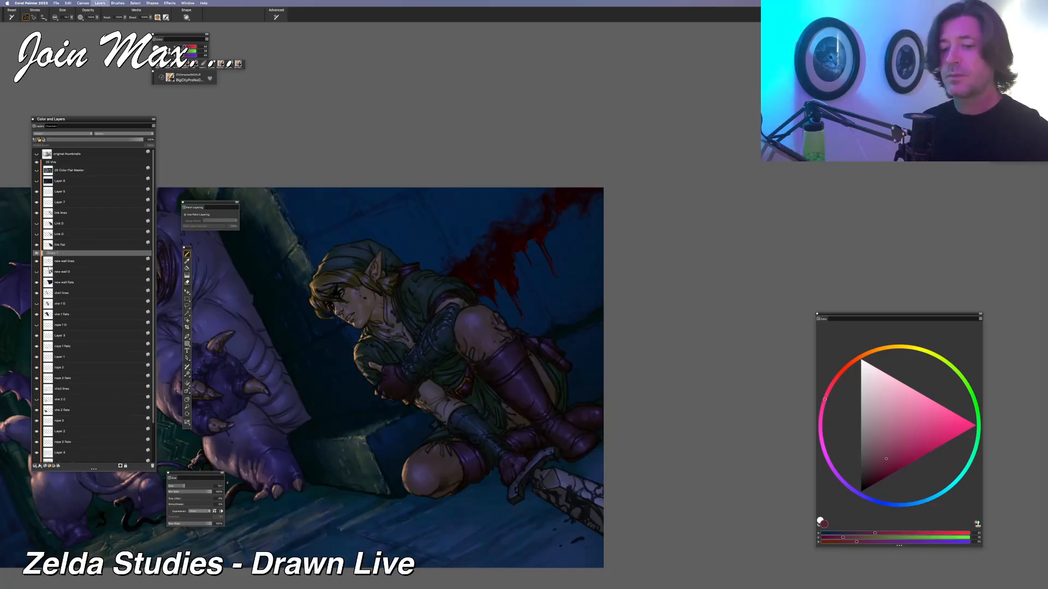
{"action": "left_click", "coordinate": [37, 256]}
{"action": "left_click", "coordinate": [37, 256]}
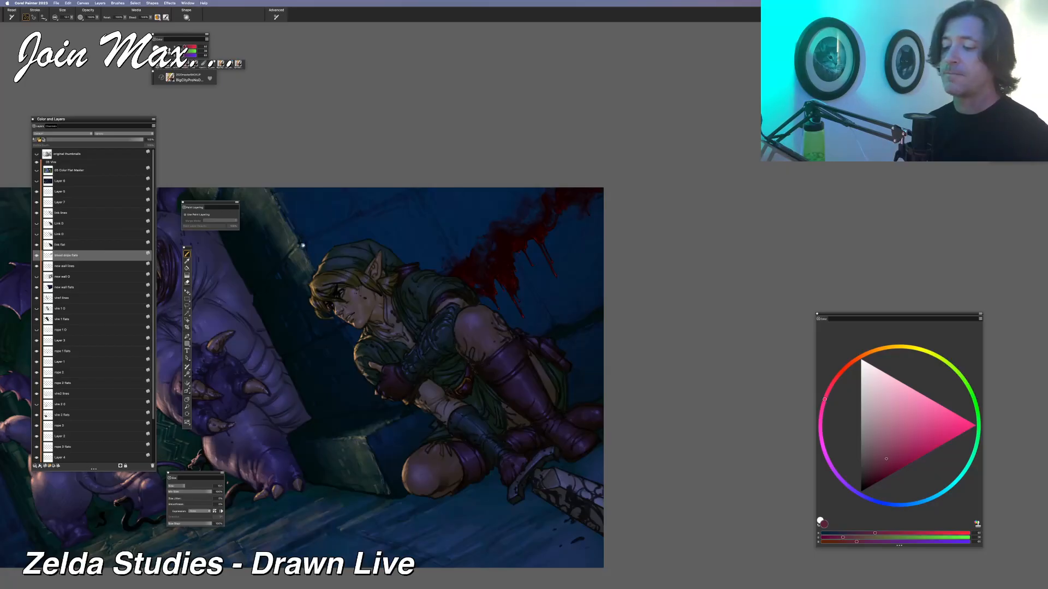
Examine the merged blood splatter against Link, the wall and the monsters, both up close and in the full painting
{"action": "left_click_drag", "start_coordinate": [302, 245], "coordinate": [390, 242]}
{"action": "key", "text": "super+minus"}
{"action": "key", "text": "super+minus"}
{"action": "key", "text": "super+equal"}
{"action": "key", "text": "super+equal"}
{"action": "key", "text": "super+equal"}
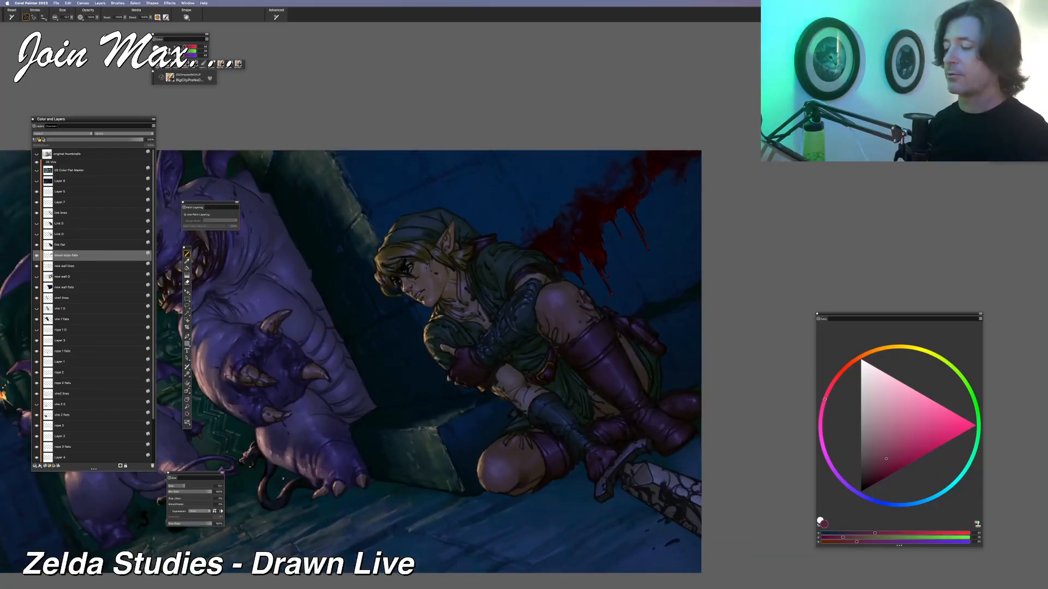
{"action": "key", "text": "super+minus"}
{"action": "key", "text": "super+equal"}
{"action": "key", "text": "super+equal"}
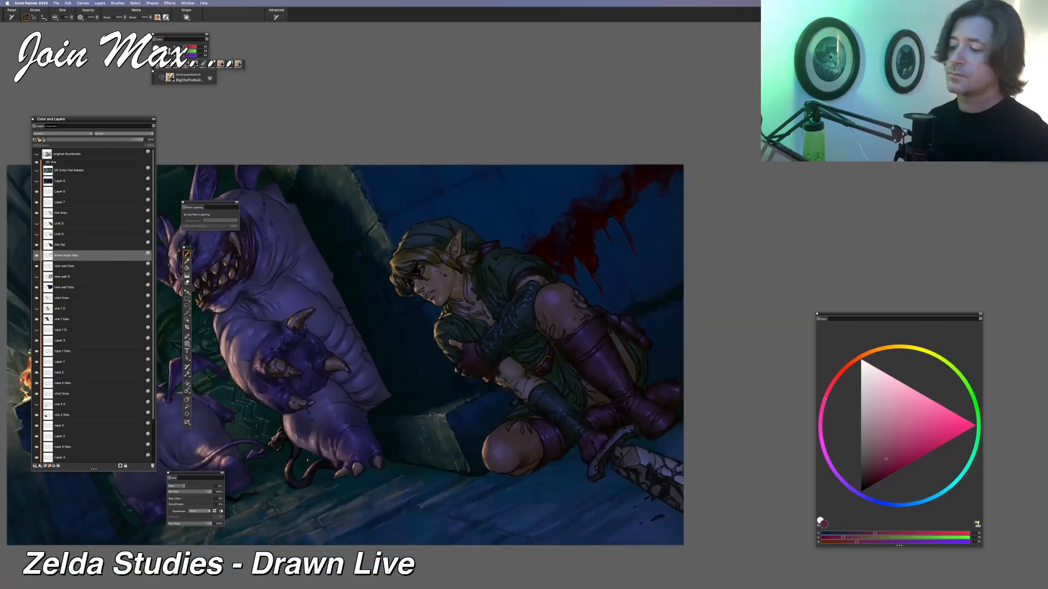
{"action": "mouse_move", "coordinate": [361, 255]}
{"action": "left_mouse_down"}
{"action": "mouse_move", "coordinate": [416, 260]}
{"action": "mouse_move", "coordinate": [349, 254]}
{"action": "left_mouse_up"}
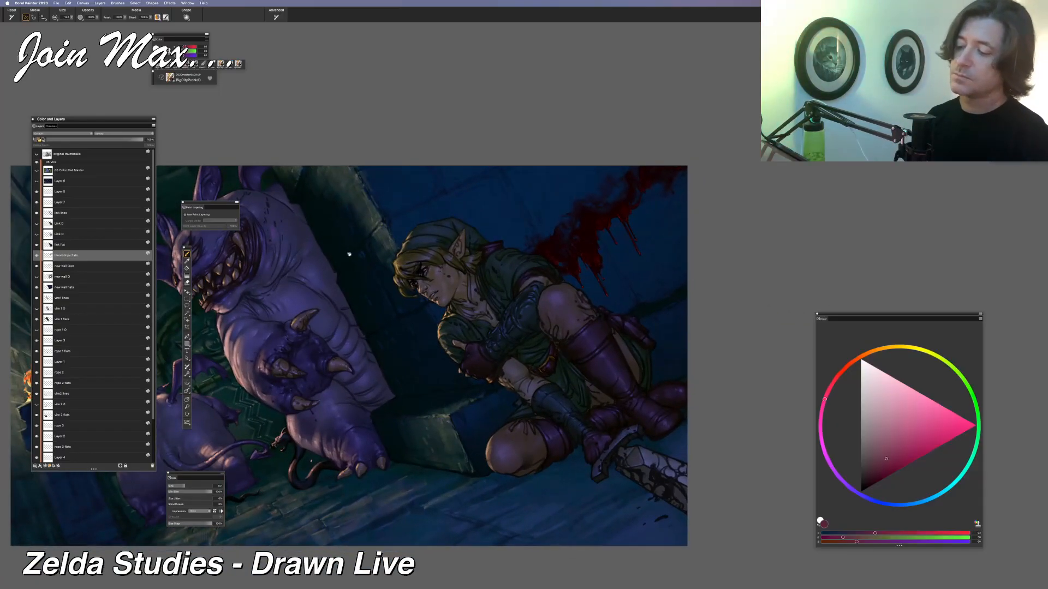
{"action": "key", "text": "super+equal"}
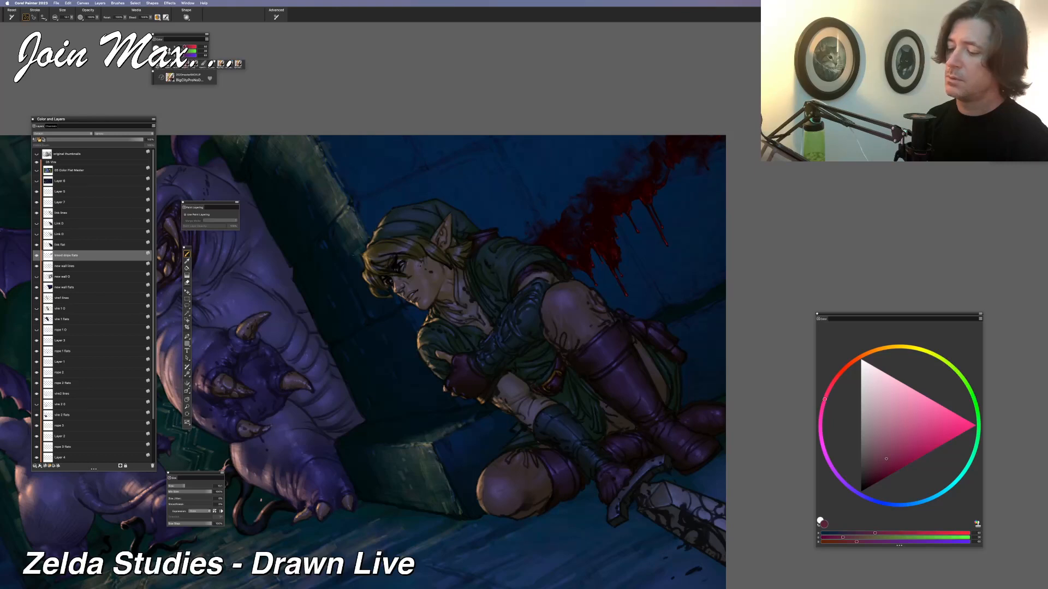
{"action": "key", "text": "super+minus"}
{"action": "key", "text": "super+minus"}
{"action": "left_click_drag", "start_coordinate": [362, 275], "coordinate": [454, 283]}
{"action": "key", "text": "super+minus"}
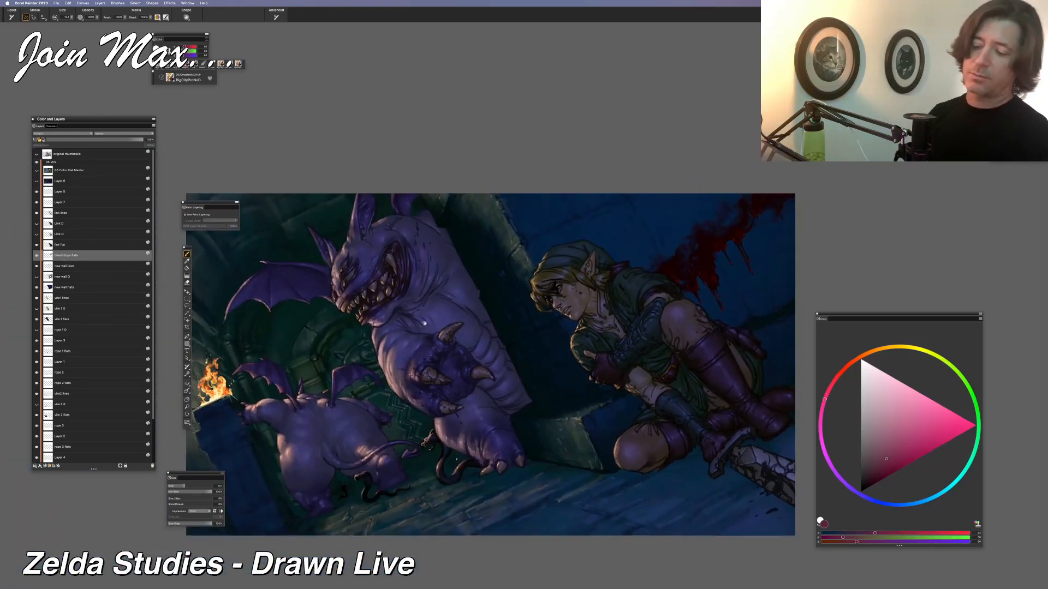
Save a new iteration of the painting file with Iterative Save
{"action": "mouse_move", "coordinate": [424, 322]}
{"action": "left_mouse_down"}
{"action": "mouse_move", "coordinate": [474, 252]}
{"action": "mouse_move", "coordinate": [434, 316]}
{"action": "left_mouse_up"}
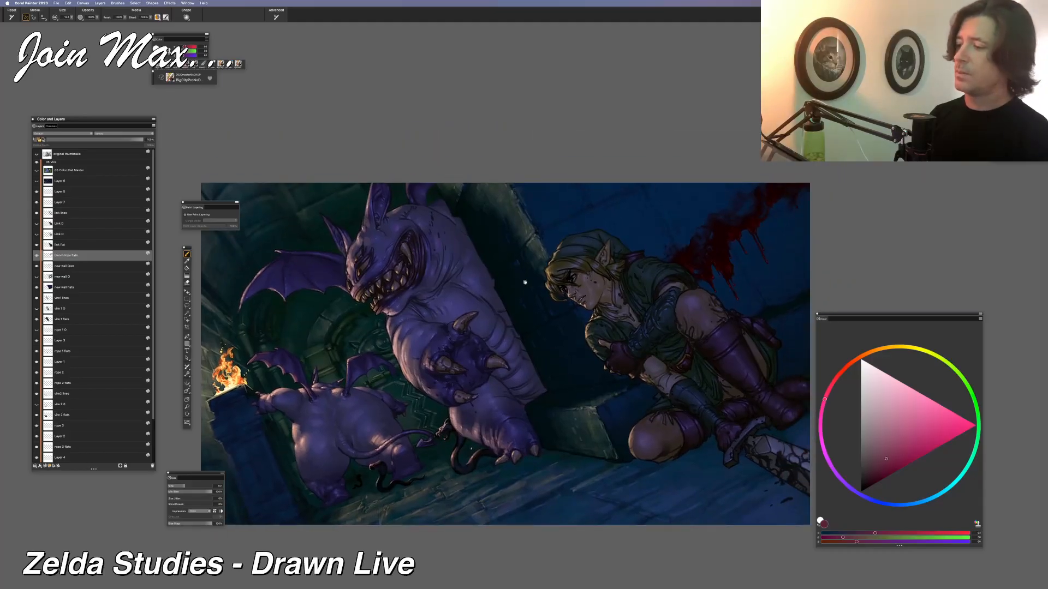
{"action": "left_click_drag", "start_coordinate": [525, 282], "coordinate": [318, 304]}
{"action": "key", "text": "super+plus"}
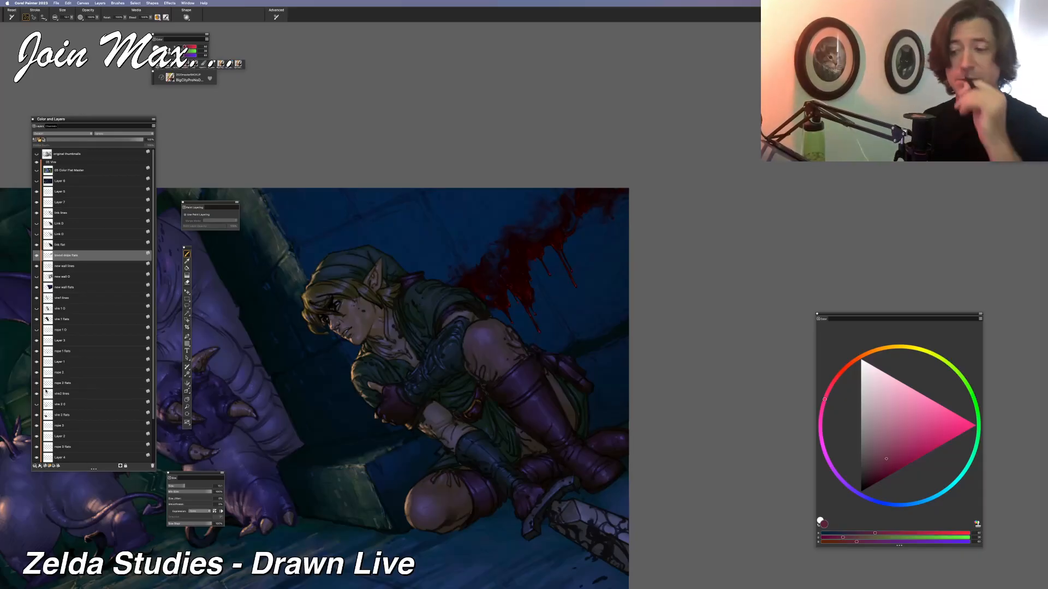
{"action": "left_click", "coordinate": [56, 3]}
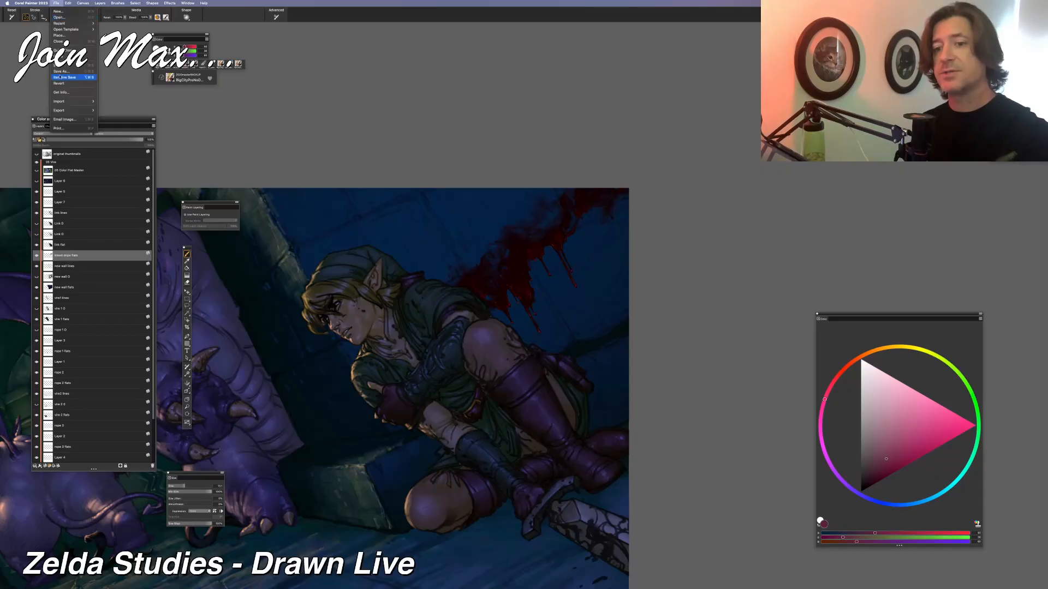
{"action": "left_click", "coordinate": [61, 77]}
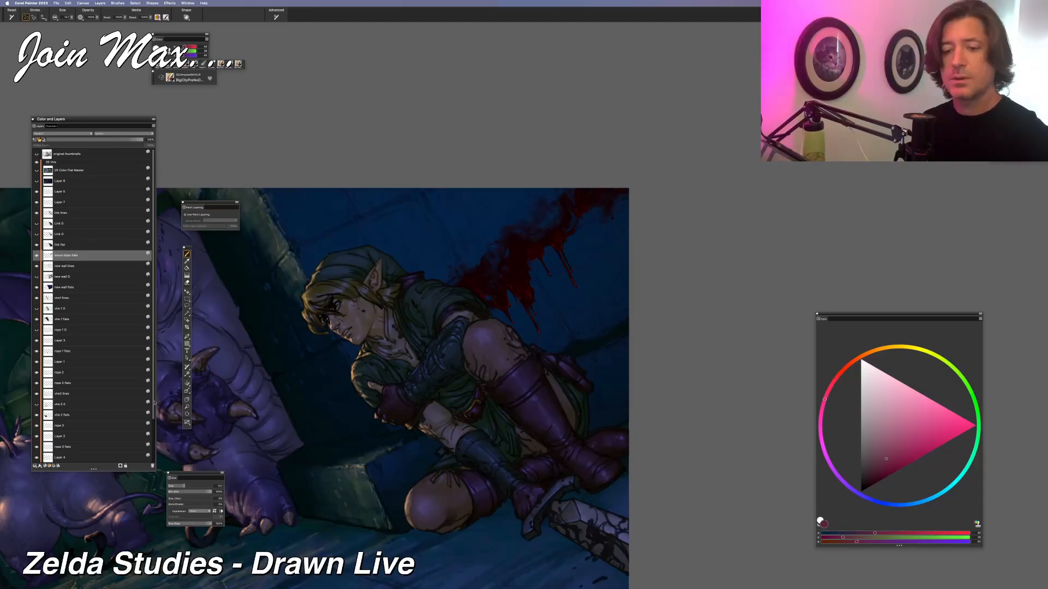
Show the original thumbnails sketch over the painting and make its layer active for a Magic Wand selection
{"action": "left_click", "coordinate": [41, 287]}
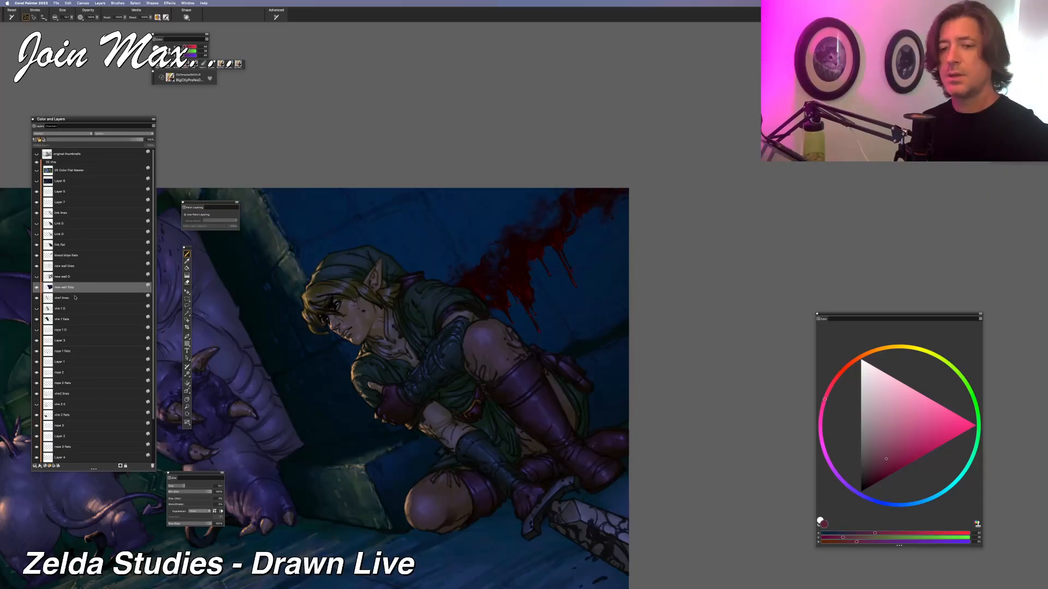
{"action": "left_click", "coordinate": [37, 155]}
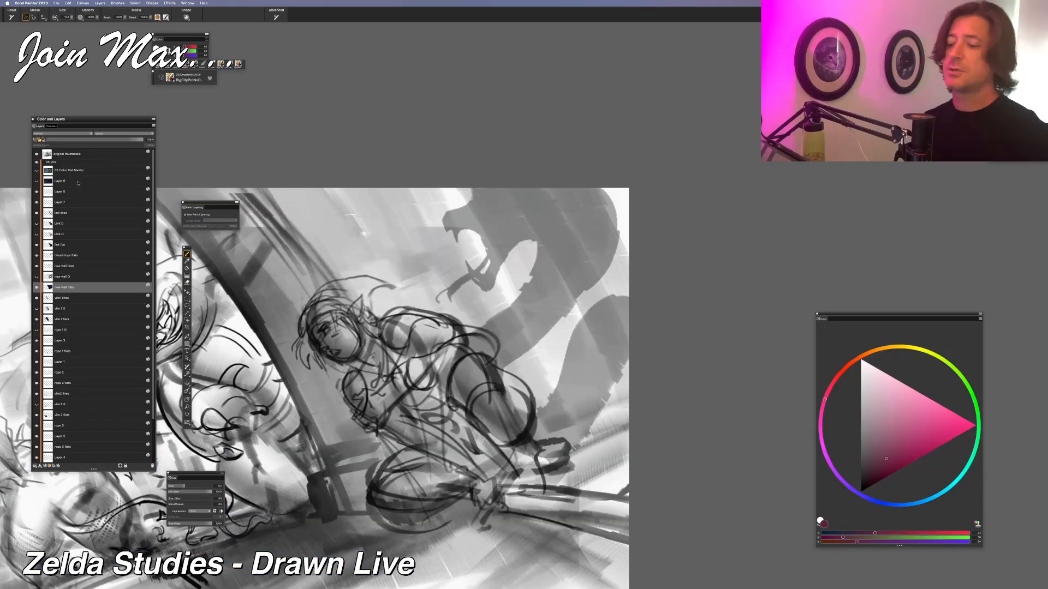
{"action": "mouse_move", "coordinate": [350, 253]}
{"action": "left_mouse_down"}
{"action": "mouse_move", "coordinate": [435, 173]}
{"action": "mouse_move", "coordinate": [393, 255]}
{"action": "left_mouse_up"}
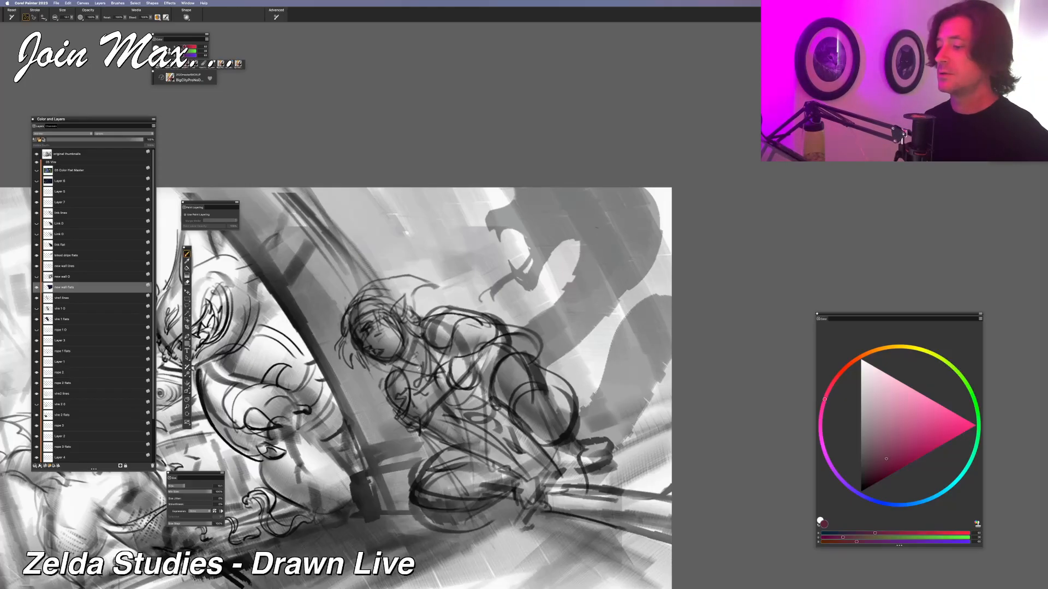
{"action": "key", "text": "w"}
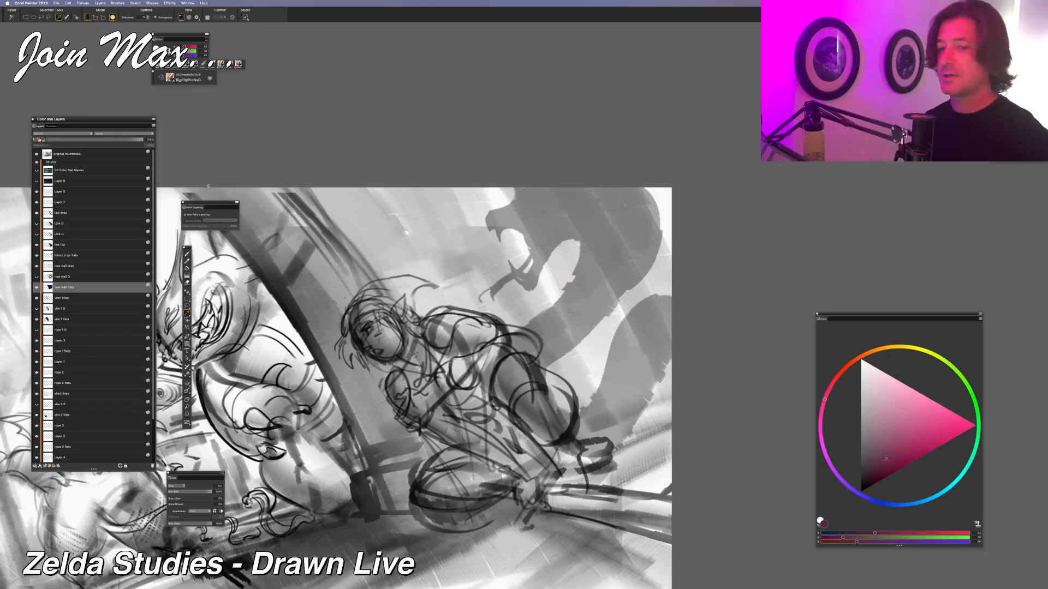
{"action": "left_click", "coordinate": [122, 155]}
Select the grey monster shadow on the wall behind Link, adding its lower part and the dark area over his leg
{"action": "left_click", "coordinate": [609, 222]}
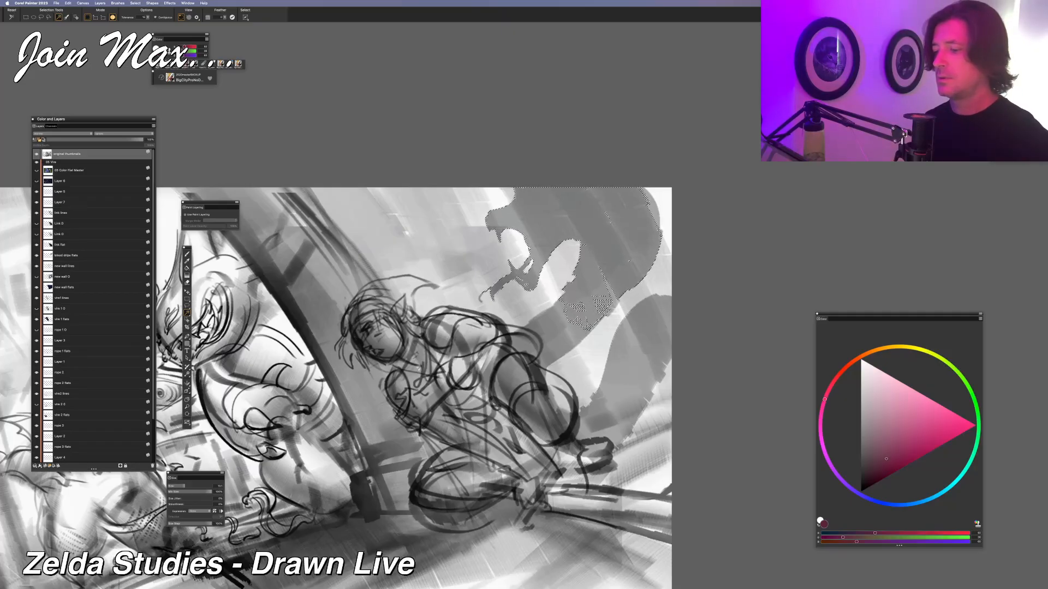
{"action": "left_click", "coordinate": [605, 239]}
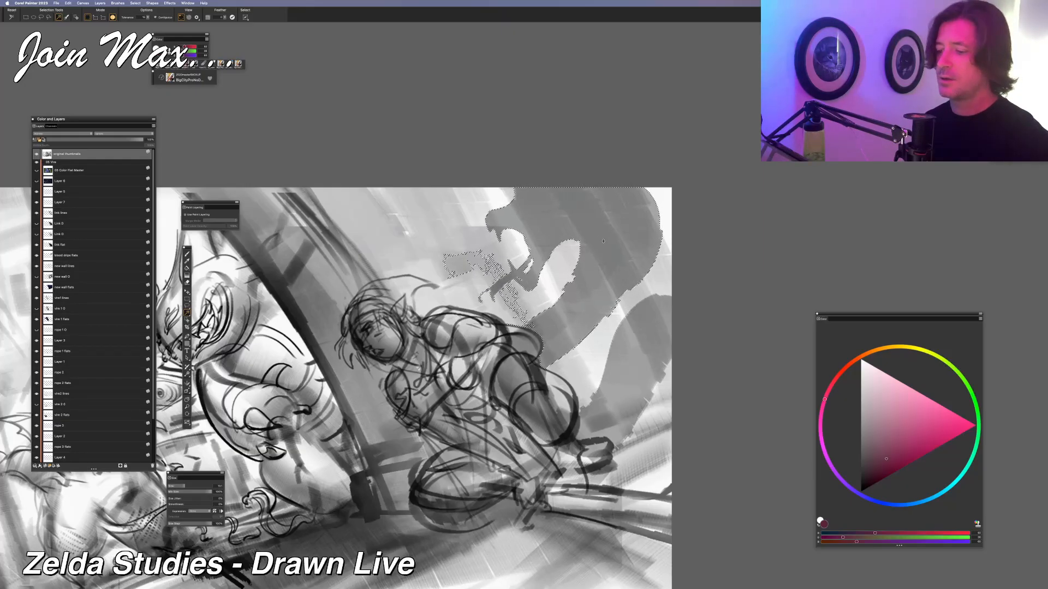
{"action": "key", "text": "super+z"}
{"action": "left_click", "coordinate": [606, 296]}
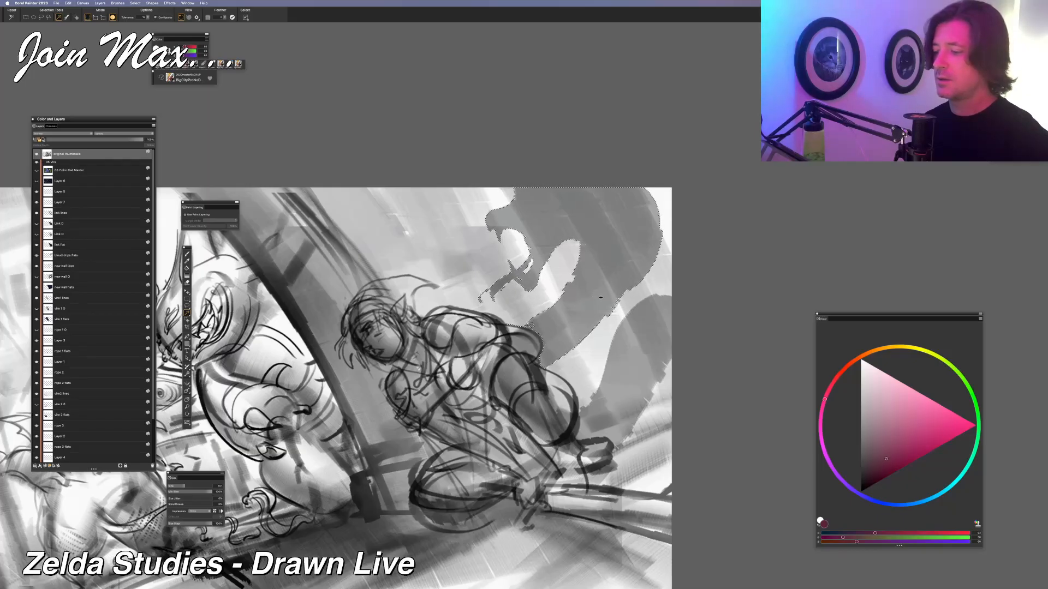
{"action": "left_click", "coordinate": [639, 330], "text": "shift"}
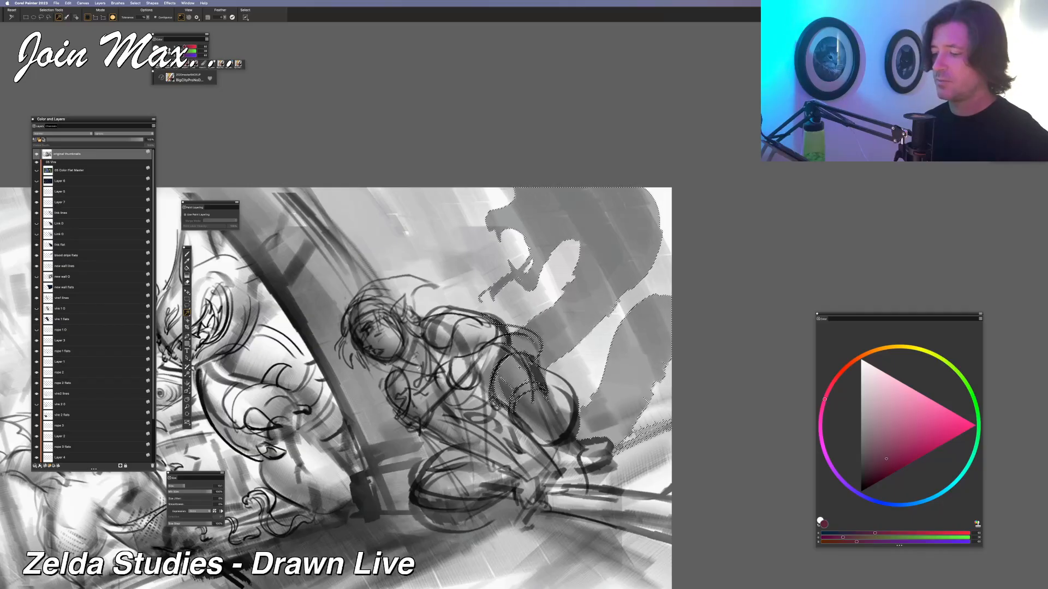
{"action": "left_click", "coordinate": [532, 412], "text": "shift"}
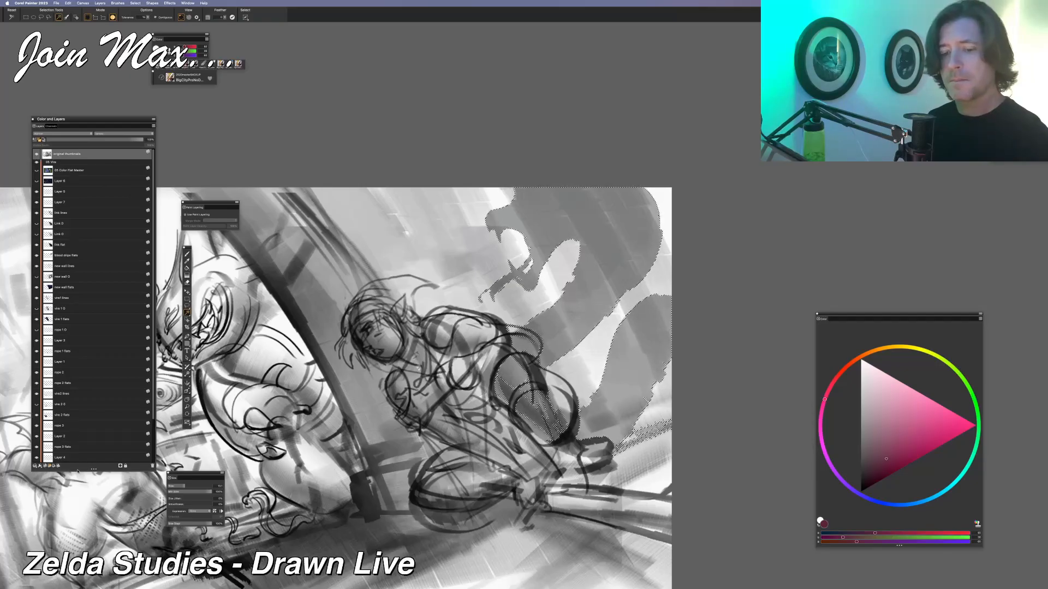
Fill the selected shadow shape with a neutral mid-grey on a new layer, and clear the selection
{"action": "left_click", "coordinate": [45, 466]}
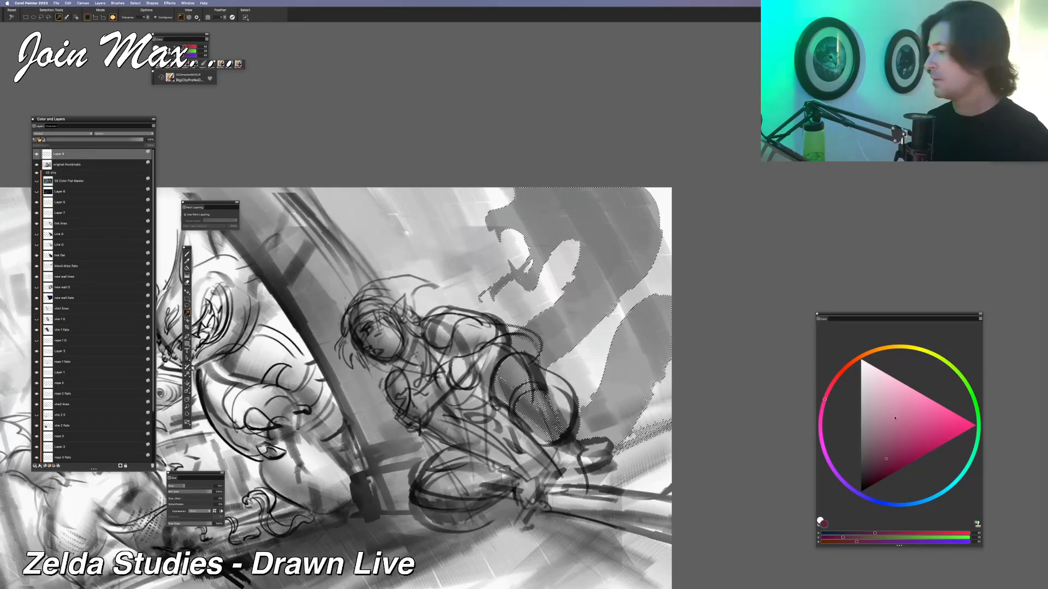
{"action": "left_click_drag", "start_coordinate": [894, 418], "coordinate": [833, 426]}
{"action": "key", "text": "super+f"}
{"action": "key", "text": "Return"}
{"action": "key", "text": "super+d"}
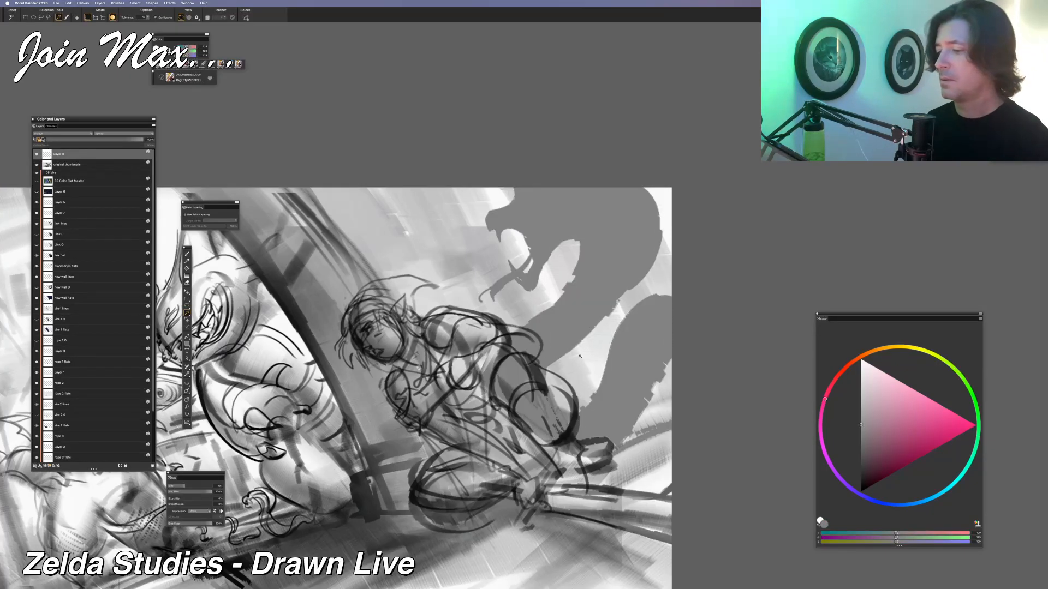
Hide the original thumbnails sketch and place the grey shadow layer directly above the new wall flats layer
{"action": "left_click", "coordinate": [36, 165]}
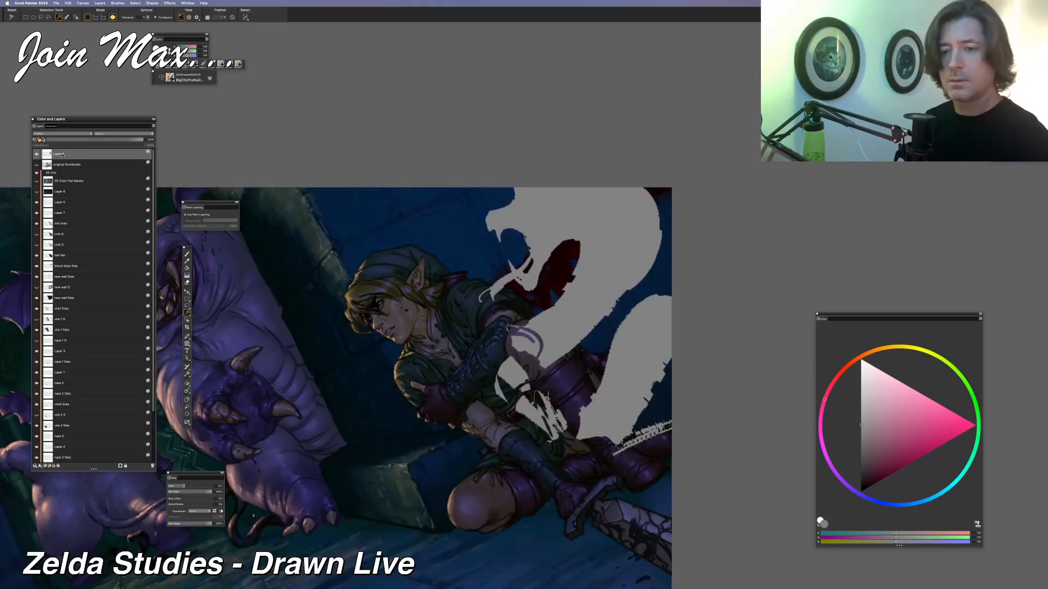
{"action": "left_click_drag", "start_coordinate": [62, 155], "coordinate": [54, 292]}
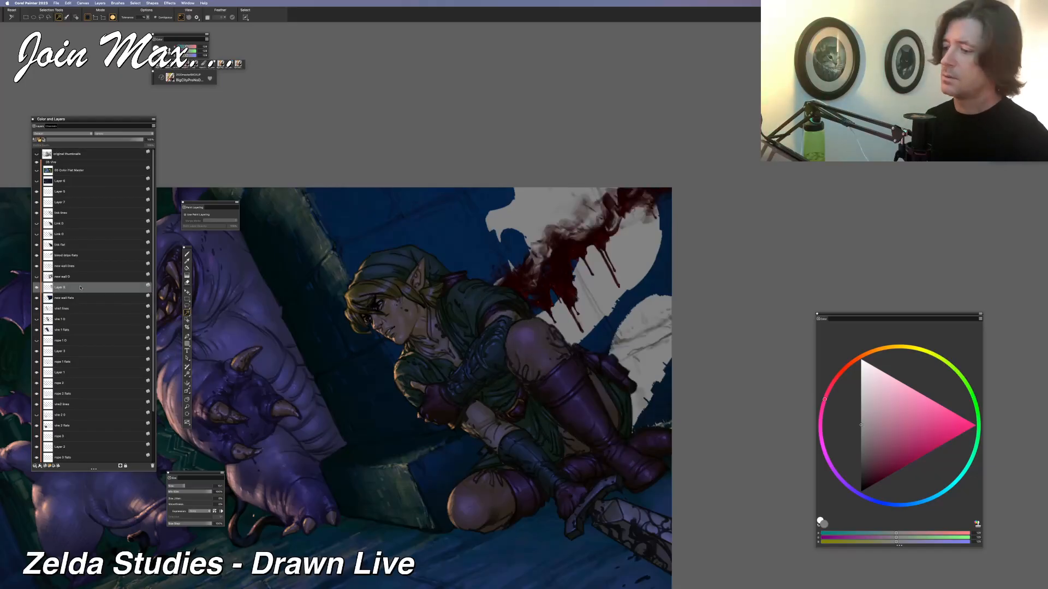
Reduce the blood splatter layer's opacity to zero so the wall shadow area is unobstructed
{"action": "left_click", "coordinate": [60, 256]}
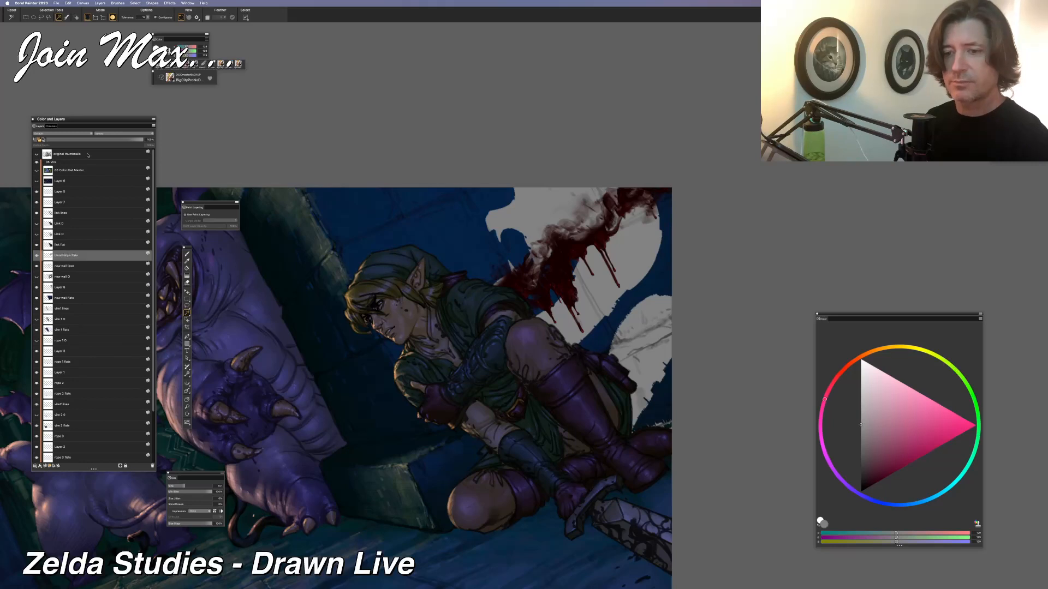
{"action": "left_click_drag", "start_coordinate": [82, 139], "coordinate": [17, 136]}
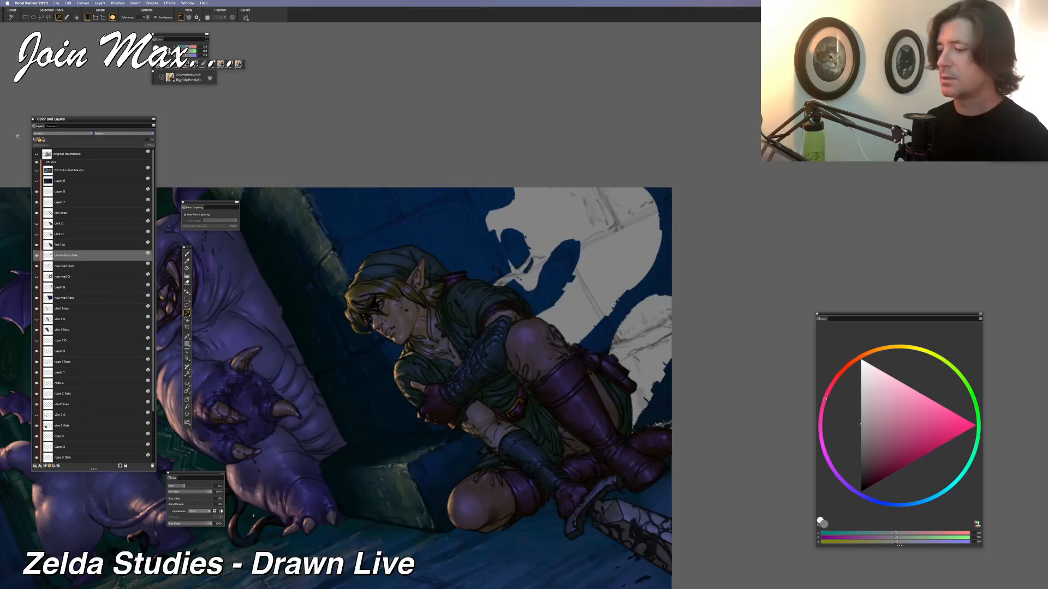
{"action": "key", "text": "super+minus"}
{"action": "left_click_drag", "start_coordinate": [368, 225], "coordinate": [331, 264]}
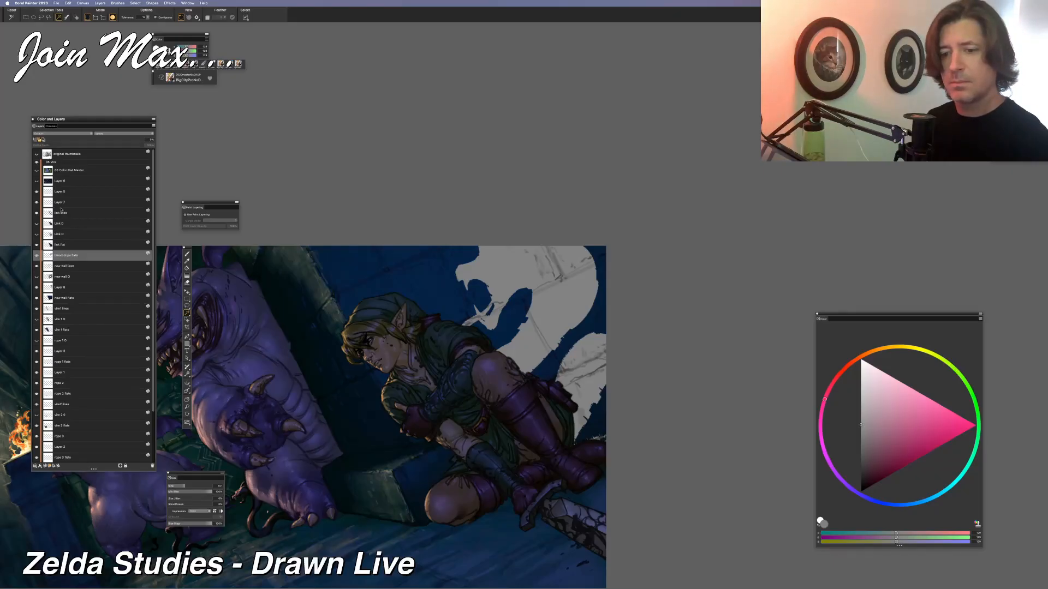
Toggle the visibility of the two layers above Link's line art to check what each contributes
{"action": "left_click", "coordinate": [35, 193]}
{"action": "left_click", "coordinate": [36, 192]}
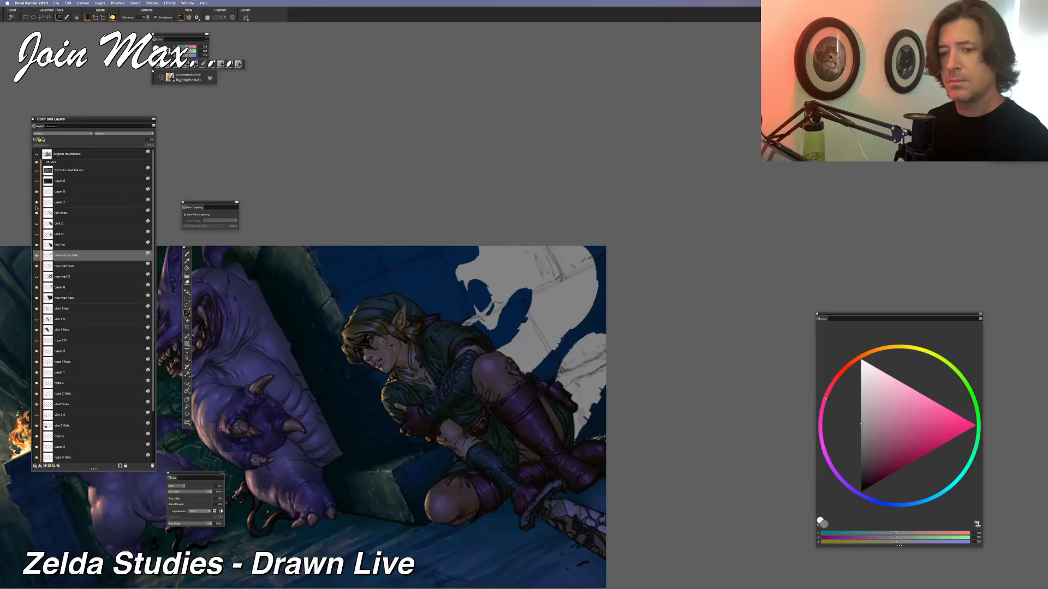
{"action": "left_click", "coordinate": [37, 203]}
{"action": "left_click", "coordinate": [37, 203]}
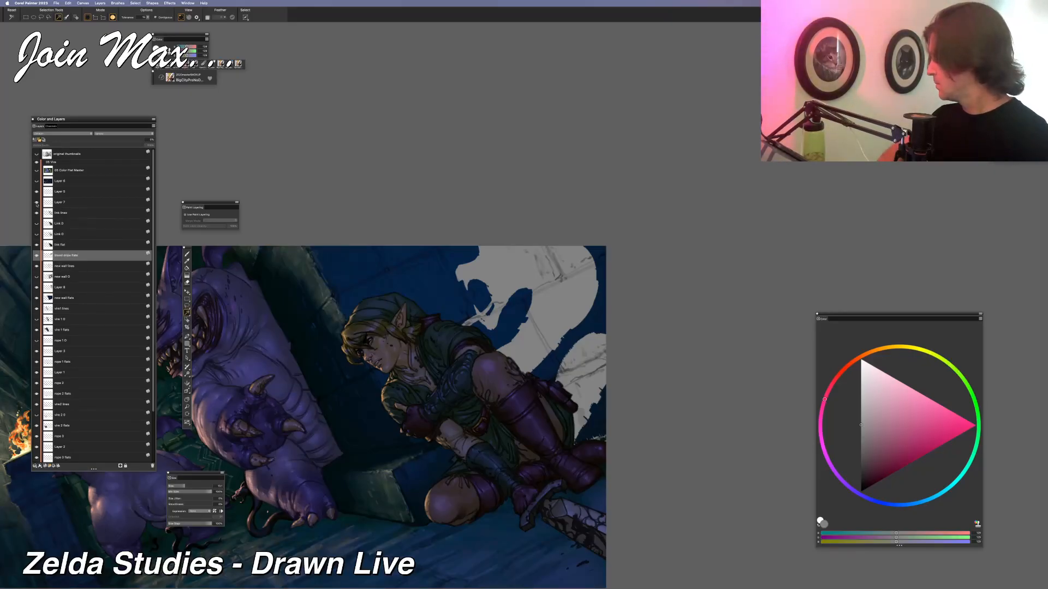
Pick the grey shadow layer from the canvas, check its visibility, and select its layer content
{"action": "key", "text": "f"}
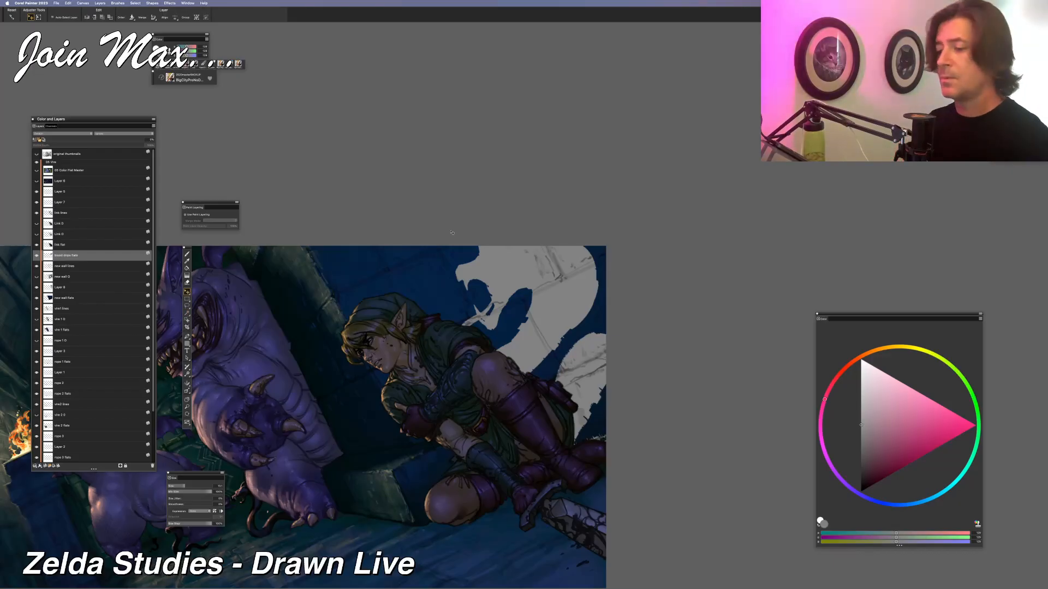
{"action": "right_click", "coordinate": [509, 273]}
{"action": "left_click", "coordinate": [516, 274]}
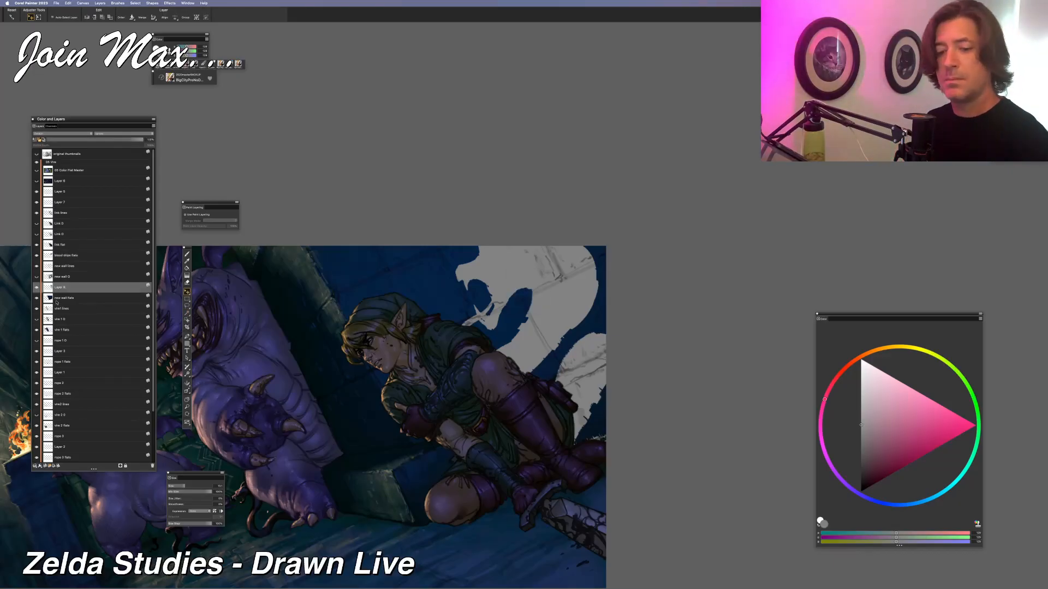
{"action": "left_click", "coordinate": [36, 288]}
{"action": "left_click", "coordinate": [37, 288]}
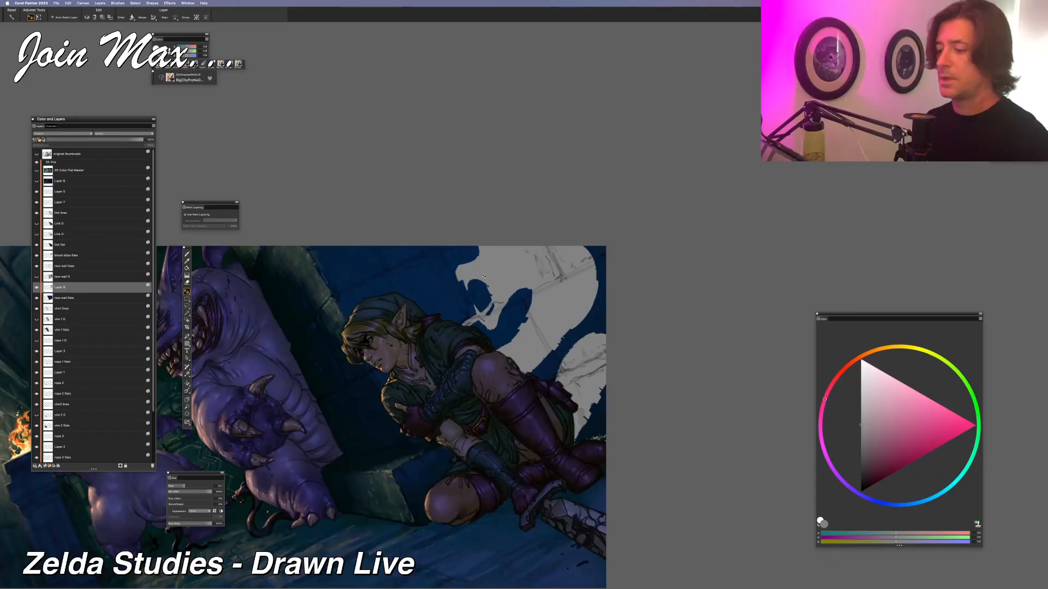
{"action": "right_click", "coordinate": [50, 289]}
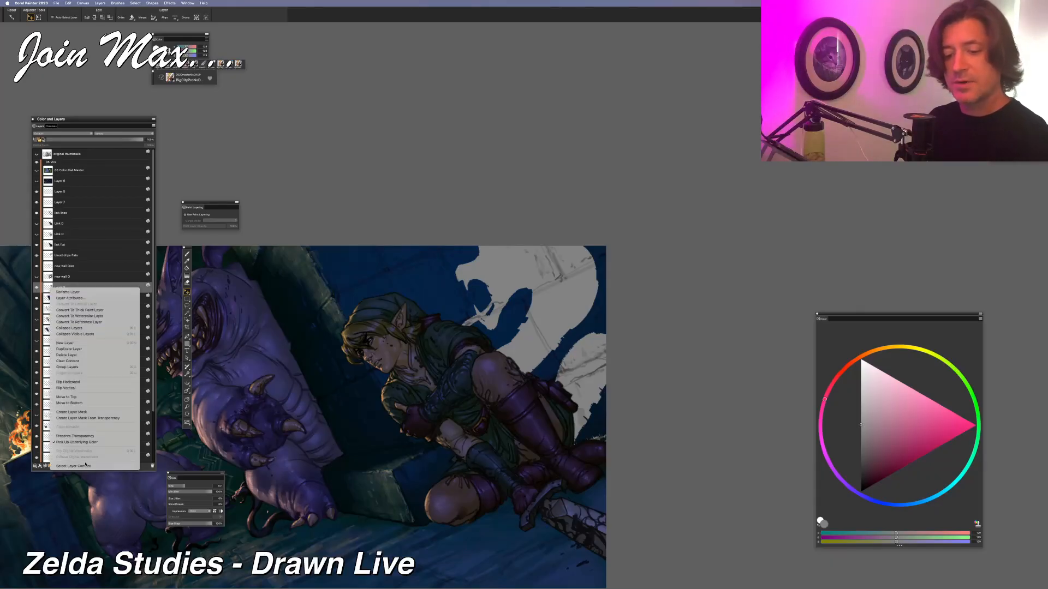
{"action": "left_click", "coordinate": [129, 465]}
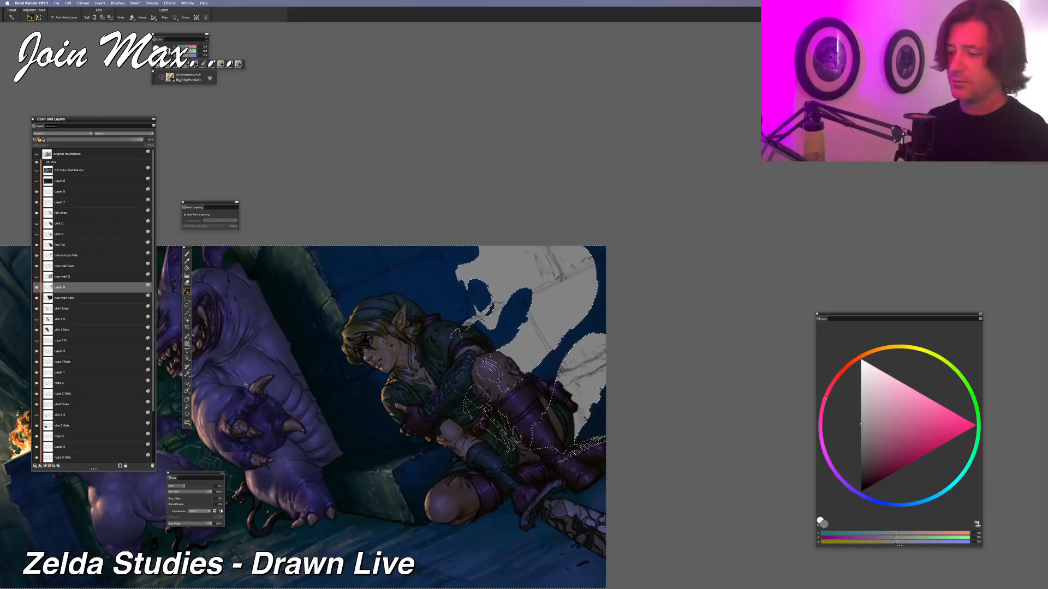
Hide the grey shadow layer and the selection marquee while keeping the shadow shape selected
{"action": "left_click", "coordinate": [37, 288]}
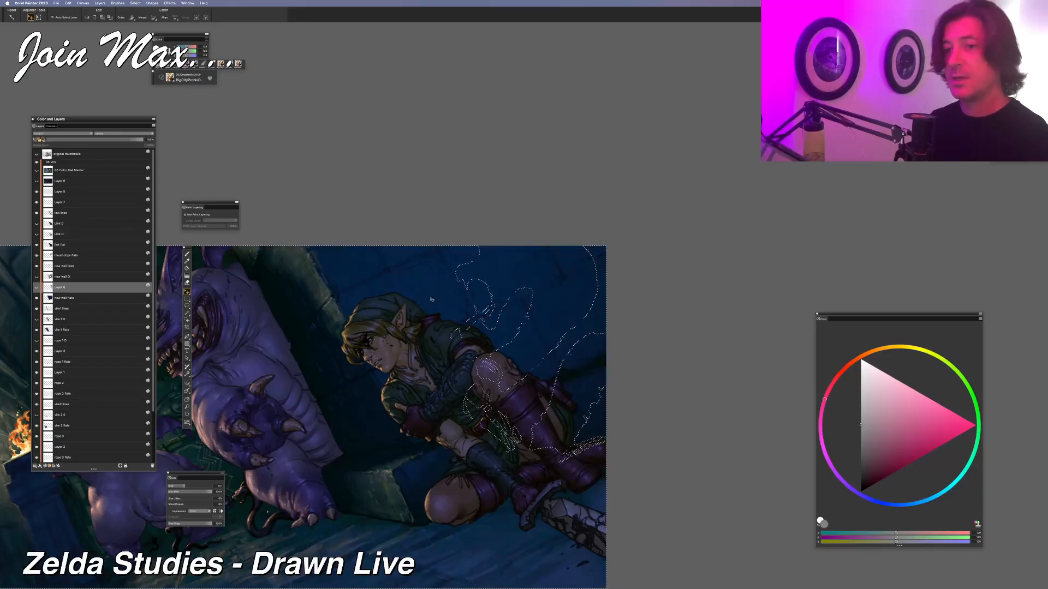
{"action": "left_click", "coordinate": [135, 3]}
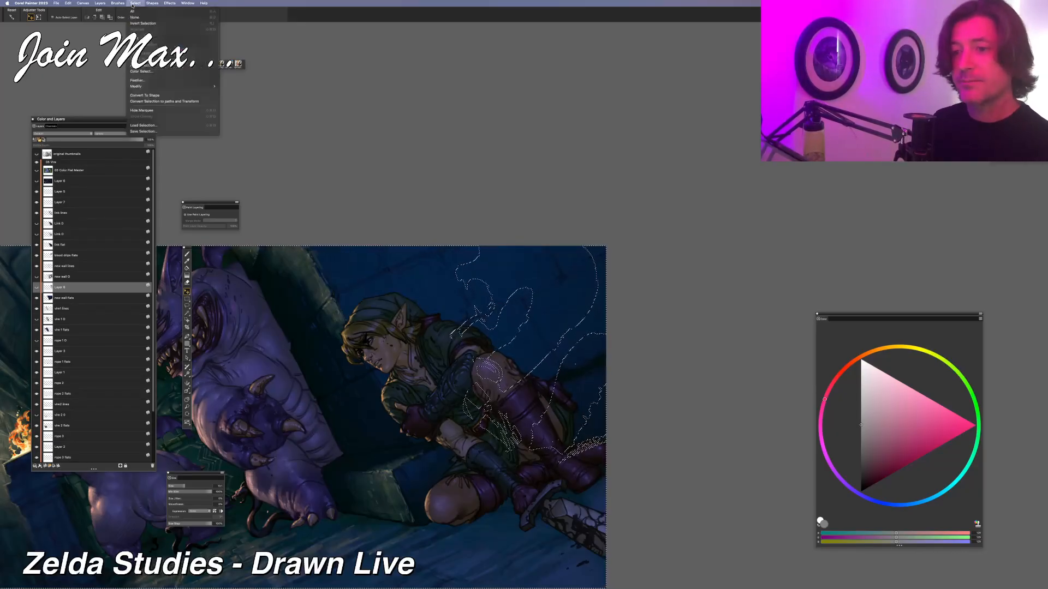
{"action": "left_click", "coordinate": [140, 110]}
{"action": "left_click_drag", "start_coordinate": [557, 282], "coordinate": [517, 319]}
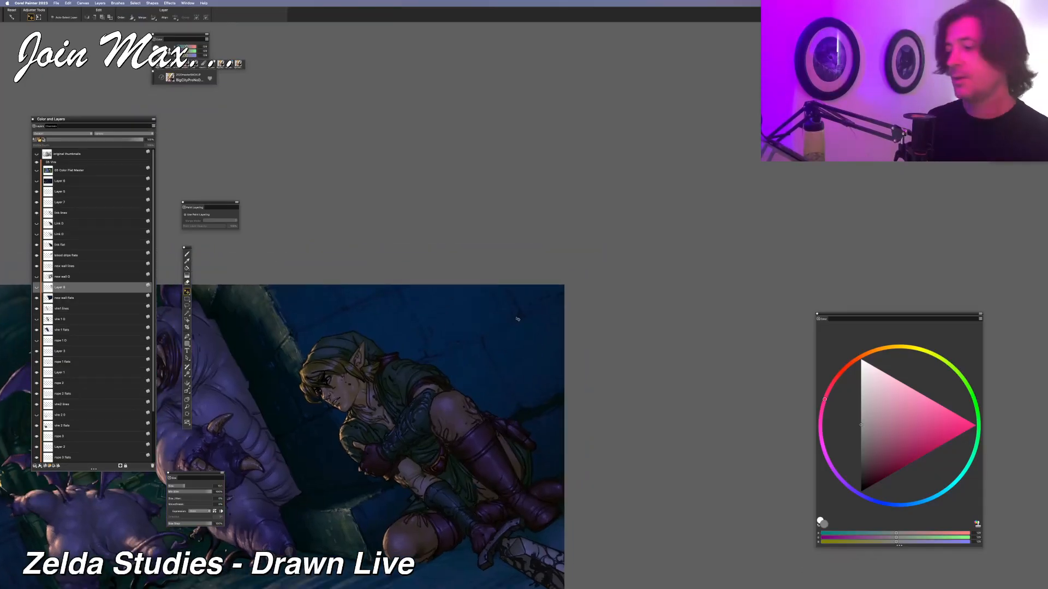
Make the new wall flats layer active for painting and mix a brighter, muted blue from the wall's sampled dark blue
{"action": "key", "text": "b"}
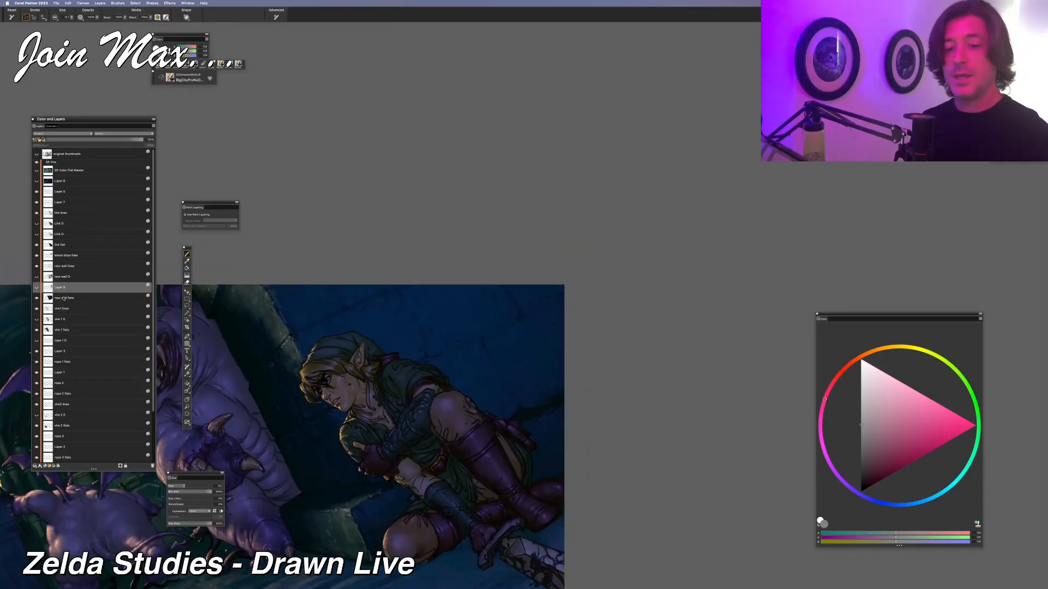
{"action": "left_click", "coordinate": [65, 298]}
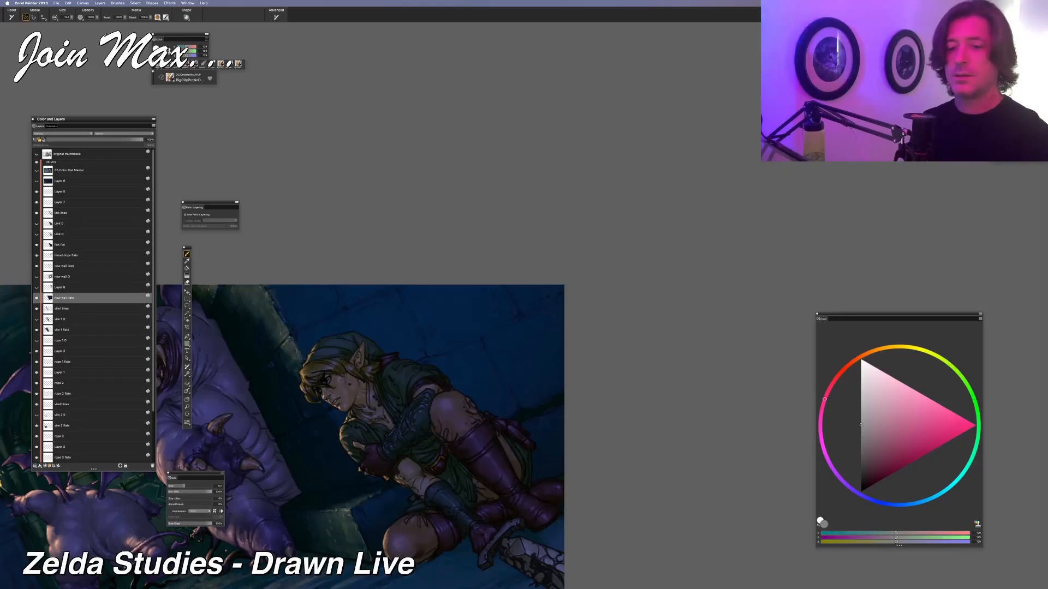
{"action": "left_click", "coordinate": [340, 325], "text": "alt"}
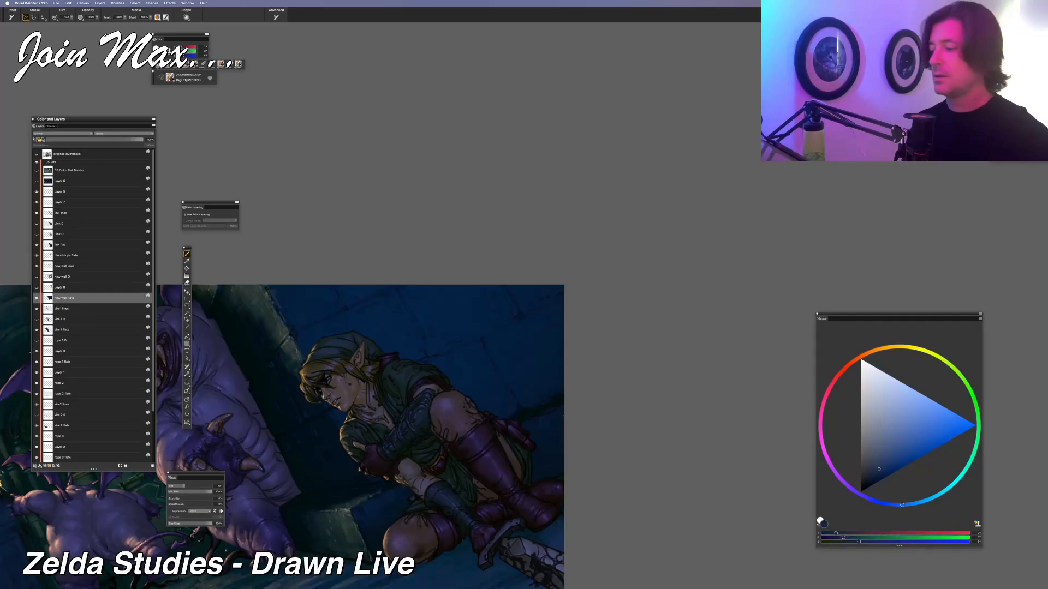
{"action": "left_click", "coordinate": [855, 534]}
{"action": "left_click", "coordinate": [864, 538]}
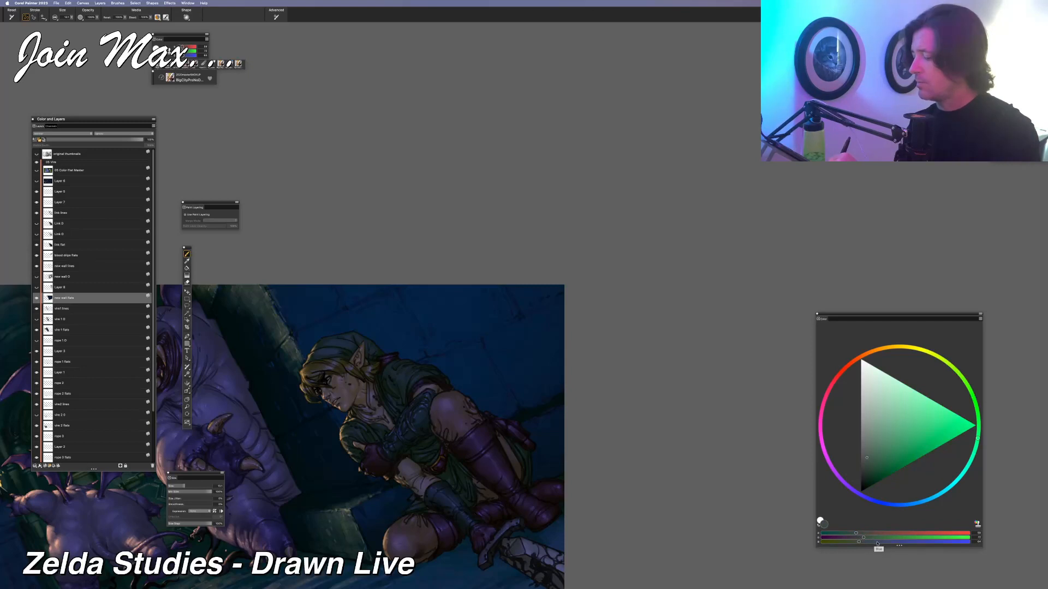
{"action": "left_click", "coordinate": [878, 542]}
{"action": "left_click", "coordinate": [895, 542]}
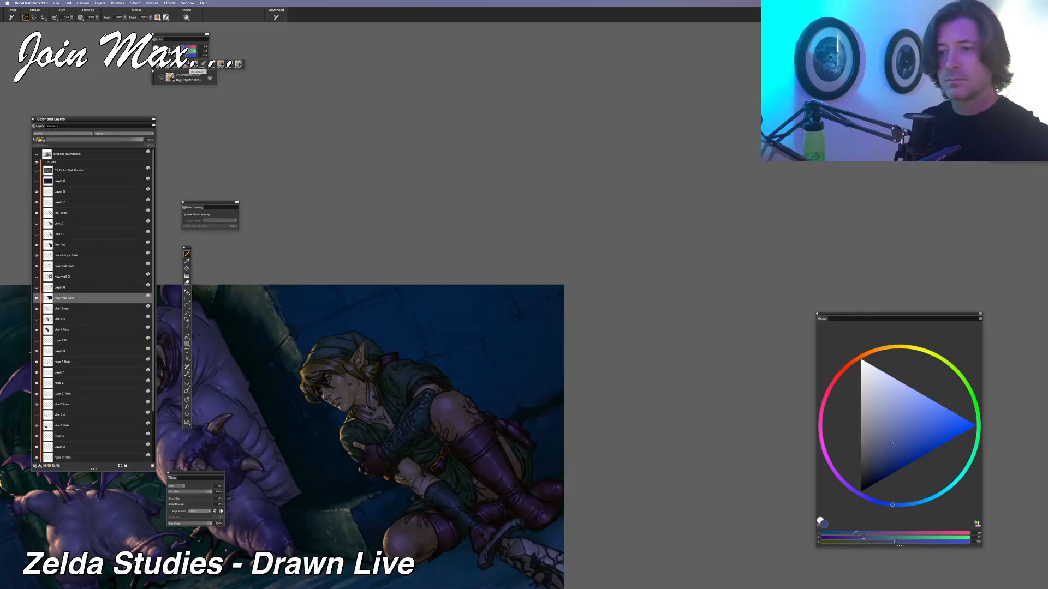
Try airbrushing the muted blue onto the wall behind Link using the shadow selection as a mask, and judge it at several zoom levels
{"action": "left_click", "coordinate": [193, 64]}
{"action": "left_click_drag", "start_coordinate": [71, 17], "coordinate": [87, 19]}
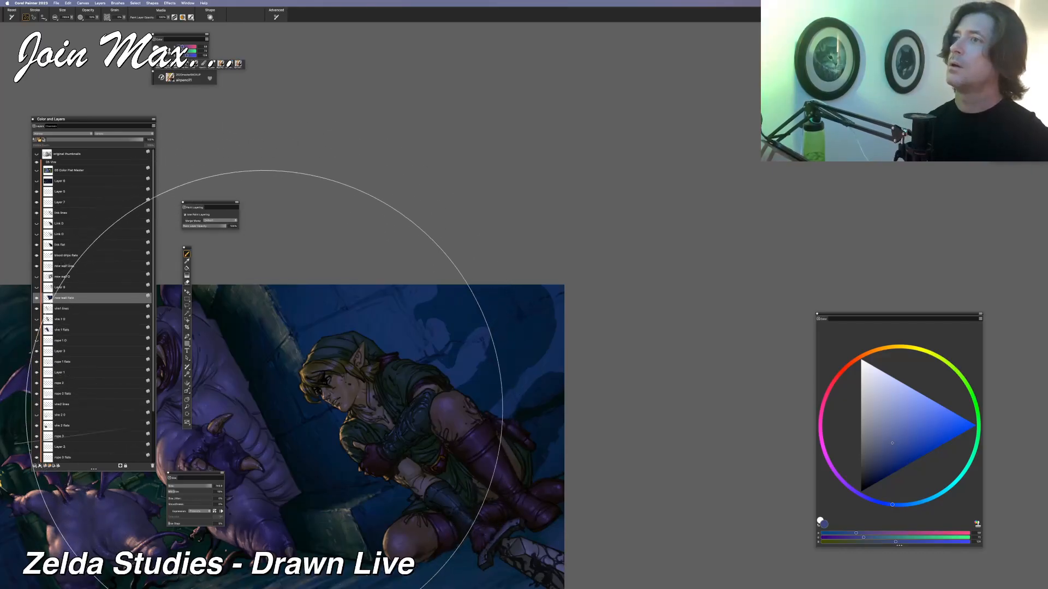
{"action": "key", "text": "super+equal"}
{"action": "key", "text": "super+equal"}
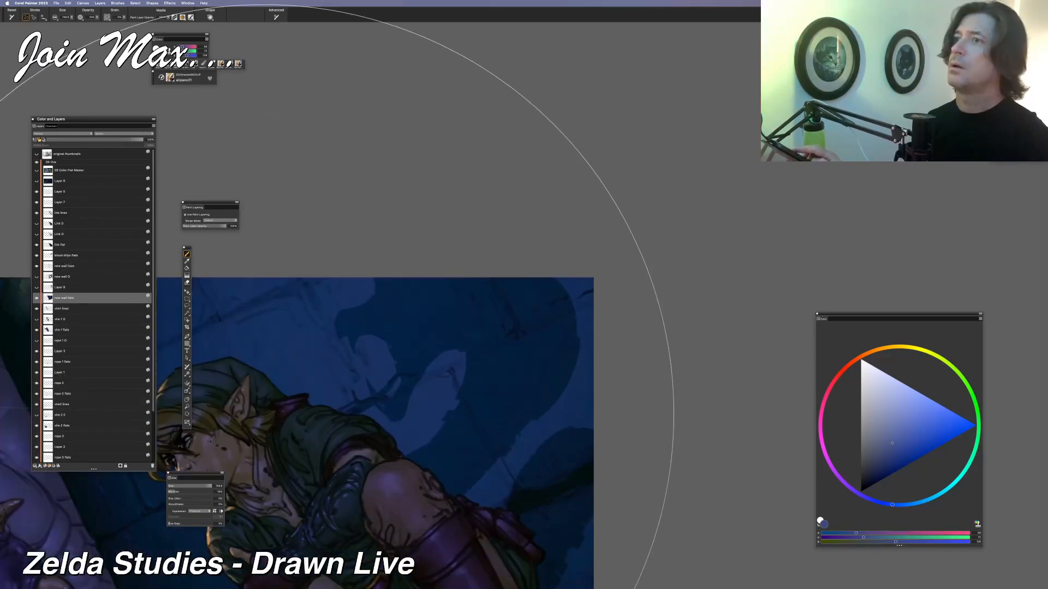
{"action": "key", "text": "super+minus"}
{"action": "key", "text": "super+minus"}
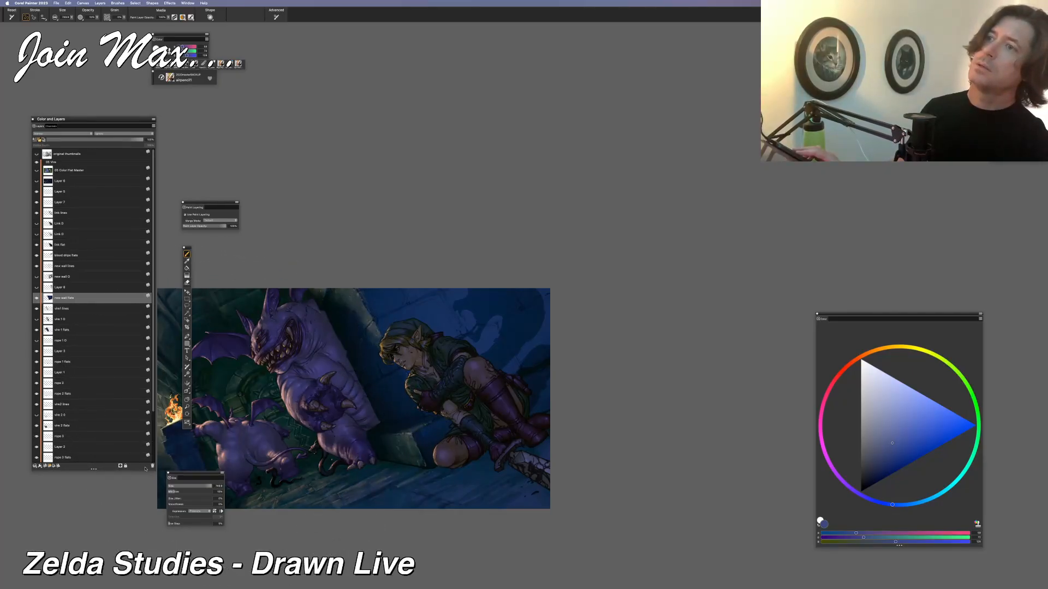
{"action": "key", "text": "super+equal"}
{"action": "key", "text": "super+equal"}
{"action": "key", "text": "super+equal"}
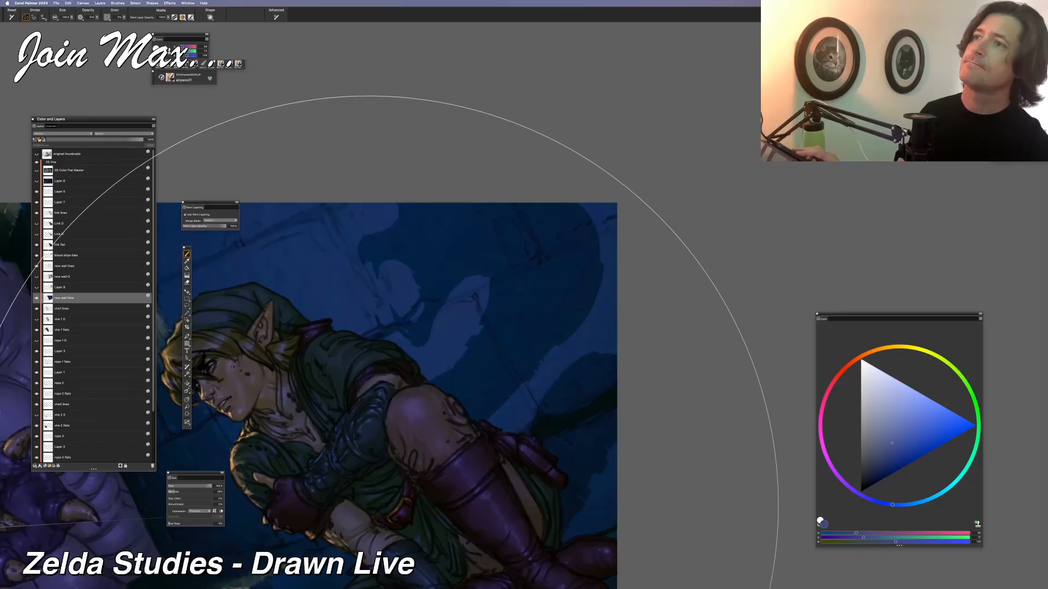
{"action": "scroll", "coordinate": [389, 484], "scroll_direction": "down", "scroll_amount": 5}
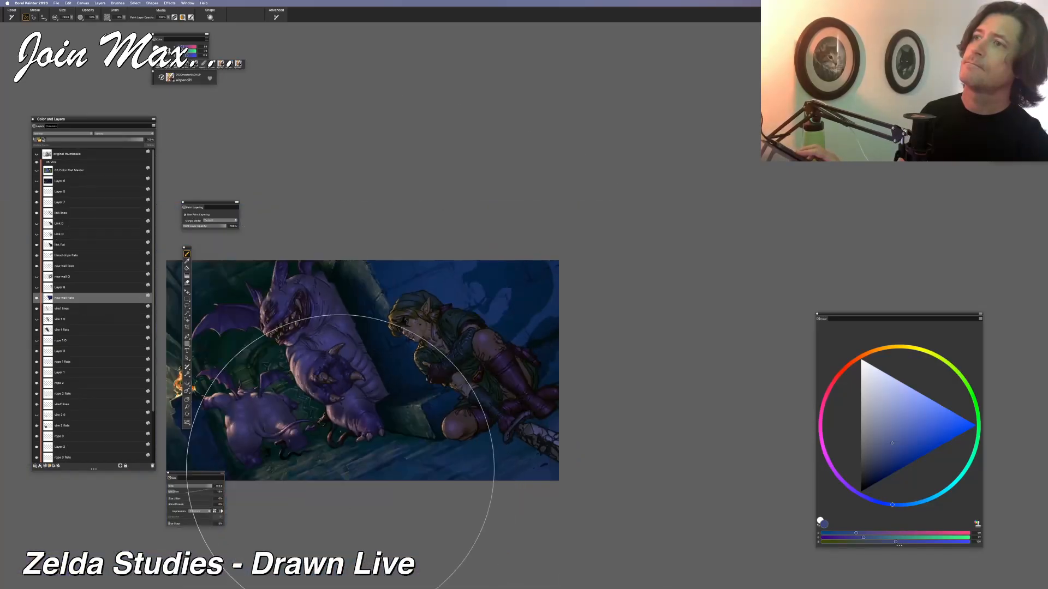
{"action": "scroll", "coordinate": [355, 531], "scroll_direction": "down", "scroll_amount": 3}
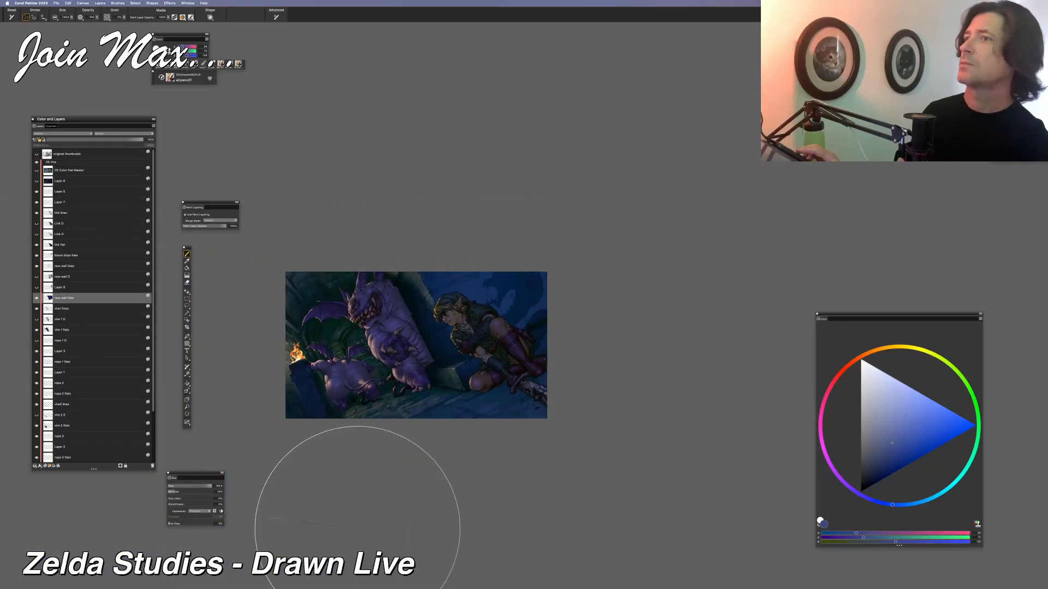
Show the grey shadow layer, then rotate the shadow shape counter-clockwise and shrink it to fit on the wall behind Link
{"action": "scroll", "coordinate": [357, 528], "scroll_direction": "up", "scroll_amount": 6}
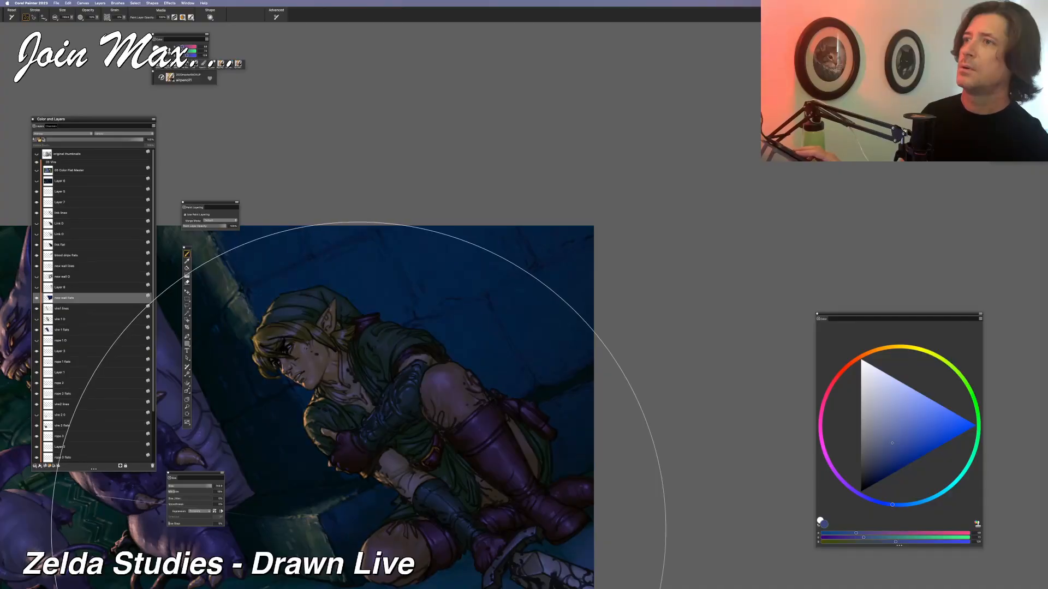
{"action": "scroll", "coordinate": [360, 531], "scroll_direction": "down", "scroll_amount": 2}
{"action": "scroll", "coordinate": [360, 531], "scroll_direction": "up", "scroll_amount": 2}
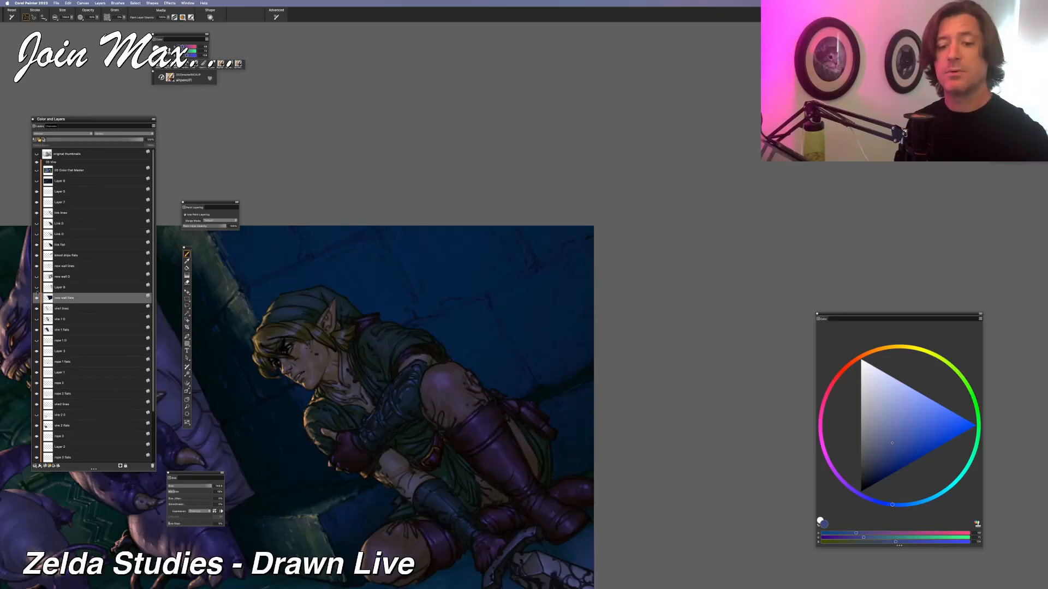
{"action": "left_click", "coordinate": [37, 288]}
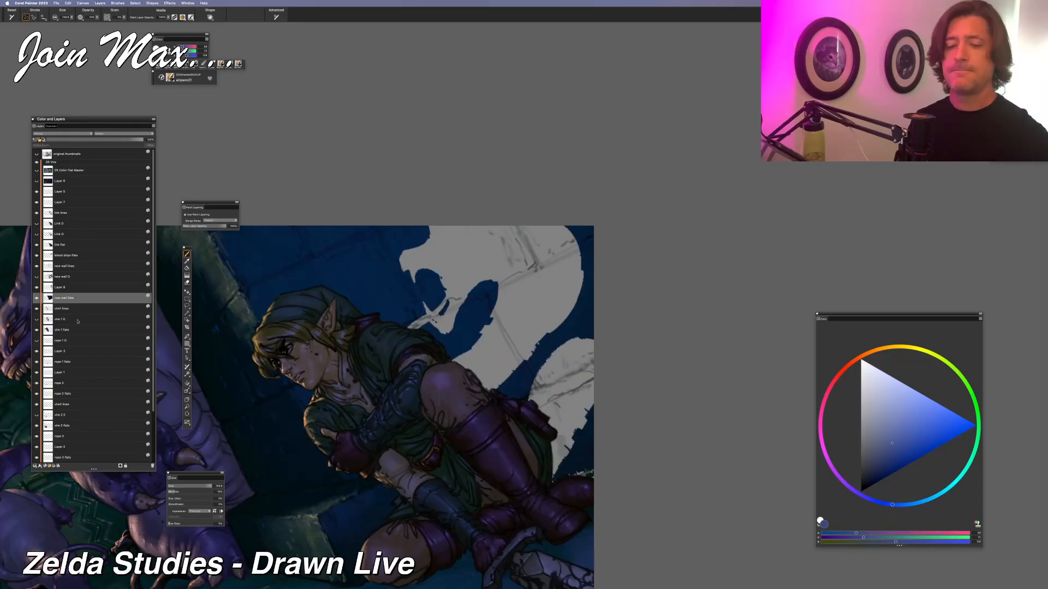
{"action": "key", "text": "r"}
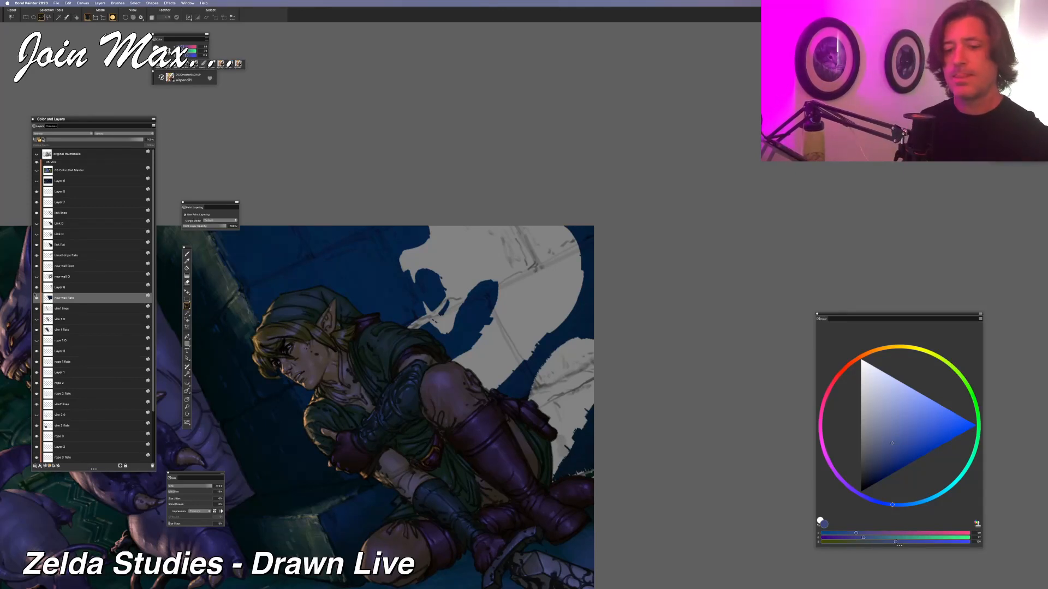
{"action": "left_click", "coordinate": [65, 291]}
{"action": "key", "text": "super+alt+t"}
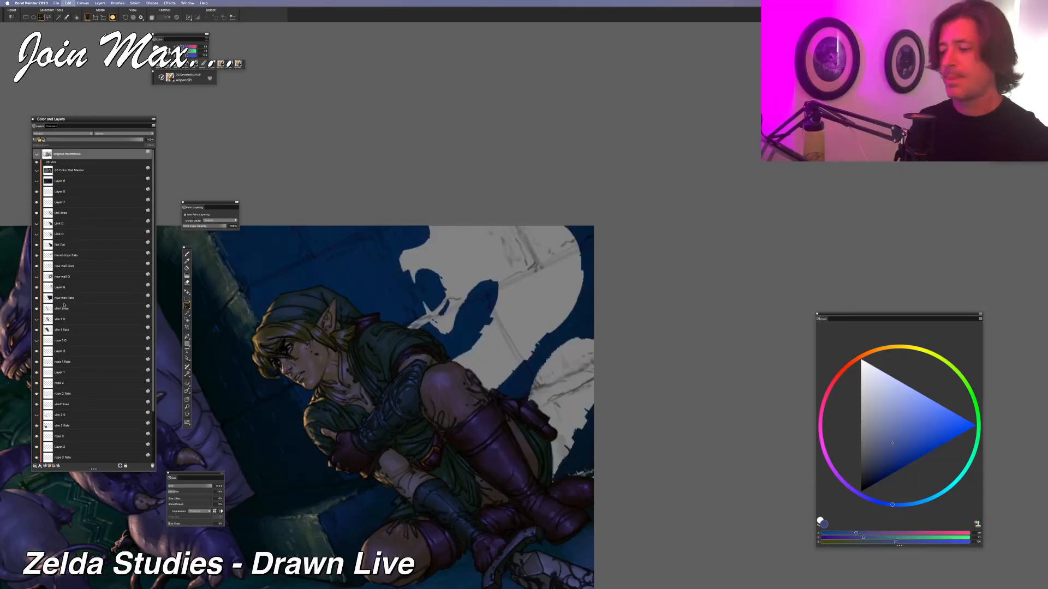
{"action": "left_click_drag", "start_coordinate": [392, 227], "coordinate": [431, 273]}
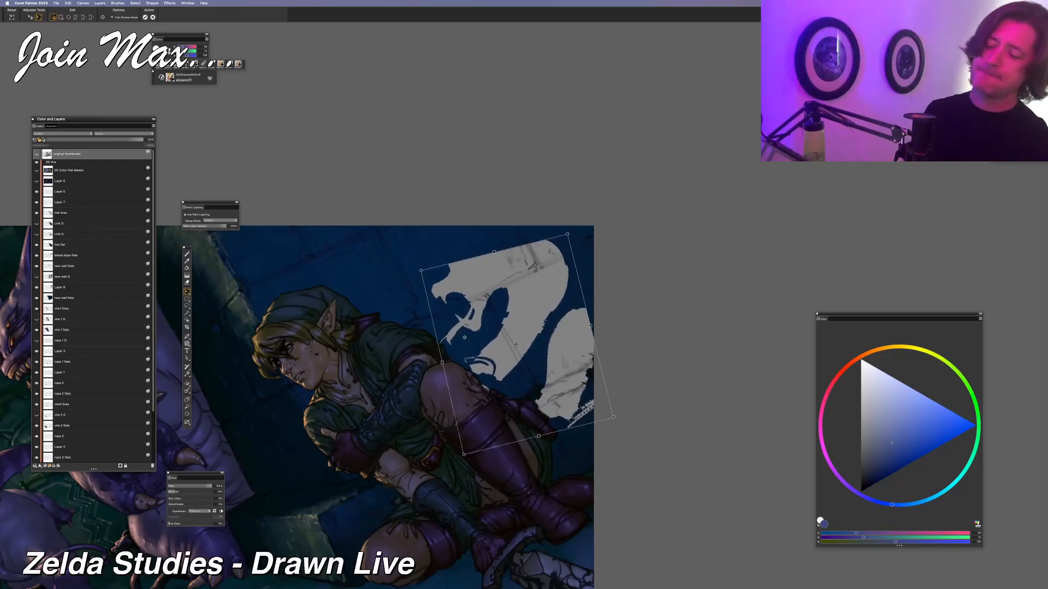
{"action": "key", "text": "Return"}
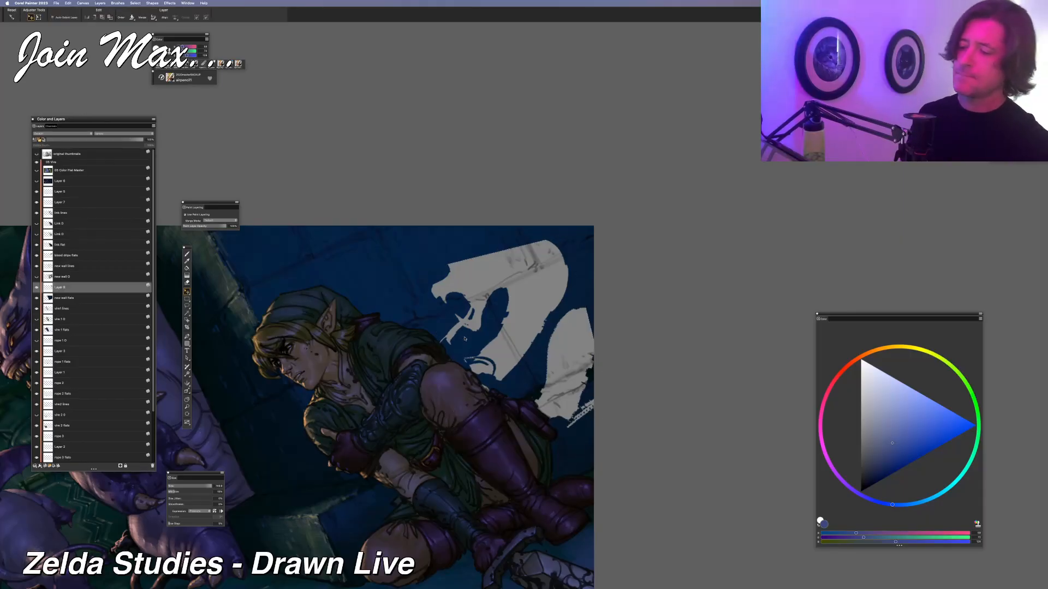
Lasso a rounded crown over the cut-off top of the shadow monster's head and fill it with the shadow's sampled grey
{"action": "key", "text": "l"}
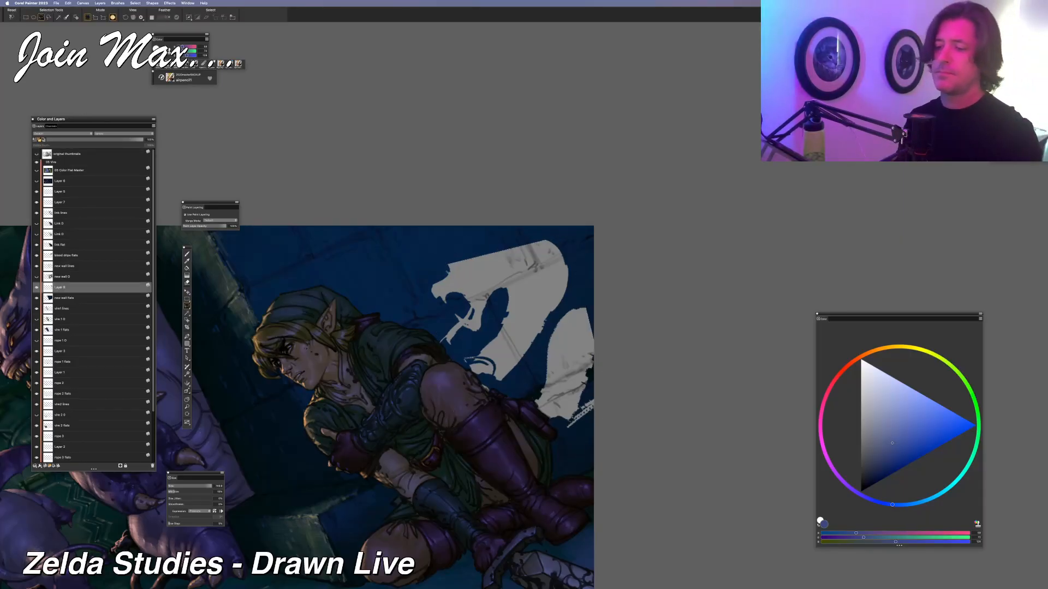
{"action": "left_click_drag", "start_coordinate": [495, 220], "coordinate": [494, 224]}
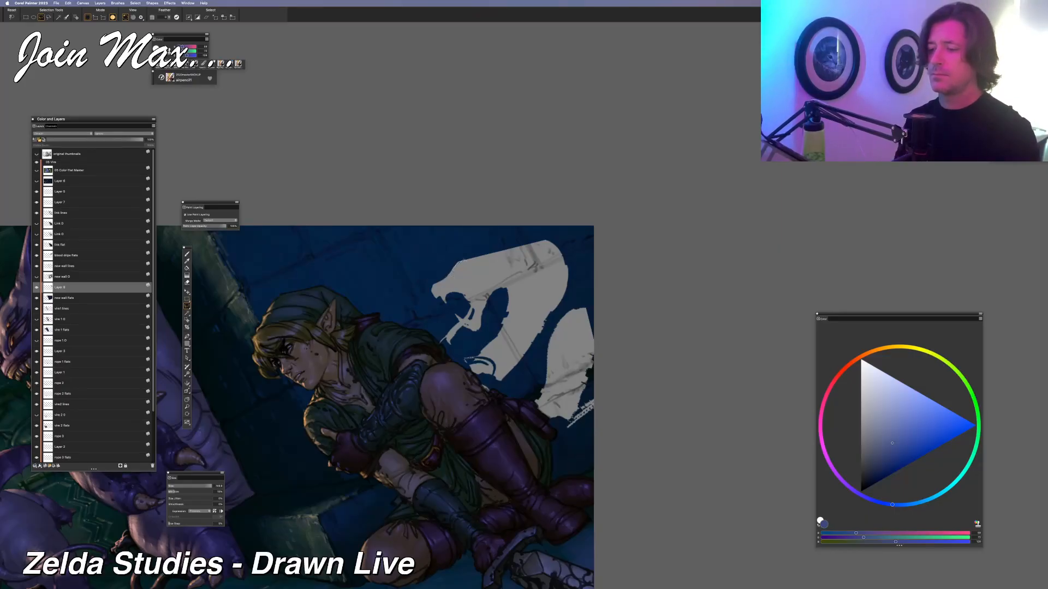
{"action": "mouse_move", "coordinate": [469, 253]}
{"action": "left_mouse_down"}
{"action": "mouse_move", "coordinate": [518, 232]}
{"action": "mouse_move", "coordinate": [567, 251]}
{"action": "mouse_move", "coordinate": [562, 284]}
{"action": "mouse_move", "coordinate": [538, 313]}
{"action": "mouse_move", "coordinate": [507, 274]}
{"action": "left_mouse_up"}
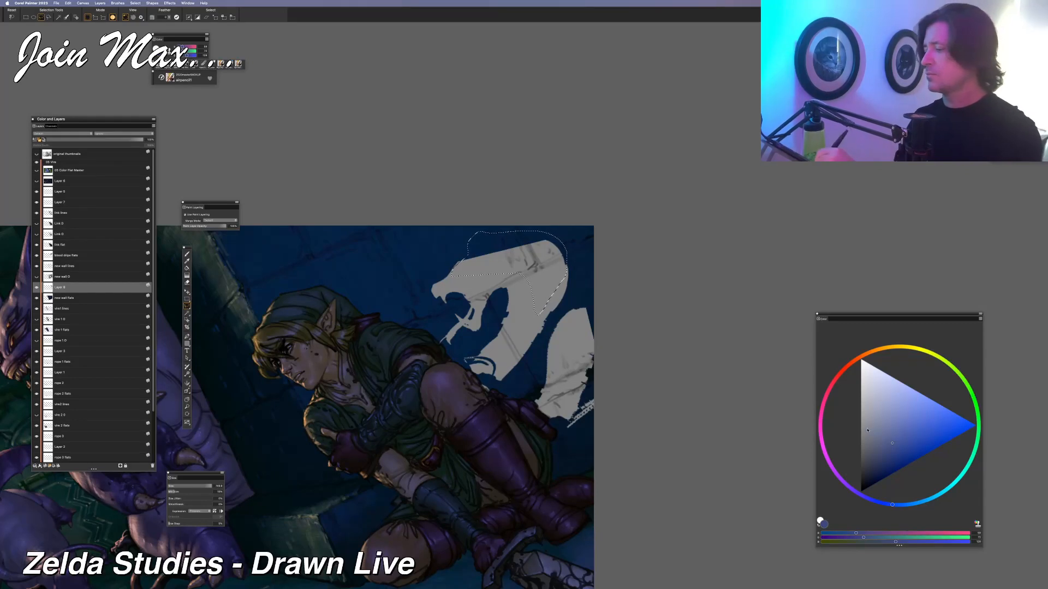
{"action": "left_click", "coordinate": [187, 261]}
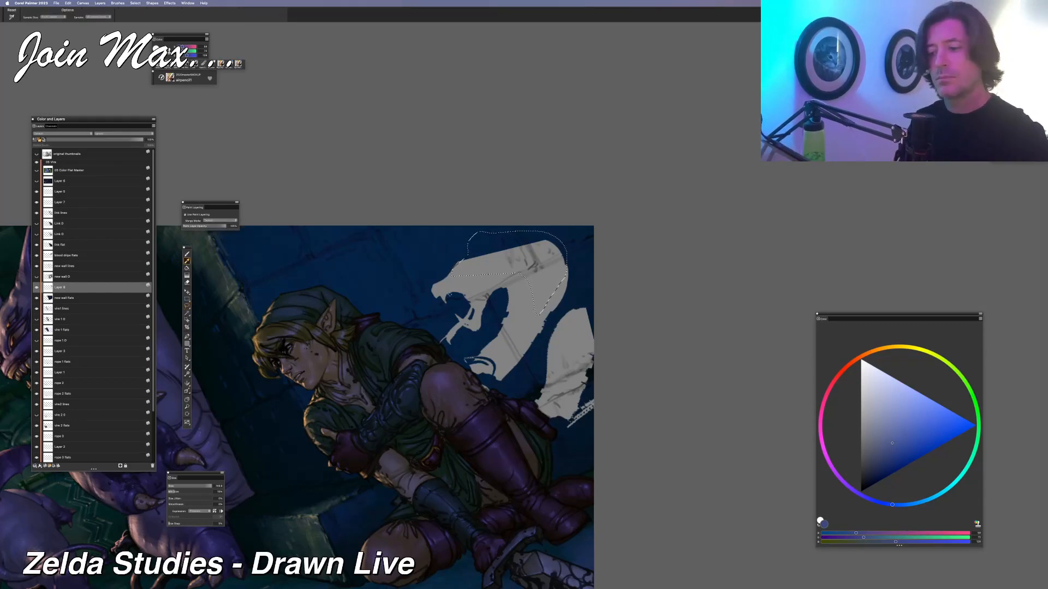
{"action": "left_click", "coordinate": [456, 285]}
{"action": "key", "text": "super+f"}
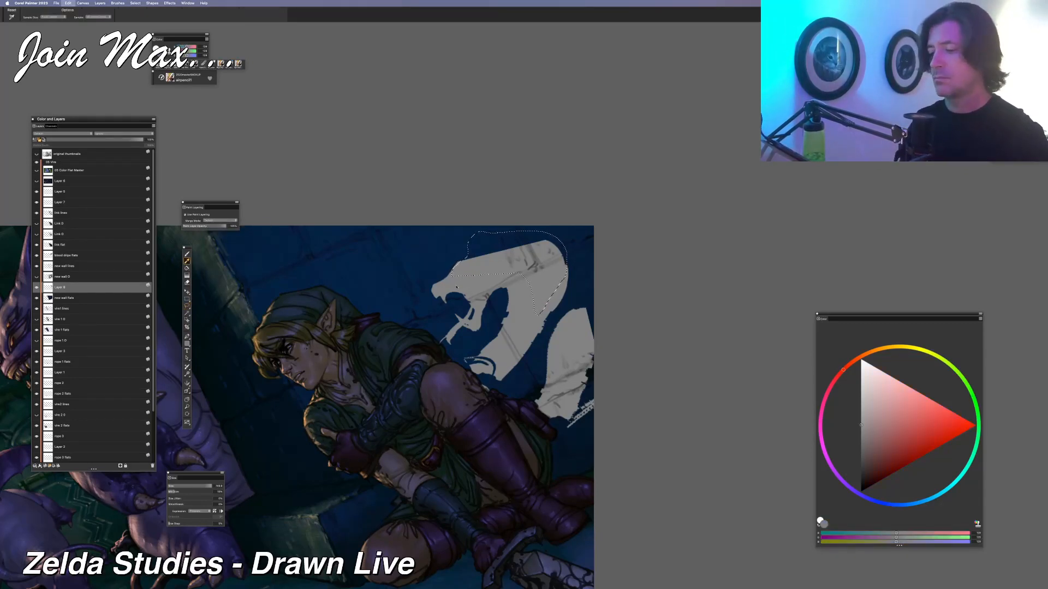
{"action": "key", "text": "Return"}
{"action": "key", "text": "super+d"}
{"action": "key", "text": "l"}
{"action": "key", "text": "b"}
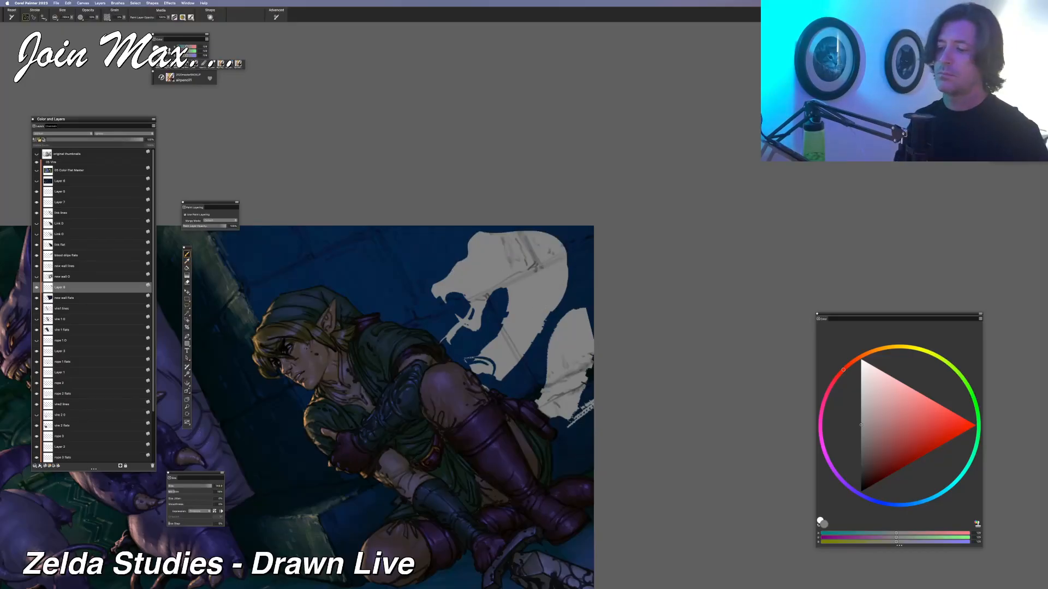
Lasso and delete stray bits around the shadow monster's jaws to sharpen the silhouette of its open mouth
{"action": "key", "text": "l"}
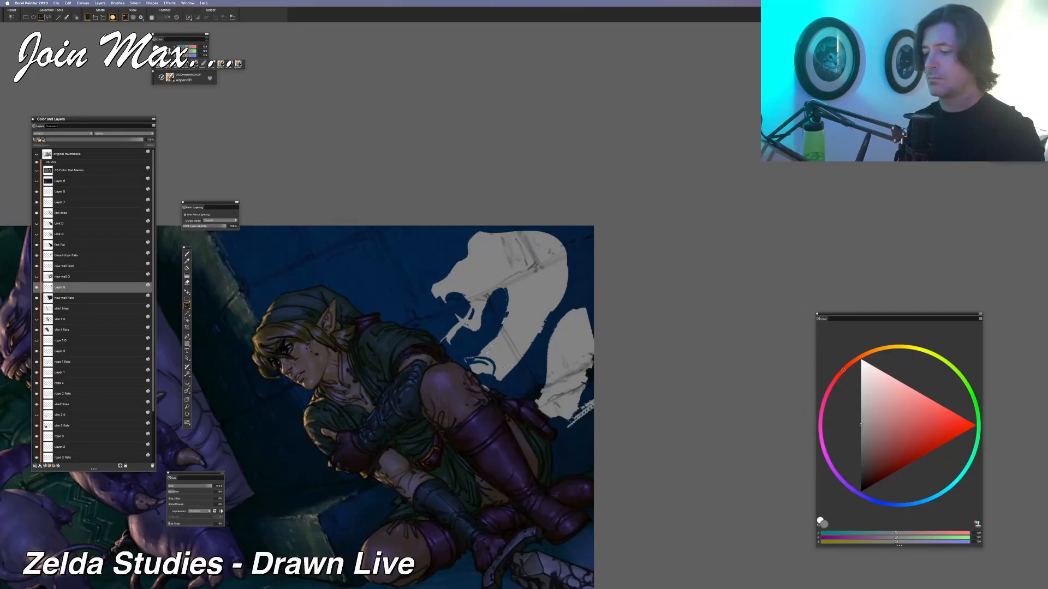
{"action": "left_click_drag", "start_coordinate": [562, 271], "coordinate": [500, 287]}
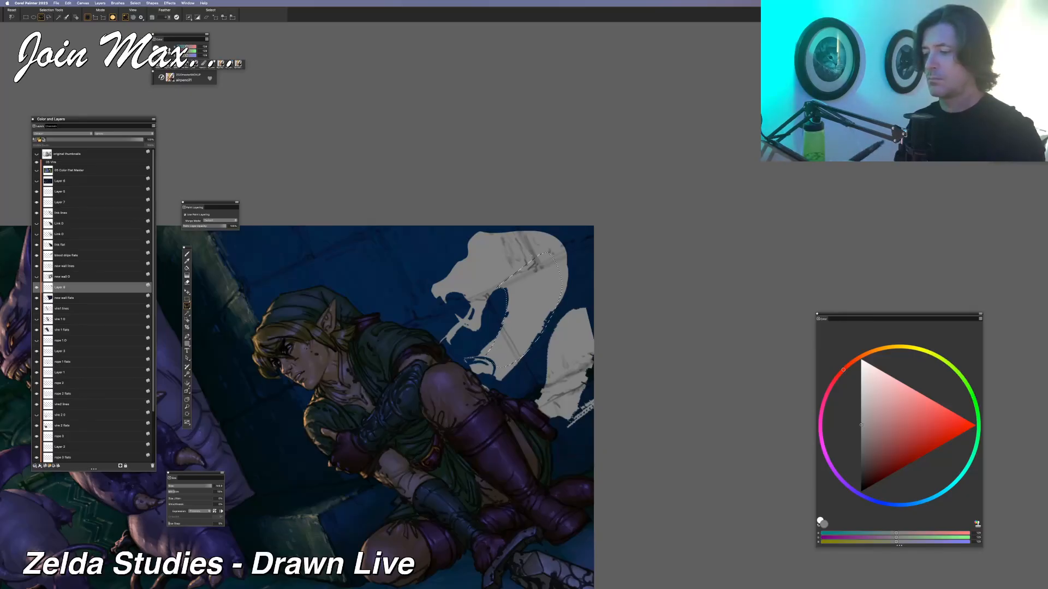
{"action": "key", "text": "super+d"}
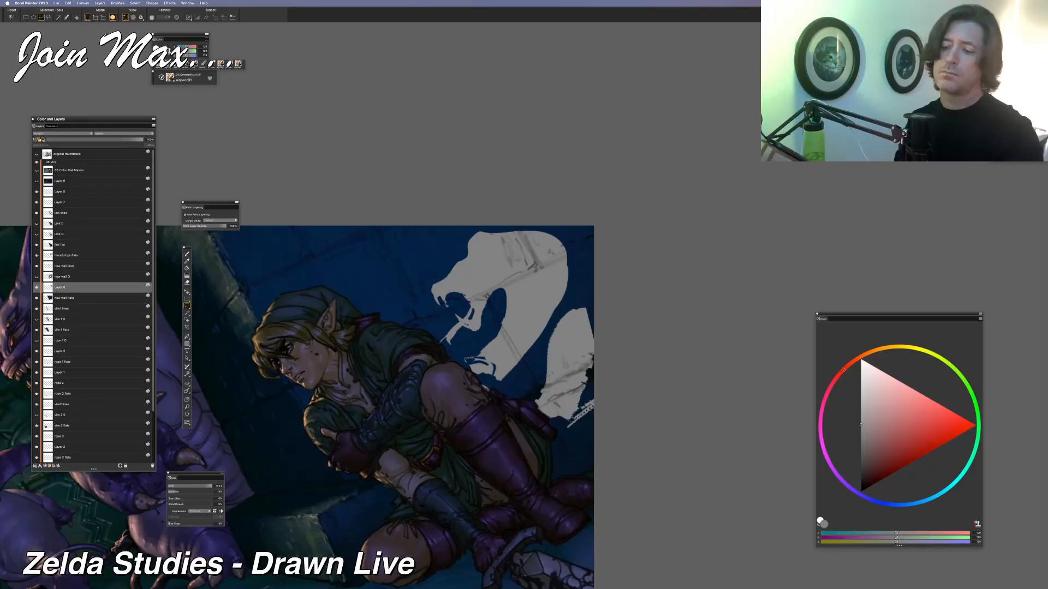
{"action": "left_click_drag", "start_coordinate": [454, 330], "coordinate": [447, 346]}
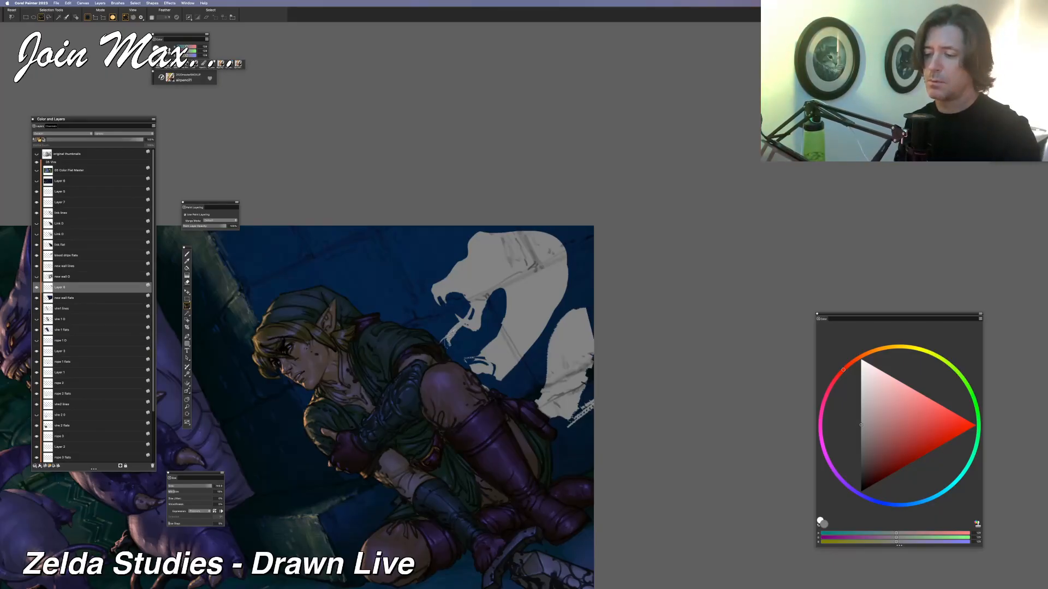
{"action": "key", "text": "Delete"}
{"action": "key", "text": "super+d"}
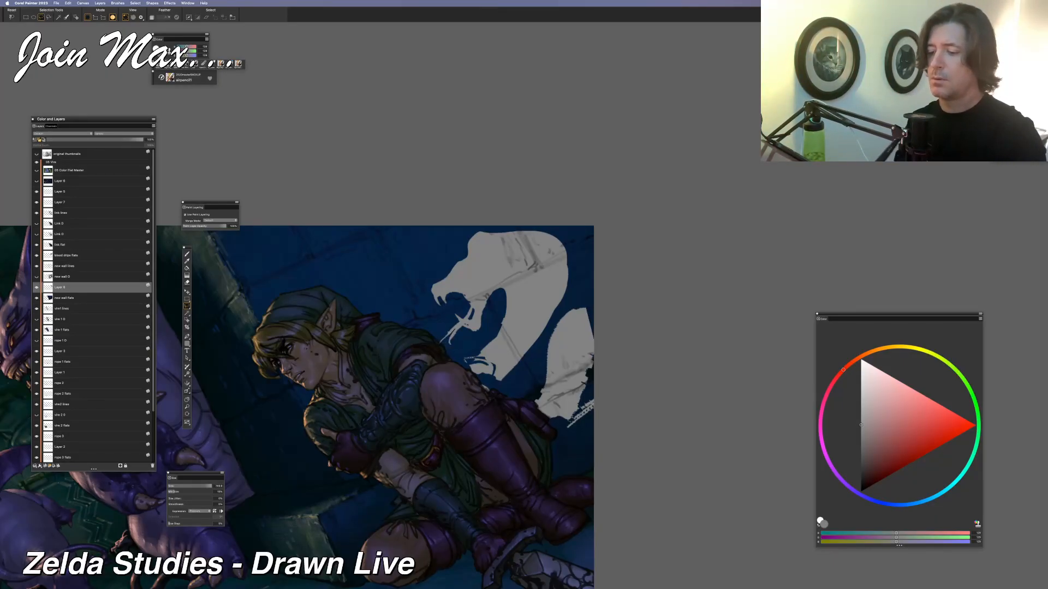
{"action": "left_click_drag", "start_coordinate": [433, 341], "coordinate": [448, 326]}
{"action": "key", "text": "Delete"}
{"action": "key", "text": "super+d"}
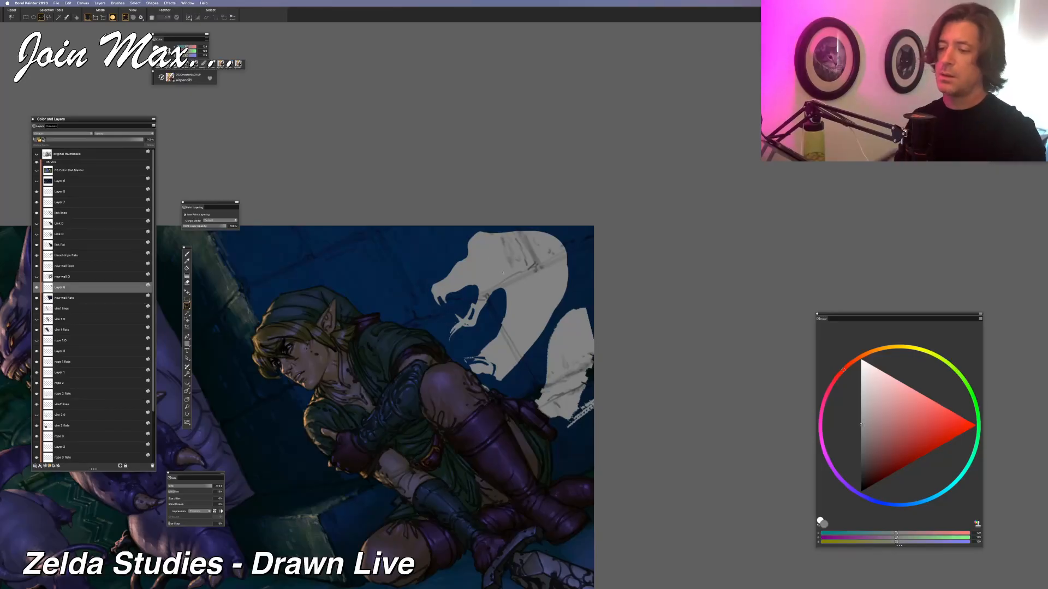
Trim the inner curve of the shadow monster's neck and its ragged lower end by deleting lassoed areas
{"action": "key", "text": "b"}
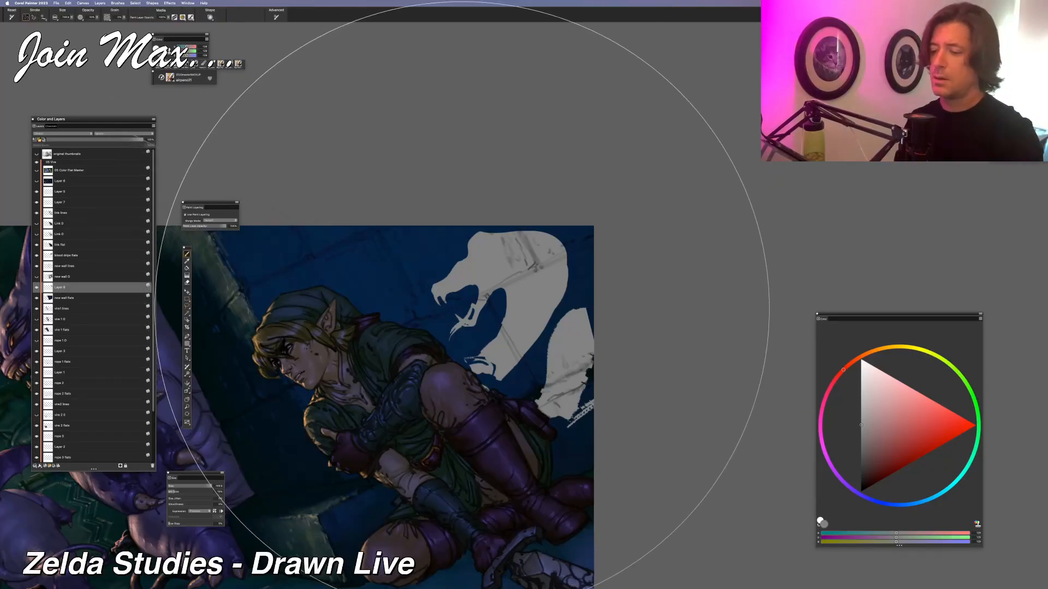
{"action": "key", "text": "r"}
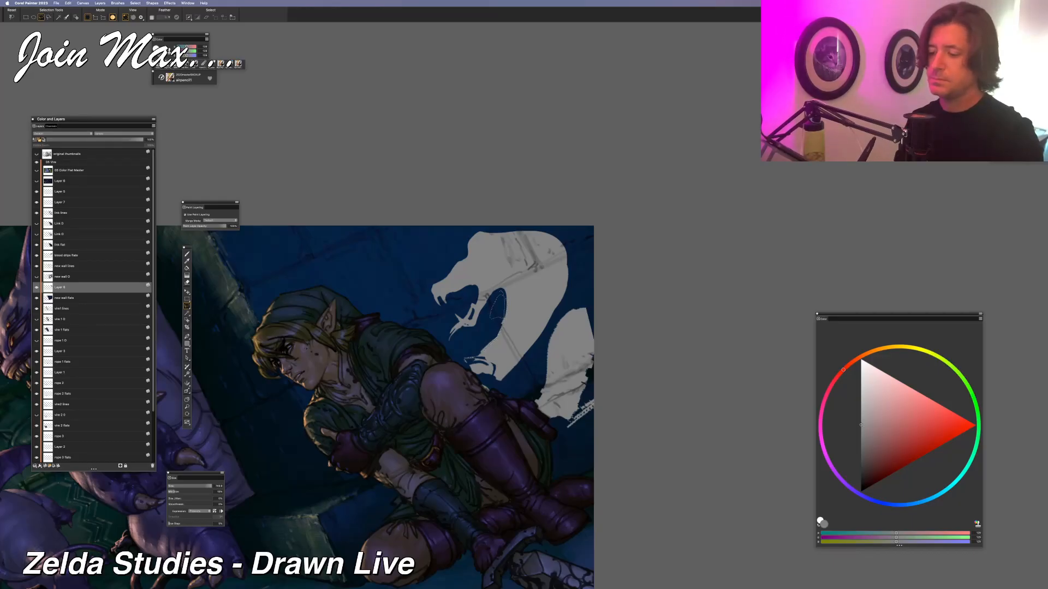
{"action": "left_click_drag", "start_coordinate": [436, 386], "coordinate": [489, 321]}
{"action": "key", "text": "BackSpace"}
{"action": "key", "text": "super+d"}
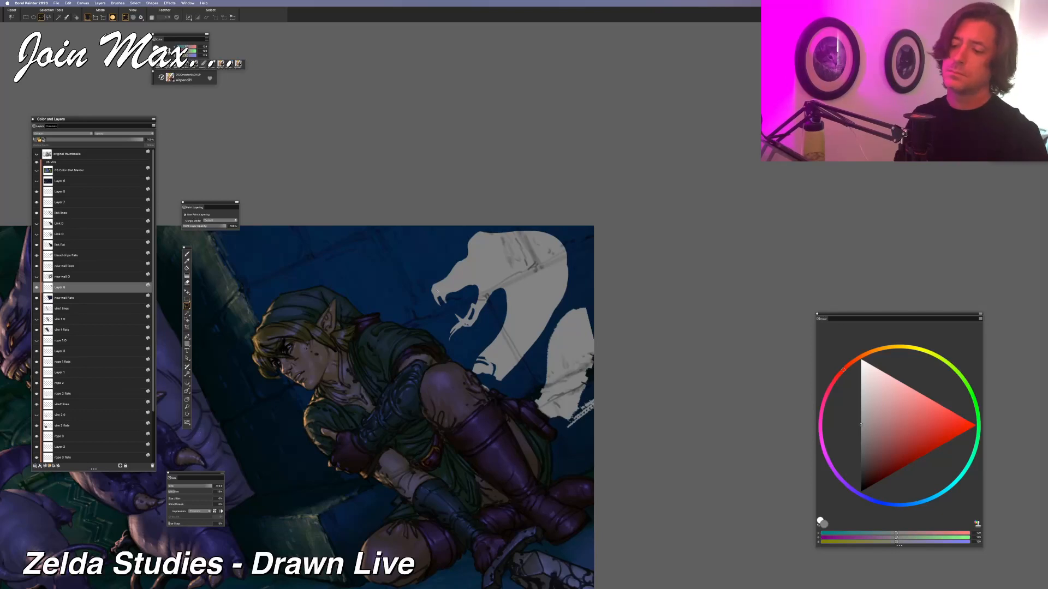
{"action": "key", "text": "super+z"}
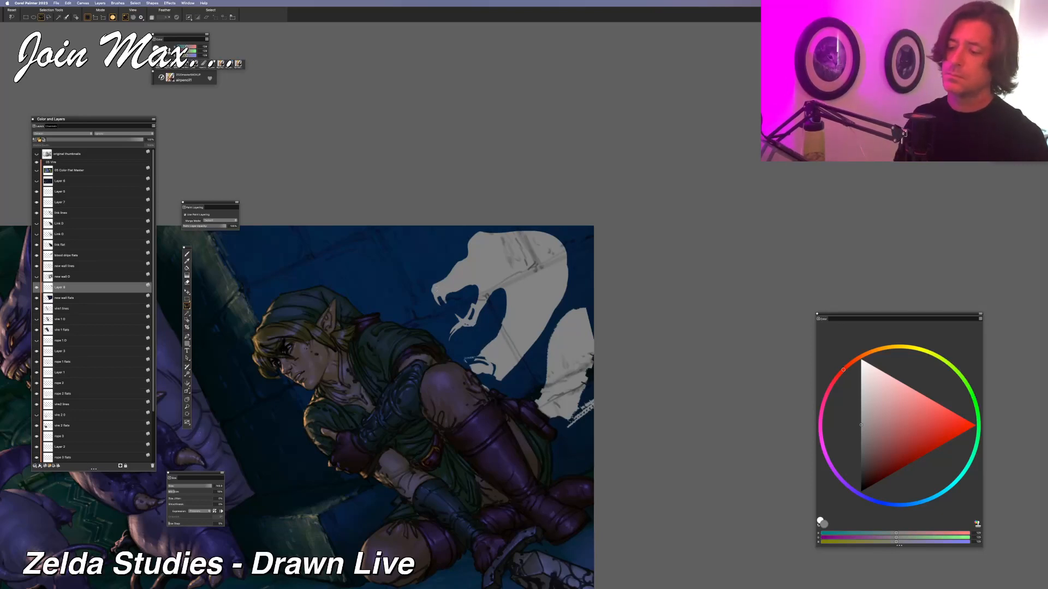
{"action": "mouse_move", "coordinate": [463, 387]}
{"action": "left_mouse_down"}
{"action": "mouse_move", "coordinate": [462, 354]}
{"action": "mouse_move", "coordinate": [501, 300]}
{"action": "mouse_move", "coordinate": [484, 351]}
{"action": "left_mouse_up"}
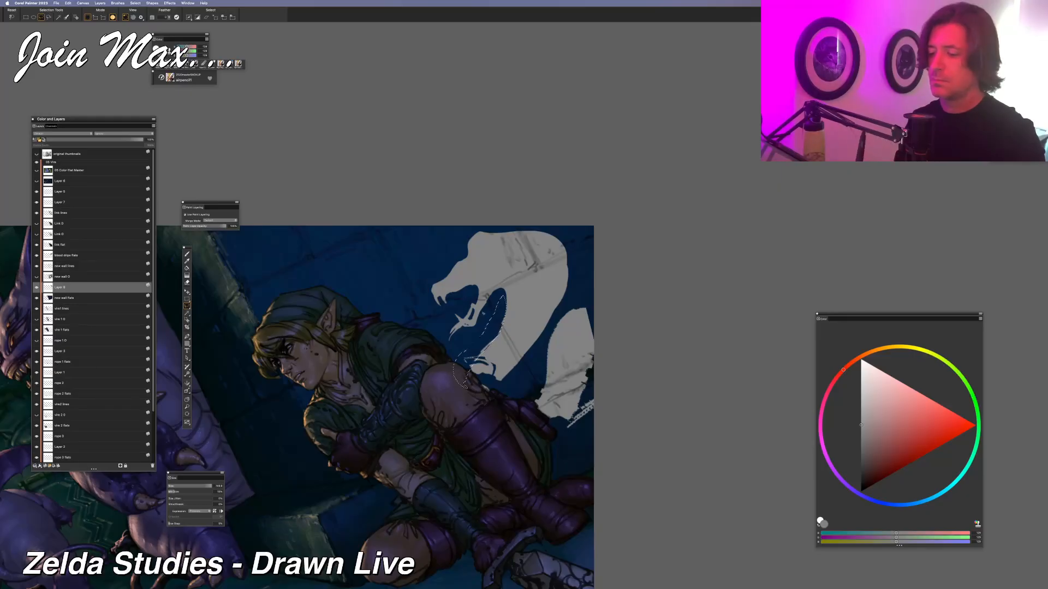
{"action": "key", "text": "BackSpace"}
{"action": "key", "text": "super+d"}
{"action": "key", "text": "b"}
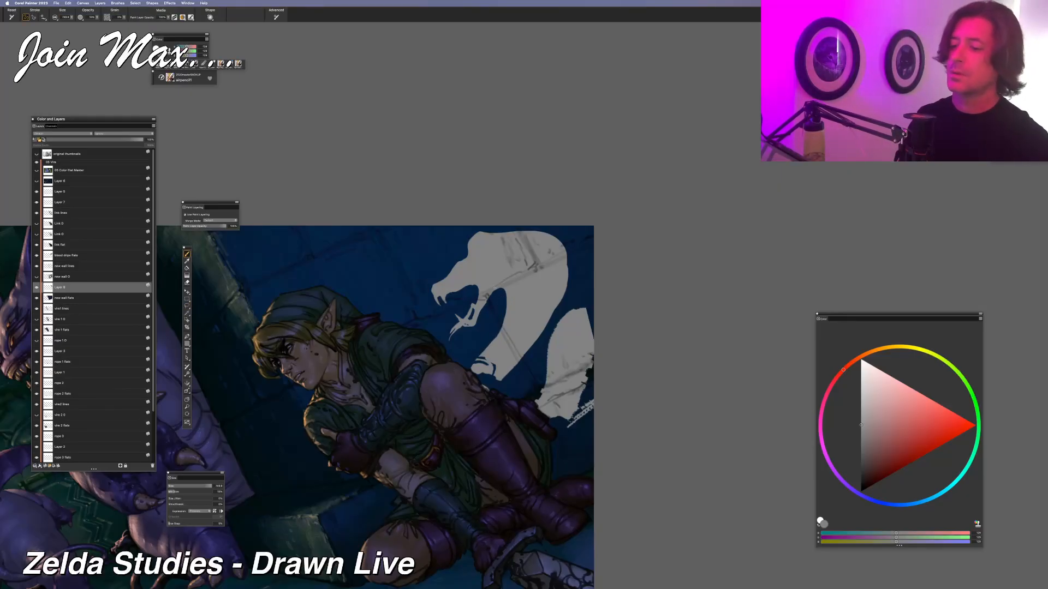
Free-transform the shadow monster, trying it larger before scaling it back and settling it slightly lower on the wall behind Link
{"action": "key", "text": "super+t"}
{"action": "left_click_drag", "start_coordinate": [517, 232], "coordinate": [504, 237]}
{"action": "left_click_drag", "start_coordinate": [447, 288], "coordinate": [446, 291]}
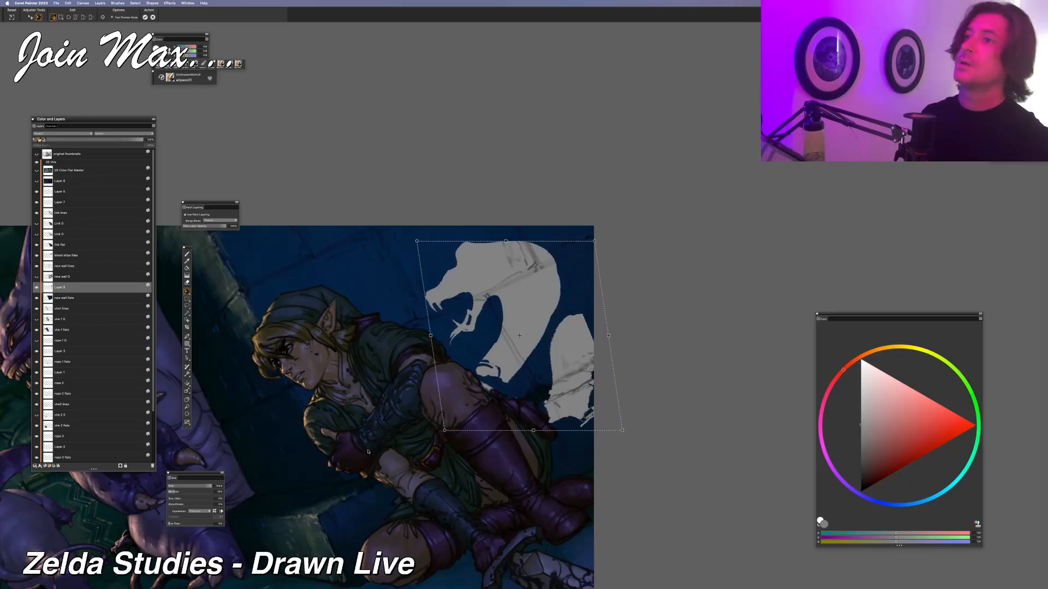
{"action": "left_click_drag", "start_coordinate": [417, 241], "coordinate": [376, 204]}
{"action": "left_click_drag", "start_coordinate": [416, 279], "coordinate": [438, 283]}
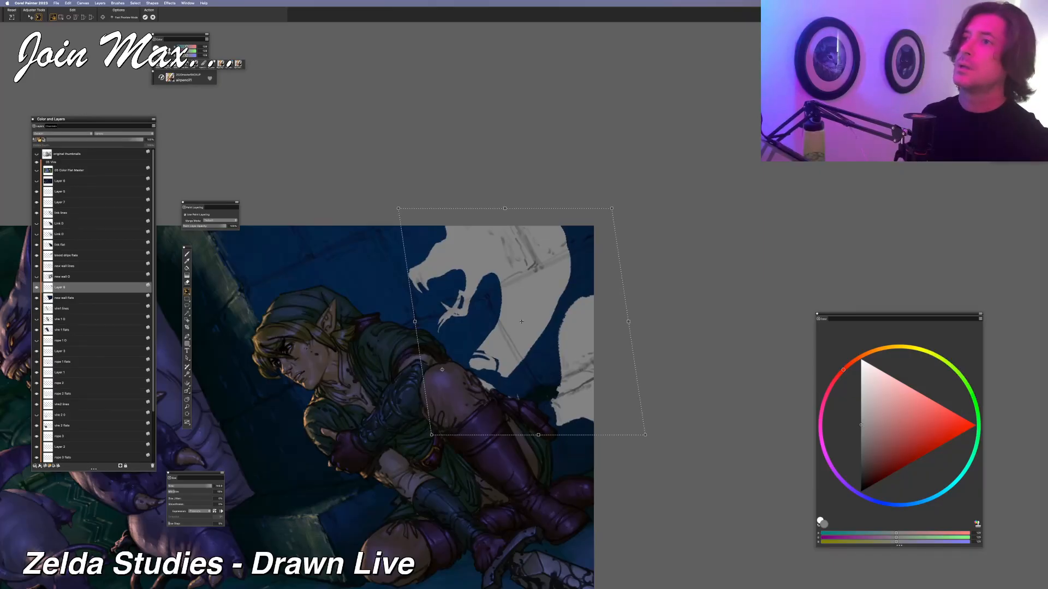
{"action": "left_click_drag", "start_coordinate": [398, 209], "coordinate": [409, 231]}
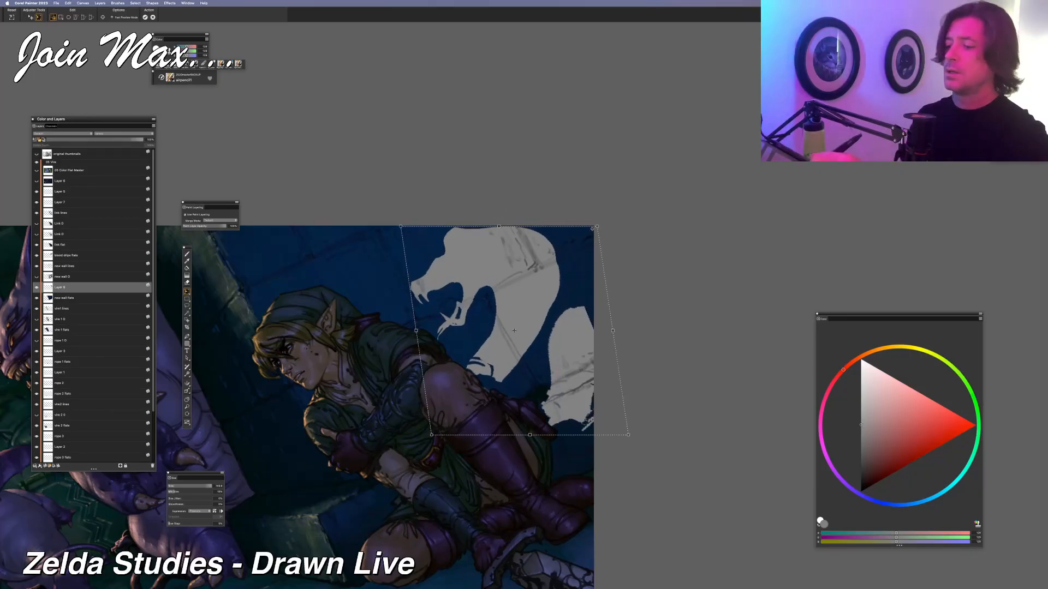
{"action": "left_click_drag", "start_coordinate": [481, 329], "coordinate": [480, 326]}
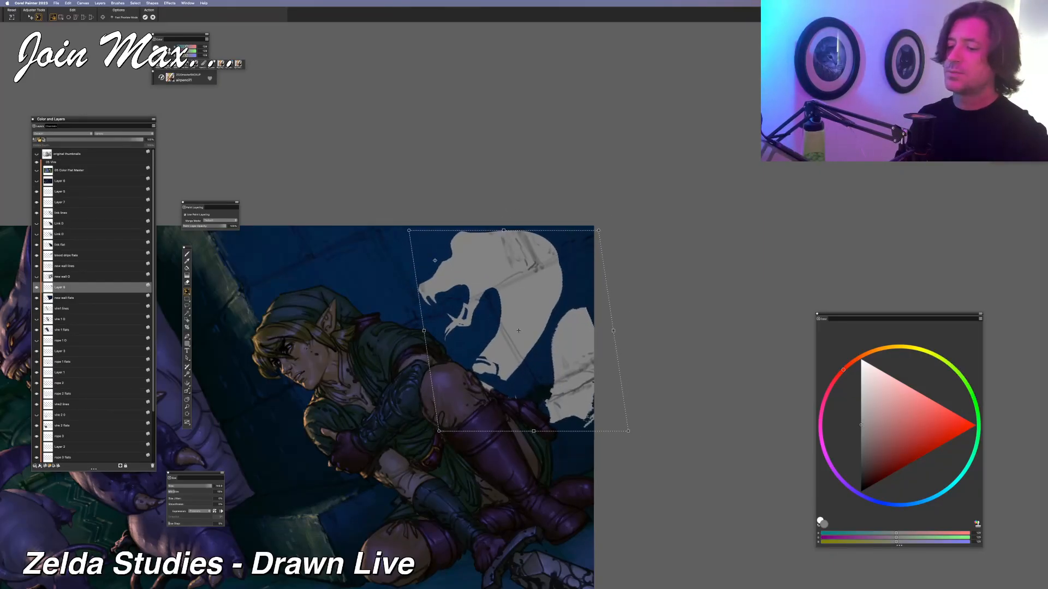
Shrink the shadow monster slightly more, nudge it into position beside Link's shoulder and commit the transform
{"action": "left_click_drag", "start_coordinate": [369, 432], "coordinate": [514, 418]}
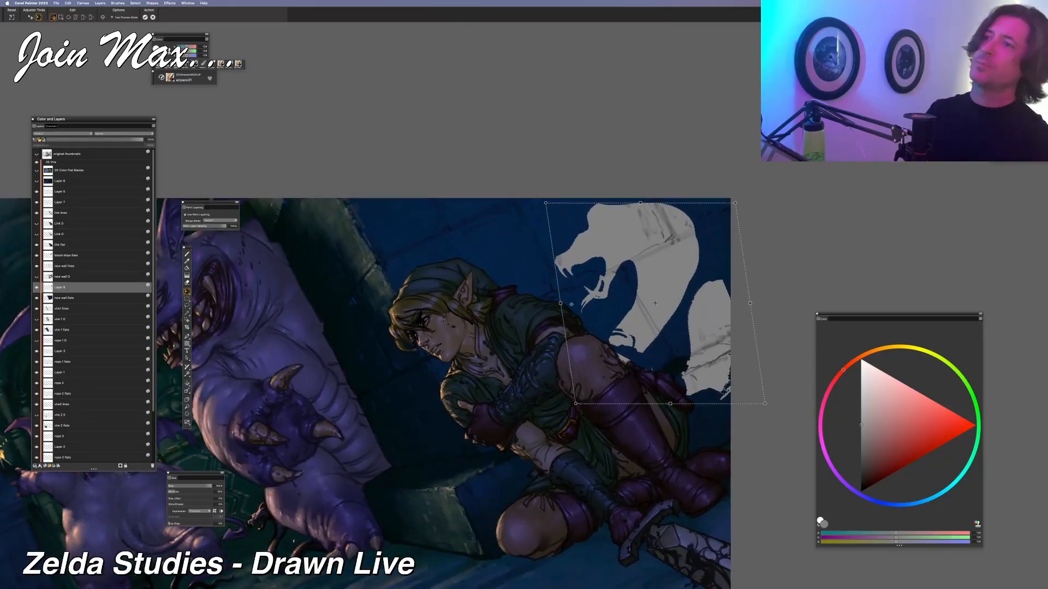
{"action": "mouse_move", "coordinate": [592, 299]}
{"action": "left_mouse_down"}
{"action": "mouse_move", "coordinate": [540, 299]}
{"action": "mouse_move", "coordinate": [590, 301]}
{"action": "left_mouse_up"}
{"action": "left_click_drag", "start_coordinate": [732, 206], "coordinate": [723, 218]}
{"action": "left_click_drag", "start_coordinate": [582, 291], "coordinate": [588, 288]}
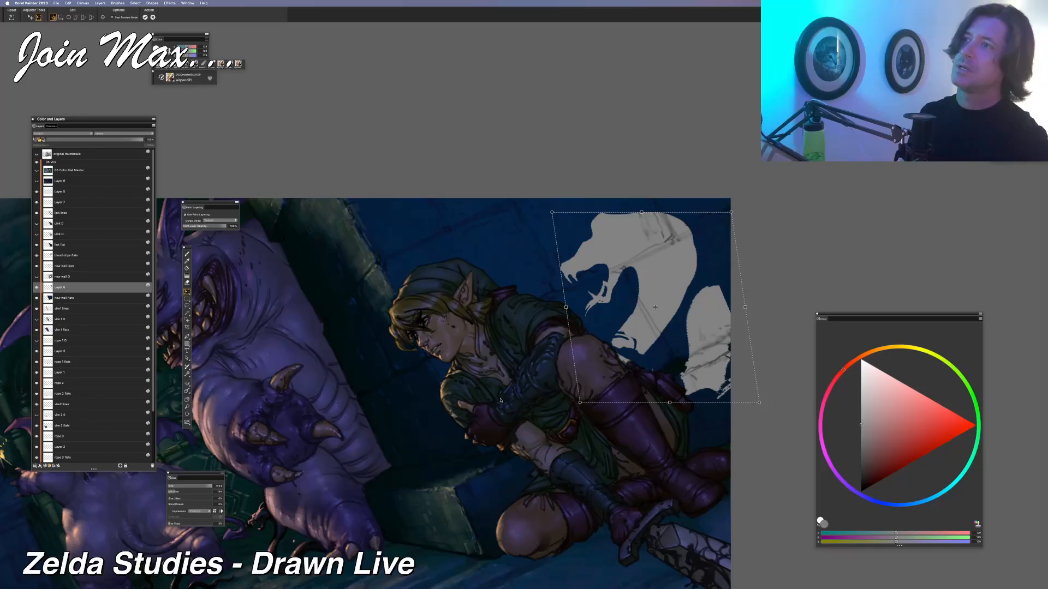
{"action": "left_click_drag", "start_coordinate": [519, 380], "coordinate": [371, 404]}
{"action": "key", "text": "b"}
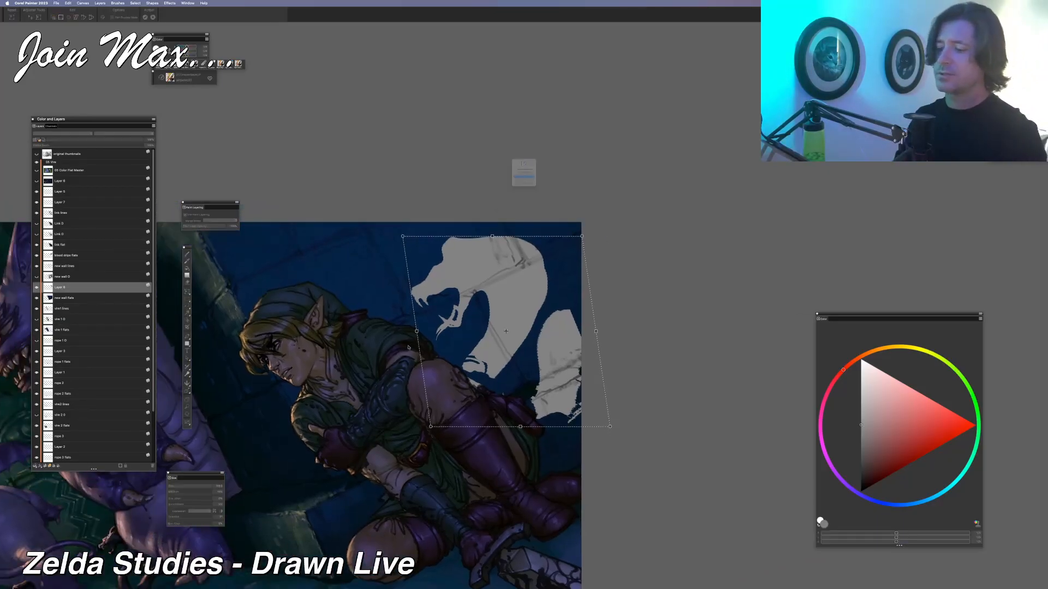
{"action": "key", "text": "Return"}
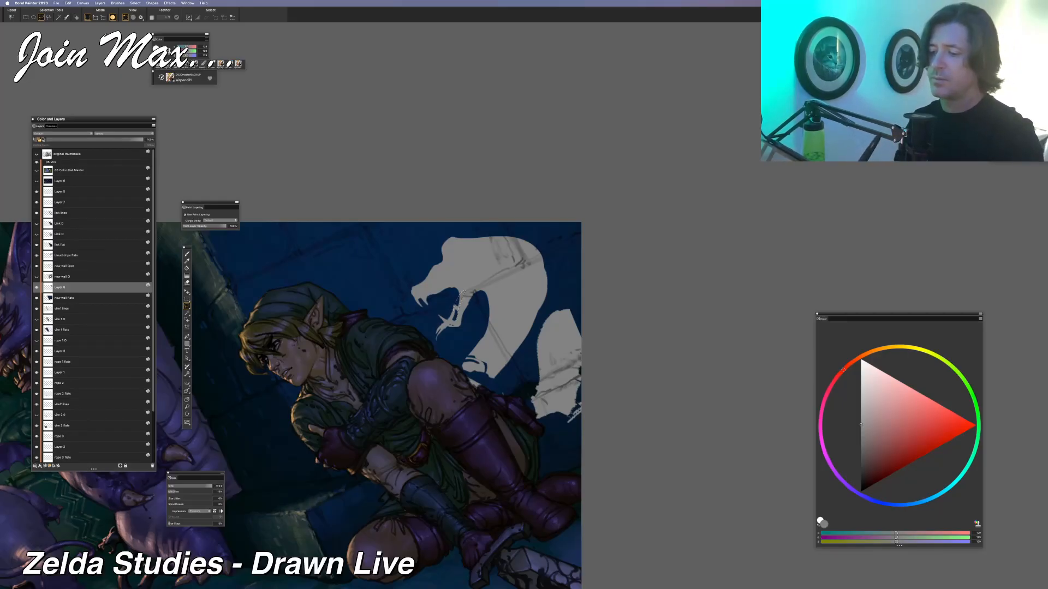
Lasso a small area along the shadow monster's lower jaw and throat, fill it with the current grey and deselect
{"action": "left_click_drag", "start_coordinate": [465, 289], "coordinate": [451, 323]}
{"action": "key", "text": "super+f"}
{"action": "key", "text": "Return"}
{"action": "key", "text": "super+d"}
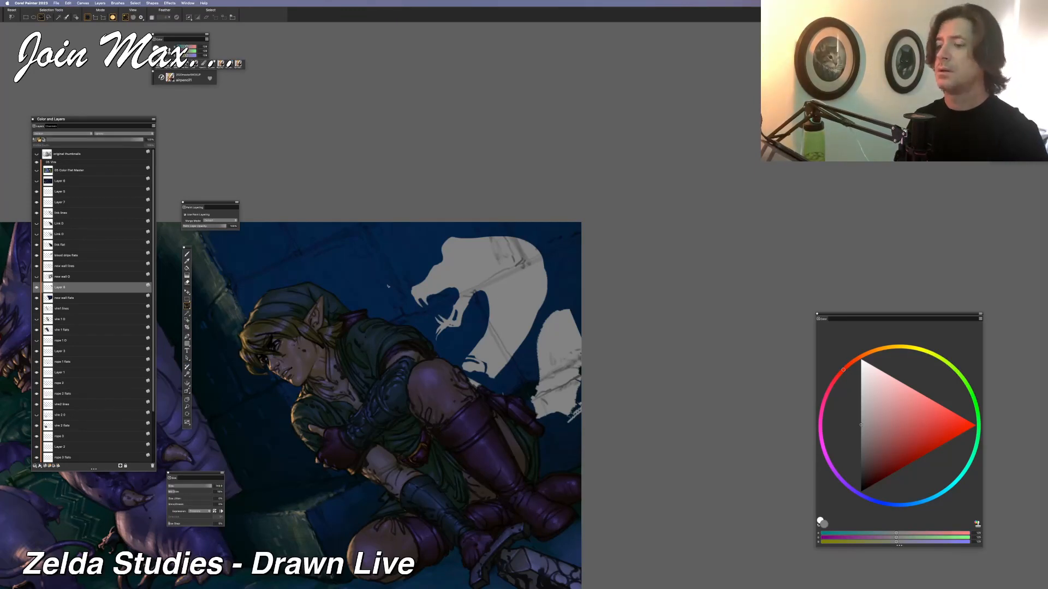
Extend the shadow monster's neck down behind Link's knee by filling lassoed areas with the current grey, smoothing its lower inner edge
{"action": "mouse_move", "coordinate": [532, 257]}
{"action": "left_mouse_down"}
{"action": "mouse_move", "coordinate": [549, 276]}
{"action": "mouse_move", "coordinate": [539, 313]}
{"action": "left_mouse_up"}
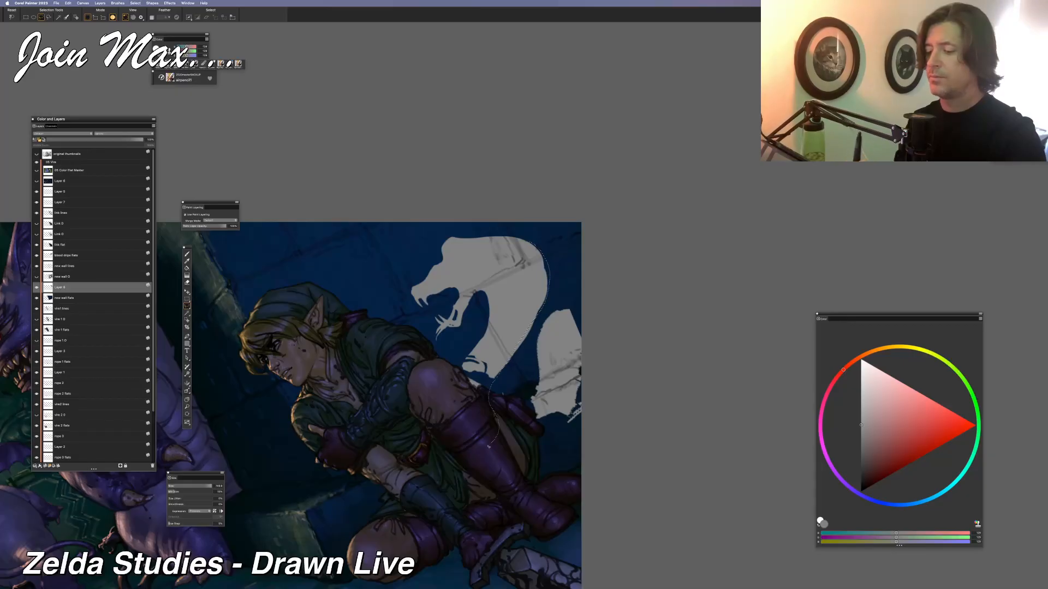
{"action": "left_click_drag", "start_coordinate": [489, 338], "coordinate": [496, 330]}
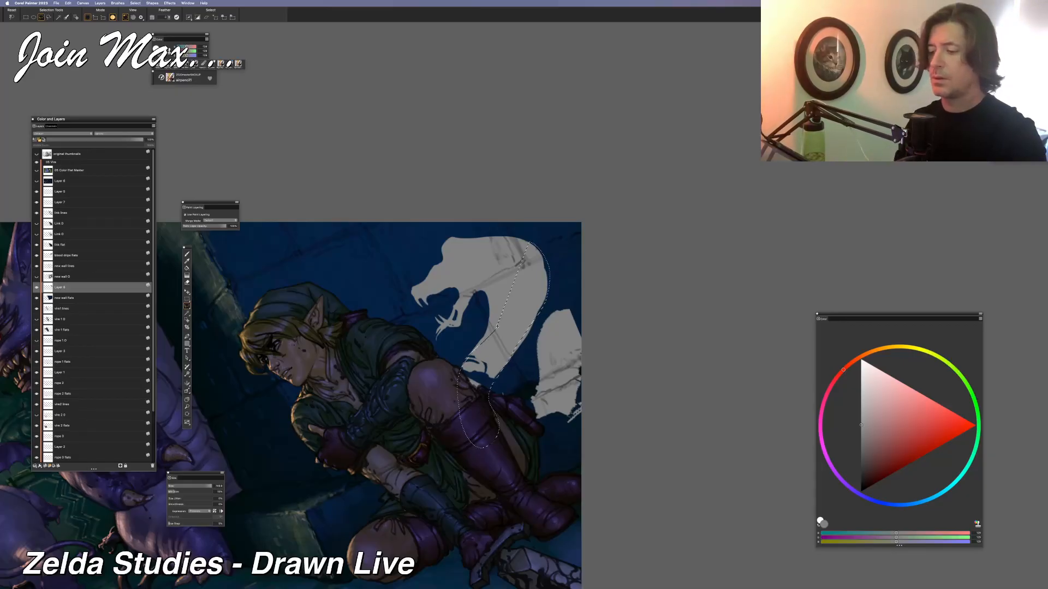
{"action": "key", "text": "super+f"}
{"action": "key", "text": "Return"}
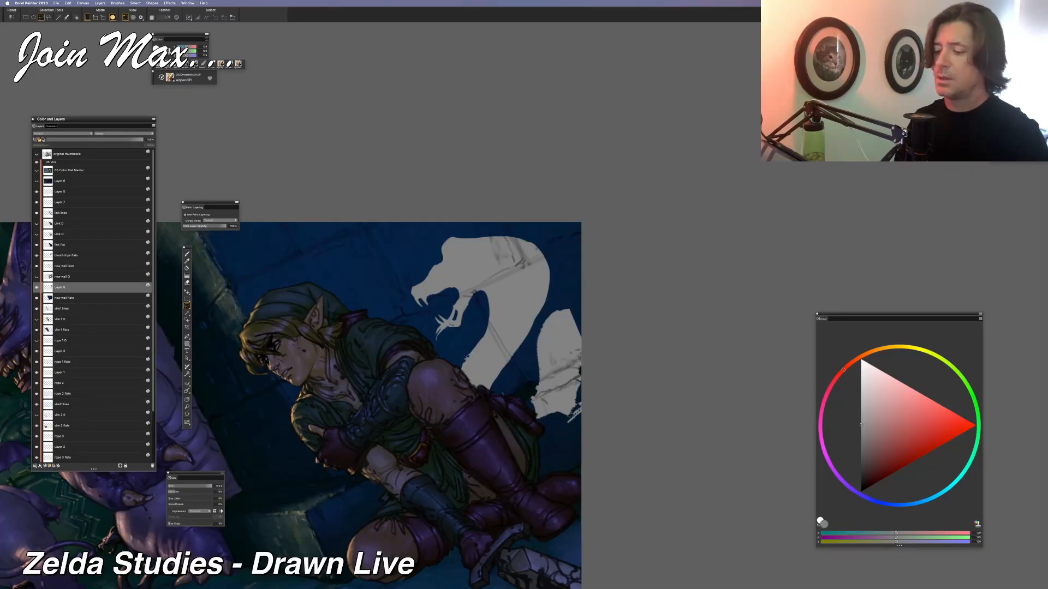
{"action": "left_click_drag", "start_coordinate": [469, 354], "coordinate": [474, 352]}
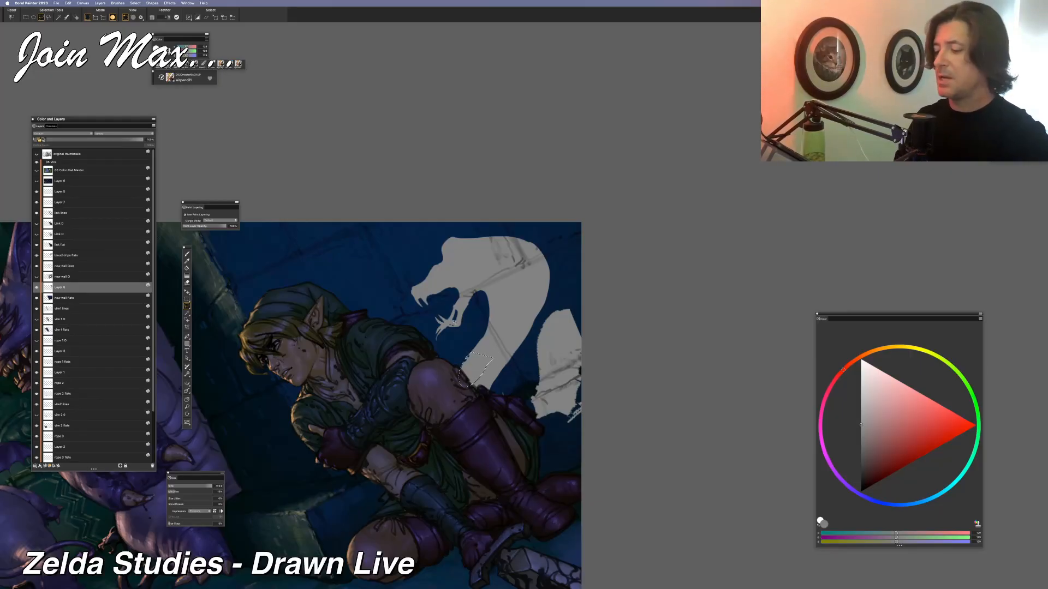
{"action": "key", "text": "super+f"}
{"action": "key", "text": "Return"}
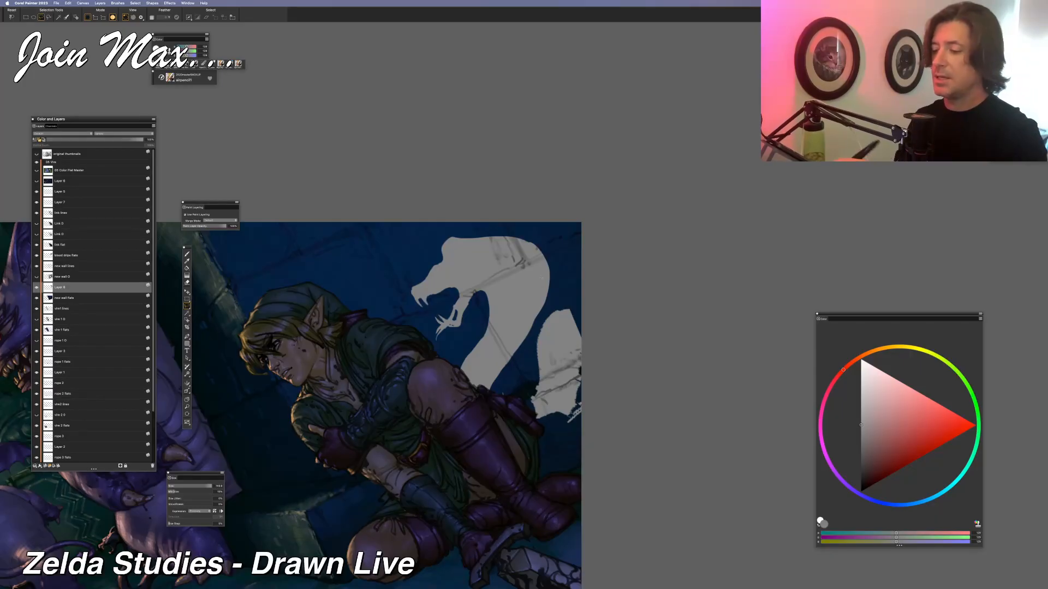
Round out the outer back curve of the shadow monster's neck with a lassoed grey fill, then deselect
{"action": "left_click_drag", "start_coordinate": [538, 248], "coordinate": [550, 295]}
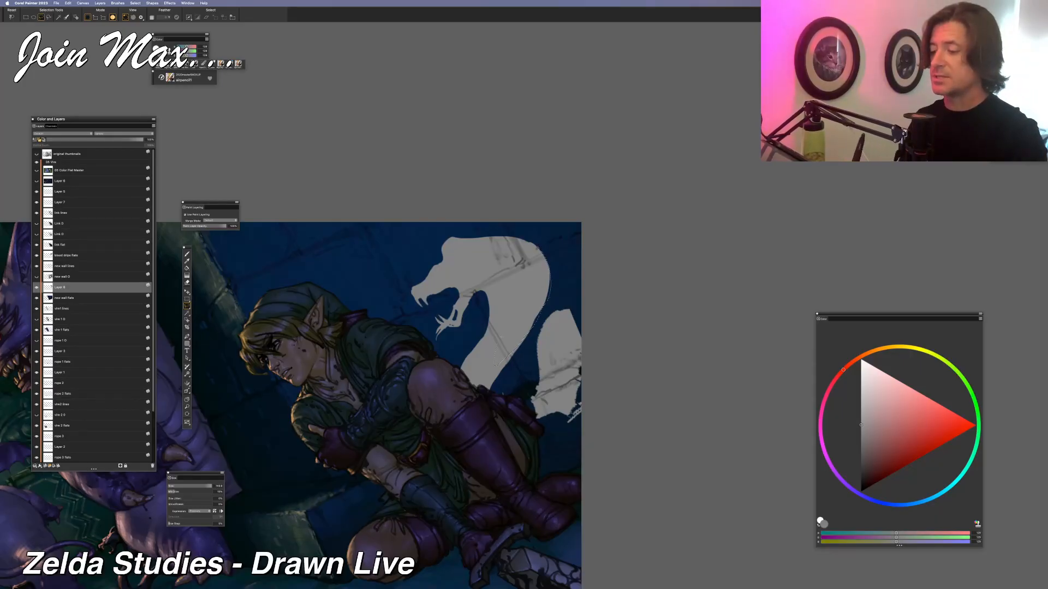
{"action": "left_click_drag", "start_coordinate": [497, 339], "coordinate": [532, 260]}
{"action": "key", "text": "super+f"}
{"action": "key", "text": "Return"}
{"action": "key", "text": "super+d"}
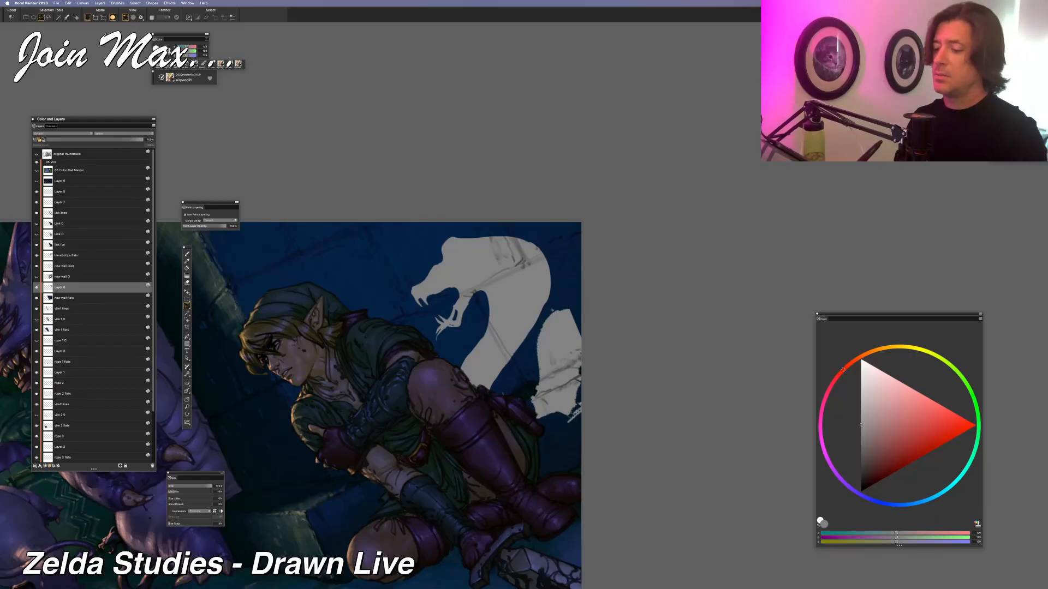
Lasso and delete the upper edge of the shadow's separate body coil to lower and round its top
{"action": "mouse_move", "coordinate": [536, 334]}
{"action": "left_mouse_down"}
{"action": "mouse_move", "coordinate": [518, 372]}
{"action": "mouse_move", "coordinate": [537, 382]}
{"action": "left_mouse_up"}
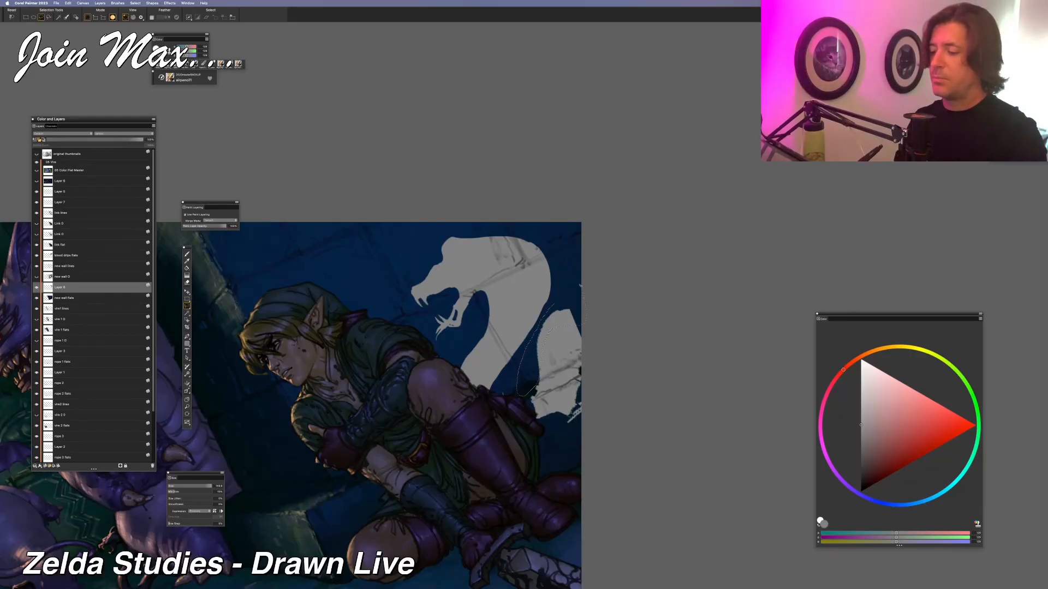
{"action": "left_click_drag", "start_coordinate": [581, 286], "coordinate": [569, 272]}
{"action": "key", "text": "BackSpace"}
{"action": "key", "text": "super+d"}
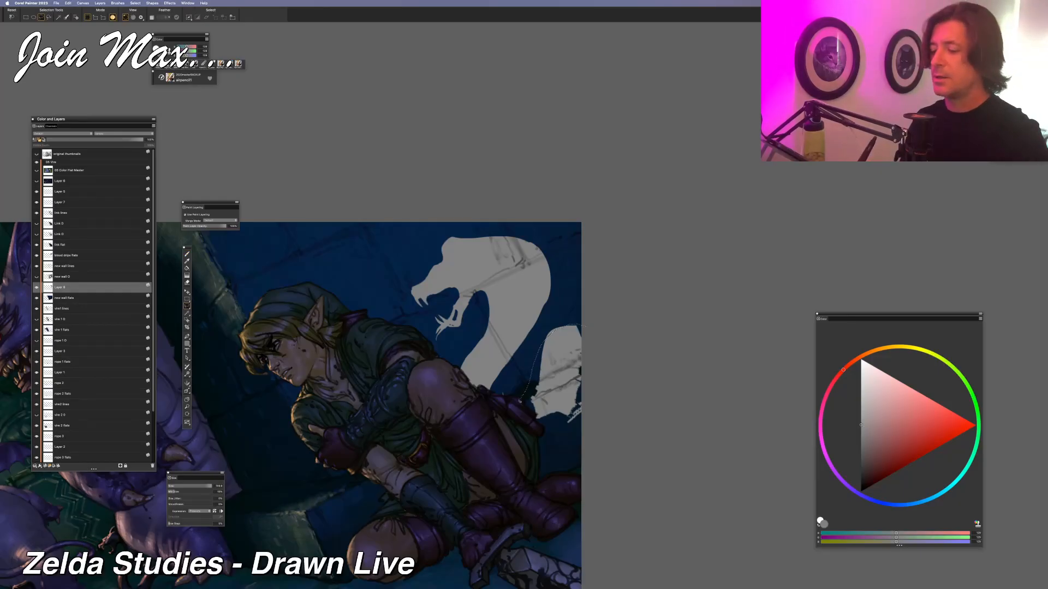
Fill lassoed areas over the shadow's body coil with grey, extending it down behind Link's pouch and out to the canvas edge
{"action": "left_click_drag", "start_coordinate": [606, 345], "coordinate": [608, 337]}
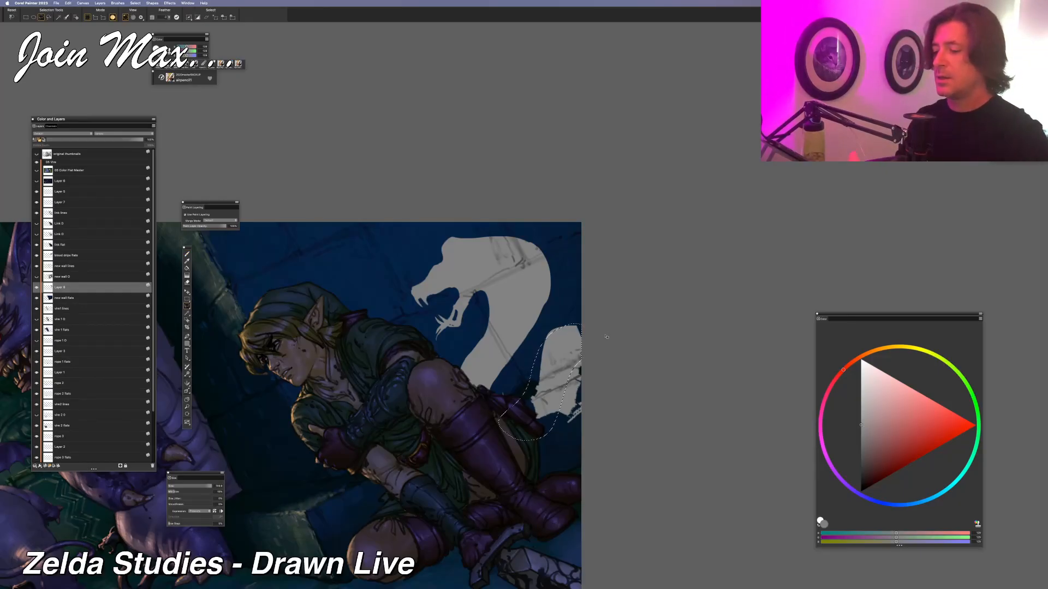
{"action": "key", "text": "super+f"}
{"action": "key", "text": "Return"}
{"action": "key", "text": "super+d"}
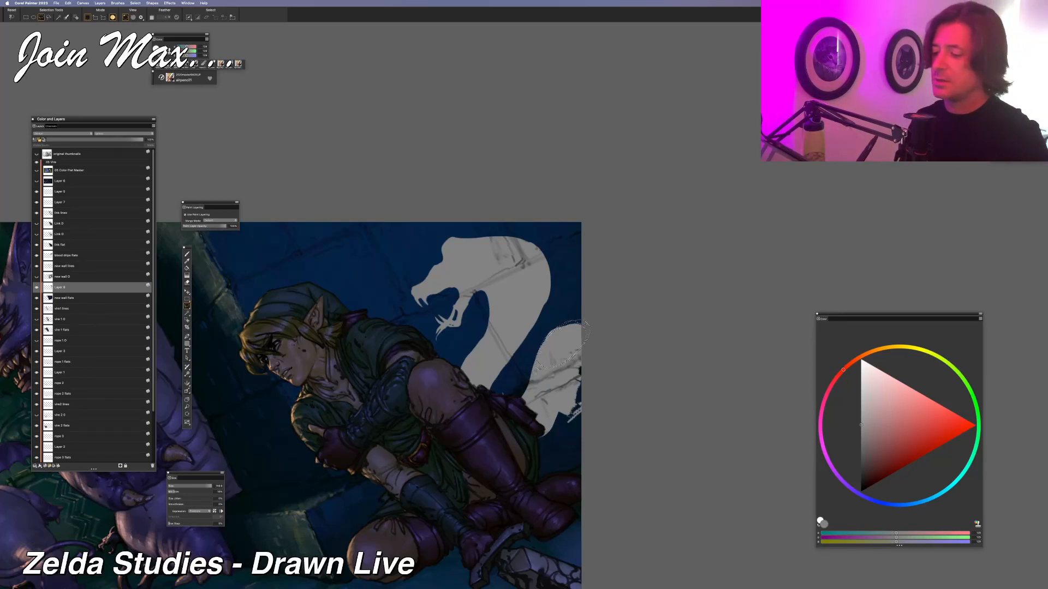
{"action": "key", "text": "super+f"}
{"action": "key", "text": "Return"}
{"action": "key", "text": "super+d"}
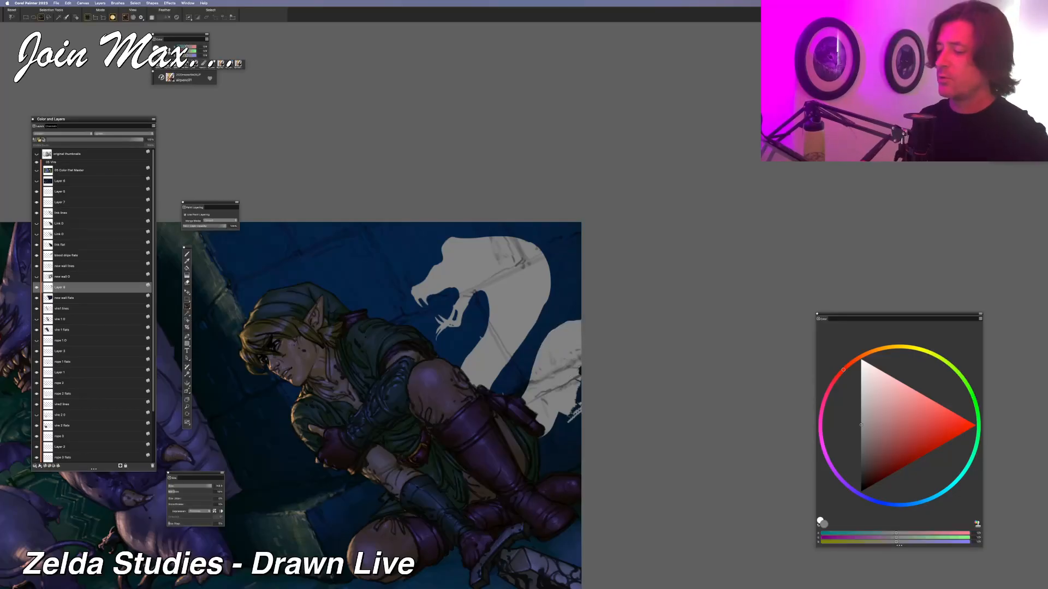
Trim the ragged outer underside of the shadow's body coil into a clean curve by deleting a lassoed area
{"action": "mouse_move", "coordinate": [391, 443]}
{"action": "left_mouse_down"}
{"action": "mouse_move", "coordinate": [444, 367]}
{"action": "mouse_move", "coordinate": [592, 320]}
{"action": "left_mouse_up"}
{"action": "left_click_drag", "start_coordinate": [343, 442], "coordinate": [478, 392]}
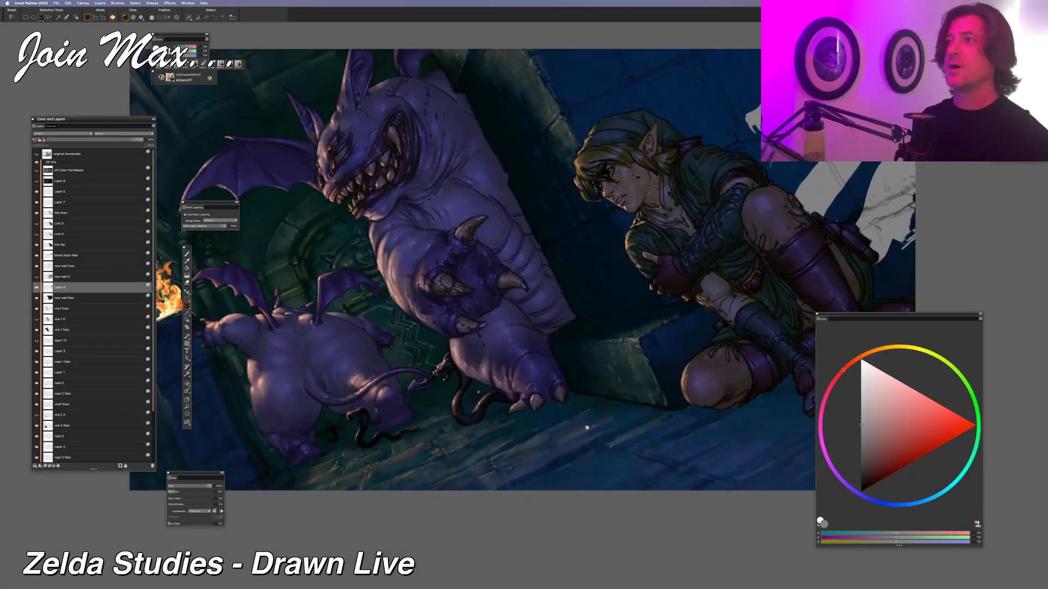
{"action": "mouse_move", "coordinate": [576, 430]}
{"action": "left_mouse_down"}
{"action": "mouse_move", "coordinate": [388, 451]}
{"action": "mouse_move", "coordinate": [538, 416]}
{"action": "mouse_move", "coordinate": [512, 435]}
{"action": "mouse_move", "coordinate": [334, 473]}
{"action": "left_mouse_up"}
{"action": "left_click_drag", "start_coordinate": [433, 456], "coordinate": [345, 501]}
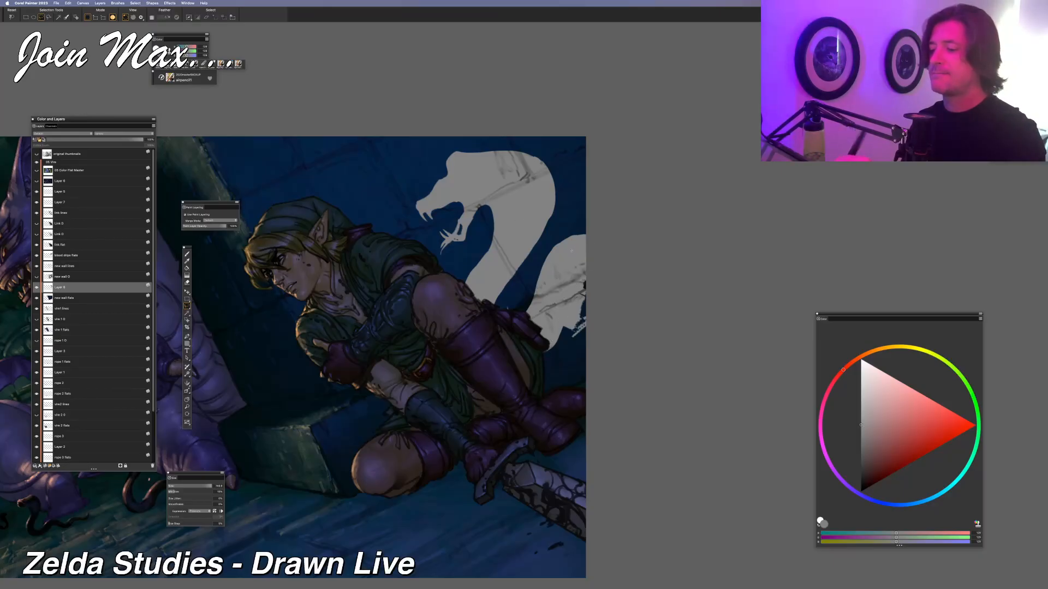
{"action": "left_click_drag", "start_coordinate": [539, 361], "coordinate": [617, 327]}
{"action": "key", "text": "BackSpace"}
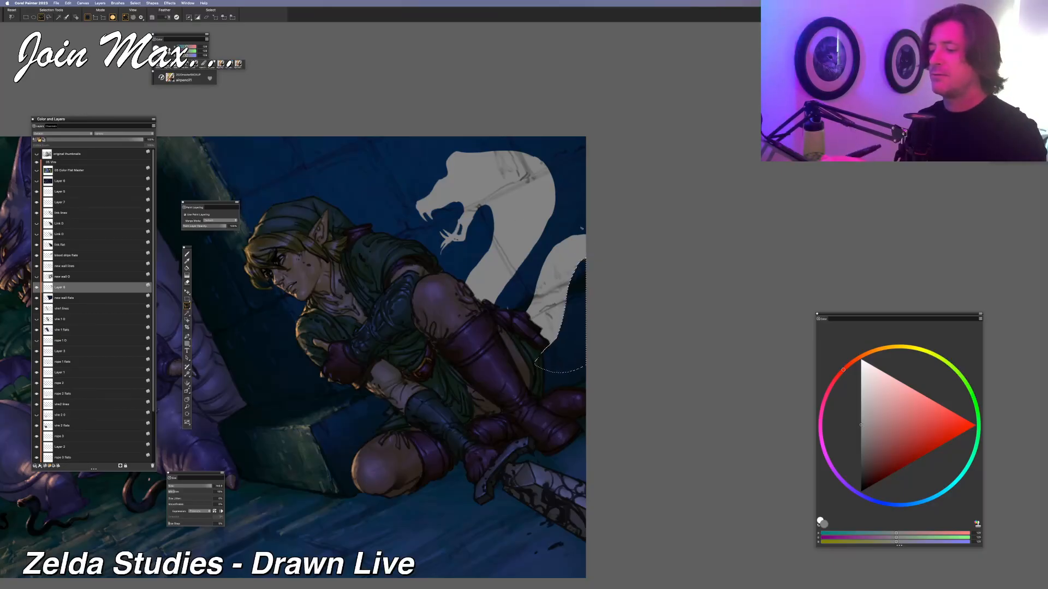
{"action": "left_click_drag", "start_coordinate": [583, 233], "coordinate": [582, 234]}
Check the shadow against the whole composition, then widen the lower part of its body coil with a lassoed grey fill
{"action": "key", "text": "b"}
{"action": "left_click_drag", "start_coordinate": [413, 403], "coordinate": [473, 440]}
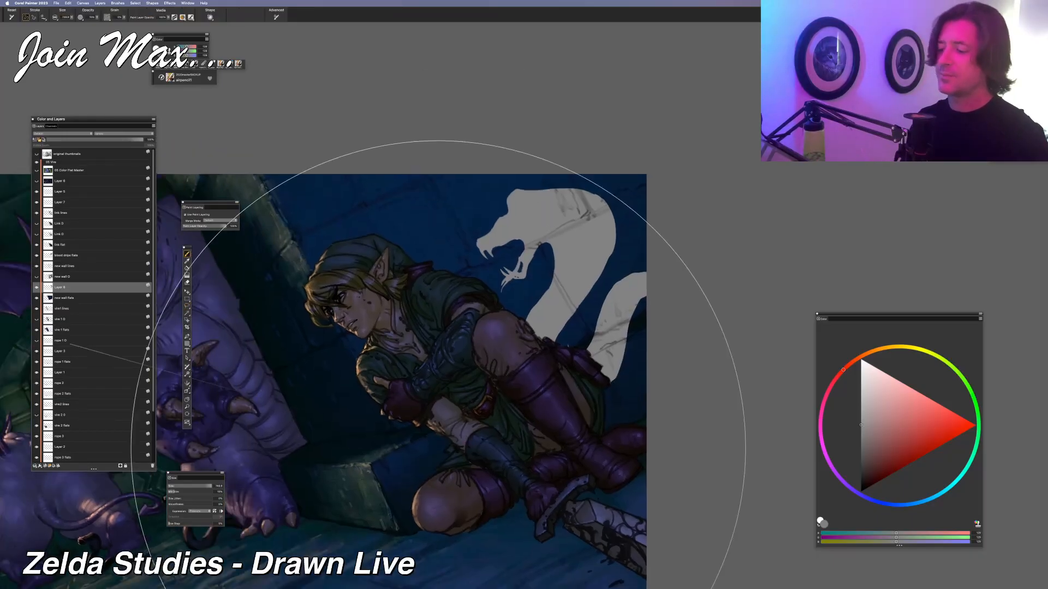
{"action": "left_click_drag", "start_coordinate": [234, 400], "coordinate": [453, 378]}
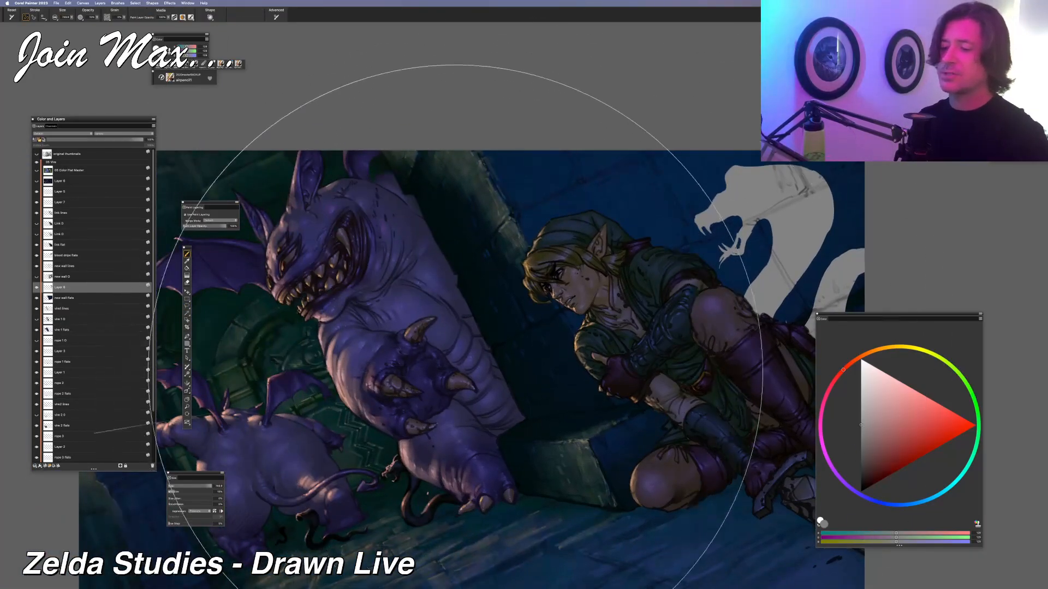
{"action": "left_click_drag", "start_coordinate": [406, 475], "coordinate": [451, 421]}
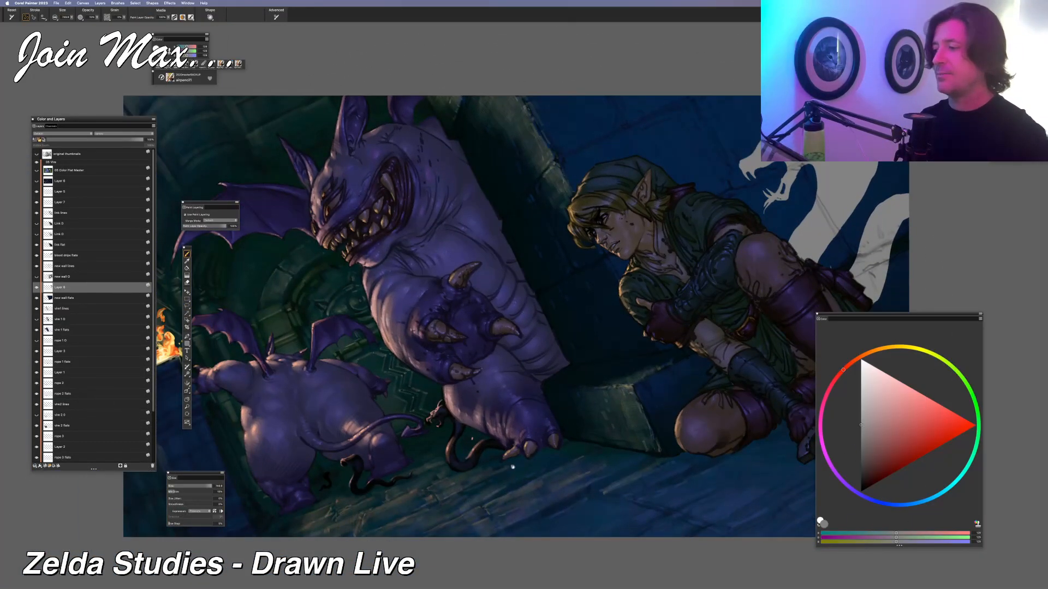
{"action": "left_click_drag", "start_coordinate": [513, 467], "coordinate": [349, 519]}
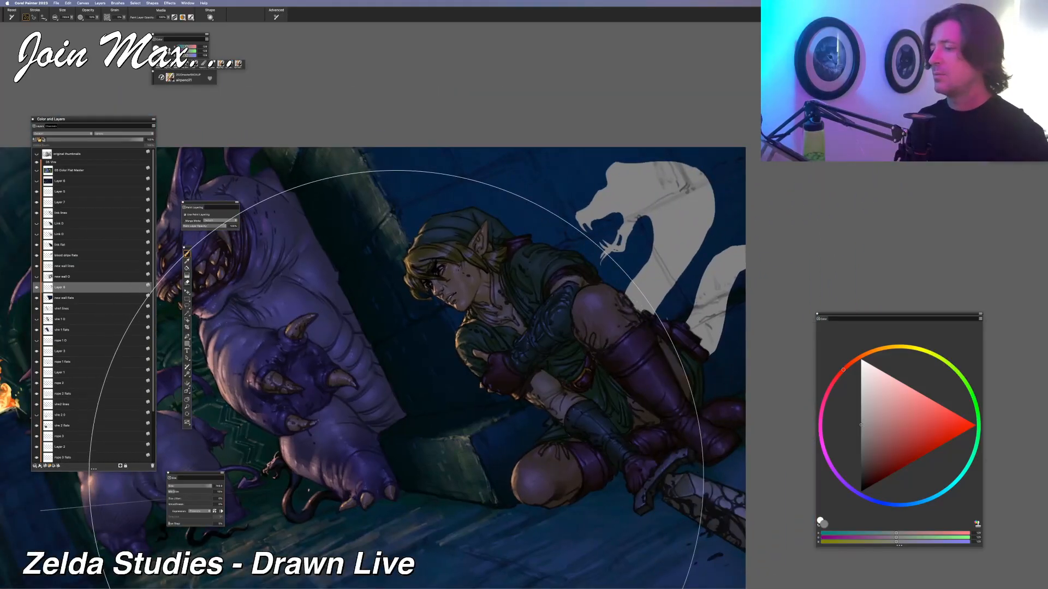
{"action": "left_click_drag", "start_coordinate": [397, 477], "coordinate": [287, 504]}
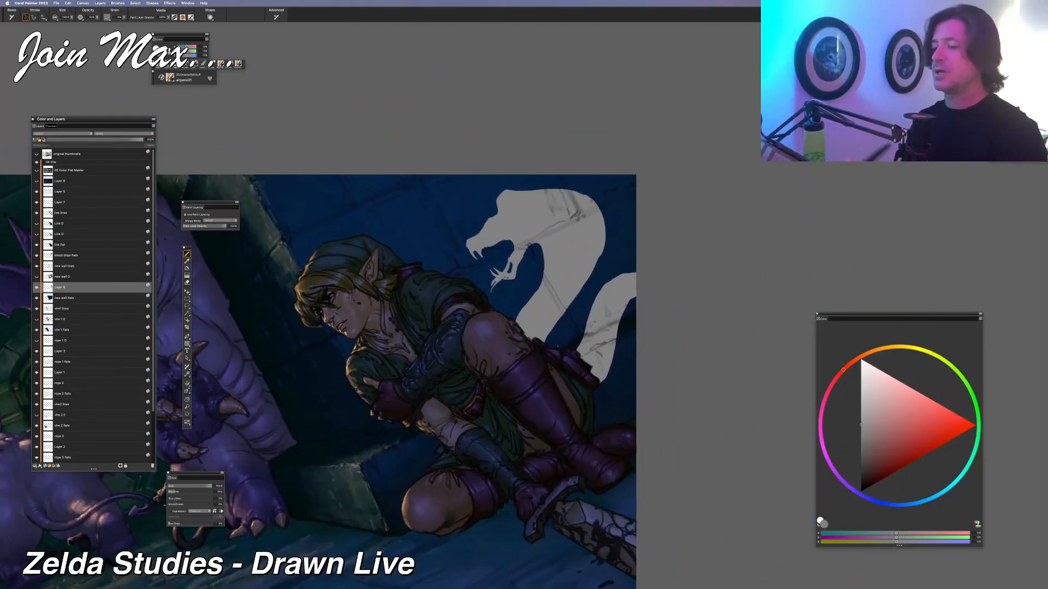
{"action": "key", "text": "r"}
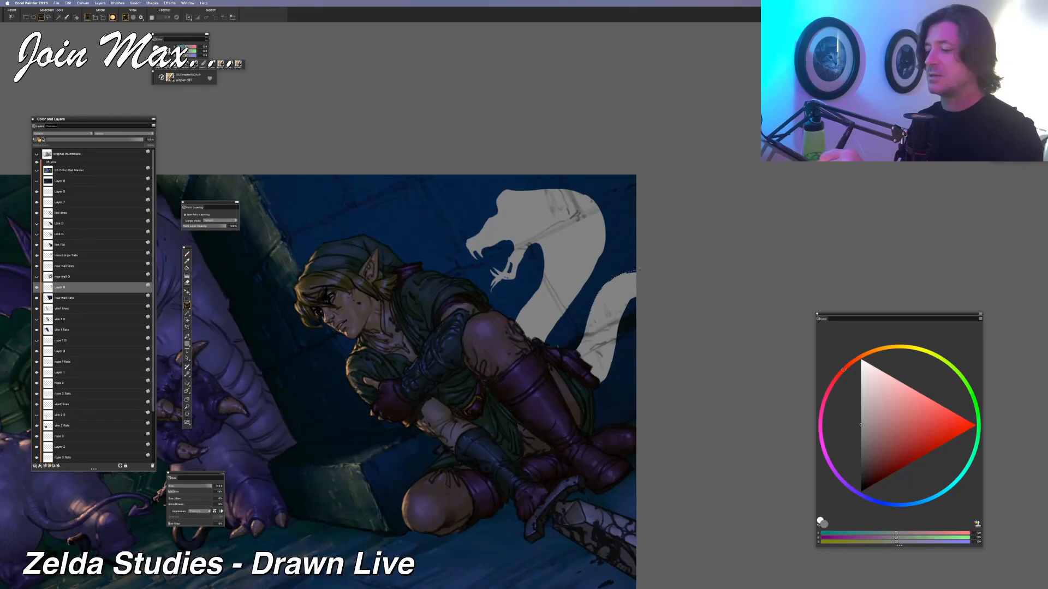
{"action": "mouse_move", "coordinate": [560, 389]}
{"action": "left_mouse_down"}
{"action": "mouse_move", "coordinate": [566, 412]}
{"action": "mouse_move", "coordinate": [600, 394]}
{"action": "mouse_move", "coordinate": [629, 310]}
{"action": "mouse_move", "coordinate": [652, 278]}
{"action": "left_mouse_up"}
{"action": "key", "text": "super+f"}
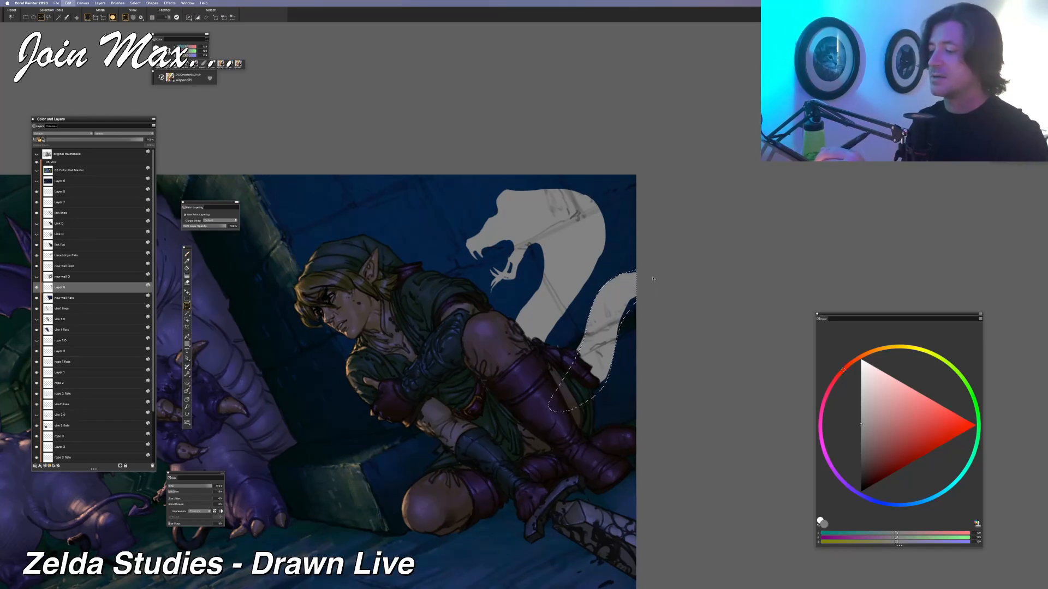
{"action": "key", "text": "Return"}
{"action": "key", "text": "super+d"}
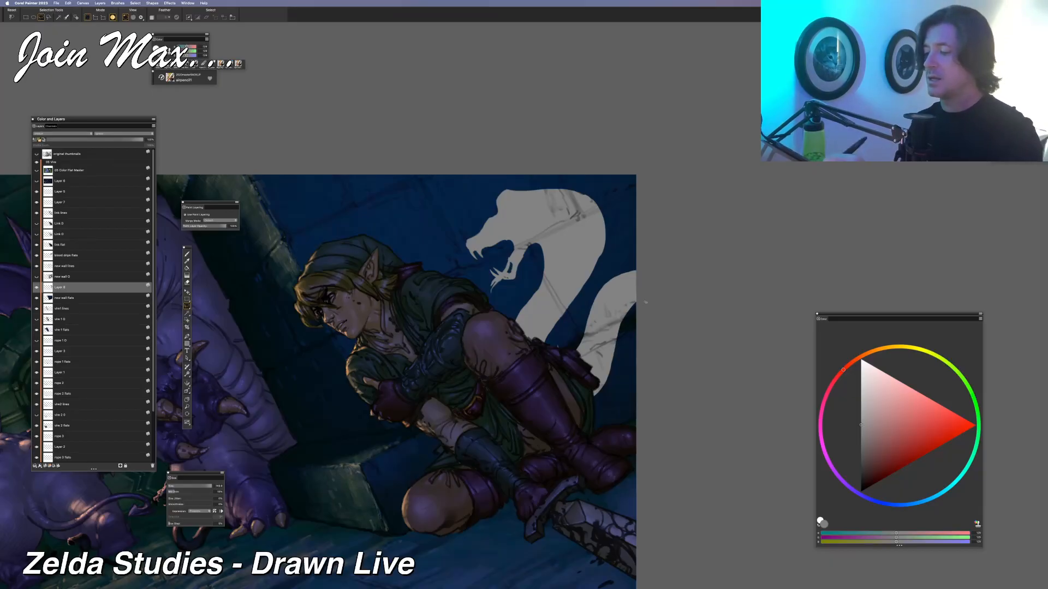
Lengthen the shadow's body coil down behind Link's leg toward his boot with another lassoed grey fill
{"action": "mouse_move", "coordinate": [626, 319]}
{"action": "left_mouse_down"}
{"action": "mouse_move", "coordinate": [609, 401]}
{"action": "mouse_move", "coordinate": [582, 367]}
{"action": "left_mouse_up"}
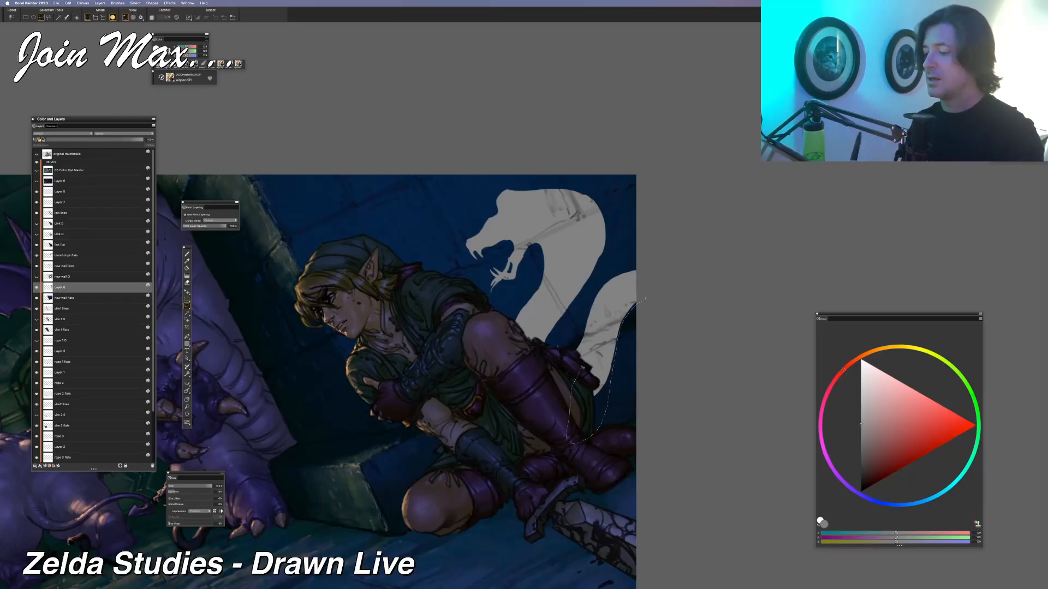
{"action": "left_click_drag", "start_coordinate": [643, 298], "coordinate": [642, 299]}
{"action": "key", "text": "super+f"}
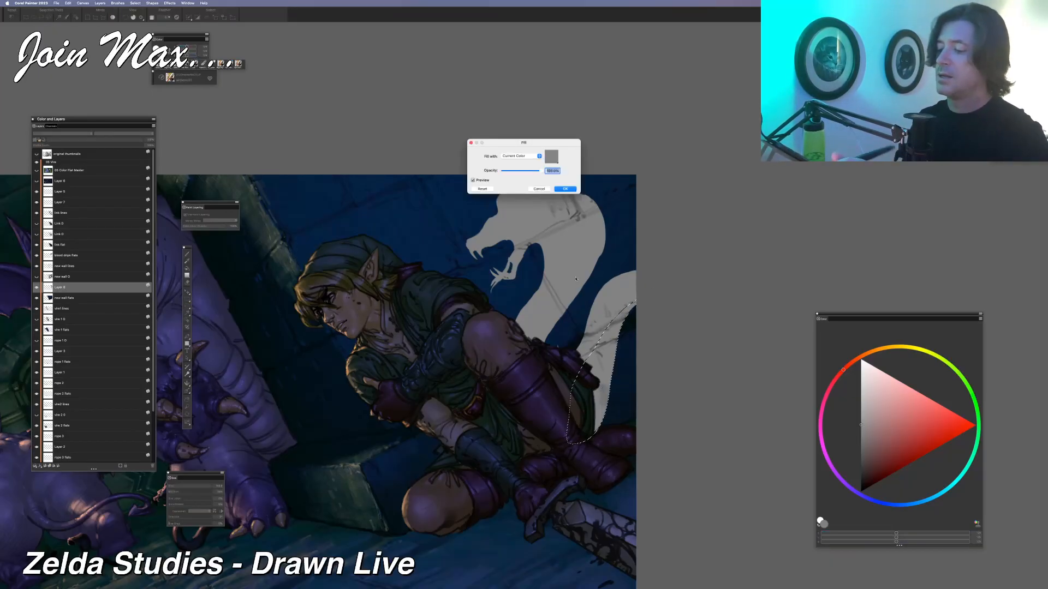
{"action": "key", "text": "Return"}
{"action": "key", "text": "super+d"}
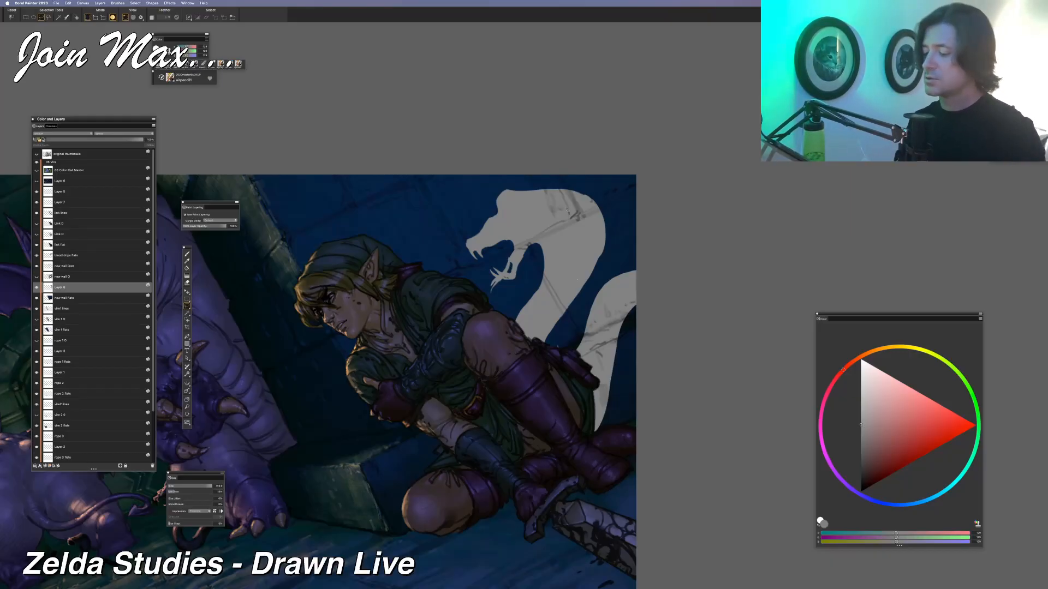
Fill two lassoed areas along the shadow's body coil with grey, from behind Link's pouch out to the canvas edge
{"action": "mouse_move", "coordinate": [596, 371]}
{"action": "left_mouse_down"}
{"action": "mouse_move", "coordinate": [593, 424]}
{"action": "mouse_move", "coordinate": [618, 352]}
{"action": "left_mouse_up"}
{"action": "left_click_drag", "start_coordinate": [646, 312], "coordinate": [649, 297]}
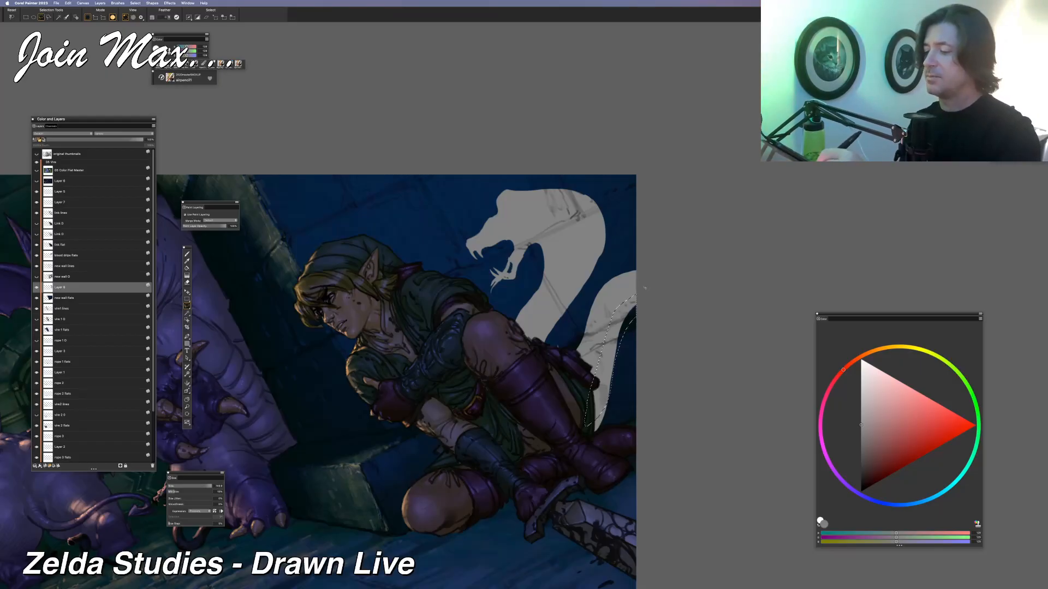
{"action": "key", "text": "super+f"}
{"action": "key", "text": "Return"}
{"action": "key", "text": "super+d"}
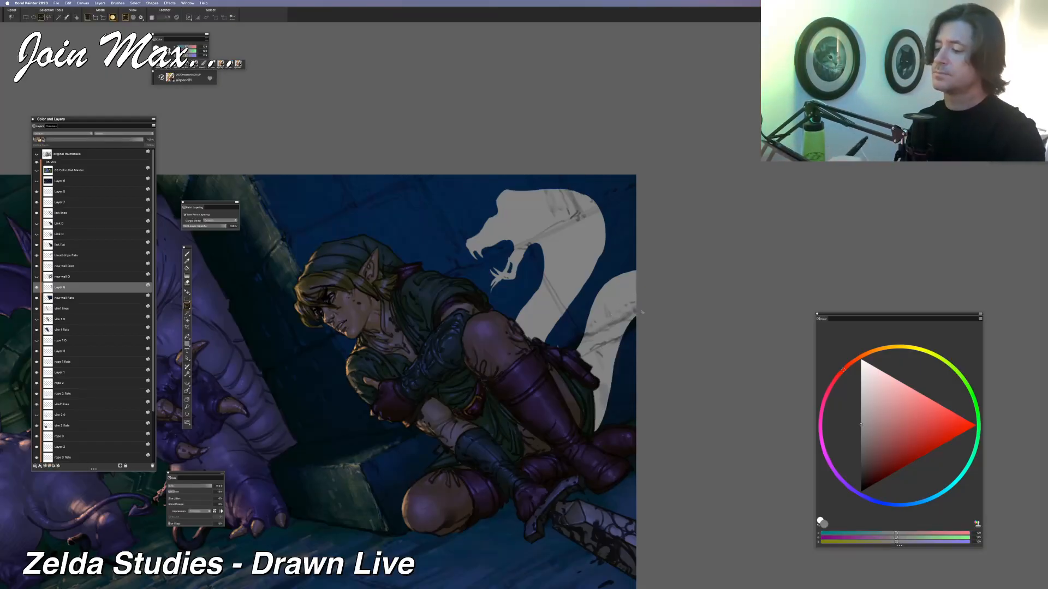
{"action": "mouse_move", "coordinate": [643, 312]}
{"action": "left_mouse_down"}
{"action": "mouse_move", "coordinate": [606, 419]}
{"action": "mouse_move", "coordinate": [637, 297]}
{"action": "mouse_move", "coordinate": [642, 309]}
{"action": "left_mouse_up"}
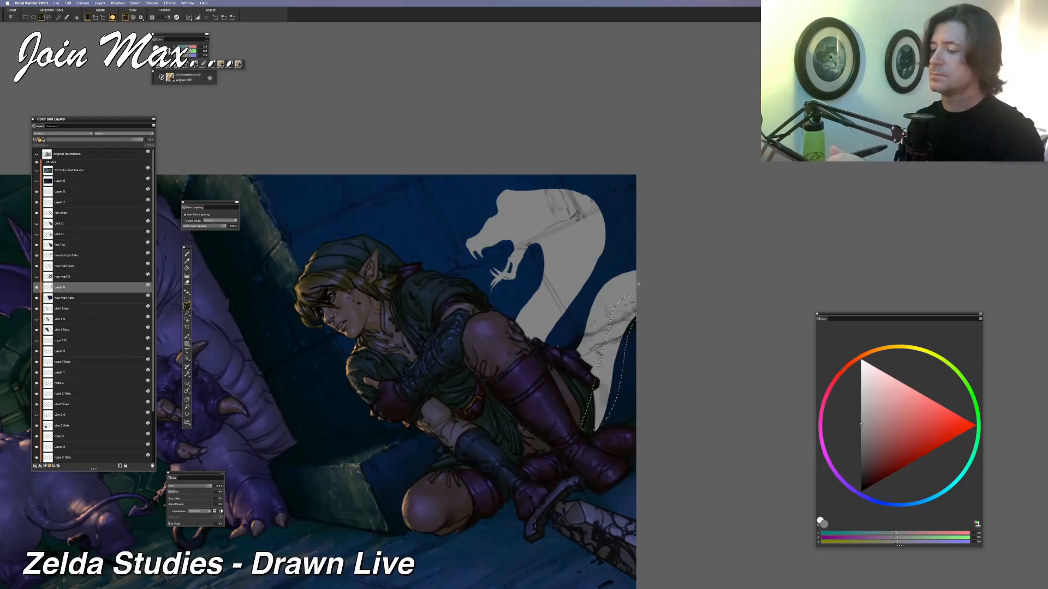
{"action": "key", "text": "super+f"}
{"action": "key", "text": "Return"}
{"action": "key", "text": "super+d"}
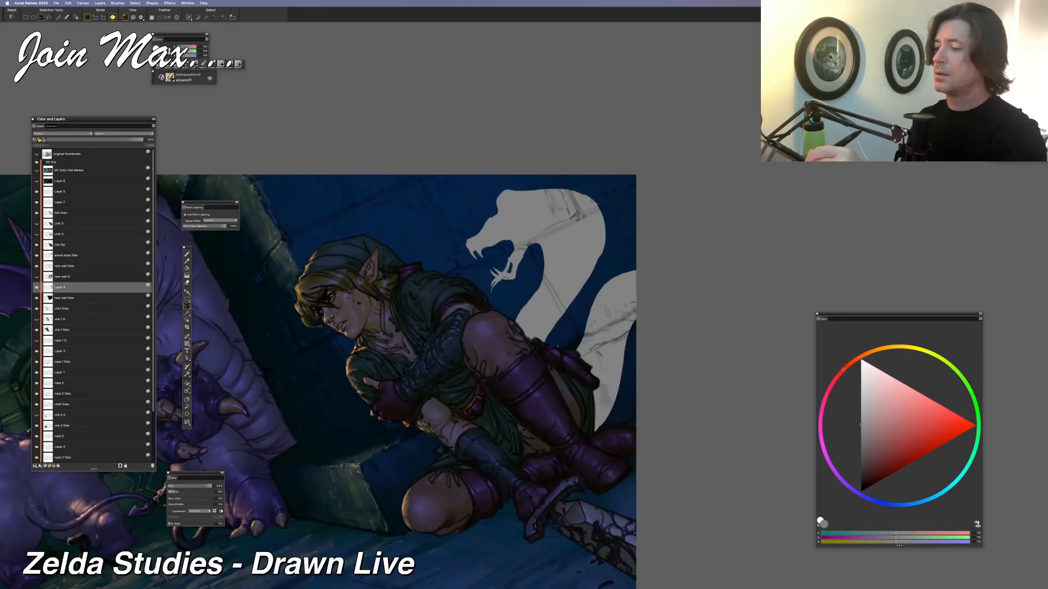
Bulge the outer curve of the shadow's neck outward with a lassoed grey fill
{"action": "mouse_move", "coordinate": [610, 261]}
{"action": "left_mouse_down"}
{"action": "mouse_move", "coordinate": [525, 365]}
{"action": "mouse_move", "coordinate": [549, 306]}
{"action": "left_mouse_up"}
{"action": "key", "text": "super+f"}
{"action": "key", "text": "Return"}
{"action": "key", "text": "super+d"}
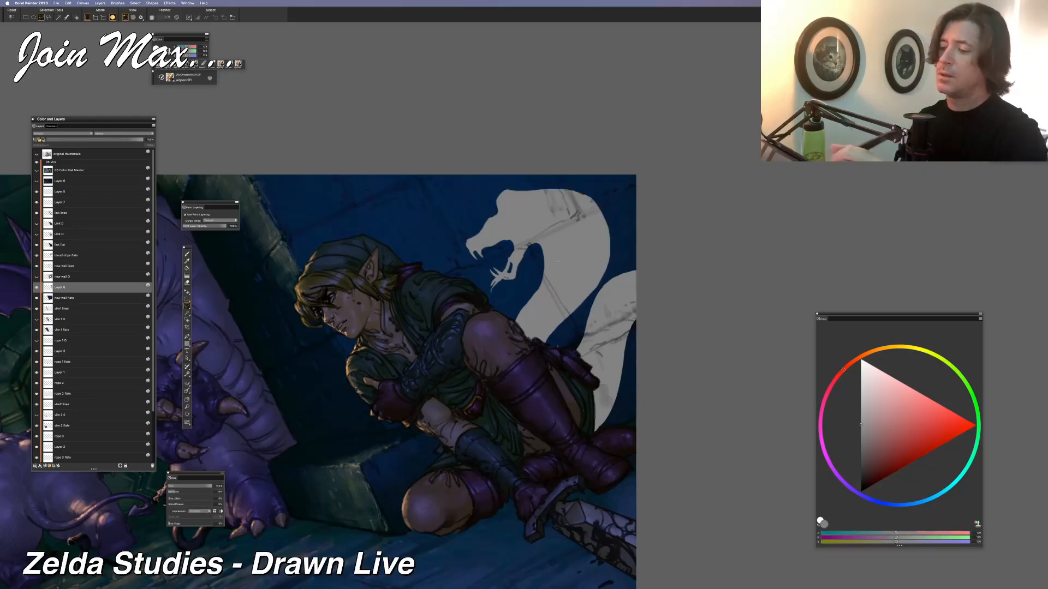
Cut the shadow's body coil onto its own layer, shift it down and away from the neck, and merge it back into the shadow layer
{"action": "key", "text": "b"}
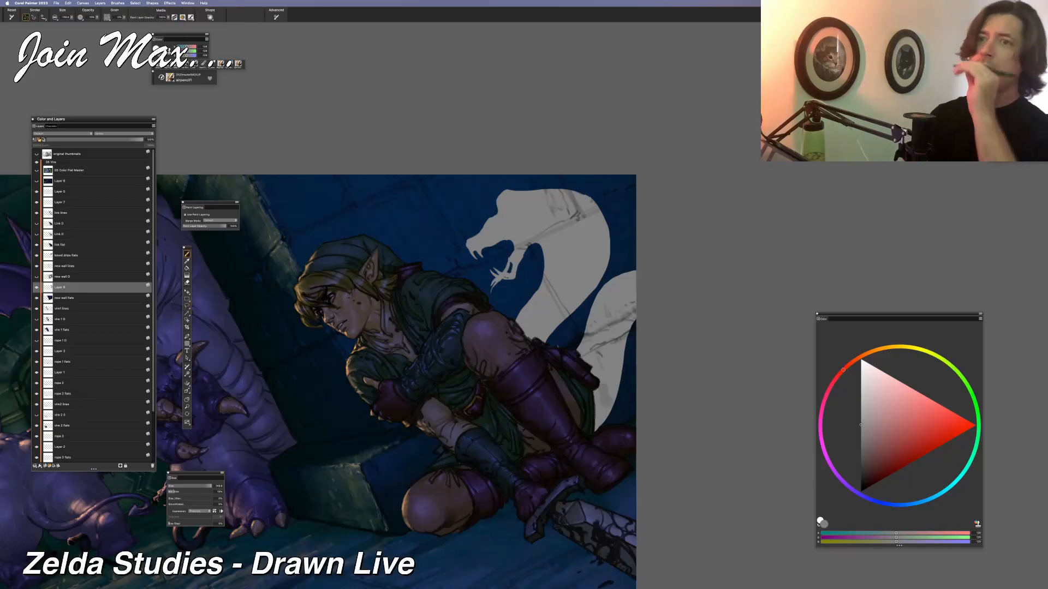
{"action": "scroll", "coordinate": [588, 220], "scroll_direction": "down", "scroll_amount": 4}
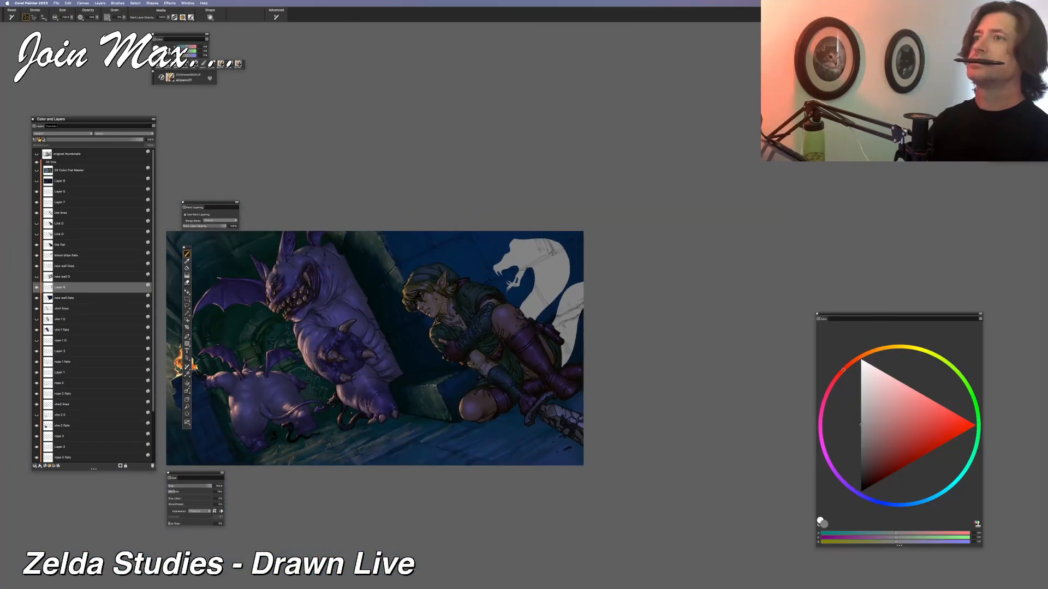
{"action": "scroll", "coordinate": [533, 294], "scroll_direction": "up", "scroll_amount": 4}
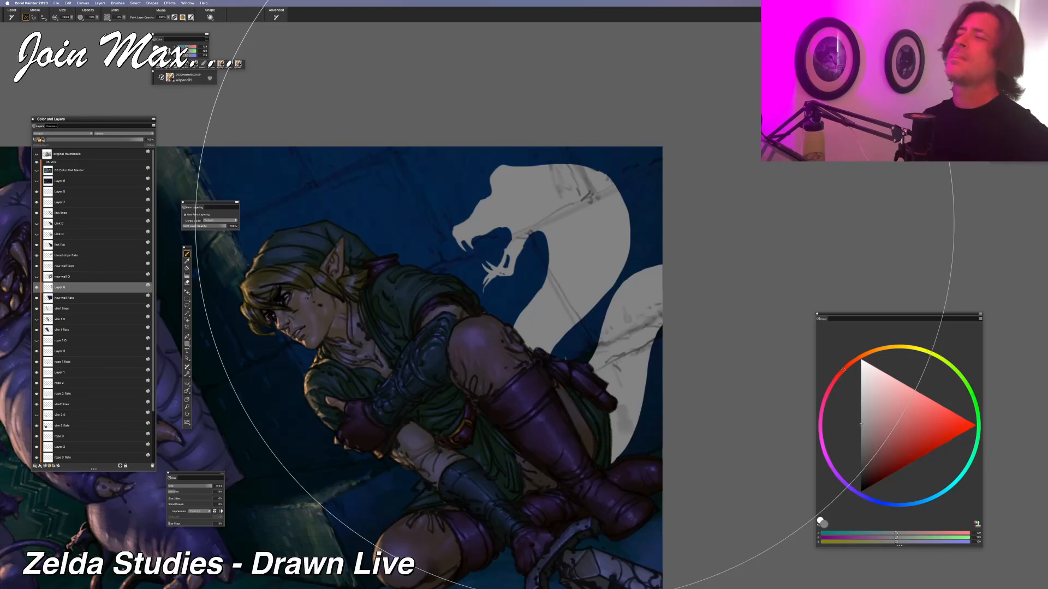
{"action": "key", "text": "l"}
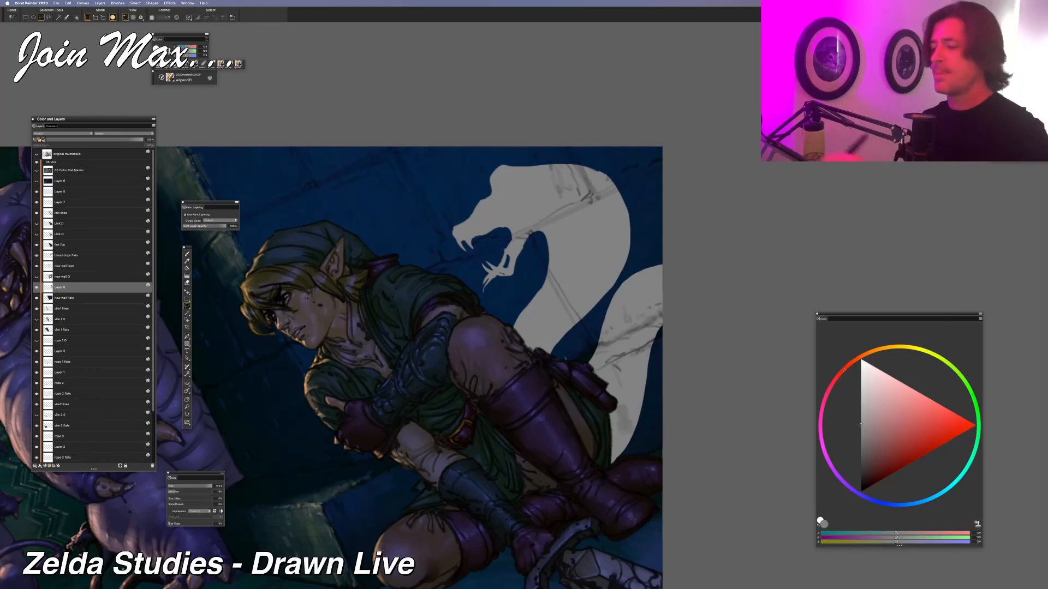
{"action": "mouse_move", "coordinate": [641, 259]}
{"action": "left_mouse_down"}
{"action": "mouse_move", "coordinate": [547, 435]}
{"action": "mouse_move", "coordinate": [666, 494]}
{"action": "left_mouse_up"}
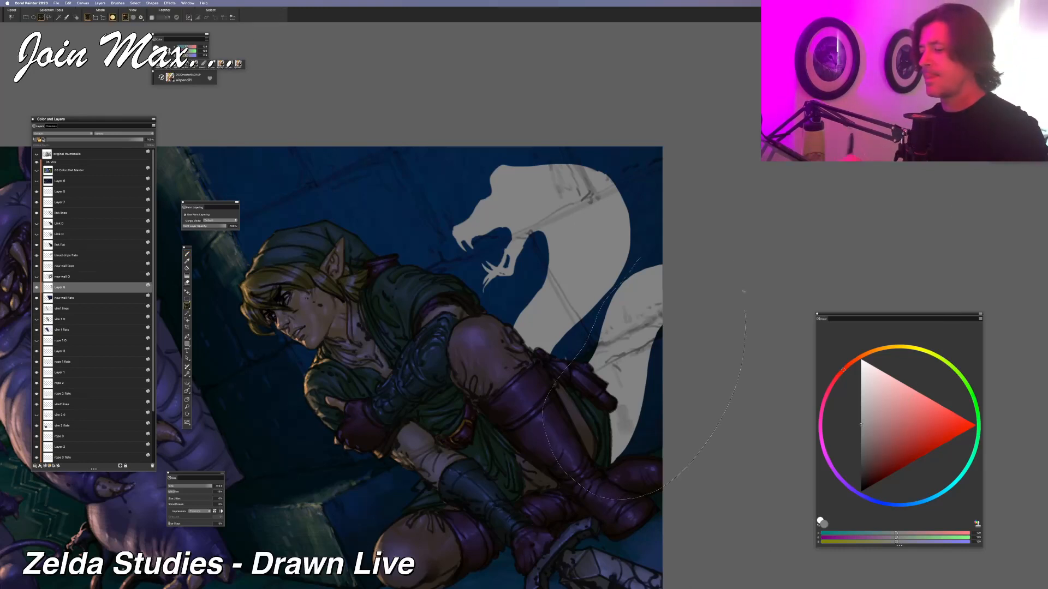
{"action": "key", "text": "ctrl+x"}
{"action": "key", "text": "ctrl+v"}
{"action": "left_click_drag", "start_coordinate": [515, 262], "coordinate": [520, 287]}
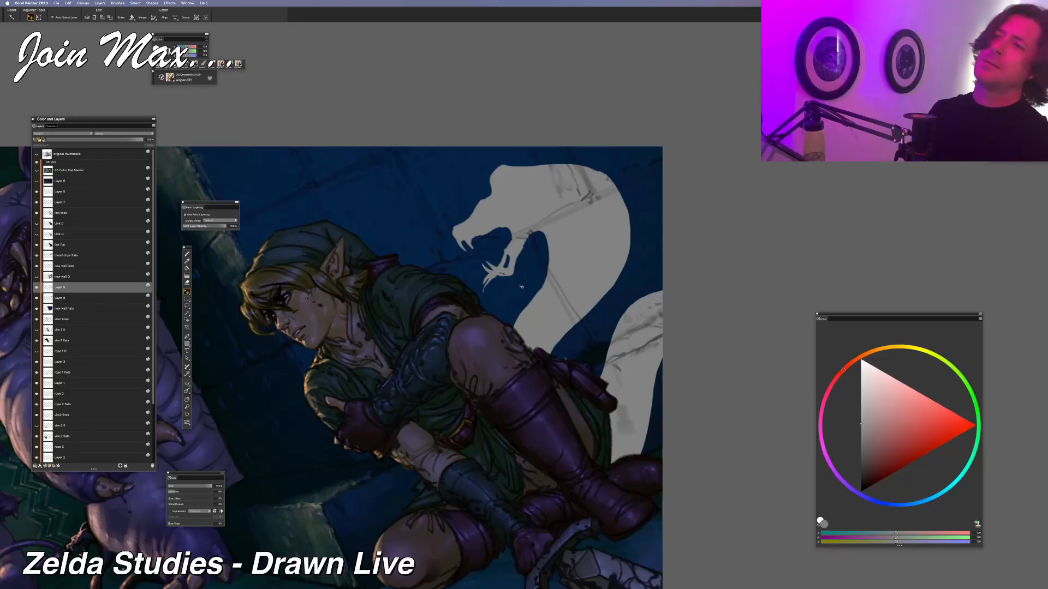
{"action": "left_click", "coordinate": [65, 303], "text": "shift"}
{"action": "key", "text": "super+e"}
Fill a lassoed area from the outer curve across the middle of the shadow's neck with grey
{"action": "key", "text": "l"}
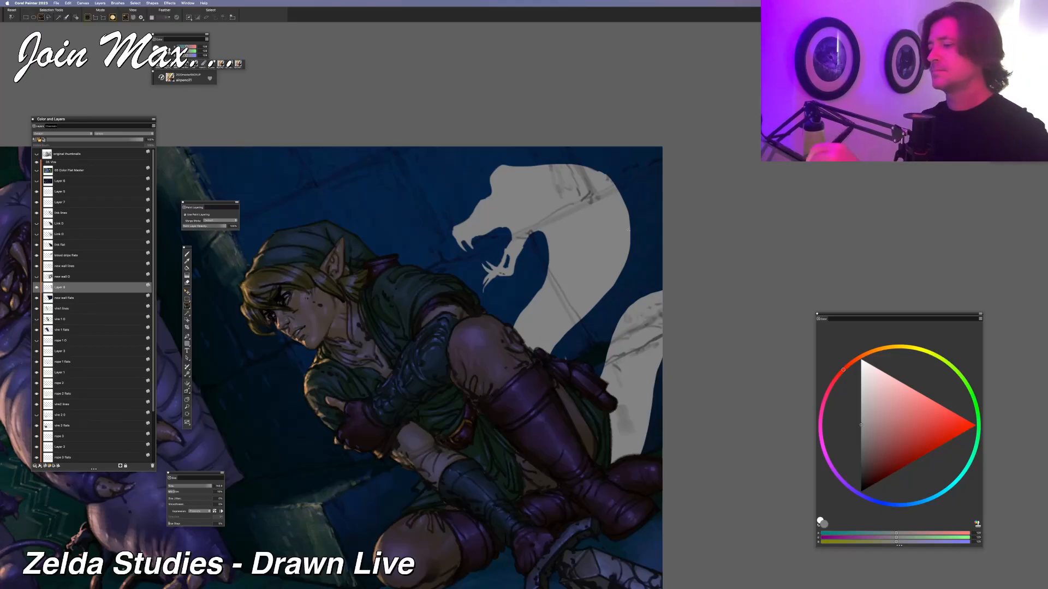
{"action": "mouse_move", "coordinate": [629, 219]}
{"action": "left_mouse_down"}
{"action": "mouse_move", "coordinate": [615, 285]}
{"action": "mouse_move", "coordinate": [566, 348]}
{"action": "mouse_move", "coordinate": [551, 349]}
{"action": "mouse_move", "coordinate": [558, 256]}
{"action": "left_mouse_up"}
{"action": "key", "text": "super+f"}
{"action": "key", "text": "Return"}
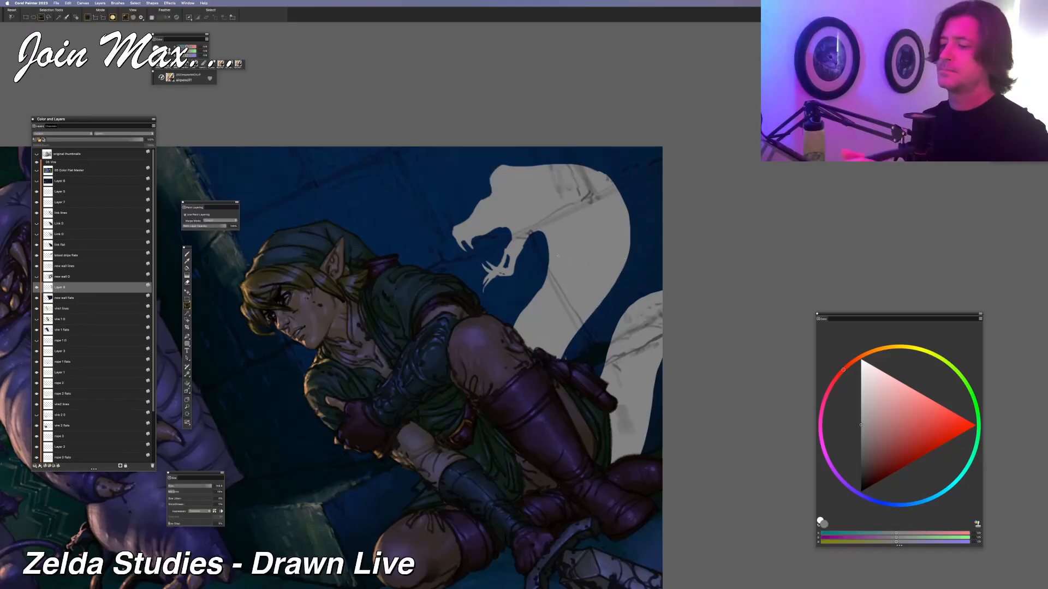
Examine the whole painting to judge how the pale serpent silhouette fits behind the seated hero
{"action": "key", "text": "b"}
{"action": "key", "text": "super+minus"}
{"action": "key", "text": "super+minus"}
{"action": "key", "text": "super+minus"}
{"action": "key", "text": "super+minus"}
{"action": "key", "text": "super+minus"}
{"action": "key", "text": "super+minus"}
{"action": "key", "text": "super+minus"}
{"action": "key", "text": "super+minus"}
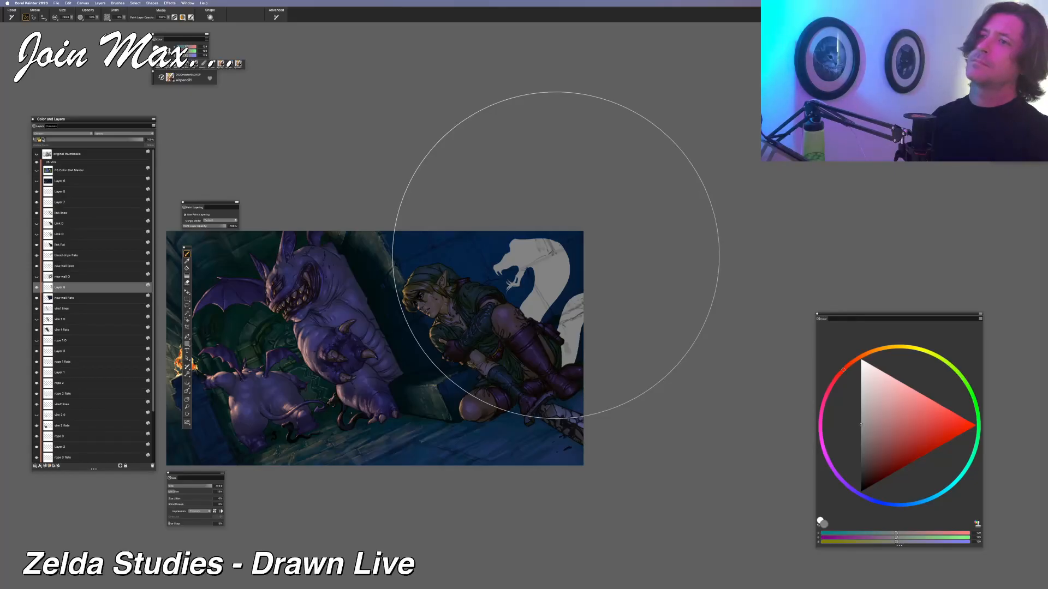
{"action": "key", "text": "super+plus"}
{"action": "key", "text": "super+plus"}
{"action": "key", "text": "super+plus"}
{"action": "key", "text": "super+plus"}
{"action": "key", "text": "super+plus"}
{"action": "key", "text": "super+plus"}
{"action": "key", "text": "super+plus"}
{"action": "key", "text": "super+plus"}
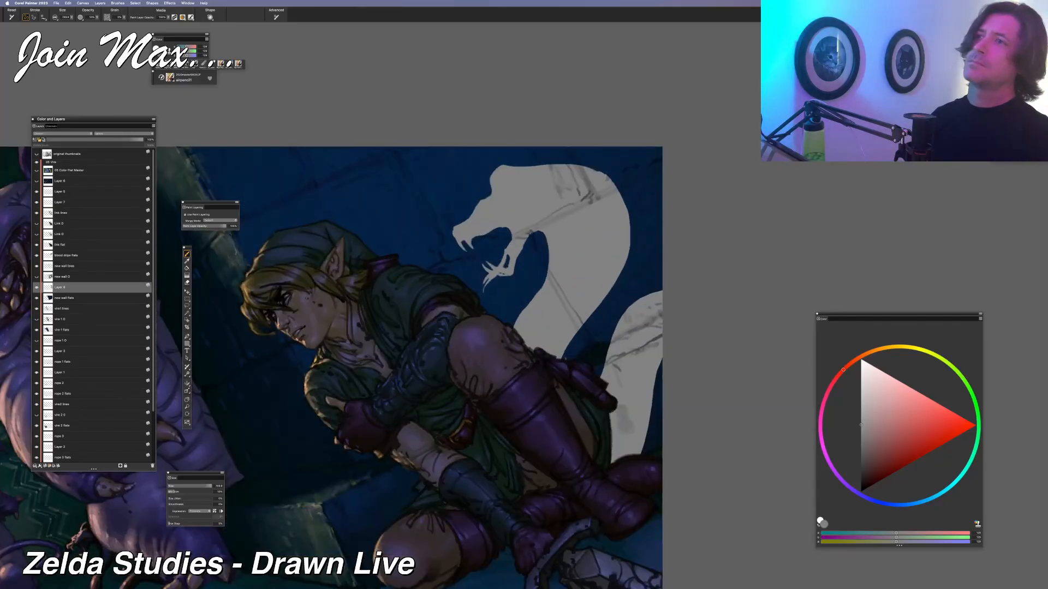
Fill a small lassoed patch at the back of the serpent silhouette's open mouth with the current pale colour
{"action": "key", "text": "super+plus"}
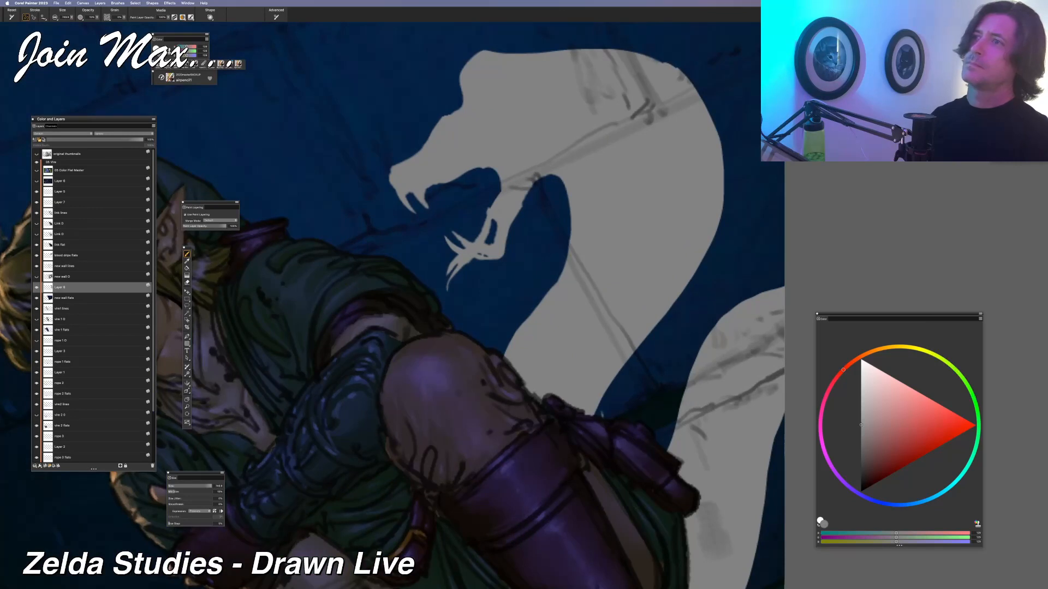
{"action": "key", "text": "l"}
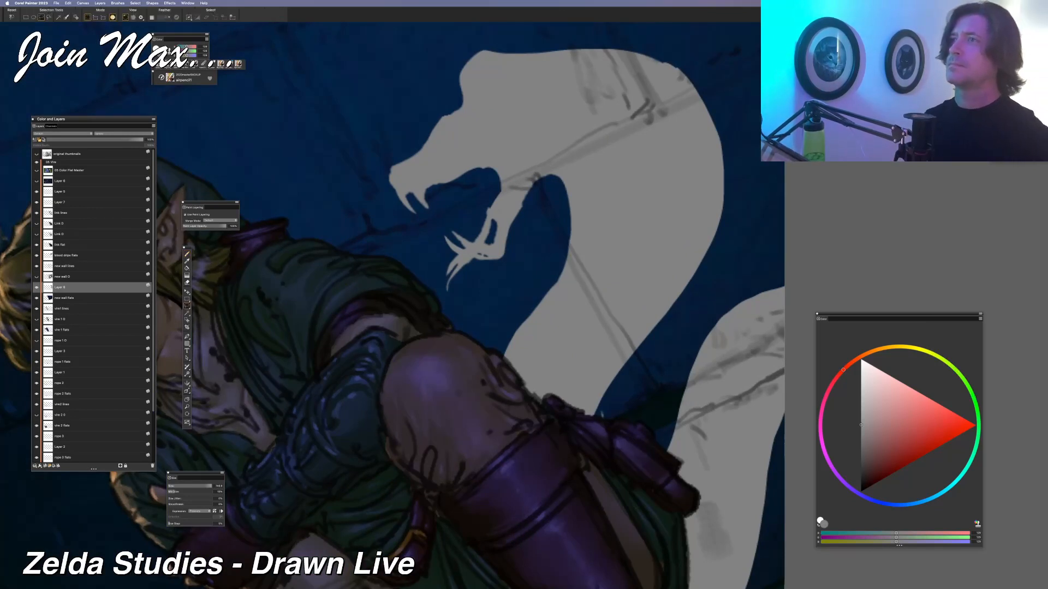
{"action": "mouse_move", "coordinate": [505, 181]}
{"action": "left_mouse_down"}
{"action": "mouse_move", "coordinate": [487, 211]}
{"action": "mouse_move", "coordinate": [494, 233]}
{"action": "mouse_move", "coordinate": [475, 255]}
{"action": "mouse_move", "coordinate": [518, 182]}
{"action": "left_mouse_up"}
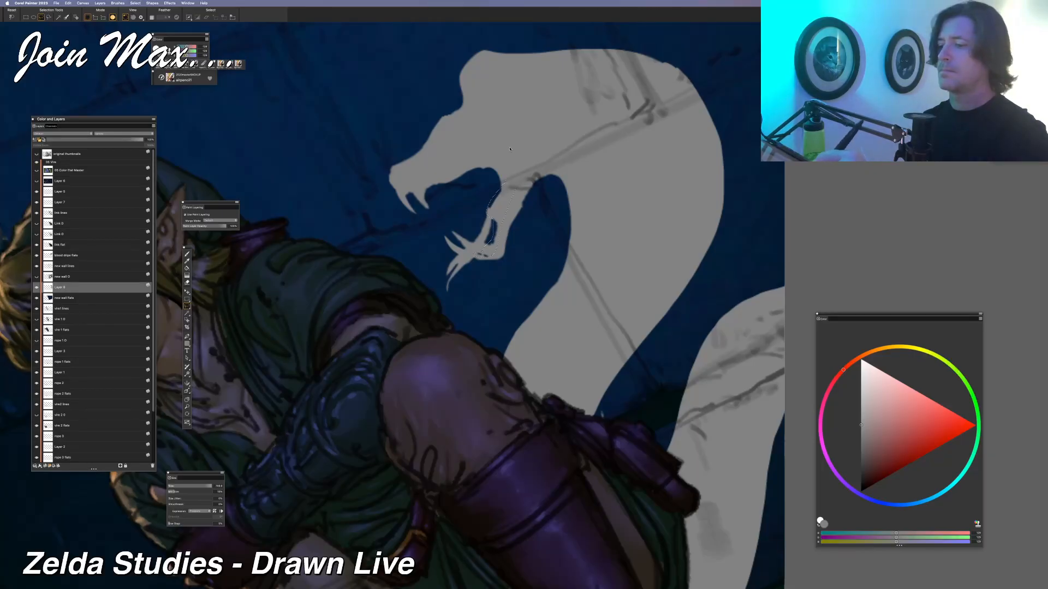
{"action": "key", "text": "super+f"}
{"action": "key", "text": "Return"}
{"action": "key", "text": "super+d"}
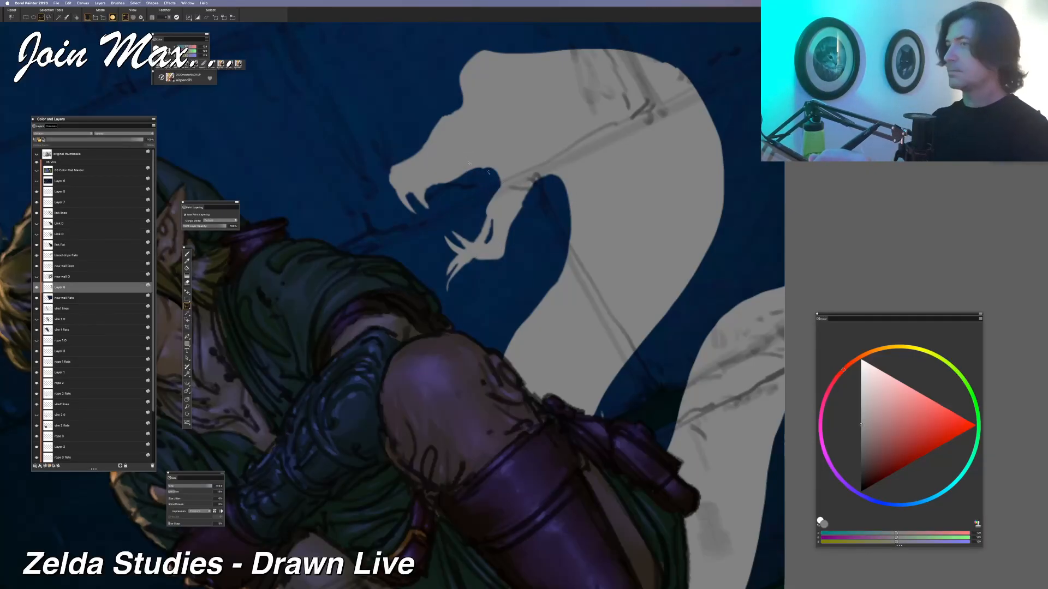
{"action": "key", "text": "b"}
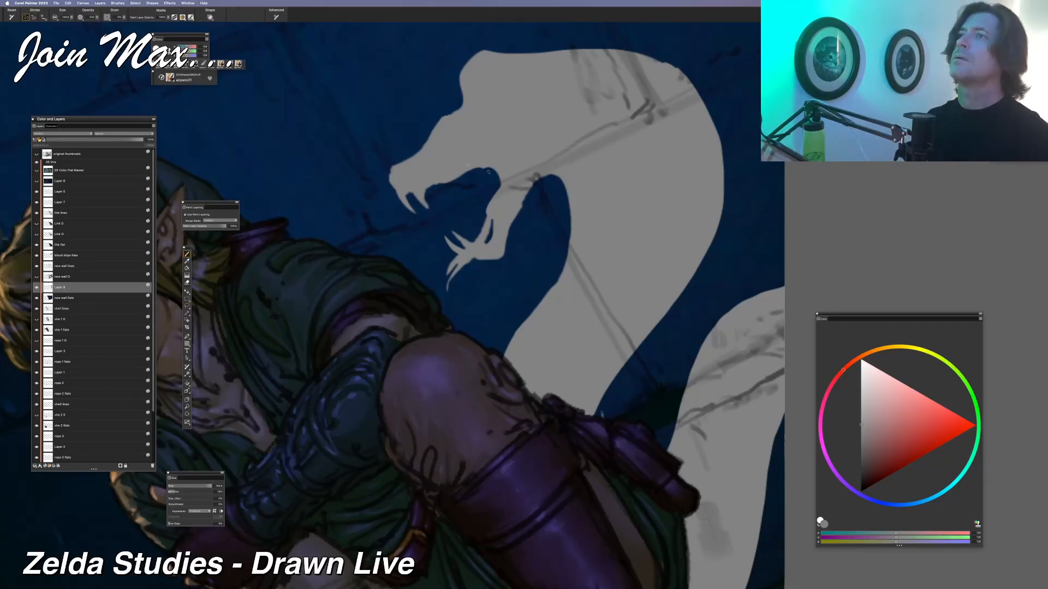
Trim a thin sliver from the outer edge of the serpent silhouette's neck using a freehand selection
{"action": "key", "text": "super+minus"}
{"action": "key", "text": "super+minus"}
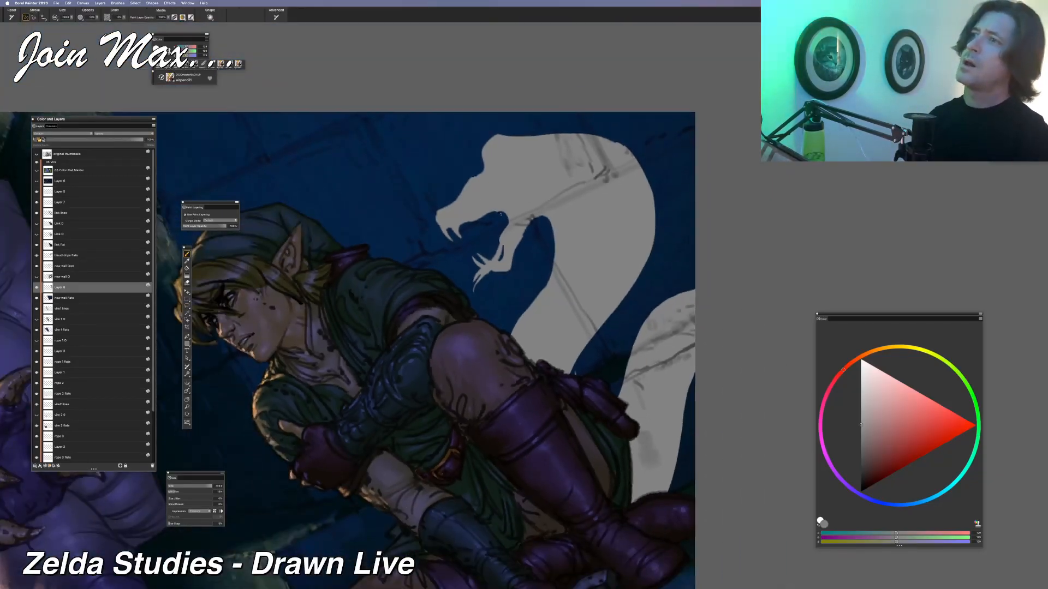
{"action": "key", "text": "super+minus"}
{"action": "key", "text": "super+minus"}
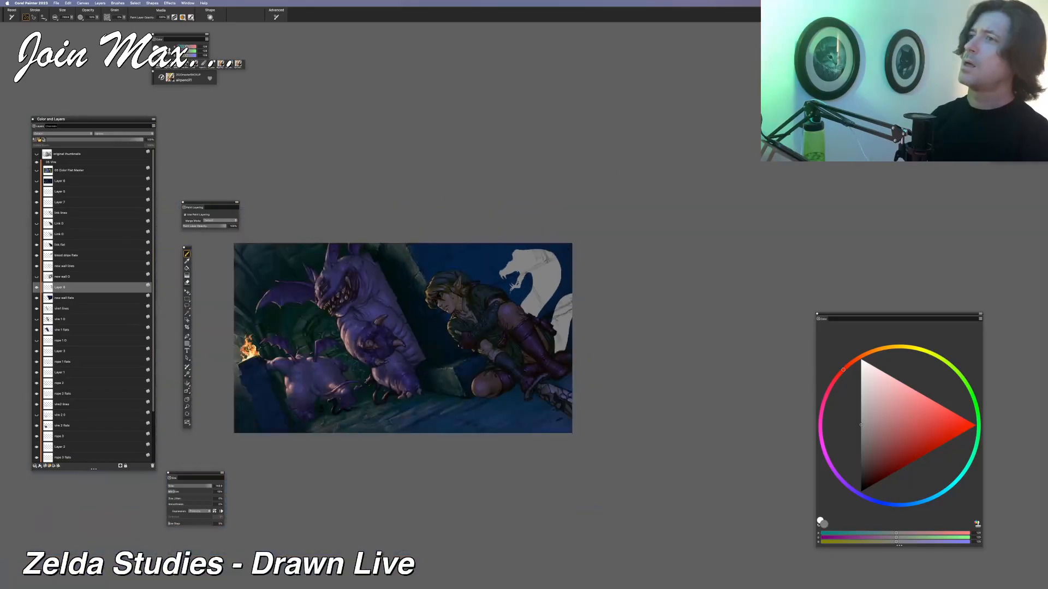
{"action": "key", "text": "super+plus"}
{"action": "key", "text": "super+plus"}
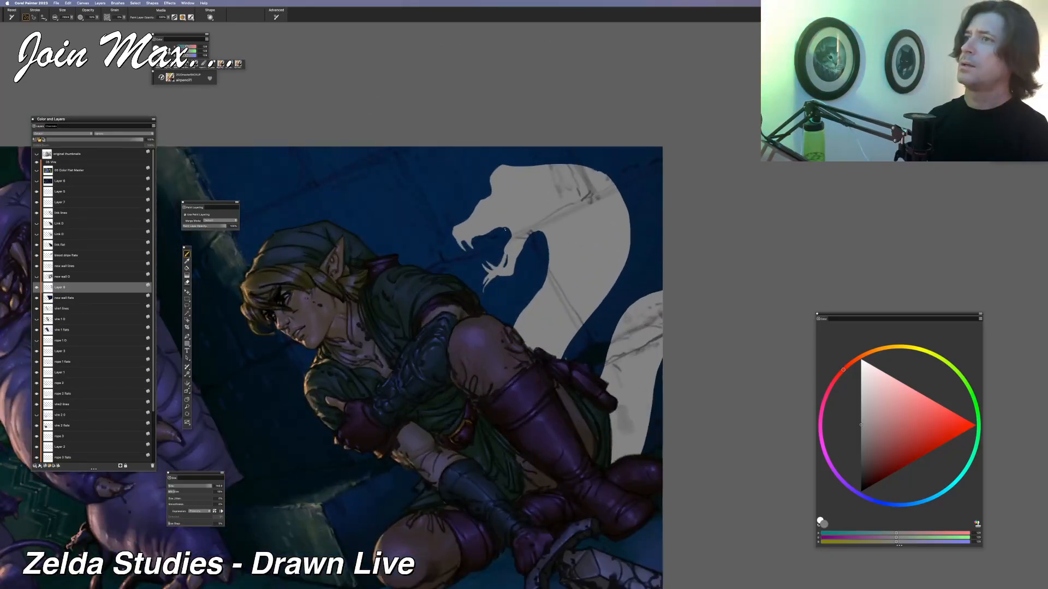
{"action": "key", "text": "r"}
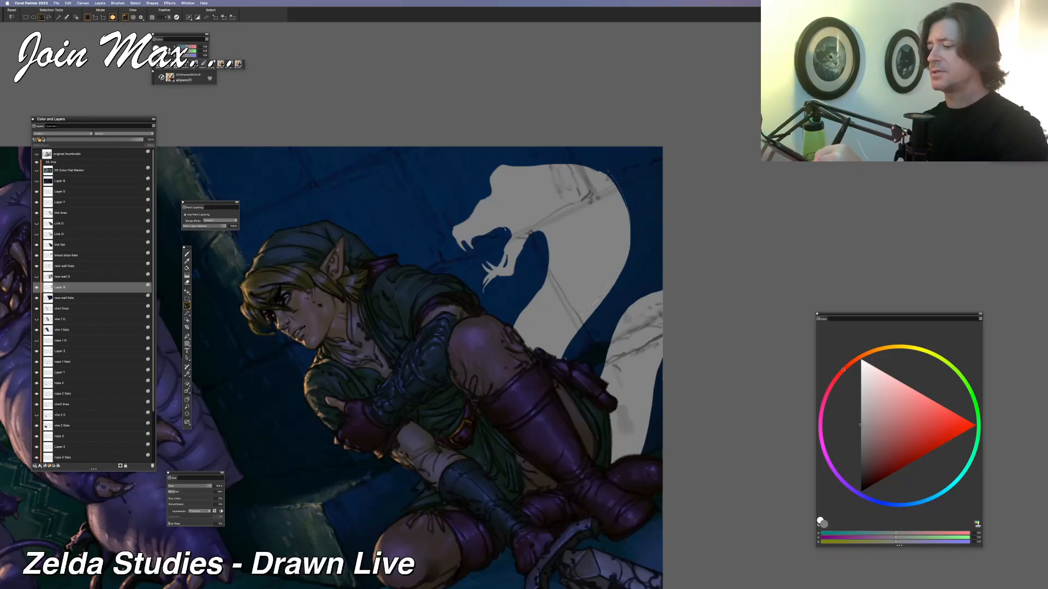
{"action": "left_click_drag", "start_coordinate": [662, 246], "coordinate": [610, 170]}
{"action": "key", "text": "Delete"}
{"action": "key", "text": "super+d"}
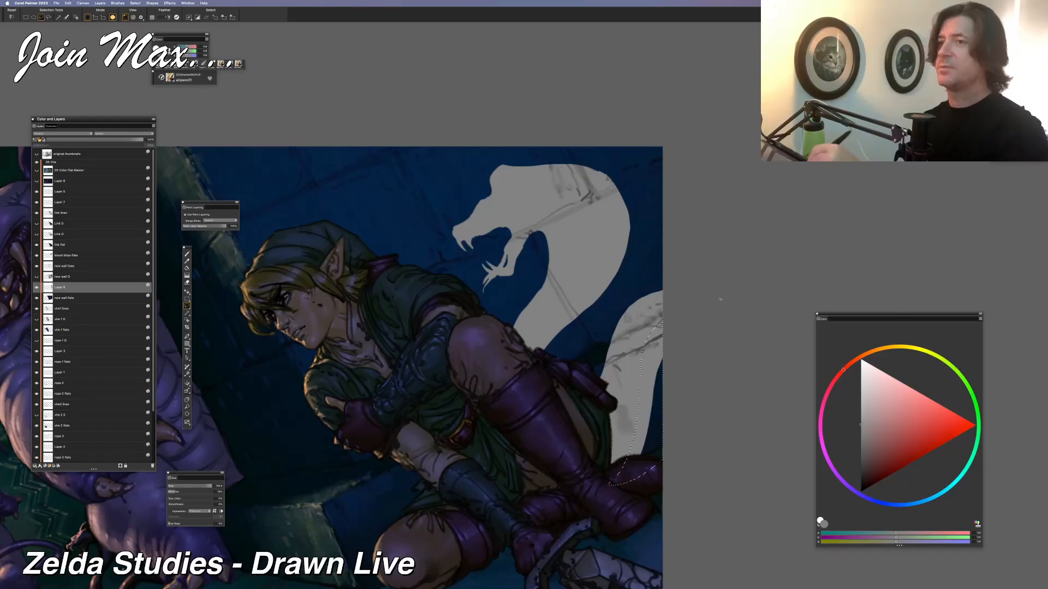
Try to widen the serpent silhouette's lower coil by filling a lassoed area along its outer side
{"action": "key", "text": "super+f"}
{"action": "key", "text": "Return"}
{"action": "key", "text": "super+d"}
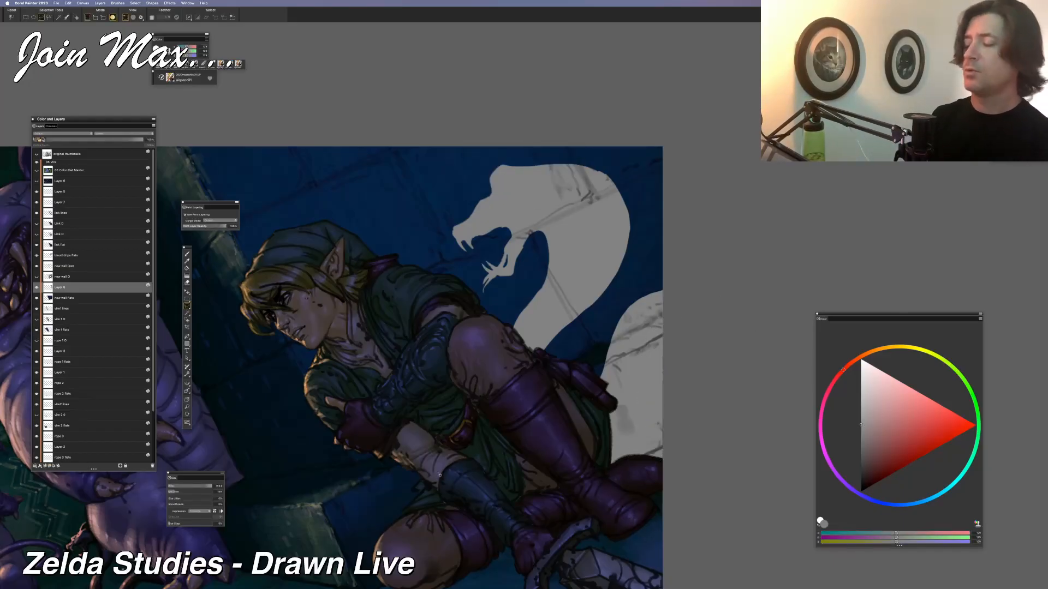
{"action": "key", "text": "super+z"}
{"action": "key", "text": "super+z"}
{"action": "key", "text": "super+z"}
{"action": "key", "text": "super+z"}
{"action": "key", "text": "super+z"}
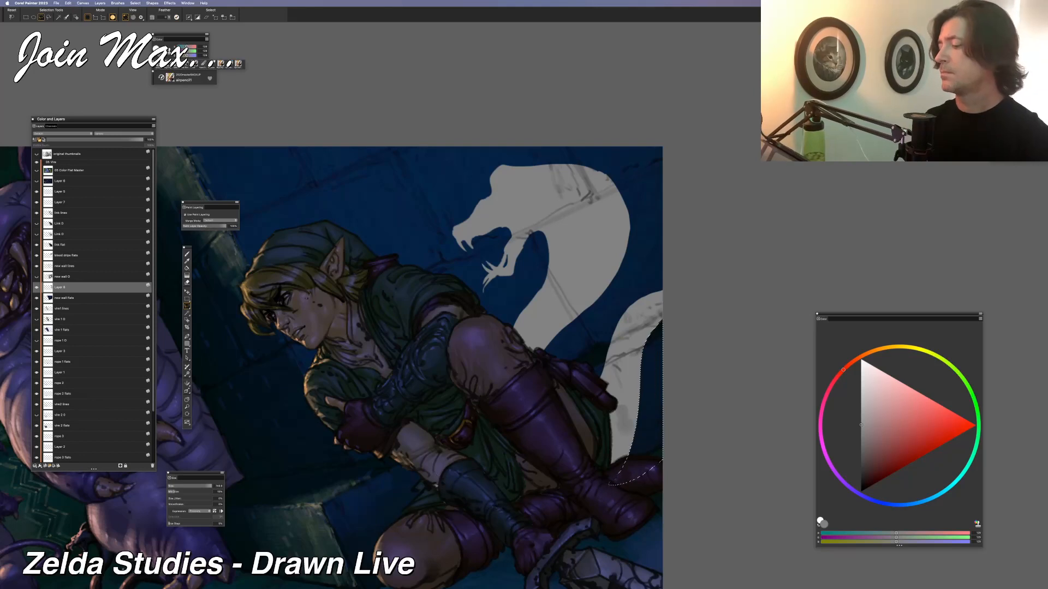
{"action": "key", "text": "super+d"}
{"action": "key", "text": "b"}
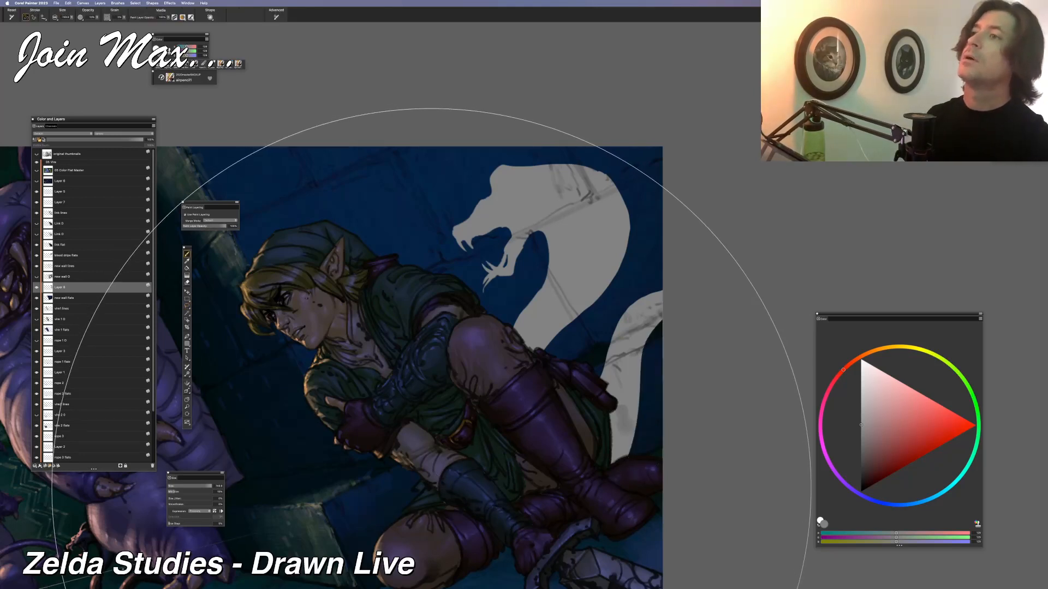
{"action": "key", "text": "l"}
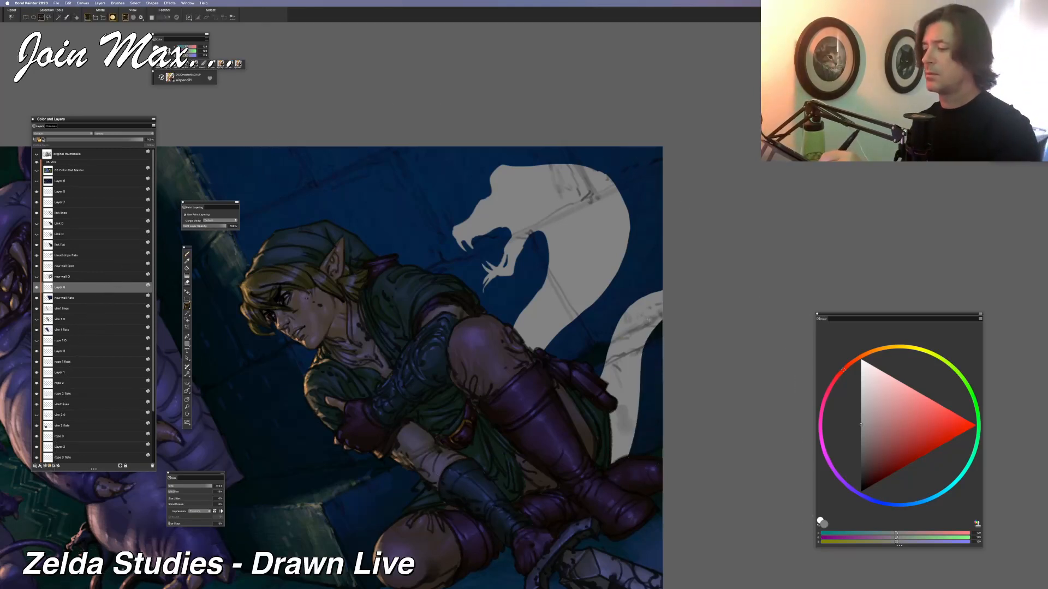
{"action": "key", "text": "super+d"}
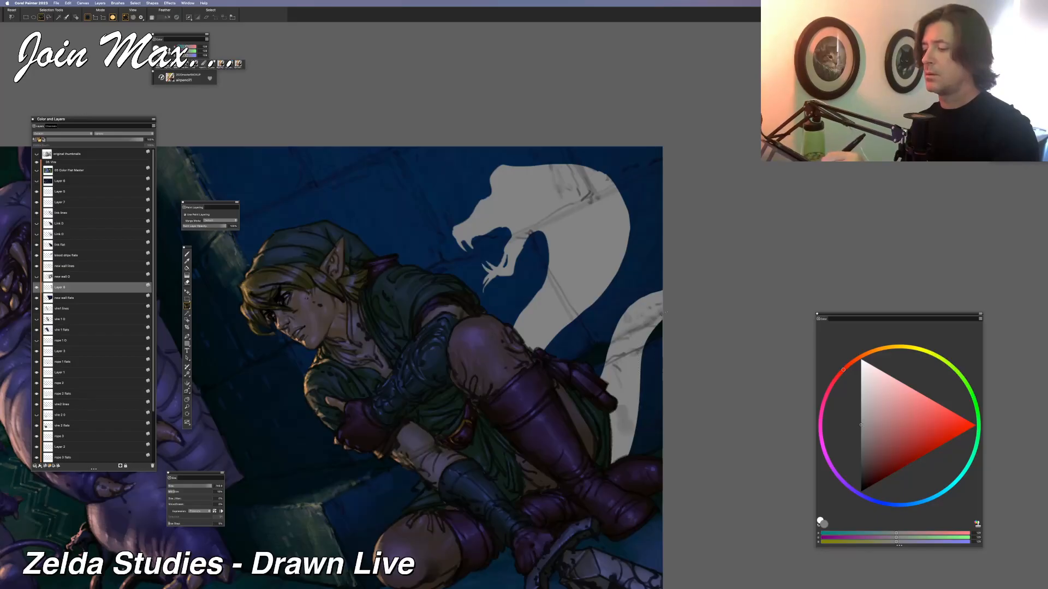
{"action": "key", "text": "super+d"}
{"action": "key", "text": "b"}
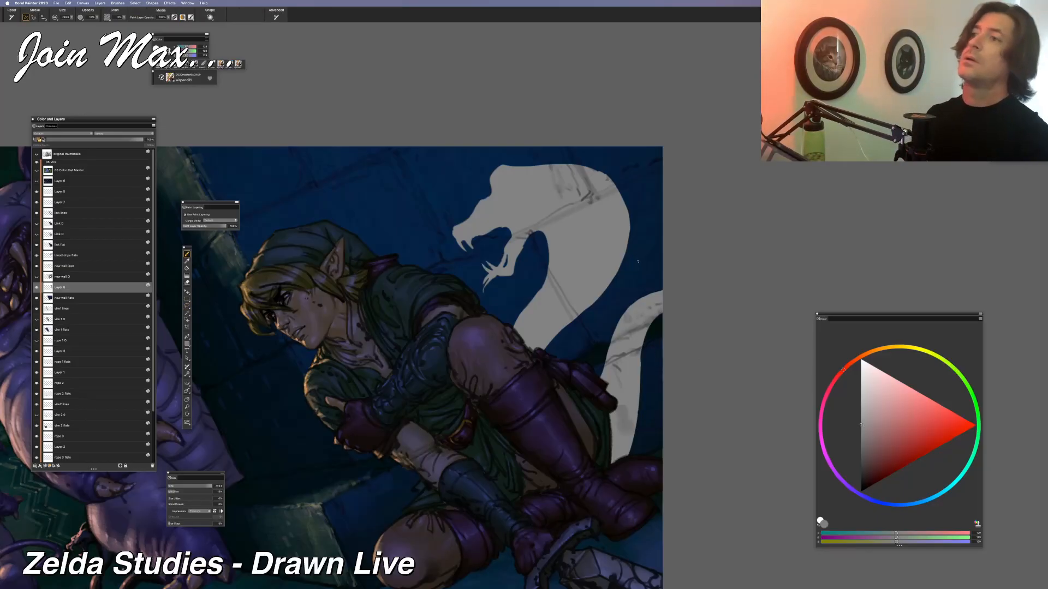
{"action": "scroll", "coordinate": [592, 255], "scroll_direction": "down", "scroll_amount": 6}
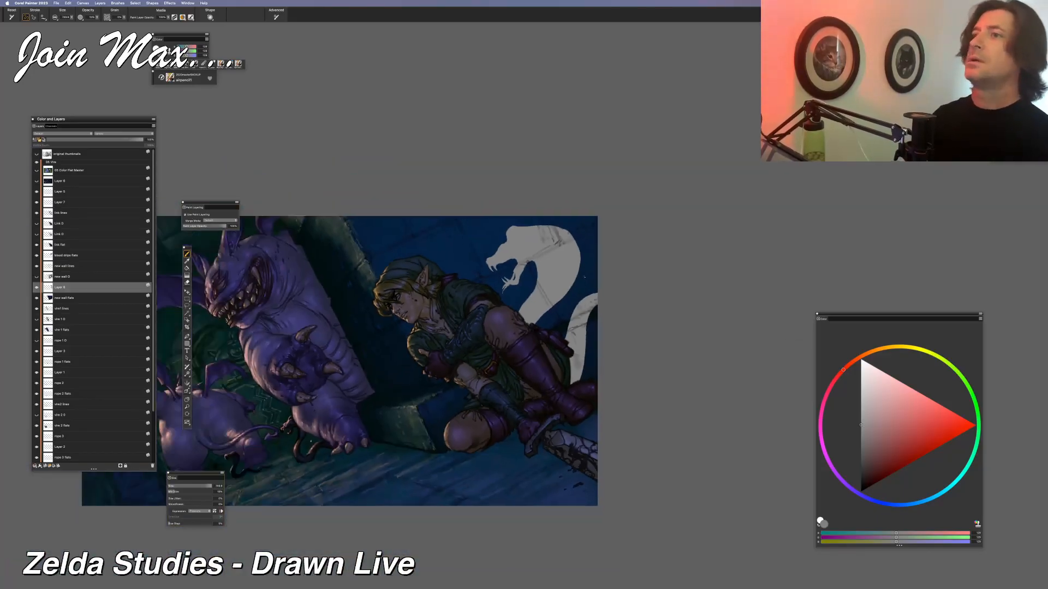
{"action": "scroll", "coordinate": [592, 255], "scroll_direction": "up", "scroll_amount": 4}
{"action": "scroll", "coordinate": [592, 255], "scroll_direction": "up", "scroll_amount": 2}
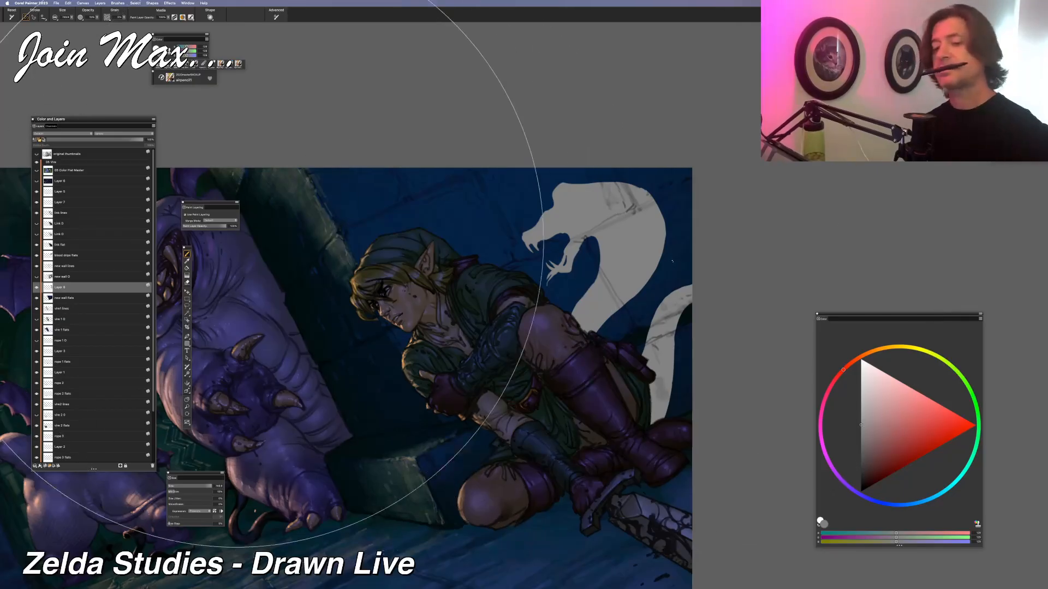
Load the serpent silhouette layer's content as a selection and invert it
{"action": "key", "text": "w"}
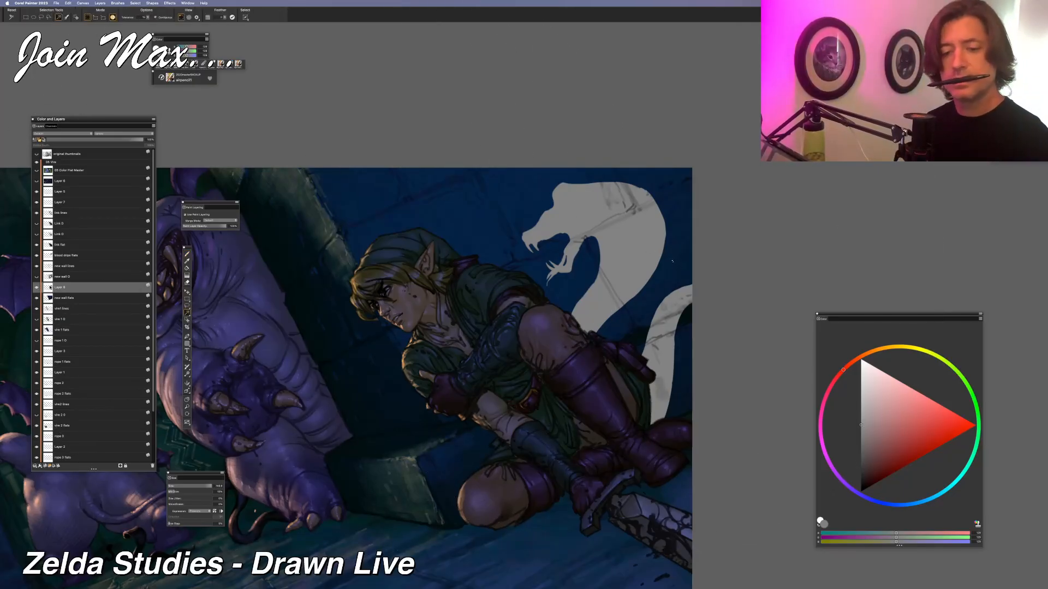
{"action": "right_click", "coordinate": [51, 287]}
{"action": "left_click", "coordinate": [101, 460]}
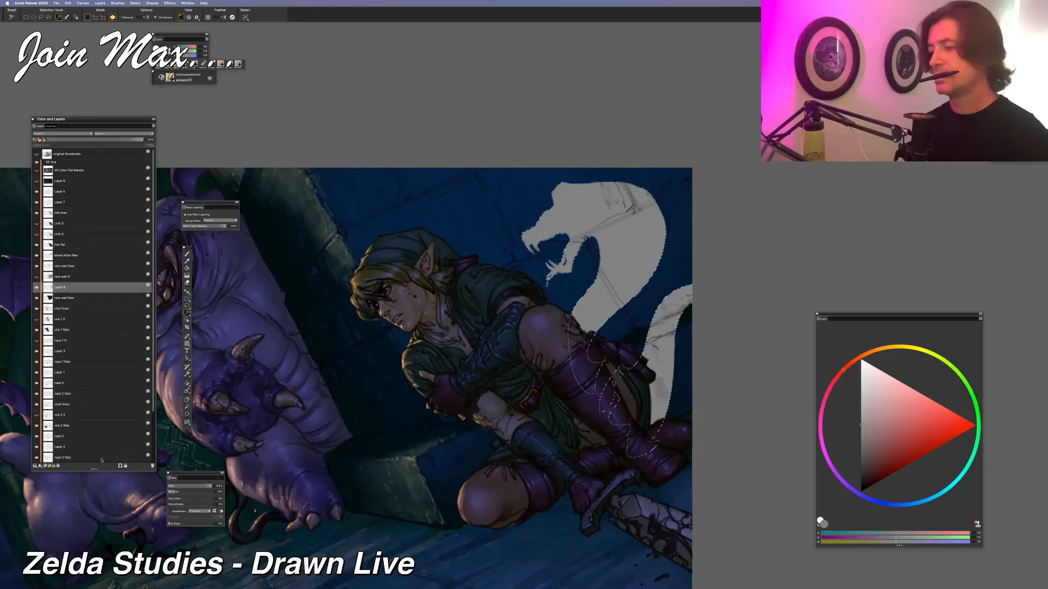
{"action": "key", "text": "super+shift+i"}
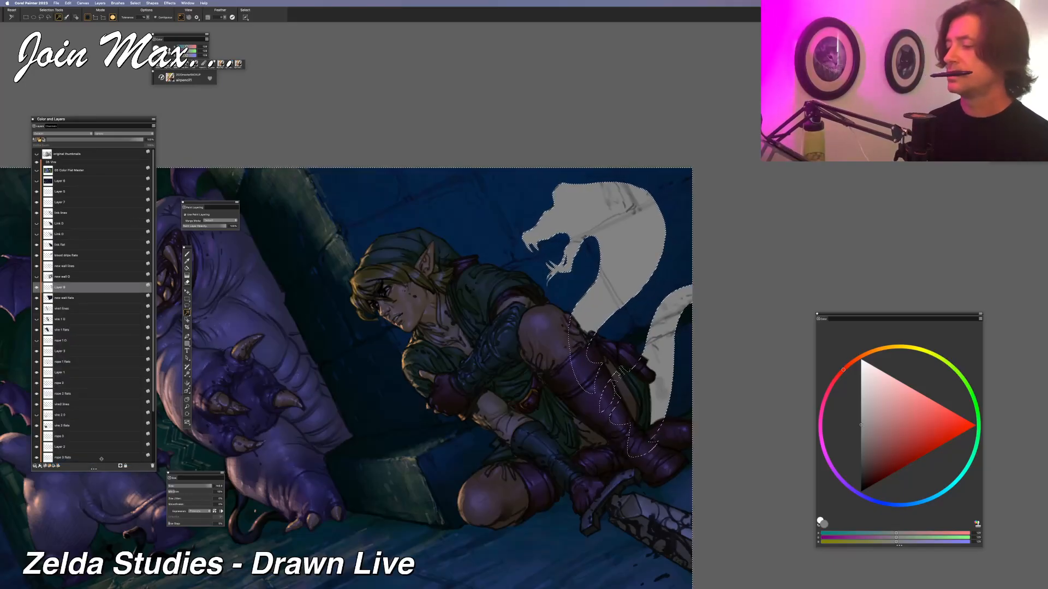
Make the new wall flats layer active, and hide the silhouette layer along with the selection outline
{"action": "left_click", "coordinate": [73, 298]}
{"action": "left_click", "coordinate": [36, 288]}
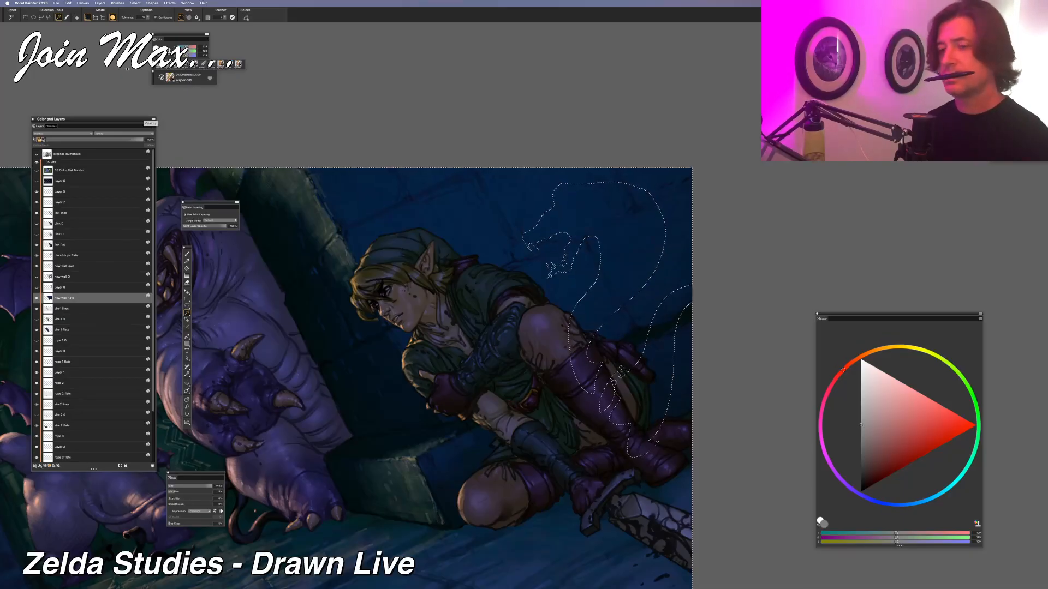
{"action": "key", "text": "super+d"}
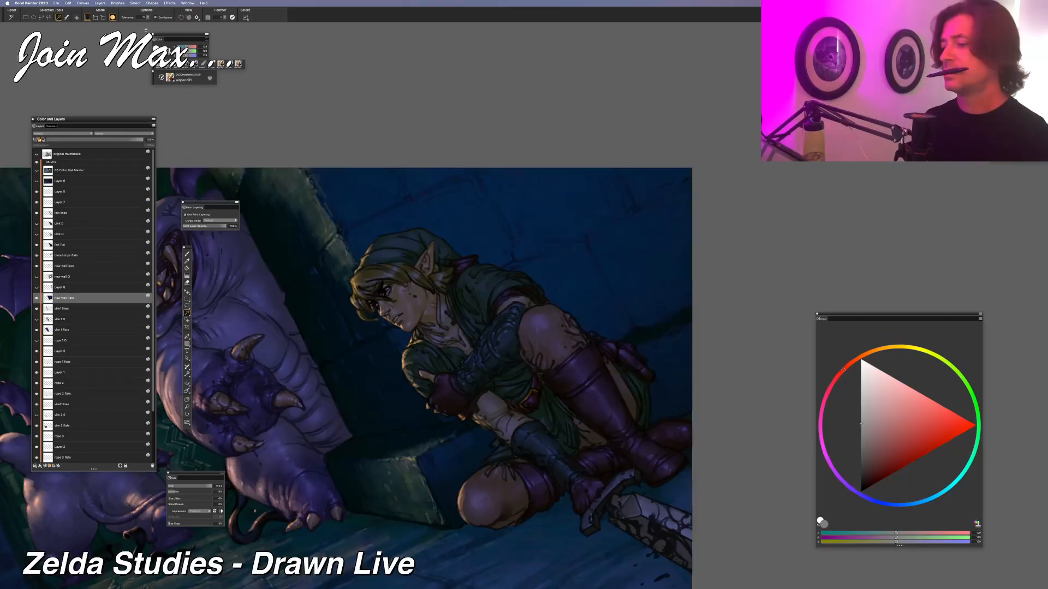
Add a new layer above the wall flats and mix a brighter blue based on the sampled wall colour
{"action": "key", "text": "b"}
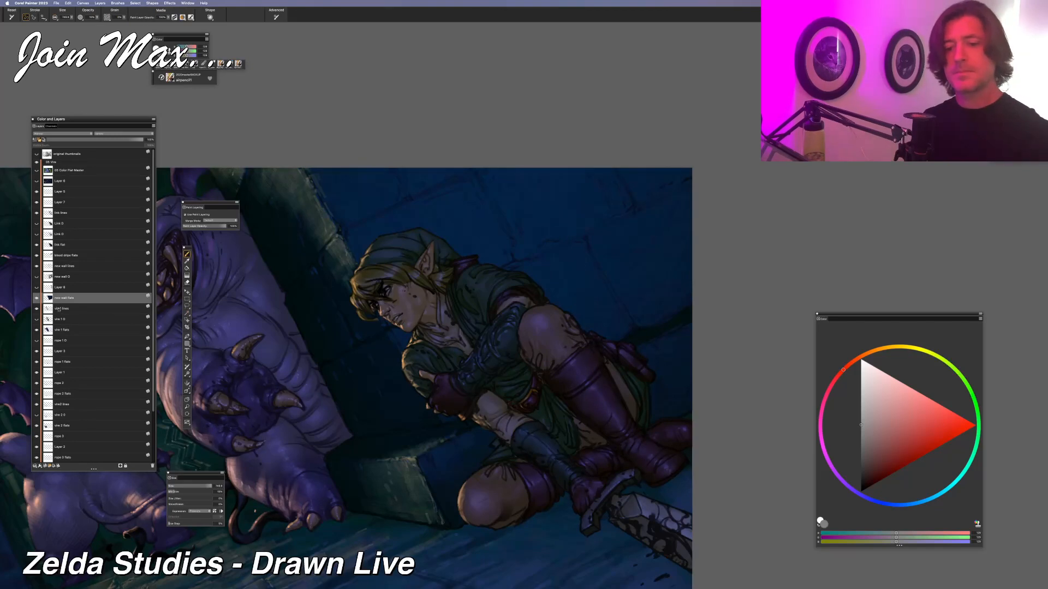
{"action": "left_click", "coordinate": [45, 467]}
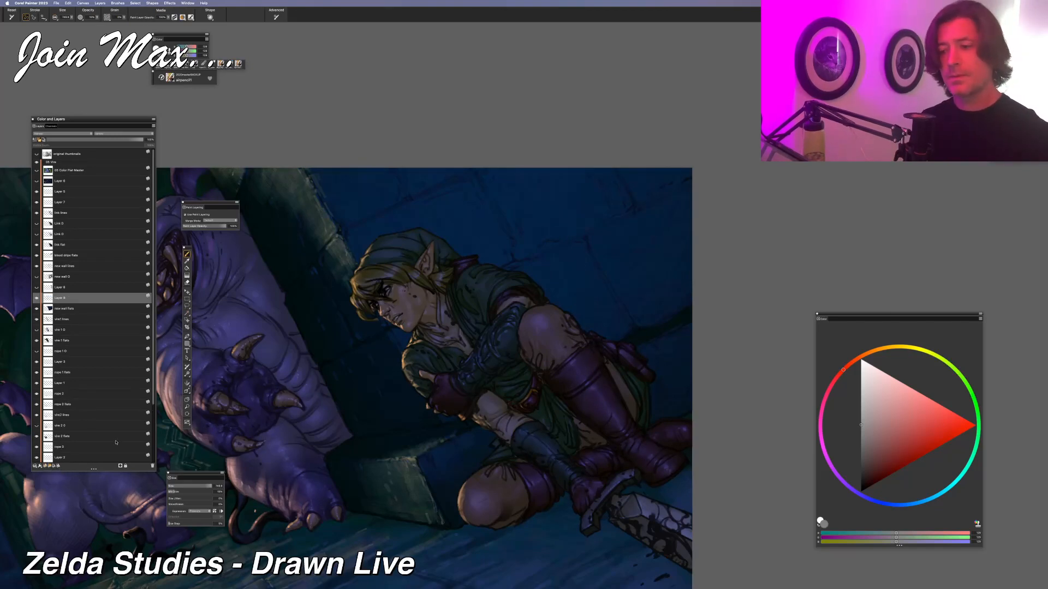
{"action": "left_click", "coordinate": [466, 229], "text": "alt"}
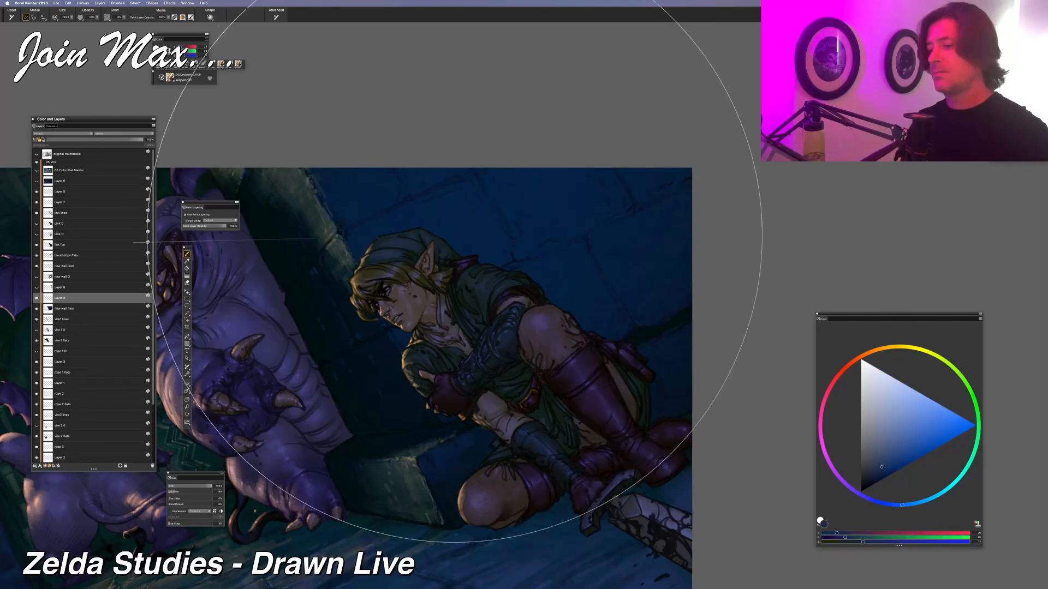
{"action": "left_click", "coordinate": [852, 533]}
{"action": "left_click", "coordinate": [861, 538]}
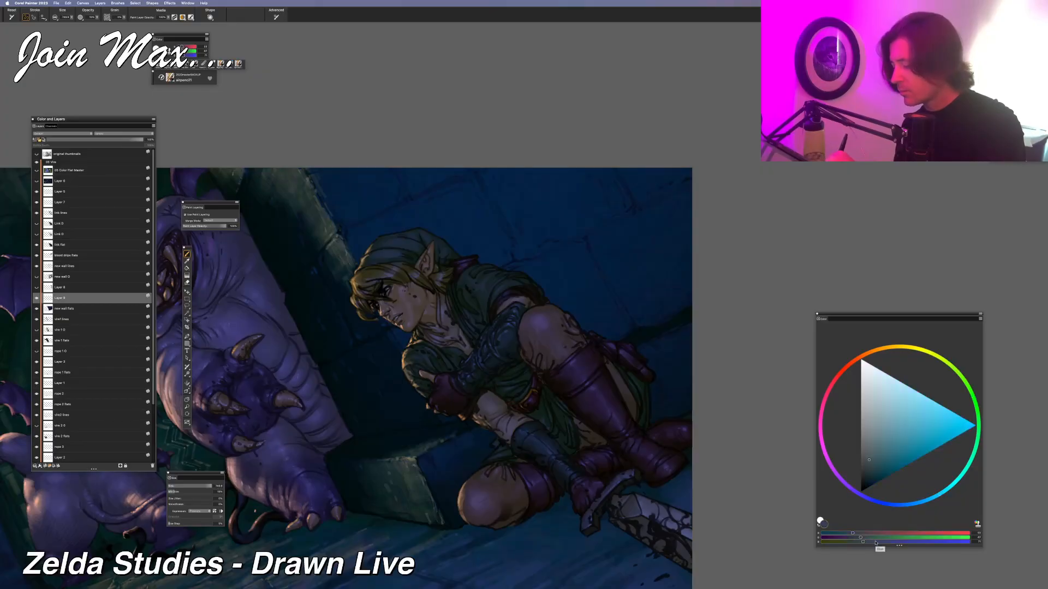
{"action": "left_click", "coordinate": [877, 542]}
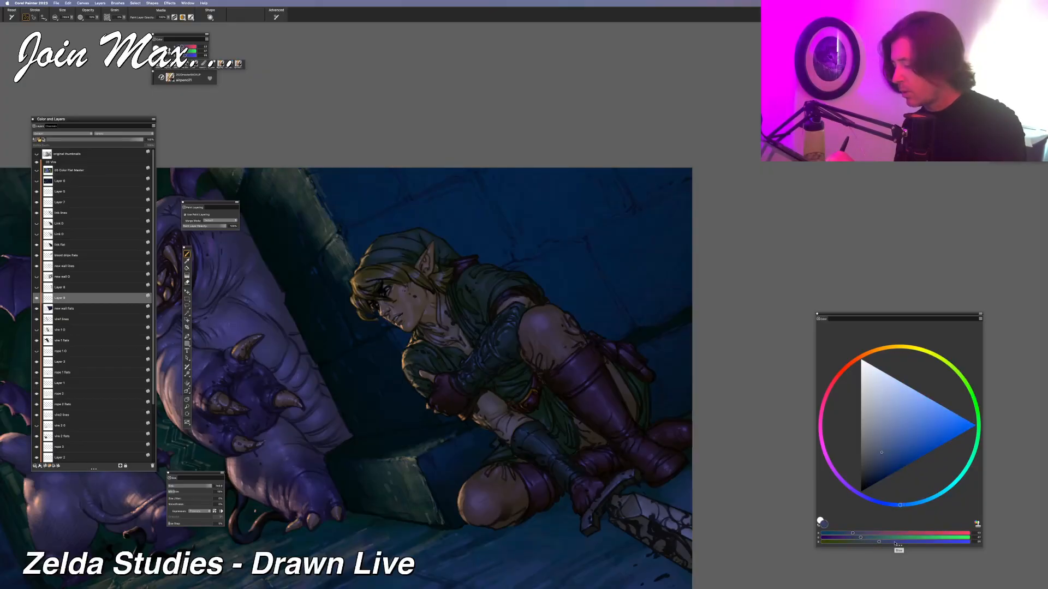
{"action": "left_click", "coordinate": [895, 542]}
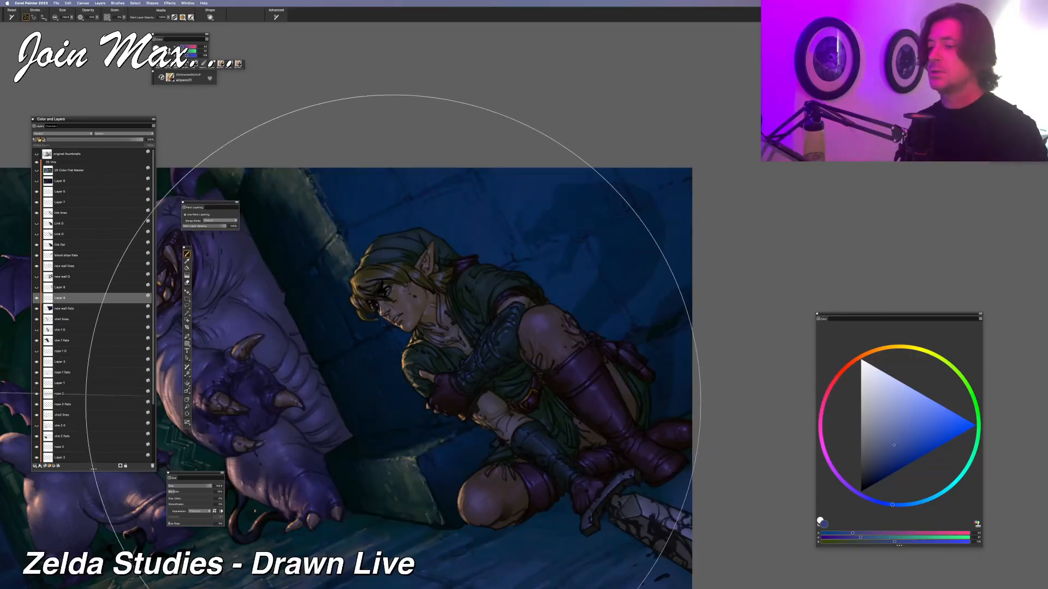
Brush the brighter blue softly over the wall around the serpent shape so it reads as a shadow, and reduce the brush size
{"action": "left_click_drag", "start_coordinate": [572, 213], "coordinate": [522, 198]}
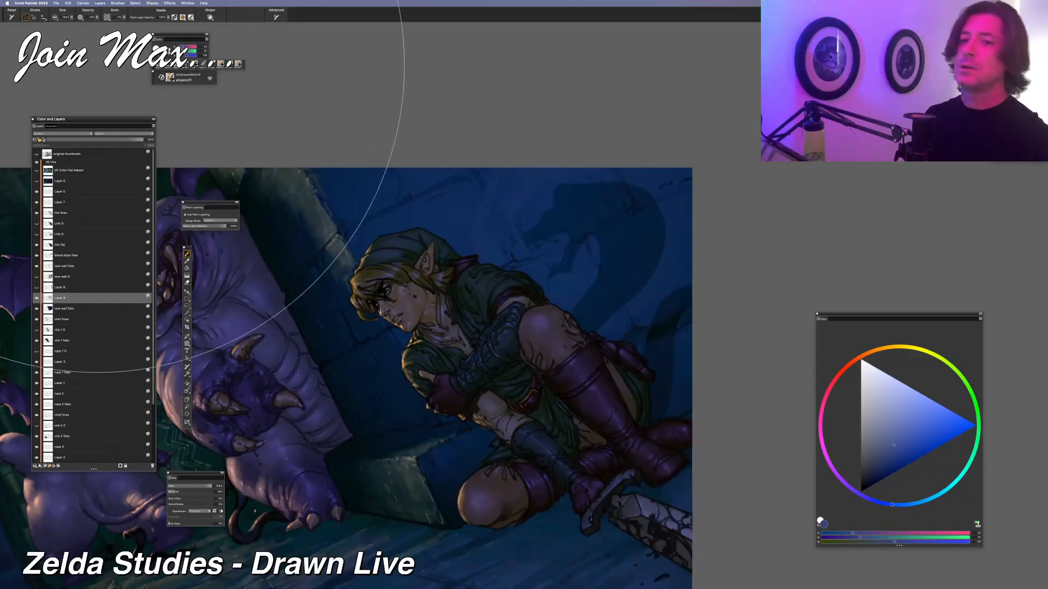
{"action": "left_click", "coordinate": [71, 17]}
{"action": "left_click", "coordinate": [80, 30]}
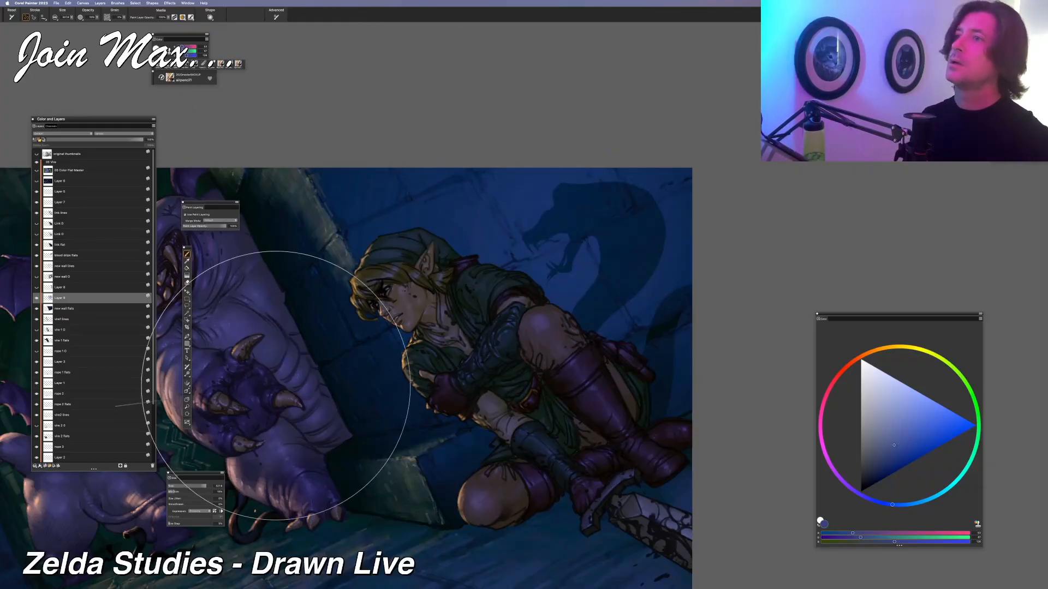
{"action": "scroll", "coordinate": [339, 535], "scroll_direction": "down", "scroll_amount": 3}
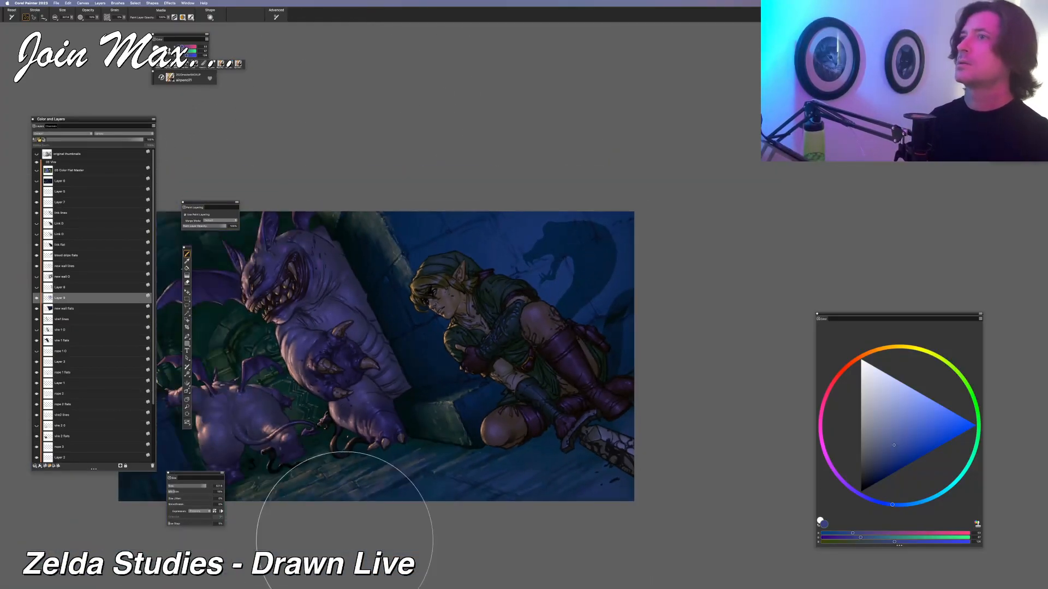
{"action": "left_click_drag", "start_coordinate": [438, 466], "coordinate": [504, 480]}
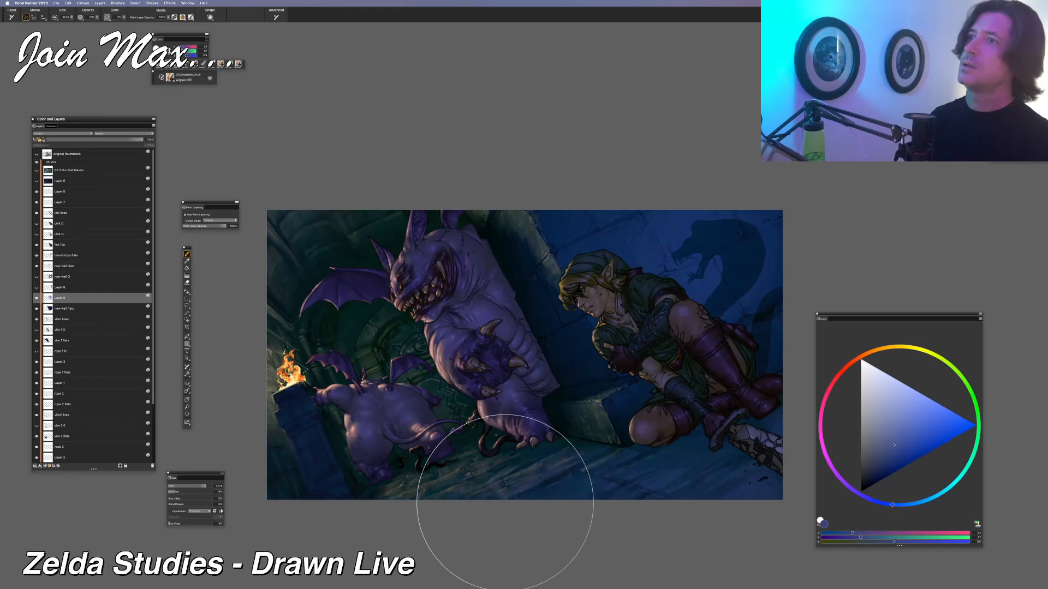
Make the new wall lines layer active, pick the eraser, and return to the brush
{"action": "scroll", "coordinate": [505, 501], "scroll_direction": "up", "scroll_amount": 5}
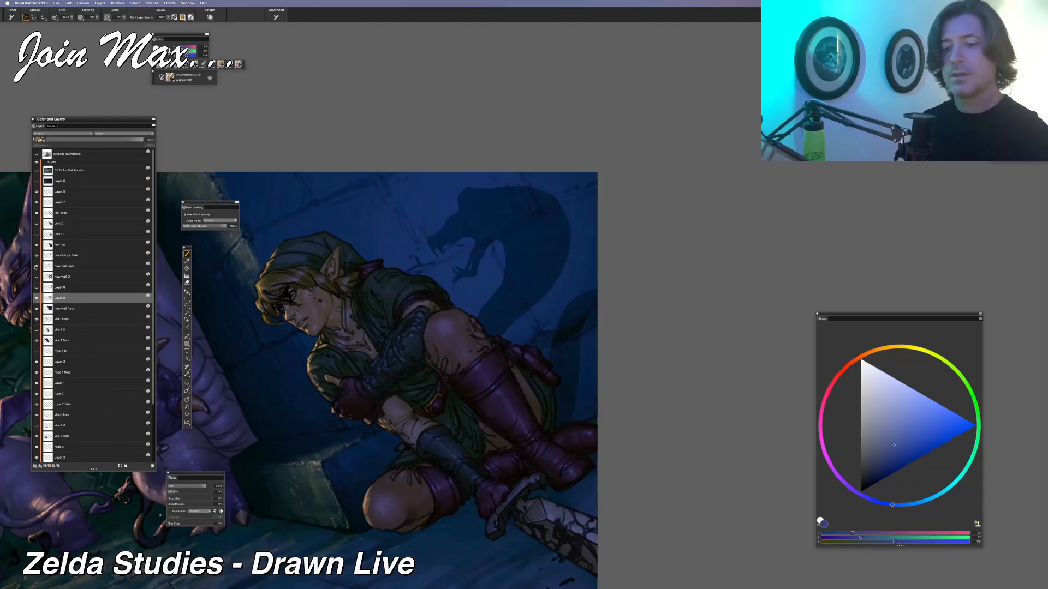
{"action": "left_click", "coordinate": [64, 266]}
{"action": "left_click", "coordinate": [186, 283]}
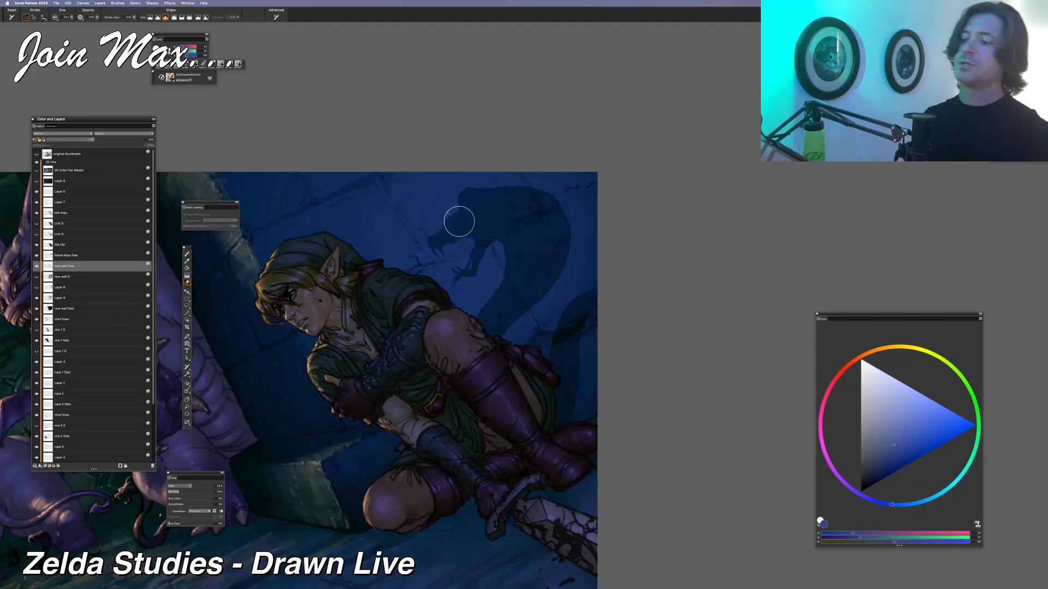
{"action": "key", "text": "b"}
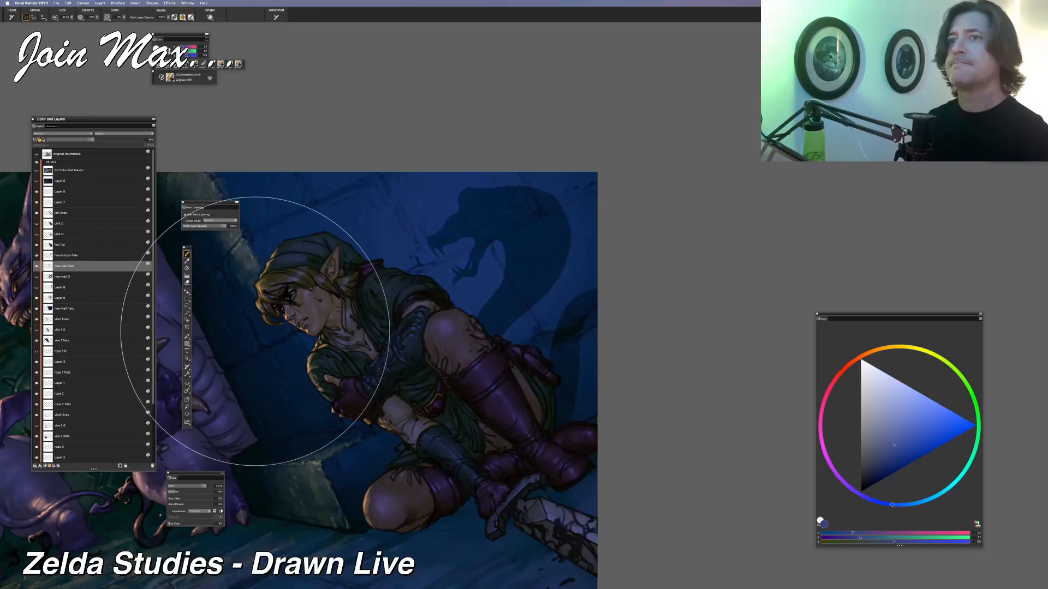
Examine the serpent shadow behind the hero both up close and within the whole composition
{"action": "key", "text": "super+plus"}
{"action": "left_click_drag", "start_coordinate": [254, 381], "coordinate": [387, 359]}
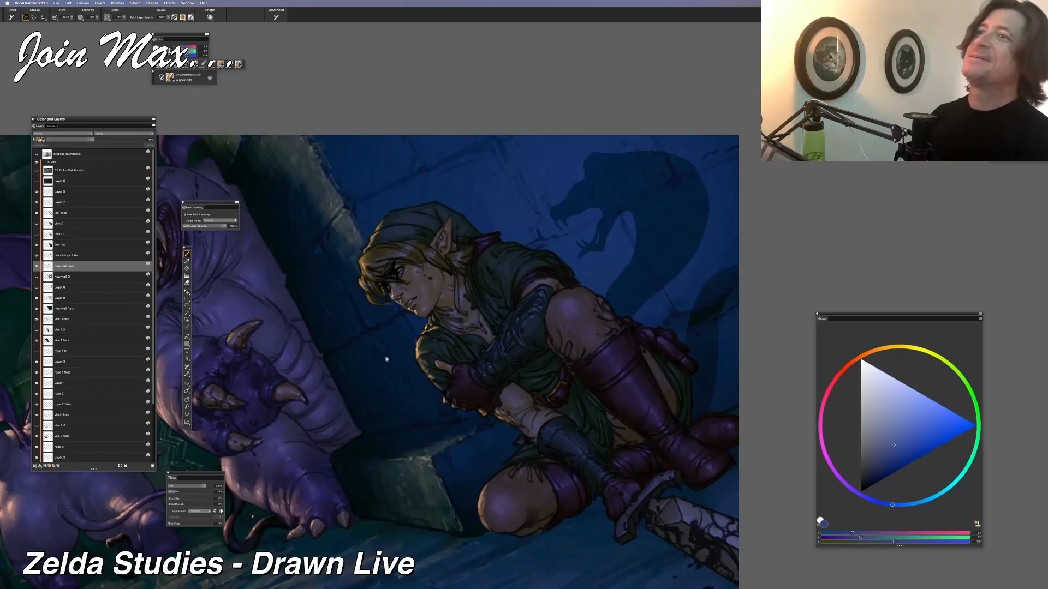
{"action": "key", "text": "super+minus"}
{"action": "key", "text": "super+minus"}
{"action": "key", "text": "super+minus"}
{"action": "key", "text": "super+plus"}
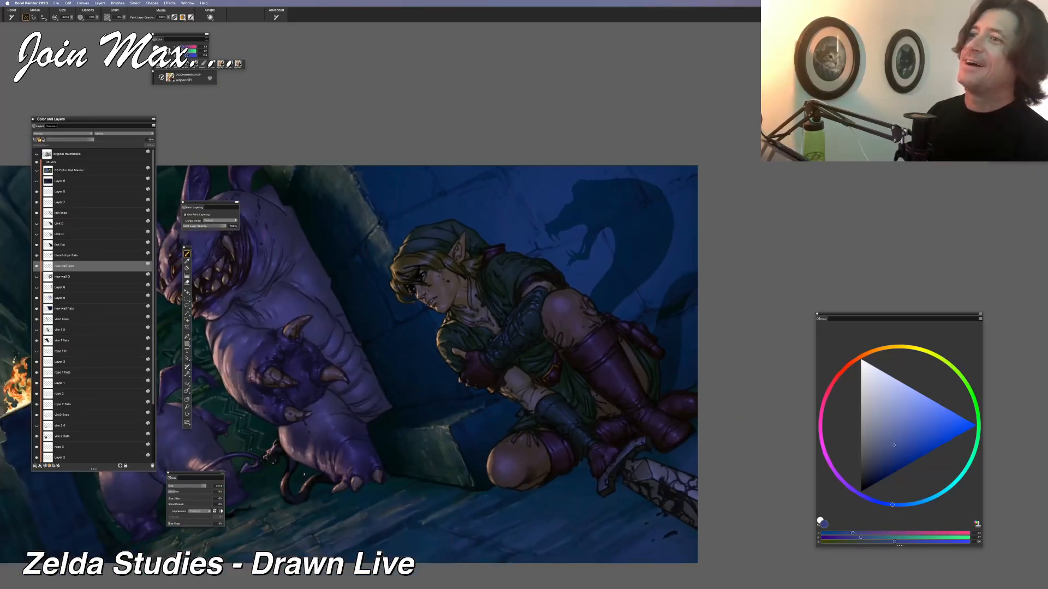
{"action": "key", "text": "super+plus"}
{"action": "key", "text": "super+minus"}
{"action": "key", "text": "super+plus"}
{"action": "left_click_drag", "start_coordinate": [383, 353], "coordinate": [585, 315]}
{"action": "mouse_move", "coordinate": [482, 321]}
{"action": "left_mouse_down"}
{"action": "mouse_move", "coordinate": [540, 313]}
{"action": "mouse_move", "coordinate": [501, 315]}
{"action": "mouse_move", "coordinate": [536, 336]}
{"action": "left_mouse_up"}
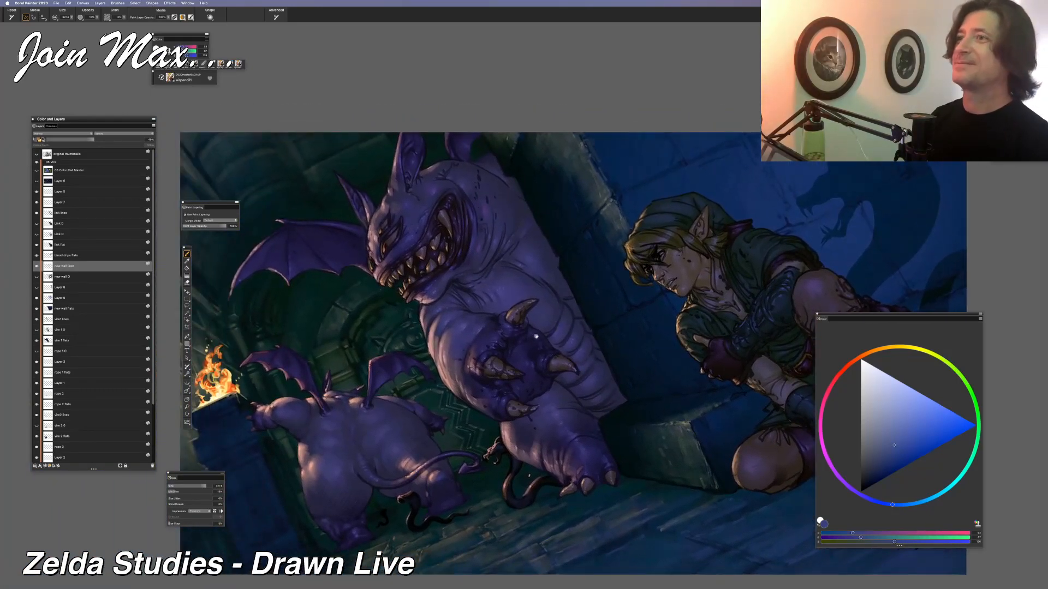
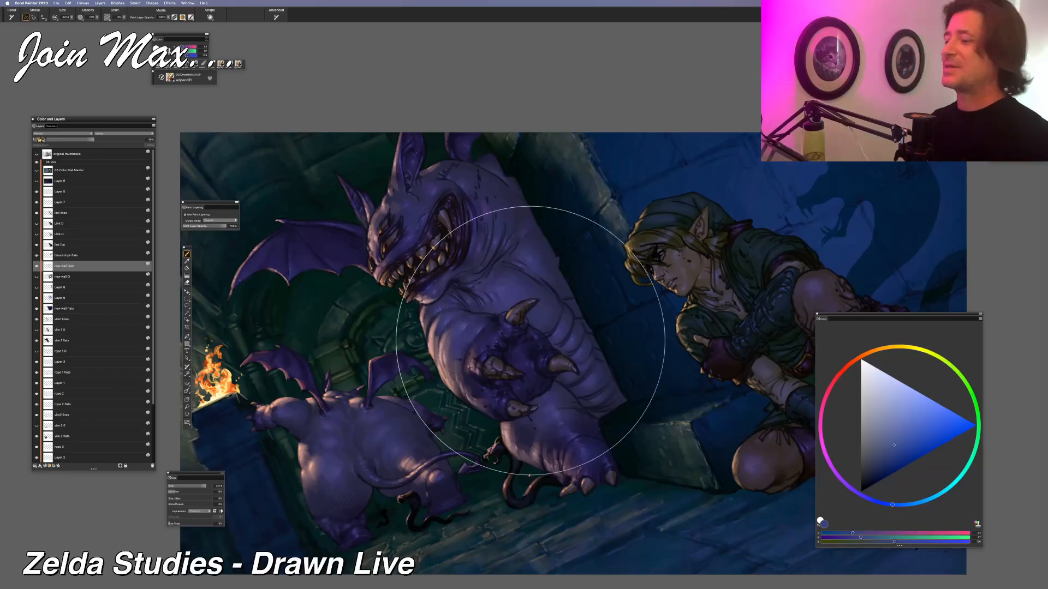
{"action": "left_click_drag", "start_coordinate": [517, 317], "coordinate": [427, 292]}
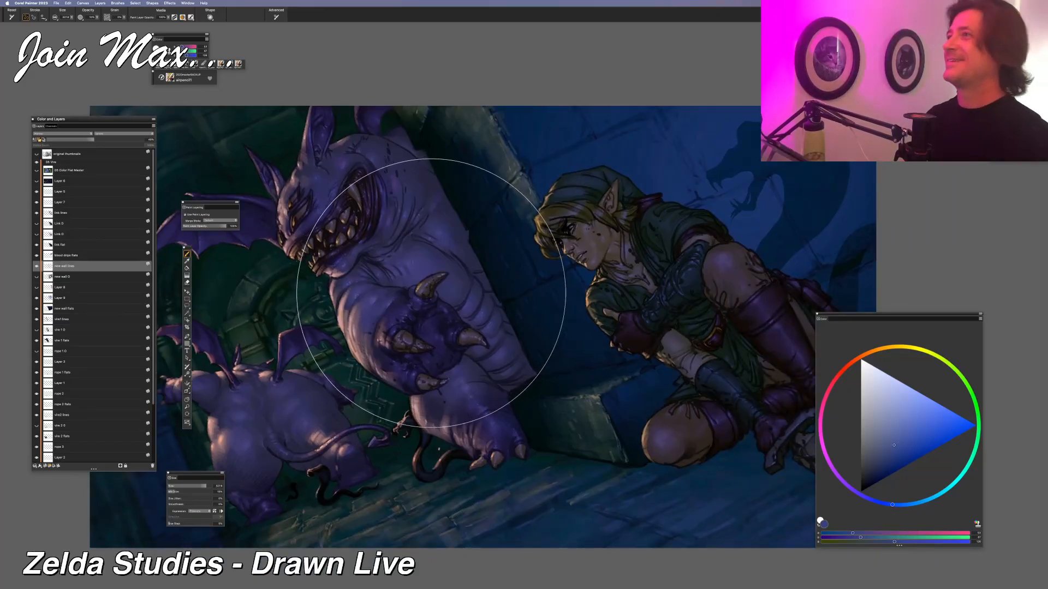
{"action": "key", "text": "super+minus"}
{"action": "left_click_drag", "start_coordinate": [478, 273], "coordinate": [423, 262]}
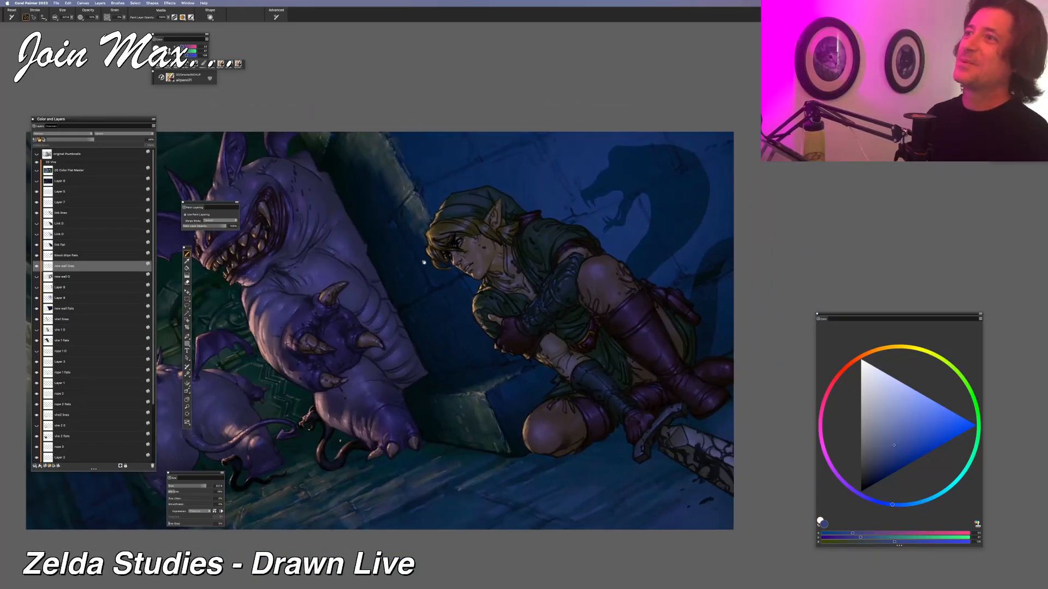
{"action": "key", "text": "super+plus"}
{"action": "key", "text": "super+plus"}
Compare the wall with and without the new wall lines layer and the brighter-blue layer, with the layer adjuster tool active
{"action": "key", "text": "f"}
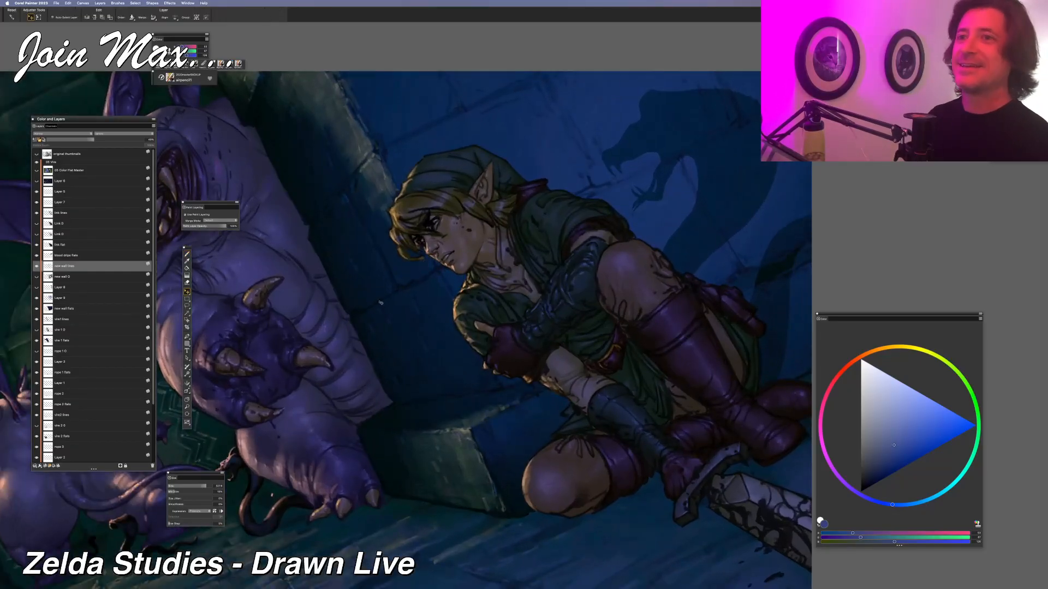
{"action": "left_click_drag", "start_coordinate": [234, 264], "coordinate": [156, 288]}
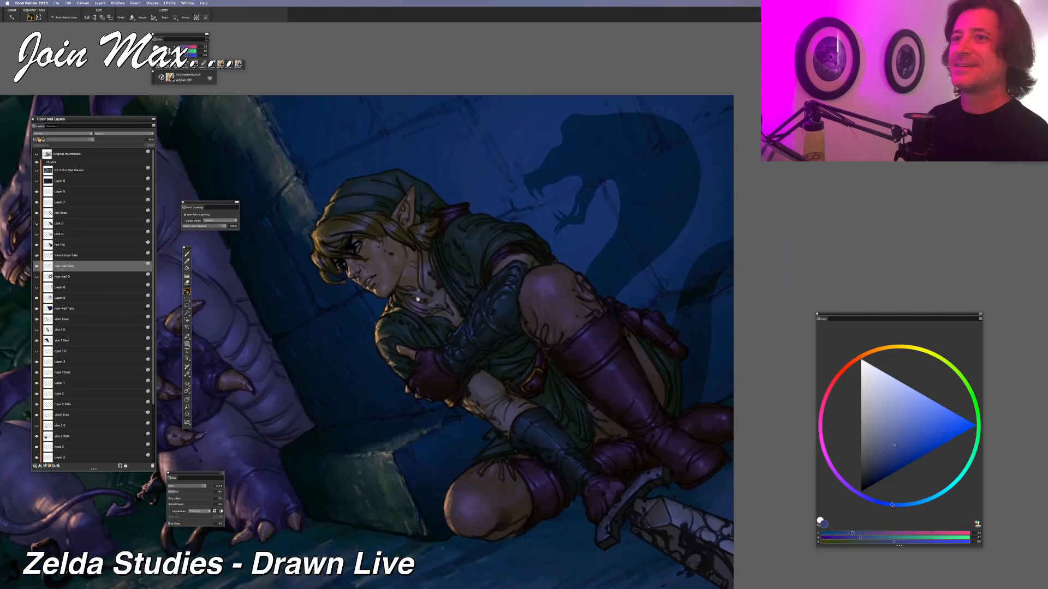
{"action": "left_click", "coordinate": [37, 267]}
{"action": "left_click", "coordinate": [37, 267]}
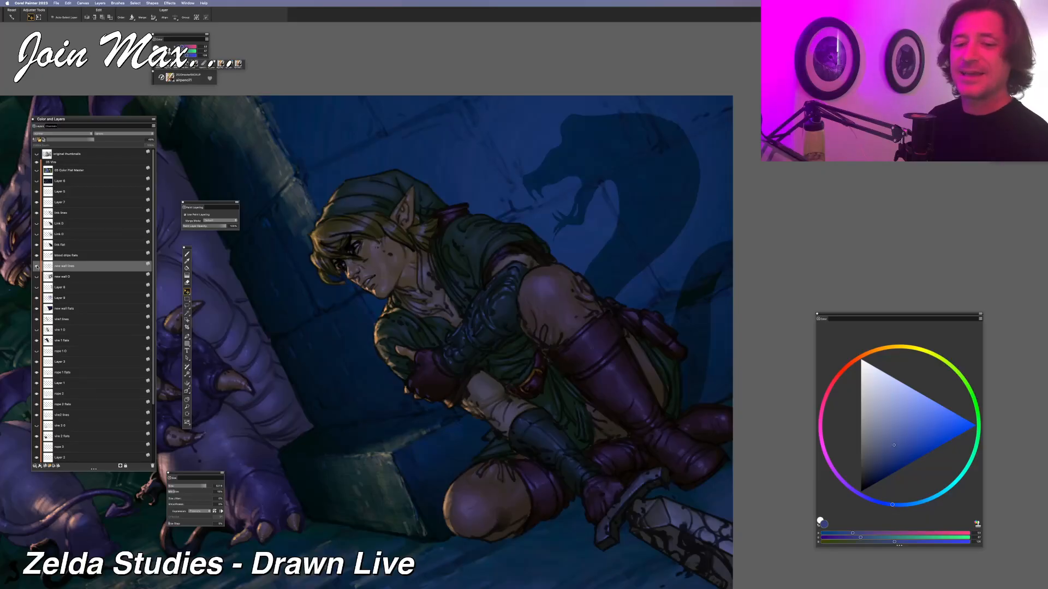
{"action": "left_click", "coordinate": [37, 267]}
{"action": "left_click", "coordinate": [37, 266]}
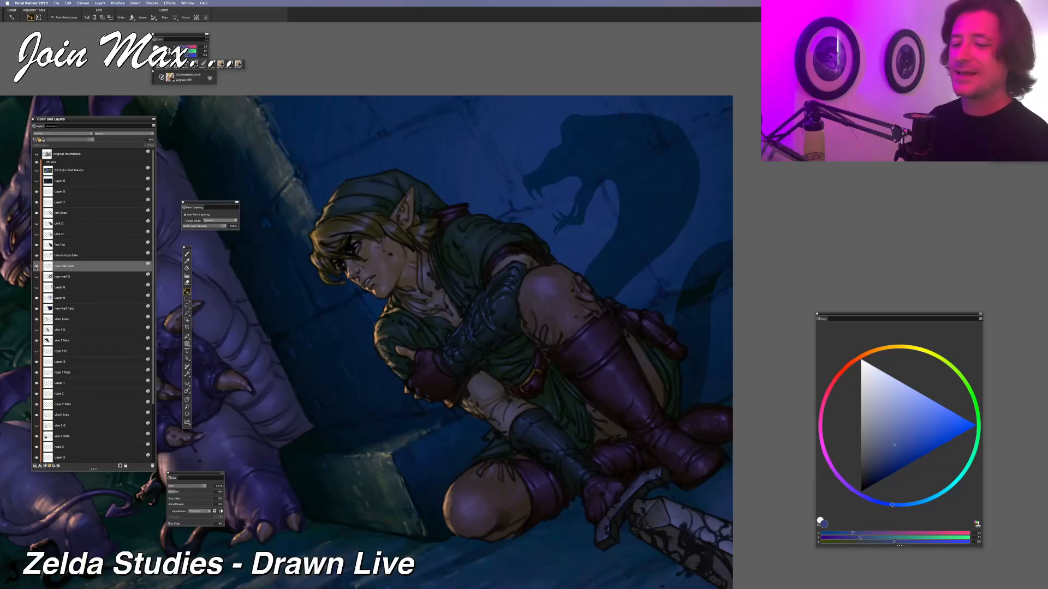
{"action": "left_click", "coordinate": [37, 298]}
{"action": "left_click", "coordinate": [37, 298]}
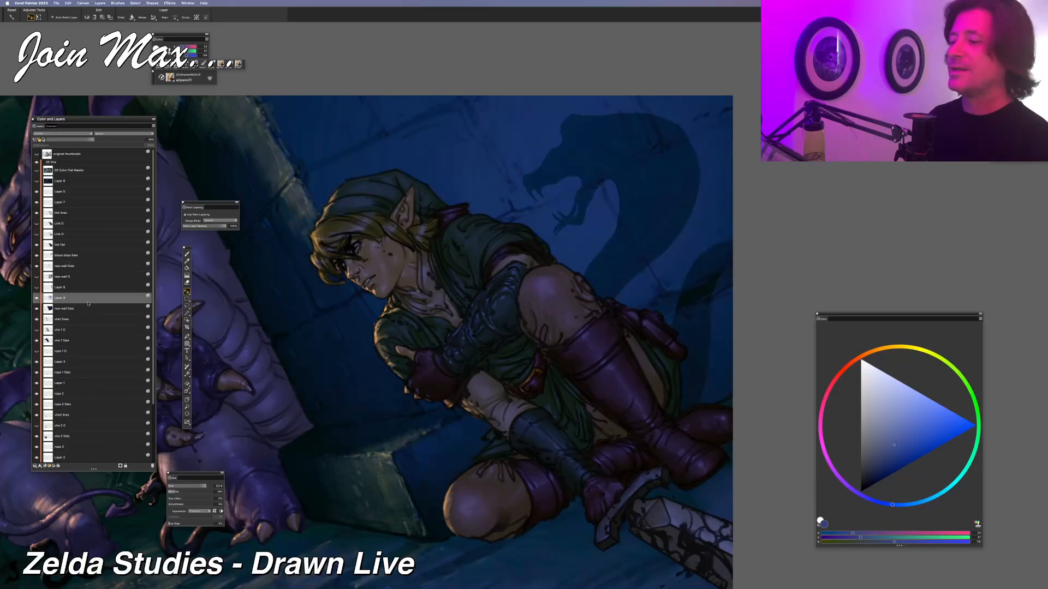
Make the brighter-blue layer above the wall flats active and nudge it up and left to reposition the serpent shadow behind the hero
{"action": "left_click", "coordinate": [89, 303]}
{"action": "key", "text": "Up"}
{"action": "key", "text": "Up"}
{"action": "key", "text": "Up"}
{"action": "key", "text": "Up"}
{"action": "key", "text": "Up"}
{"action": "key", "text": "Up"}
{"action": "key", "text": "Up"}
{"action": "key", "text": "Up"}
{"action": "key", "text": "Up"}
{"action": "key", "text": "Up"}
{"action": "key", "text": "Up"}
{"action": "key", "text": "Up"}
{"action": "key", "text": "Left"}
{"action": "key", "text": "Left"}
{"action": "key", "text": "Left"}
{"action": "key", "text": "Left"}
{"action": "key", "text": "Left"}
{"action": "key", "text": "Left"}
{"action": "key", "text": "Left"}
{"action": "key", "text": "Left"}
{"action": "key", "text": "Left"}
{"action": "key", "text": "Left"}
{"action": "key", "text": "Left"}
{"action": "key", "text": "Left"}
{"action": "key", "text": "Left"}
{"action": "key", "text": "Left"}
{"action": "key", "text": "Left"}
{"action": "key", "text": "Left"}
{"action": "key", "text": "Left"}
{"action": "key", "text": "Left"}
{"action": "key", "text": "Left"}
{"action": "key", "text": "Left"}
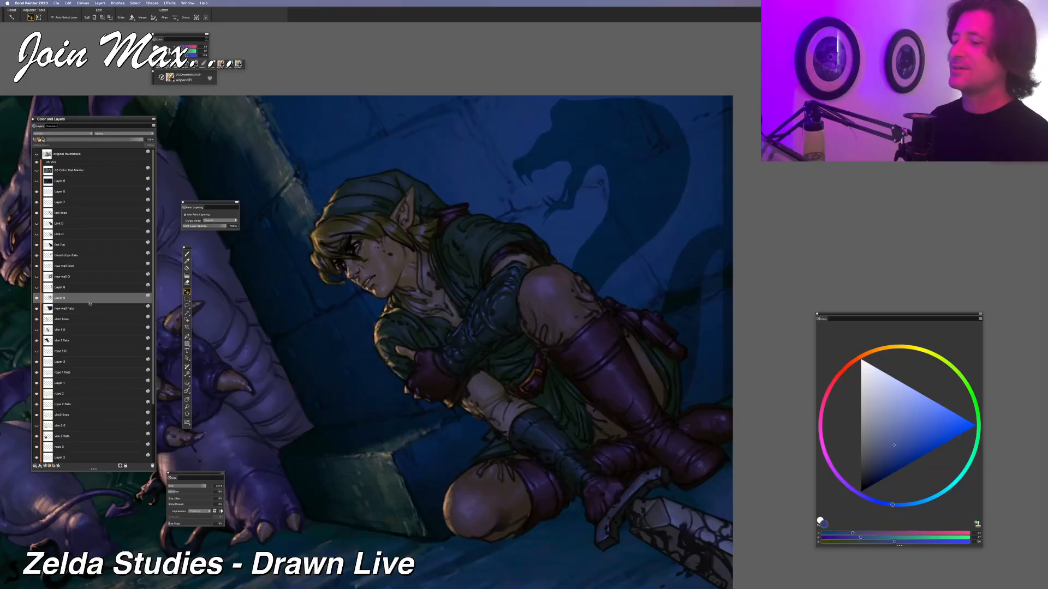
{"action": "key", "text": "shift+Right"}
{"action": "key", "text": "shift+Left"}
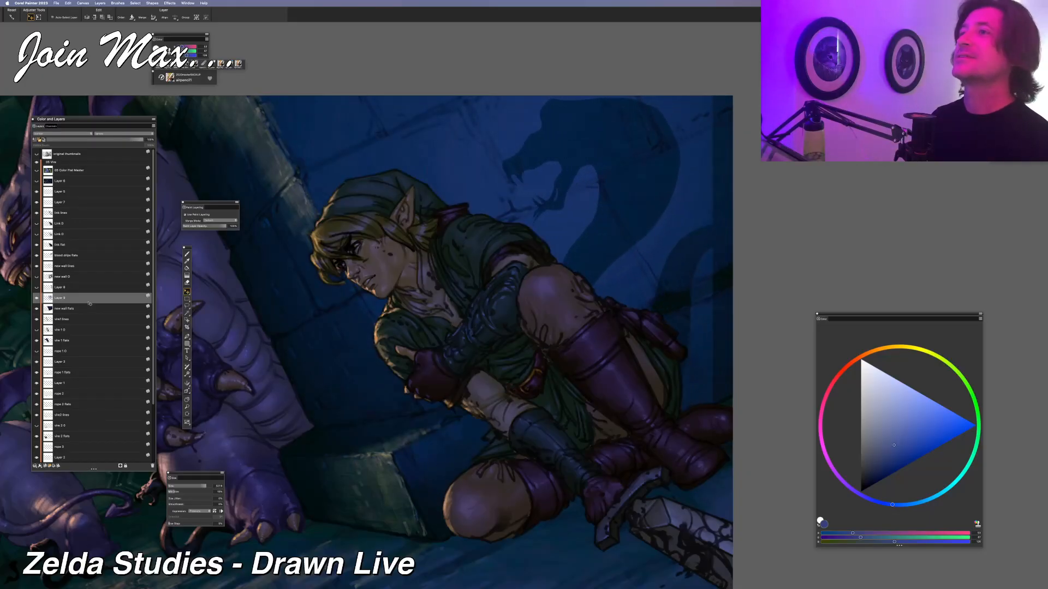
{"action": "key", "text": "shift+Left"}
{"action": "key", "text": "shift+Left"}
{"action": "key", "text": "shift+Down"}
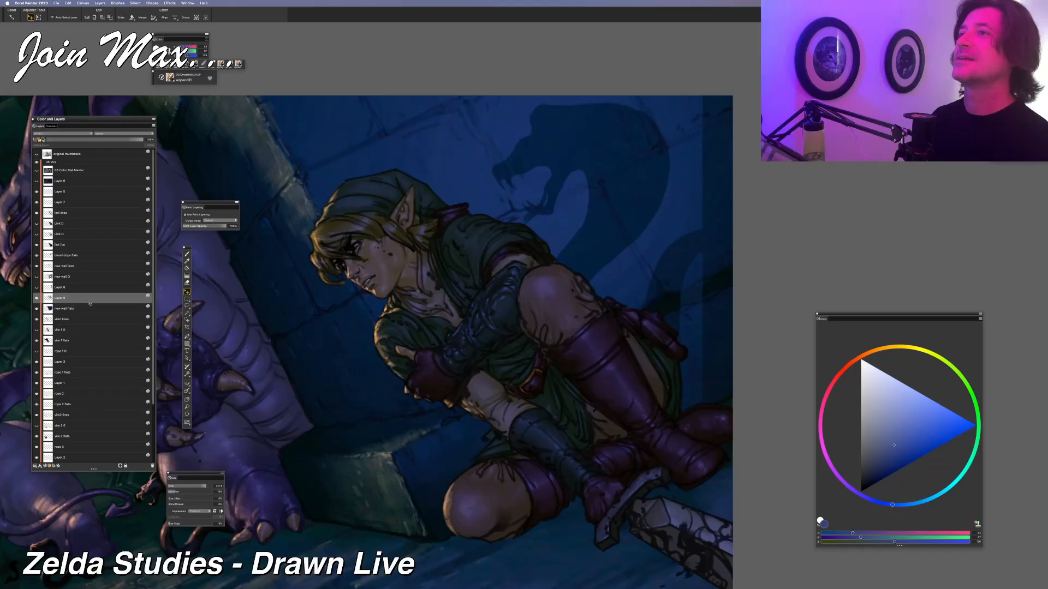
{"action": "key", "text": "shift+Right"}
{"action": "key", "text": "shift+Right"}
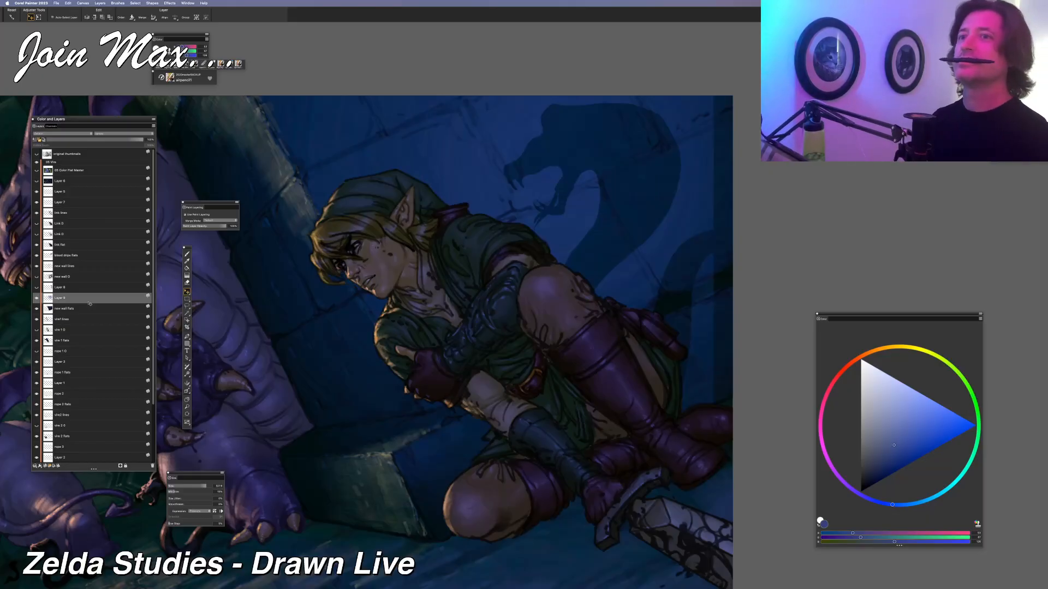
{"action": "key", "text": "alt+super+t"}
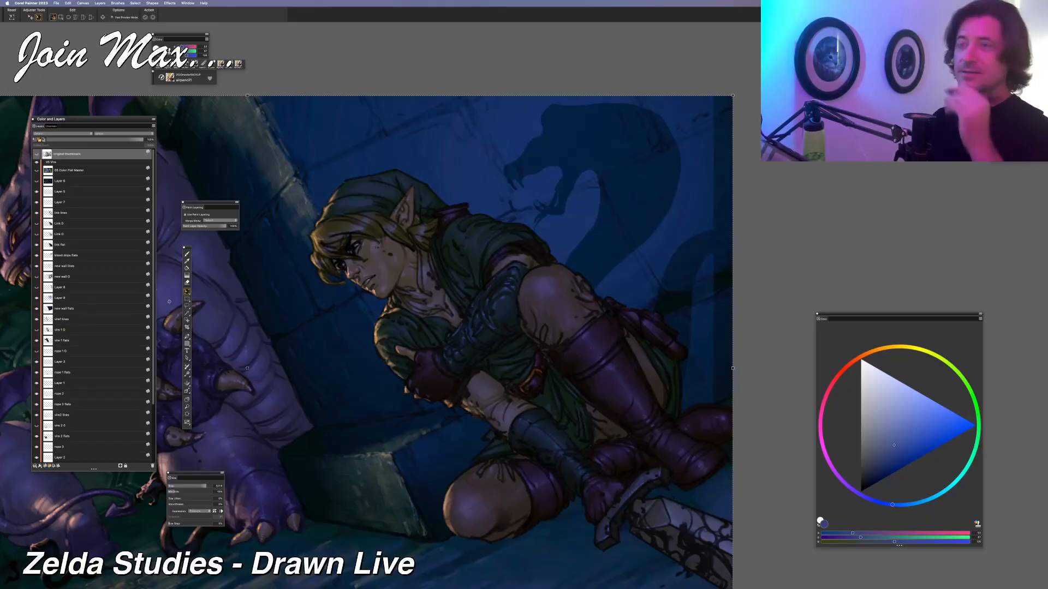
{"action": "key", "text": "super+minus"}
{"action": "key", "text": "super+minus"}
{"action": "key", "text": "super+minus"}
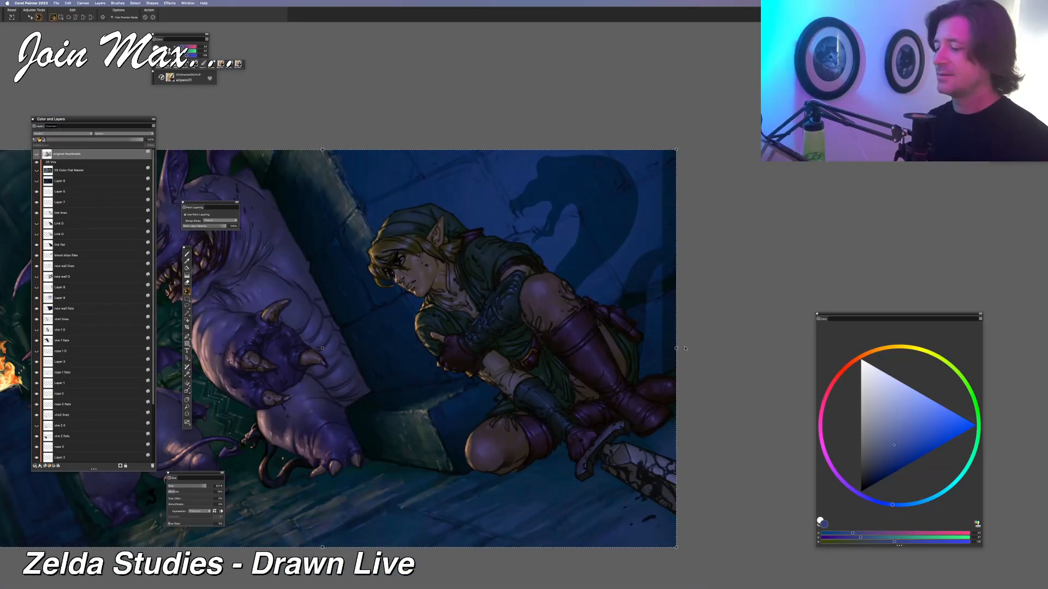
{"action": "mouse_move", "coordinate": [675, 348]}
{"action": "left_mouse_down"}
{"action": "mouse_move", "coordinate": [697, 348]}
{"action": "mouse_move", "coordinate": [691, 343]}
{"action": "left_mouse_up"}
{"action": "left_click", "coordinate": [153, 18]}
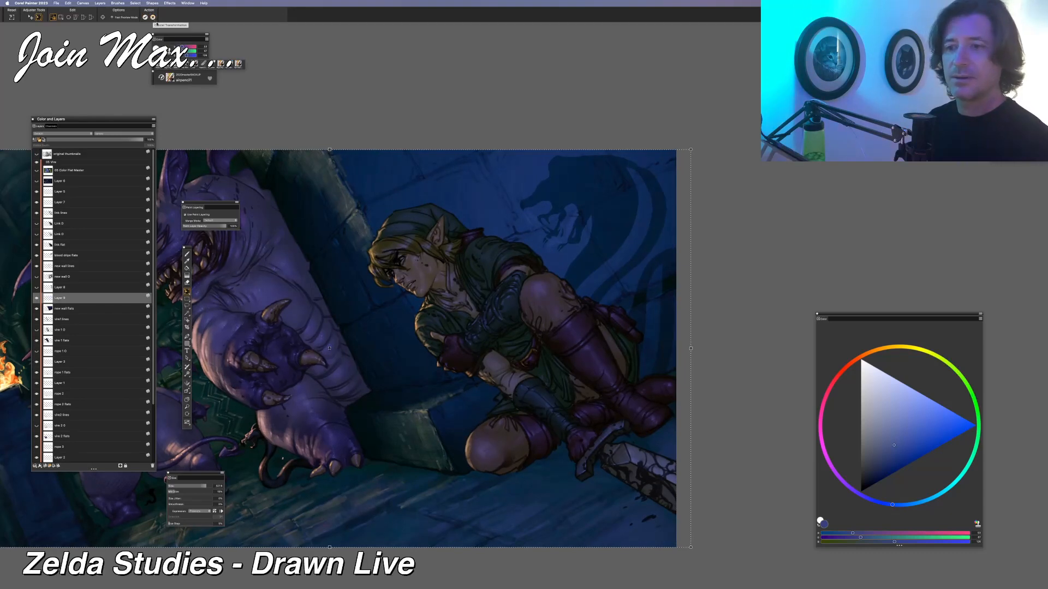
{"action": "left_click", "coordinate": [153, 18]}
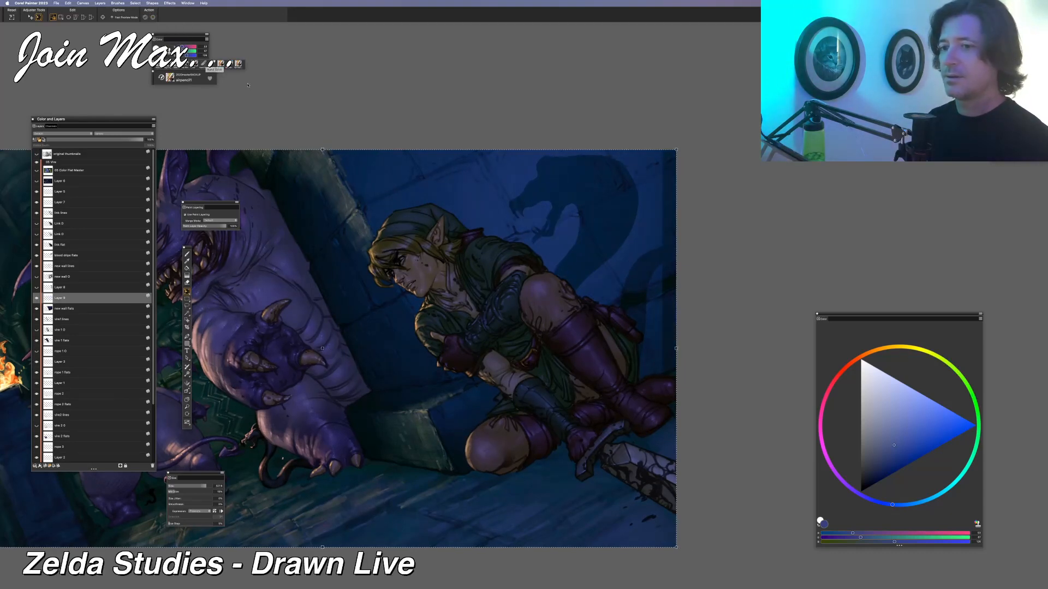
{"action": "key", "text": "f"}
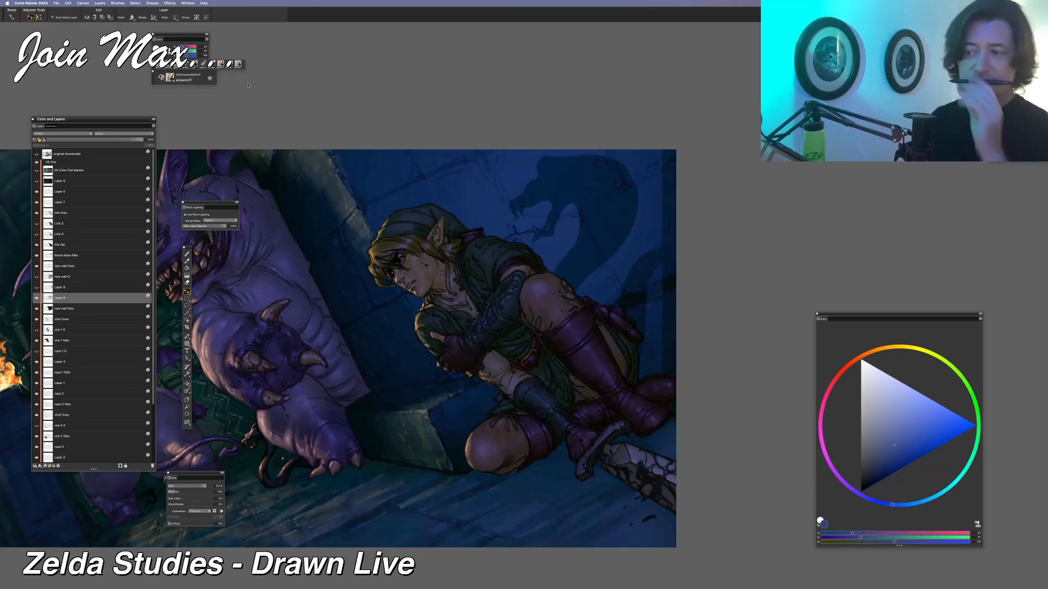
Try to stretch the brighter-blue shadow layer horizontally far beyond the canvas's right edge
{"action": "key", "text": "alt+super+t"}
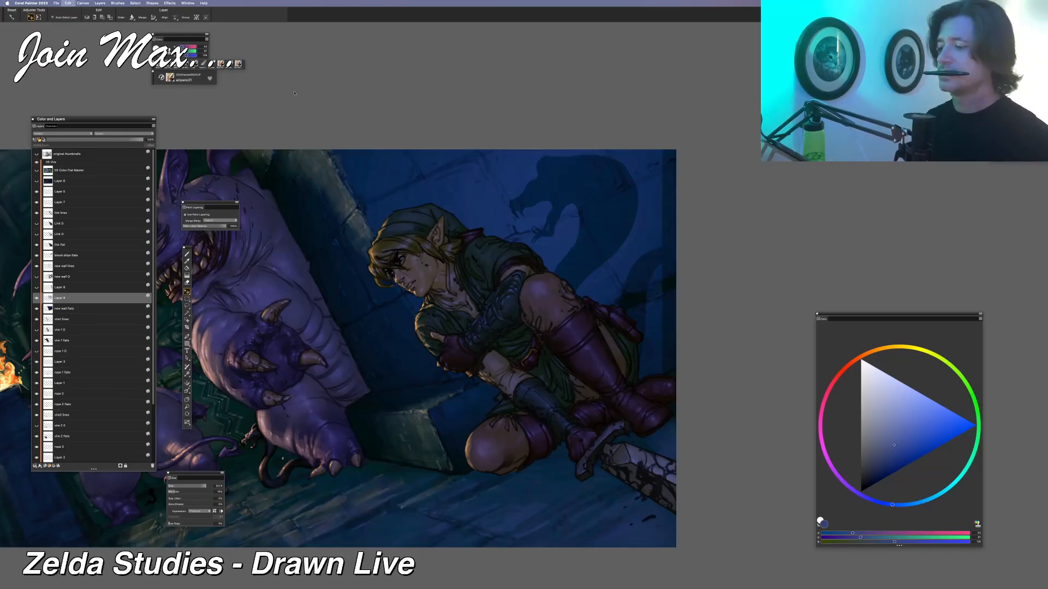
{"action": "left_click_drag", "start_coordinate": [676, 348], "coordinate": [831, 343]}
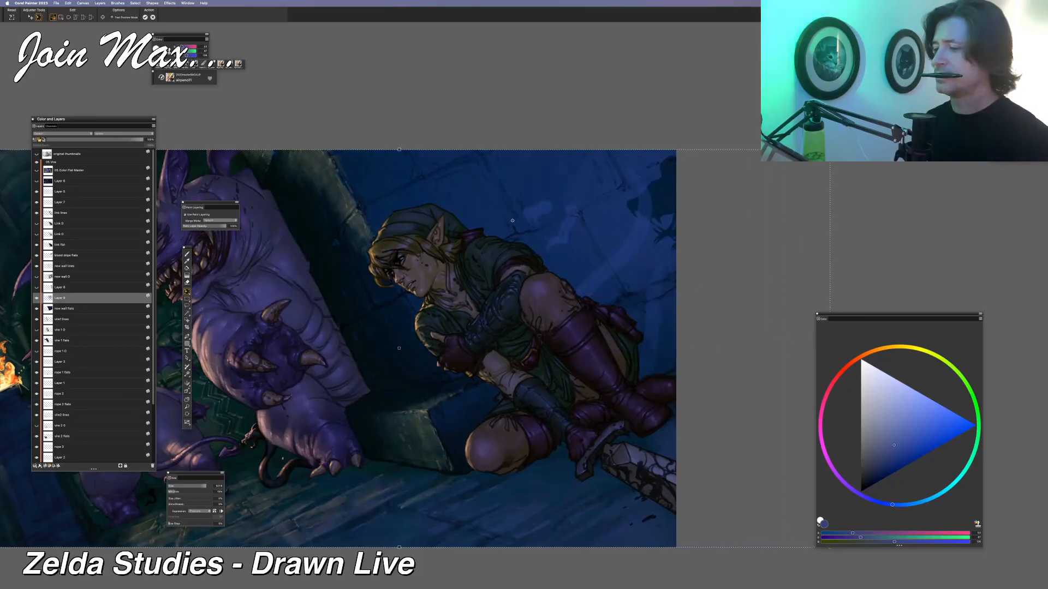
{"action": "key", "text": "Return"}
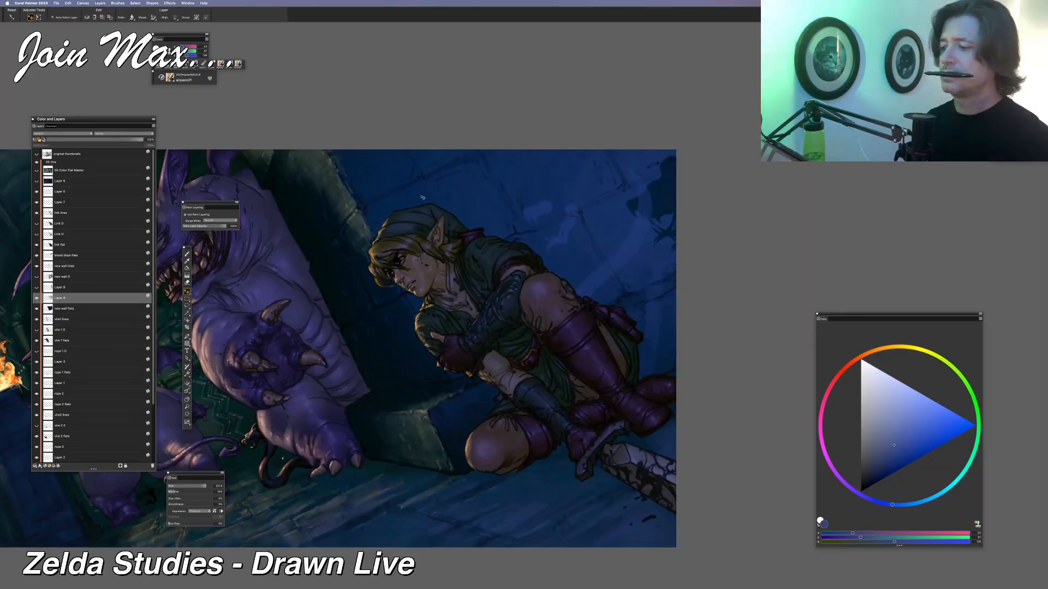
Undo the horizontal stretch and the last nudges of the brighter-blue shadow layer
{"action": "left_click", "coordinate": [84, 278]}
{"action": "key", "text": "super+z"}
{"action": "key", "text": "super+z"}
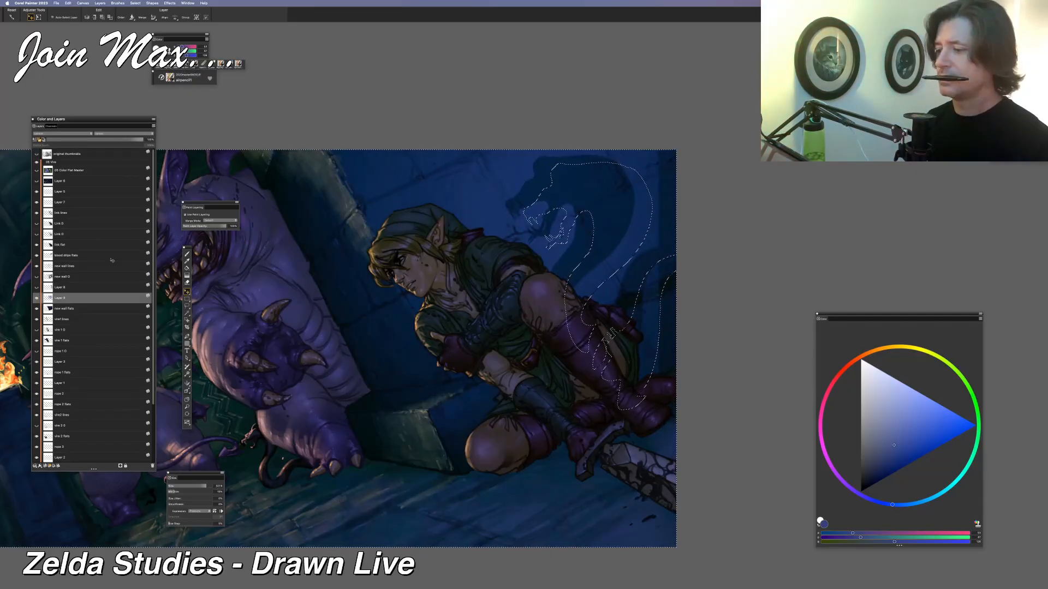
{"action": "key", "text": "super+z"}
{"action": "key", "text": "super+z"}
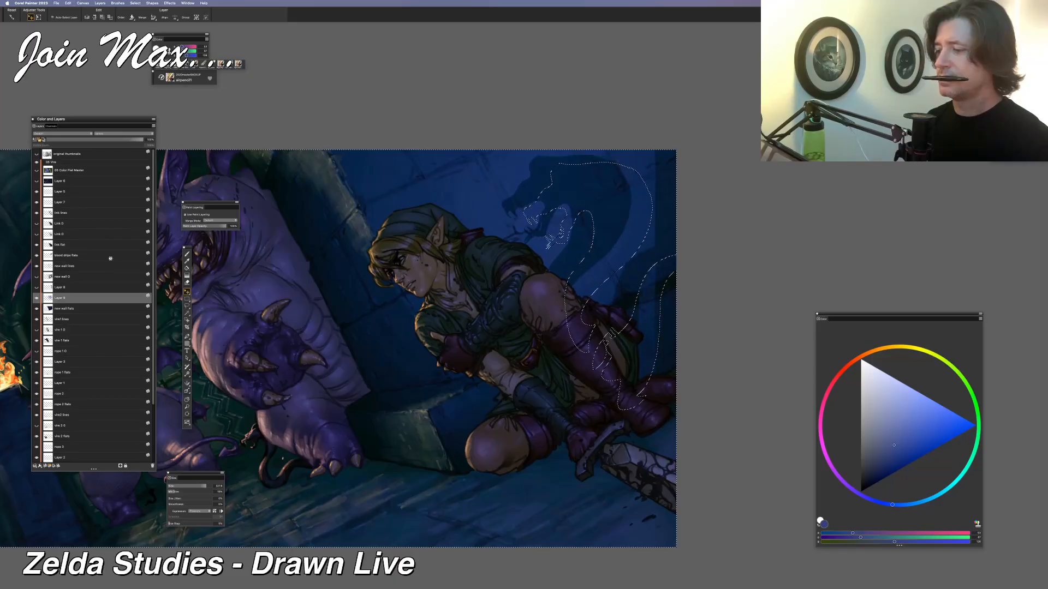
{"action": "key", "text": "super+z"}
{"action": "key", "text": "super+z"}
{"action": "key", "text": "super+z"}
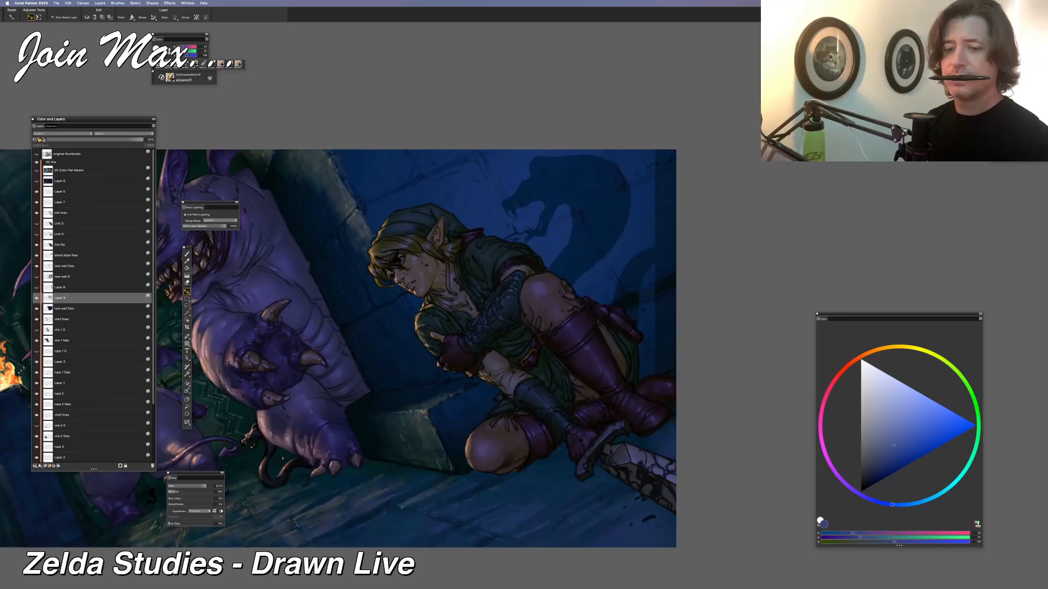
Free-transform the brighter-blue shadow layer, widening its right side to the canvas edge to cover the uncovered strip of wall
{"action": "key", "text": "super+t"}
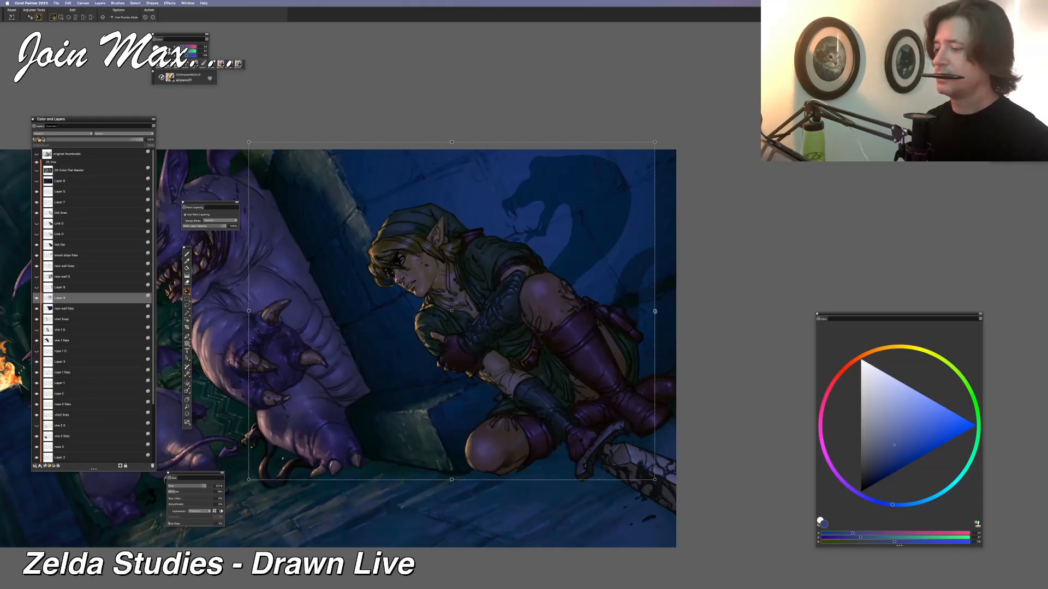
{"action": "left_click_drag", "start_coordinate": [655, 311], "coordinate": [677, 310]}
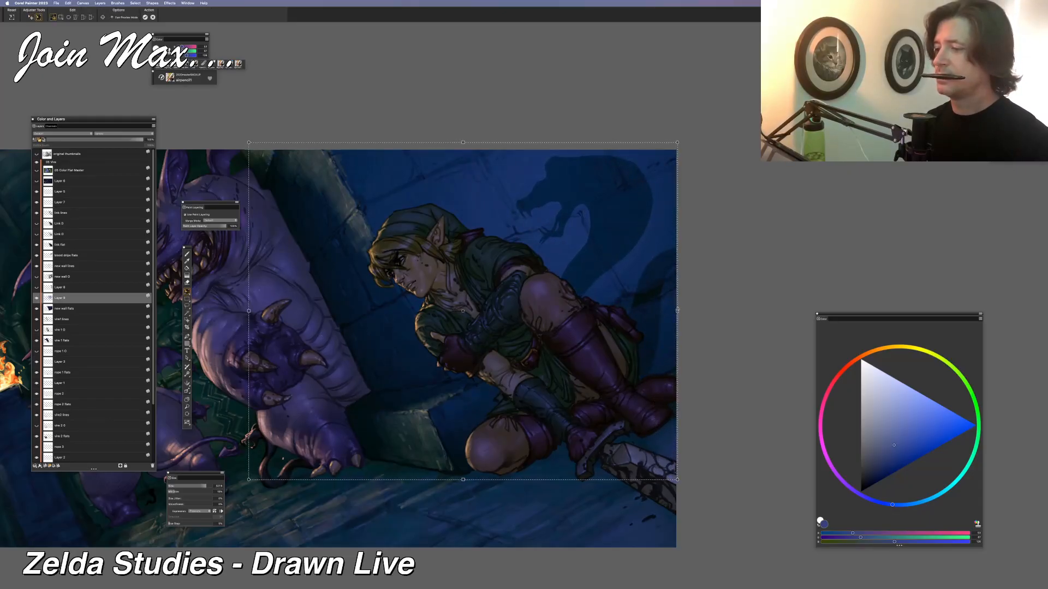
{"action": "key", "text": "Return"}
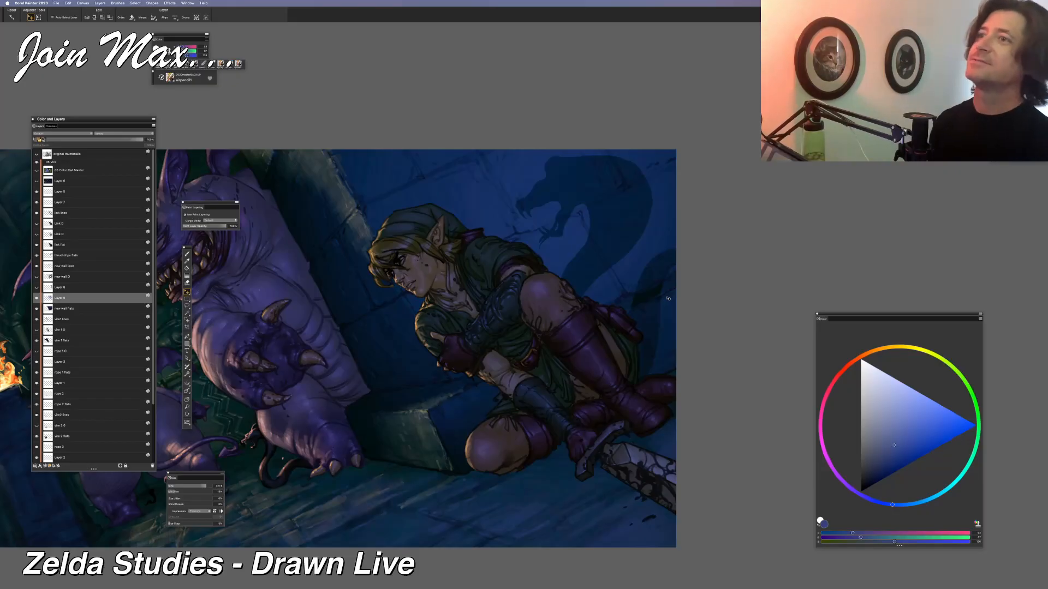
Hide the palettes and review the whole painting with the repositioned serpent shadow
{"action": "key", "text": "super+minus"}
{"action": "key", "text": "super+minus"}
{"action": "left_click_drag", "start_coordinate": [636, 271], "coordinate": [743, 264]}
{"action": "key", "text": "super+plus"}
{"action": "key", "text": "super+plus"}
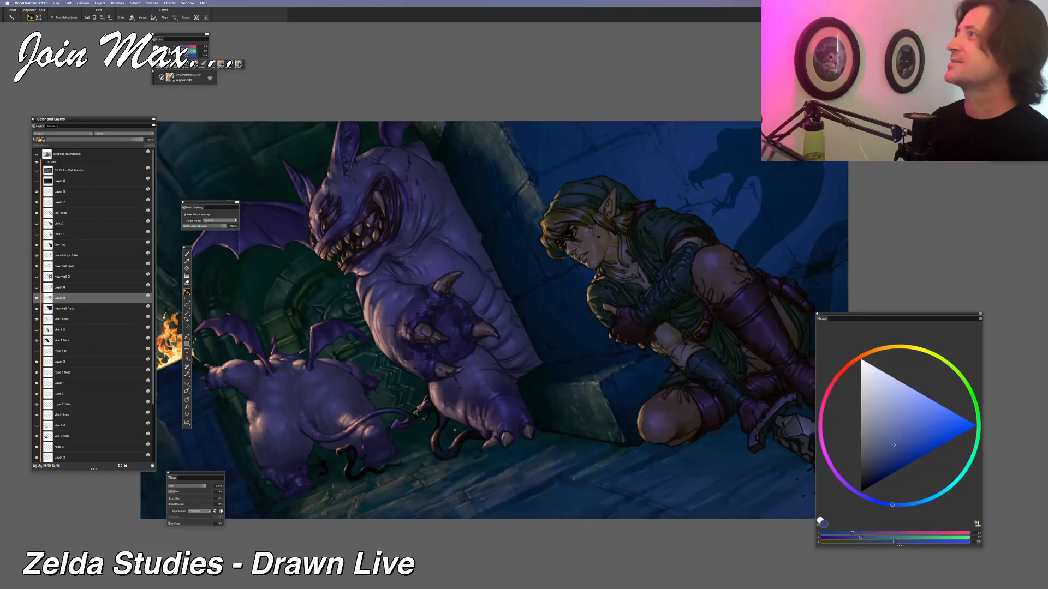
{"action": "key", "text": "Tab"}
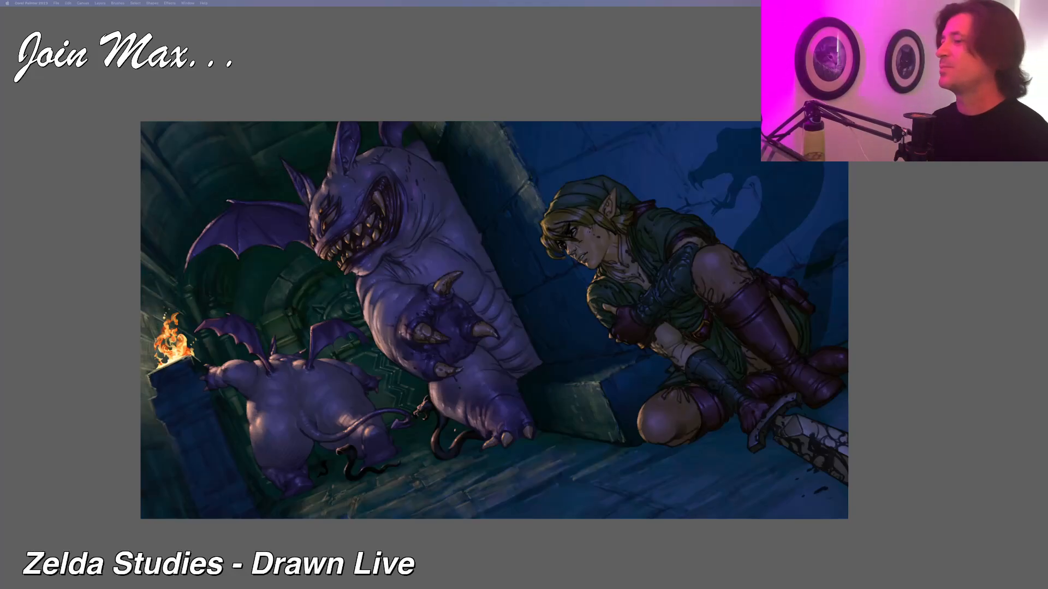
{"action": "scroll", "coordinate": [670, 180], "scroll_direction": "down", "scroll_amount": 1}
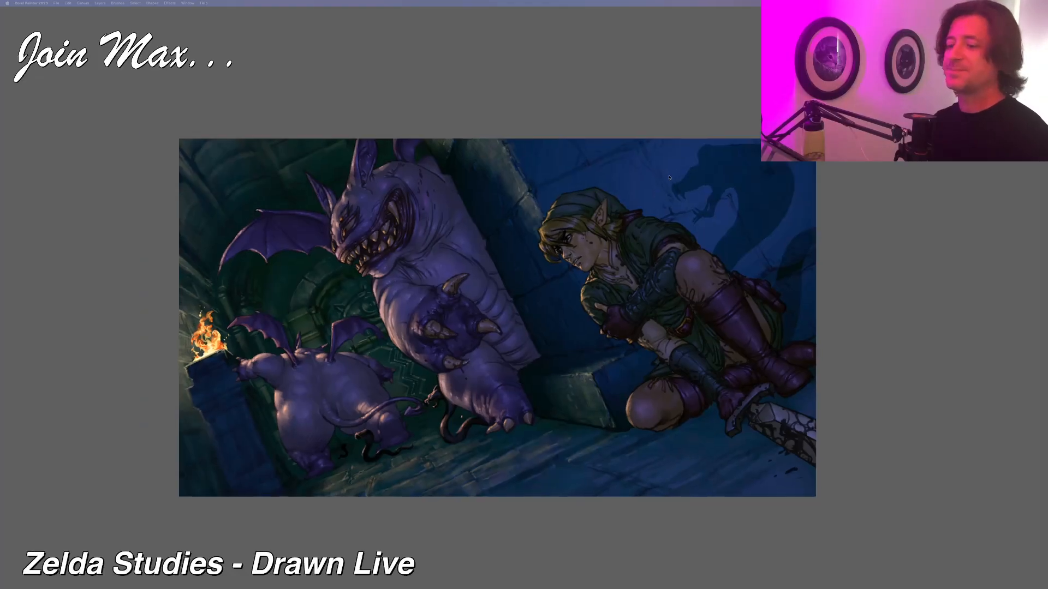
Bring the palettes back and examine the serpent shadow behind the hero at closer range
{"action": "left_click", "coordinate": [669, 175]}
{"action": "mouse_move", "coordinate": [665, 164]}
{"action": "left_mouse_down"}
{"action": "mouse_move", "coordinate": [579, 212]}
{"action": "mouse_move", "coordinate": [542, 197]}
{"action": "left_mouse_up"}
{"action": "scroll", "coordinate": [620, 197], "scroll_direction": "up", "scroll_amount": 2}
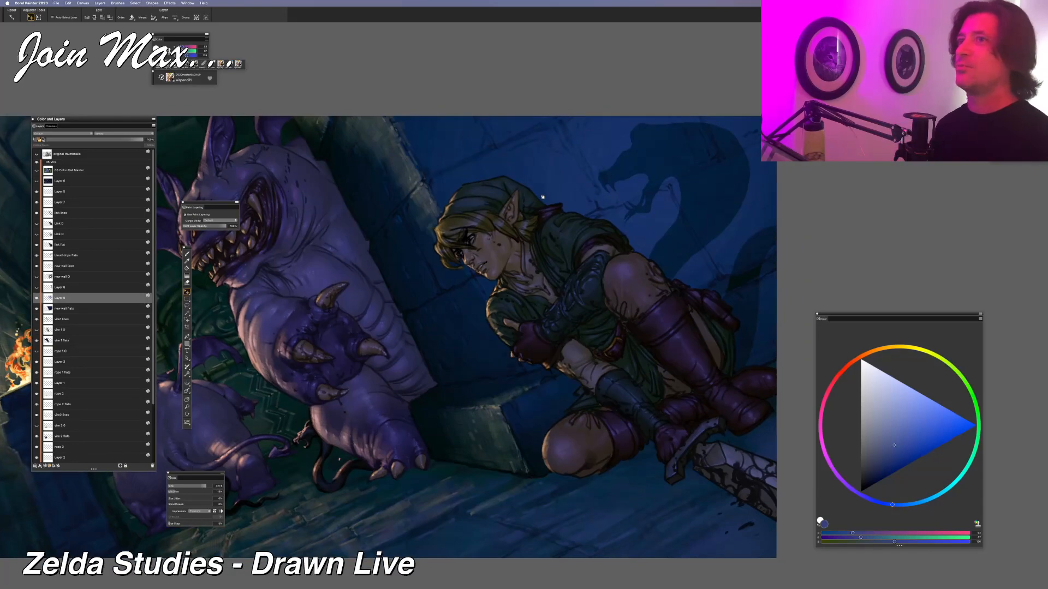
{"action": "scroll", "coordinate": [548, 198], "scroll_direction": "down", "scroll_amount": 1}
{"action": "left_click_drag", "start_coordinate": [578, 276], "coordinate": [538, 287]}
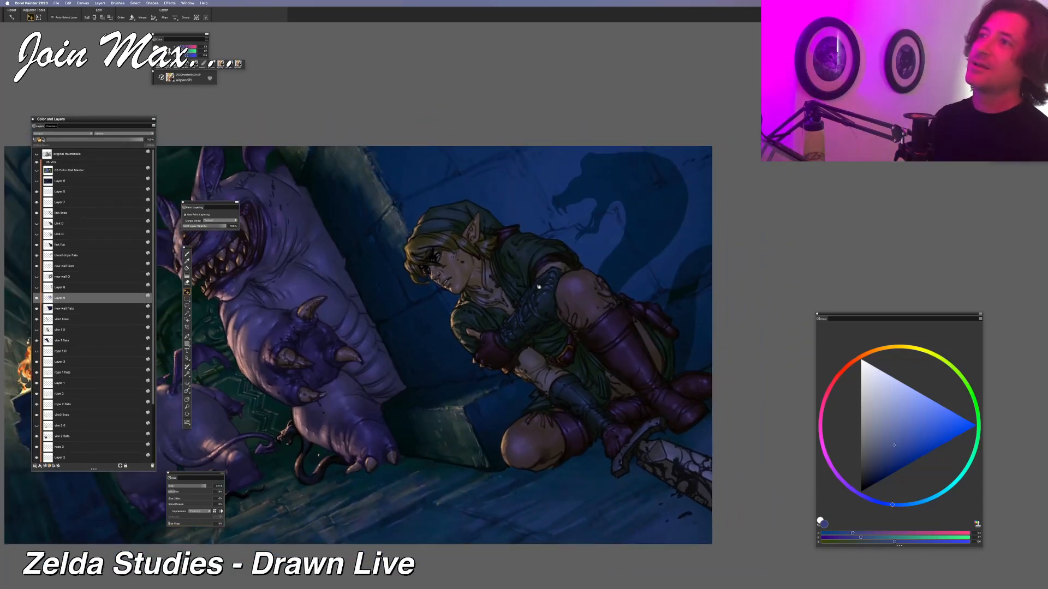
{"action": "scroll", "coordinate": [539, 287], "scroll_direction": "up", "scroll_amount": 1}
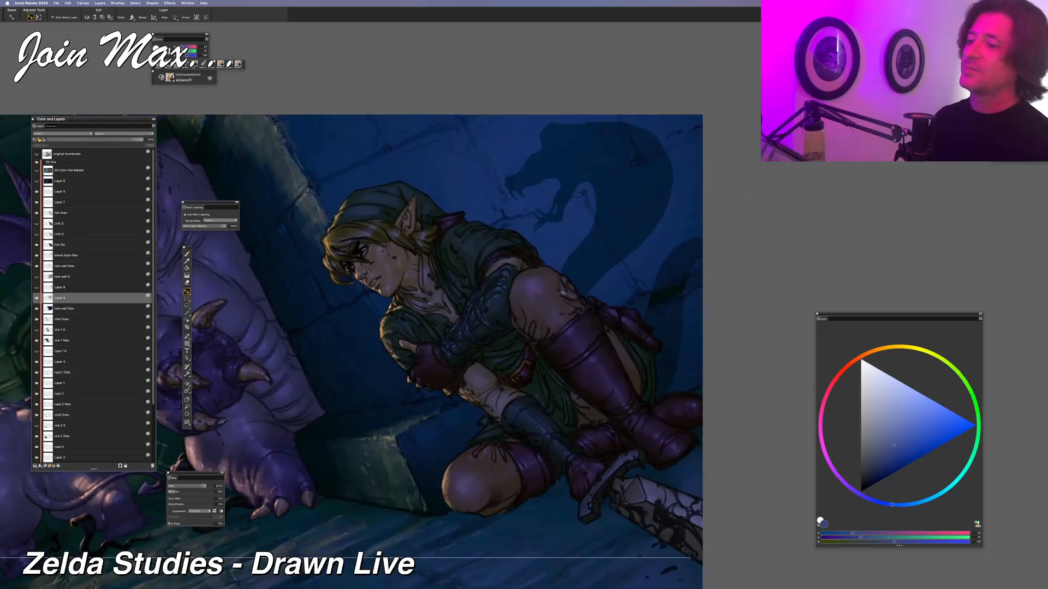
{"action": "key", "text": "b"}
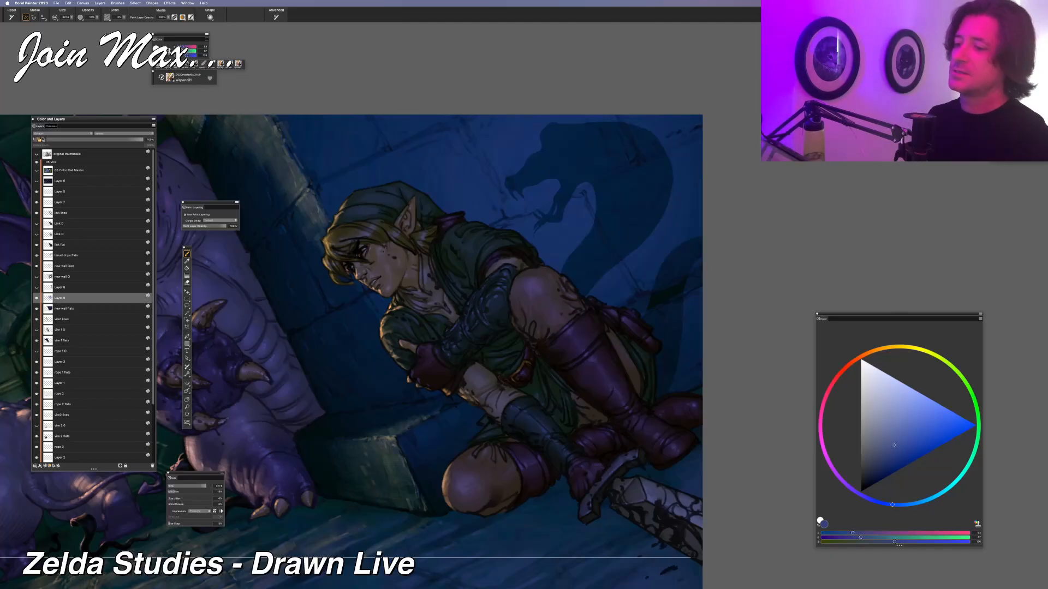
{"action": "left_click_drag", "start_coordinate": [381, 426], "coordinate": [418, 459]}
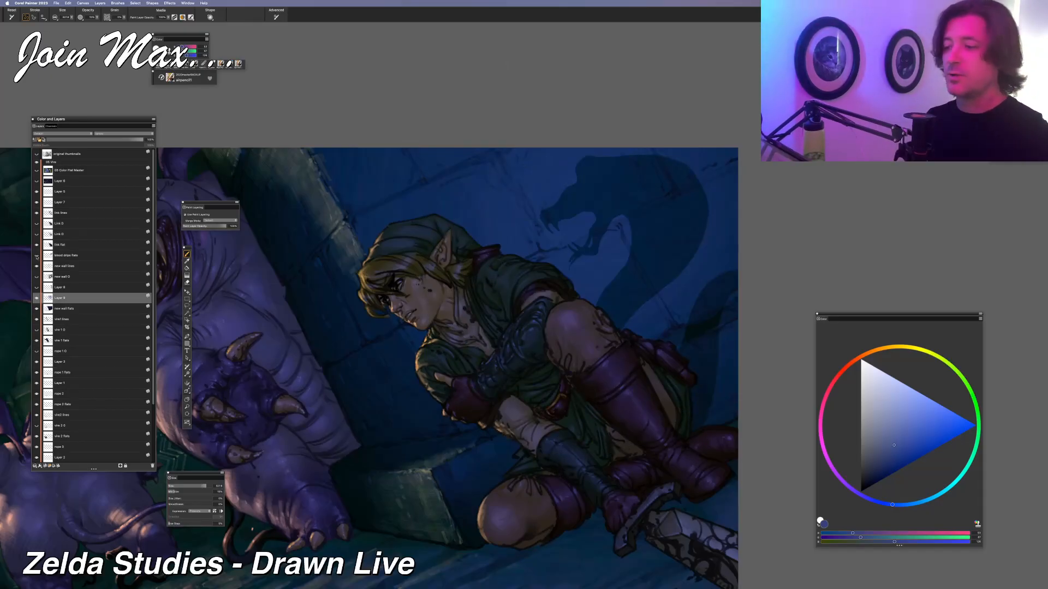
Raise the blood drips flats layer to full opacity, check the blood on the wall, and hide that layer
{"action": "left_click", "coordinate": [60, 256]}
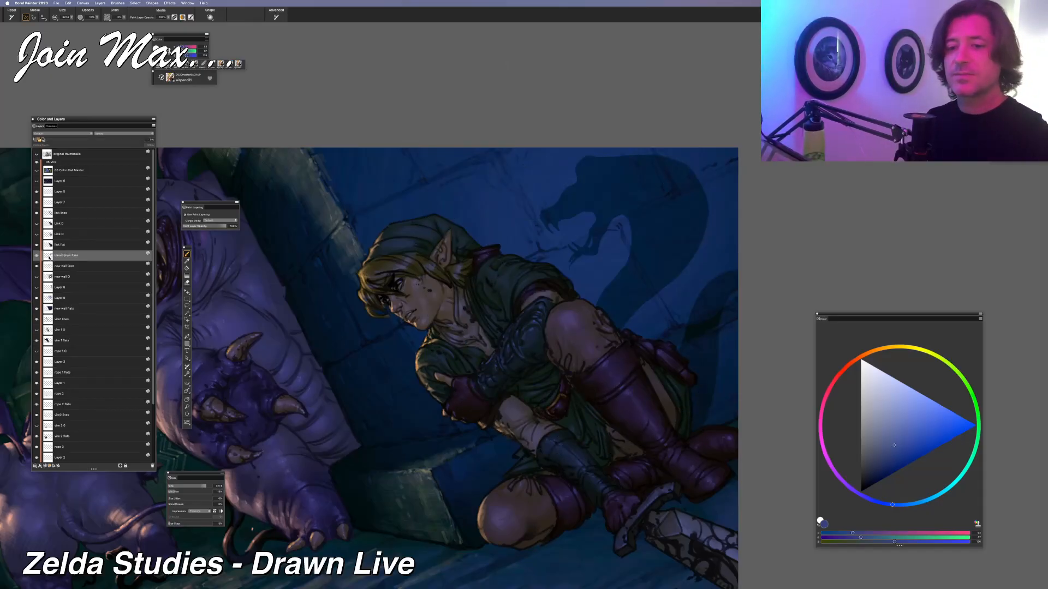
{"action": "left_click_drag", "start_coordinate": [61, 141], "coordinate": [144, 141]}
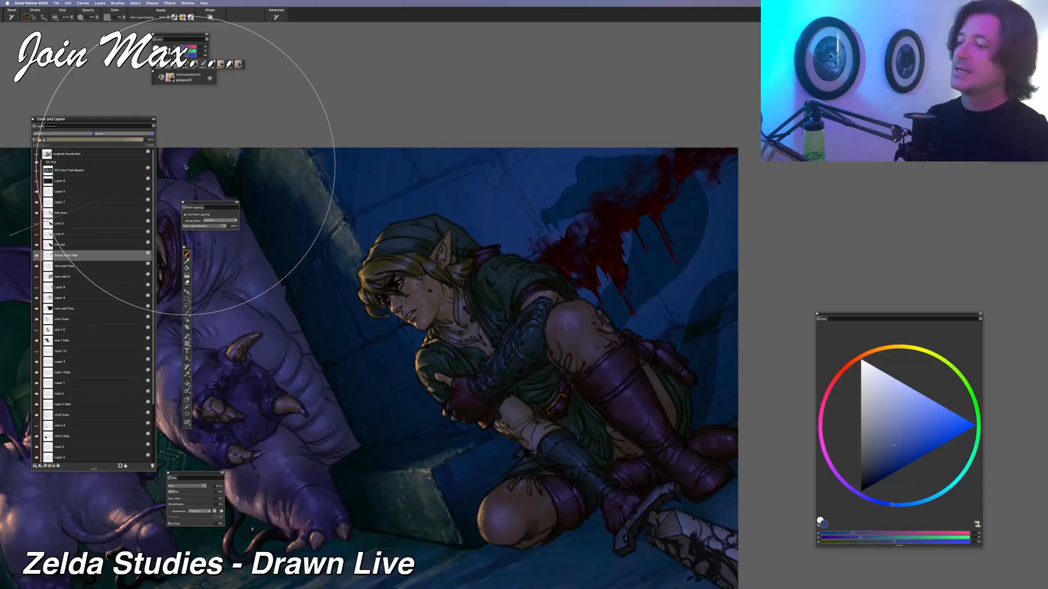
{"action": "left_click", "coordinate": [36, 255]}
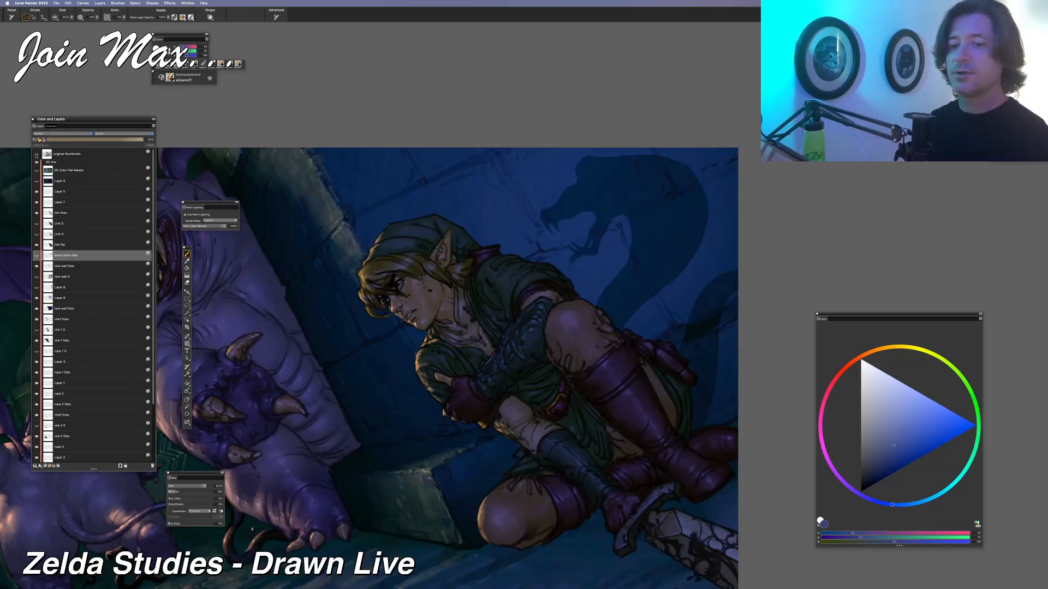
Compare the painting with the original thumbnails sketch and review the serpent shadow's placement in the overall composition and up close
{"action": "left_click", "coordinate": [37, 153]}
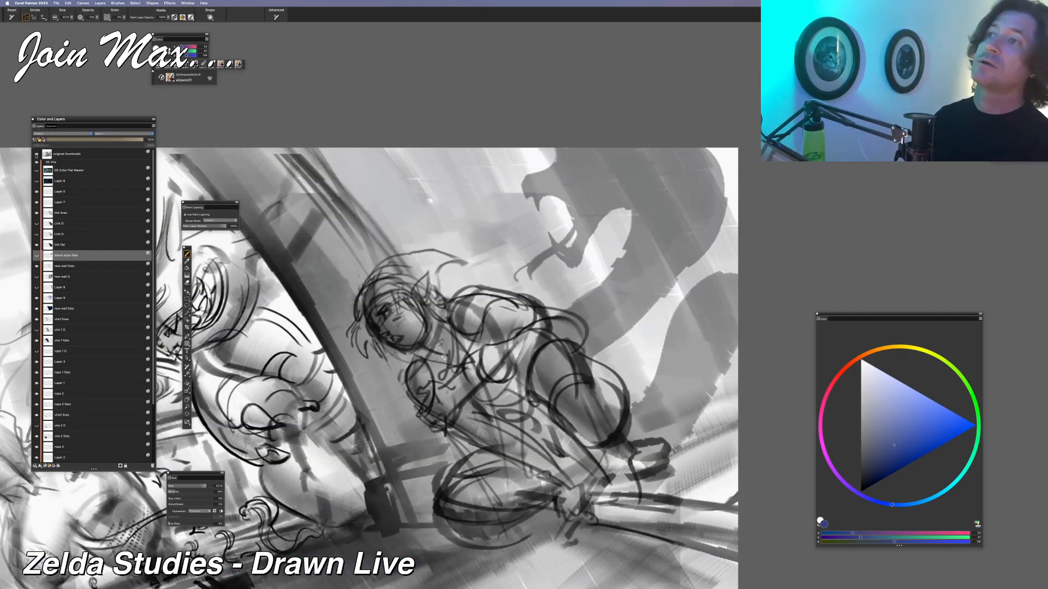
{"action": "left_click", "coordinate": [37, 154]}
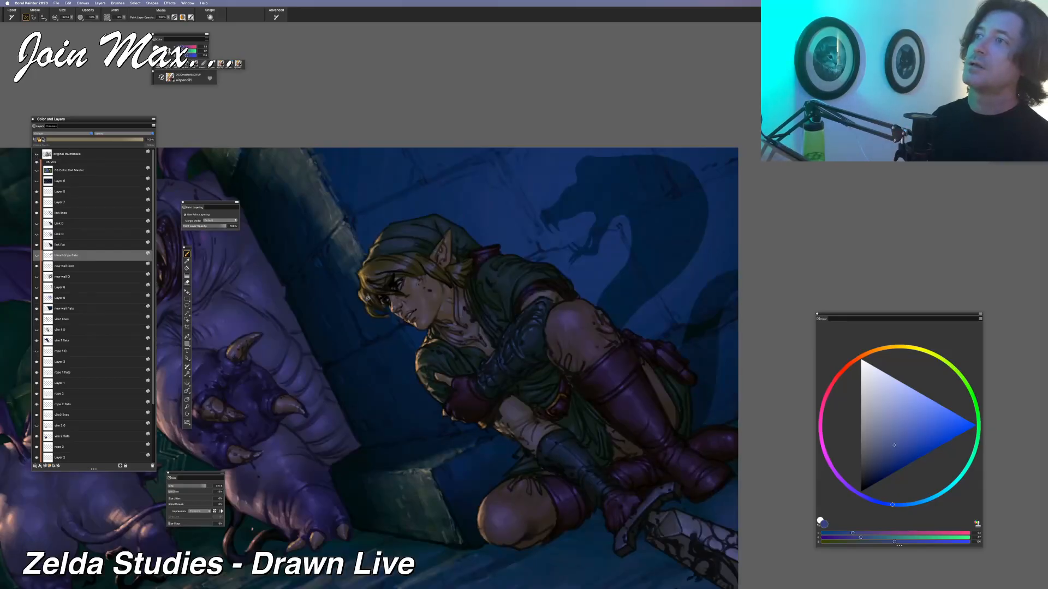
{"action": "key", "text": "super+minus"}
{"action": "key", "text": "super+minus"}
{"action": "key", "text": "super+minus"}
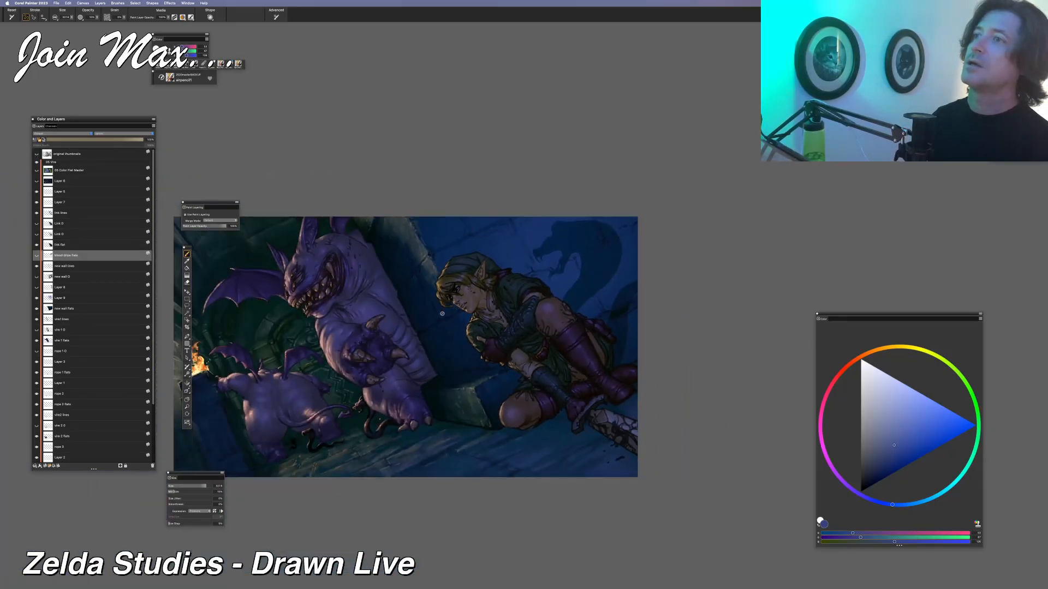
{"action": "key", "text": "super+plus"}
{"action": "key", "text": "super+minus"}
{"action": "key", "text": "super+minus"}
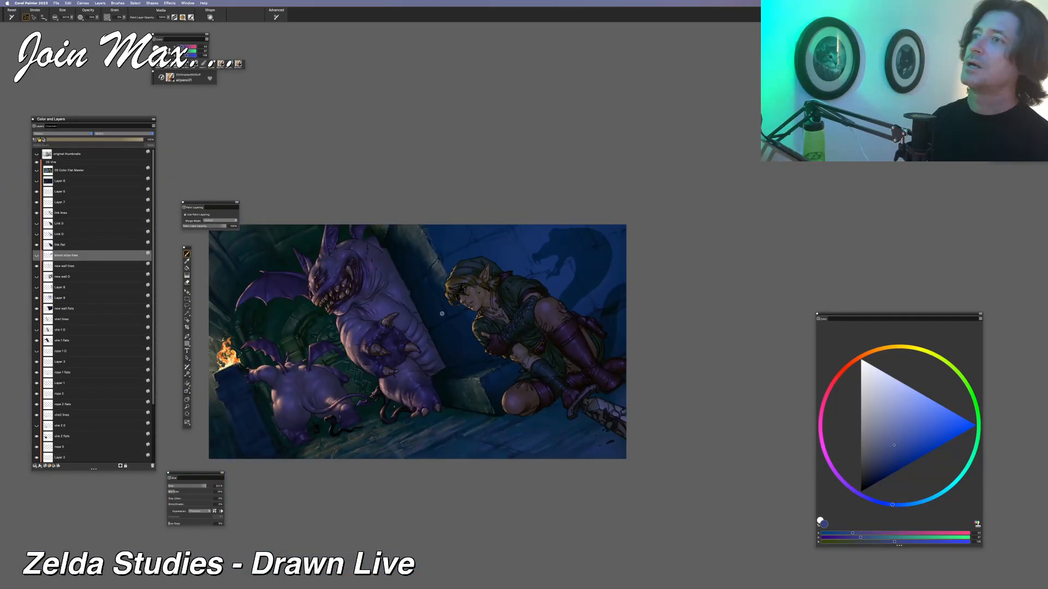
{"action": "key", "text": "super+plus"}
{"action": "key", "text": "super+plus"}
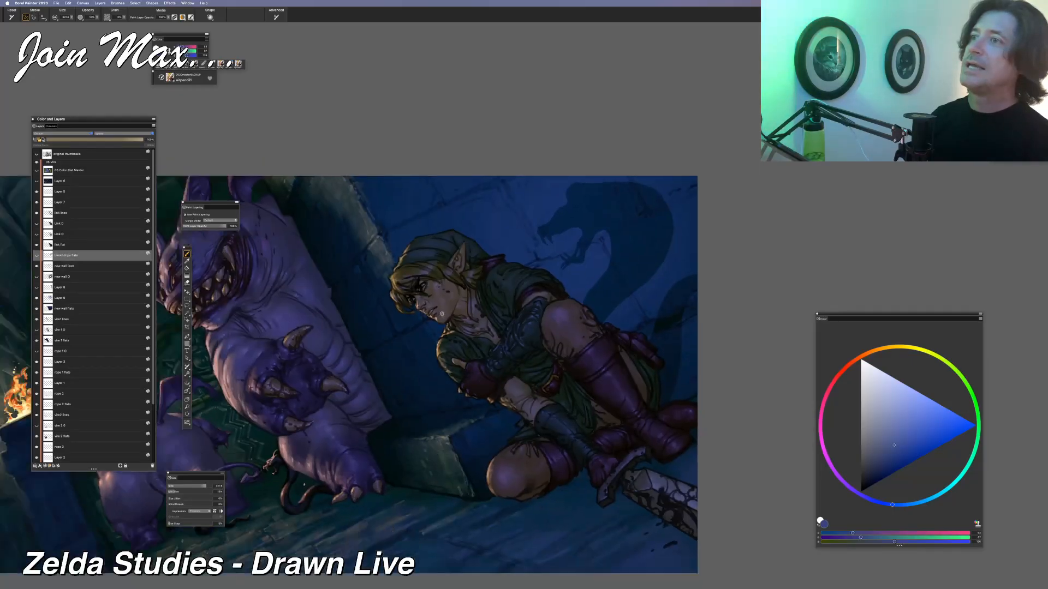
{"action": "scroll", "coordinate": [415, 357], "scroll_direction": "left", "scroll_amount": 3}
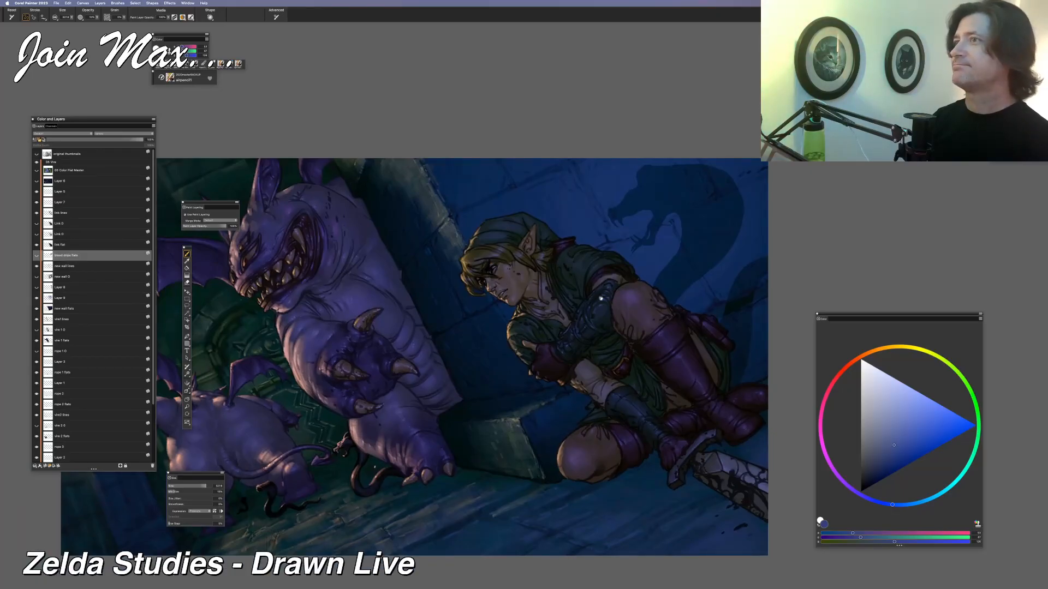
{"action": "scroll", "coordinate": [600, 299], "scroll_direction": "right", "scroll_amount": 3}
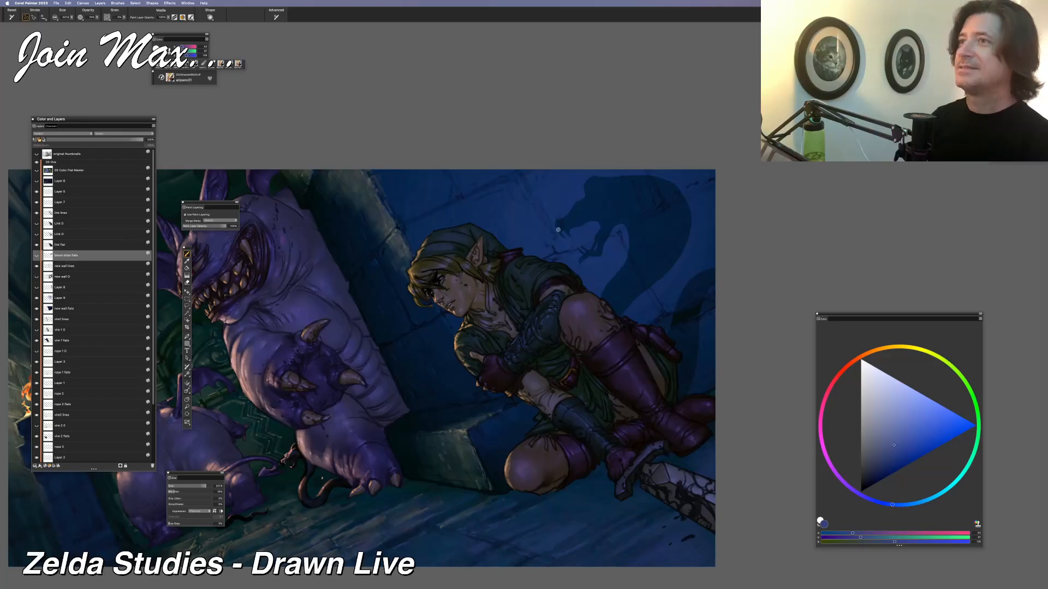
{"action": "scroll", "coordinate": [581, 273], "scroll_direction": "left", "scroll_amount": 3}
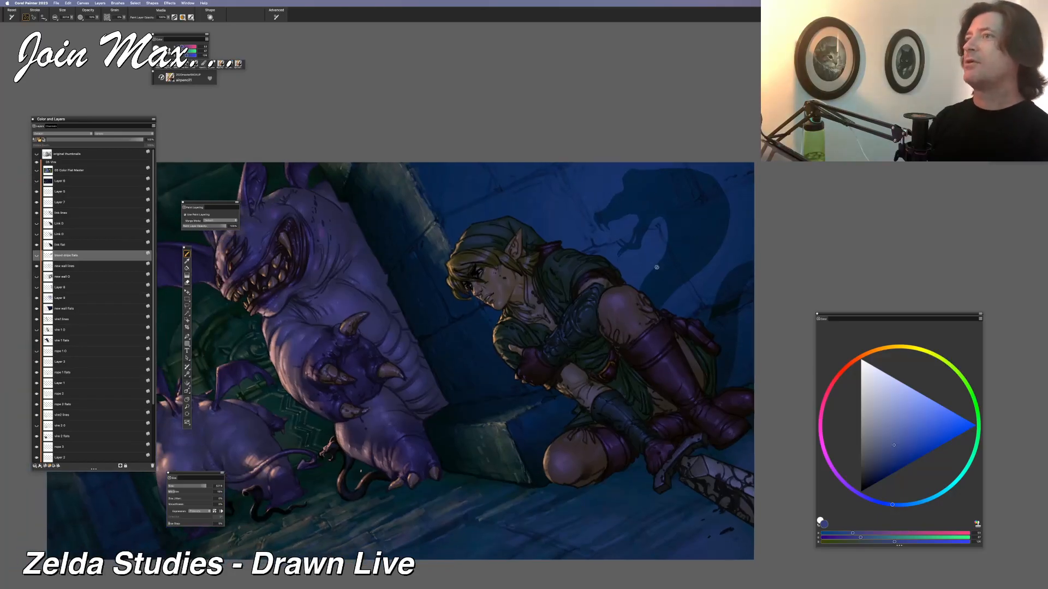
{"action": "scroll", "coordinate": [717, 423], "scroll_direction": "up", "scroll_amount": 5}
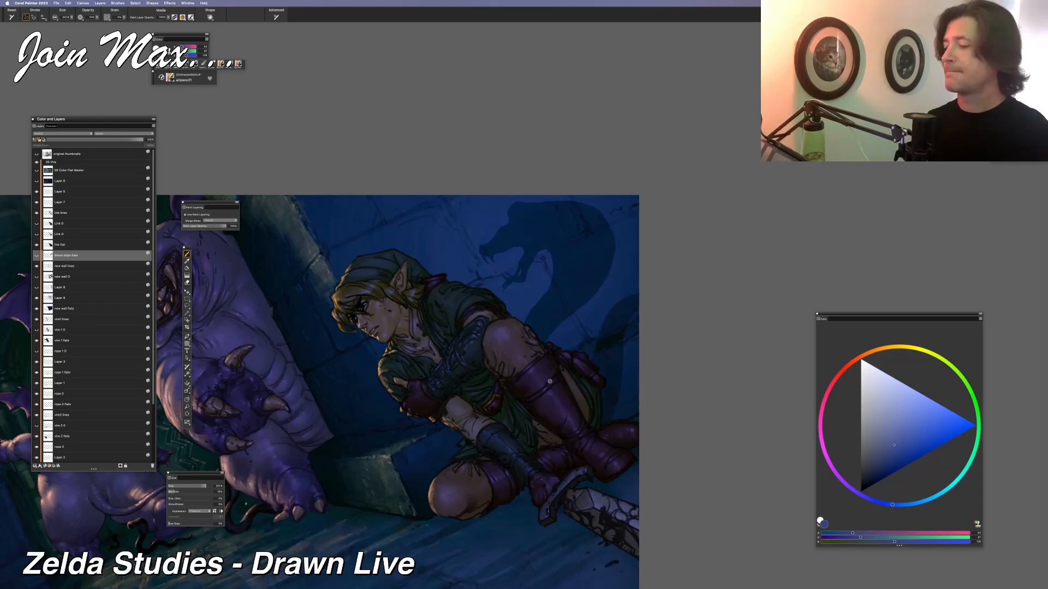
Lasso areas along the serpent shadow's outer curve and lower coil on the brighter-blue shadow layer, clearing the selection after each
{"action": "key", "text": "r"}
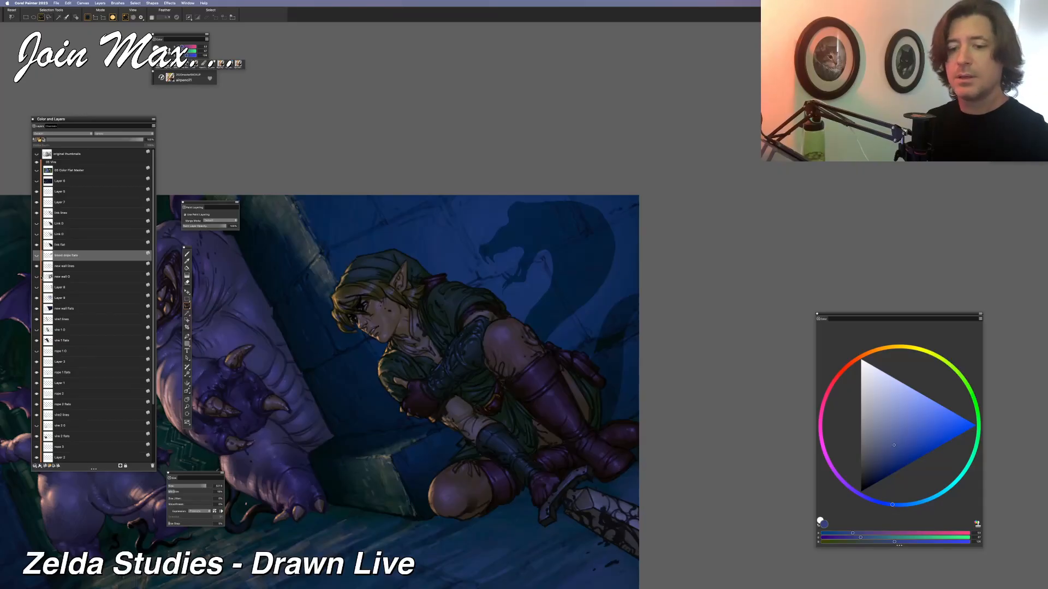
{"action": "left_click", "coordinate": [45, 300]}
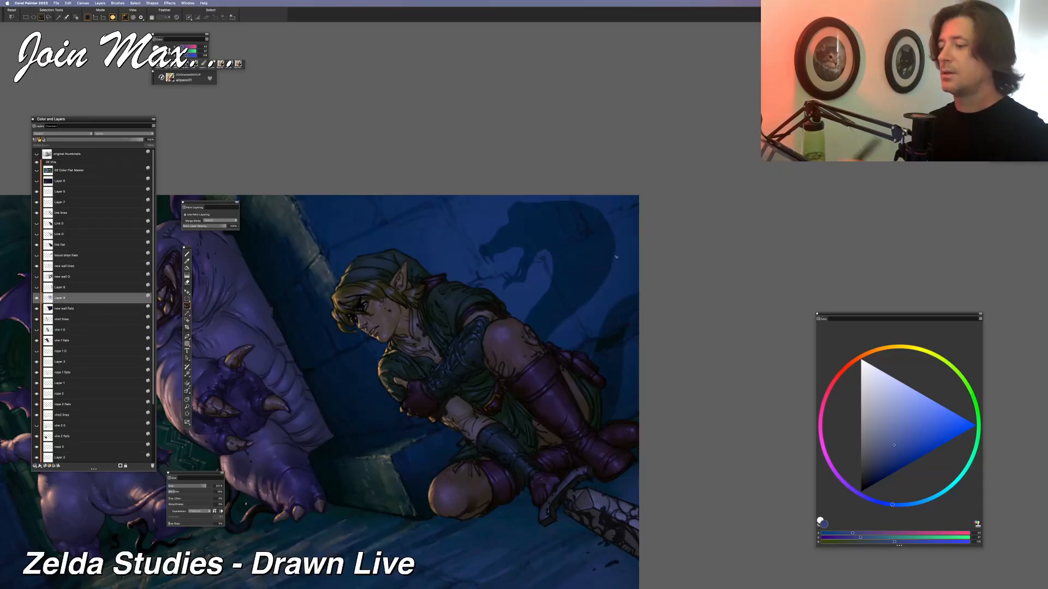
{"action": "mouse_move", "coordinate": [612, 235]}
{"action": "left_mouse_down"}
{"action": "mouse_move", "coordinate": [612, 271]}
{"action": "mouse_move", "coordinate": [532, 371]}
{"action": "mouse_move", "coordinate": [568, 257]}
{"action": "left_mouse_up"}
{"action": "key", "text": "super+d"}
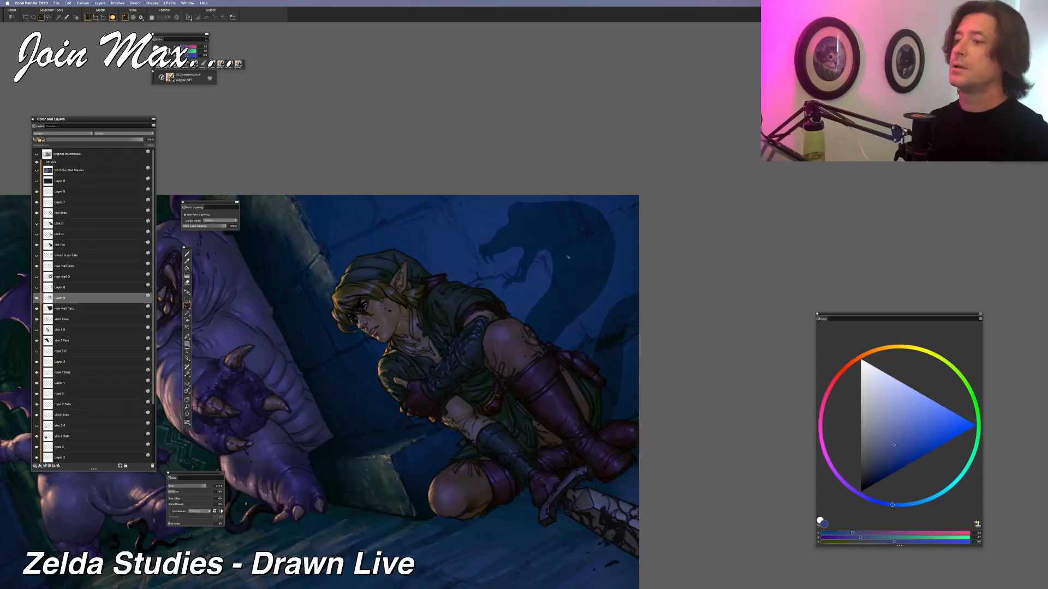
{"action": "mouse_move", "coordinate": [646, 313]}
{"action": "left_mouse_down"}
{"action": "mouse_move", "coordinate": [609, 412]}
{"action": "mouse_move", "coordinate": [601, 363]}
{"action": "mouse_move", "coordinate": [627, 313]}
{"action": "mouse_move", "coordinate": [619, 399]}
{"action": "mouse_move", "coordinate": [607, 358]}
{"action": "mouse_move", "coordinate": [633, 310]}
{"action": "left_mouse_up"}
{"action": "key", "text": "super+d"}
{"action": "key", "text": "super+d"}
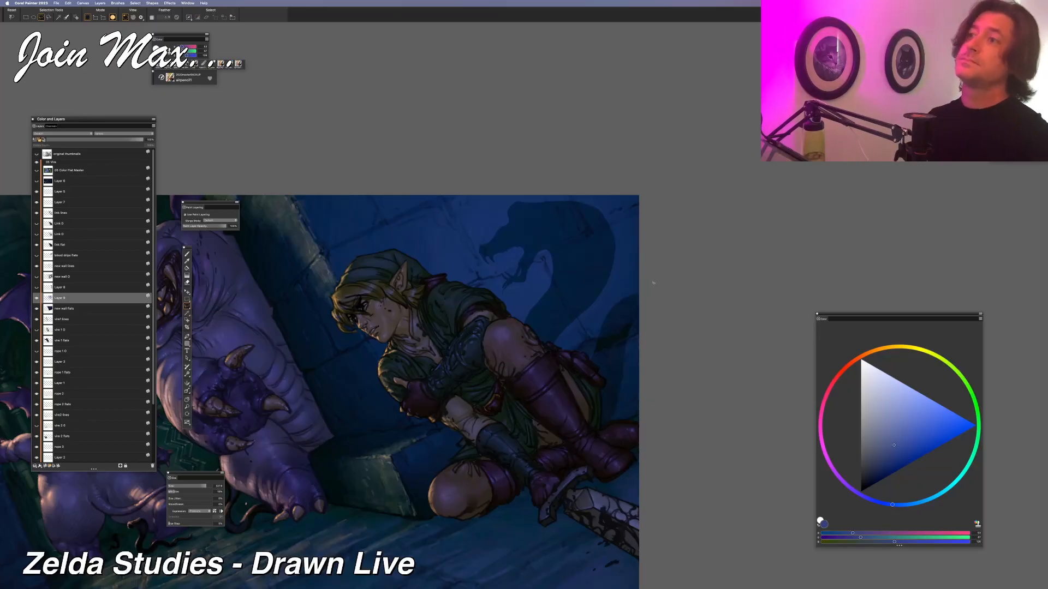
Try a lasso edit on the shadow's lower coil beside the canvas's right edge, undo it, and clear the selection
{"action": "key", "text": "b"}
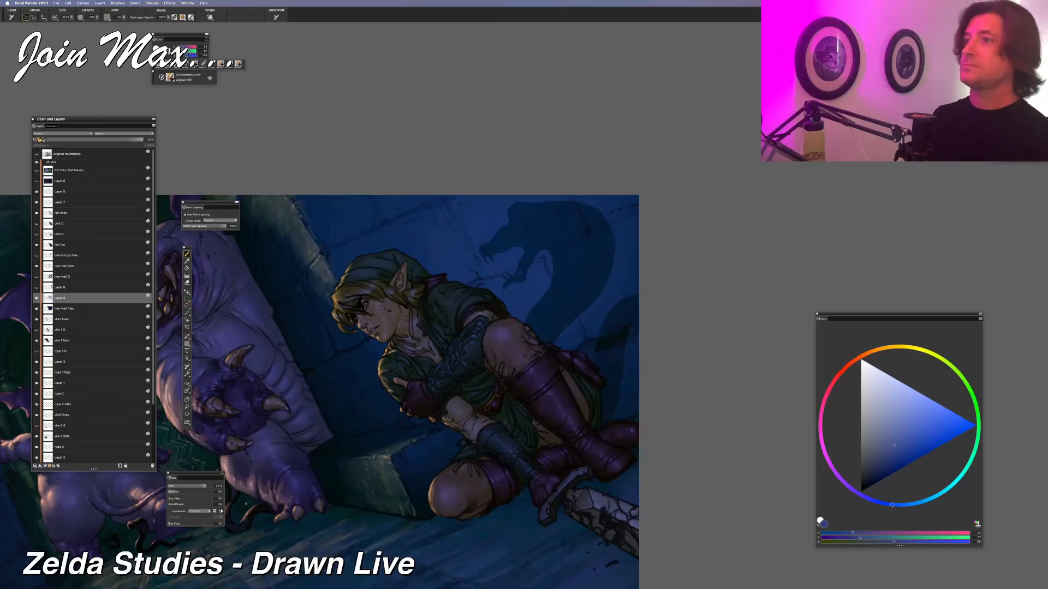
{"action": "key", "text": "l"}
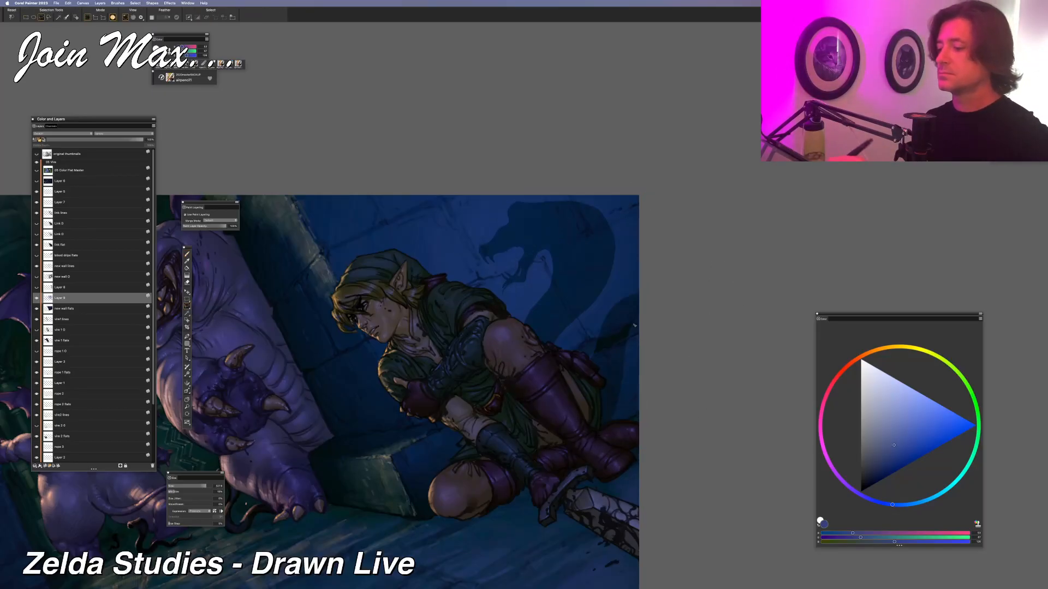
{"action": "mouse_move", "coordinate": [643, 321]}
{"action": "left_mouse_down"}
{"action": "mouse_move", "coordinate": [609, 428]}
{"action": "mouse_move", "coordinate": [605, 377]}
{"action": "mouse_move", "coordinate": [648, 300]}
{"action": "left_mouse_up"}
{"action": "key", "text": "super+d"}
{"action": "key", "text": "b"}
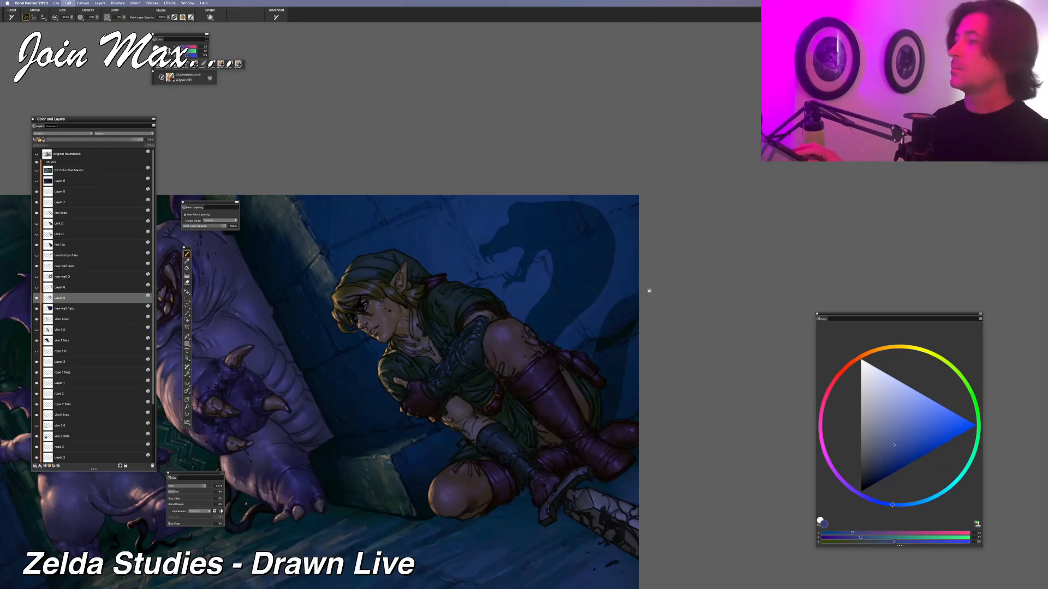
{"action": "key", "text": "super+z"}
{"action": "key", "text": "super+z"}
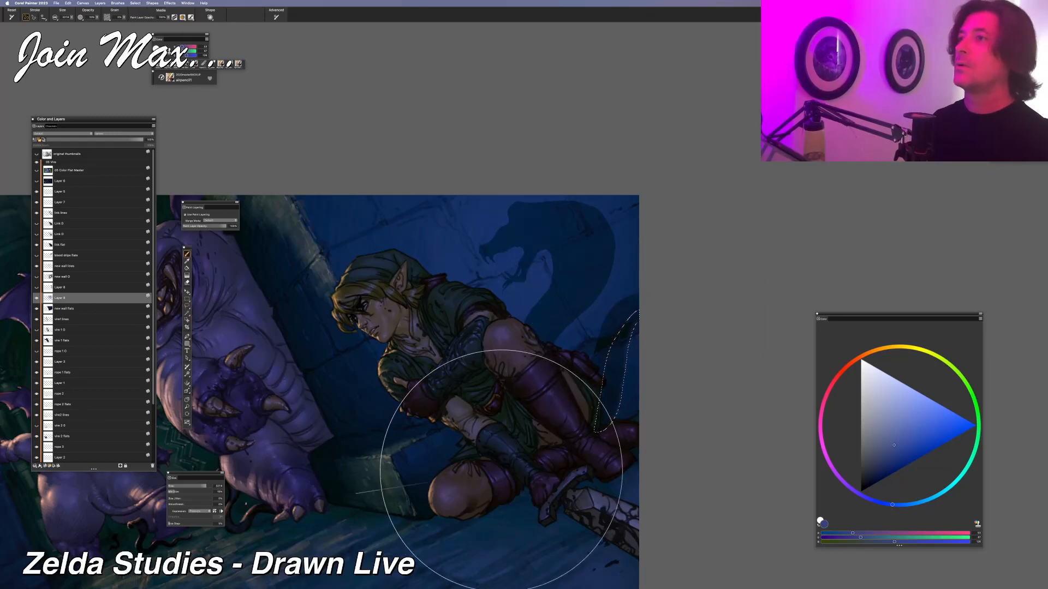
{"action": "key", "text": "super+d"}
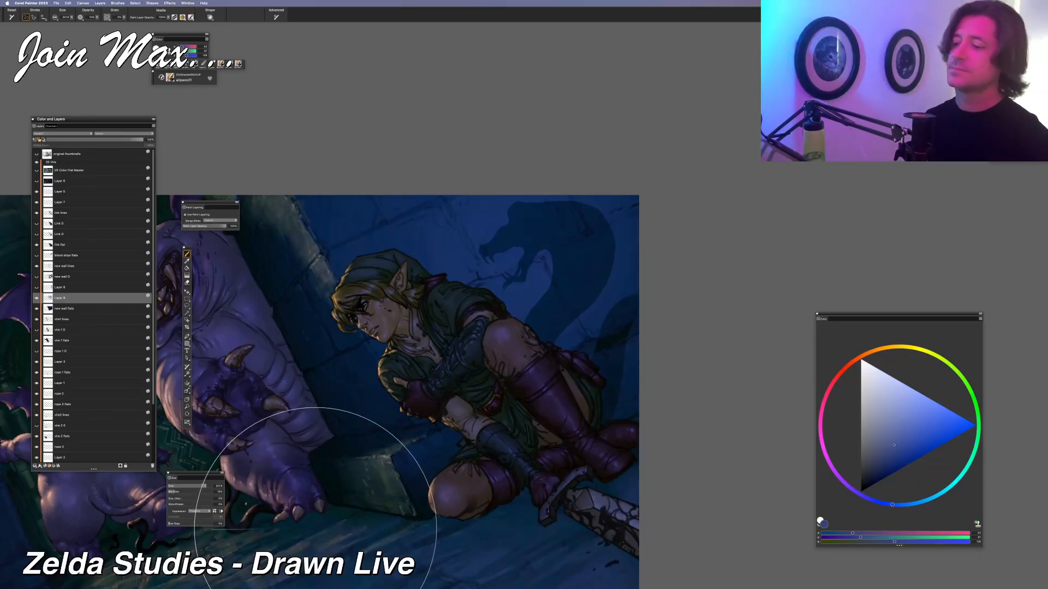
Undo the last adjustment and toggle the brighter-blue shadow layer's visibility to compare the wall with and without it
{"action": "key", "text": "f"}
{"action": "key", "text": "super+z"}
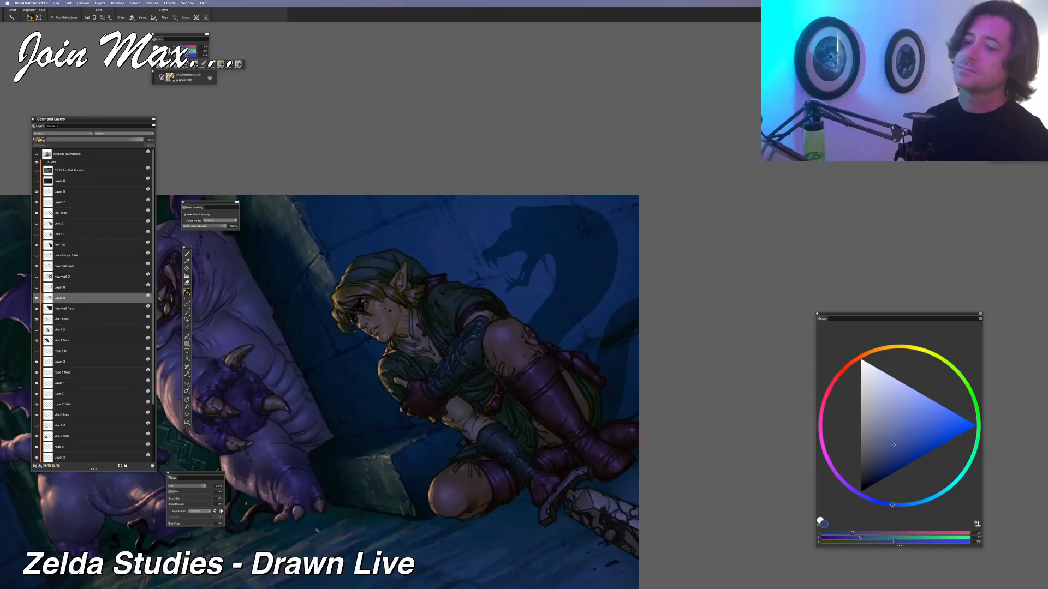
{"action": "left_click", "coordinate": [37, 298]}
{"action": "left_click", "coordinate": [37, 298]}
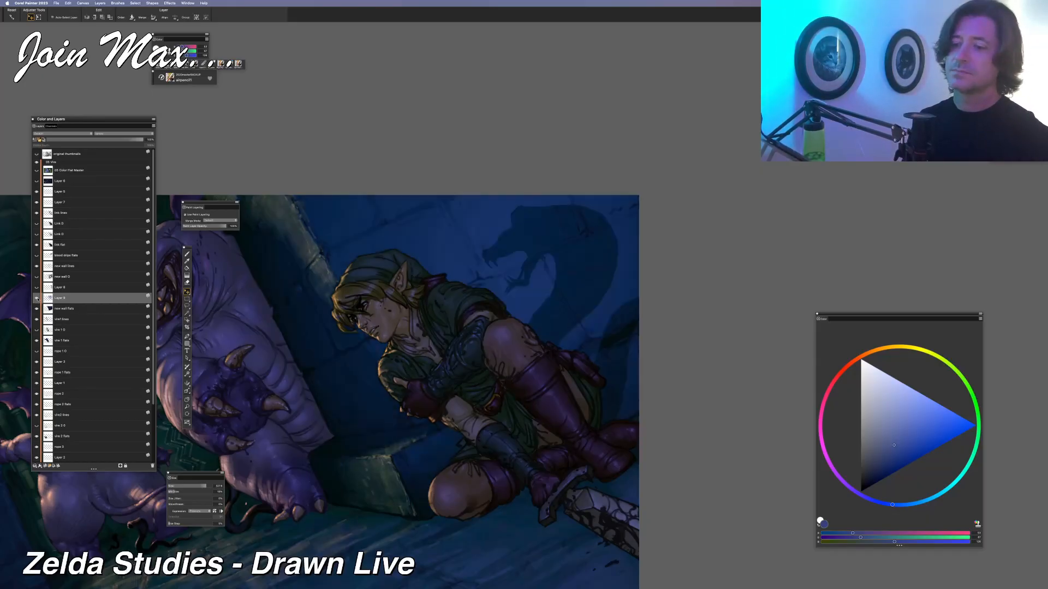
{"action": "left_click", "coordinate": [36, 298]}
{"action": "left_click", "coordinate": [36, 298]}
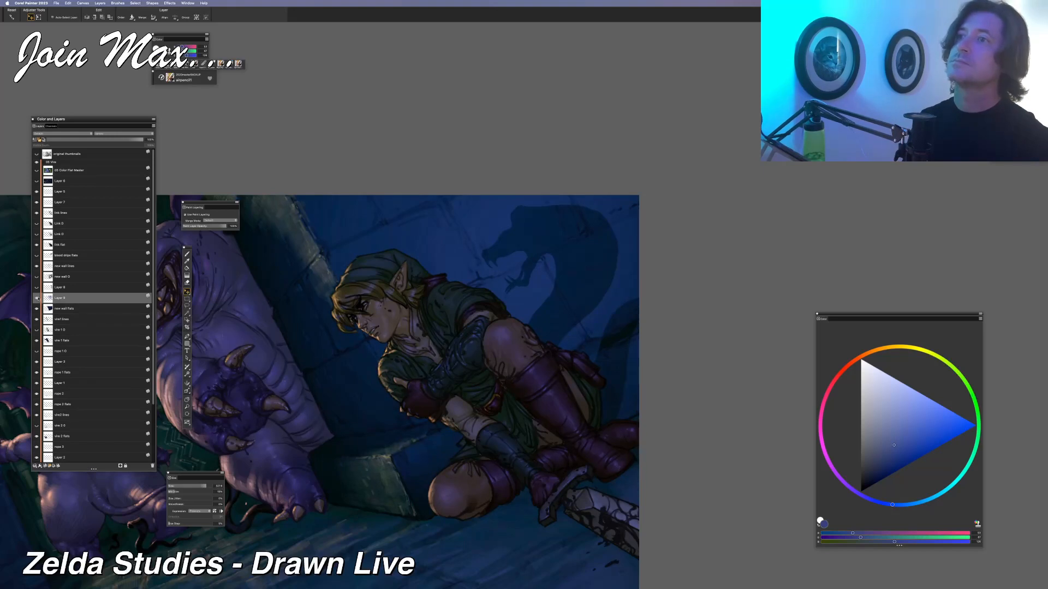
{"action": "left_click_drag", "start_coordinate": [349, 443], "coordinate": [415, 435]}
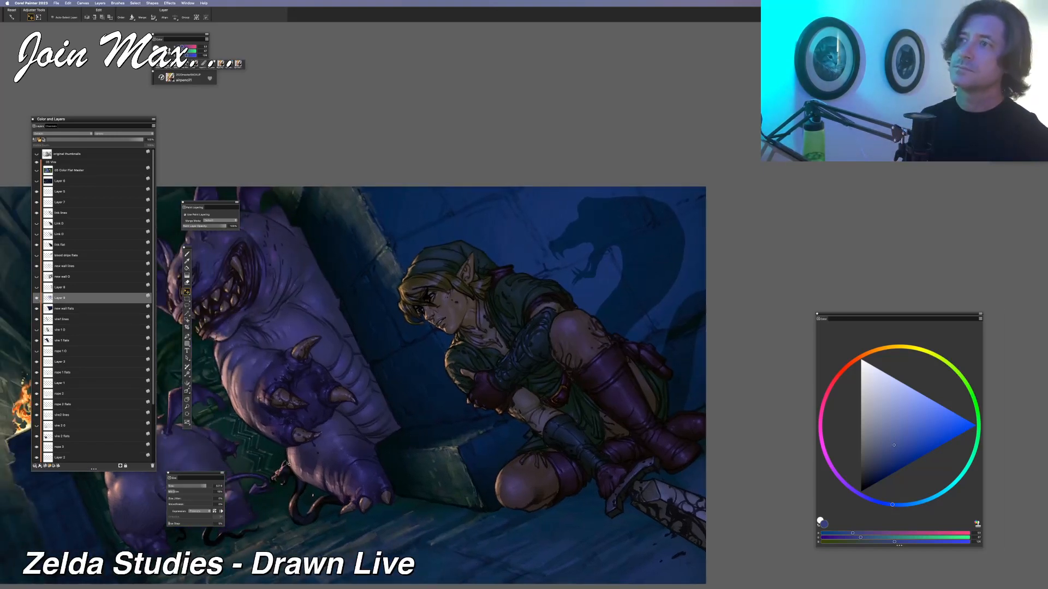
{"action": "left_click", "coordinate": [37, 299]}
{"action": "left_click", "coordinate": [37, 299]}
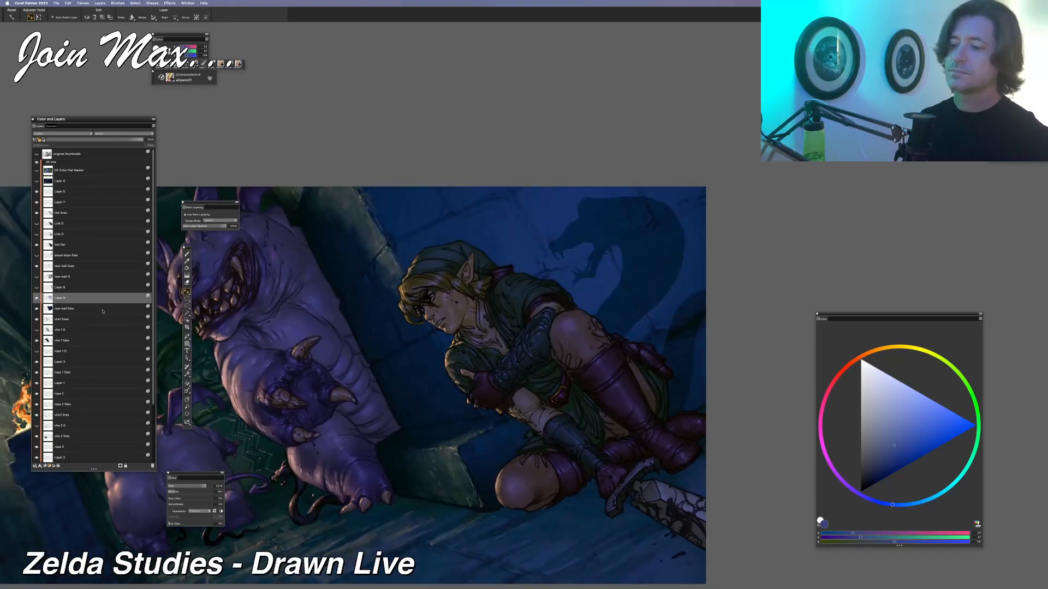
Lasso the leaning stone slab between monster and hero, delete the brighter-blue shadow layer's paint inside it, and deselect
{"action": "key", "text": "l"}
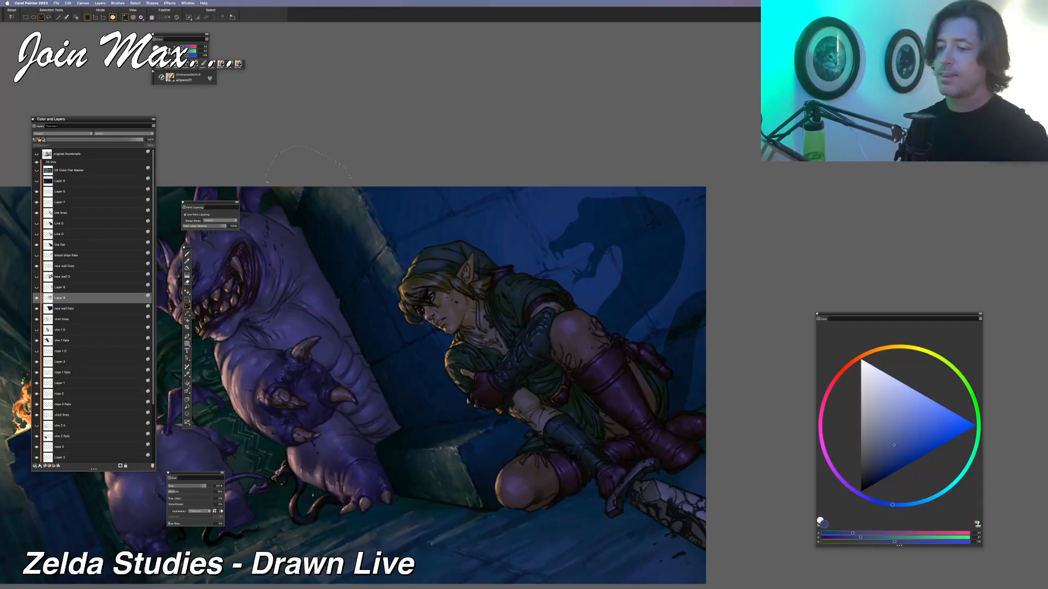
{"action": "mouse_move", "coordinate": [267, 181]}
{"action": "left_mouse_down"}
{"action": "mouse_move", "coordinate": [266, 244]}
{"action": "mouse_move", "coordinate": [300, 408]}
{"action": "mouse_move", "coordinate": [372, 550]}
{"action": "left_mouse_up"}
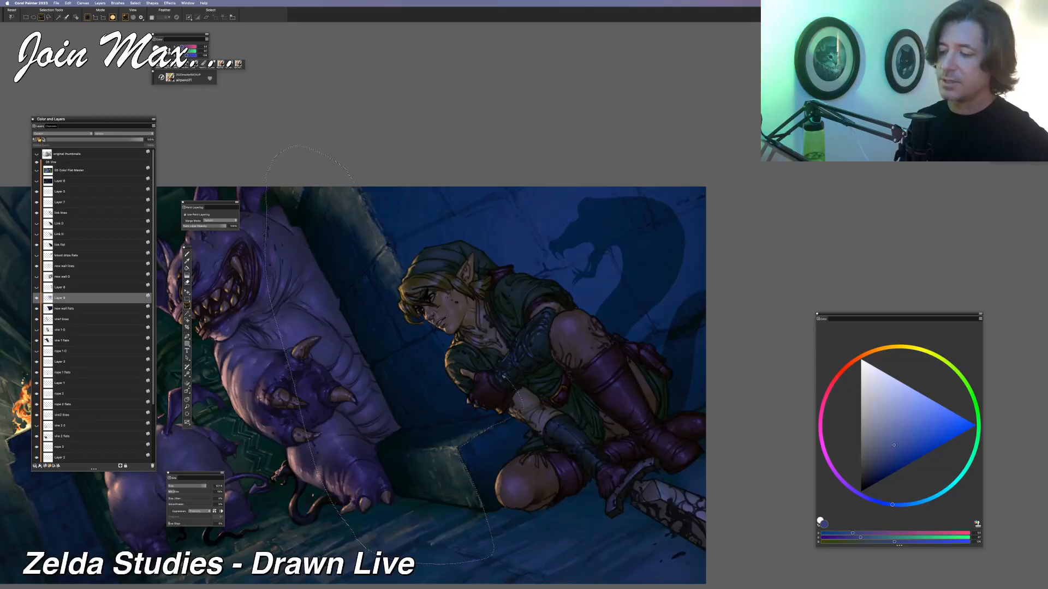
{"action": "left_click_drag", "start_coordinate": [410, 283], "coordinate": [355, 184]}
{"action": "key", "text": "Delete"}
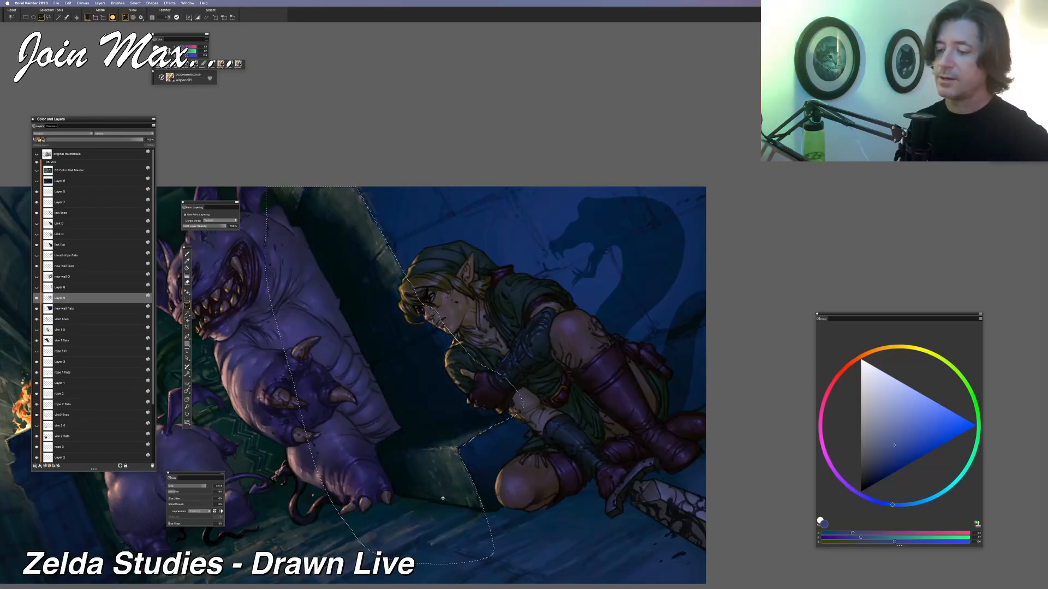
{"action": "key", "text": "super+d"}
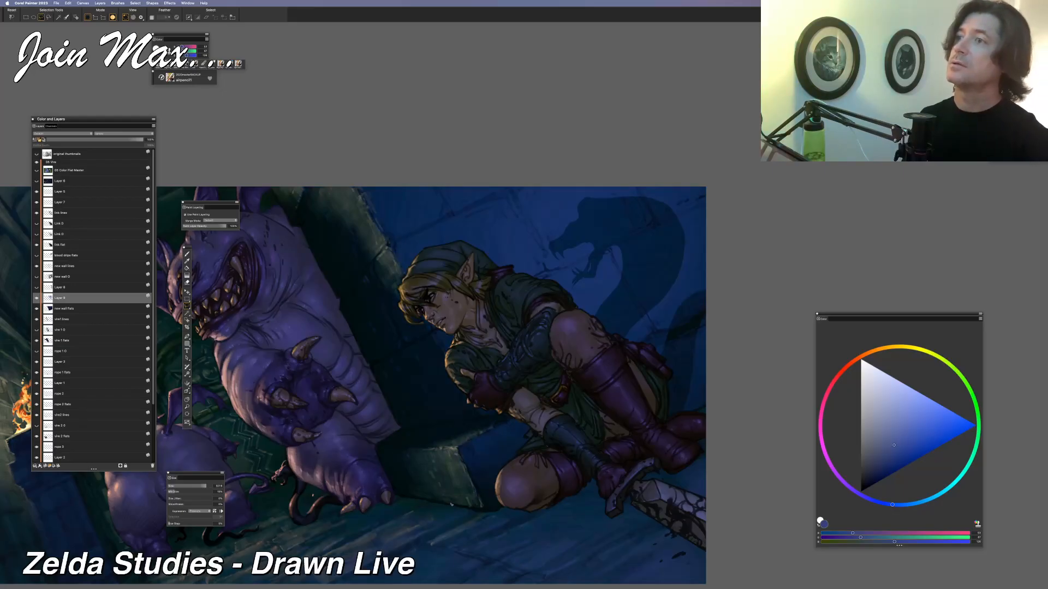
Soften the serpent shadow's edges on the brighter-blue shadow layer with a low-amount Gaussian Soften effect
{"action": "key", "text": "n"}
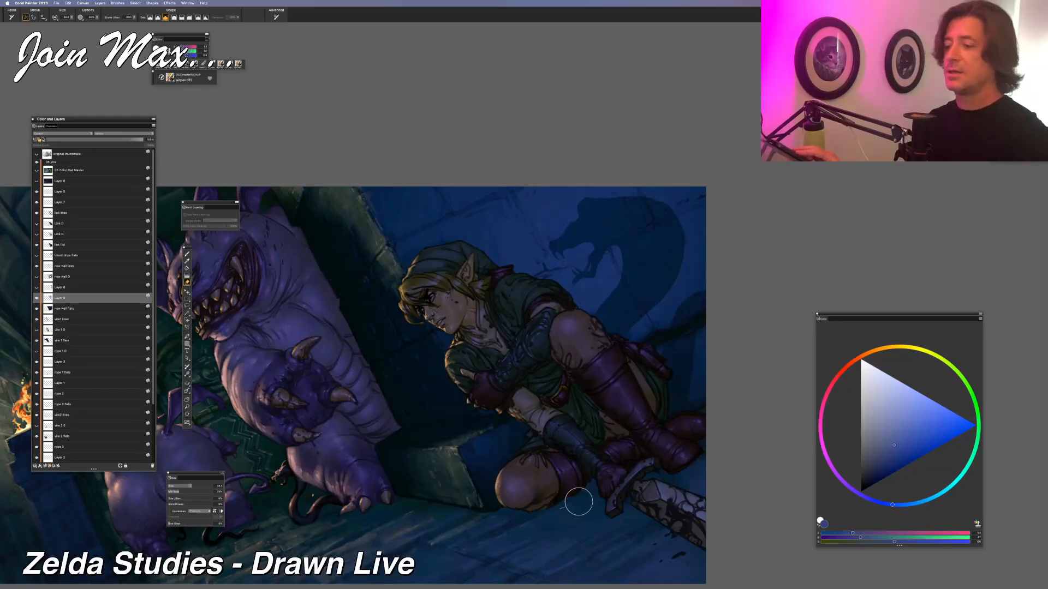
{"action": "left_click", "coordinate": [169, 2]}
{"action": "mouse_move", "coordinate": [167, 41]}
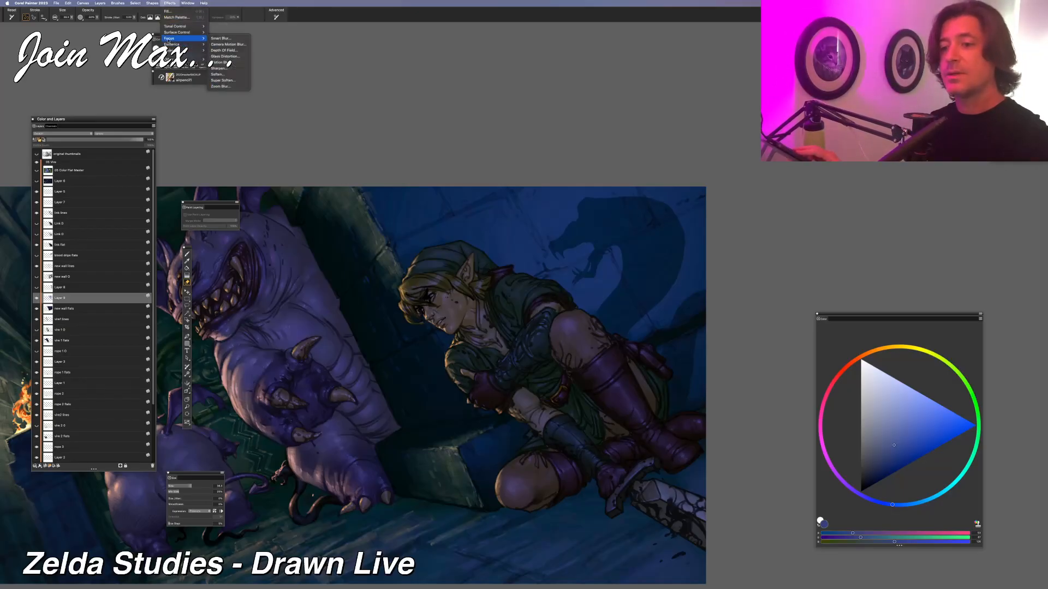
{"action": "left_click", "coordinate": [216, 74]}
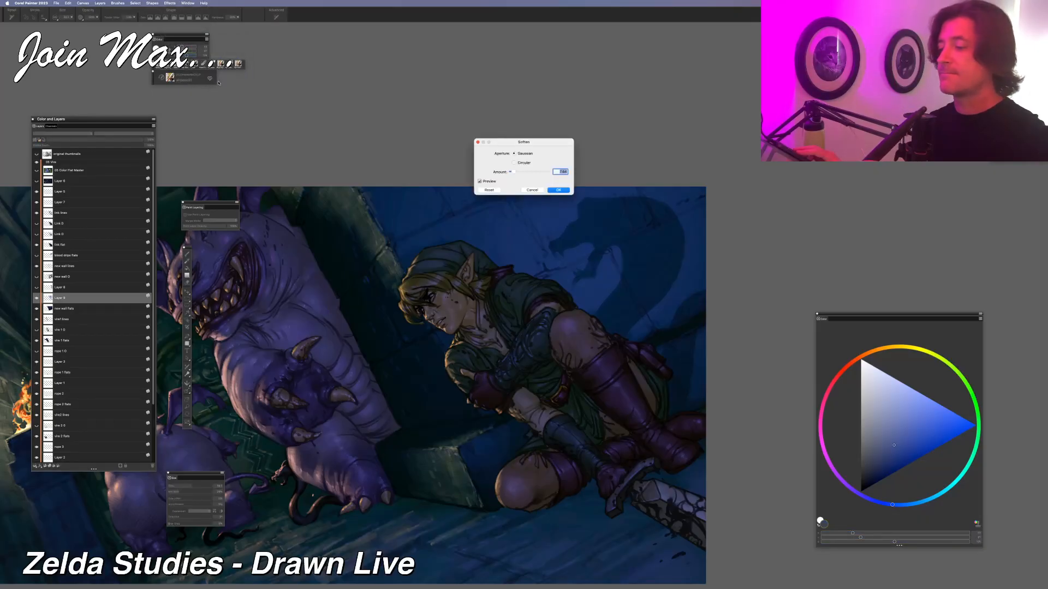
{"action": "left_click_drag", "start_coordinate": [517, 173], "coordinate": [500, 170]}
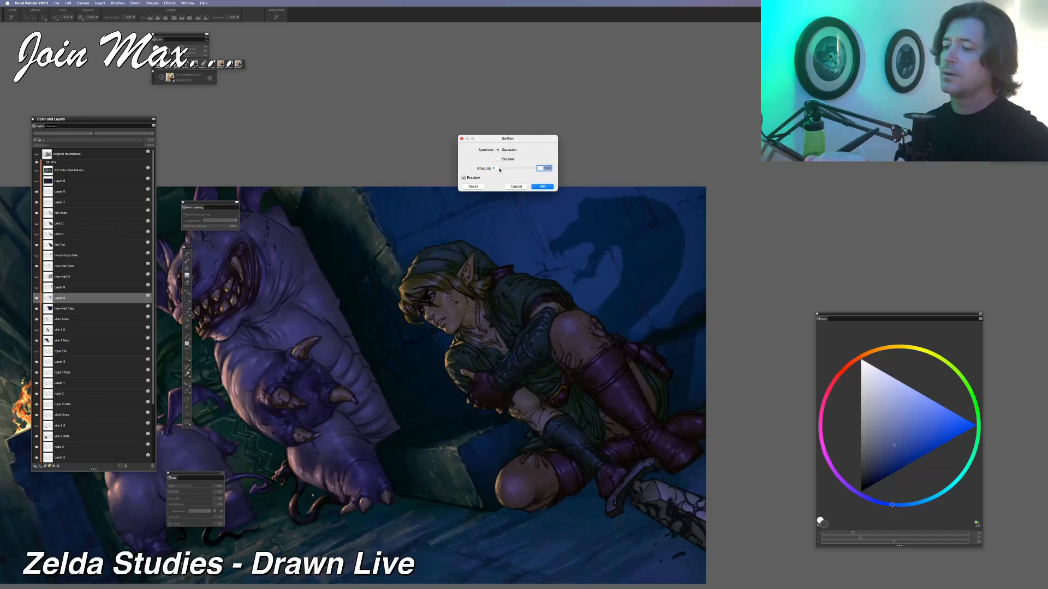
{"action": "left_click_drag", "start_coordinate": [501, 169], "coordinate": [497, 169]}
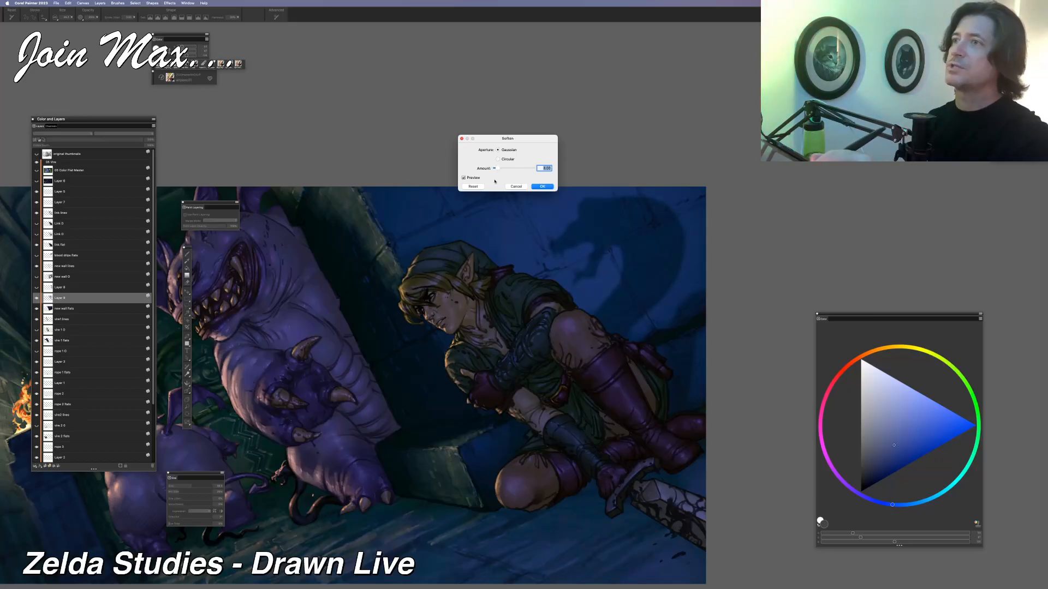
{"action": "key", "text": "Return"}
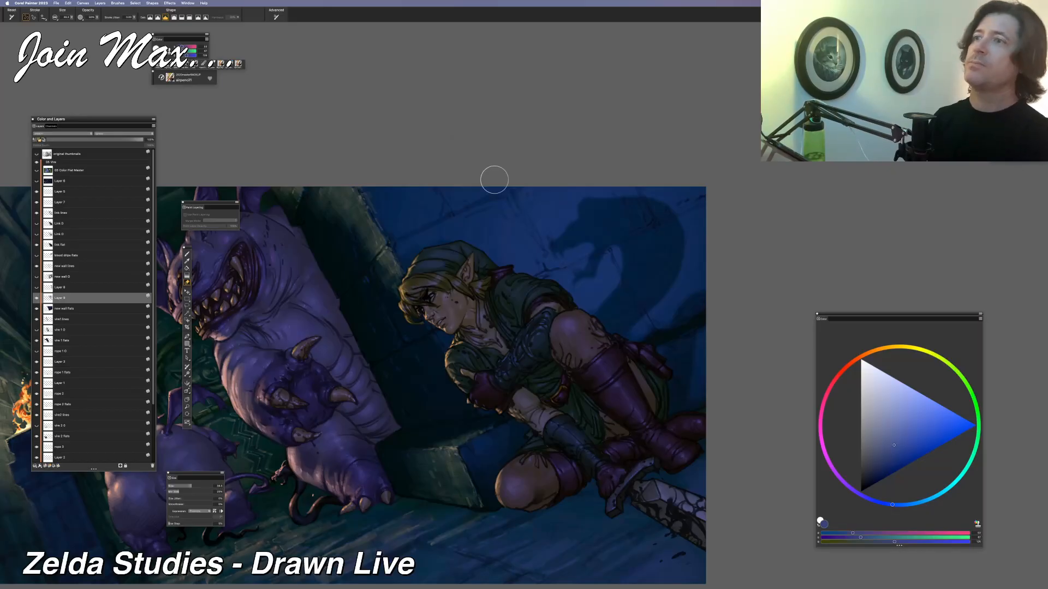
Examine the softened serpent shadow against the whole painting and beside the hero
{"action": "scroll", "coordinate": [494, 179], "scroll_direction": "down", "scroll_amount": 2}
{"action": "scroll", "coordinate": [506, 176], "scroll_direction": "left", "scroll_amount": 5}
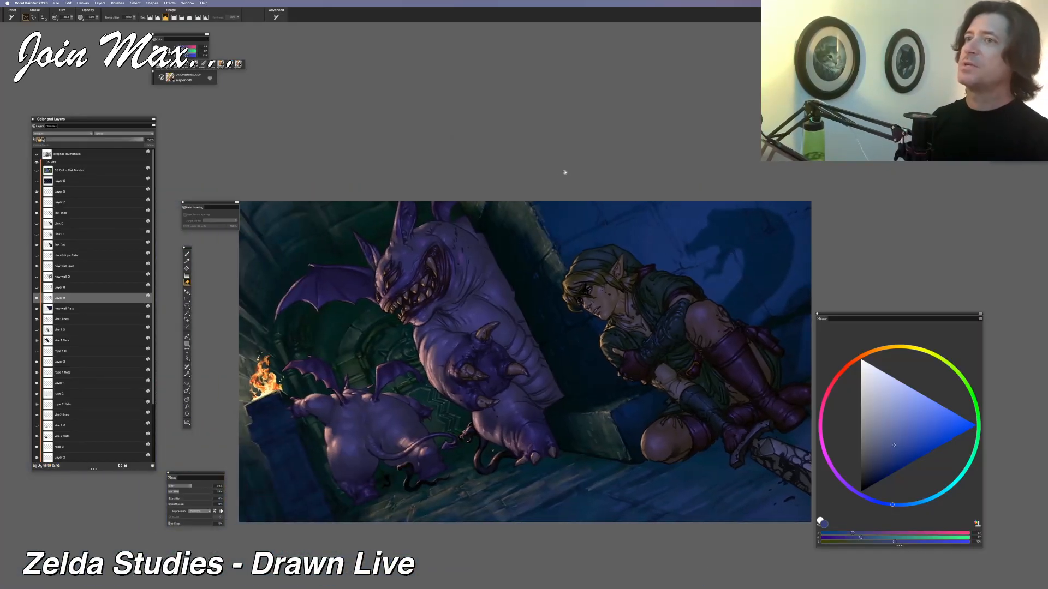
{"action": "scroll", "coordinate": [579, 164], "scroll_direction": "right", "scroll_amount": 3}
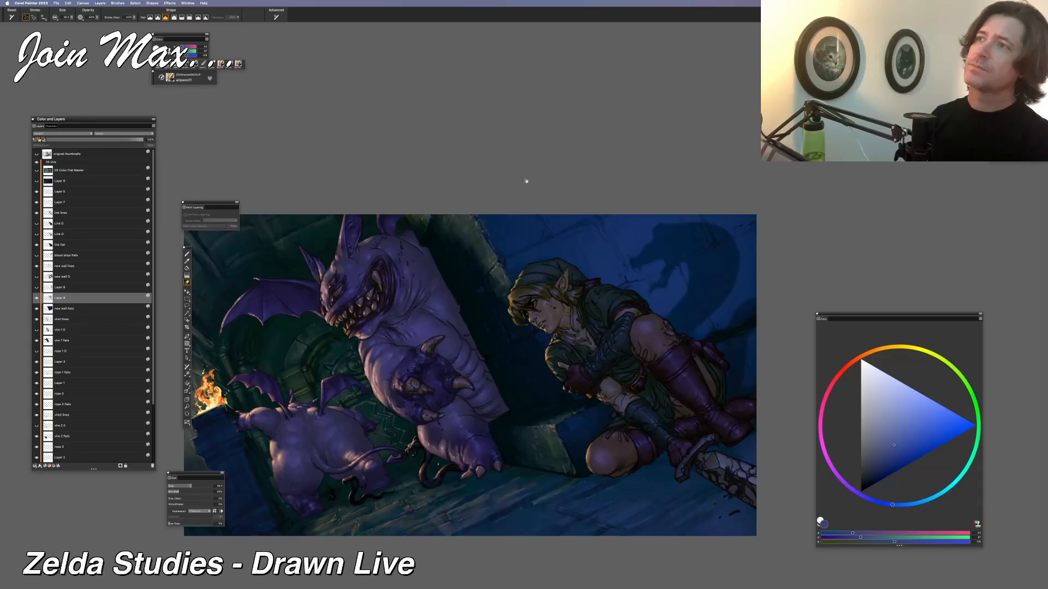
{"action": "scroll", "coordinate": [526, 180], "scroll_direction": "up", "scroll_amount": 1}
{"action": "scroll", "coordinate": [456, 184], "scroll_direction": "right", "scroll_amount": 3}
{"action": "scroll", "coordinate": [463, 186], "scroll_direction": "right", "scroll_amount": 3}
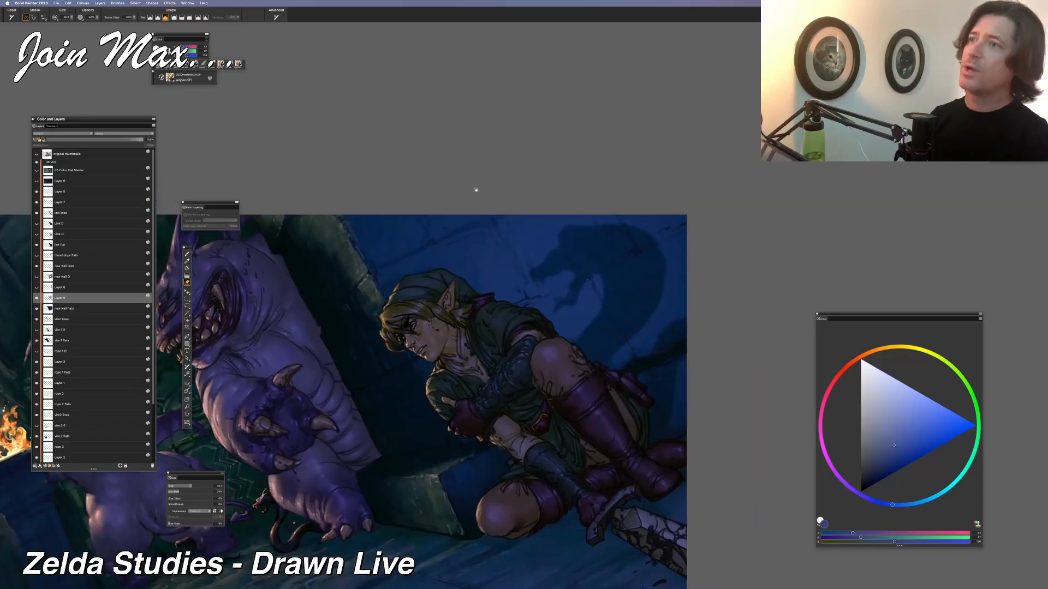
{"action": "scroll", "coordinate": [474, 193], "scroll_direction": "up", "scroll_amount": 1}
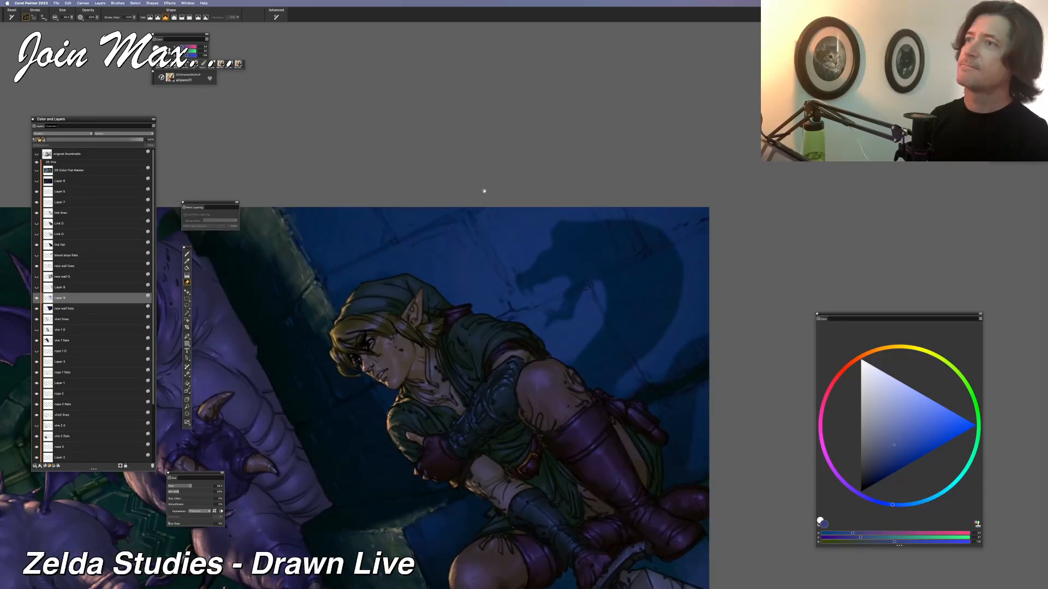
{"action": "scroll", "coordinate": [453, 193], "scroll_direction": "right", "scroll_amount": 1}
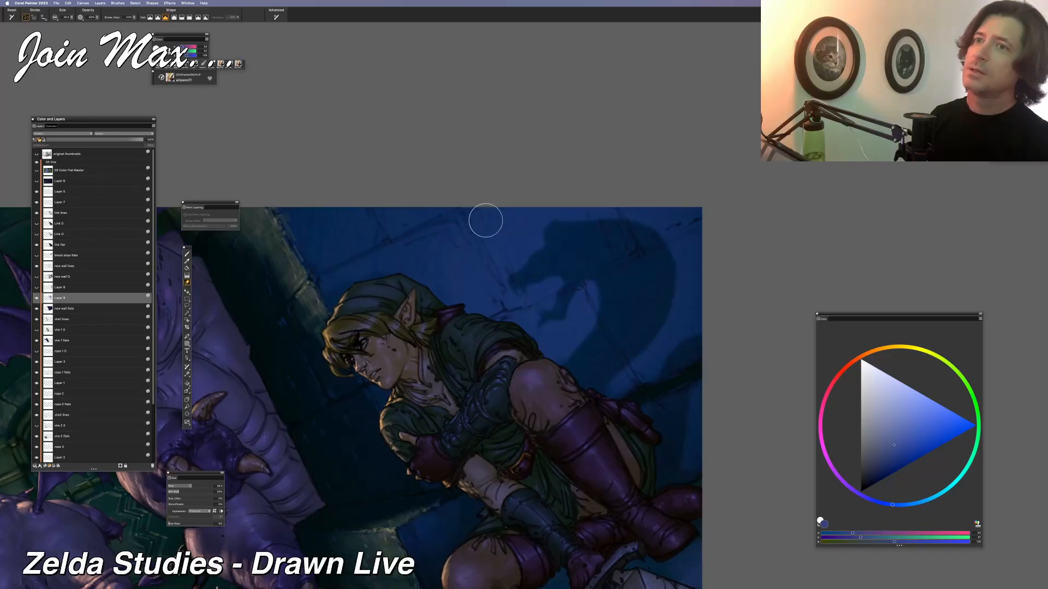
Apply a Motion Blur to the brighter-blue shadow layer to diffuse the serpent shadow's edges on the wall
{"action": "key", "text": "super+equal"}
{"action": "key", "text": "super+equal"}
{"action": "key", "text": "super+equal"}
{"action": "key", "text": "super+equal"}
{"action": "left_click_drag", "start_coordinate": [494, 217], "coordinate": [459, 218]}
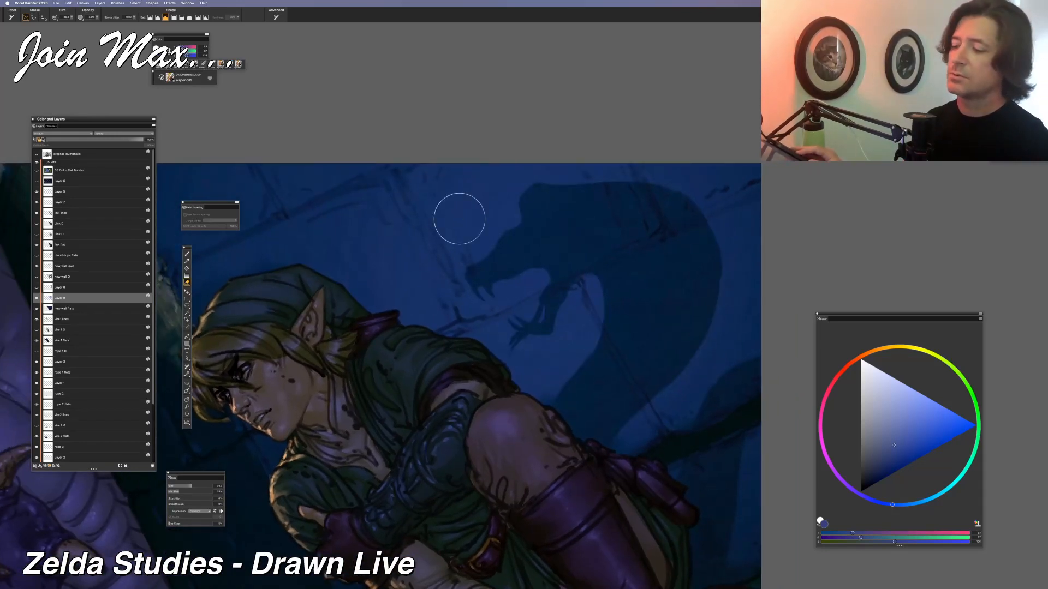
{"action": "left_click", "coordinate": [169, 3]}
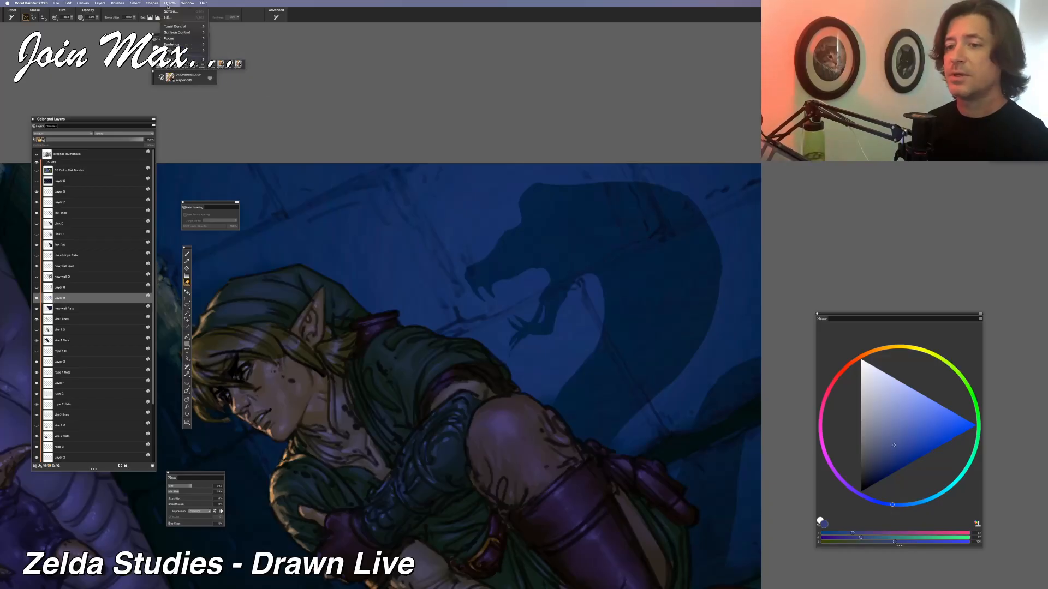
{"action": "mouse_move", "coordinate": [189, 38]}
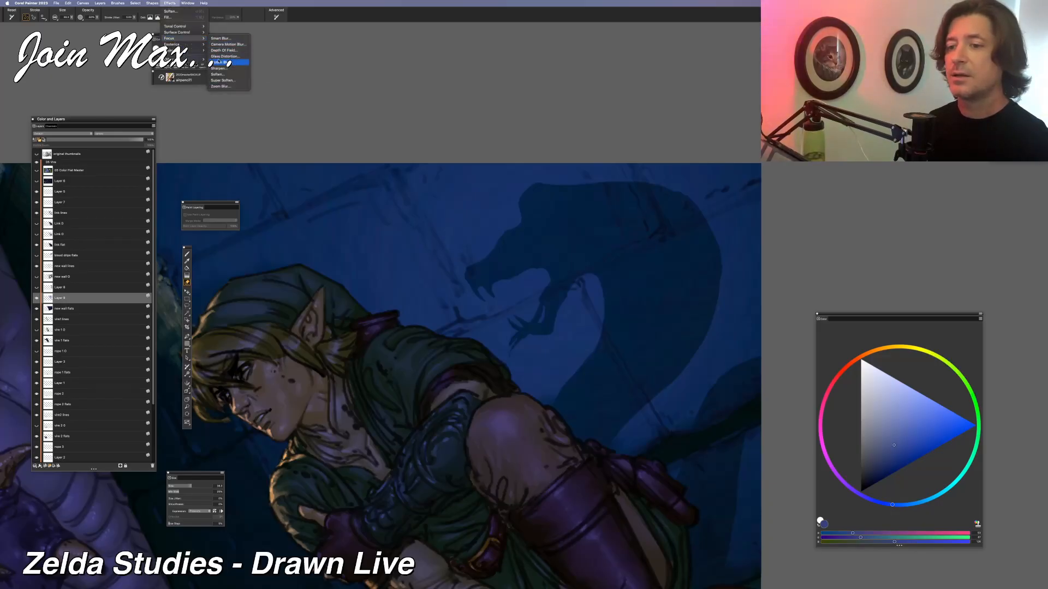
{"action": "left_click", "coordinate": [221, 62]}
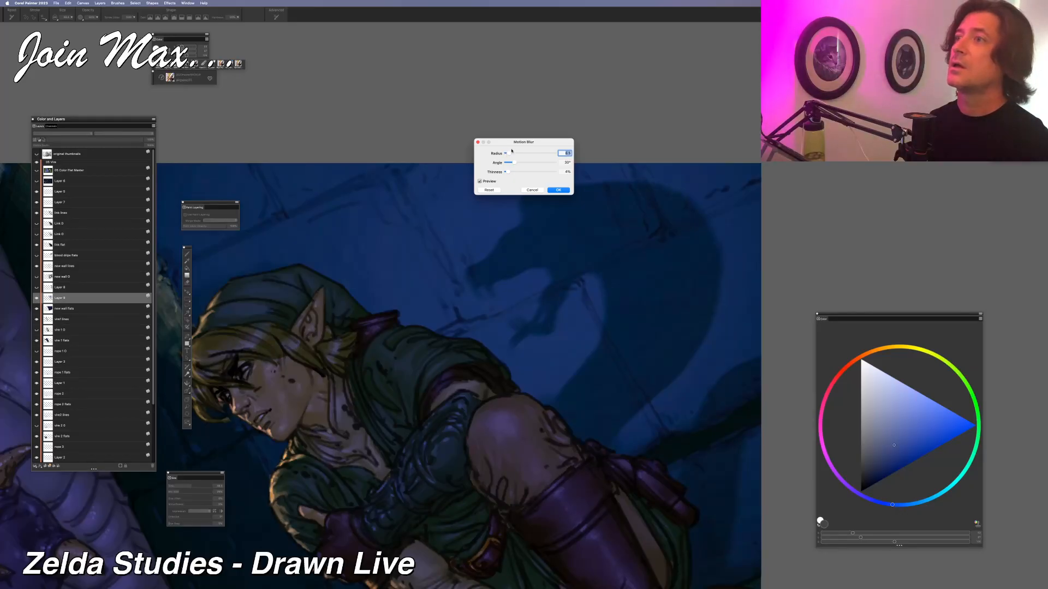
{"action": "left_click_drag", "start_coordinate": [519, 141], "coordinate": [433, 143]}
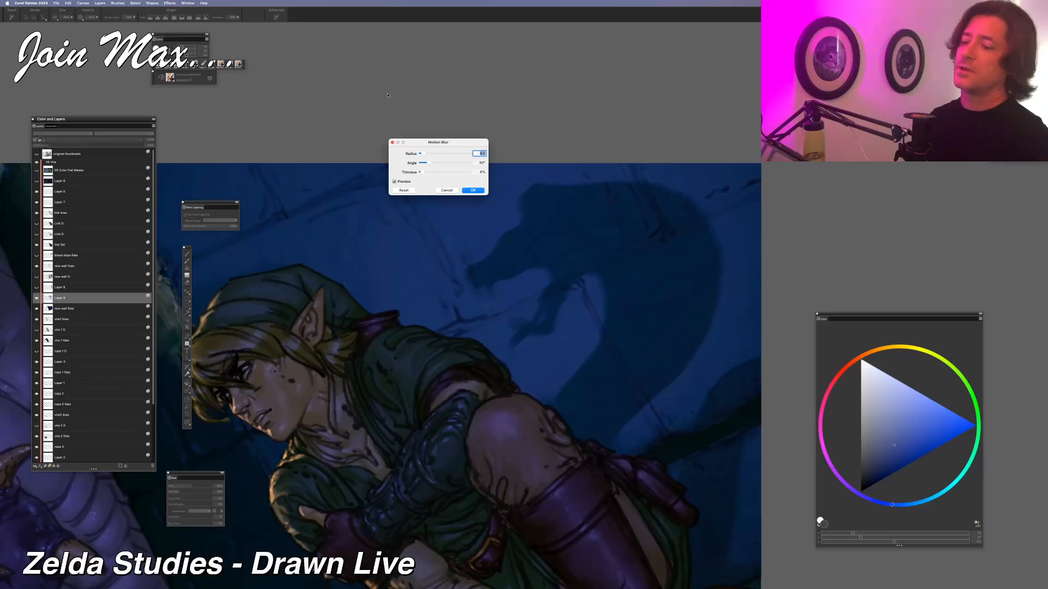
{"action": "left_click", "coordinate": [473, 190]}
Inspect the motion-blurred serpent shadow at thumbnail size and up close
{"action": "scroll", "coordinate": [585, 259], "scroll_direction": "down", "scroll_amount": 6}
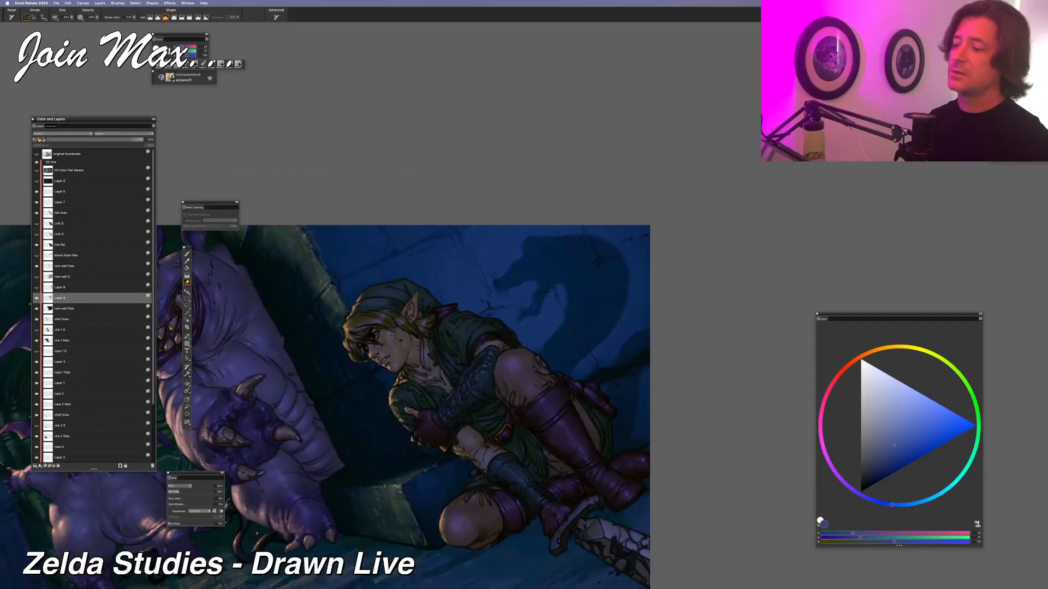
{"action": "scroll", "coordinate": [585, 259], "scroll_direction": "down", "scroll_amount": 3}
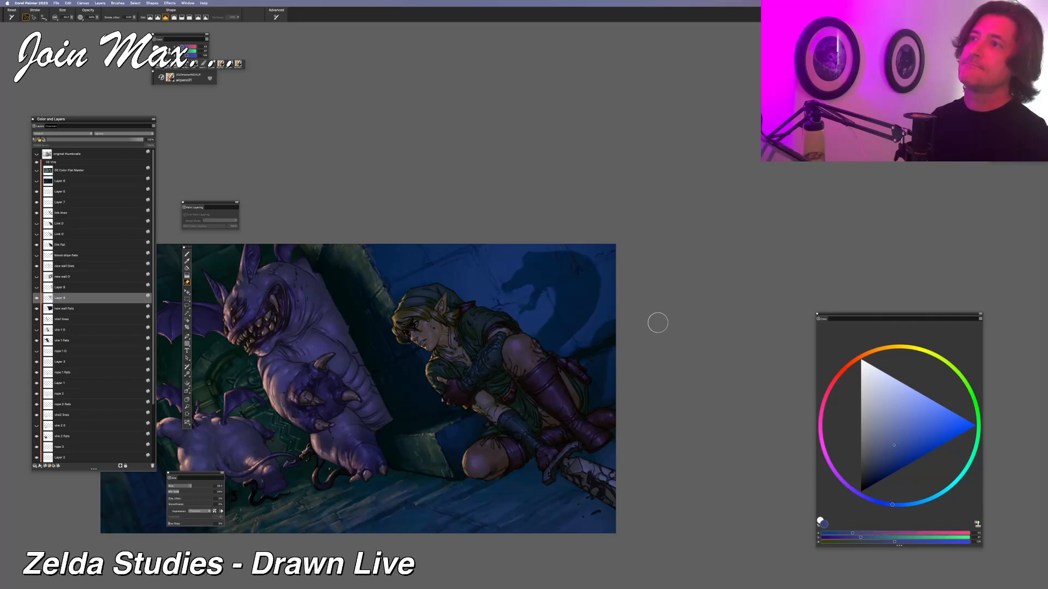
{"action": "scroll", "coordinate": [658, 322], "scroll_direction": "down", "scroll_amount": 8}
{"action": "scroll", "coordinate": [658, 323], "scroll_direction": "up", "scroll_amount": 1}
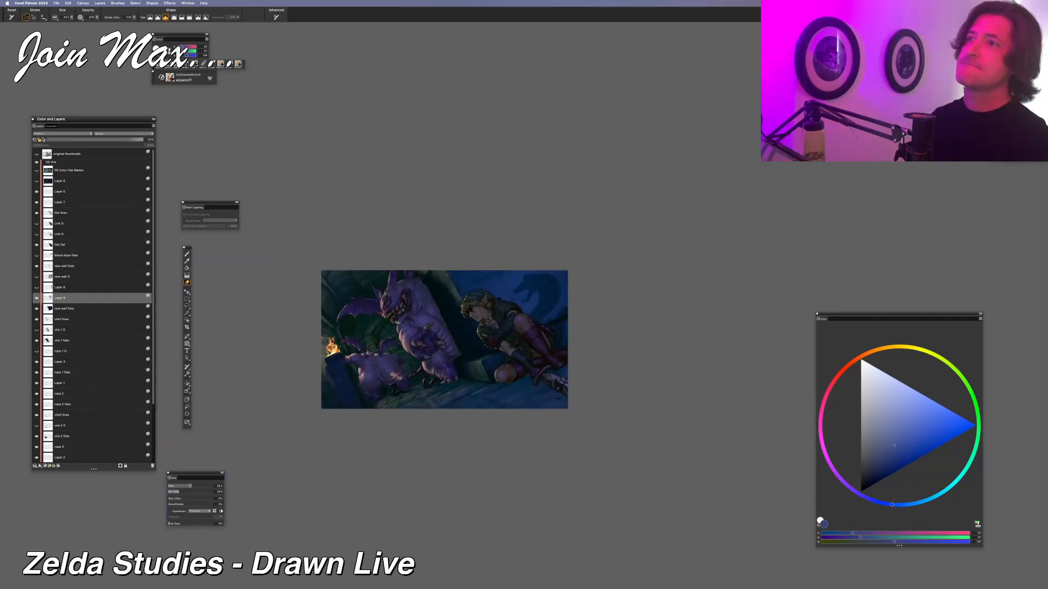
{"action": "scroll", "coordinate": [524, 294], "scroll_direction": "up", "scroll_amount": 5}
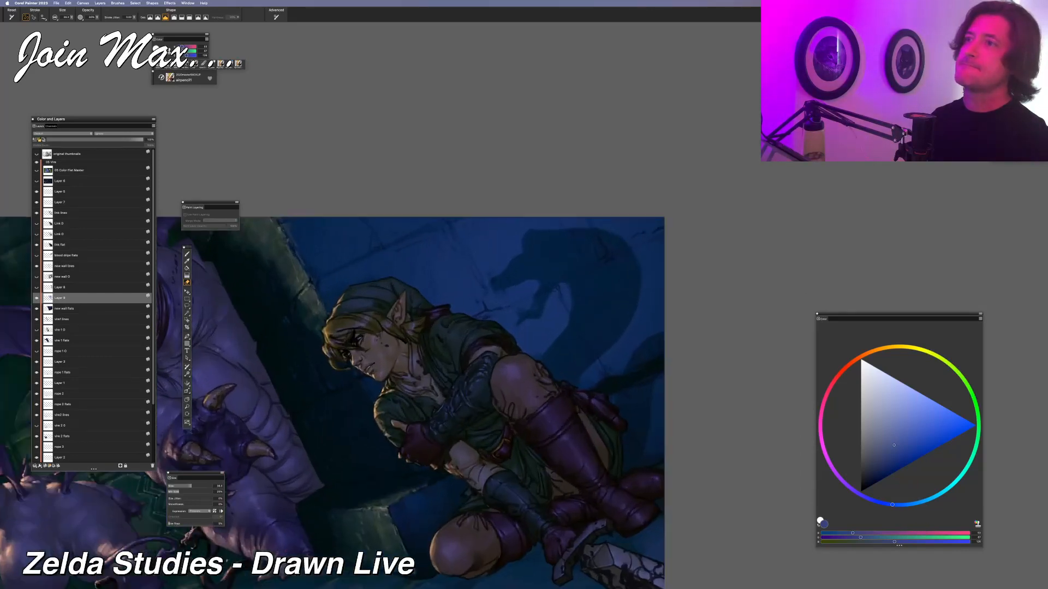
{"action": "scroll", "coordinate": [657, 322], "scroll_direction": "up", "scroll_amount": 2}
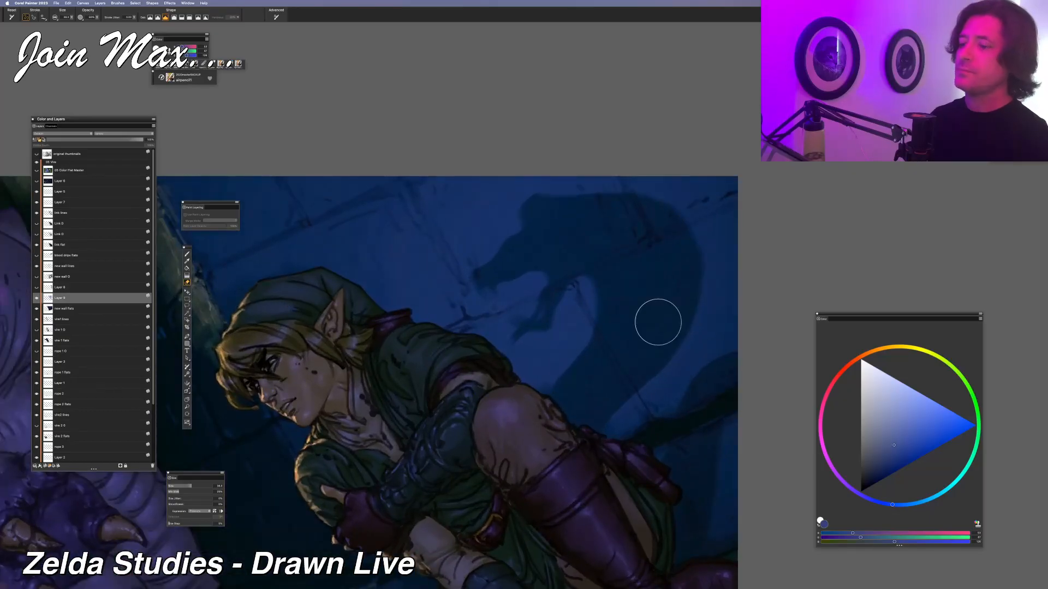
Switch to the Brush tool and compare the blurred serpent shadow with the hero, monsters and torch across the composition
{"action": "key", "text": "b"}
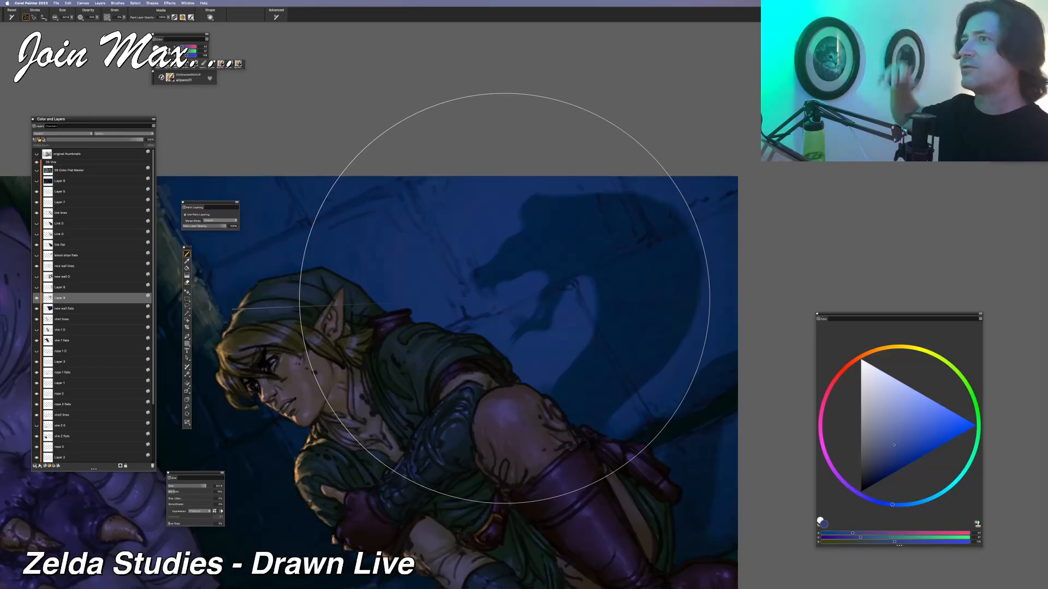
{"action": "key", "text": "super+minus"}
{"action": "key", "text": "super+minus"}
{"action": "key", "text": "super+minus"}
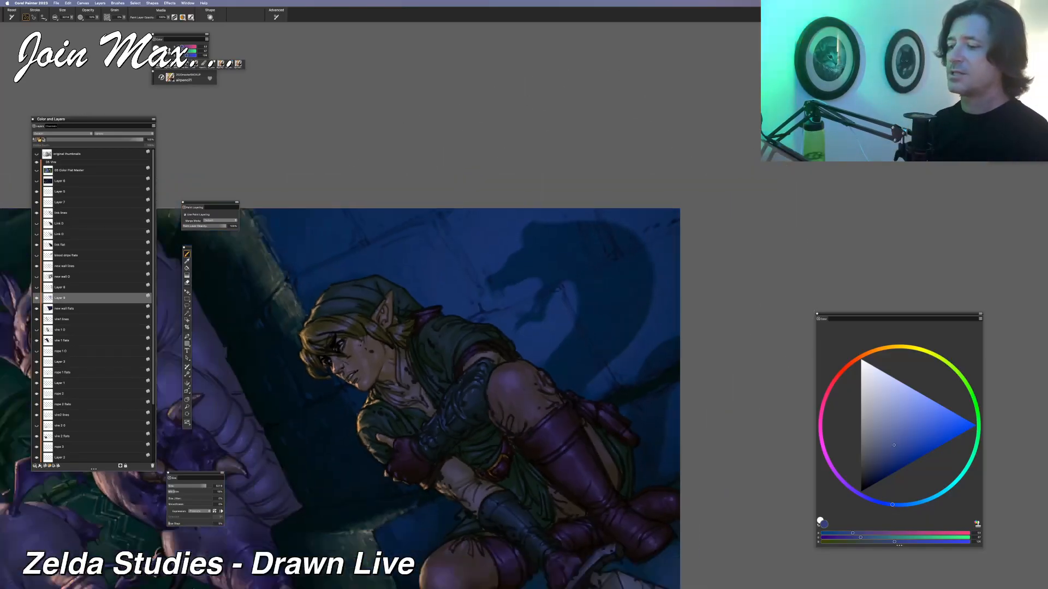
{"action": "key", "text": "super+minus"}
{"action": "key", "text": "super+minus"}
{"action": "key", "text": "super+plus"}
{"action": "key", "text": "super+plus"}
{"action": "key", "text": "super+plus"}
{"action": "key", "text": "super+plus"}
{"action": "mouse_move", "coordinate": [591, 257]}
{"action": "left_mouse_down"}
{"action": "mouse_move", "coordinate": [505, 264]}
{"action": "mouse_move", "coordinate": [493, 283]}
{"action": "mouse_move", "coordinate": [583, 258]}
{"action": "left_mouse_up"}
{"action": "key", "text": "super+minus"}
{"action": "key", "text": "super+minus"}
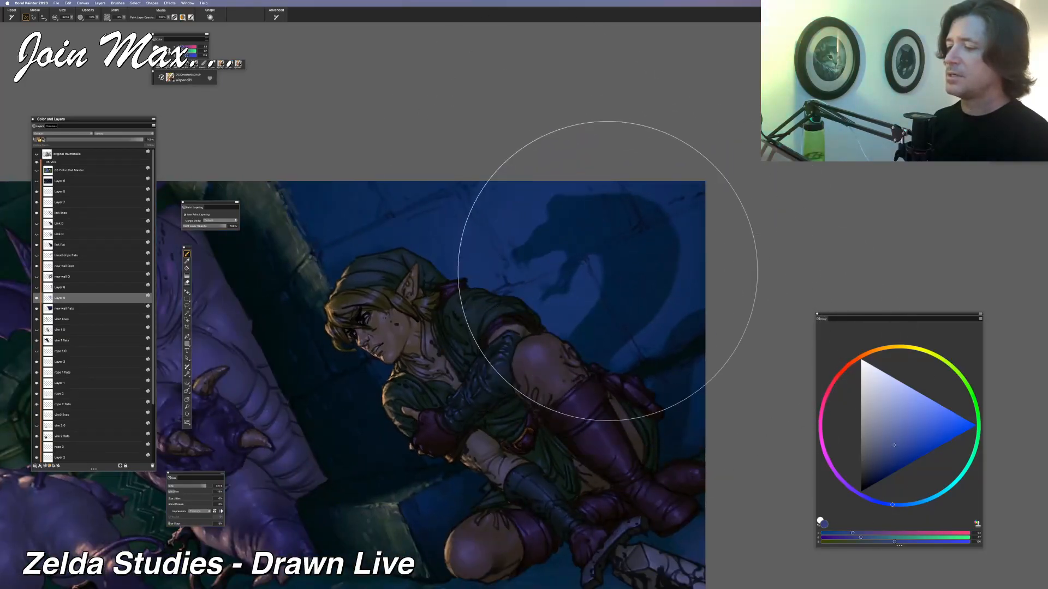
{"action": "key", "text": "super+minus"}
{"action": "key", "text": "super+minus"}
{"action": "key", "text": "super+minus"}
{"action": "key", "text": "super+plus"}
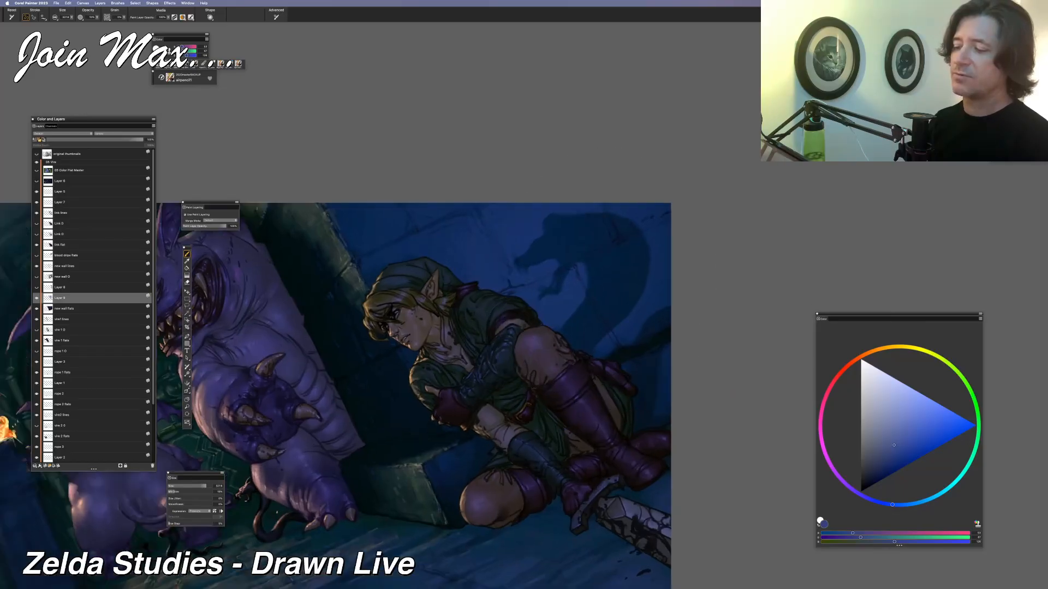
{"action": "key", "text": "super+minus"}
{"action": "left_click_drag", "start_coordinate": [645, 244], "coordinate": [557, 277]}
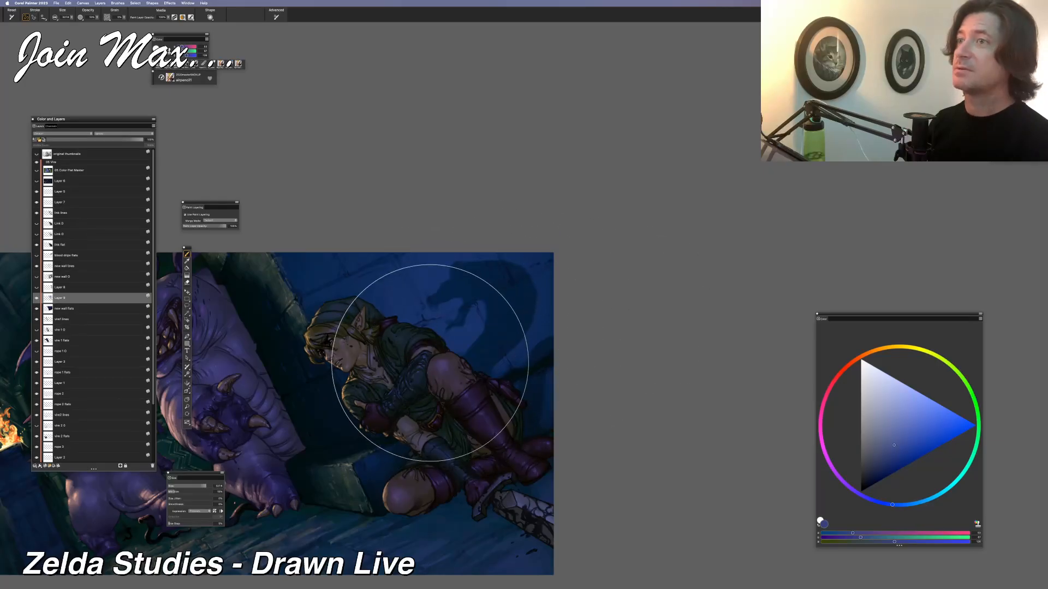
{"action": "left_click_drag", "start_coordinate": [498, 363], "coordinate": [757, 296]}
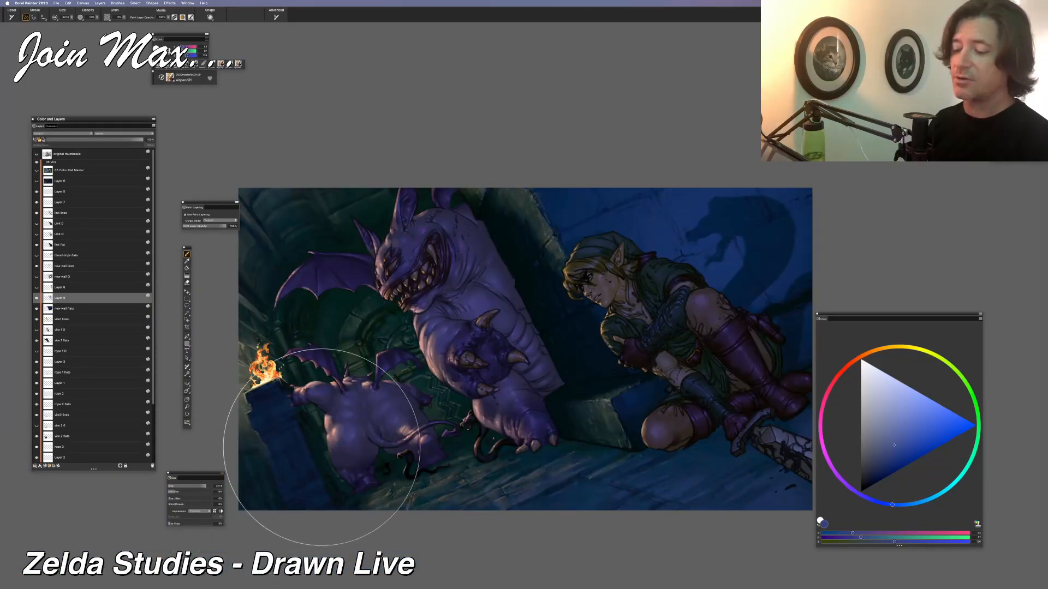
{"action": "left_click_drag", "start_coordinate": [568, 296], "coordinate": [327, 328]}
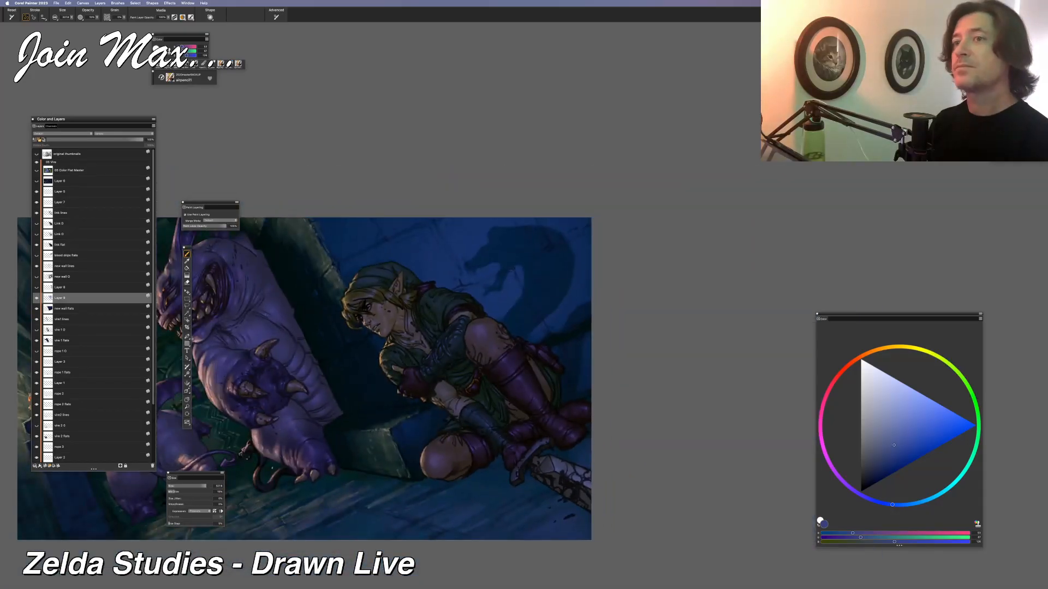
{"action": "key", "text": "super+equal"}
{"action": "key", "text": "super+equal"}
{"action": "key", "text": "super+equal"}
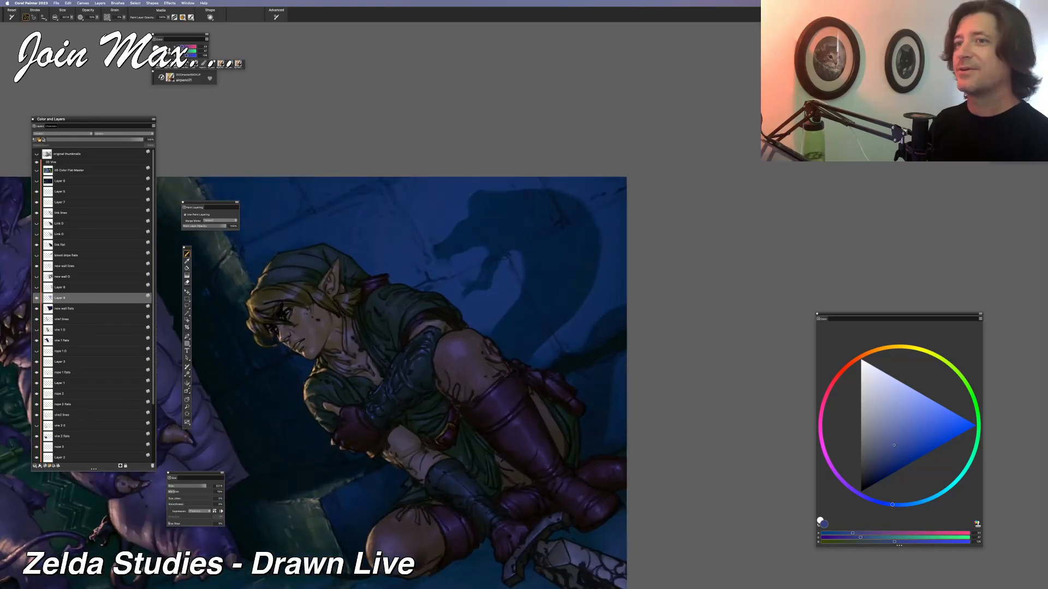
{"action": "key", "text": "super+minus"}
{"action": "key", "text": "super+minus"}
{"action": "key", "text": "super+minus"}
{"action": "left_click_drag", "start_coordinate": [349, 335], "coordinate": [356, 327]}
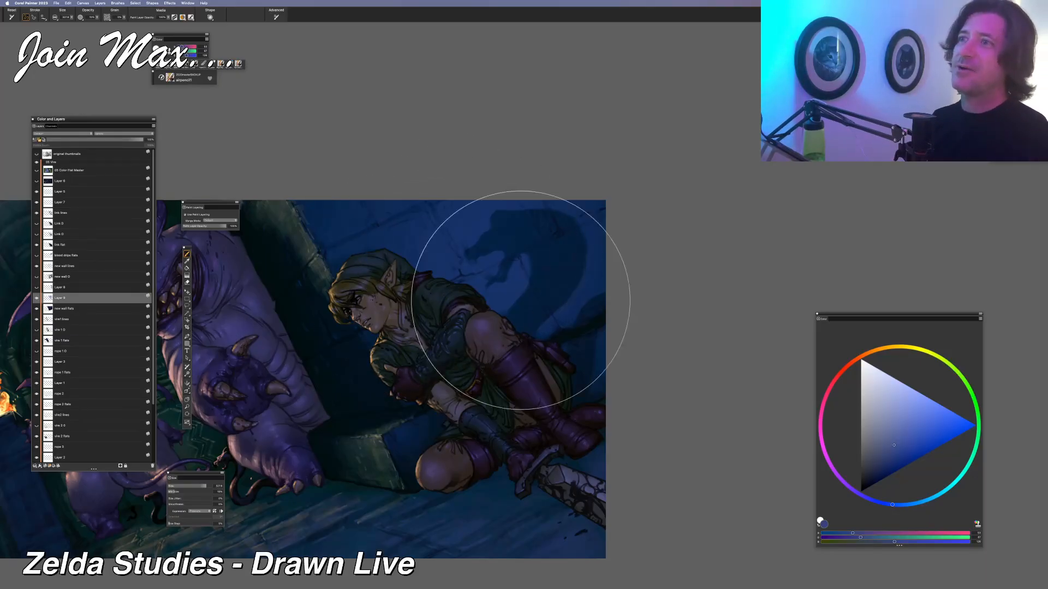
{"action": "mouse_move", "coordinate": [515, 311]}
{"action": "left_mouse_down"}
{"action": "mouse_move", "coordinate": [699, 312]}
{"action": "mouse_move", "coordinate": [591, 255]}
{"action": "left_mouse_up"}
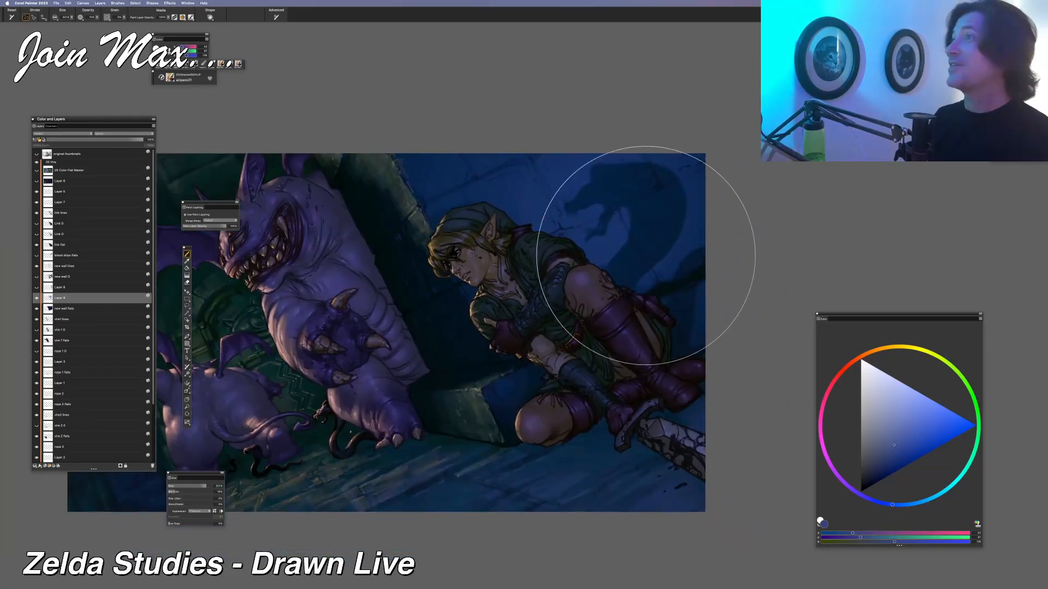
{"action": "scroll", "coordinate": [645, 256], "scroll_direction": "down", "scroll_amount": 2}
{"action": "scroll", "coordinate": [645, 256], "scroll_direction": "up", "scroll_amount": 1}
{"action": "scroll", "coordinate": [645, 256], "scroll_direction": "up", "scroll_amount": 2}
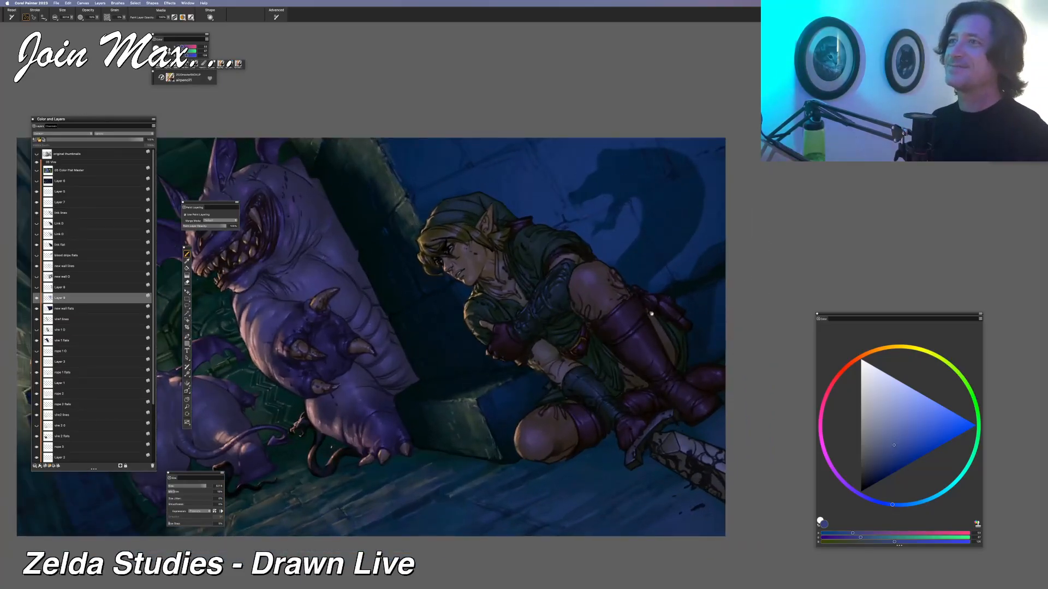
{"action": "mouse_move", "coordinate": [631, 304]}
{"action": "left_mouse_down"}
{"action": "mouse_move", "coordinate": [729, 267]}
{"action": "mouse_move", "coordinate": [667, 286]}
{"action": "left_mouse_up"}
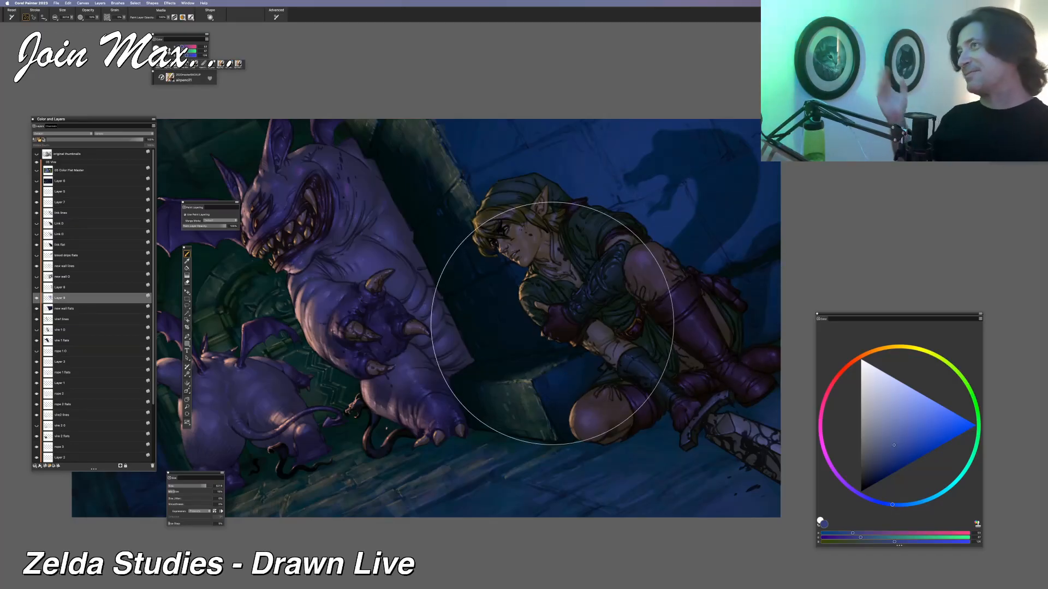
{"action": "key", "text": "super+minus"}
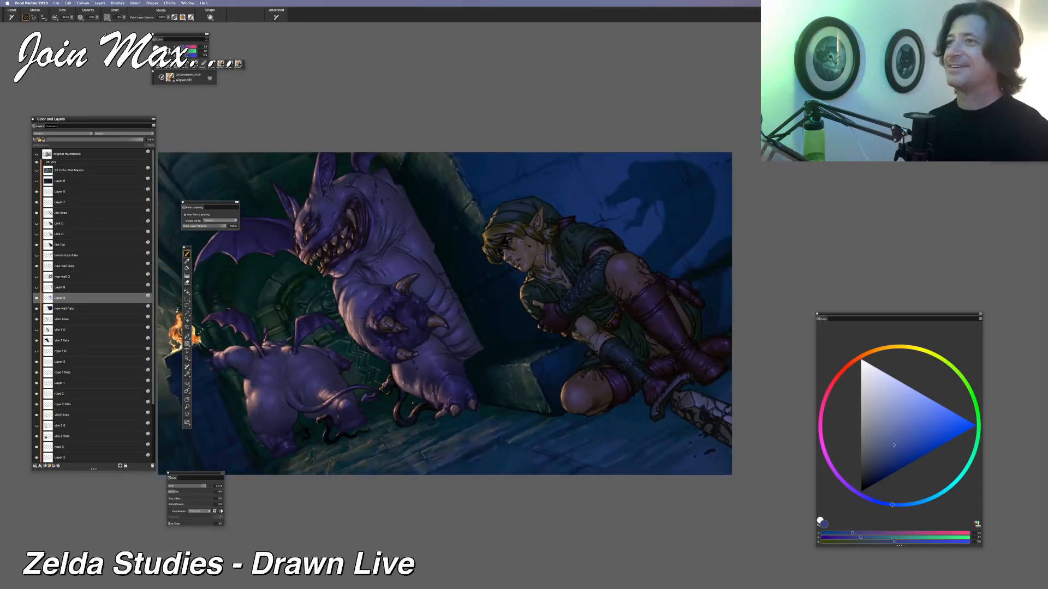
{"action": "key", "text": "super+plus"}
{"action": "key", "text": "super+plus"}
{"action": "key", "text": "super+plus"}
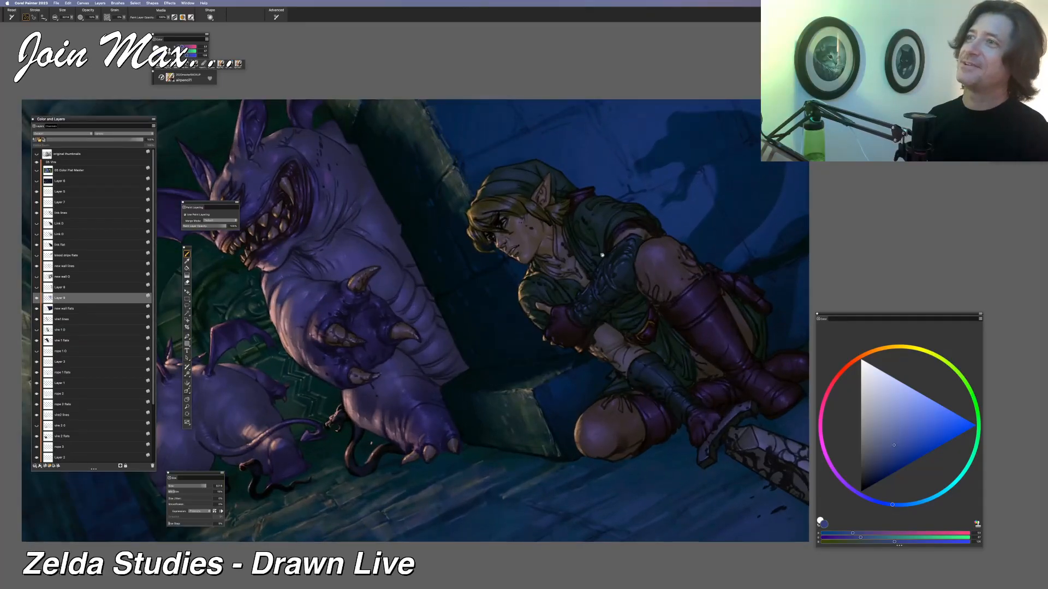
Examine the blurred serpent shadow at several magnifications beside the hero and within the wider composition
{"action": "left_click_drag", "start_coordinate": [634, 246], "coordinate": [544, 283]}
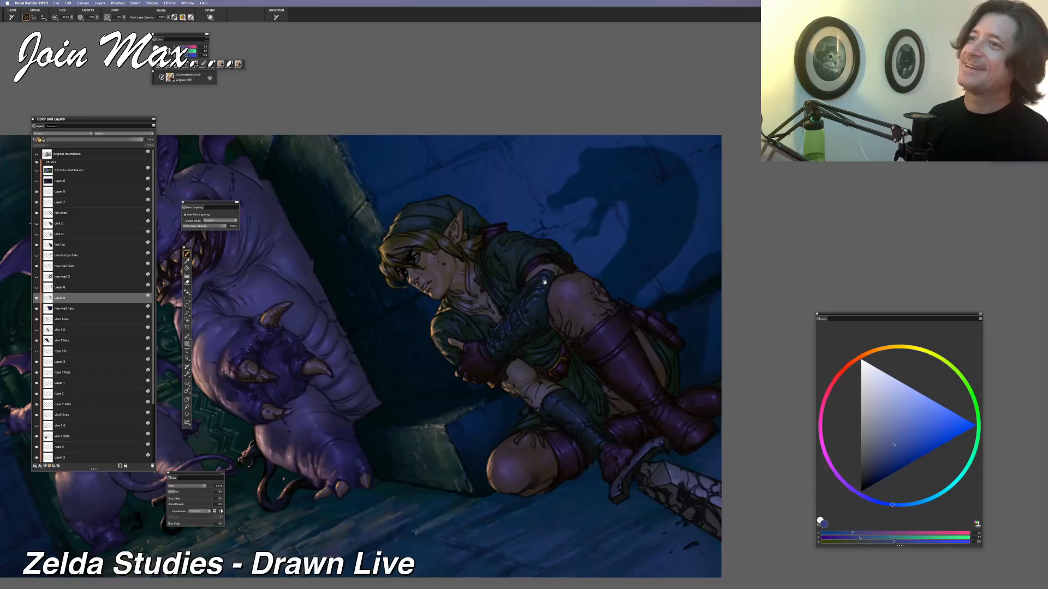
{"action": "key", "text": "super+minus"}
{"action": "key", "text": "super+minus"}
{"action": "key", "text": "super+plus"}
{"action": "key", "text": "super+plus"}
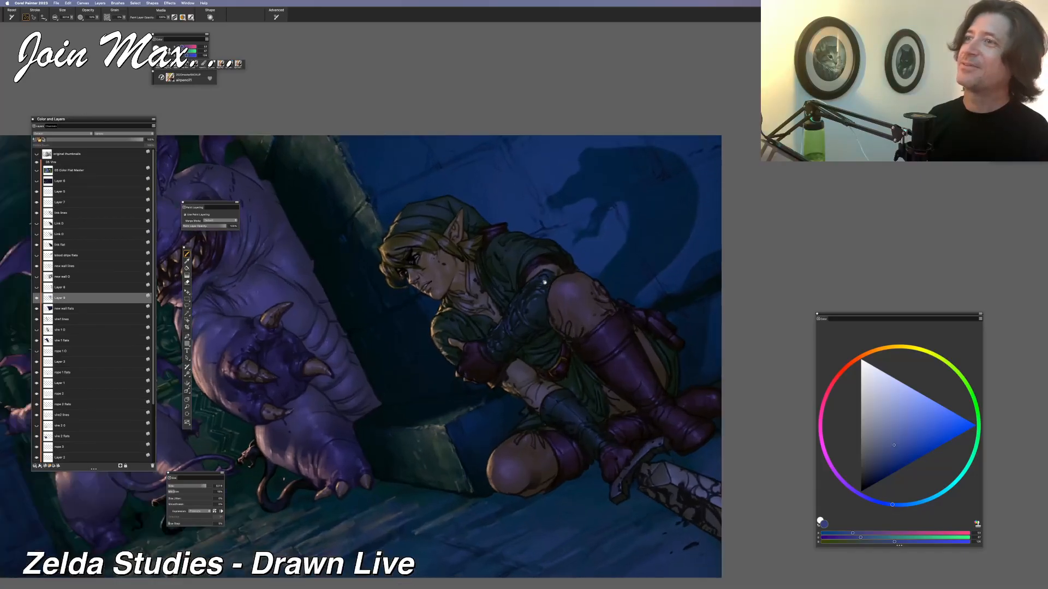
{"action": "key", "text": "super+plus"}
{"action": "left_click_drag", "start_coordinate": [552, 276], "coordinate": [538, 276]}
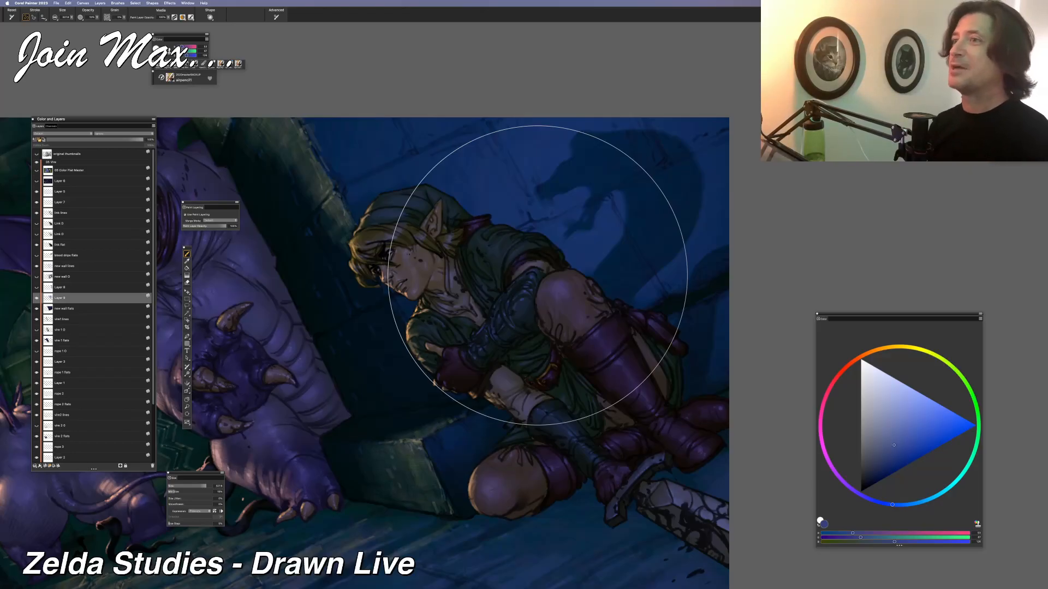
{"action": "key", "text": "super+minus"}
{"action": "key", "text": "super+minus"}
{"action": "key", "text": "super+equal"}
{"action": "key", "text": "super+equal"}
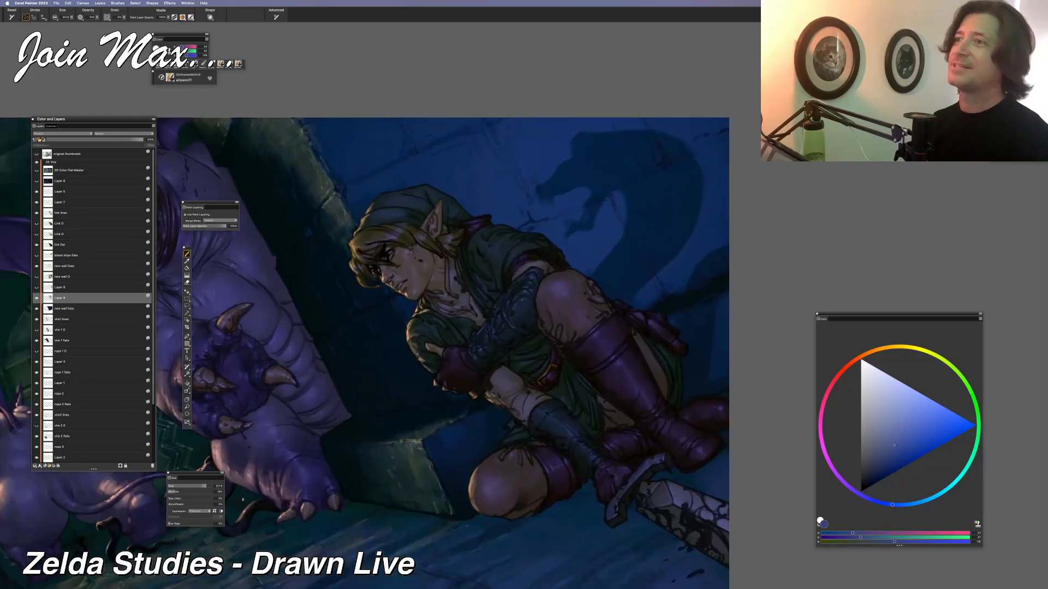
{"action": "key", "text": "super+equal"}
{"action": "left_click_drag", "start_coordinate": [611, 287], "coordinate": [593, 228]}
{"action": "key", "text": "super+minus"}
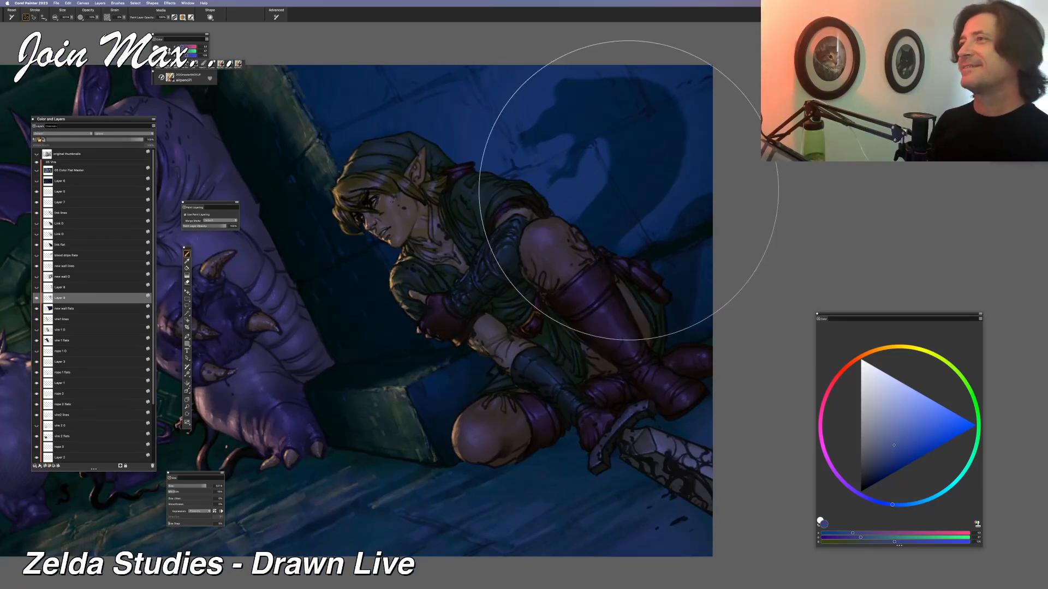
{"action": "key", "text": "super+minus"}
{"action": "key", "text": "super+minus"}
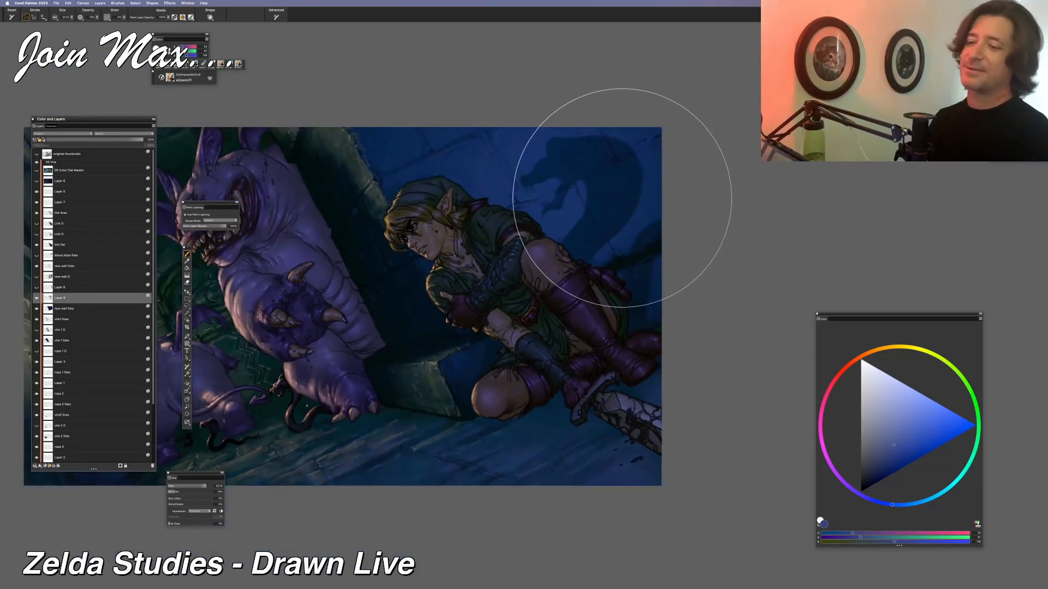
{"action": "left_click_drag", "start_coordinate": [620, 201], "coordinate": [534, 215]}
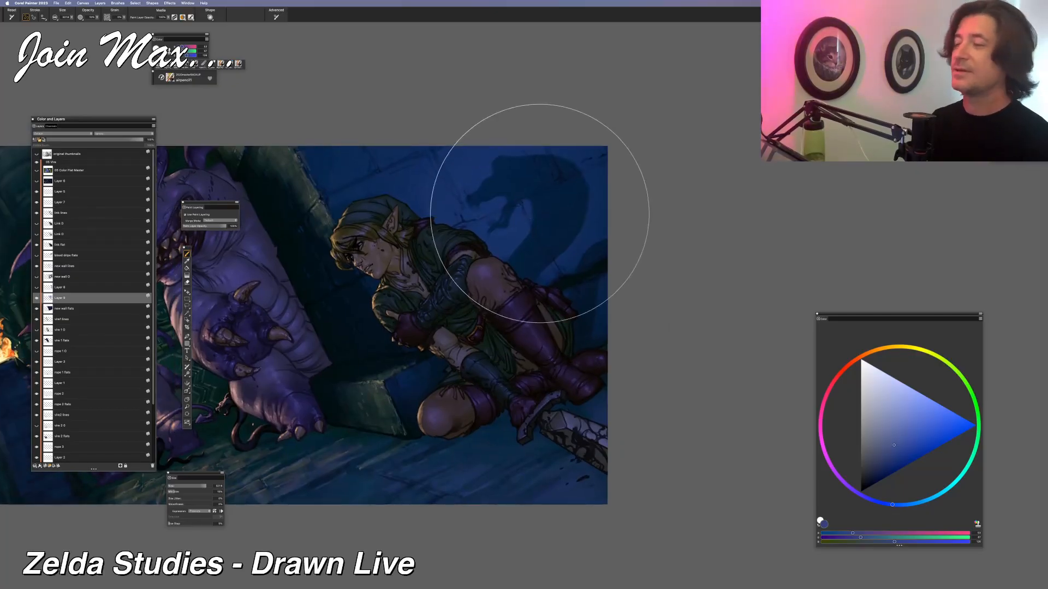
Sample the shadow's dark blue, switch to the BigCityPro brush and raise the colour's red, green and blue to a lighter wall blue
{"action": "key", "text": "super+plus"}
{"action": "key", "text": "super+plus"}
{"action": "key", "text": "super+plus"}
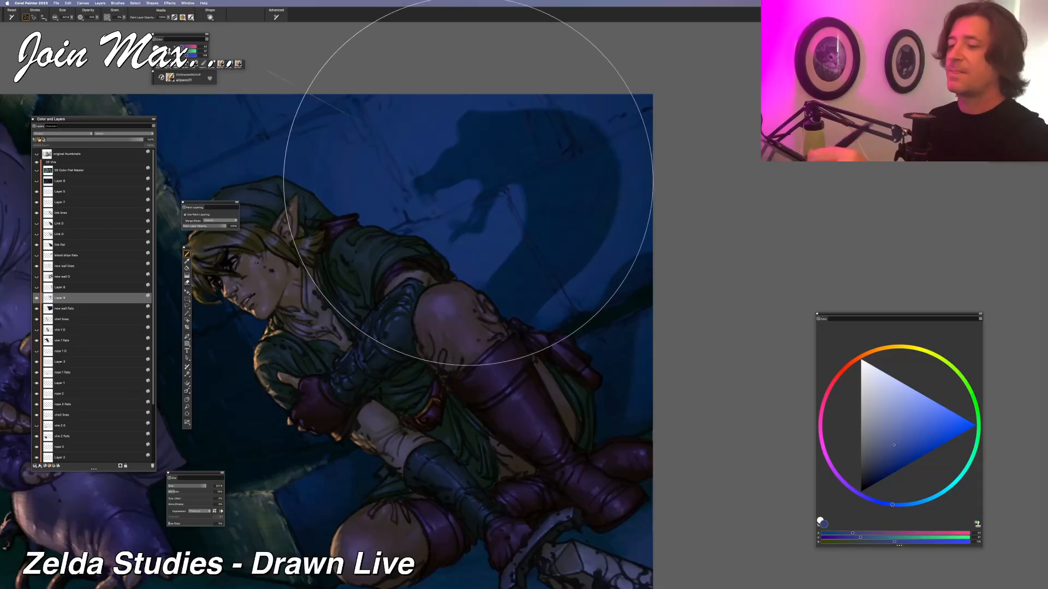
{"action": "left_click", "coordinate": [469, 188], "text": "alt"}
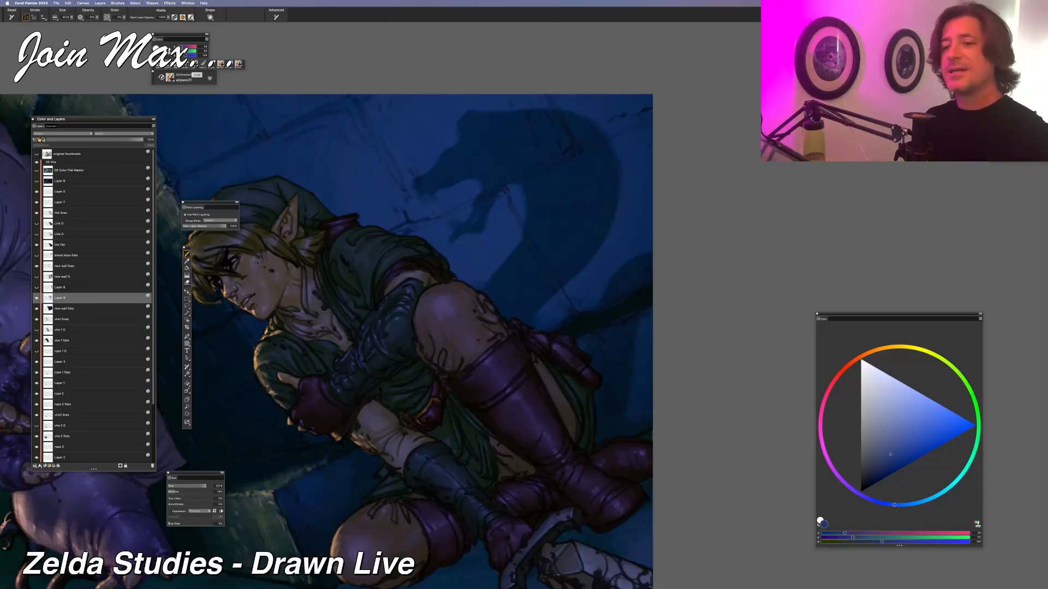
{"action": "left_click", "coordinate": [174, 63]}
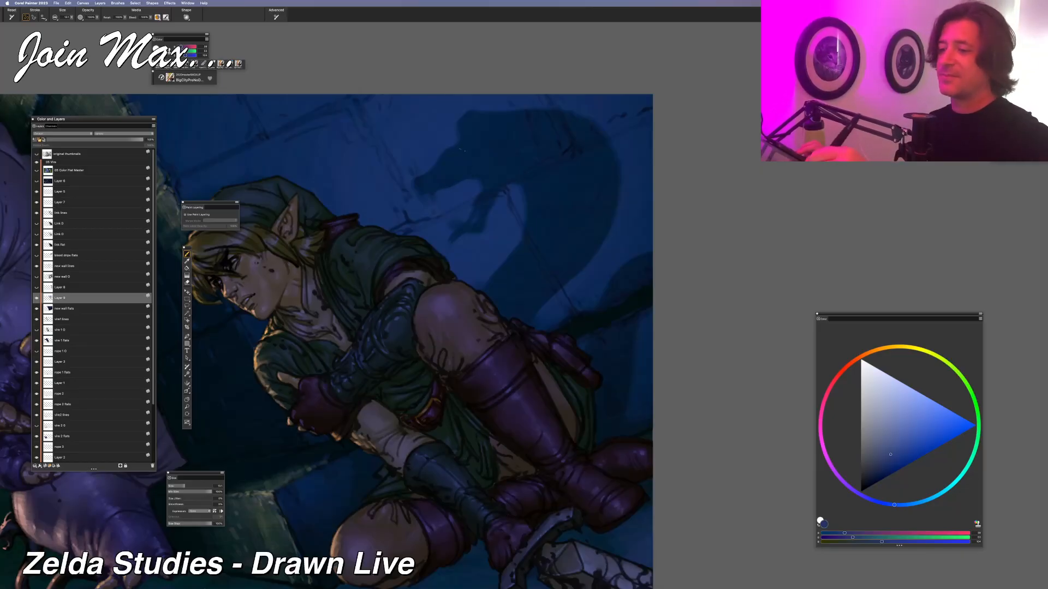
{"action": "left_click", "coordinate": [853, 534]}
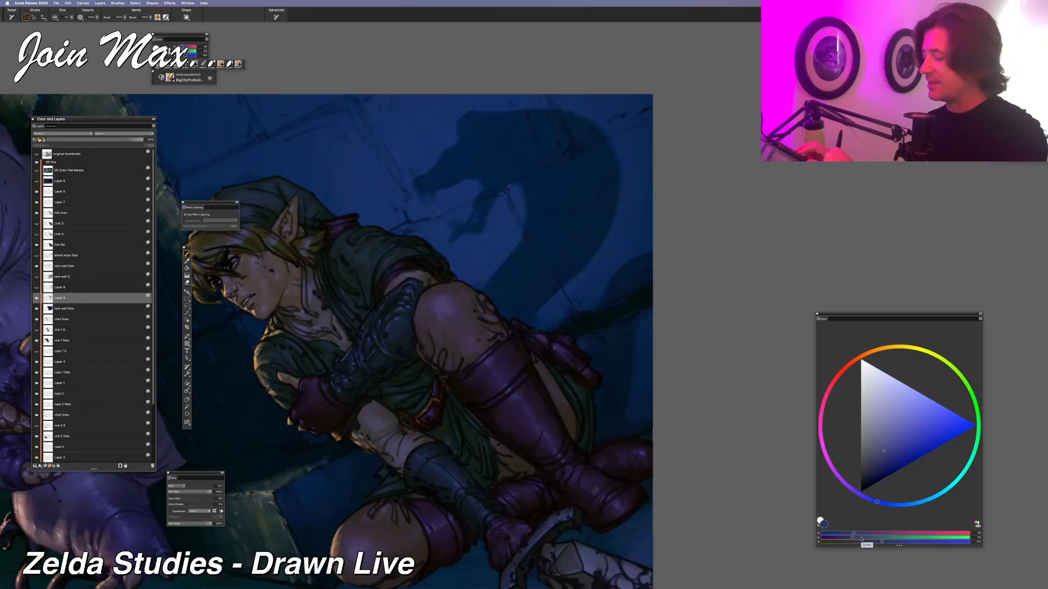
{"action": "left_click", "coordinate": [862, 538]}
{"action": "left_click", "coordinate": [890, 542]}
{"action": "left_click", "coordinate": [899, 542]}
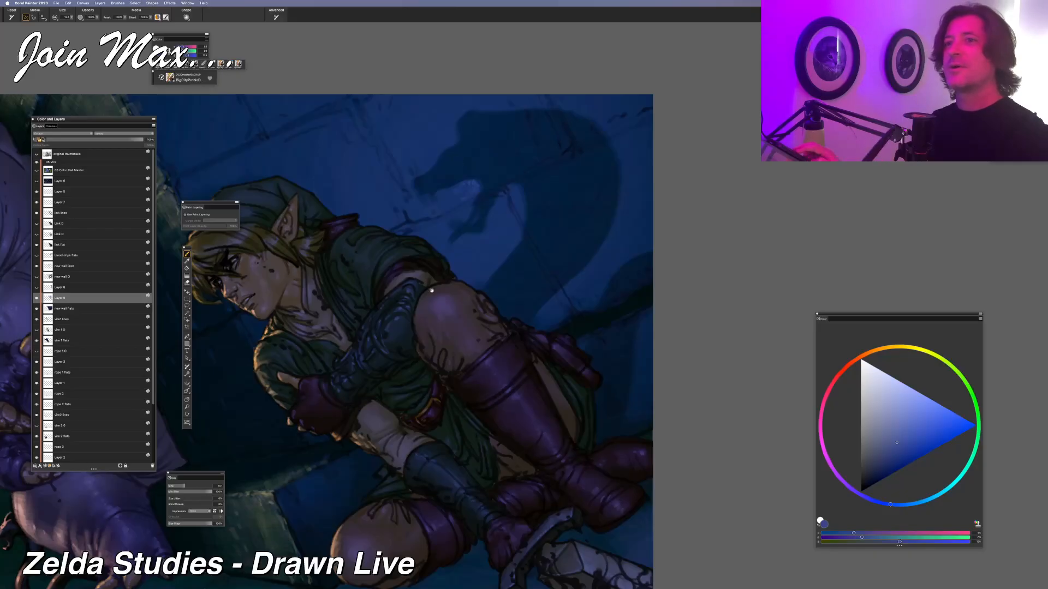
Compare the light-blue strokes at the serpent shadow's mouth with the monsters, hero and torch, including at thumbnail size
{"action": "left_click_drag", "start_coordinate": [431, 290], "coordinate": [593, 278]}
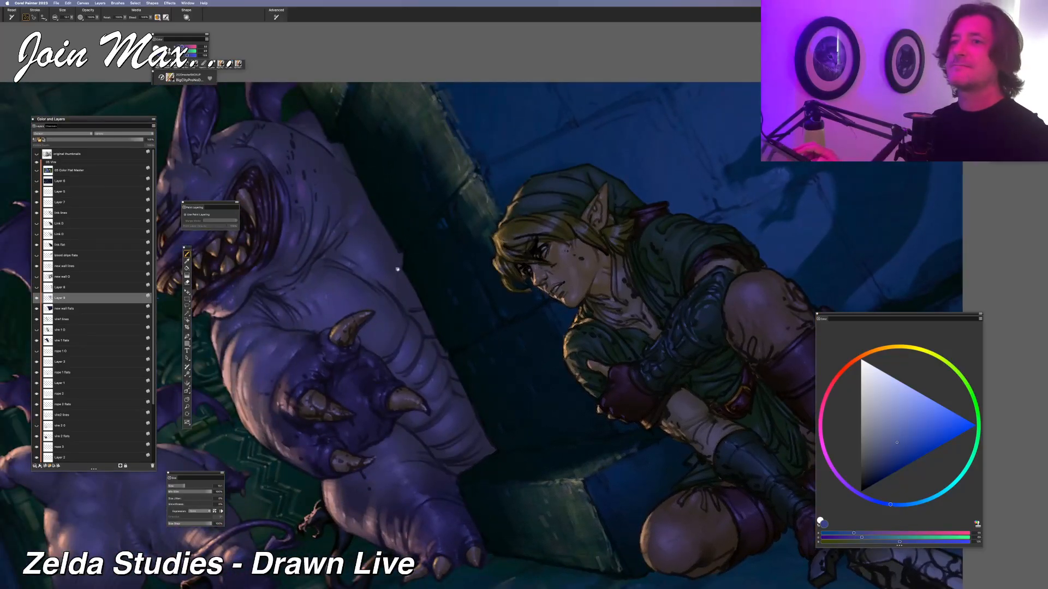
{"action": "scroll", "coordinate": [401, 298], "scroll_direction": "down", "scroll_amount": 1}
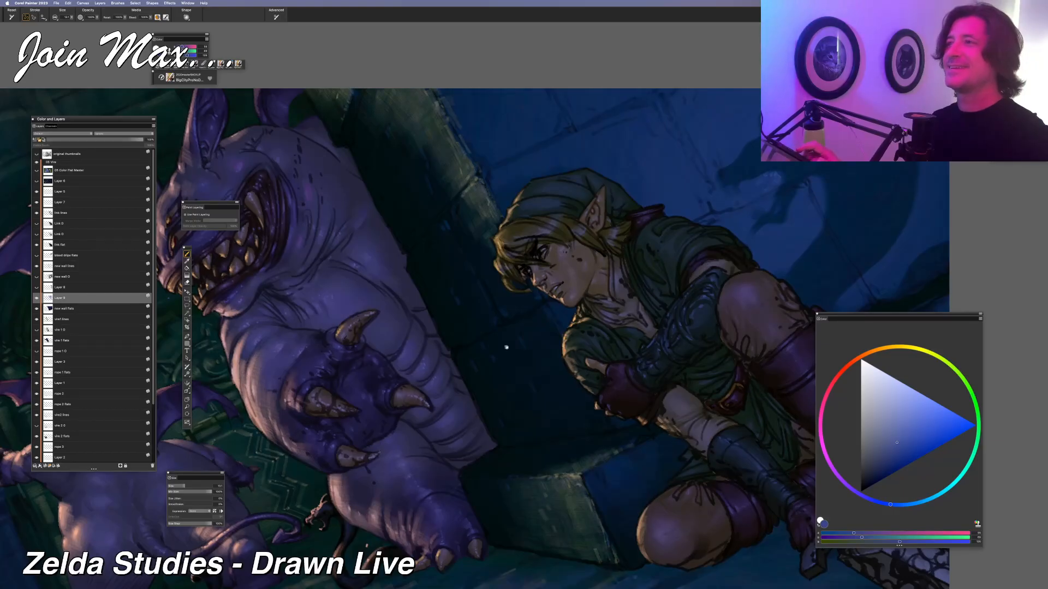
{"action": "mouse_move", "coordinate": [507, 347]}
{"action": "left_mouse_down"}
{"action": "mouse_move", "coordinate": [465, 333]}
{"action": "mouse_move", "coordinate": [656, 246]}
{"action": "mouse_move", "coordinate": [351, 370]}
{"action": "left_mouse_up"}
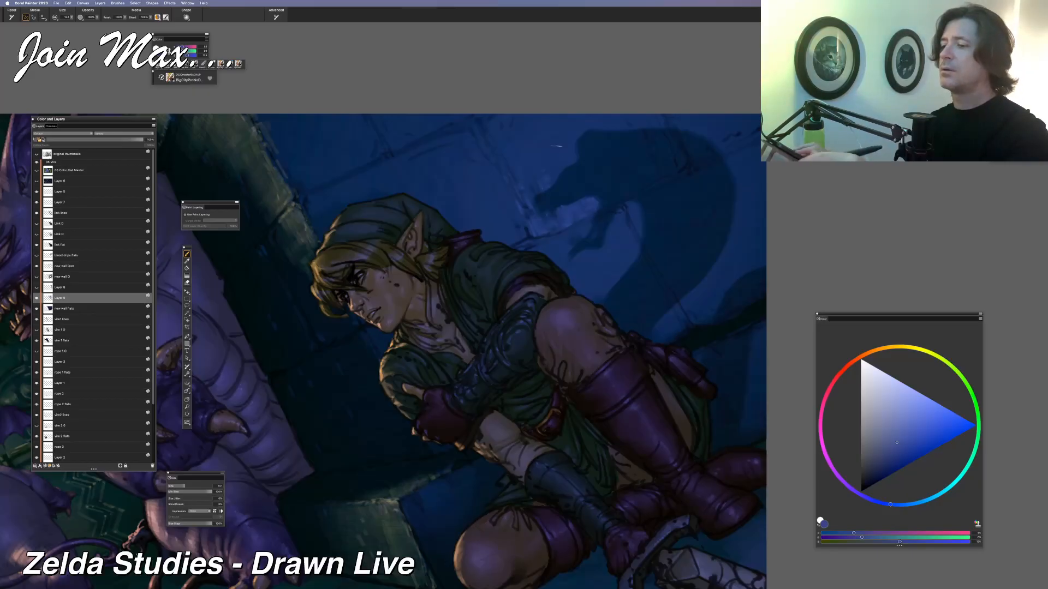
{"action": "key", "text": "super+minus"}
{"action": "key", "text": "super+minus"}
{"action": "key", "text": "super+minus"}
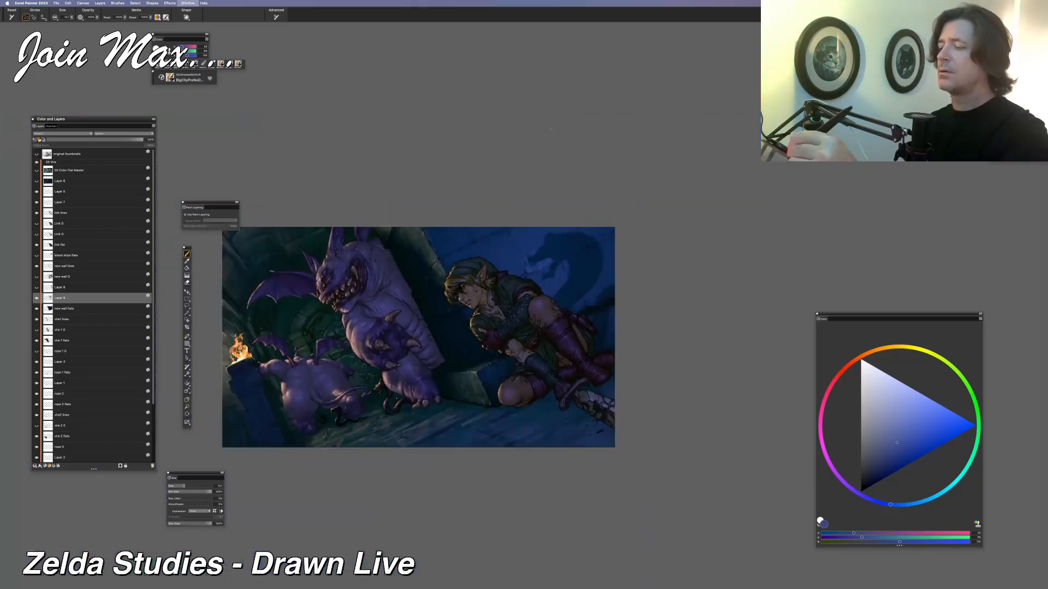
{"action": "key", "text": "super+plus"}
{"action": "key", "text": "super+plus"}
{"action": "key", "text": "super+plus"}
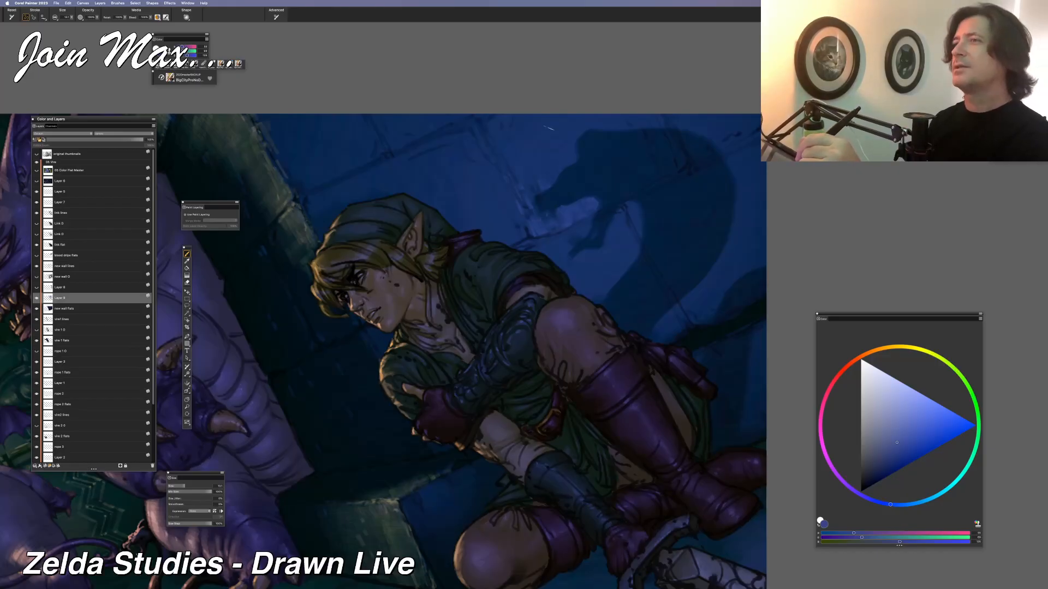
Try clearing the light blue inside a freehand lasso selection around the serpent shadow's head, and undo it
{"action": "key", "text": "l"}
{"action": "left_click_drag", "start_coordinate": [617, 168], "coordinate": [603, 167]}
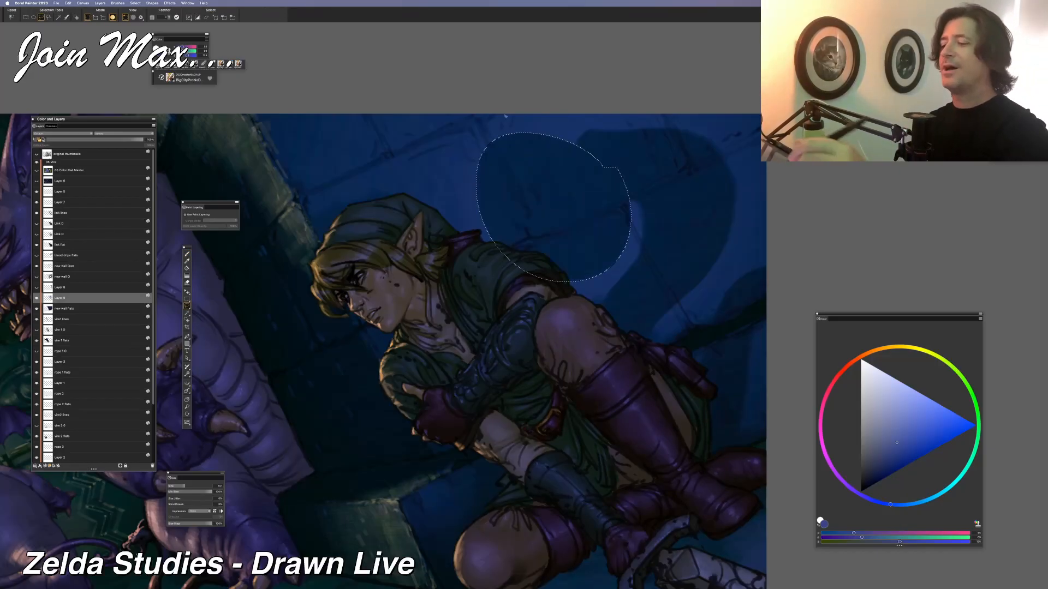
{"action": "key", "text": "super+z"}
{"action": "key", "text": "super+z"}
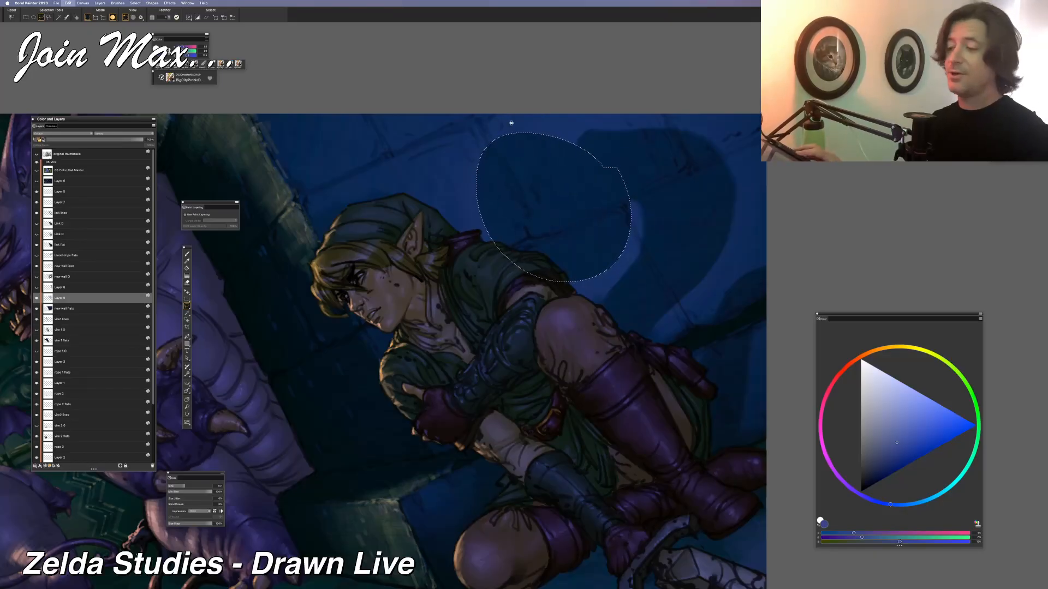
{"action": "key", "text": "super+z"}
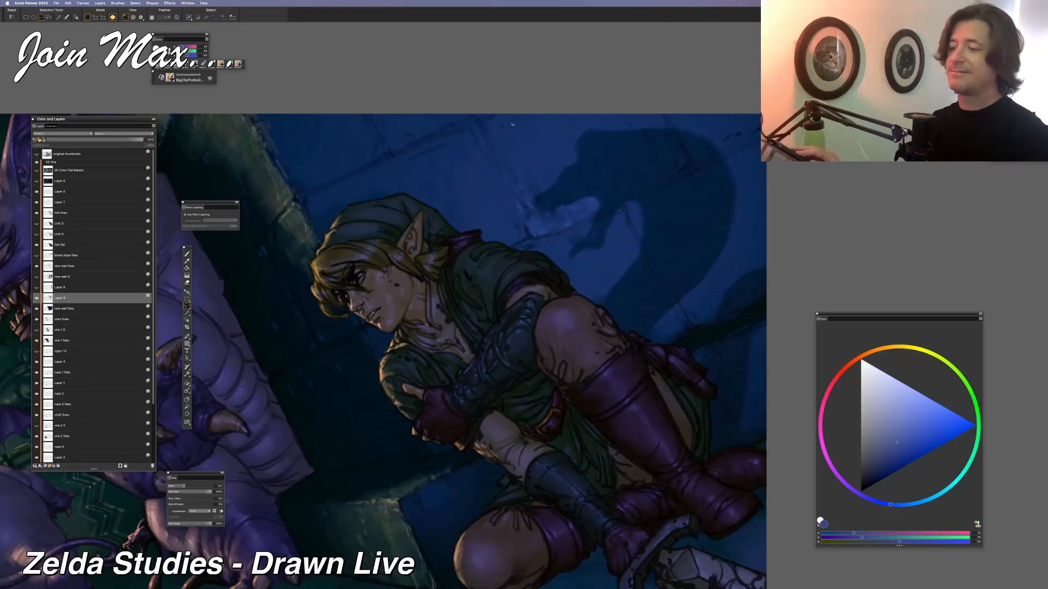
Undo the last light strokes at the serpent's mouth, resample the shadow's dark blue and brush it between the jaws to shape the teeth
{"action": "key", "text": "super+z"}
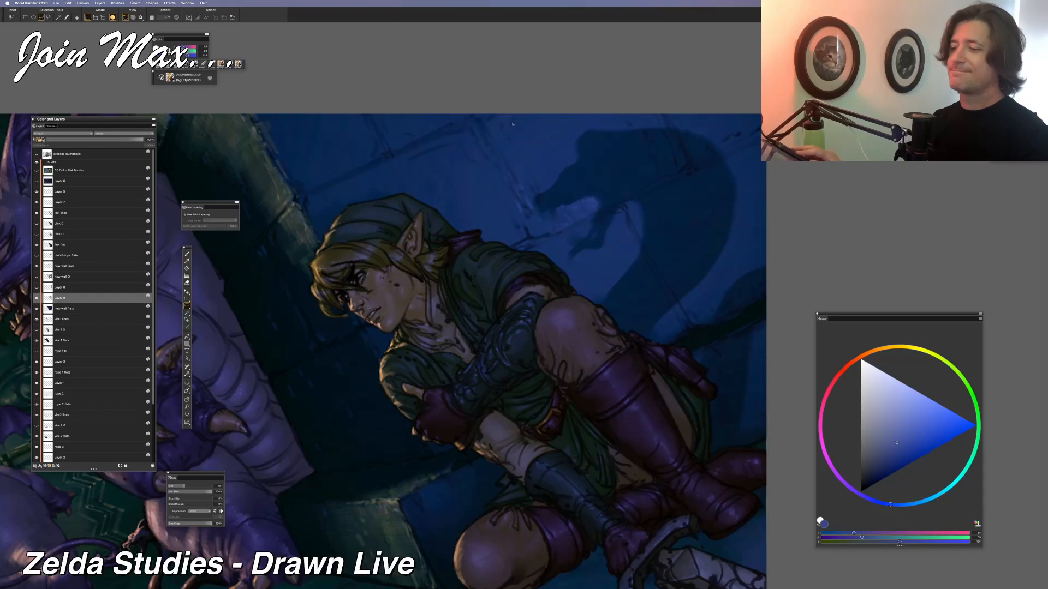
{"action": "key", "text": "super+z"}
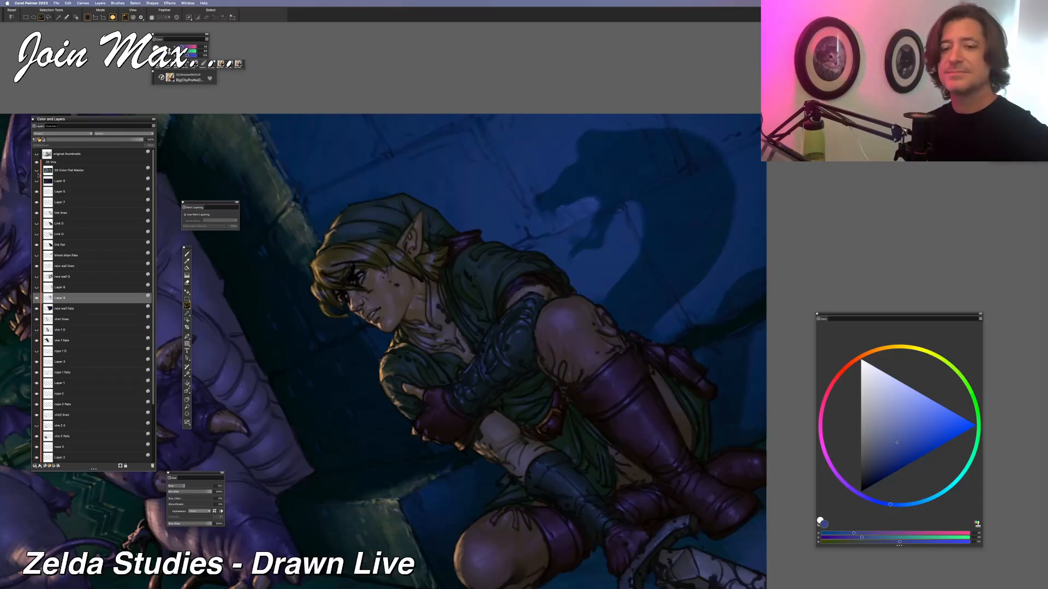
{"action": "key", "text": "b"}
{"action": "left_click", "coordinate": [551, 174], "text": "alt"}
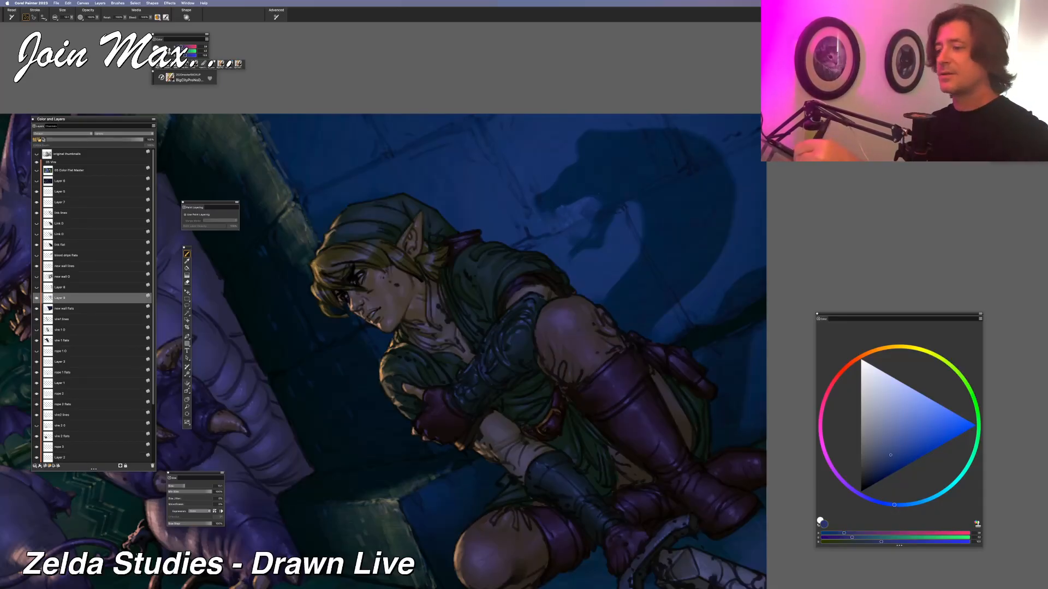
{"action": "left_click_drag", "start_coordinate": [541, 205], "coordinate": [592, 204]}
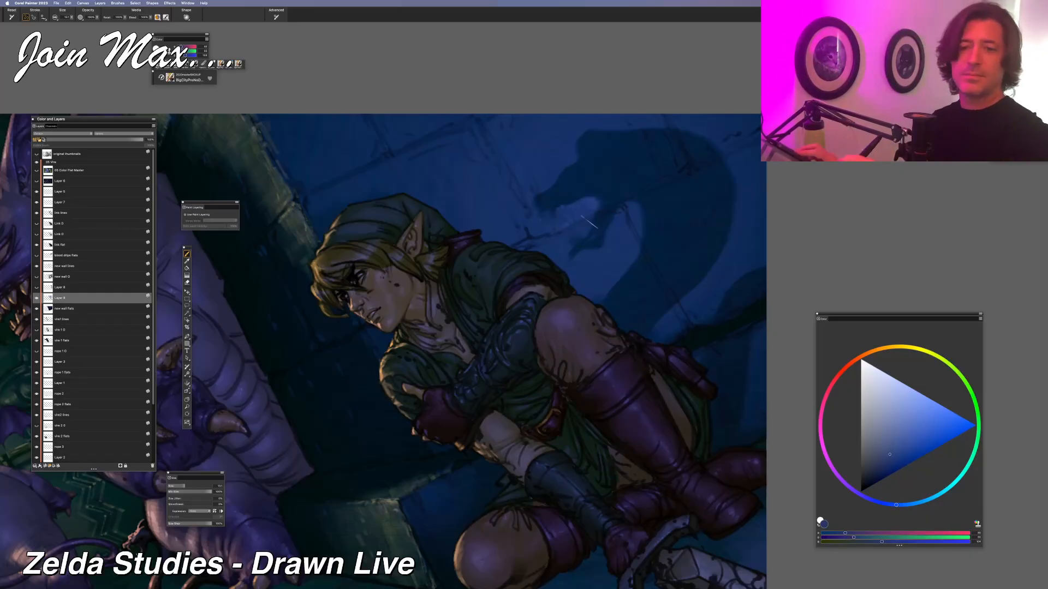
Compare the wall with the bright-blue layer and the new wall layer toggled, and check the serpent shadow's teeth up close
{"action": "left_click", "coordinate": [38, 299]}
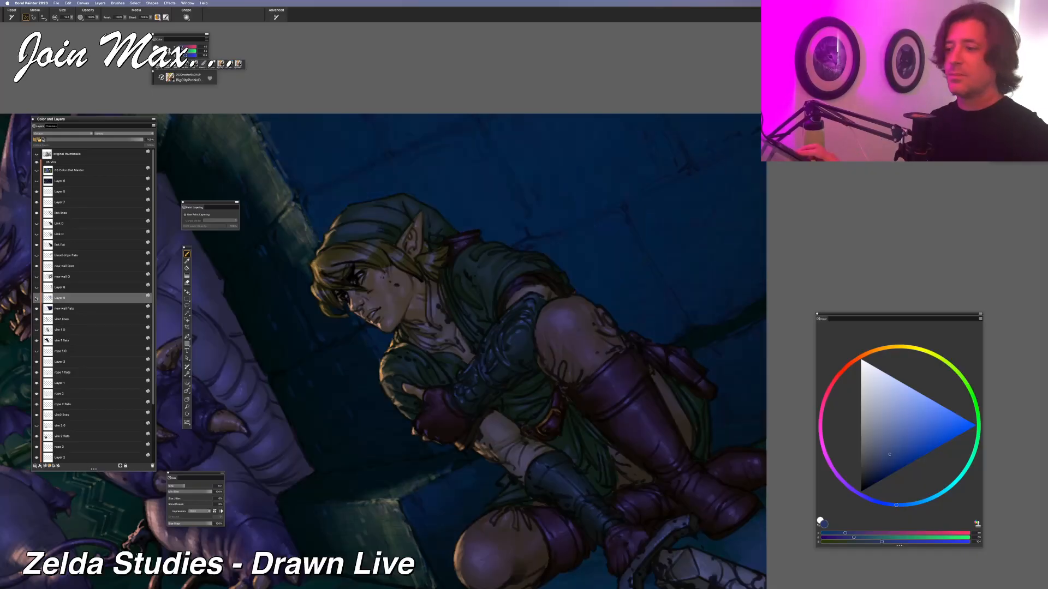
{"action": "left_click", "coordinate": [38, 300]}
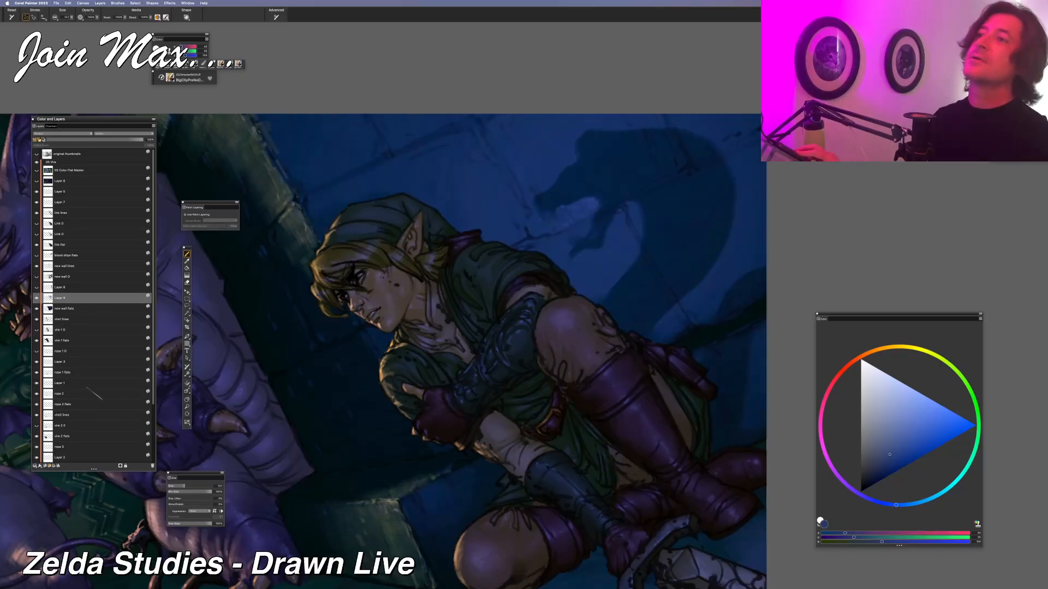
{"action": "key", "text": "super+plus"}
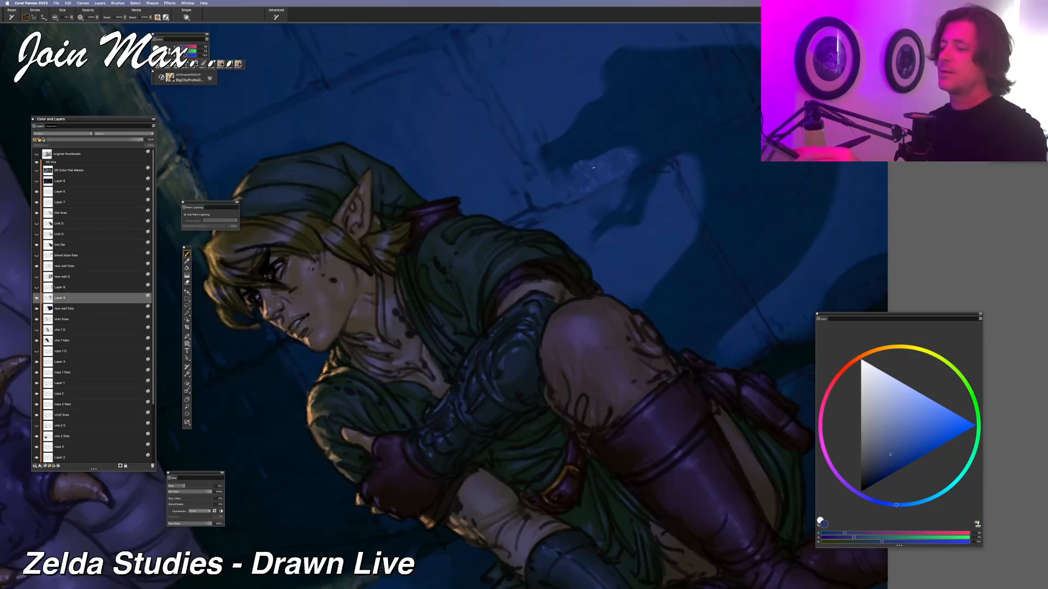
{"action": "key", "text": "super+minus"}
{"action": "key", "text": "super+minus"}
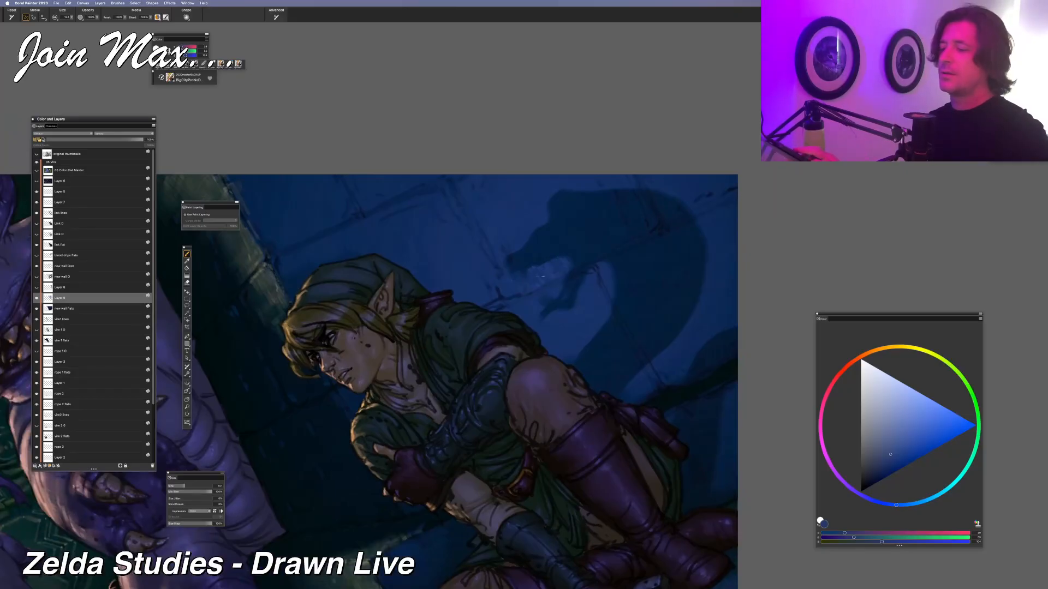
{"action": "key", "text": "super+plus"}
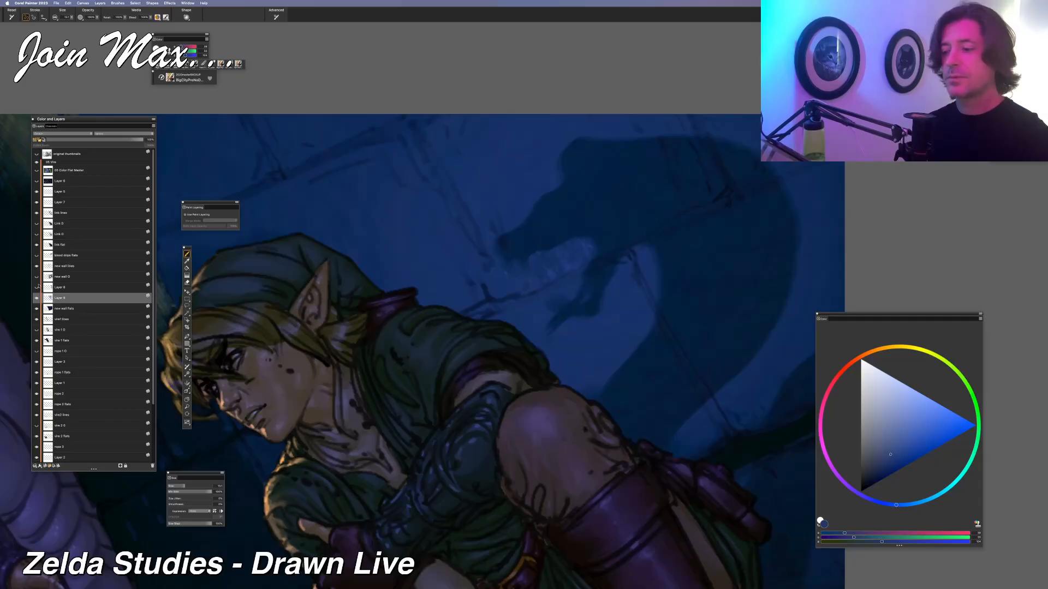
{"action": "left_click", "coordinate": [36, 277]}
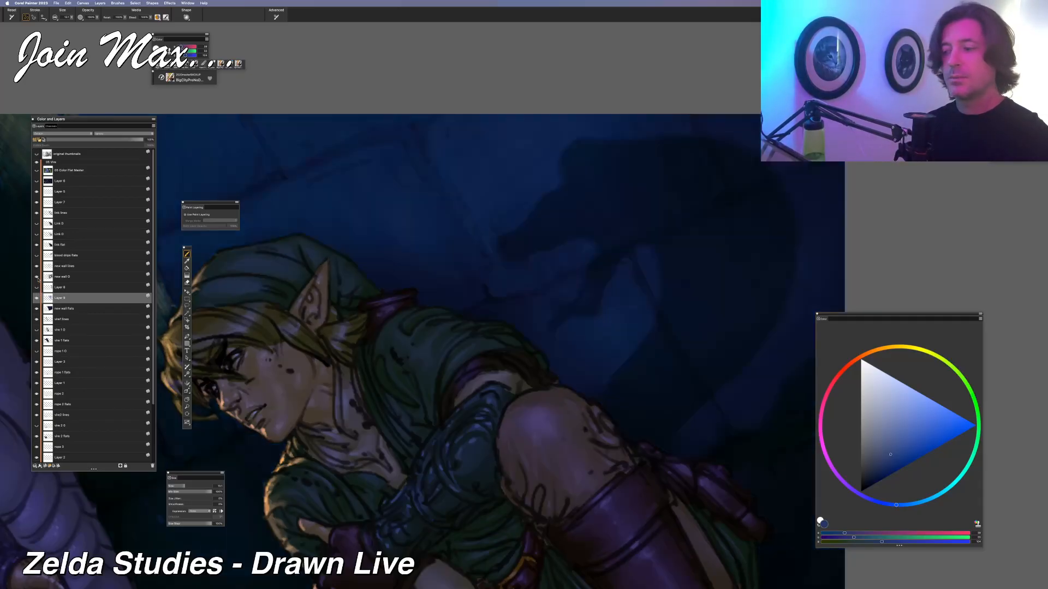
{"action": "left_click", "coordinate": [36, 278]}
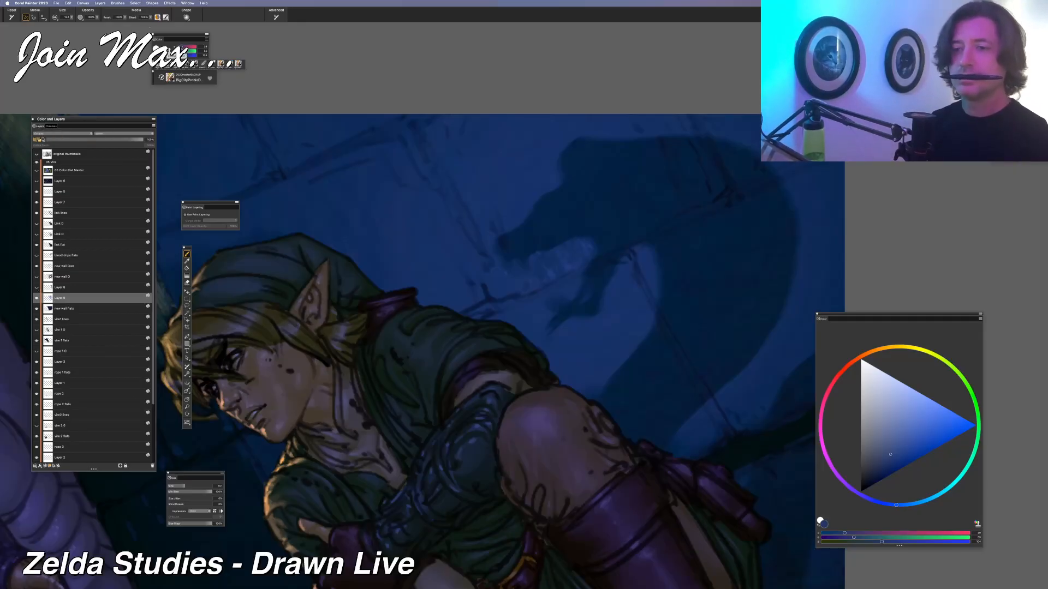
Try restoring the previous lasso selection around the serpent shadow's head and toggle the silhouette layer's visibility
{"action": "left_click", "coordinate": [135, 3]}
{"action": "left_click", "coordinate": [143, 29]}
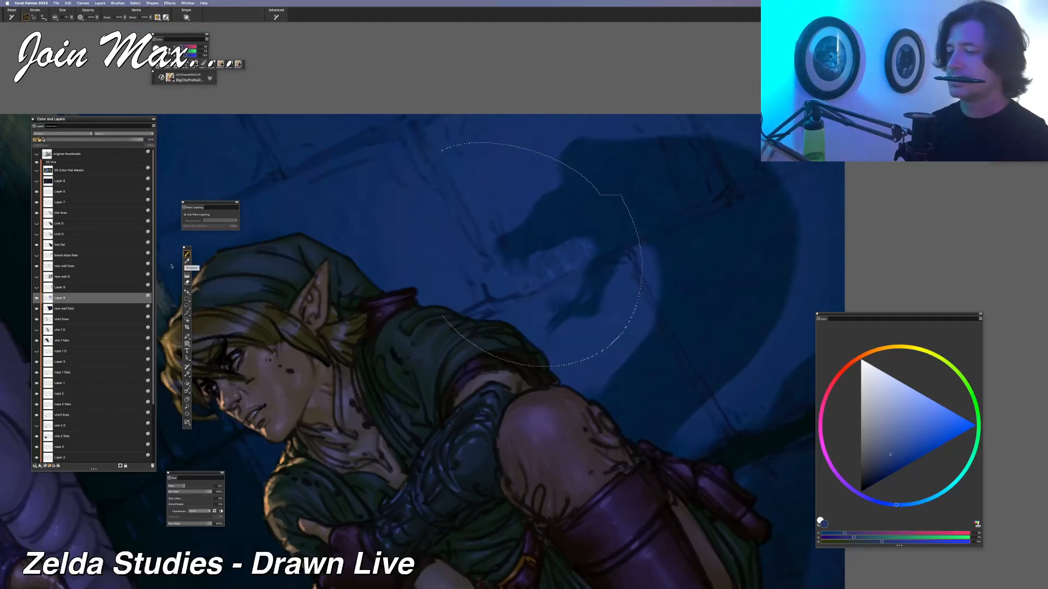
{"action": "left_click", "coordinate": [37, 288]}
{"action": "left_click", "coordinate": [36, 288]}
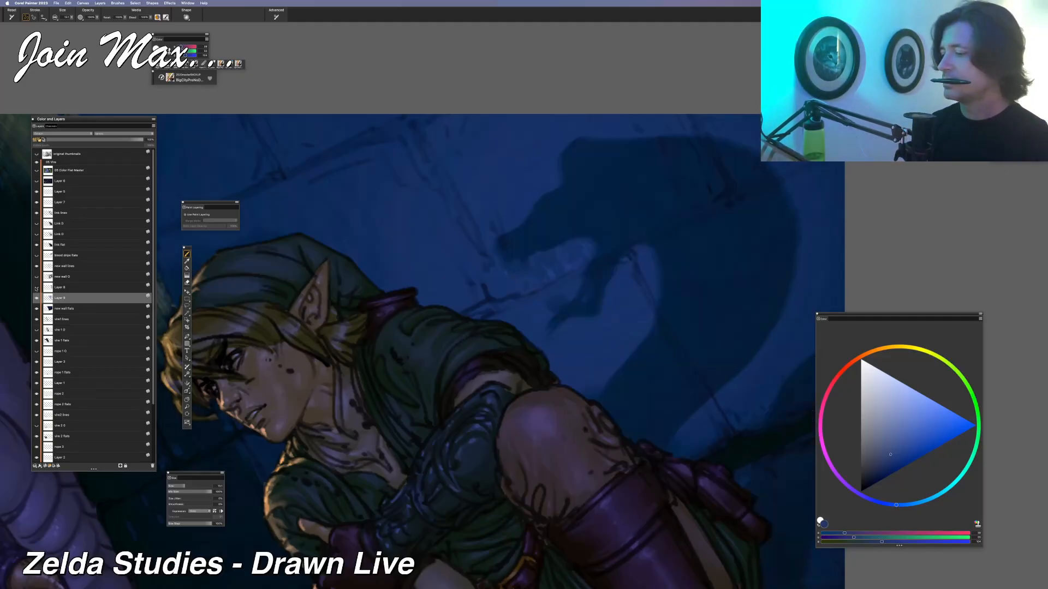
Show the serpent silhouette layer again and delete the light-blue paint layer beneath it
{"action": "left_click", "coordinate": [37, 288]}
{"action": "left_click", "coordinate": [80, 287]}
{"action": "left_click", "coordinate": [187, 312]}
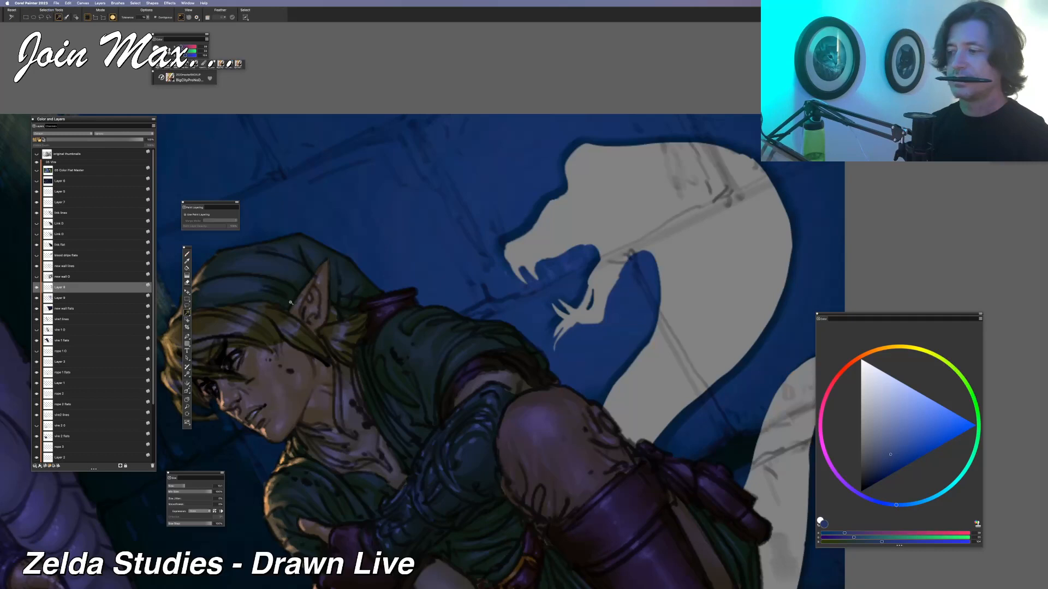
{"action": "left_click", "coordinate": [79, 299]}
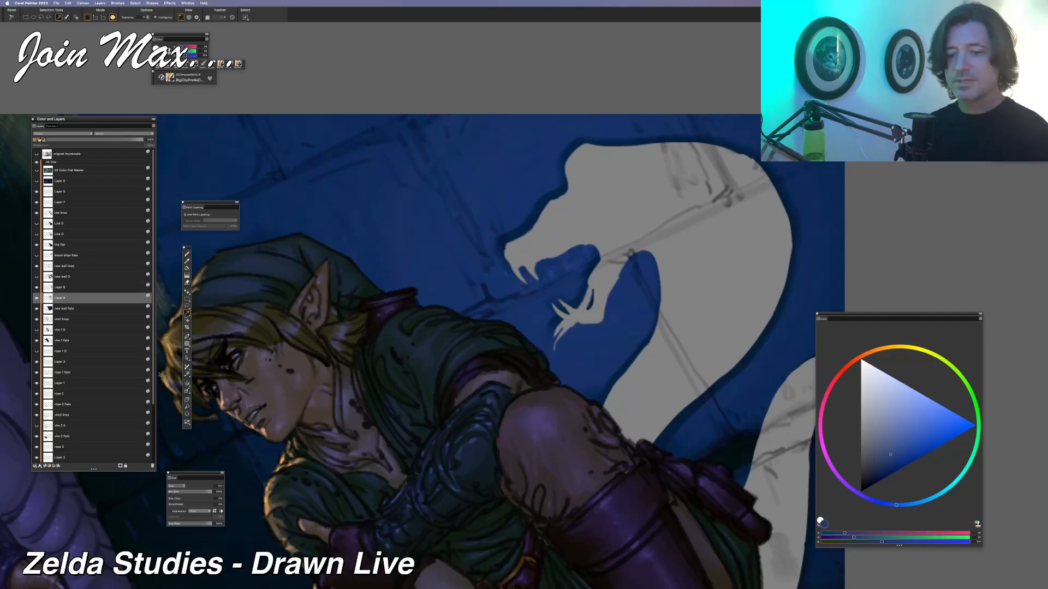
{"action": "left_click", "coordinate": [153, 466]}
{"action": "key", "text": "super+minus"}
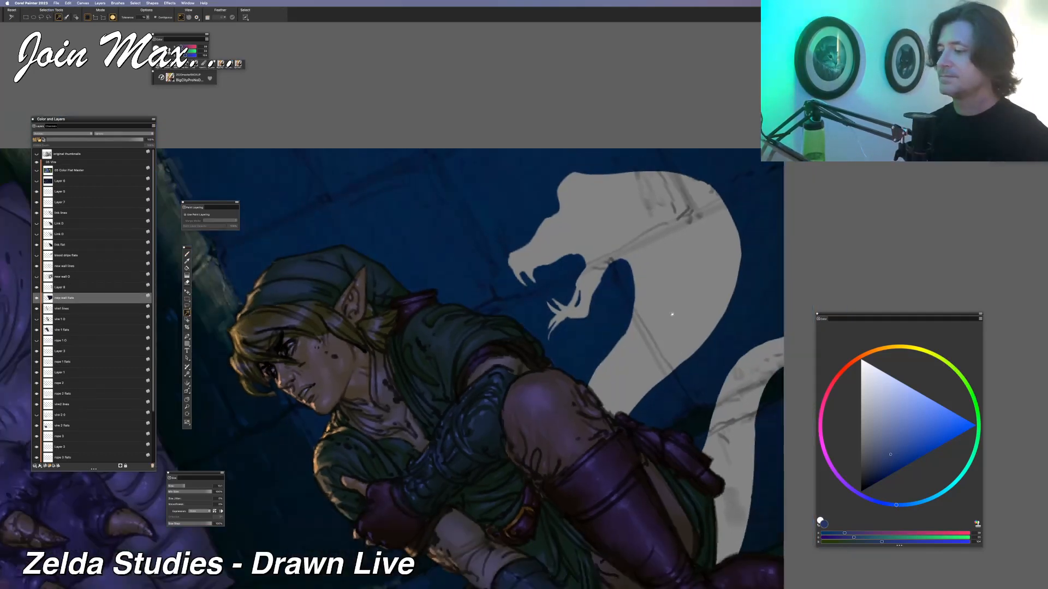
Load the serpent silhouette layer's content as a selection and invert it so everything outside the serpent is selected
{"action": "key", "text": "super+minus"}
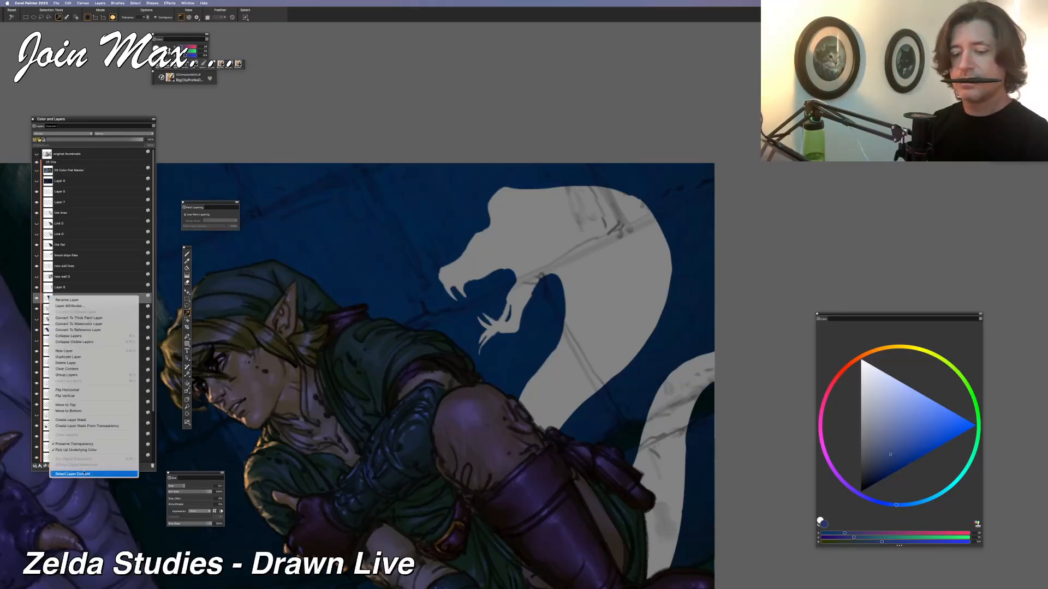
{"action": "left_click", "coordinate": [161, 424]}
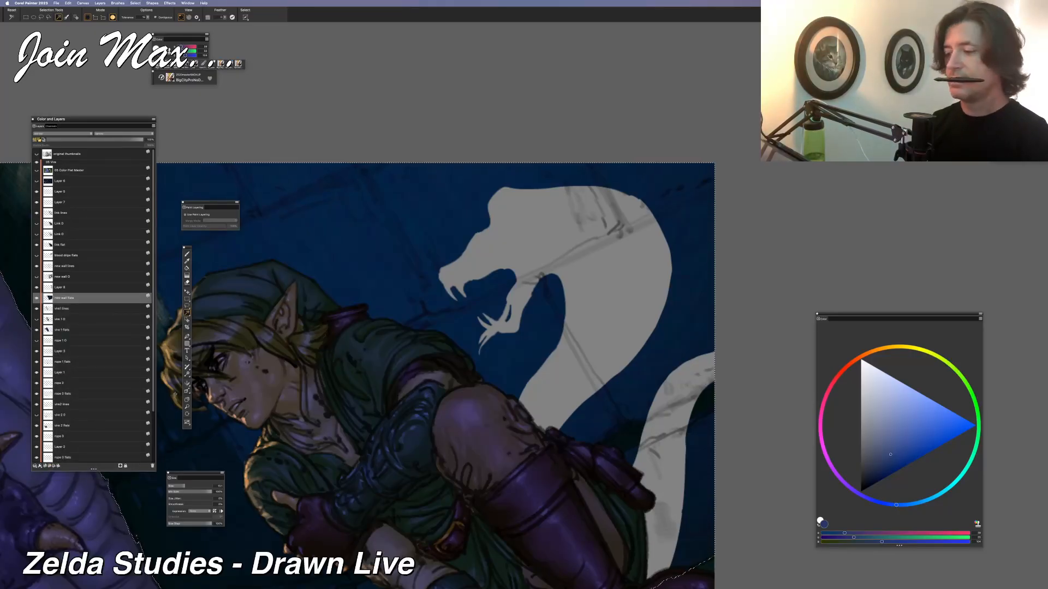
{"action": "right_click", "coordinate": [46, 286]}
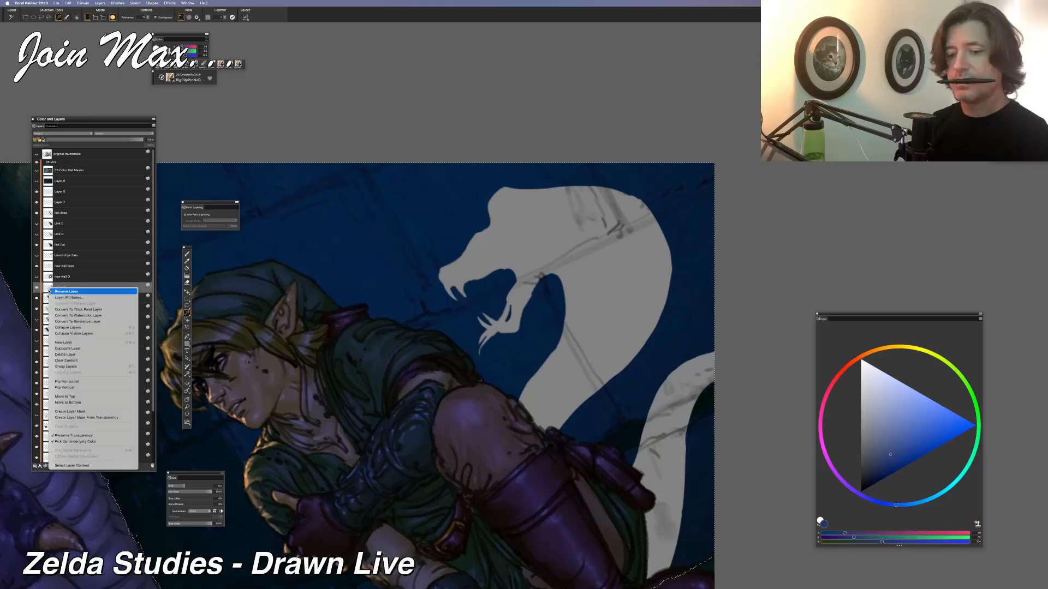
{"action": "left_click", "coordinate": [43, 287]}
{"action": "left_click", "coordinate": [37, 288]}
{"action": "left_click", "coordinate": [37, 288]}
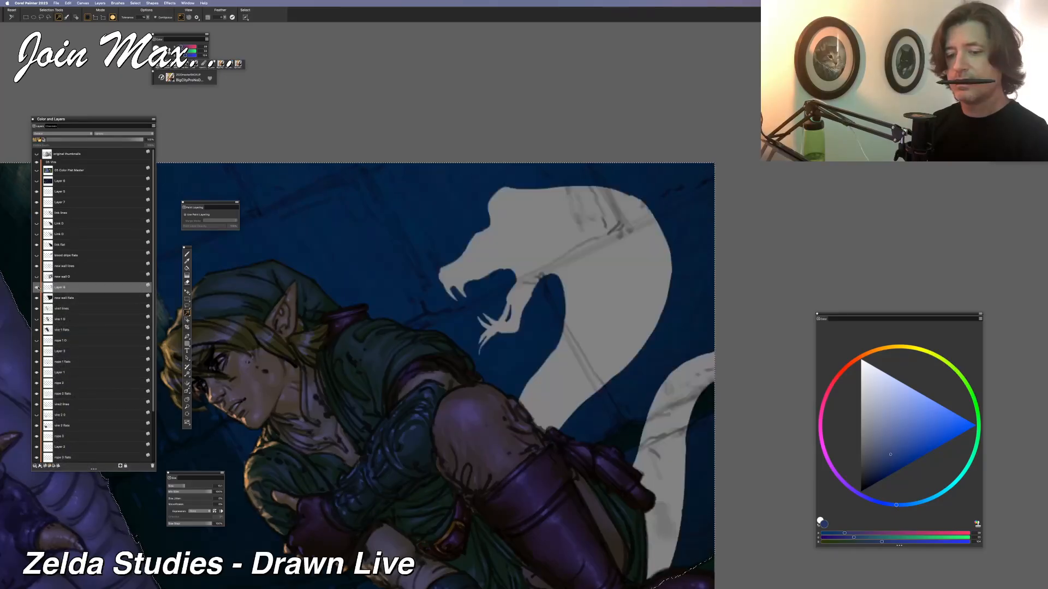
{"action": "right_click", "coordinate": [49, 287]}
{"action": "left_click", "coordinate": [82, 465]}
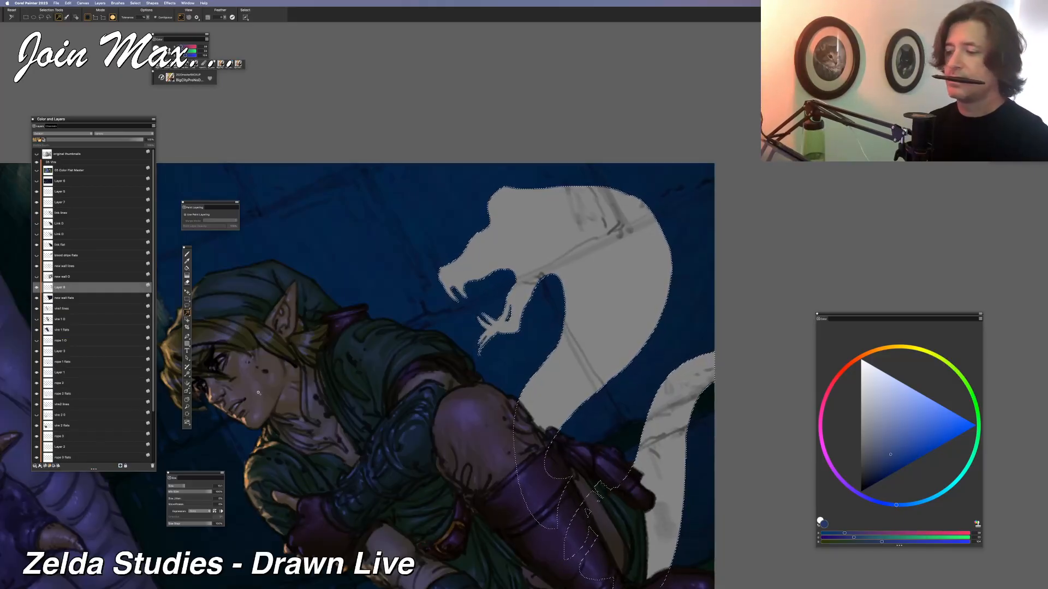
{"action": "key", "text": "super+shift+i"}
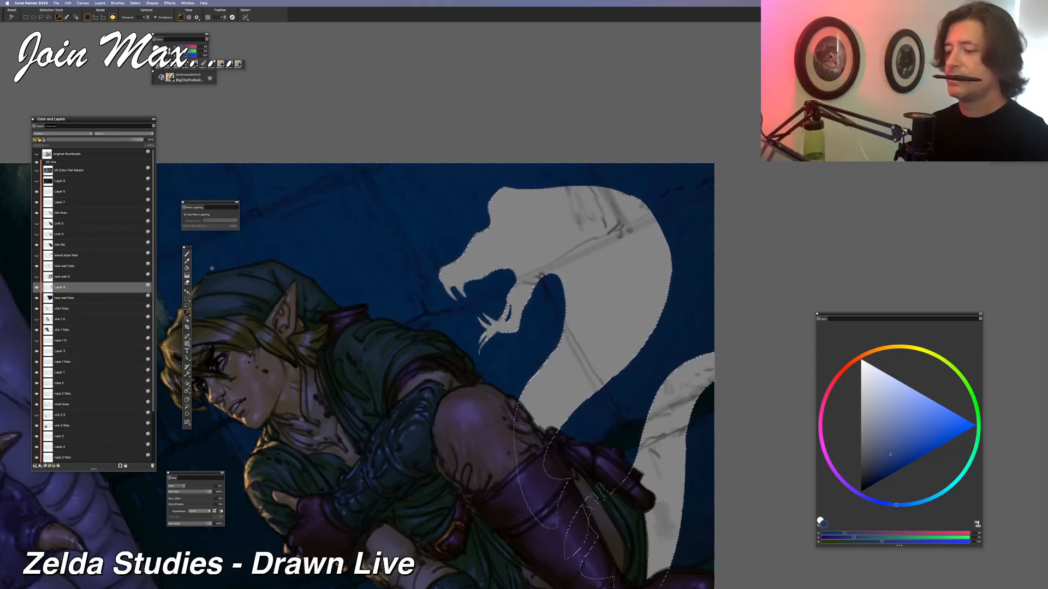
Hide the serpent silhouette and the selection marquee, and add a new layer above the silhouette for brush work
{"action": "left_click", "coordinate": [37, 288]}
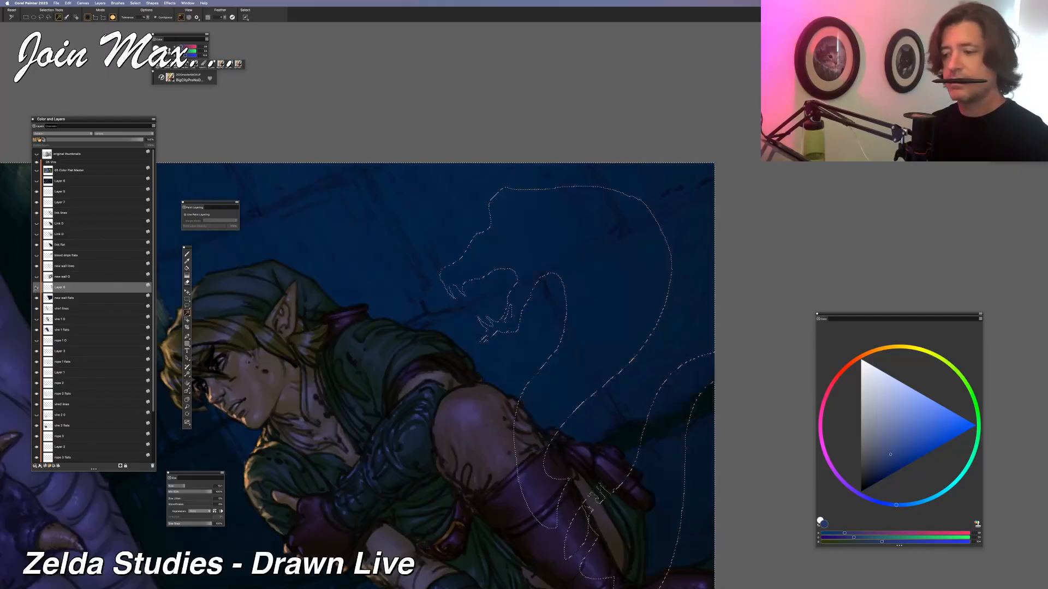
{"action": "key", "text": "super+d"}
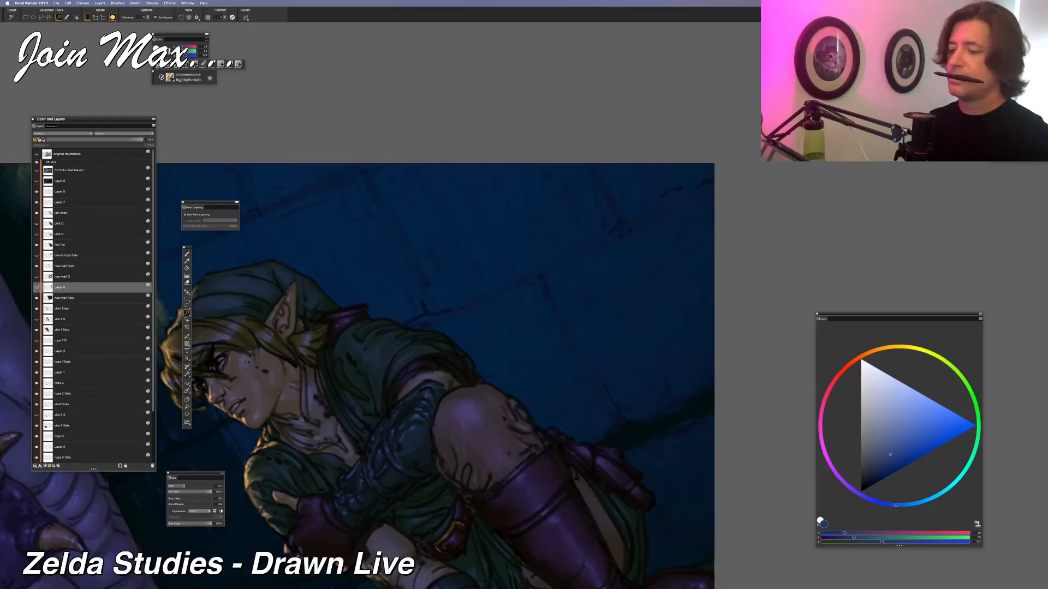
{"action": "key", "text": "b"}
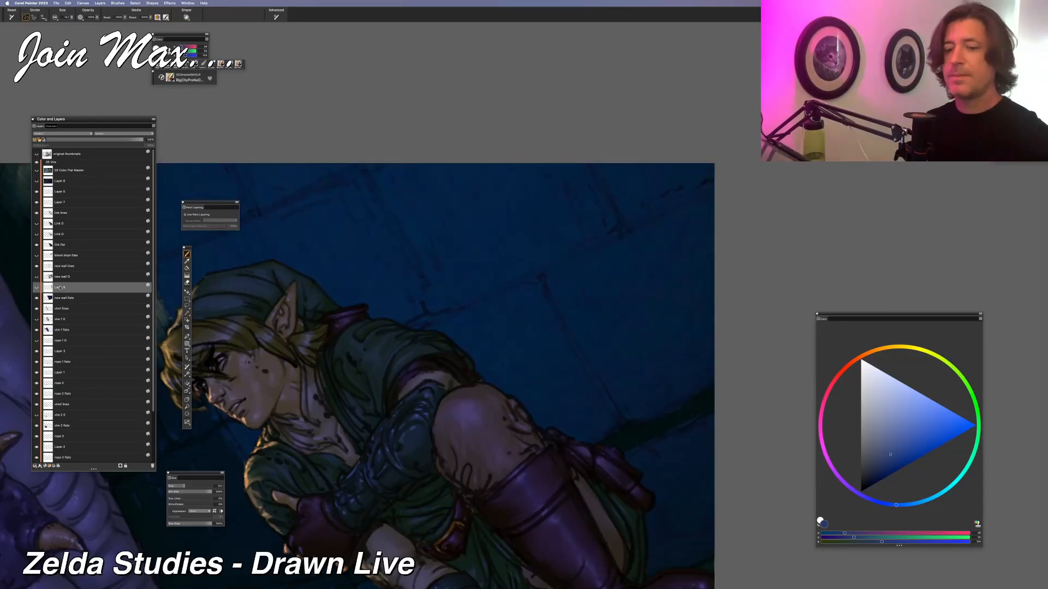
{"action": "left_click", "coordinate": [46, 467]}
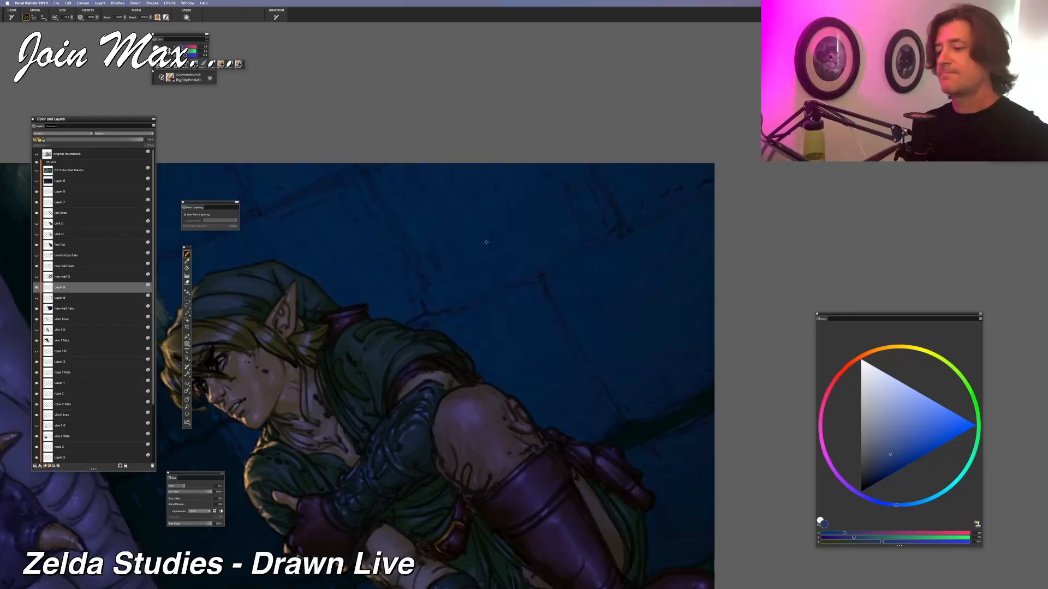
Sample the wall's dark blue and adjust it to a lighter, more saturated blue
{"action": "left_click", "coordinate": [483, 241], "text": "alt"}
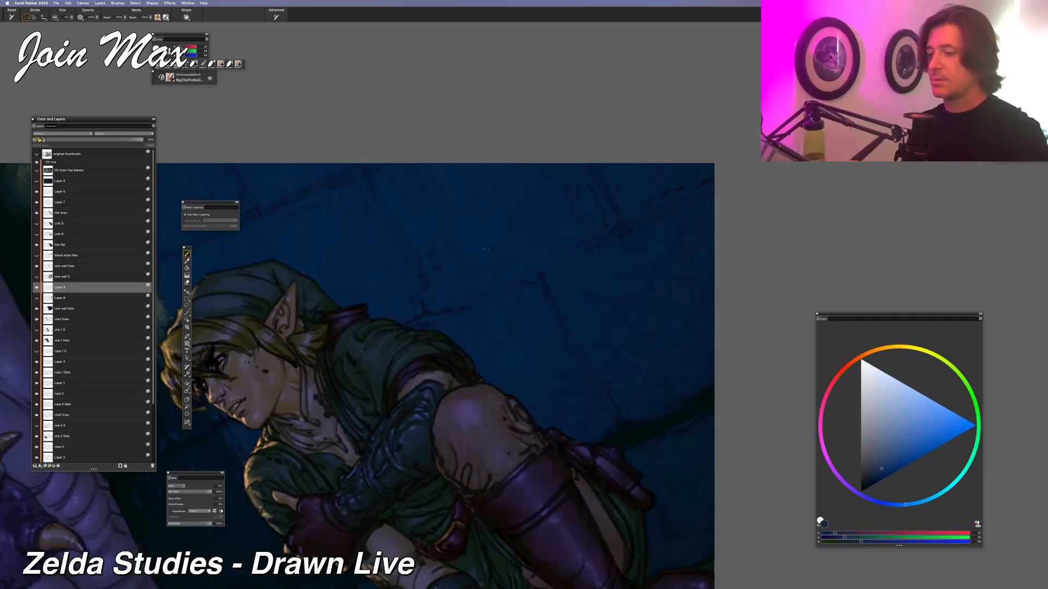
{"action": "left_click", "coordinate": [850, 534]}
{"action": "left_click", "coordinate": [858, 538]}
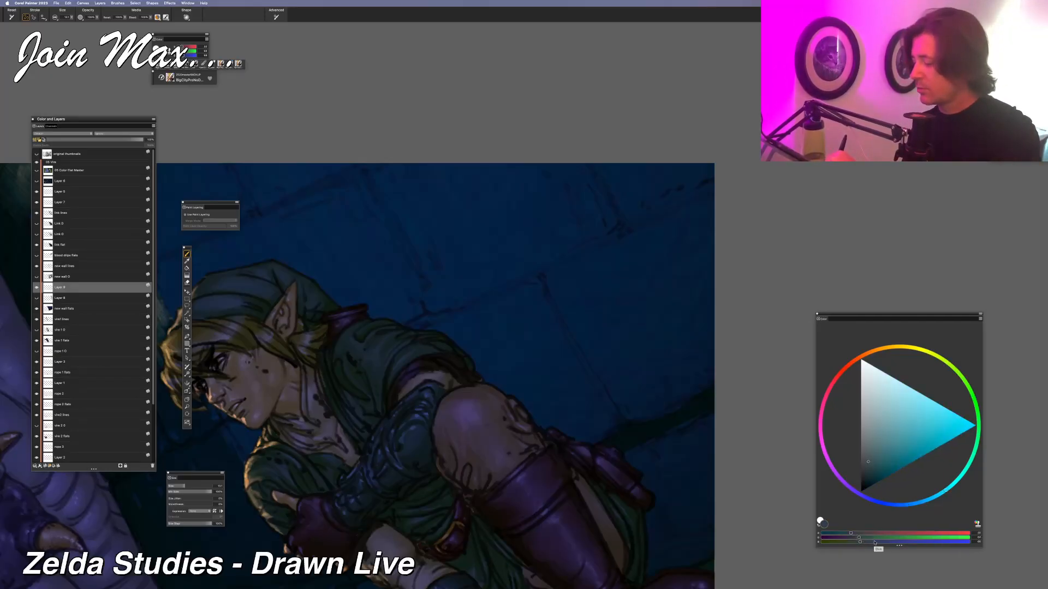
{"action": "left_click", "coordinate": [875, 542]}
{"action": "left_click", "coordinate": [893, 542]}
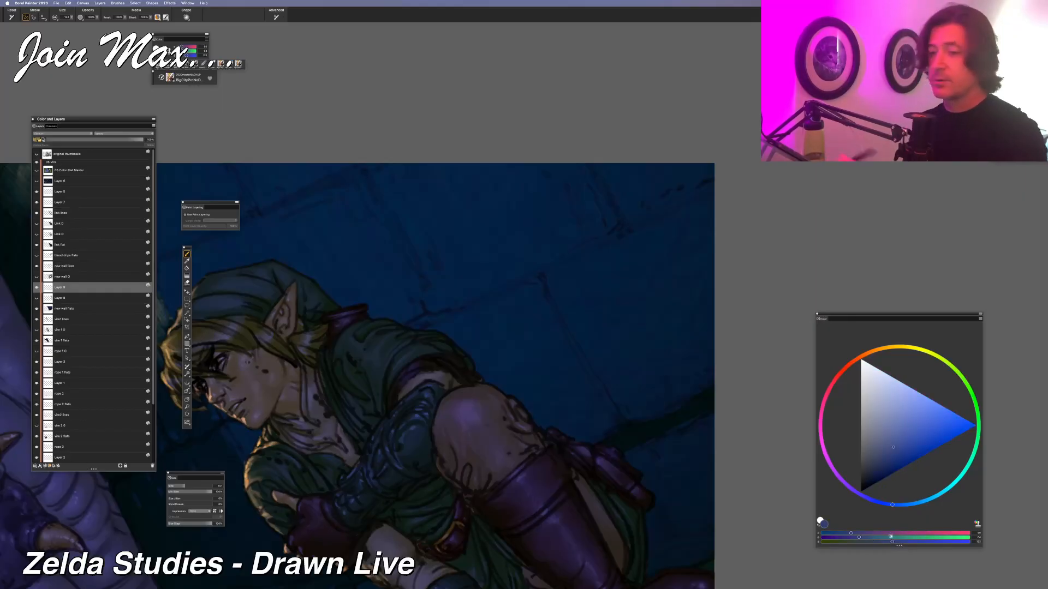
Airbrush the lighter blue softly over the wall around the serpent shadow with a very large brush
{"action": "left_click", "coordinate": [176, 64]}
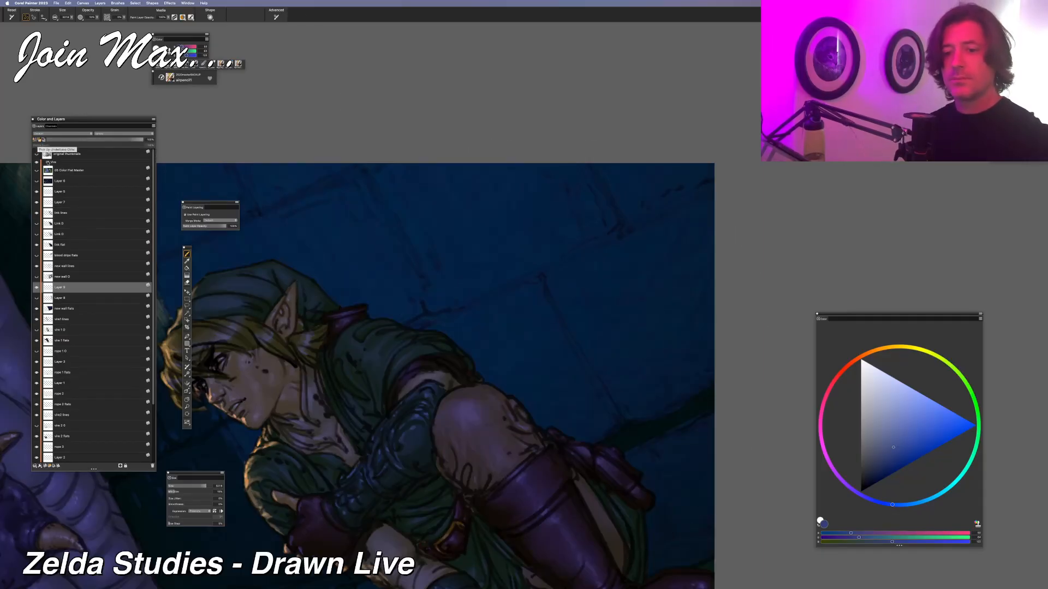
{"action": "mouse_move", "coordinate": [338, 349]}
{"action": "left_mouse_down"}
{"action": "mouse_move", "coordinate": [568, 273]}
{"action": "mouse_move", "coordinate": [488, 406]}
{"action": "left_mouse_up"}
{"action": "key", "text": "super+minus"}
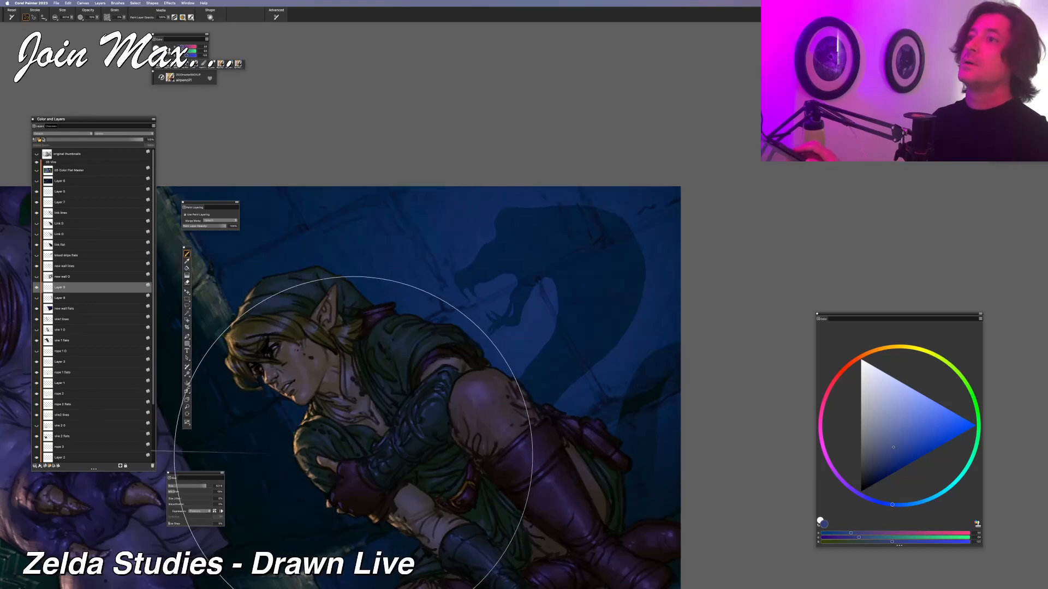
Examine the brightened wall and serpent shadow in the whole composition and at closer range
{"action": "key", "text": "super+minus"}
{"action": "key", "text": "super+minus"}
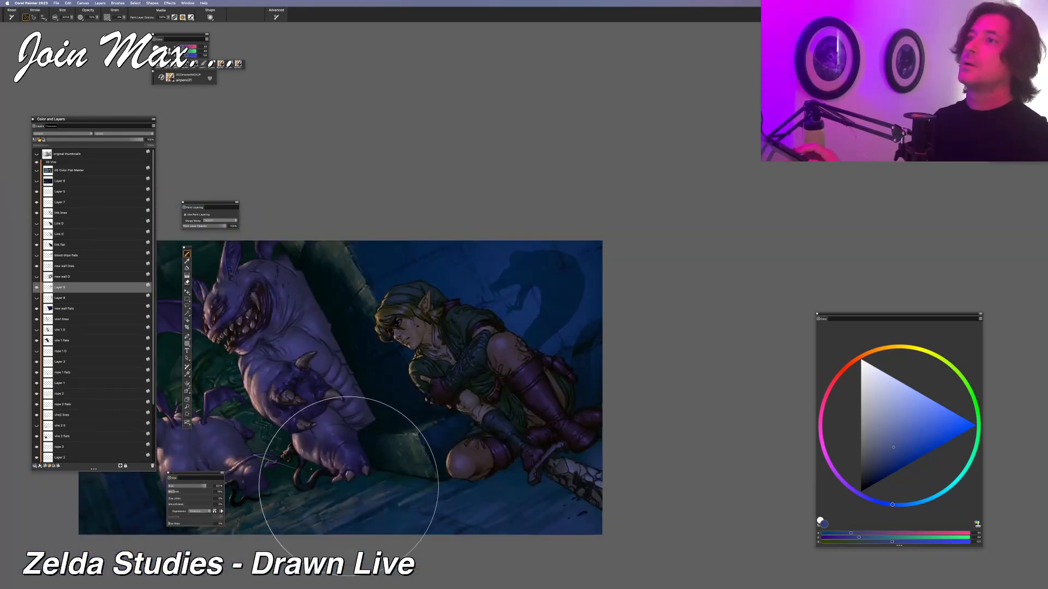
{"action": "key", "text": "super+equal"}
{"action": "key", "text": "super+minus"}
{"action": "key", "text": "super+minus"}
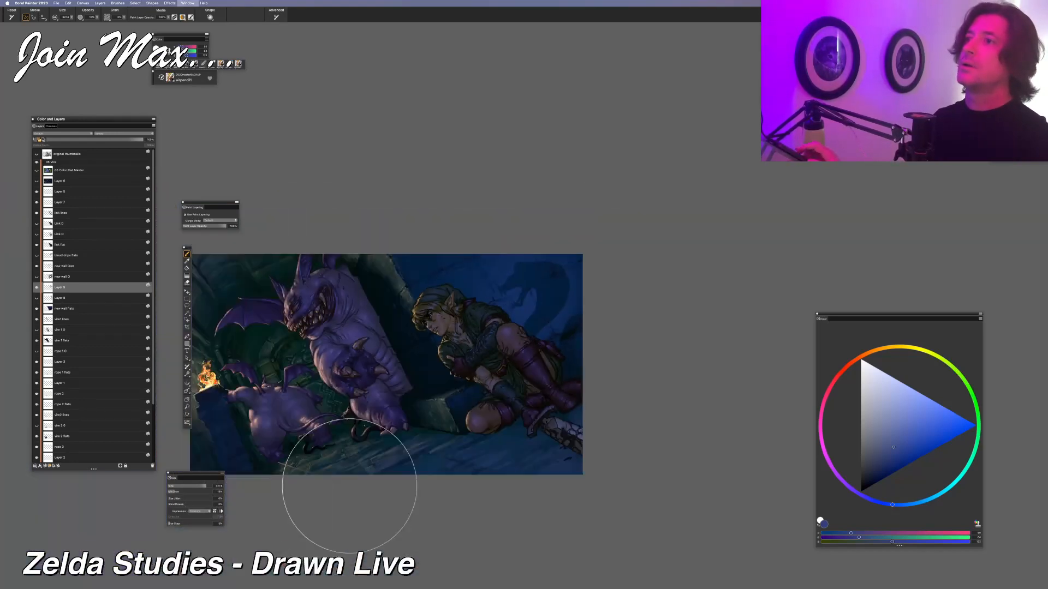
{"action": "key", "text": "super+equal"}
{"action": "key", "text": "super+equal"}
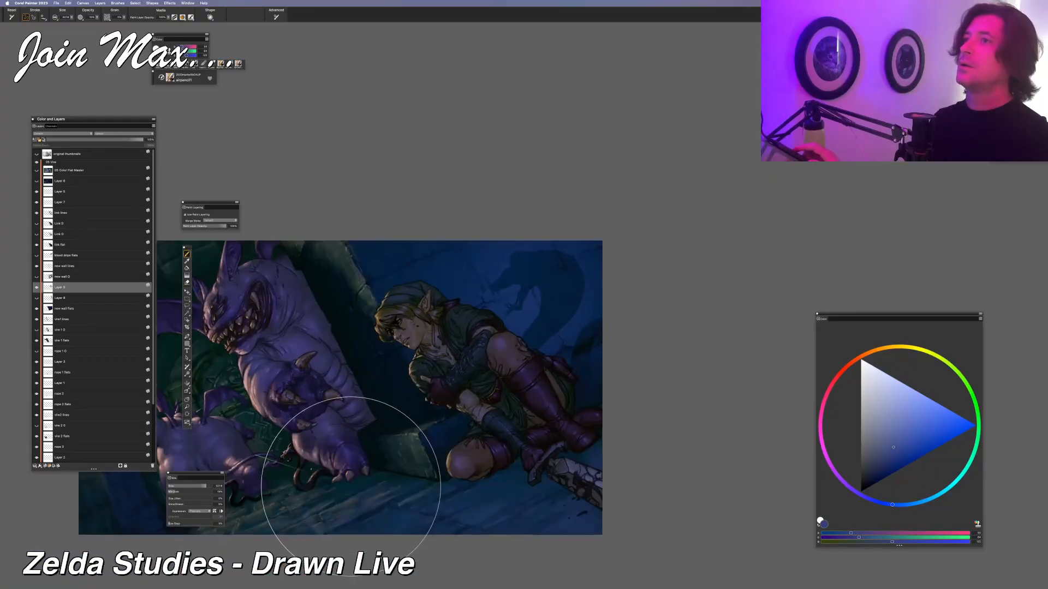
{"action": "key", "text": "super+equal"}
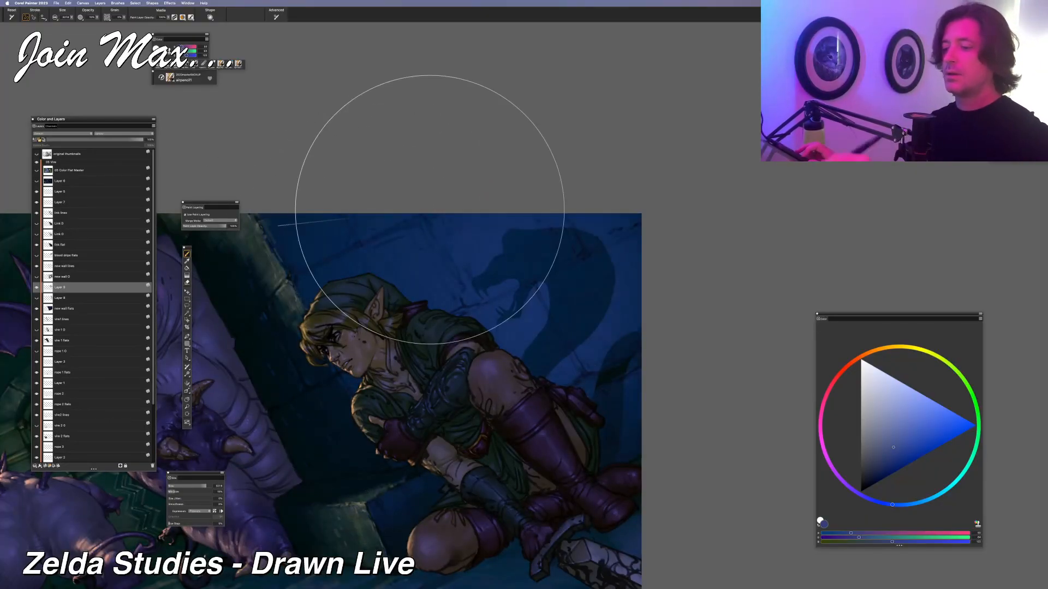
{"action": "key", "text": "super+minus"}
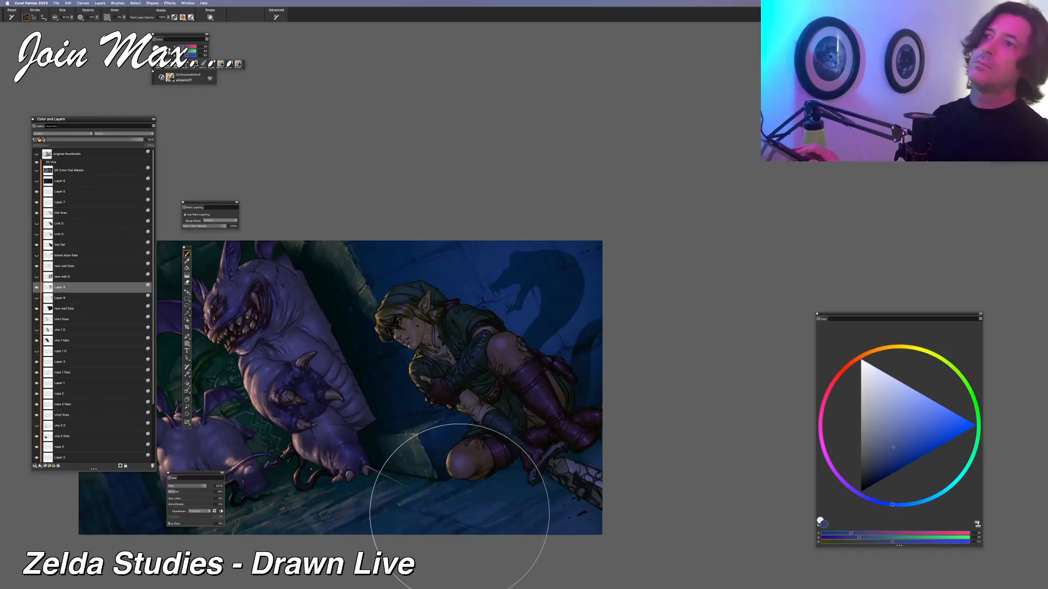
{"action": "key", "text": "super+plus"}
{"action": "key", "text": "super+minus"}
{"action": "key", "text": "super+minus"}
{"action": "key", "text": "super+minus"}
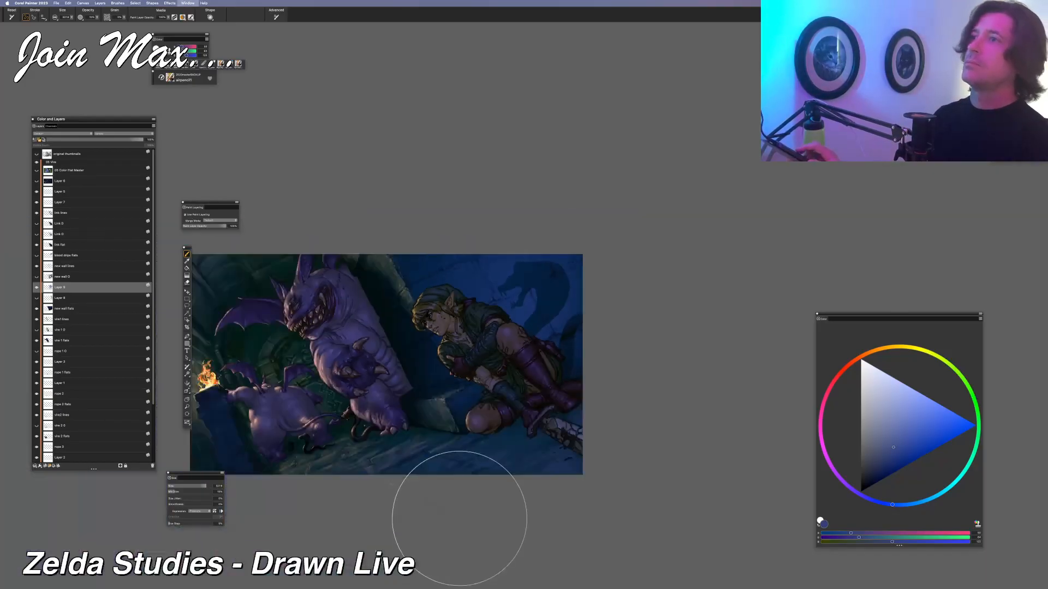
{"action": "key", "text": "super+plus"}
{"action": "key", "text": "super+plus"}
{"action": "key", "text": "super+plus"}
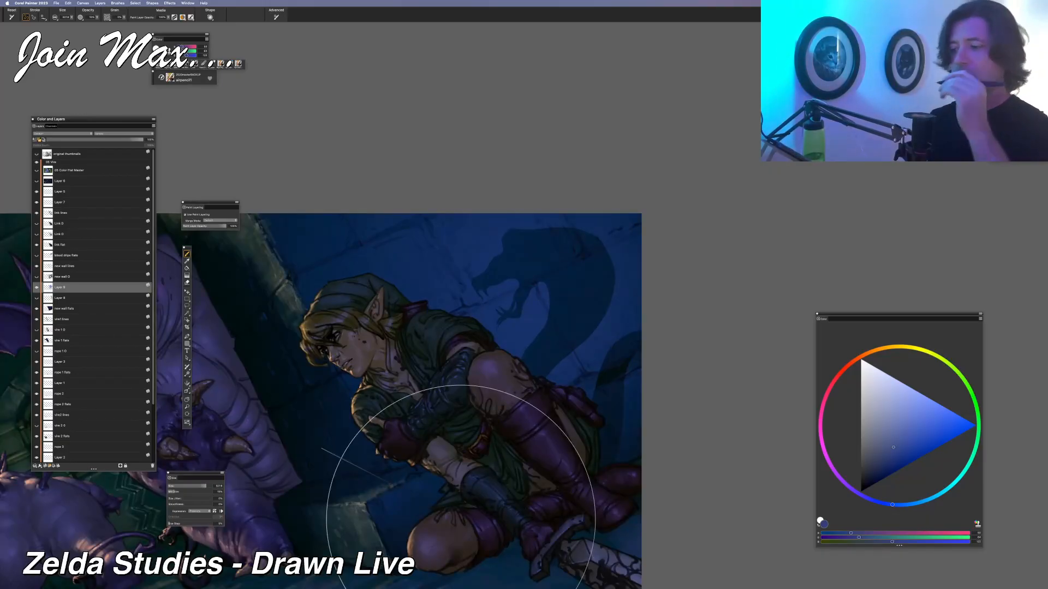
Lasso the outer curve of the serpent shadow's neck and clear the light blue there to thicken the neck
{"action": "key", "text": "l"}
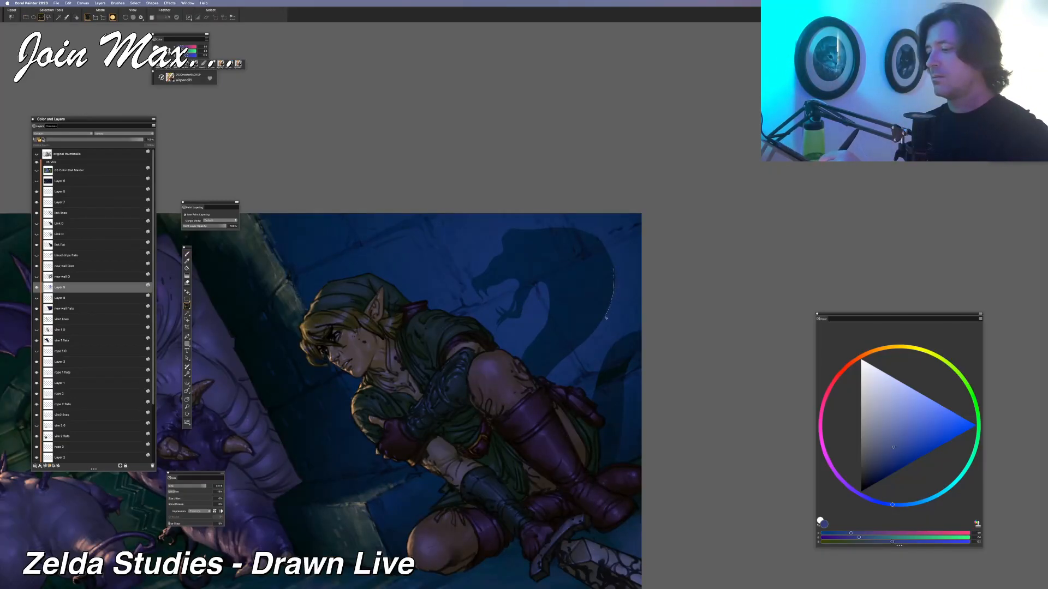
{"action": "left_click_drag", "start_coordinate": [537, 368], "coordinate": [577, 272]}
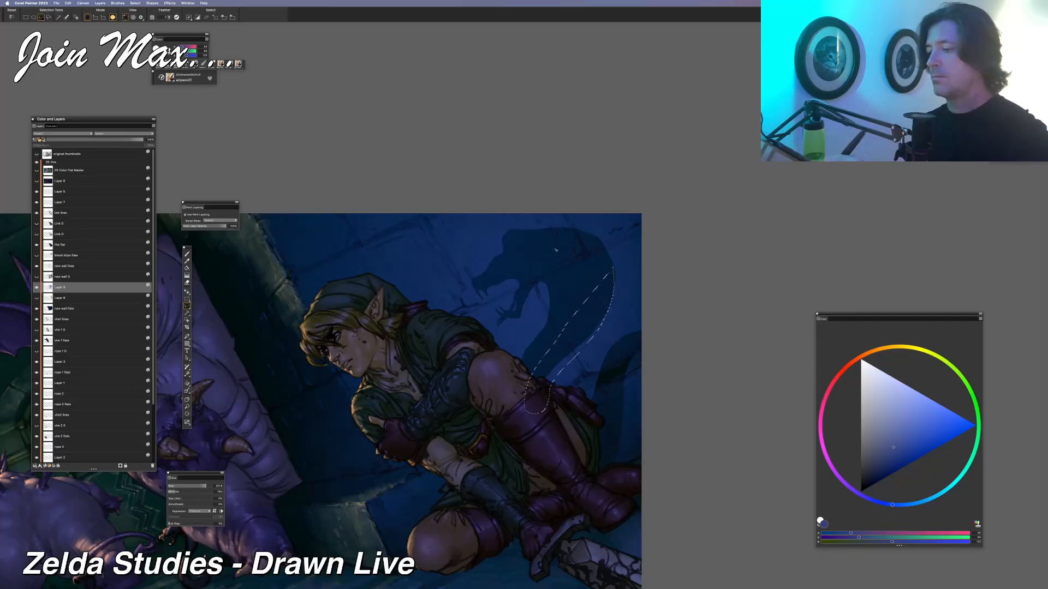
{"action": "key", "text": "BackSpace"}
{"action": "key", "text": "super+d"}
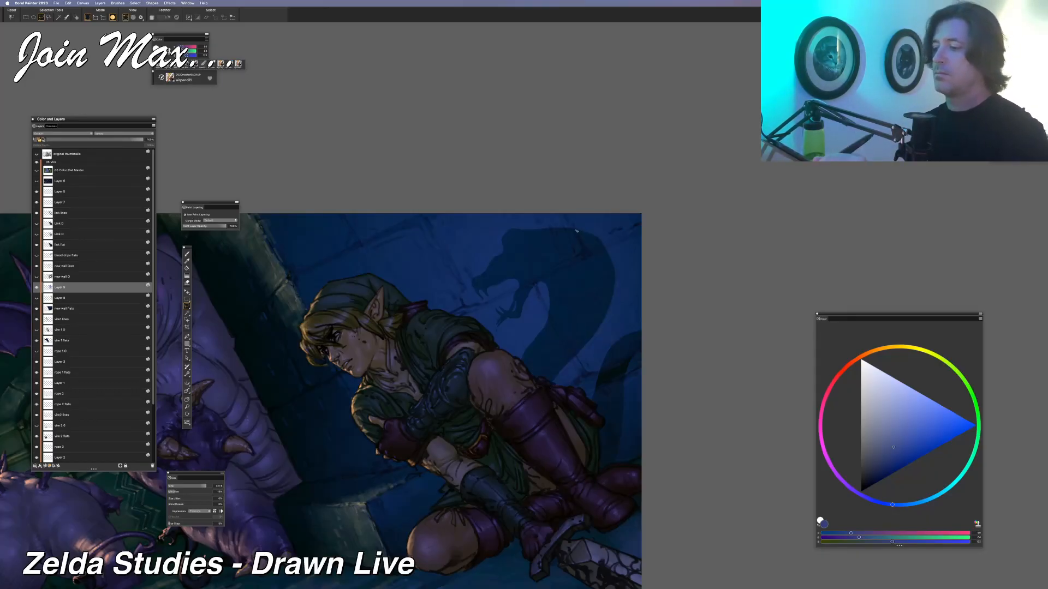
{"action": "mouse_move", "coordinate": [576, 232]}
{"action": "left_mouse_down"}
{"action": "mouse_move", "coordinate": [618, 254]}
{"action": "mouse_move", "coordinate": [625, 288]}
{"action": "mouse_move", "coordinate": [613, 326]}
{"action": "mouse_move", "coordinate": [542, 384]}
{"action": "left_mouse_up"}
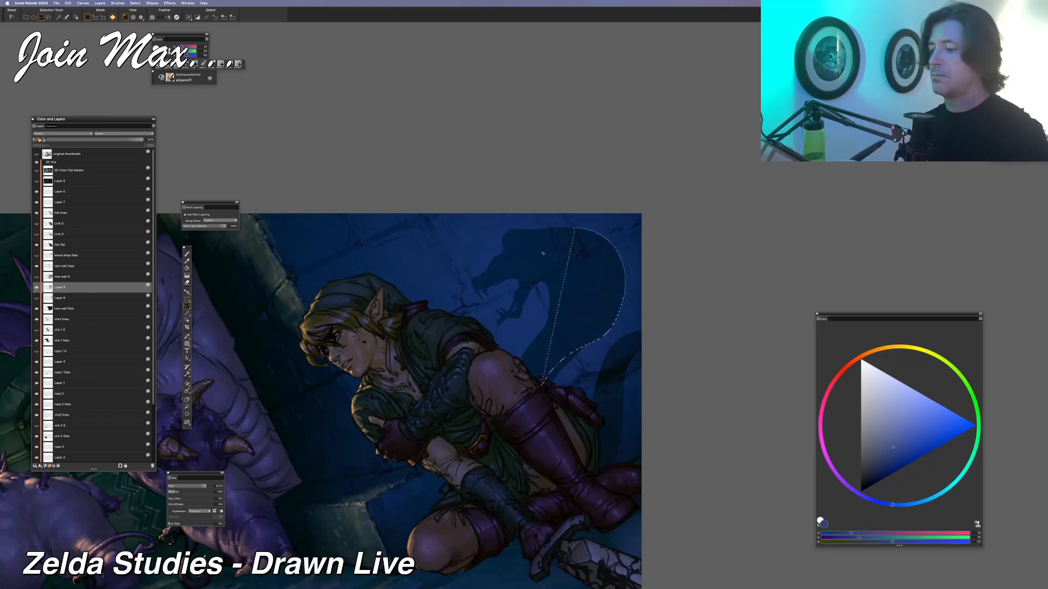
{"action": "key", "text": "BackSpace"}
{"action": "key", "text": "super+d"}
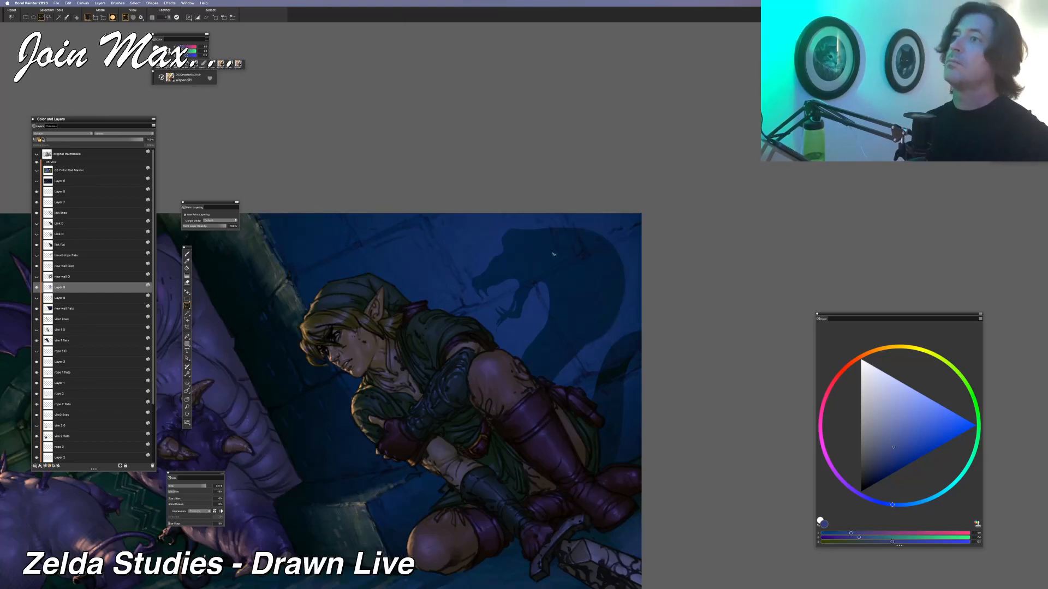
Lasso the shadow's lower neck and the coil at the canvas edge, clear the coil's light blue, and return to the brush
{"action": "left_click_drag", "start_coordinate": [544, 383], "coordinate": [551, 379]}
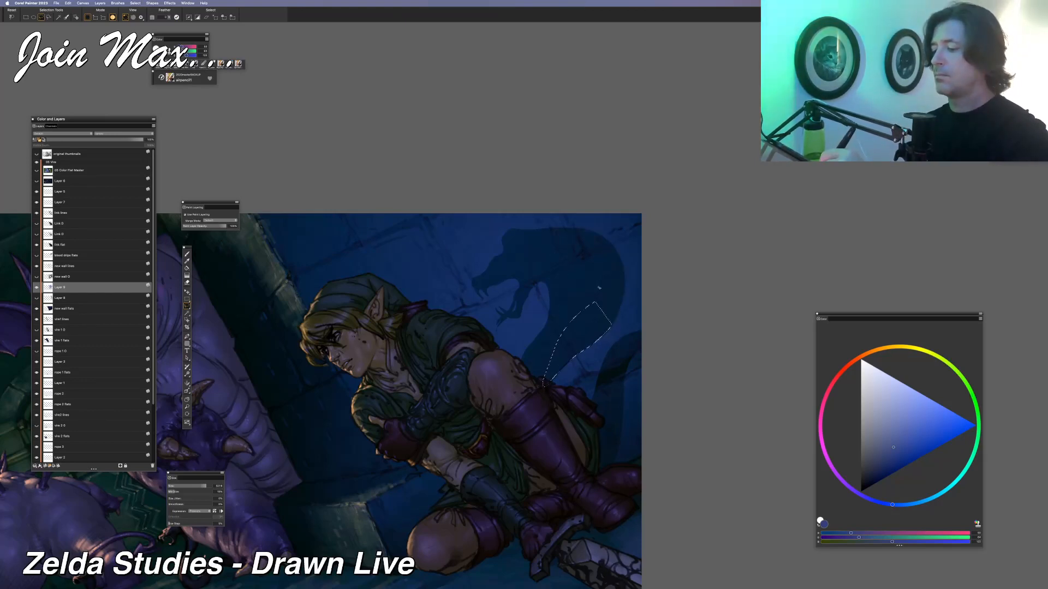
{"action": "key", "text": "super+d"}
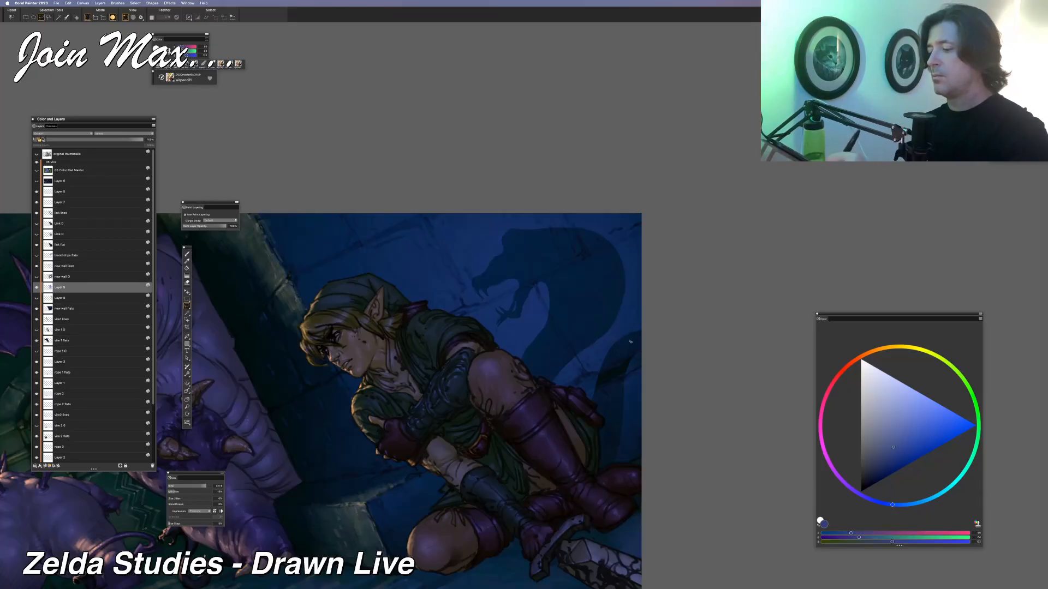
{"action": "mouse_move", "coordinate": [636, 367]}
{"action": "left_mouse_down"}
{"action": "mouse_move", "coordinate": [627, 445]}
{"action": "mouse_move", "coordinate": [614, 391]}
{"action": "left_mouse_up"}
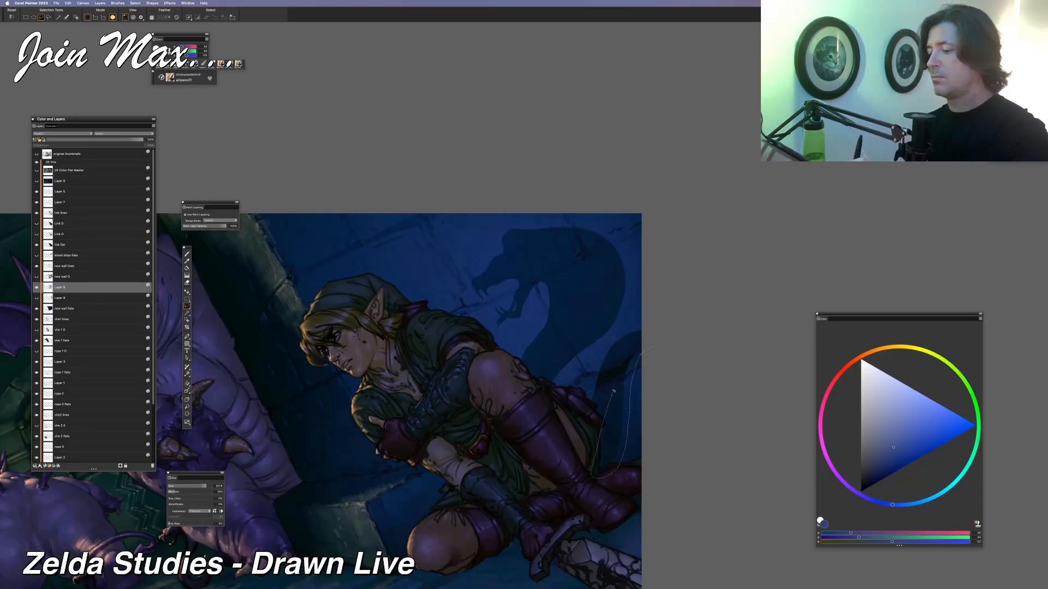
{"action": "left_click_drag", "start_coordinate": [659, 339], "coordinate": [658, 342]}
{"action": "key", "text": "BackSpace"}
{"action": "key", "text": "super+d"}
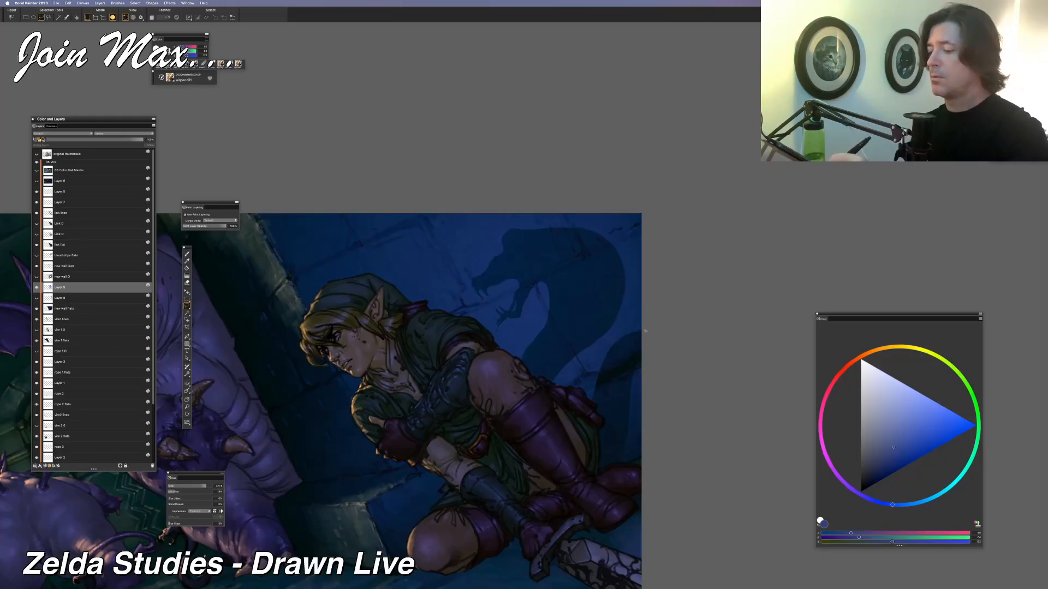
{"action": "key", "text": "b"}
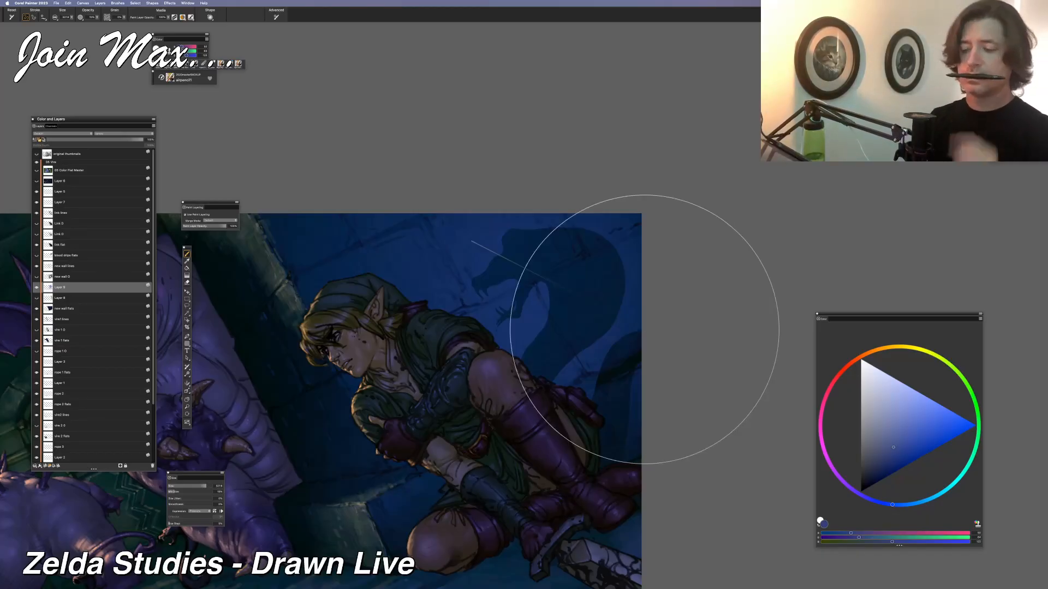
Drop any remaining lasso selection and return to the brush
{"action": "mouse_move", "coordinate": [319, 496]}
{"action": "left_mouse_down"}
{"action": "mouse_move", "coordinate": [476, 431]}
{"action": "mouse_move", "coordinate": [351, 168]}
{"action": "left_mouse_up"}
{"action": "key", "text": "l"}
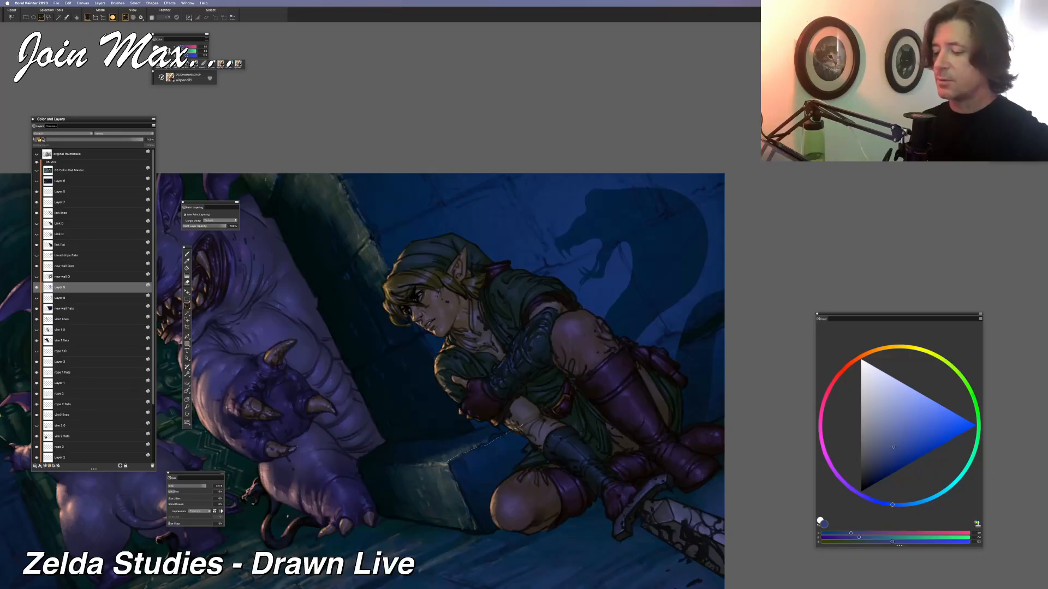
{"action": "mouse_move", "coordinate": [446, 463]}
{"action": "left_mouse_down"}
{"action": "mouse_move", "coordinate": [360, 451]}
{"action": "mouse_move", "coordinate": [406, 428]}
{"action": "mouse_move", "coordinate": [476, 428]}
{"action": "mouse_move", "coordinate": [465, 445]}
{"action": "mouse_move", "coordinate": [463, 394]}
{"action": "left_mouse_up"}
{"action": "key", "text": "super+d"}
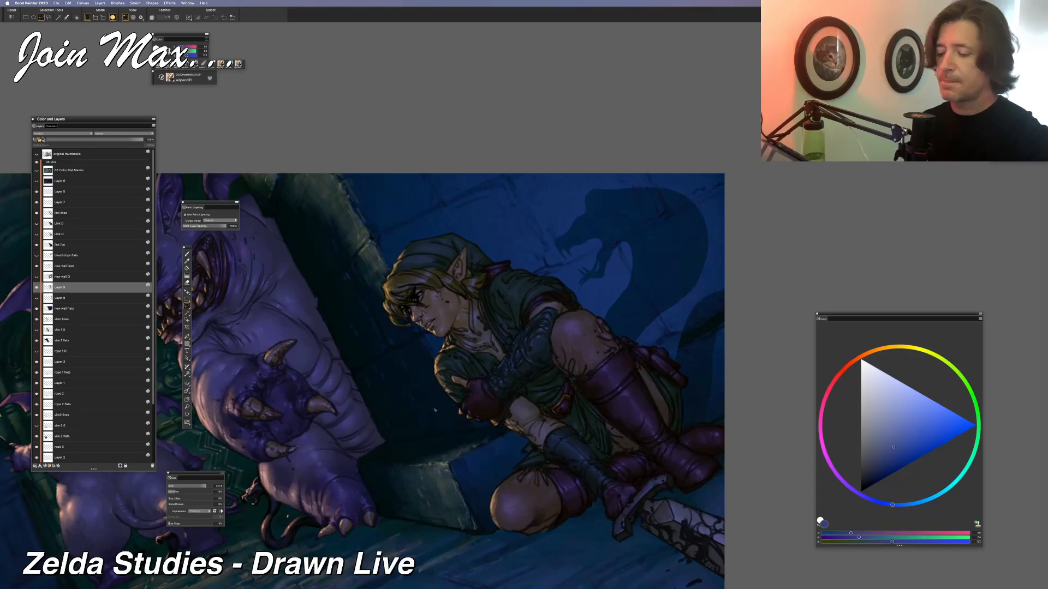
{"action": "key", "text": "b"}
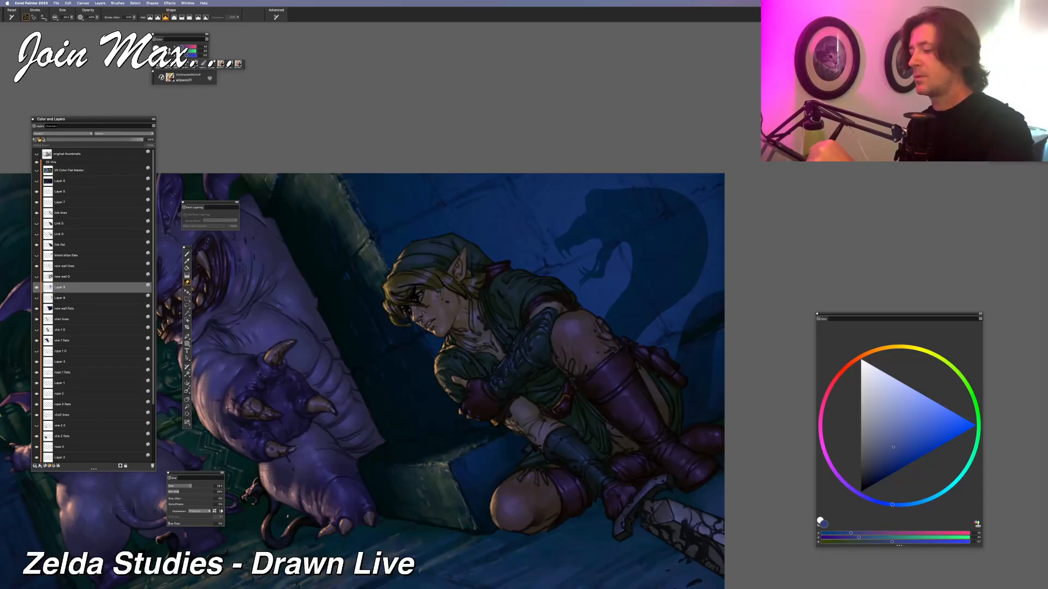
{"action": "key", "text": "b"}
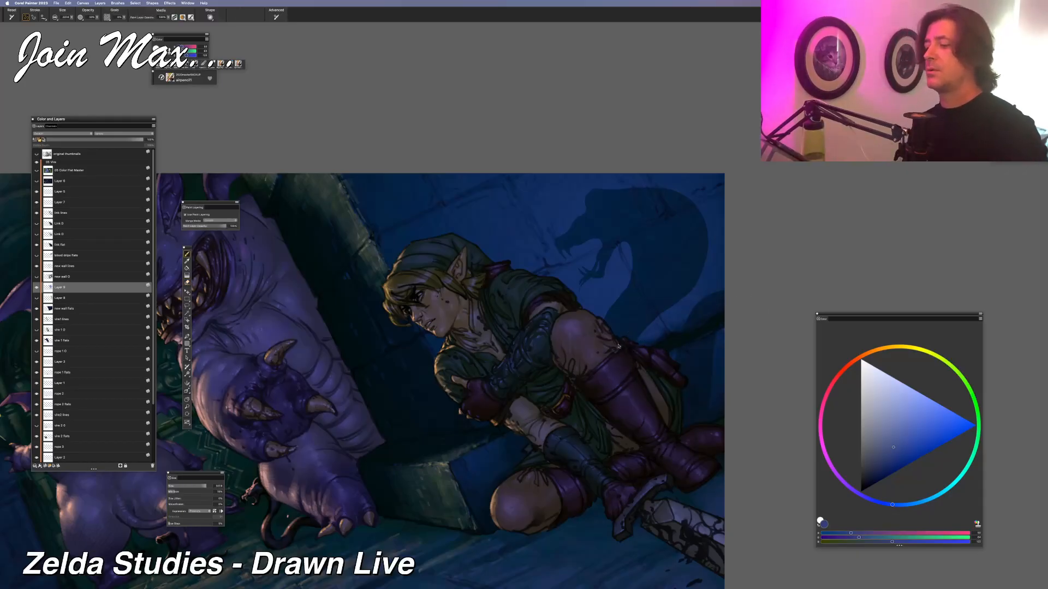
Apply a small-radius Motion Blur to the light-blue wall layer around the serpent shadow and check it in the whole composition
{"action": "key", "text": "super+minus"}
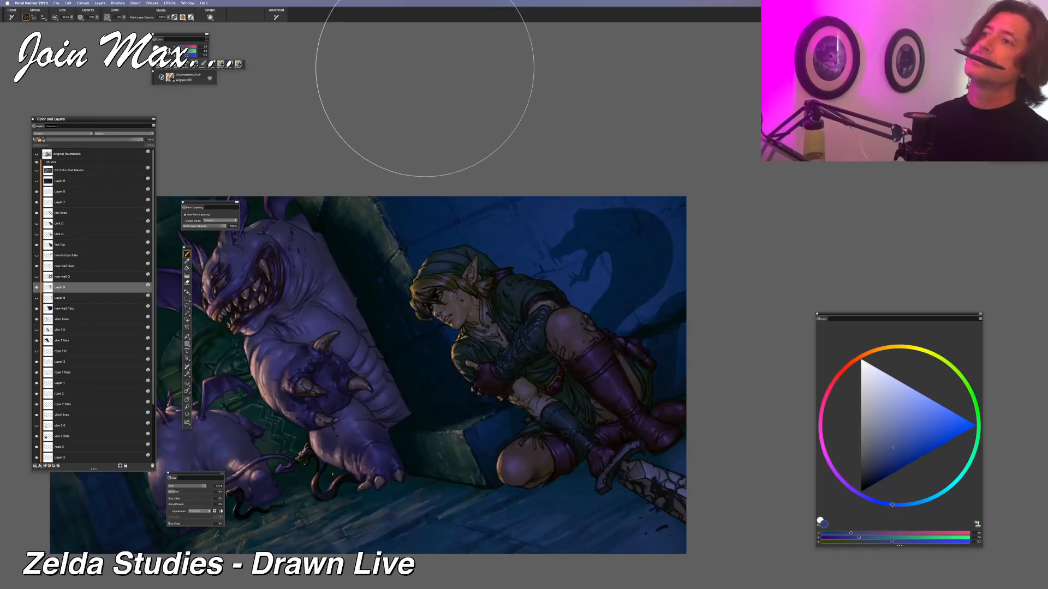
{"action": "key", "text": "super+equal"}
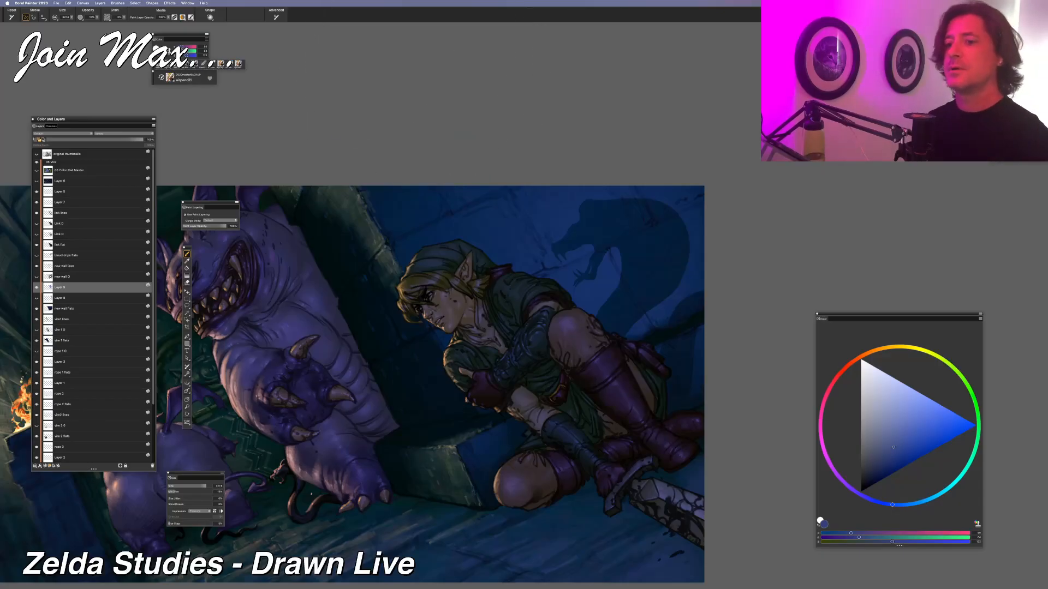
{"action": "left_click", "coordinate": [170, 3]}
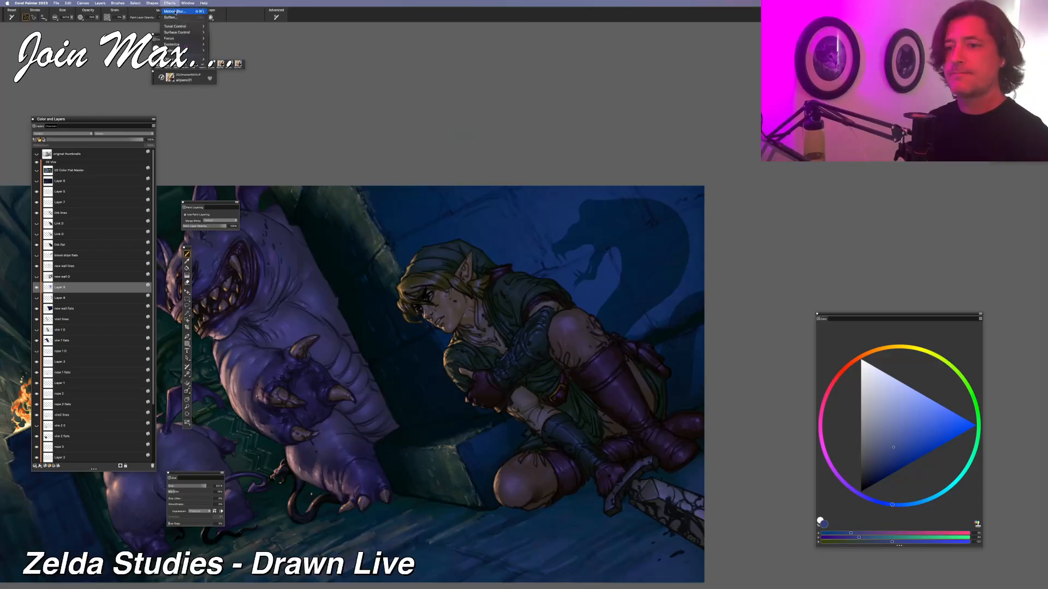
{"action": "left_click", "coordinate": [175, 11]}
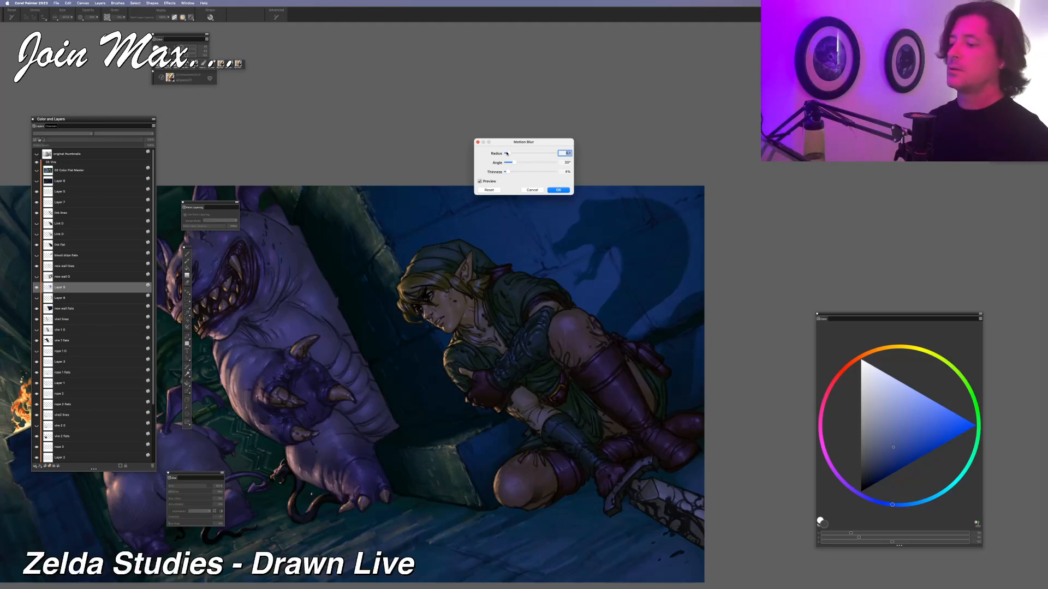
{"action": "left_click", "coordinate": [558, 190]}
{"action": "key", "text": "super+minus"}
{"action": "key", "text": "super+minus"}
{"action": "left_click_drag", "start_coordinate": [439, 198], "coordinate": [471, 168]}
{"action": "key", "text": "super+plus"}
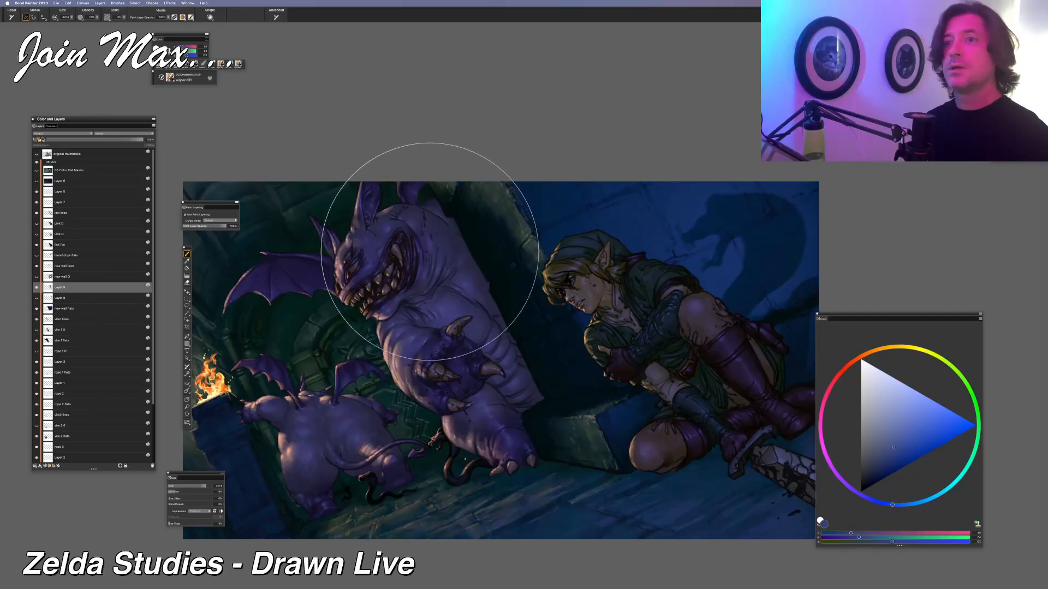
{"action": "left_click_drag", "start_coordinate": [494, 339], "coordinate": [450, 329]}
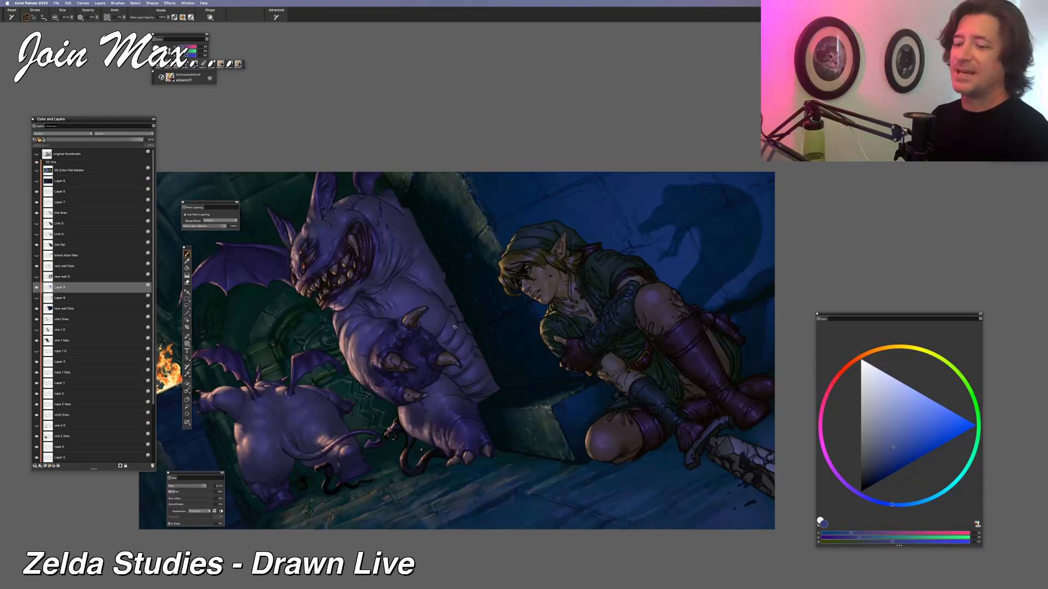
Switch to Adobe Bridge and view the Link-and-fairy painting enlarged at full screen, continuing through the pictures that follow it
{"action": "key", "text": "super+Tab"}
{"action": "key", "text": "super+Tab"}
{"action": "key", "text": "super+Tab"}
{"action": "key", "text": "super+Tab"}
{"action": "key", "text": "super+Tab"}
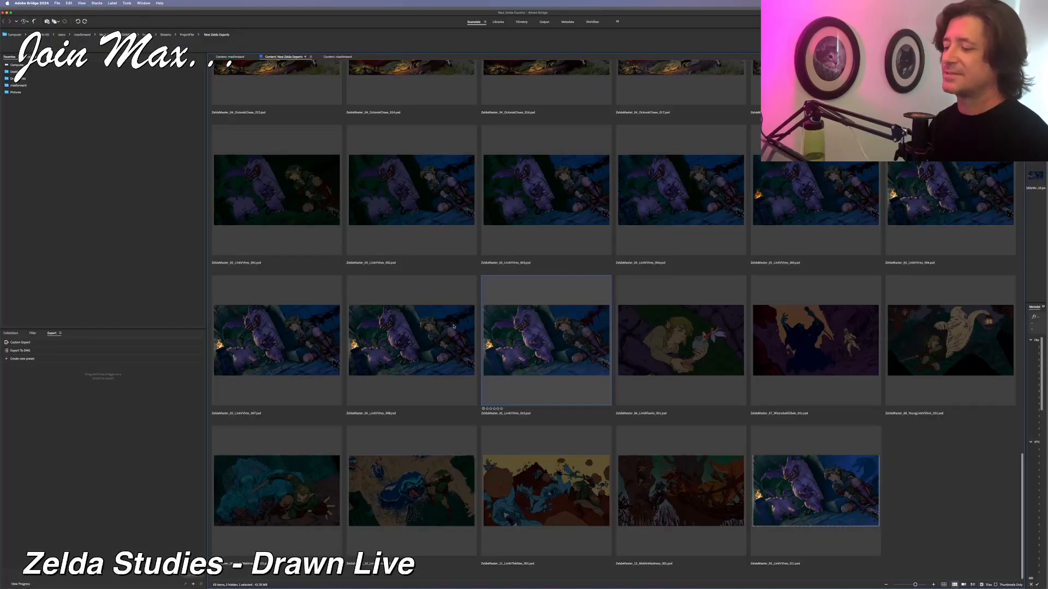
{"action": "left_click", "coordinate": [685, 342]}
{"action": "key", "text": "space"}
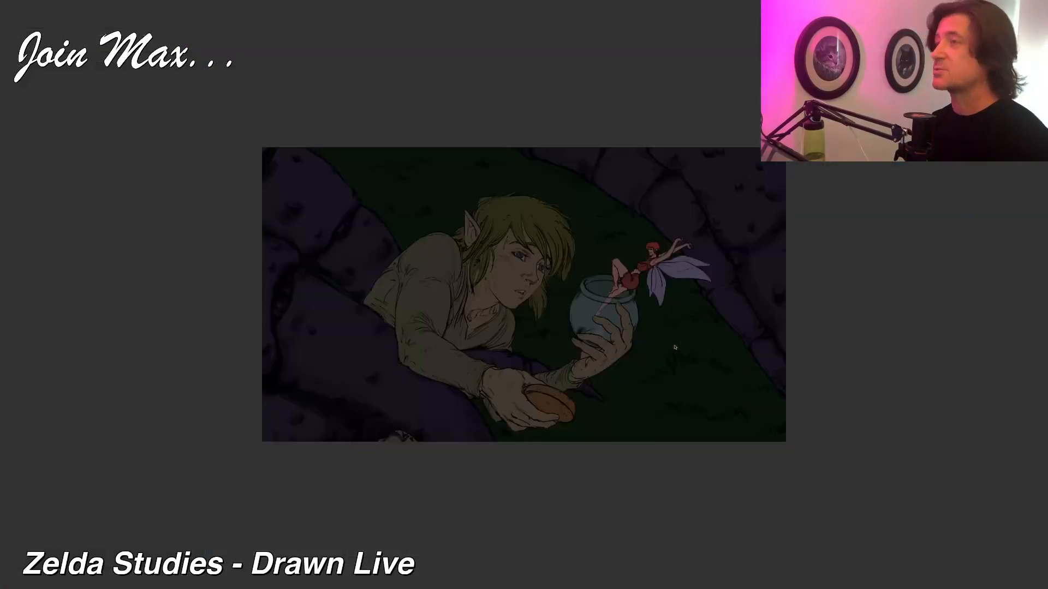
{"action": "left_click", "coordinate": [675, 347]}
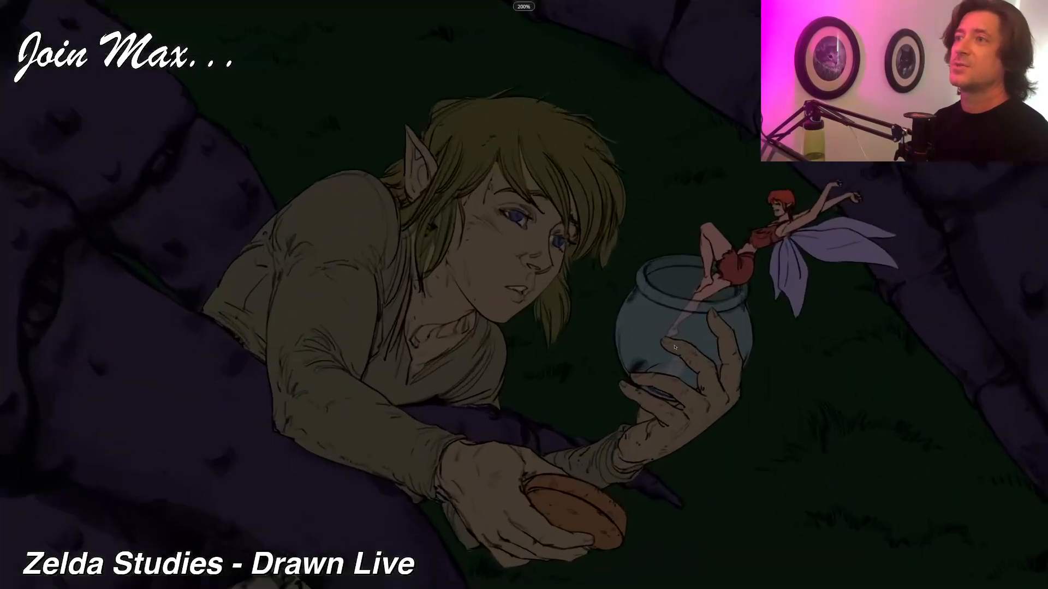
{"action": "scroll", "coordinate": [674, 347], "scroll_direction": "up", "scroll_amount": 1}
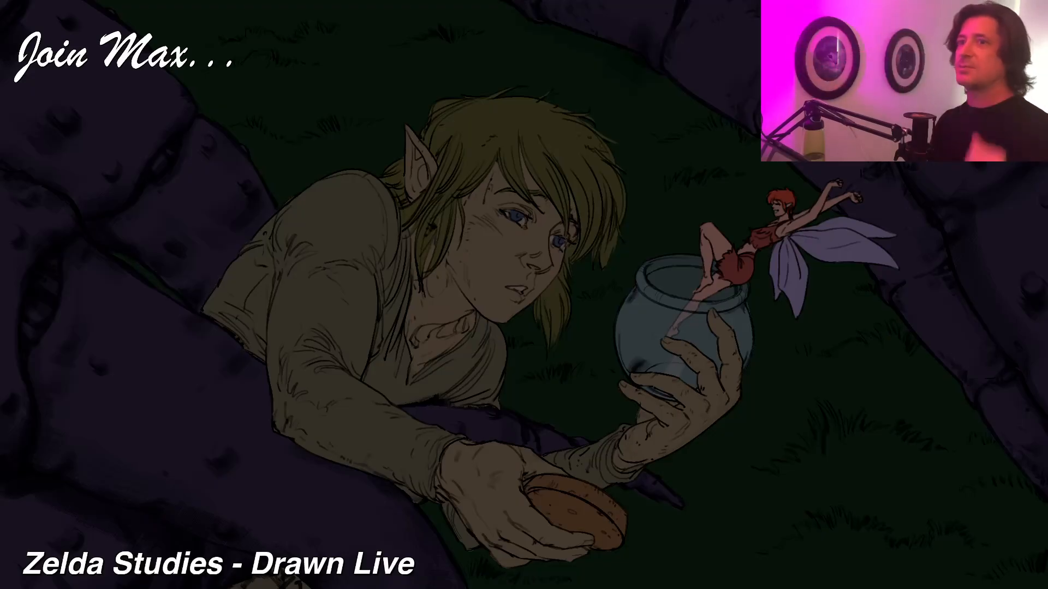
{"action": "key", "text": "Right"}
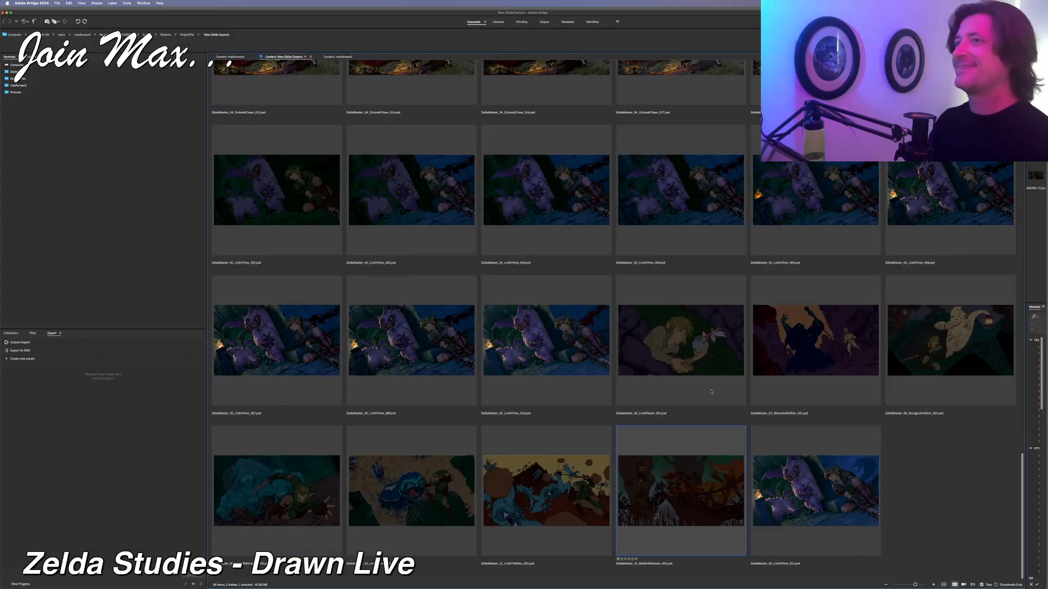
Browse the exported paintings and preview the earlier dungeon version with the blood stain on the wall at full screen
{"action": "left_click", "coordinate": [669, 357]}
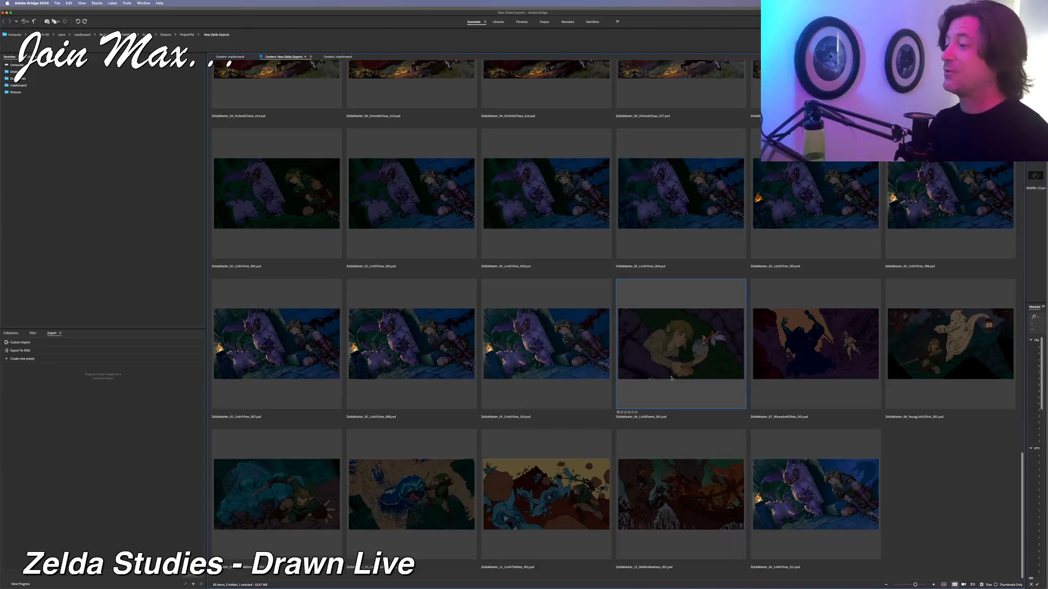
{"action": "scroll", "coordinate": [562, 243], "scroll_direction": "up", "scroll_amount": 1}
{"action": "scroll", "coordinate": [562, 243], "scroll_direction": "up", "scroll_amount": 3}
{"action": "scroll", "coordinate": [562, 244], "scroll_direction": "down", "scroll_amount": 1}
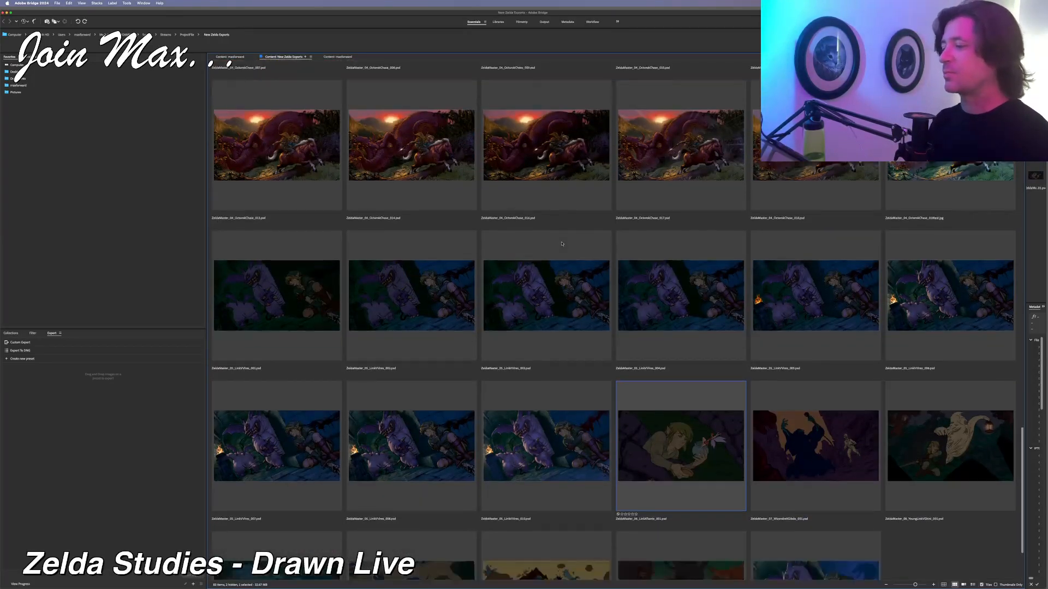
{"action": "left_click", "coordinate": [548, 435]}
{"action": "key", "text": "space"}
{"action": "key", "text": "space"}
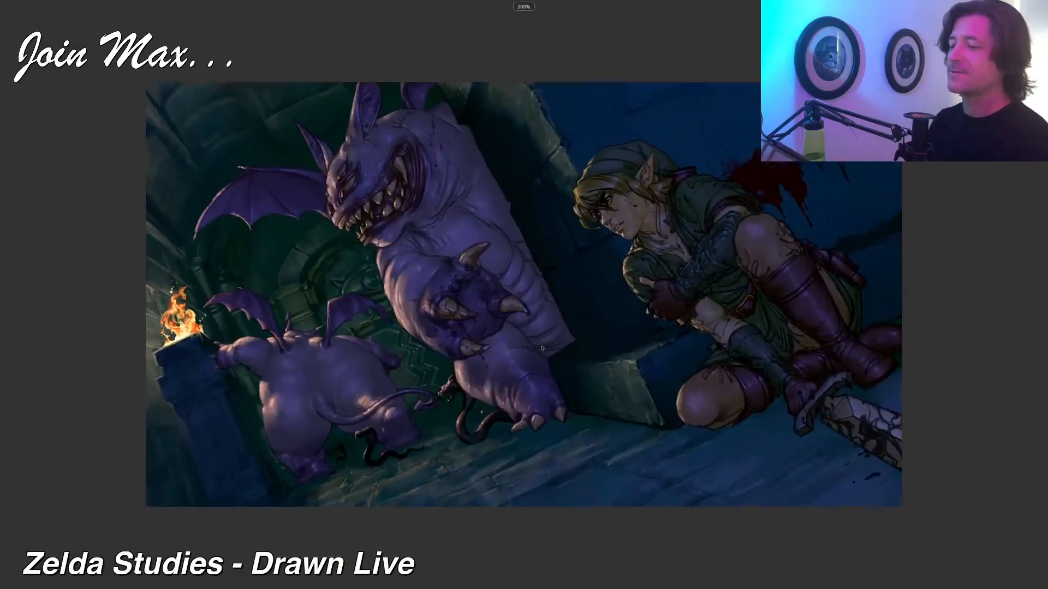
Switch back to Corel Painter and save the dungeon painting
{"action": "key", "text": "super+Tab"}
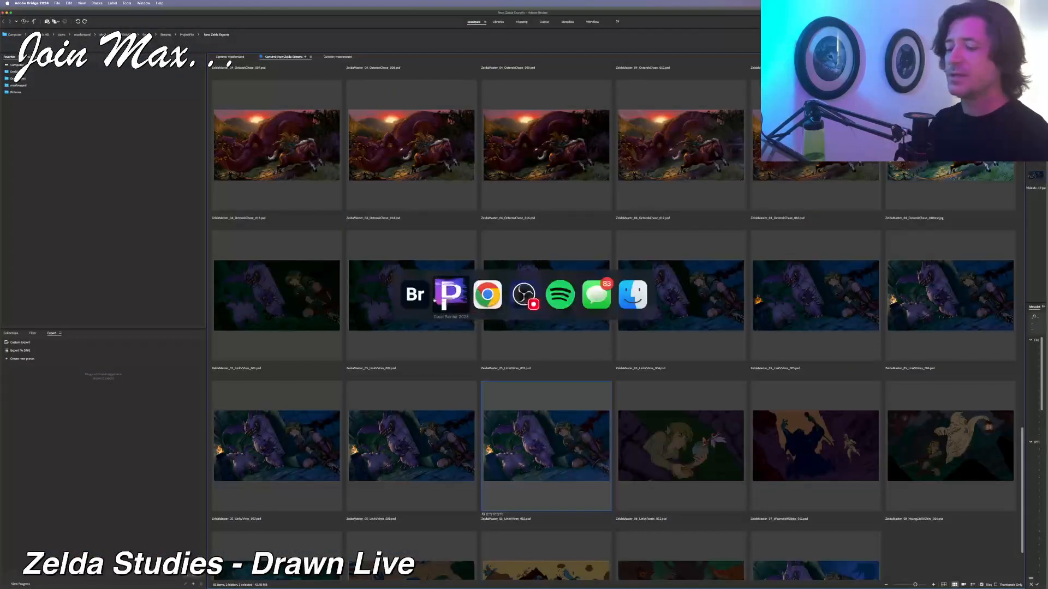
{"action": "key", "text": "super+s"}
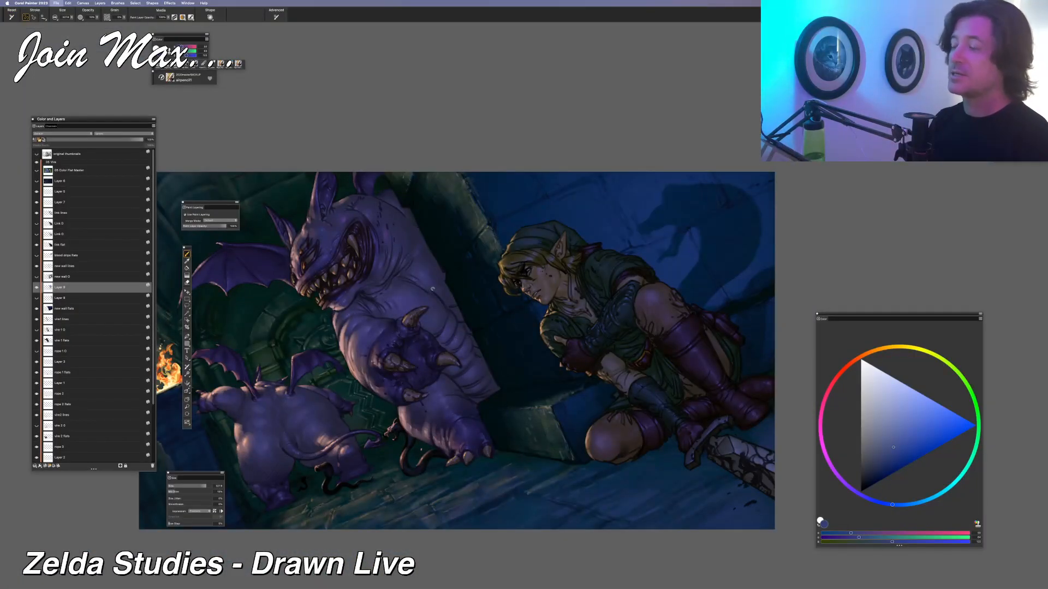
Select the hidden shading layer directly above the Link flat-colour layer and make it visible
{"action": "left_click_drag", "start_coordinate": [426, 233], "coordinate": [514, 222]}
{"action": "key", "text": "super+equal"}
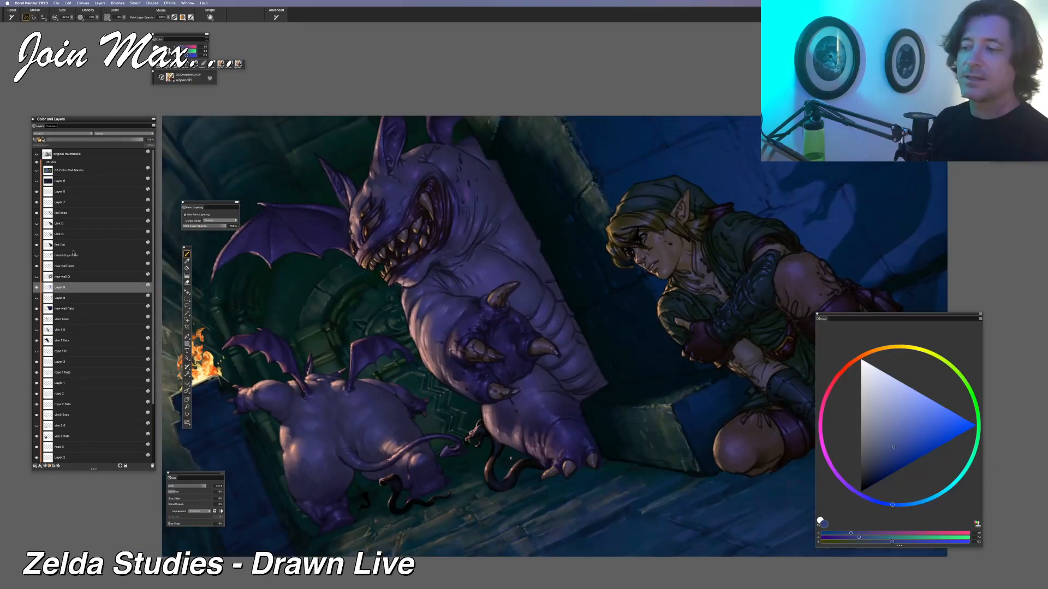
{"action": "left_click_drag", "start_coordinate": [309, 257], "coordinate": [353, 265]}
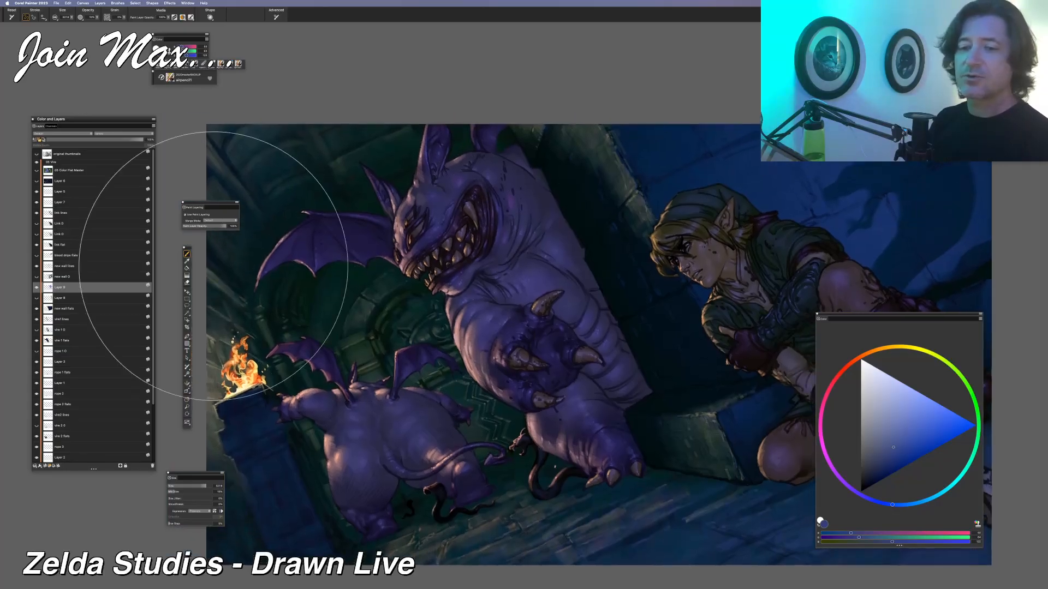
{"action": "left_click", "coordinate": [71, 234]}
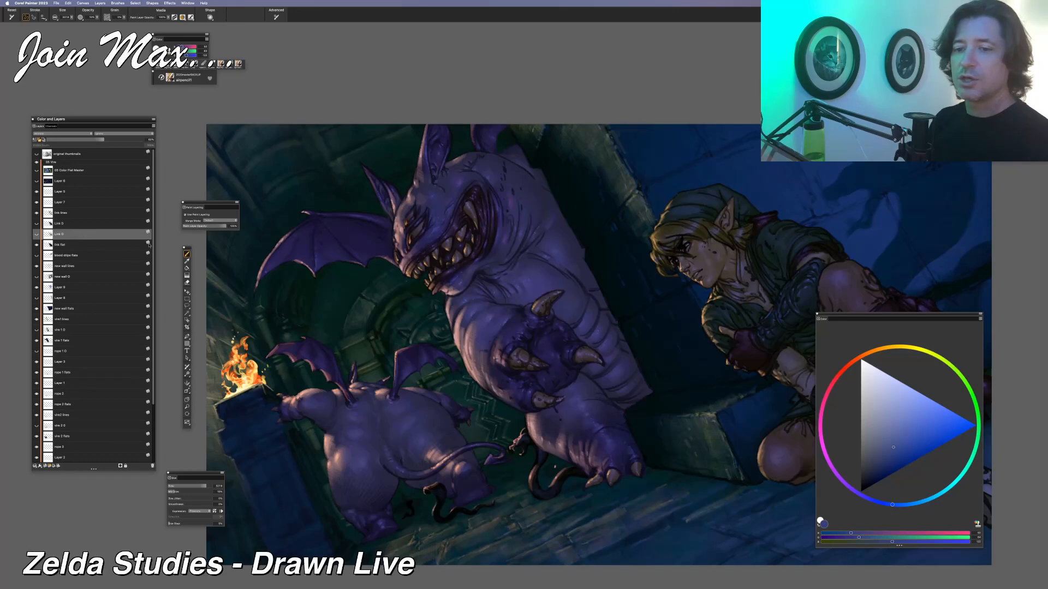
{"action": "left_click_drag", "start_coordinate": [480, 262], "coordinate": [187, 255]}
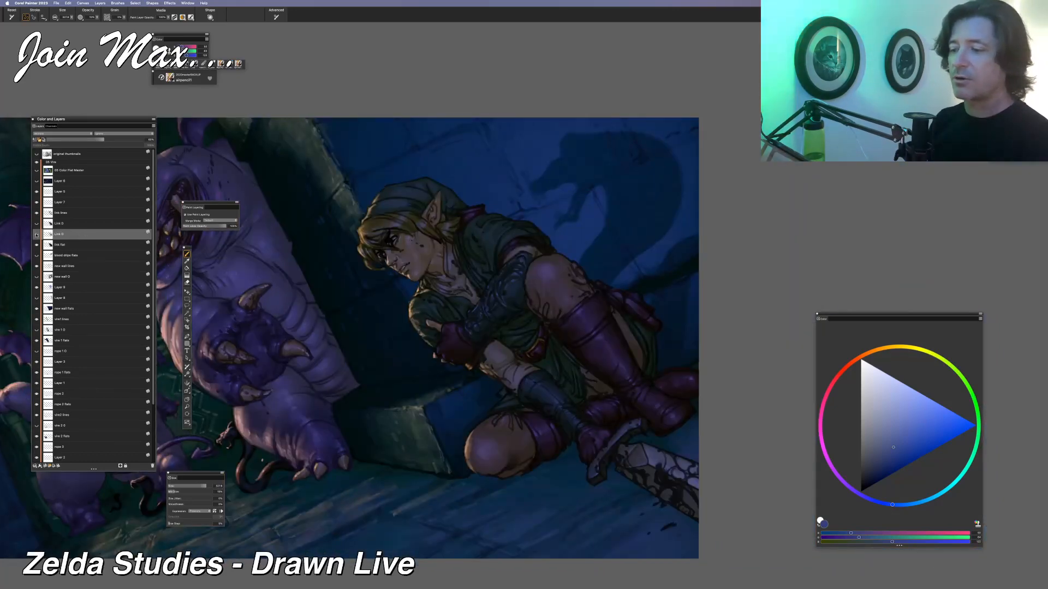
{"action": "left_click", "coordinate": [36, 234]}
{"action": "key", "text": "super+plus"}
{"action": "key", "text": "super+plus"}
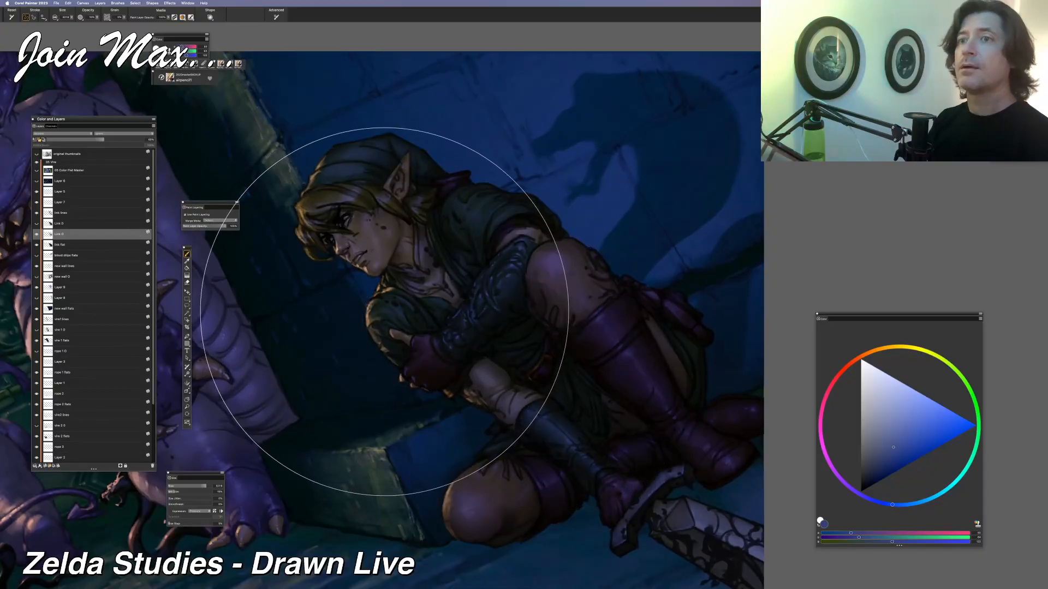
Toggle the shading layer's visibility repeatedly to compare Link with and without it
{"action": "left_click", "coordinate": [37, 234]}
{"action": "left_click", "coordinate": [36, 234]}
{"action": "left_click", "coordinate": [37, 234]}
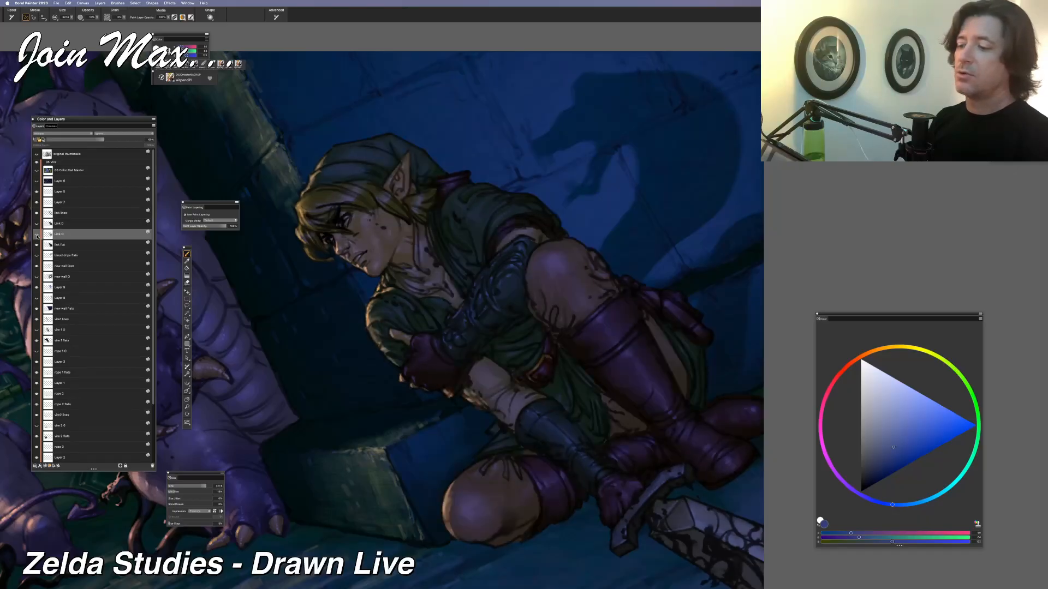
{"action": "left_click", "coordinate": [36, 235]}
{"action": "left_click", "coordinate": [37, 234]}
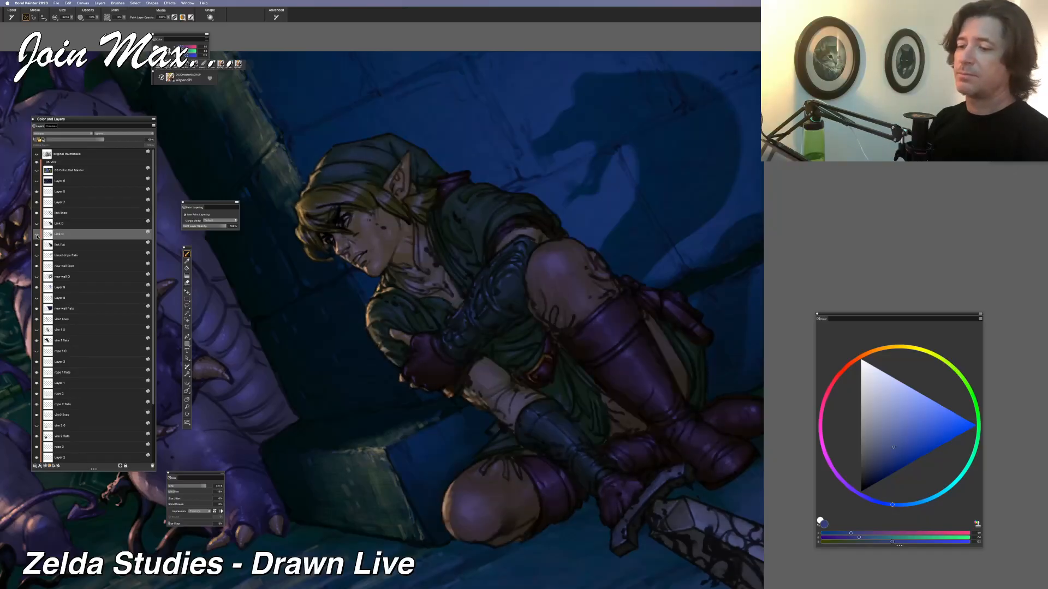
{"action": "left_click", "coordinate": [37, 234]}
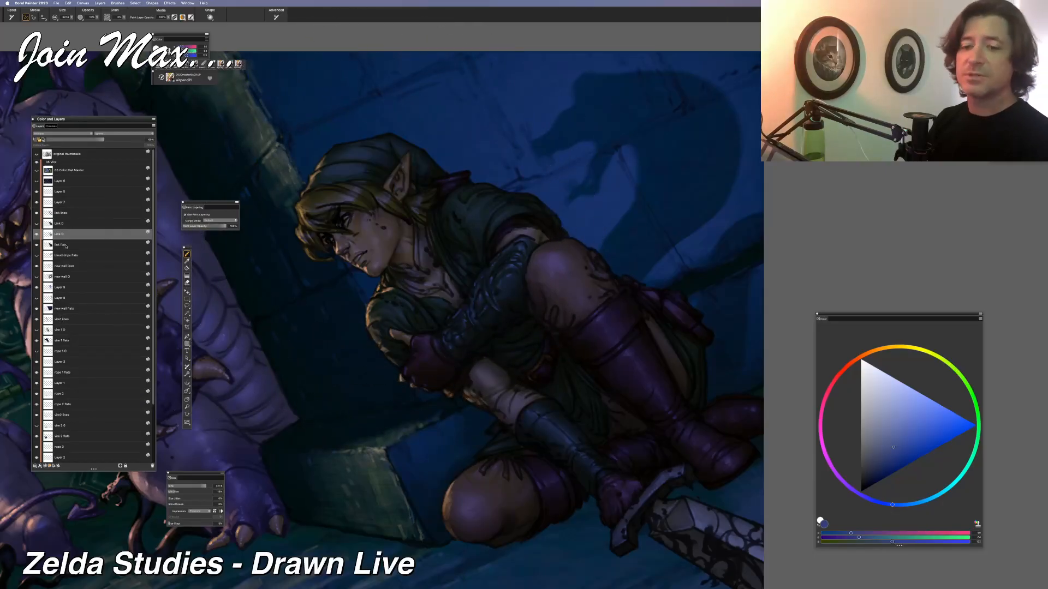
{"action": "left_click", "coordinate": [37, 234]}
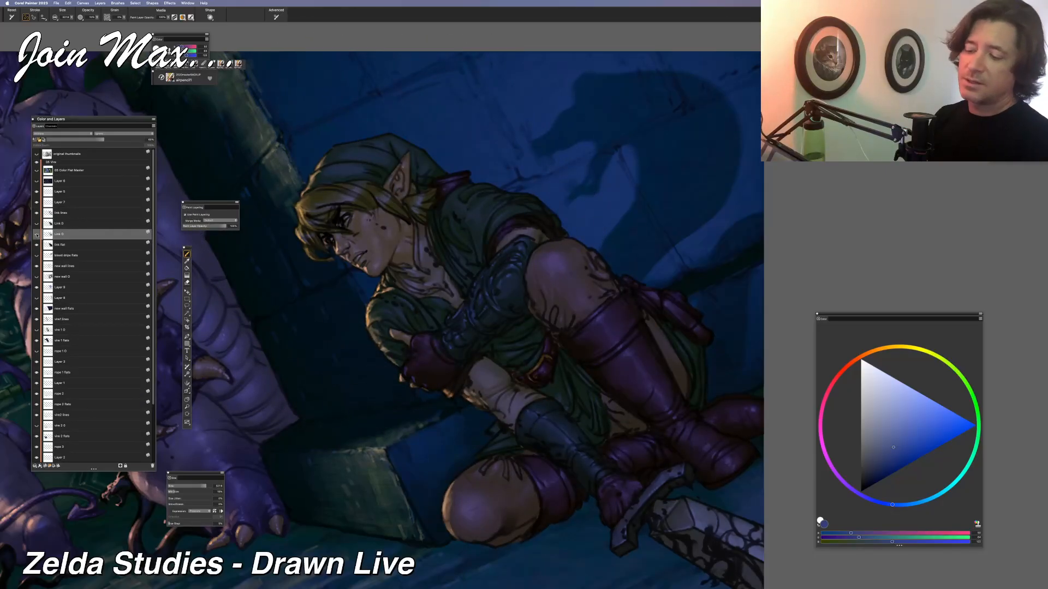
{"action": "left_click", "coordinate": [37, 234]}
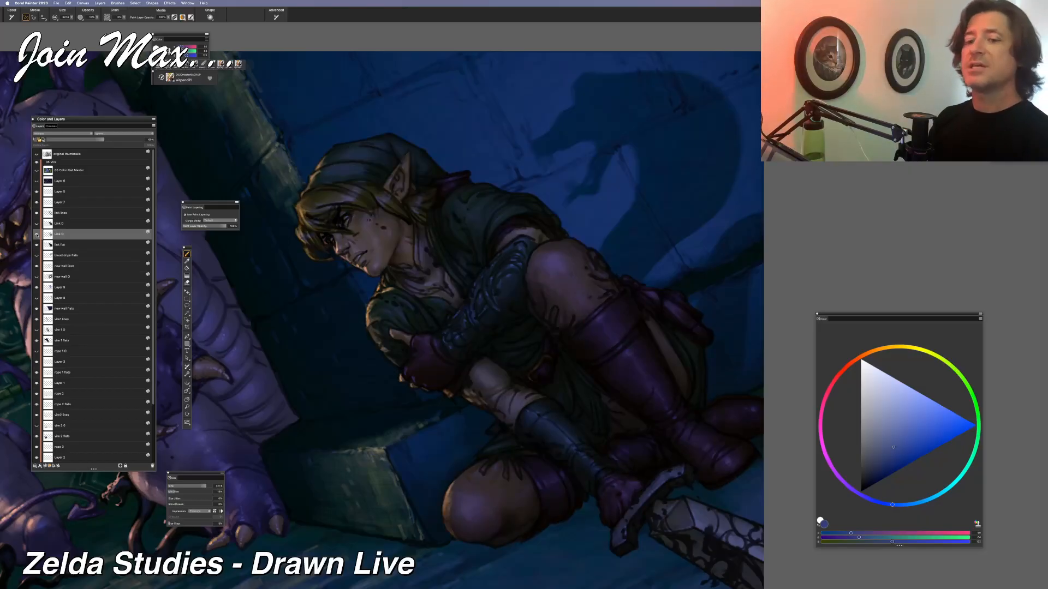
Try the Hard Light blend mode on Link's shading layer and replace it with Soft Light
{"action": "left_click", "coordinate": [53, 134]}
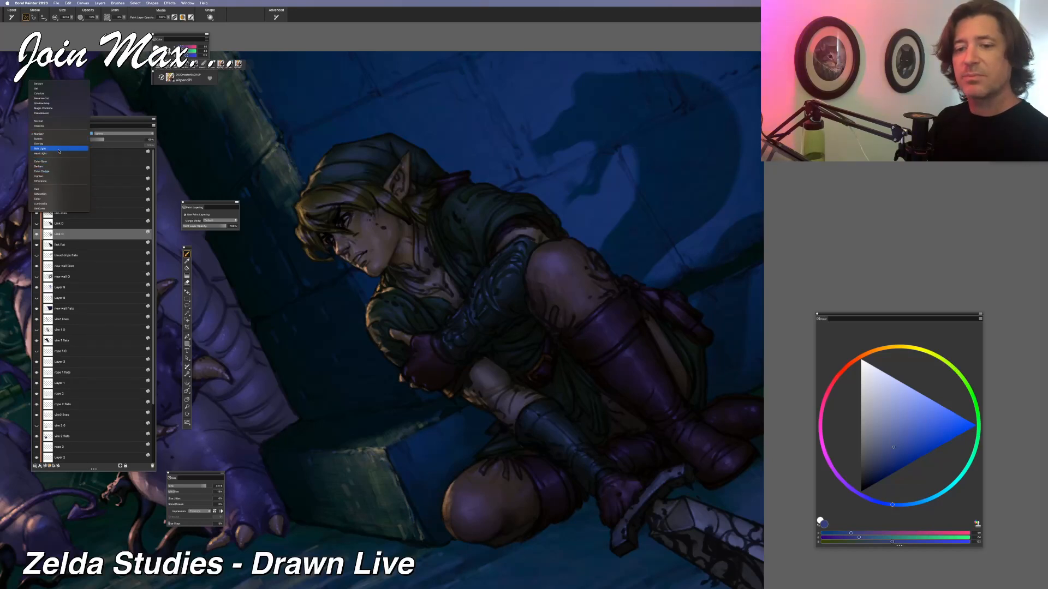
{"action": "left_click", "coordinate": [59, 153]}
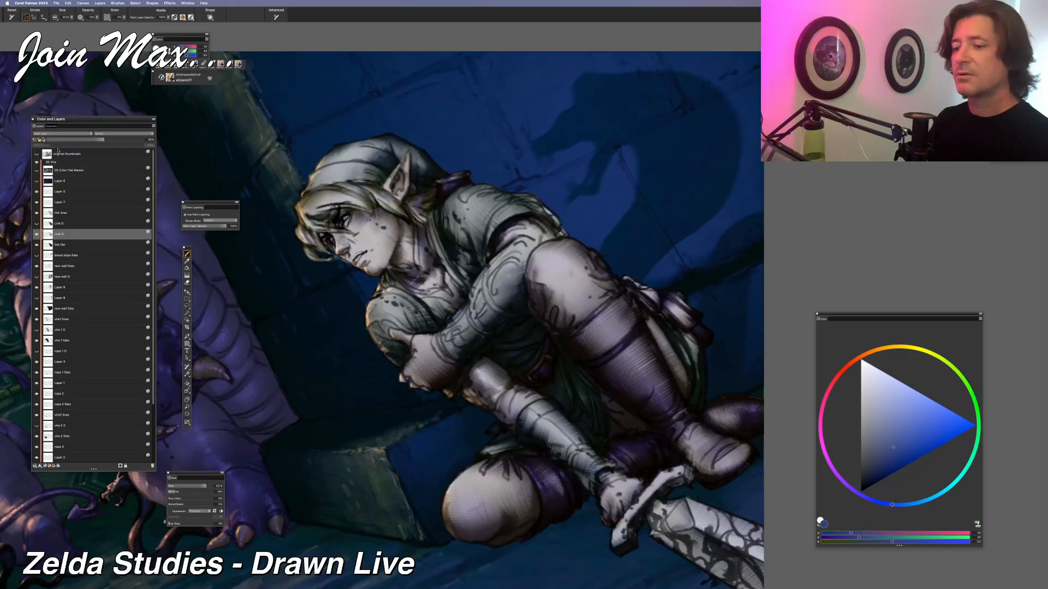
{"action": "left_click", "coordinate": [55, 134]}
{"action": "left_click", "coordinate": [55, 129]}
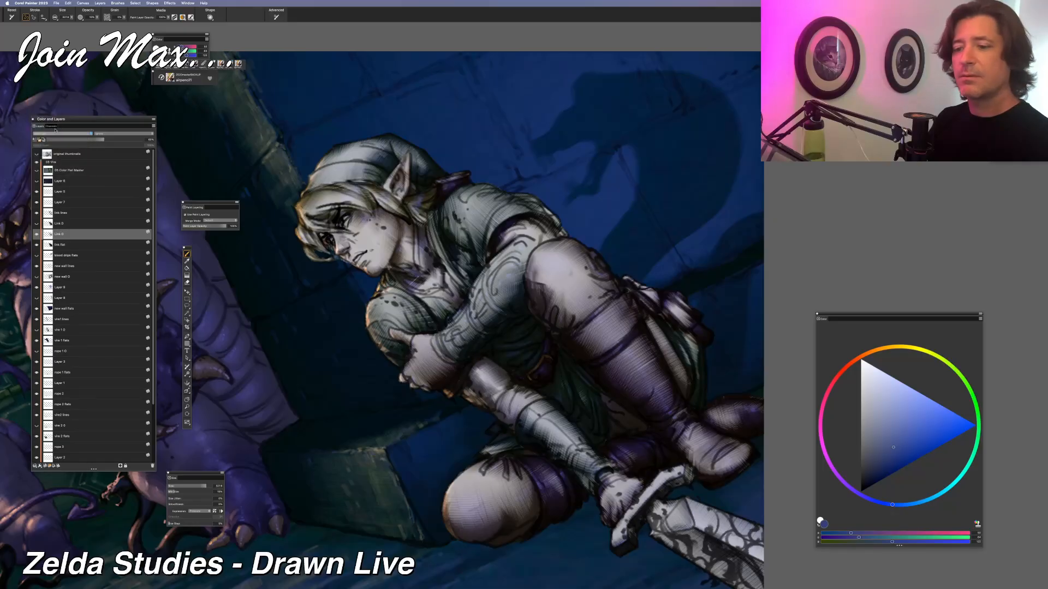
Compare Link with and without the Soft Light shading, leaving that layer hidden
{"action": "left_click", "coordinate": [37, 234]}
{"action": "left_click", "coordinate": [37, 235]}
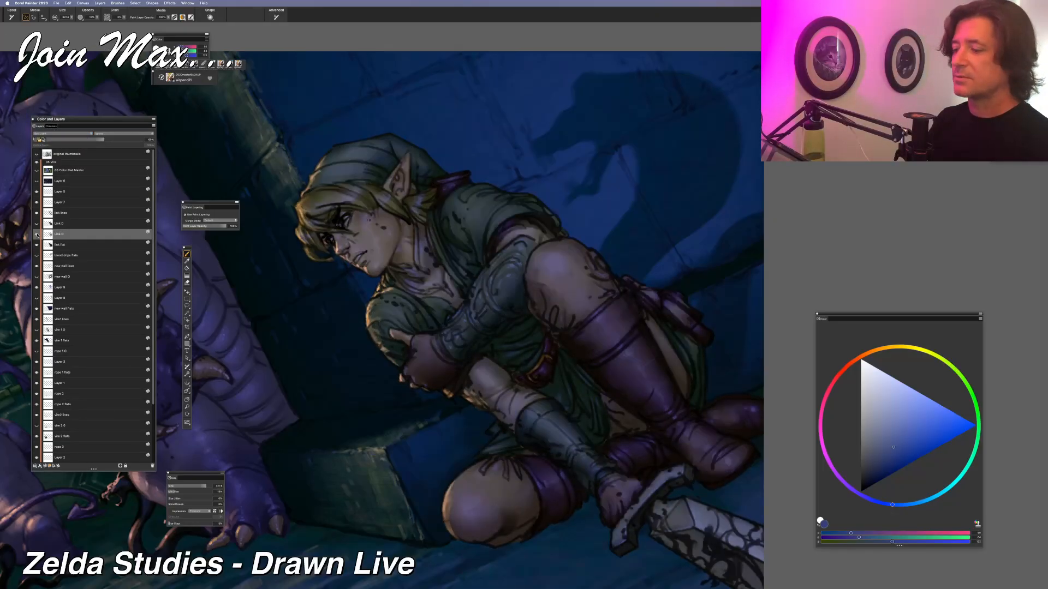
{"action": "left_click", "coordinate": [37, 234]}
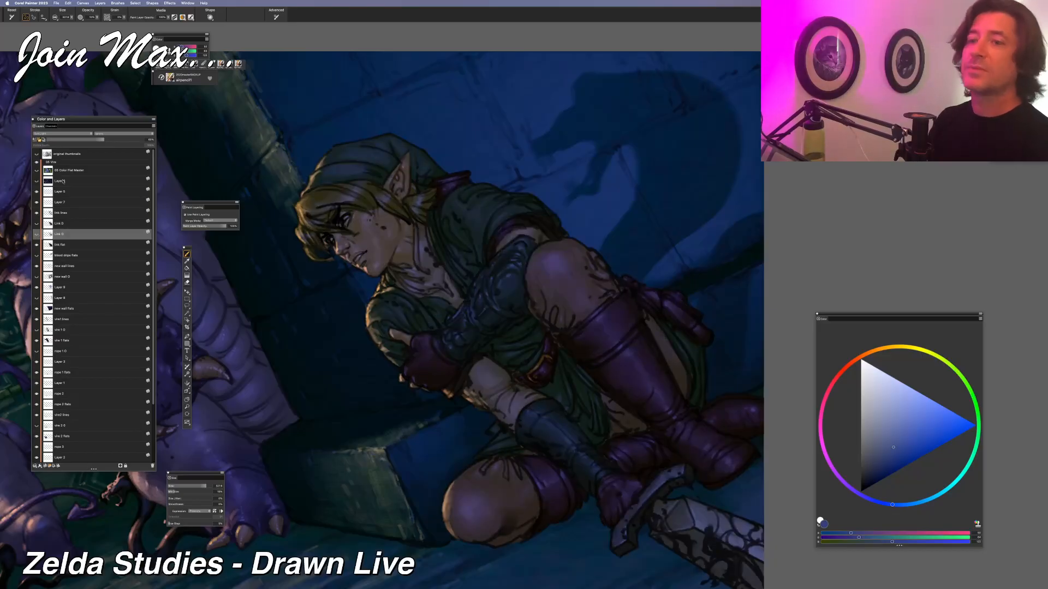
Set the blend mode of Link's shading layer to Color Burn and make the layer visible
{"action": "left_click", "coordinate": [63, 134]}
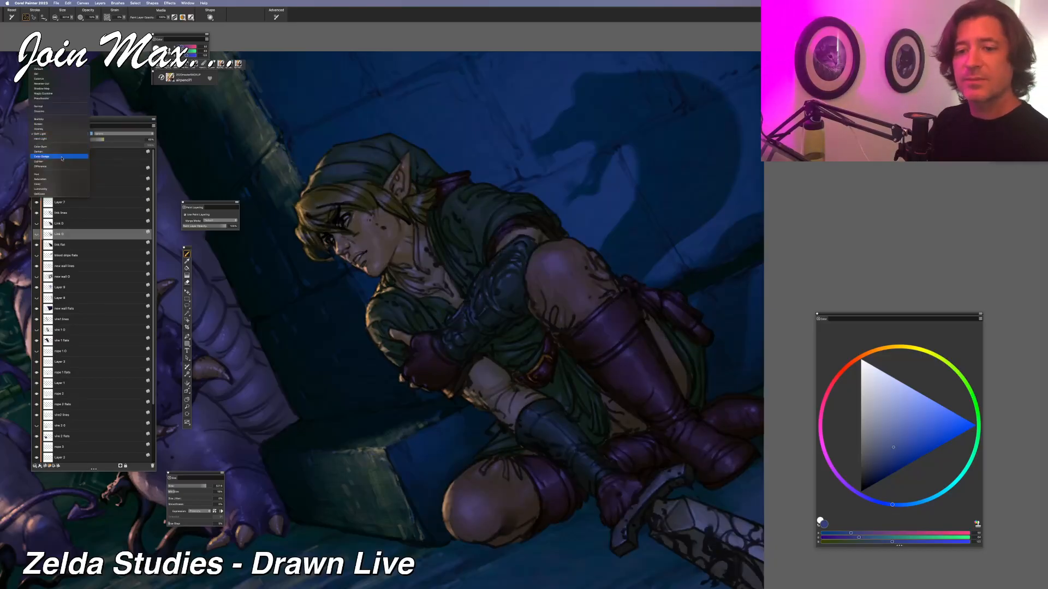
{"action": "left_click", "coordinate": [61, 146]}
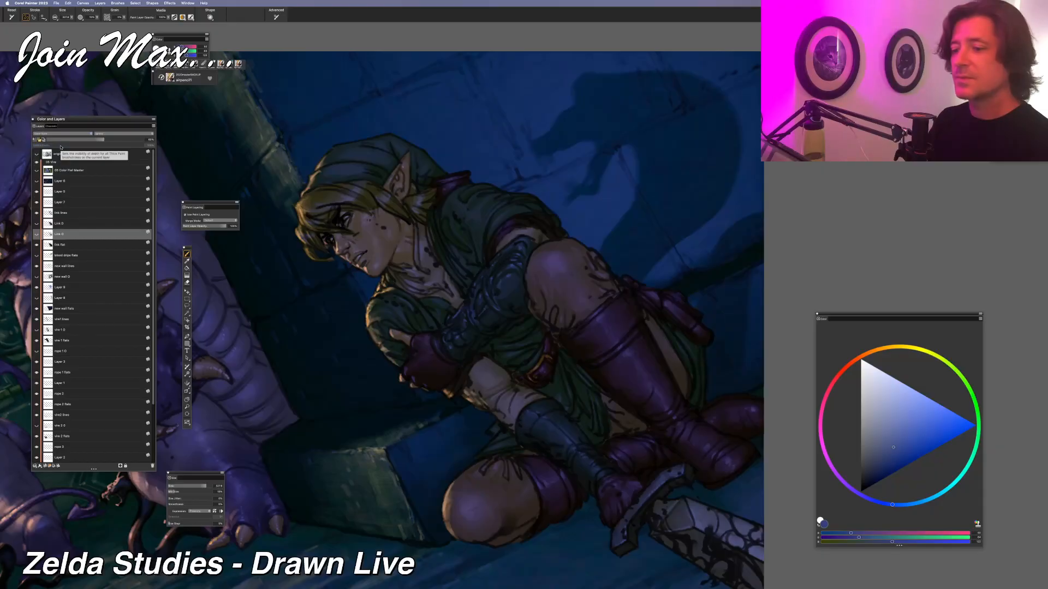
{"action": "left_click", "coordinate": [37, 234]}
Try the Color Dodge and Overlay blend modes on Link's shading layer
{"action": "left_click", "coordinate": [63, 134]}
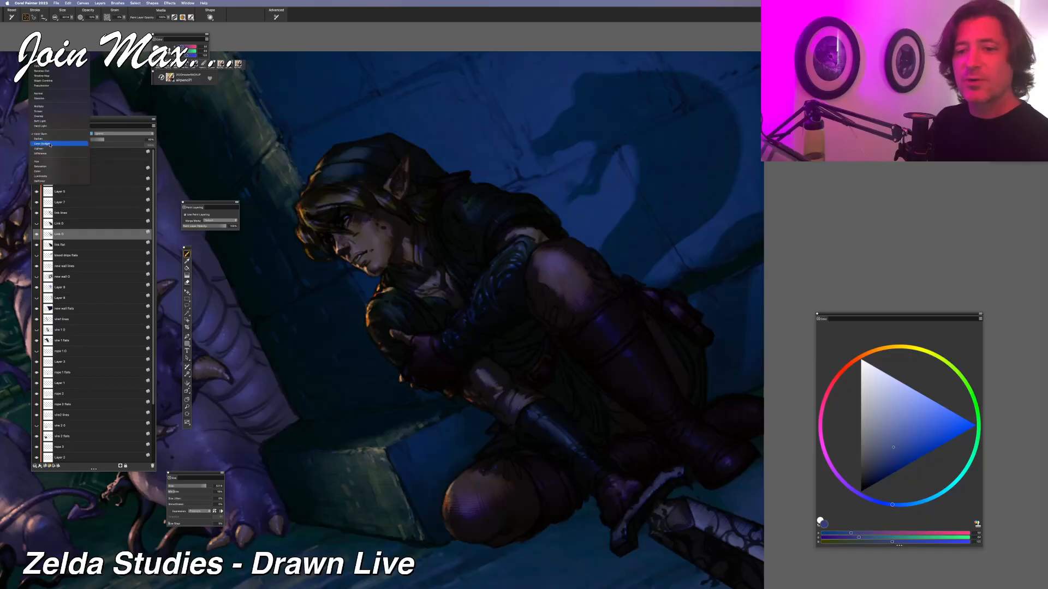
{"action": "left_click", "coordinate": [49, 149]}
{"action": "left_click", "coordinate": [50, 135]}
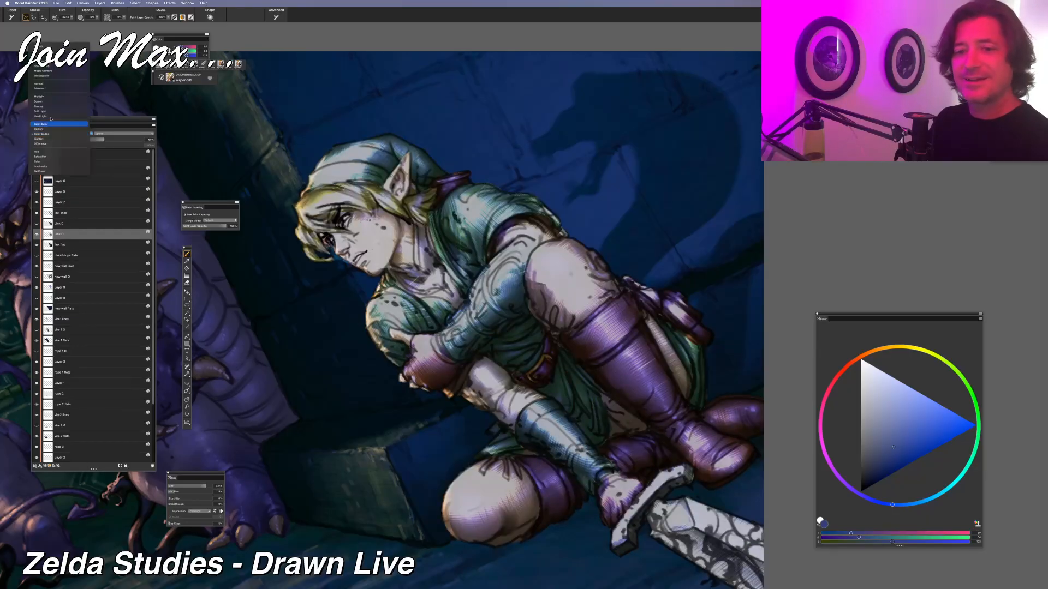
{"action": "left_click", "coordinate": [44, 107]}
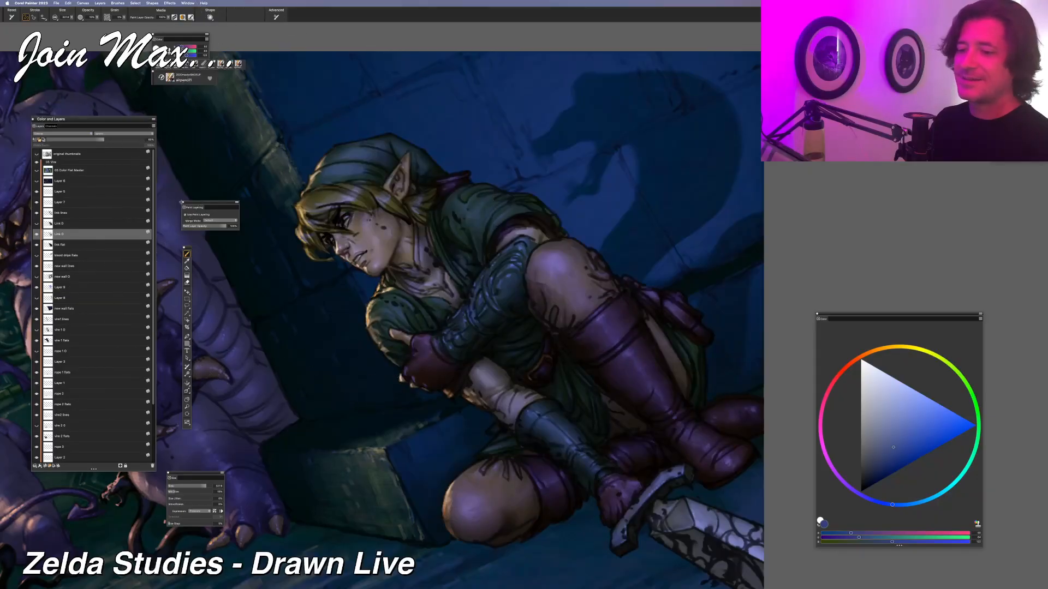
Set Link's shading layer to the Multiply blend mode and lower its opacity to soften the shadows
{"action": "left_click", "coordinate": [60, 133]}
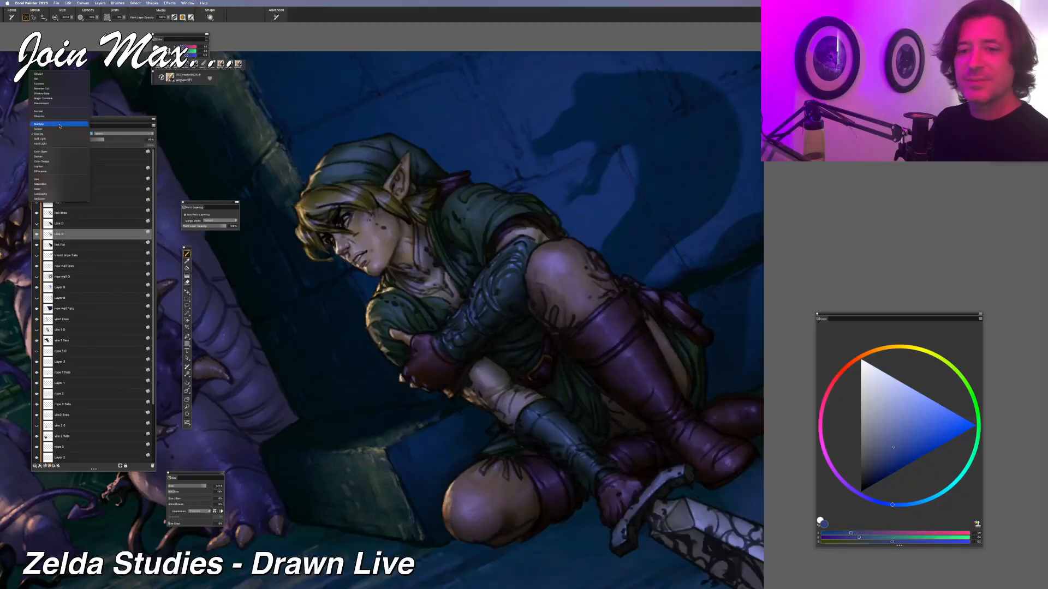
{"action": "left_click", "coordinate": [60, 124]}
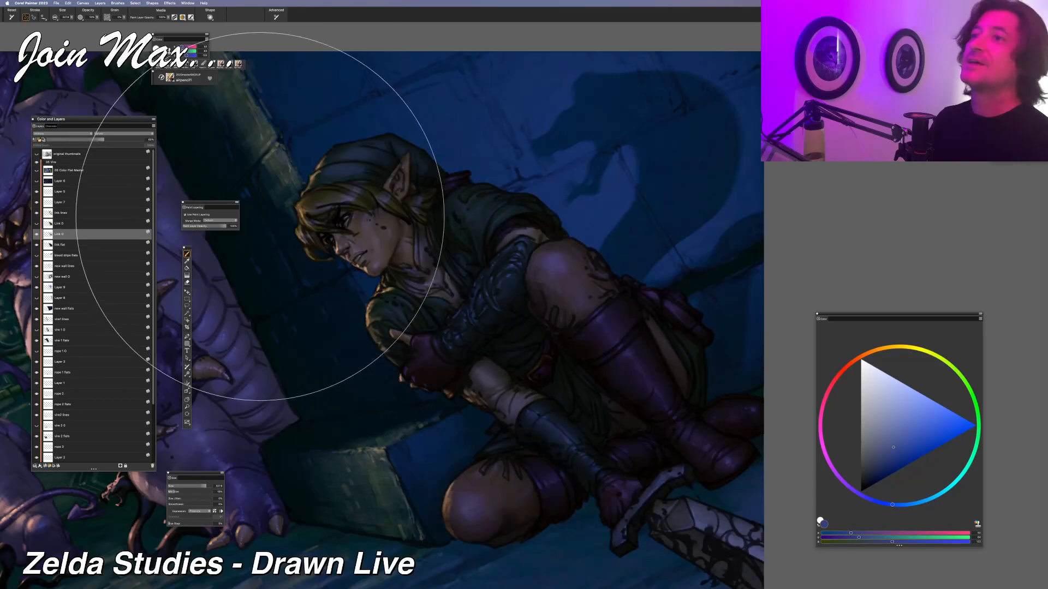
{"action": "mouse_move", "coordinate": [83, 140]}
{"action": "left_mouse_down"}
{"action": "mouse_move", "coordinate": [104, 140]}
{"action": "mouse_move", "coordinate": [90, 140]}
{"action": "left_mouse_up"}
{"action": "key", "text": "super+minus"}
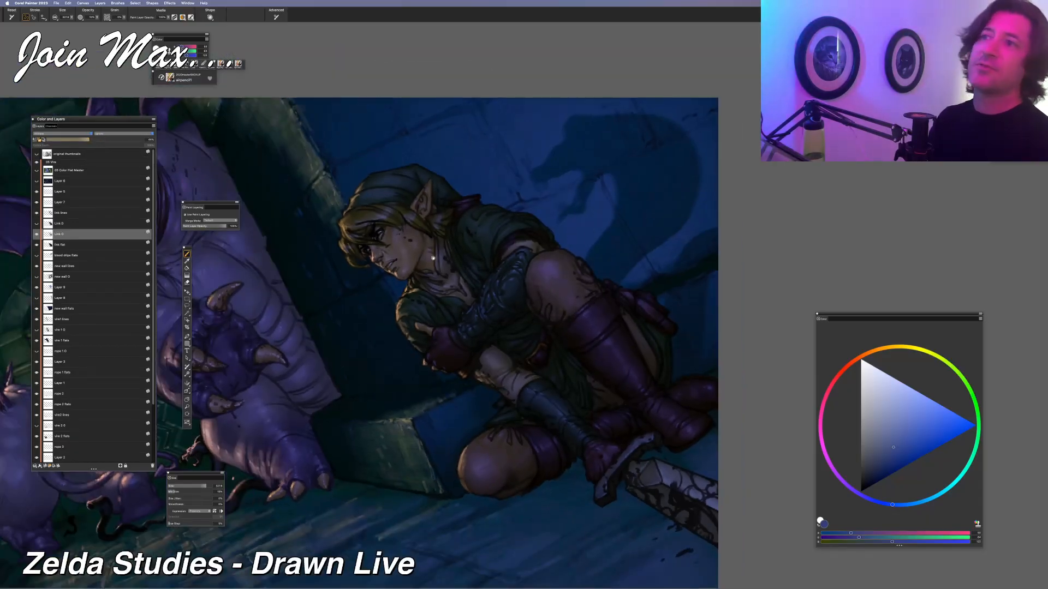
{"action": "left_click_drag", "start_coordinate": [433, 257], "coordinate": [599, 264]}
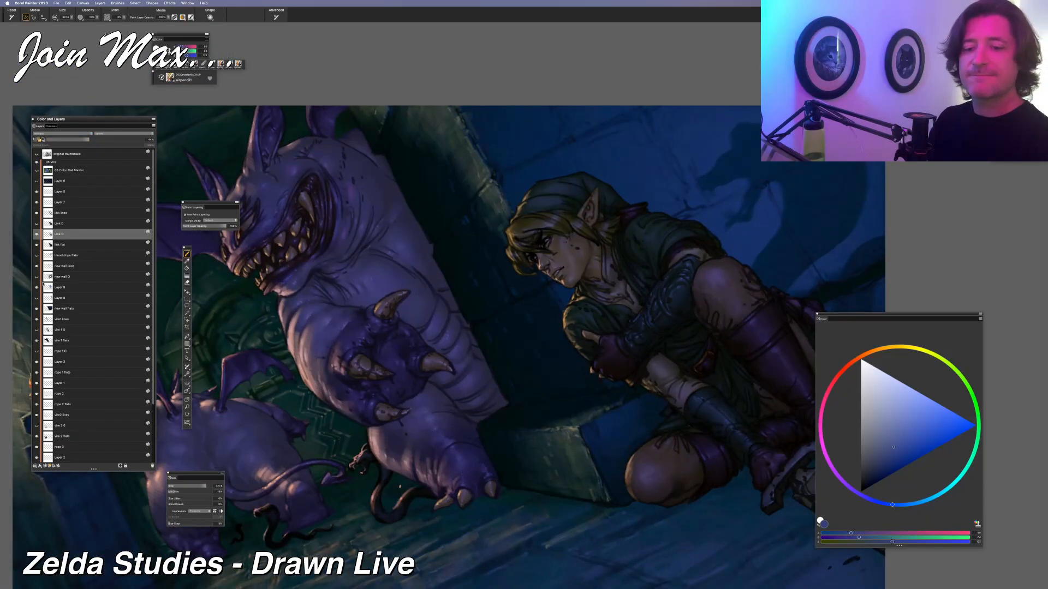
Make the shading layer of the large standing purple monster visible
{"action": "left_click", "coordinate": [37, 331]}
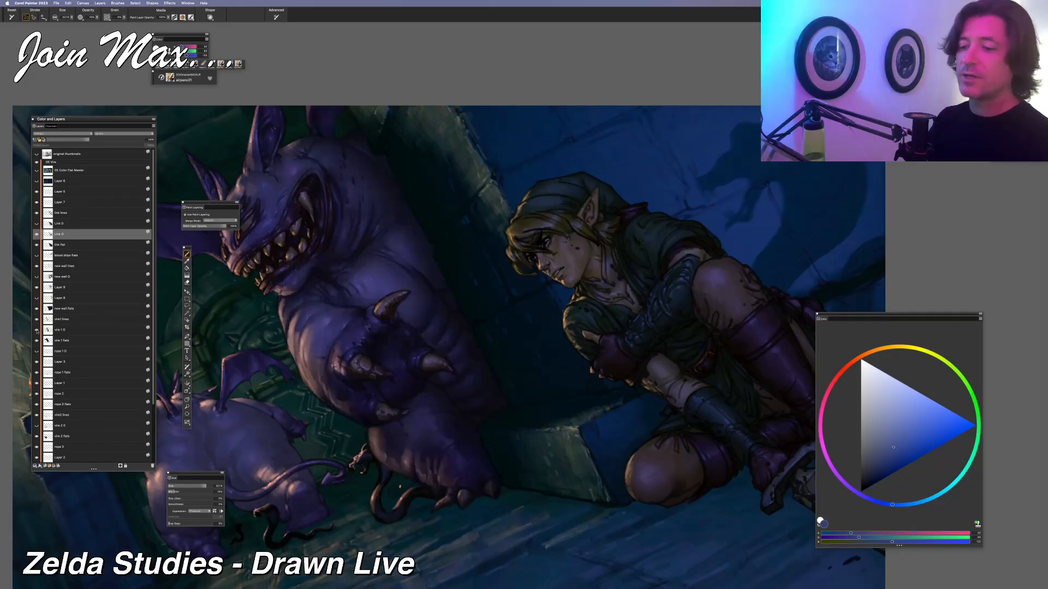
{"action": "left_click_drag", "start_coordinate": [406, 324], "coordinate": [485, 355]}
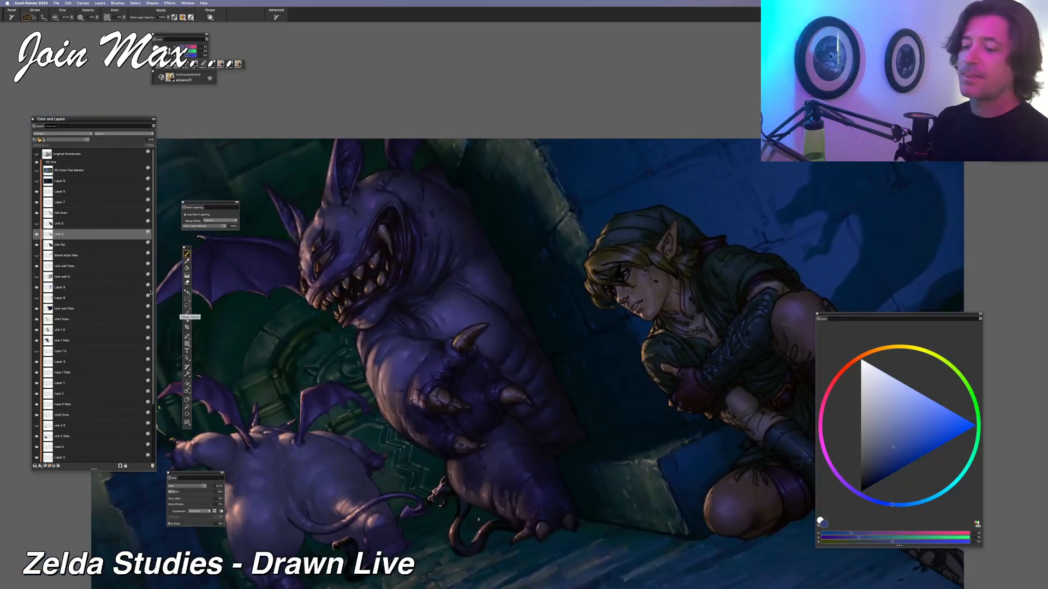
{"action": "key", "text": "super+plus"}
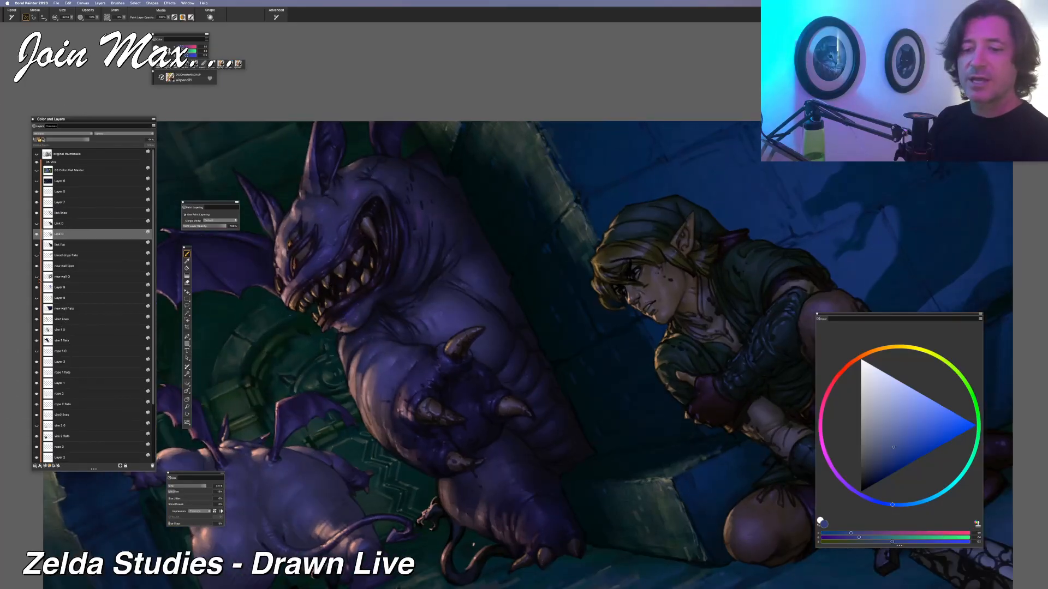
Temporarily hide the large monster's line art, examine its painted shading up close, and show the lines again
{"action": "left_click", "coordinate": [37, 320]}
{"action": "left_click_drag", "start_coordinate": [406, 363], "coordinate": [482, 348]}
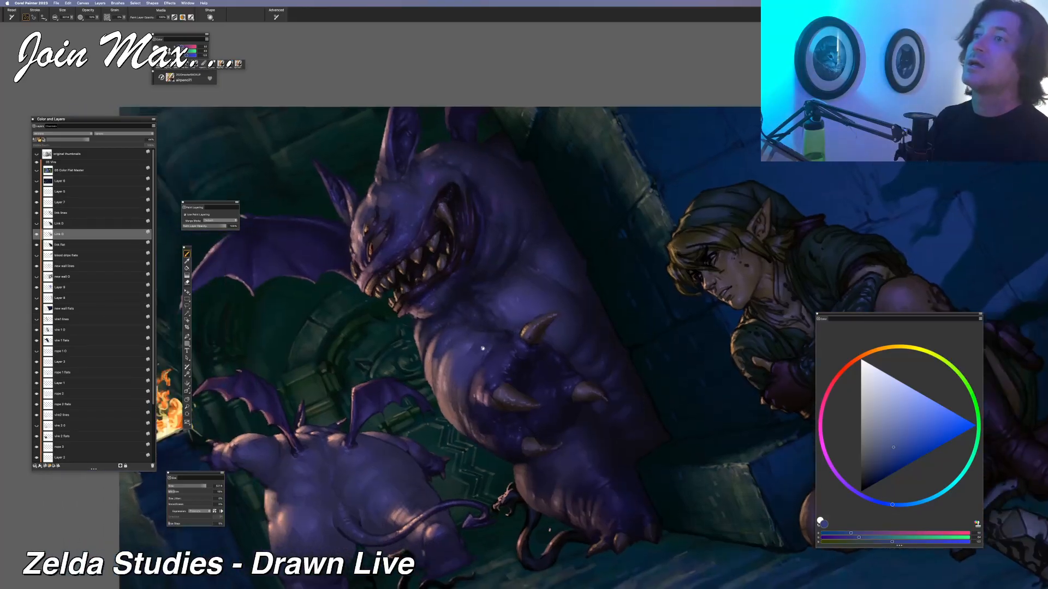
{"action": "key", "text": "super+plus"}
{"action": "left_click_drag", "start_coordinate": [448, 387], "coordinate": [537, 321]}
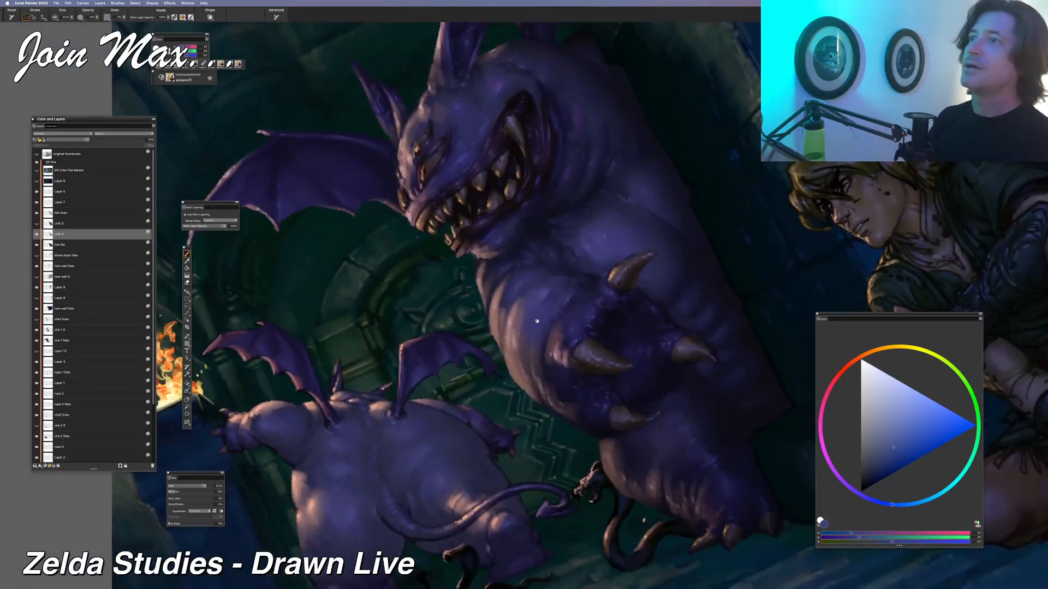
{"action": "scroll", "coordinate": [515, 308], "scroll_direction": "right", "scroll_amount": 3}
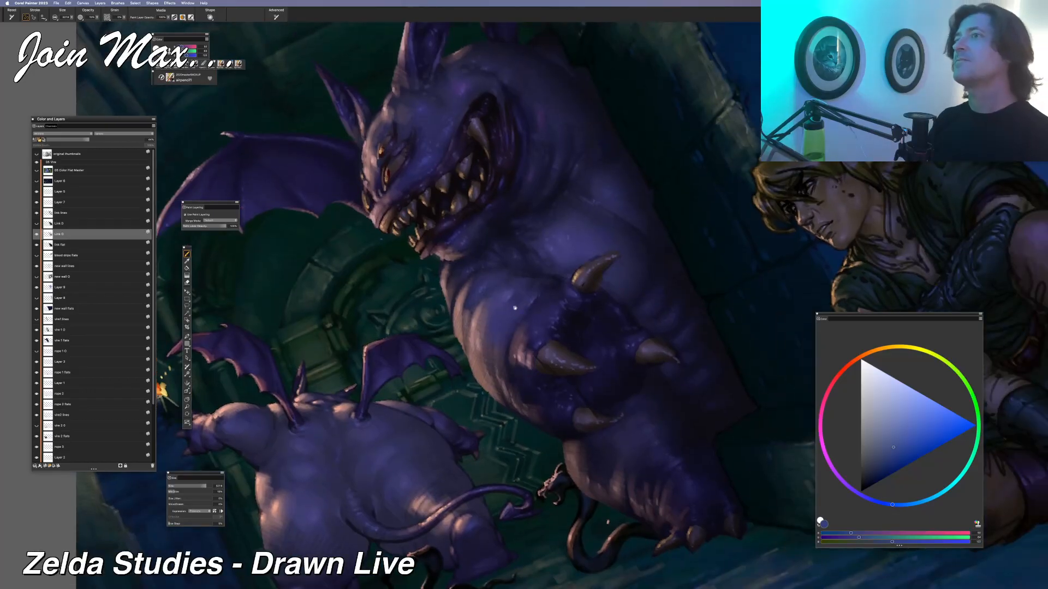
{"action": "key", "text": "super+plus"}
{"action": "key", "text": "super+minus"}
{"action": "key", "text": "super+minus"}
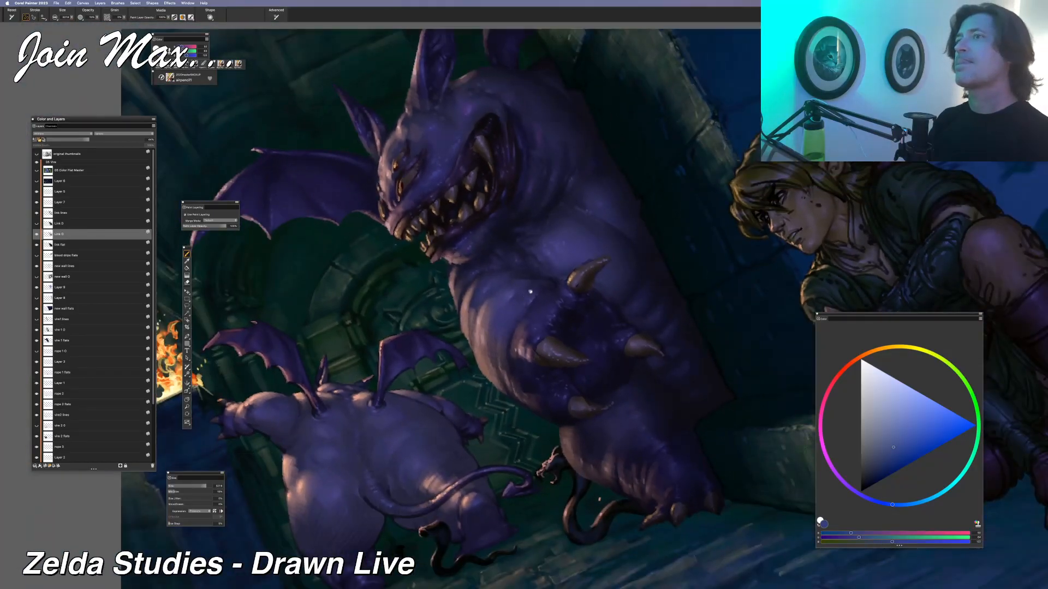
{"action": "left_click_drag", "start_coordinate": [530, 292], "coordinate": [461, 308]}
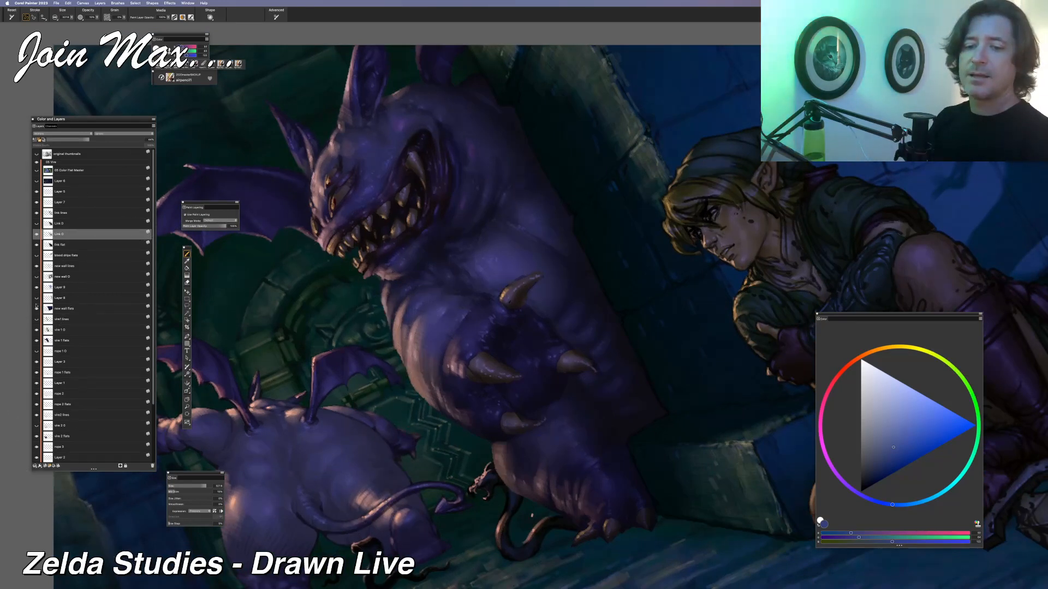
{"action": "left_click", "coordinate": [37, 320]}
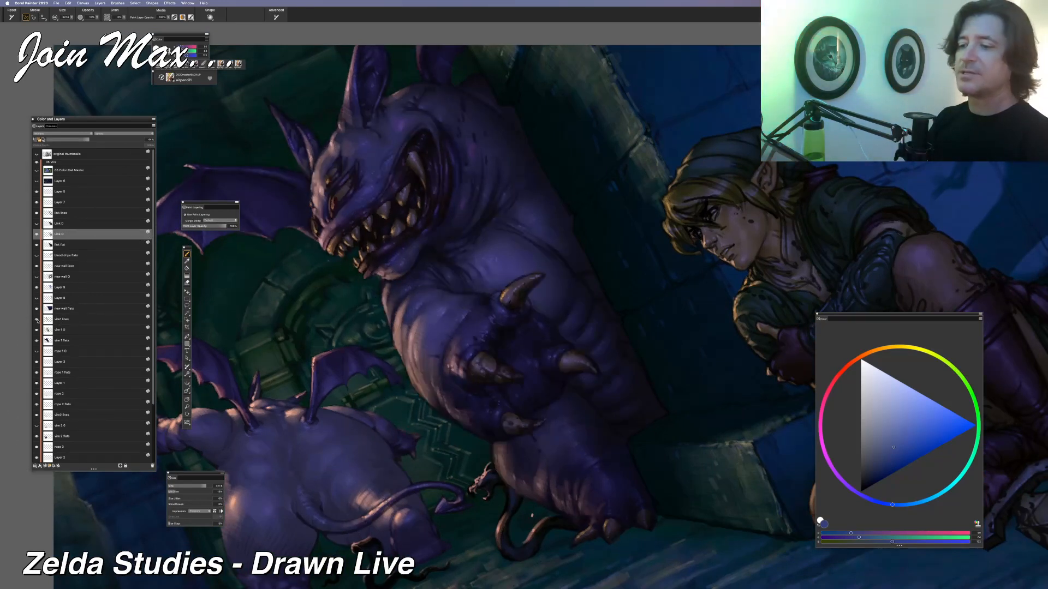
Select the large monster's shading layer and compare the monster with and without it, leaving the layer visible
{"action": "left_click_drag", "start_coordinate": [443, 266], "coordinate": [407, 289]}
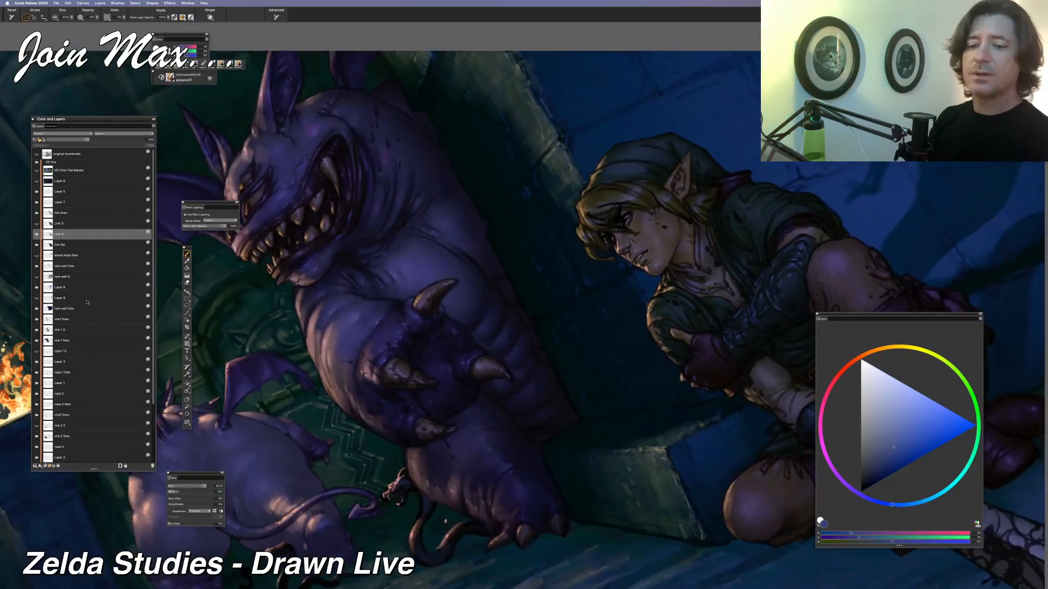
{"action": "left_click_drag", "start_coordinate": [189, 337], "coordinate": [314, 277]}
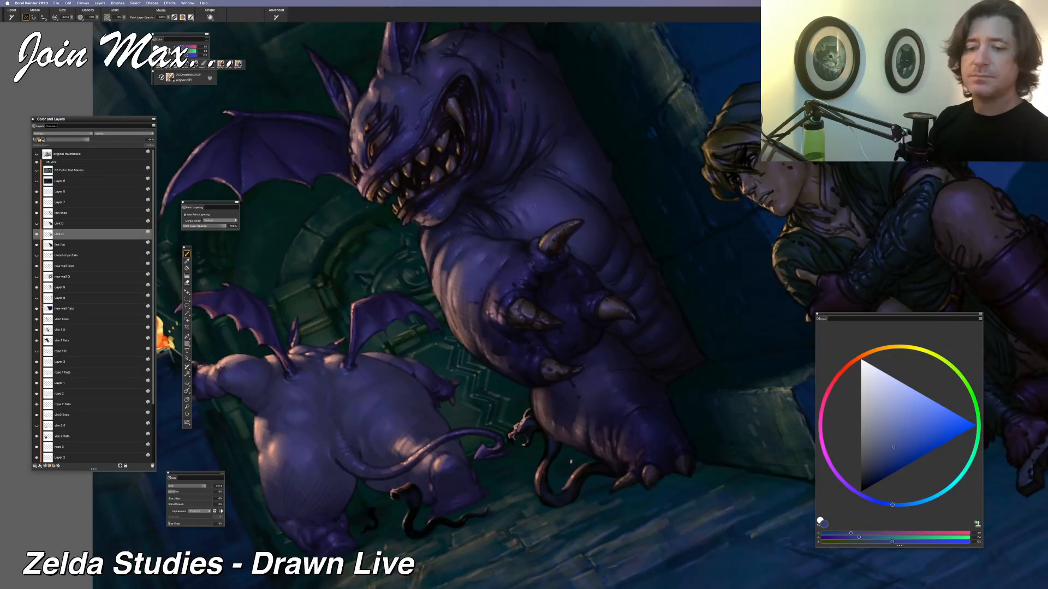
{"action": "left_click", "coordinate": [66, 333]}
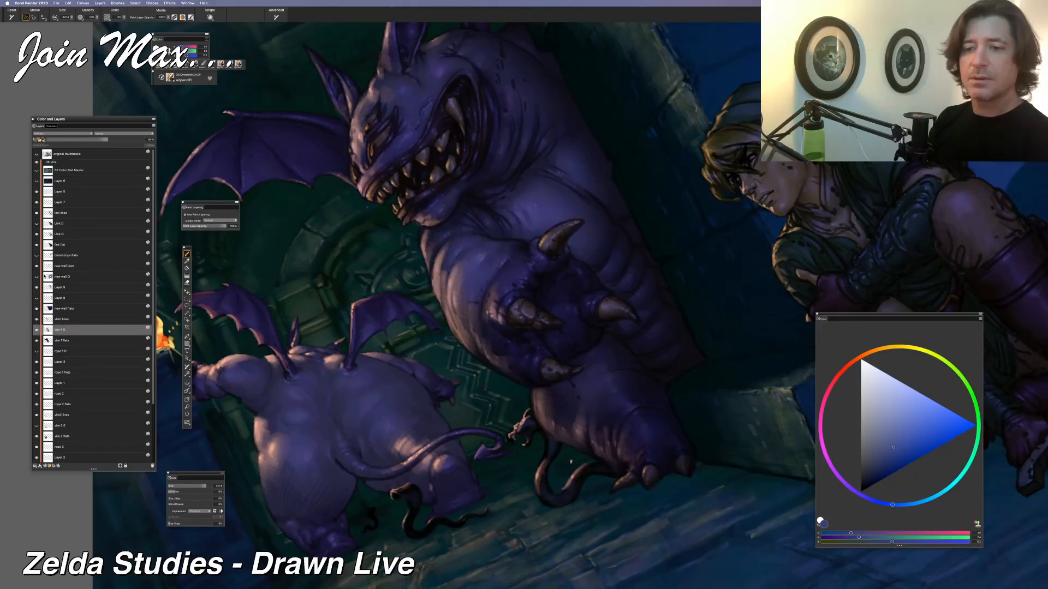
{"action": "left_click", "coordinate": [37, 331]}
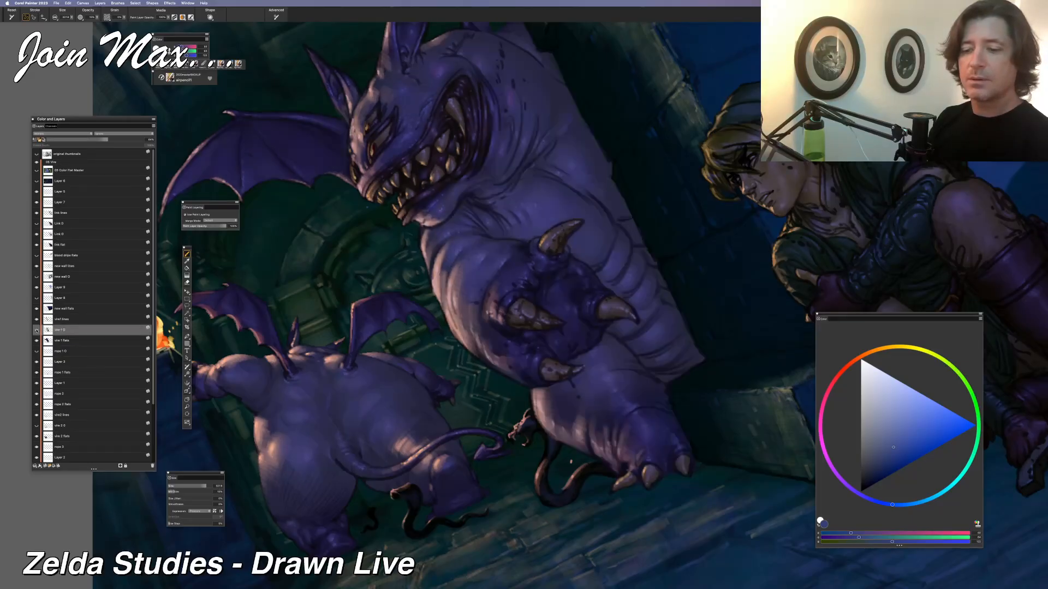
{"action": "left_click", "coordinate": [36, 330]}
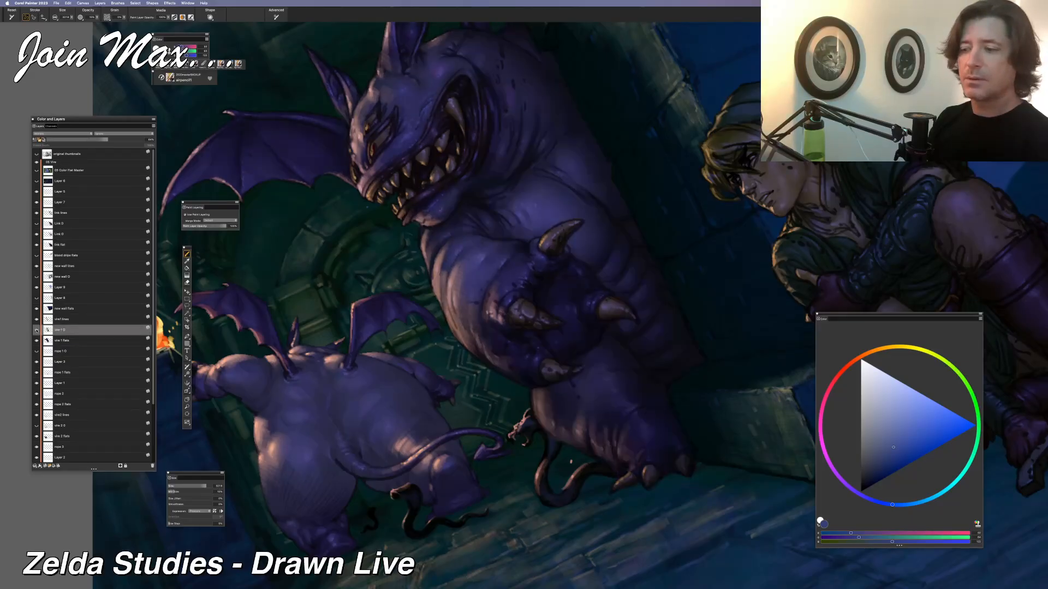
Make the shading layer of the smaller monster seen from behind visible and reduce its opacity
{"action": "left_click", "coordinate": [37, 426]}
{"action": "left_click_drag", "start_coordinate": [319, 440], "coordinate": [407, 318]}
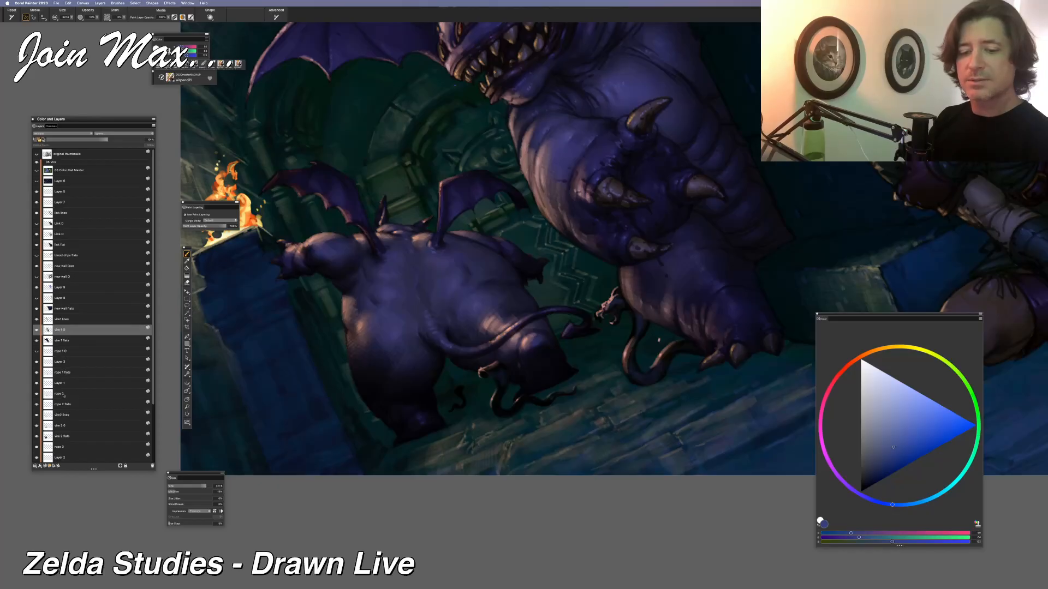
{"action": "left_click", "coordinate": [68, 425]}
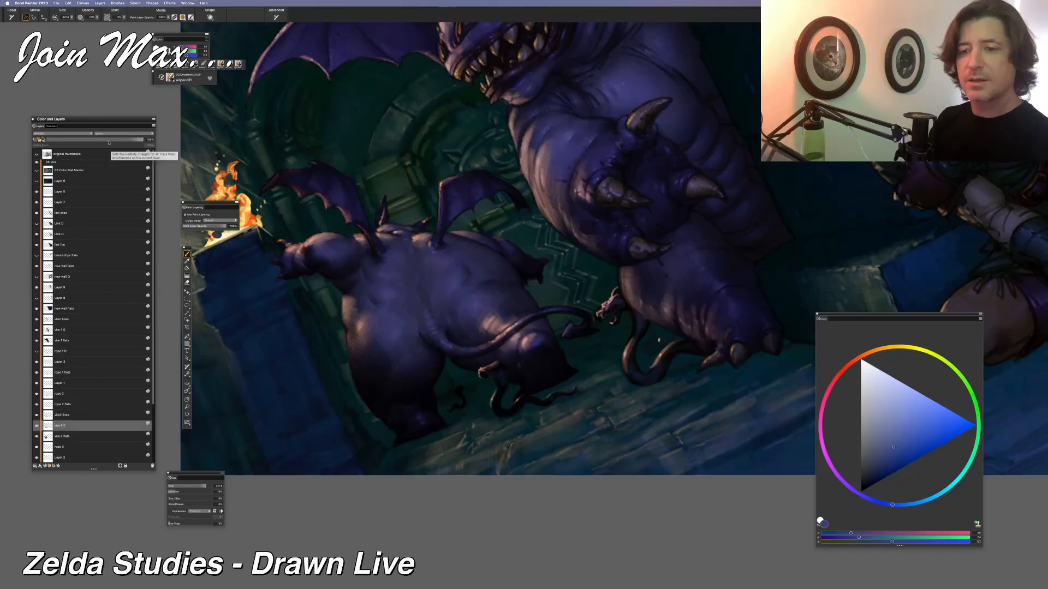
{"action": "left_click_drag", "start_coordinate": [107, 140], "coordinate": [98, 141]}
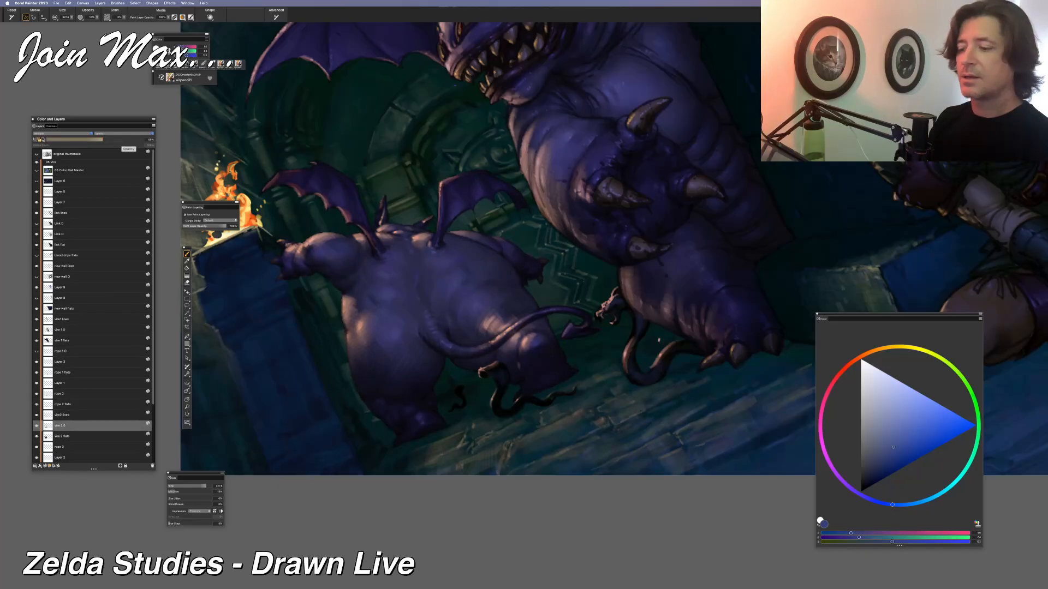
{"action": "key", "text": "super+minus"}
{"action": "key", "text": "super+minus"}
{"action": "key", "text": "super+minus"}
{"action": "key", "text": "super+minus"}
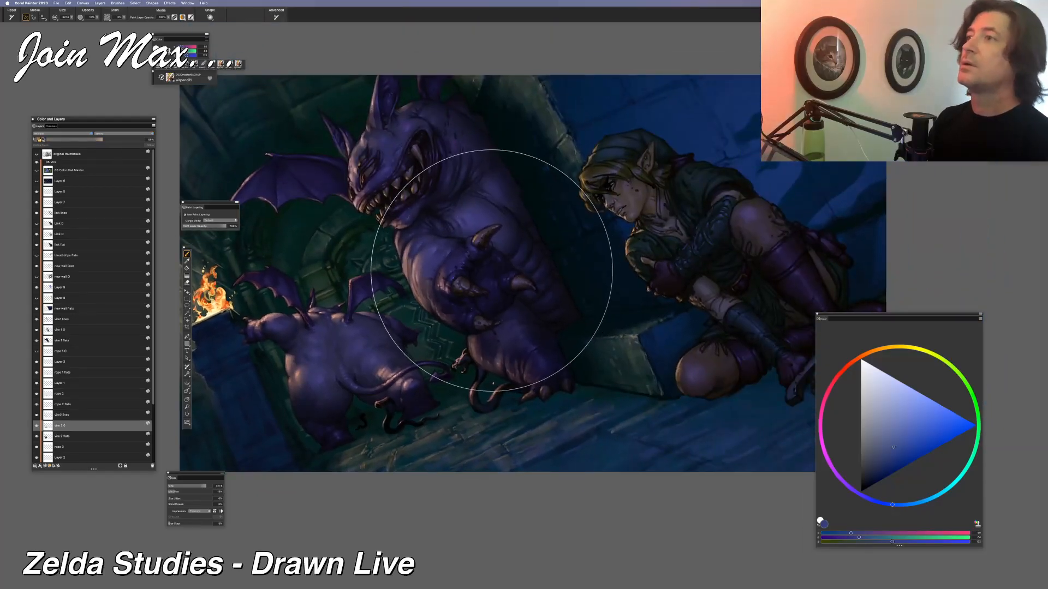
{"action": "left_click_drag", "start_coordinate": [614, 223], "coordinate": [439, 265]}
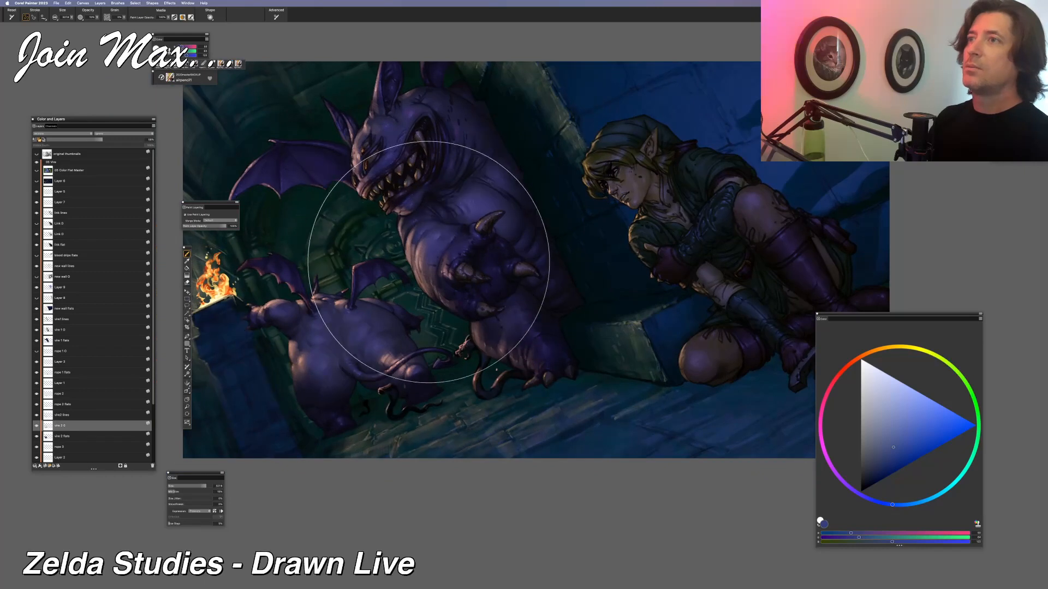
Make the background shading layer visible, compare the scene with and without it, and reduce its opacity
{"action": "scroll", "coordinate": [93, 327], "scroll_direction": "down", "scroll_amount": 3}
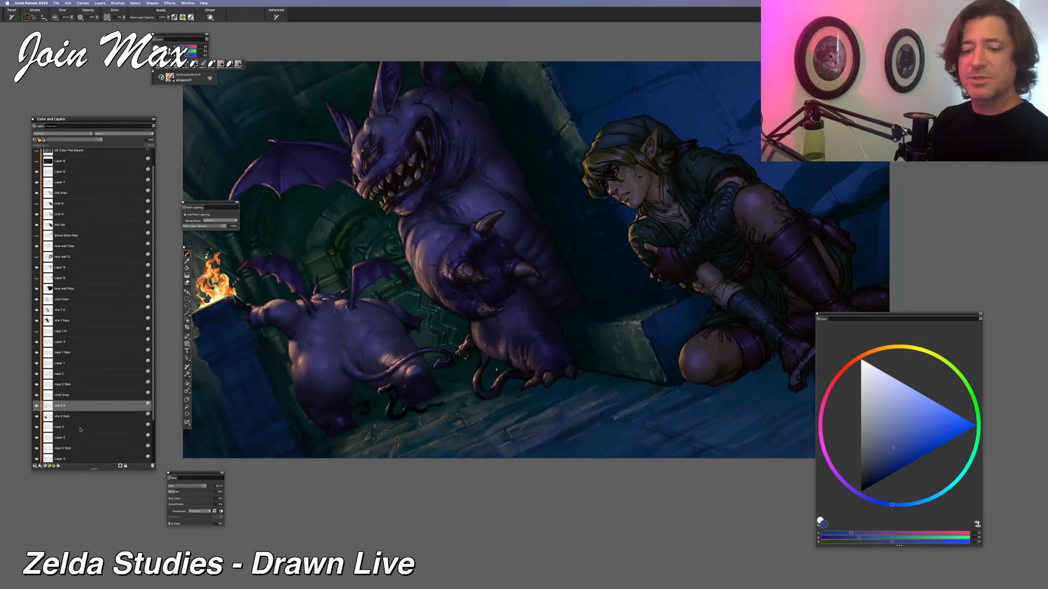
{"action": "left_click", "coordinate": [36, 456]}
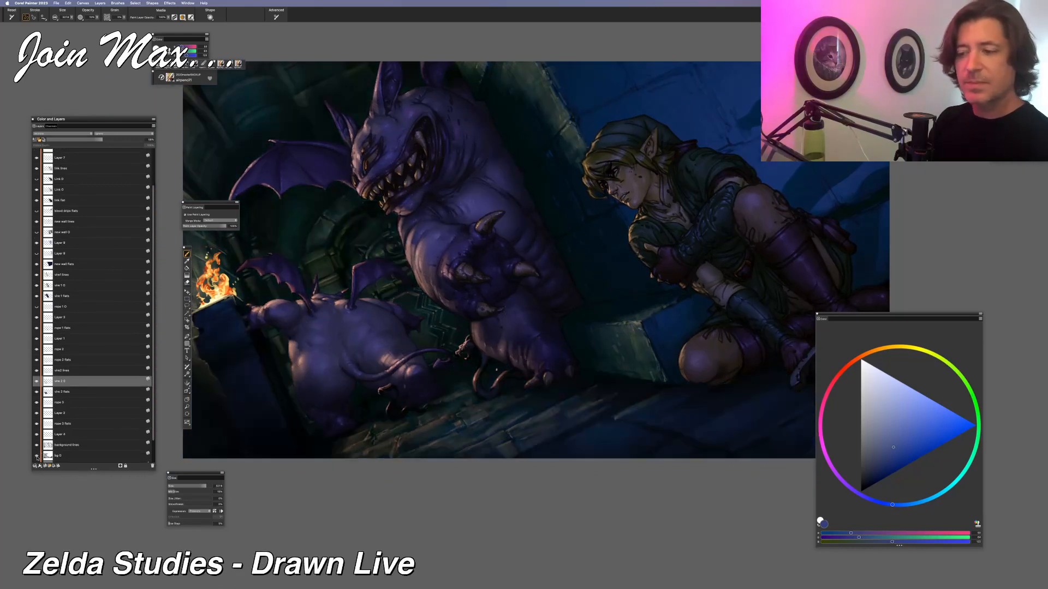
{"action": "left_click", "coordinate": [37, 456]}
{"action": "left_click", "coordinate": [36, 457]}
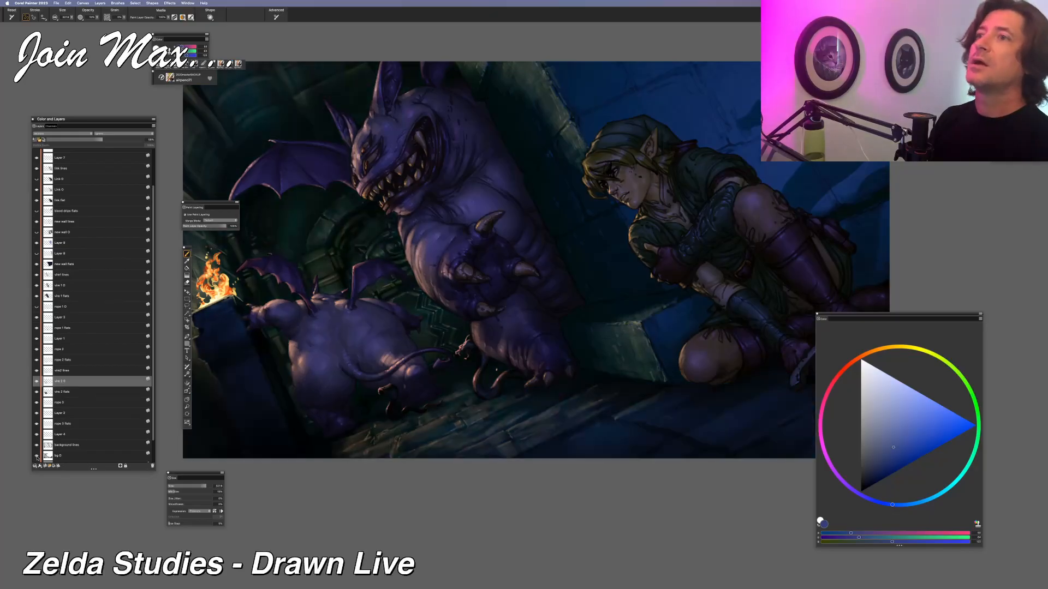
{"action": "left_click", "coordinate": [57, 457]}
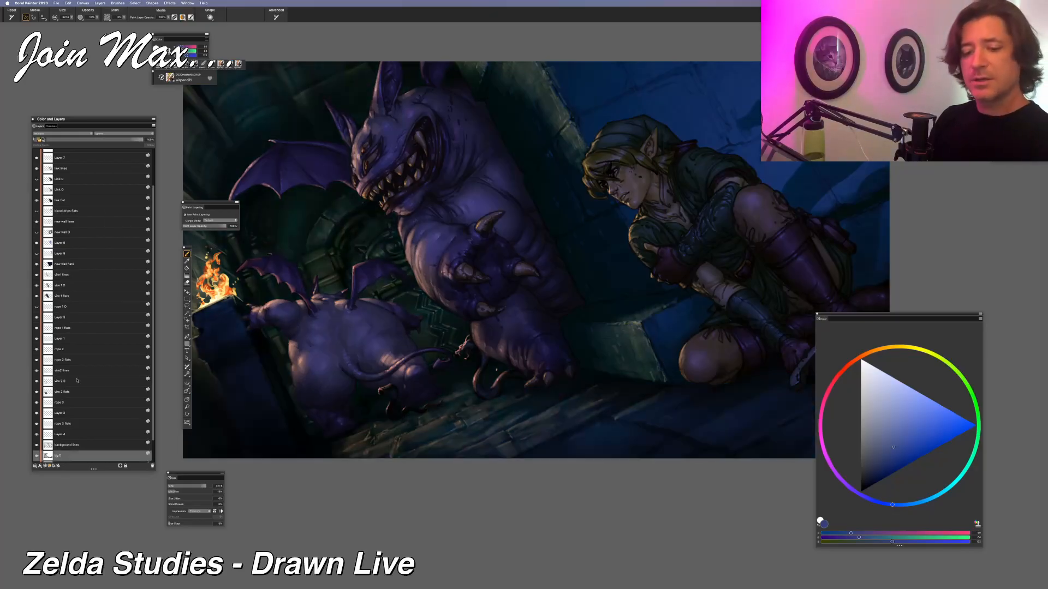
{"action": "left_click", "coordinate": [94, 140]}
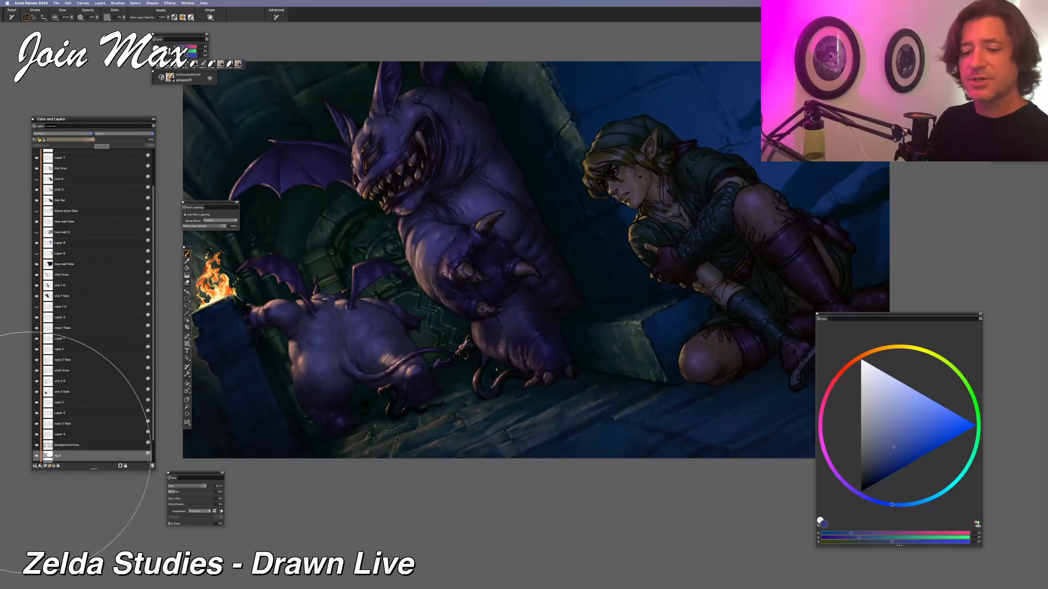
{"action": "scroll", "coordinate": [302, 241], "scroll_direction": "down", "scroll_amount": 3}
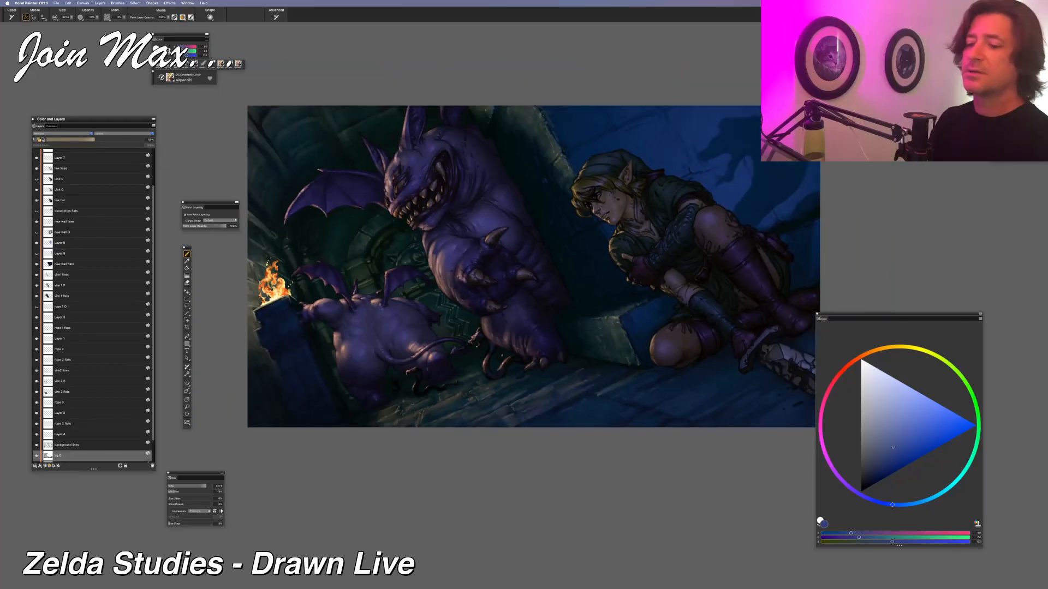
{"action": "left_click_drag", "start_coordinate": [340, 267], "coordinate": [327, 289]}
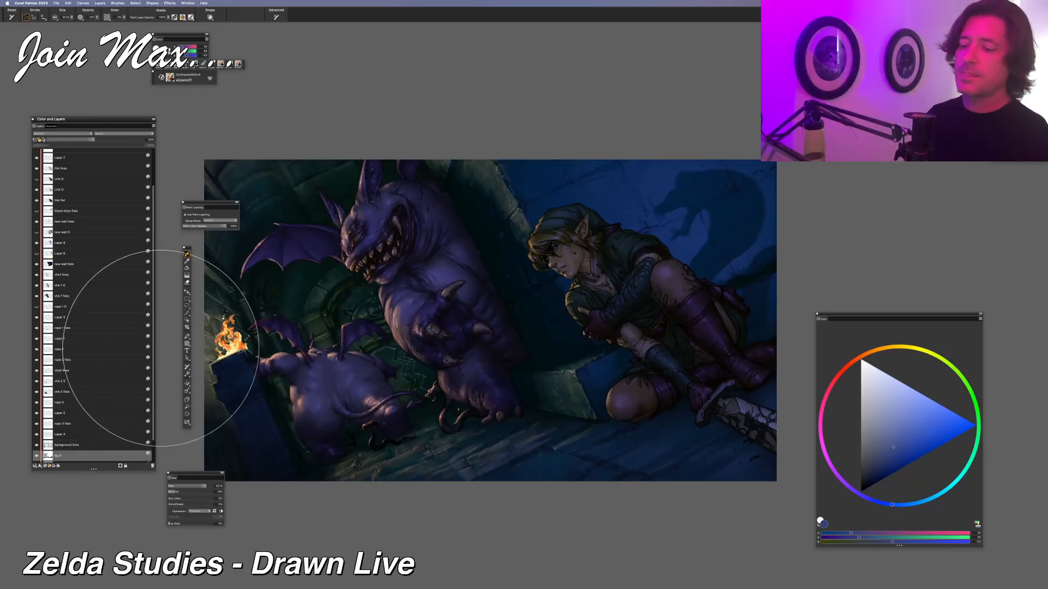
Add a merged copy of the whole painting as a new layer at the very top of the layer stack
{"action": "scroll", "coordinate": [108, 277], "scroll_direction": "up", "scroll_amount": 2}
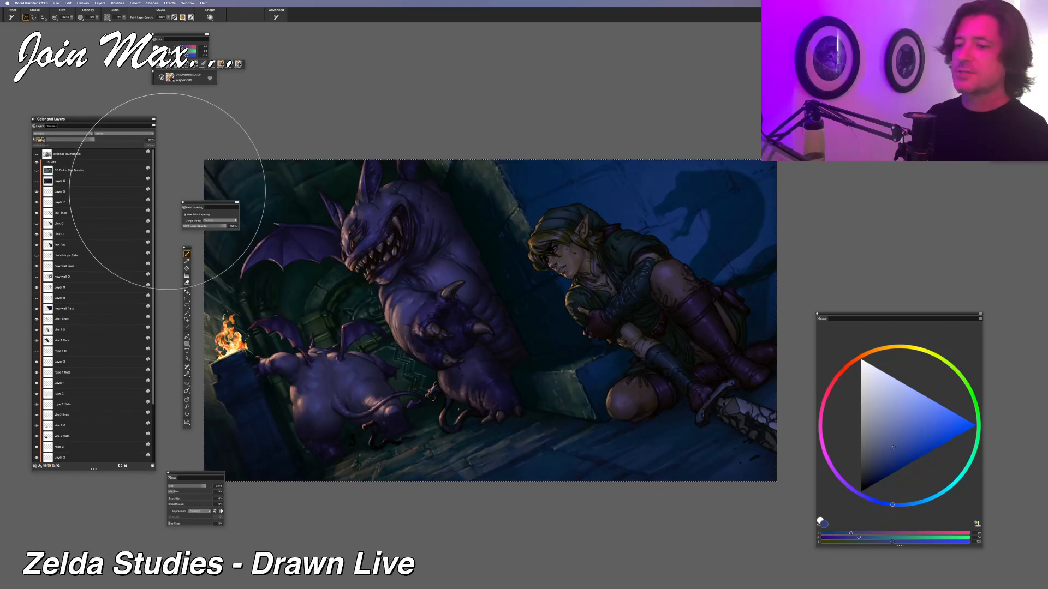
{"action": "key", "text": "f"}
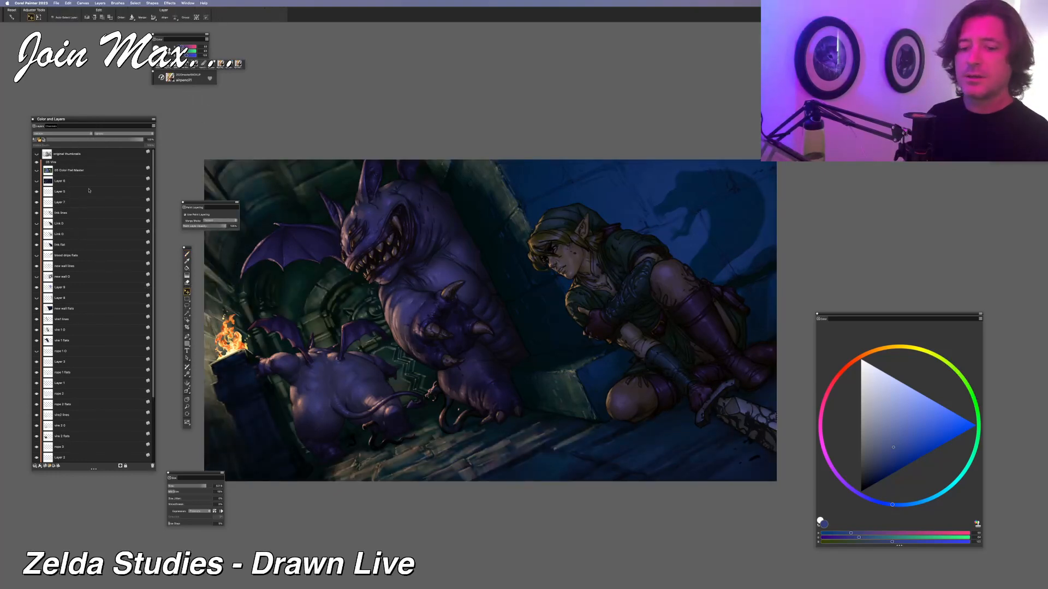
{"action": "scroll", "coordinate": [89, 190], "scroll_direction": "down", "scroll_amount": 3}
{"action": "left_click_drag", "start_coordinate": [66, 419], "coordinate": [61, 152]}
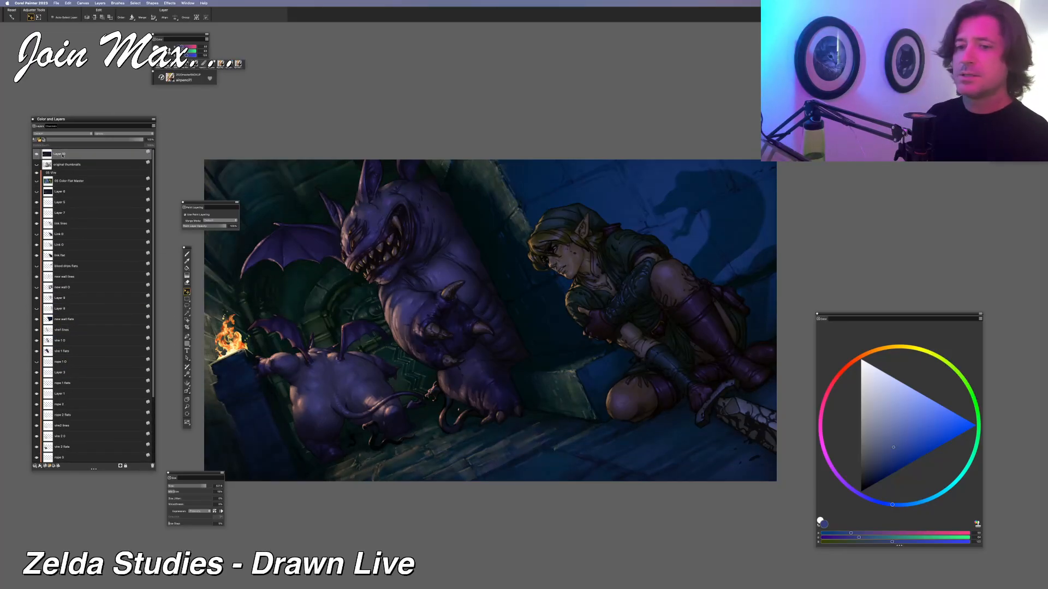
Brighten the merged painting layer with Brightness/Contrast and raise its contrast to 54
{"action": "left_click", "coordinate": [83, 2]}
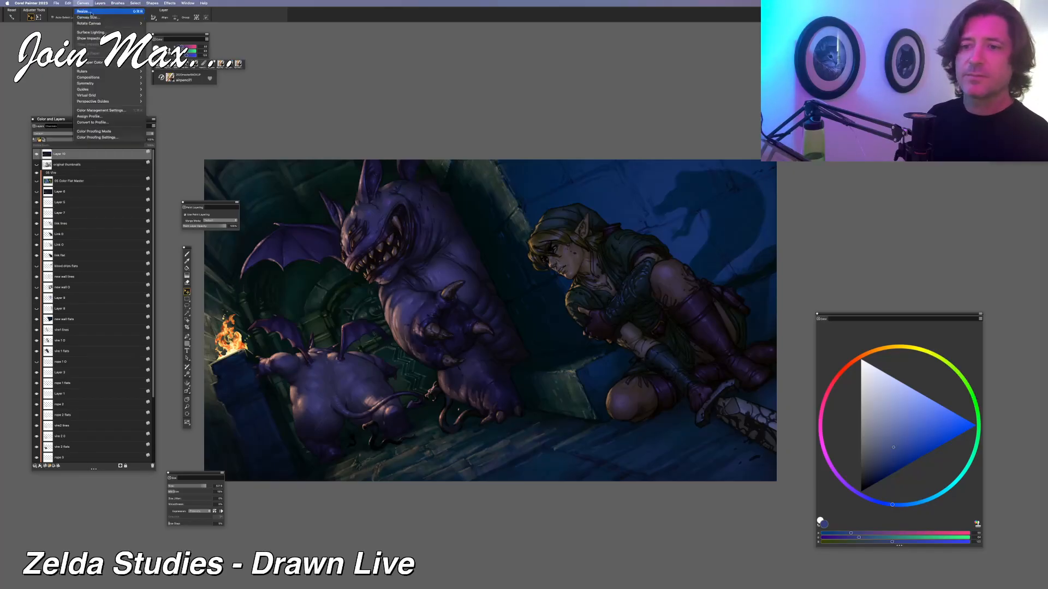
{"action": "mouse_move", "coordinate": [170, 2]}
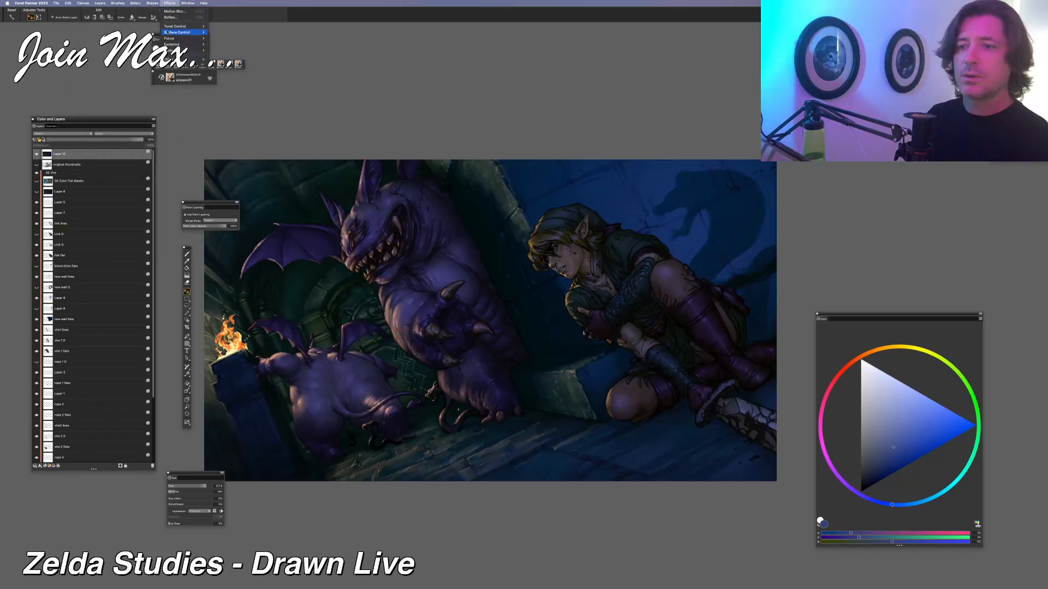
{"action": "mouse_move", "coordinate": [169, 33]}
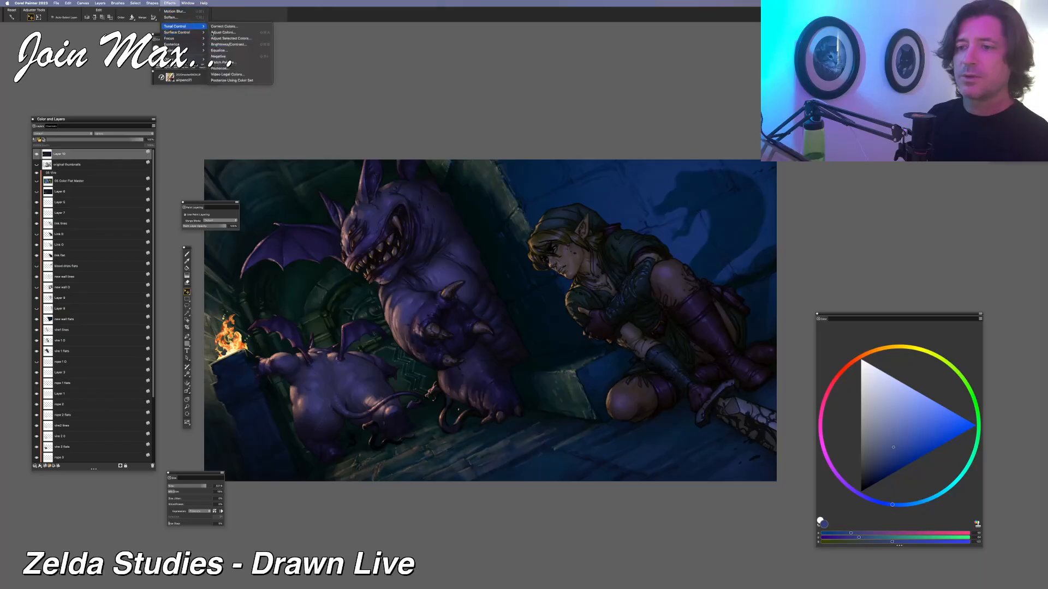
{"action": "left_click", "coordinate": [228, 44]}
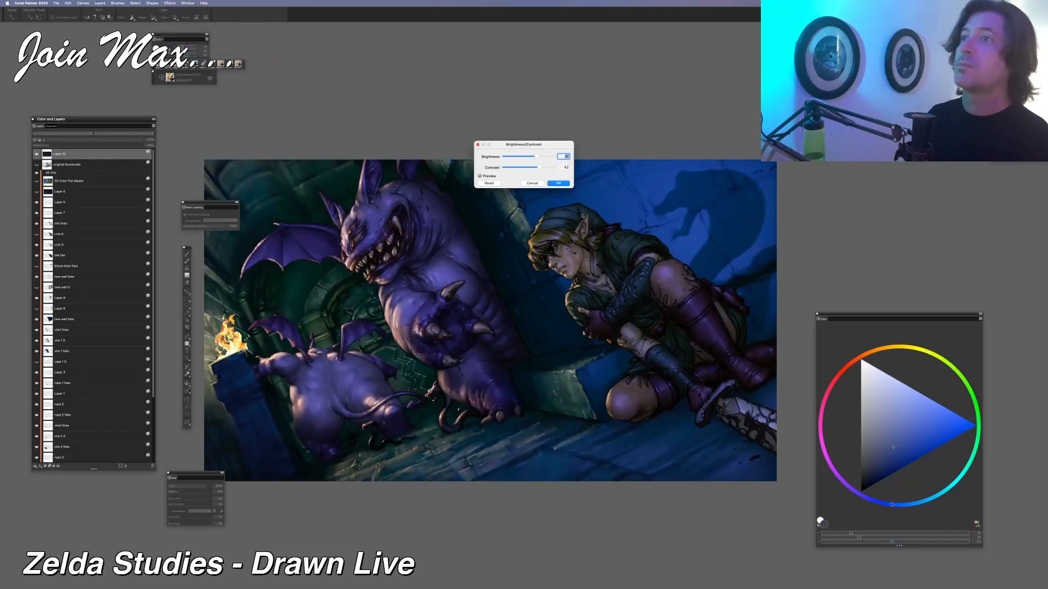
{"action": "left_click_drag", "start_coordinate": [539, 158], "coordinate": [541, 159]}
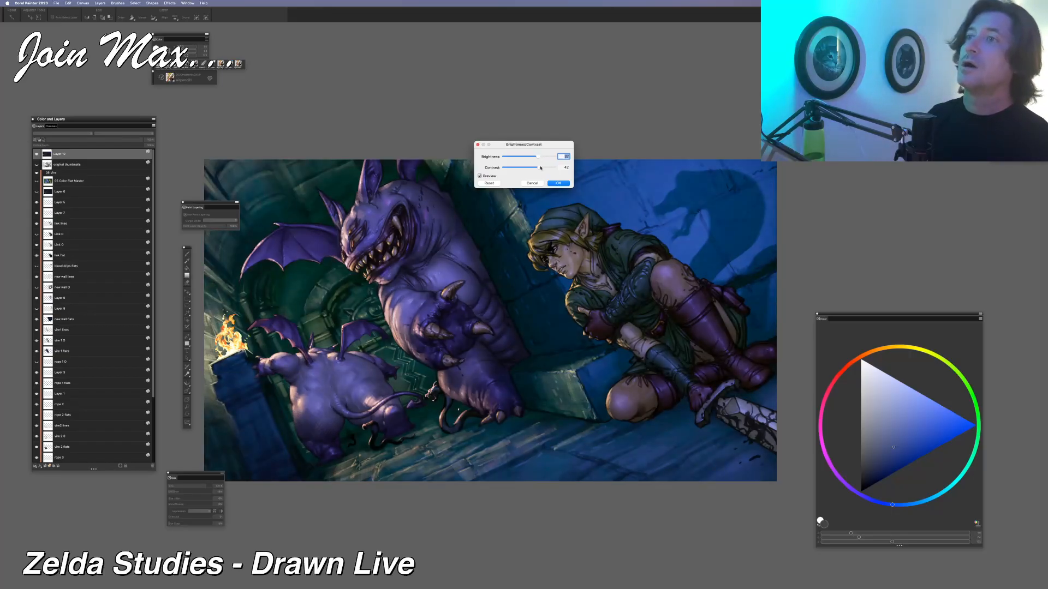
{"action": "left_click_drag", "start_coordinate": [542, 168], "coordinate": [542, 169]}
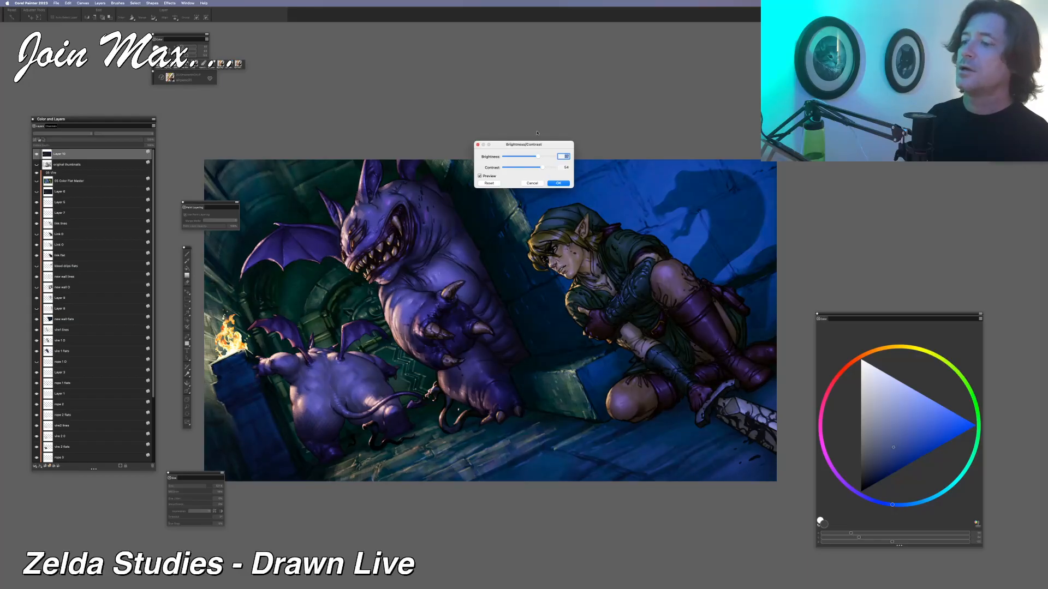
{"action": "left_click_drag", "start_coordinate": [537, 146], "coordinate": [542, 80]}
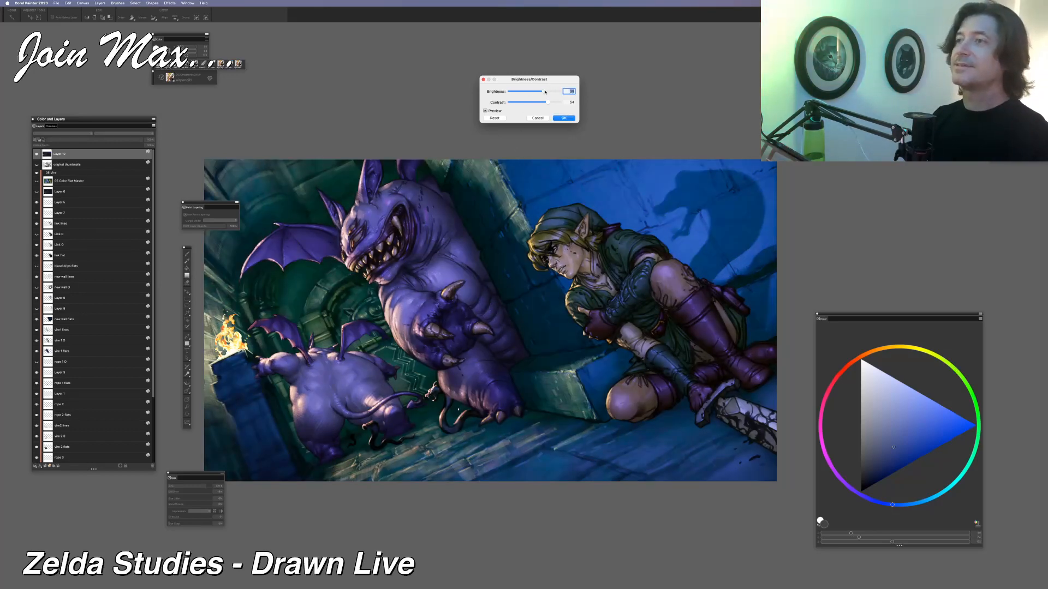
{"action": "left_click_drag", "start_coordinate": [545, 92], "coordinate": [543, 93]}
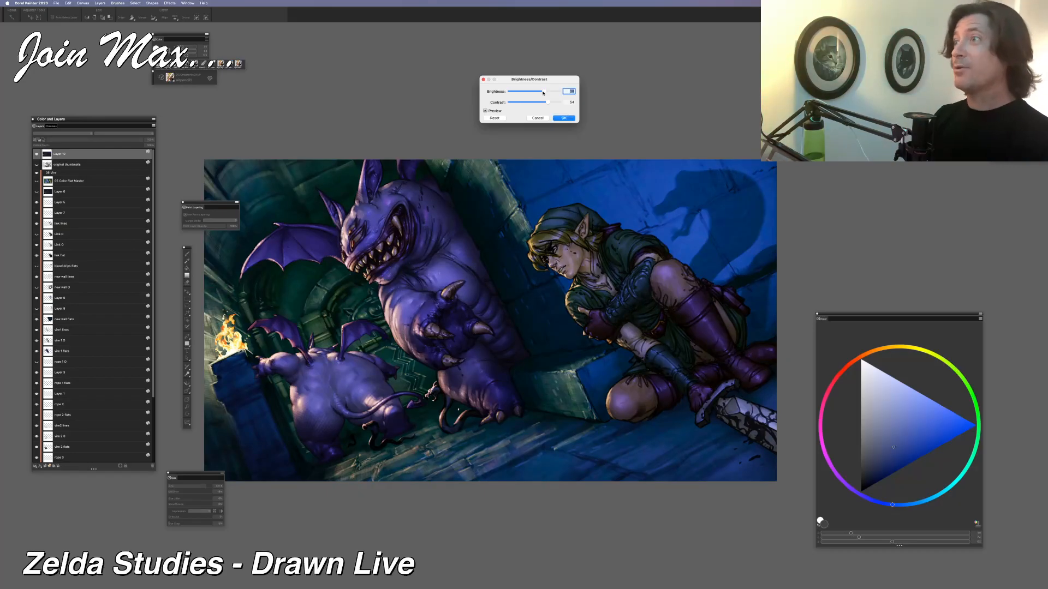
{"action": "left_click", "coordinate": [565, 117]}
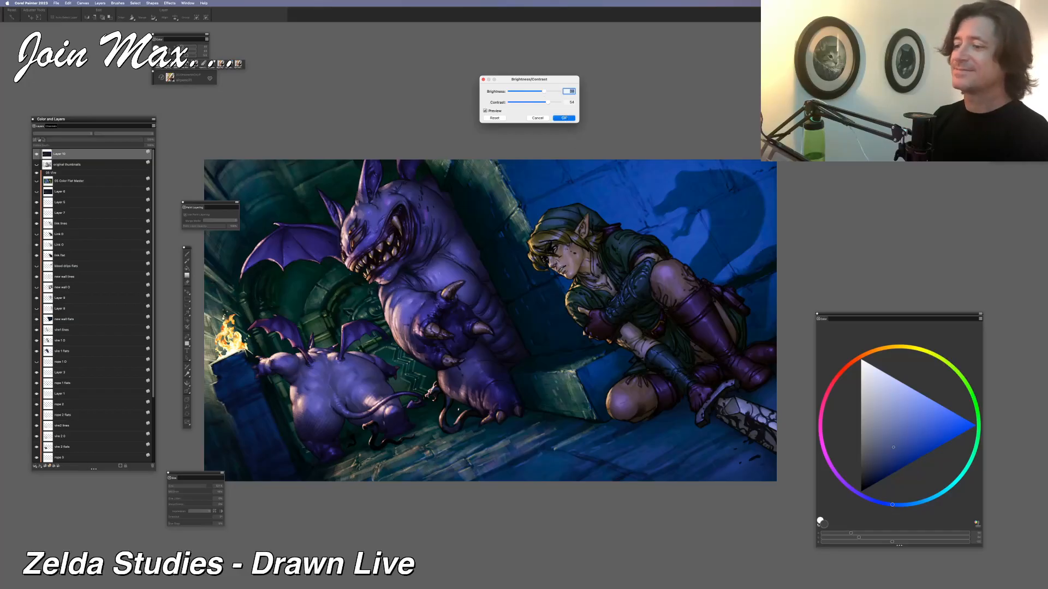
Examine the brightened smaller monster, the tails, the large monster's feet and the stone floor up close
{"action": "left_click_drag", "start_coordinate": [521, 328], "coordinate": [547, 201]}
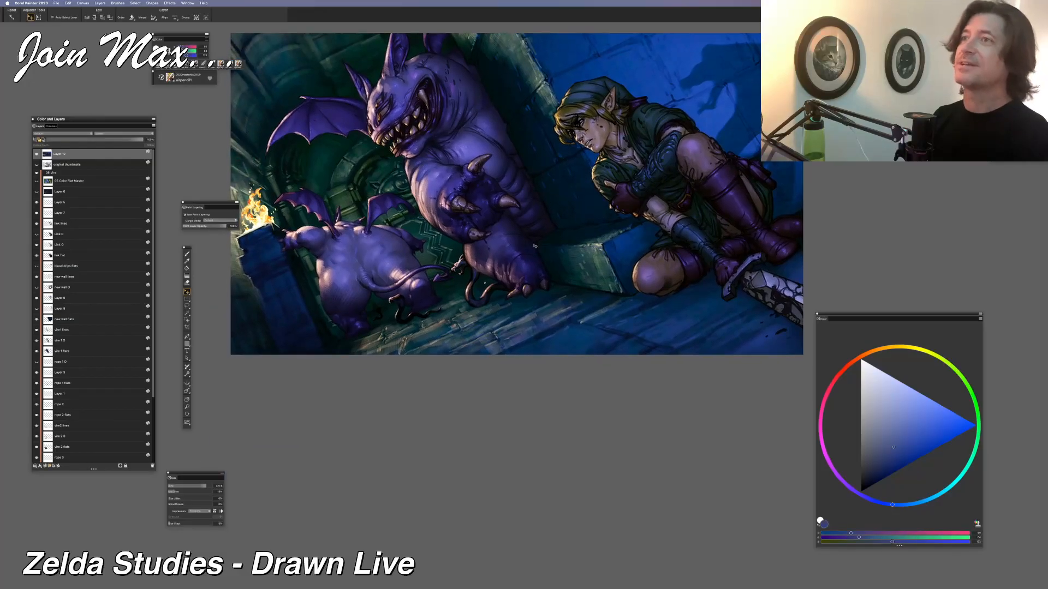
{"action": "key", "text": "super+equal"}
{"action": "key", "text": "super+equal"}
{"action": "key", "text": "super+equal"}
{"action": "key", "text": "super+equal"}
{"action": "left_click_drag", "start_coordinate": [475, 275], "coordinate": [646, 251]}
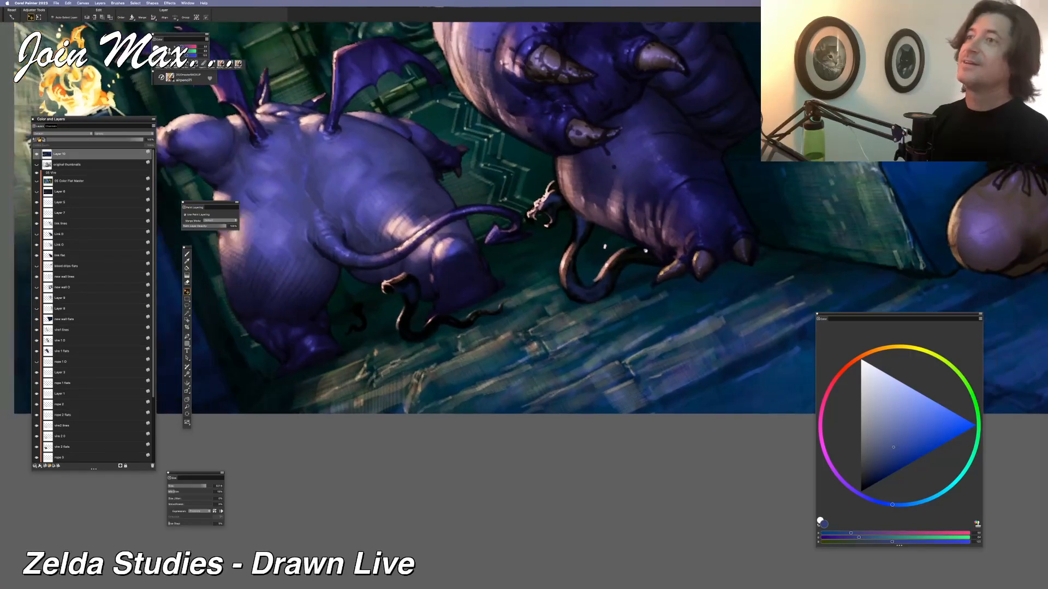
{"action": "key", "text": "super+minus"}
{"action": "left_click_drag", "start_coordinate": [487, 279], "coordinate": [531, 295]}
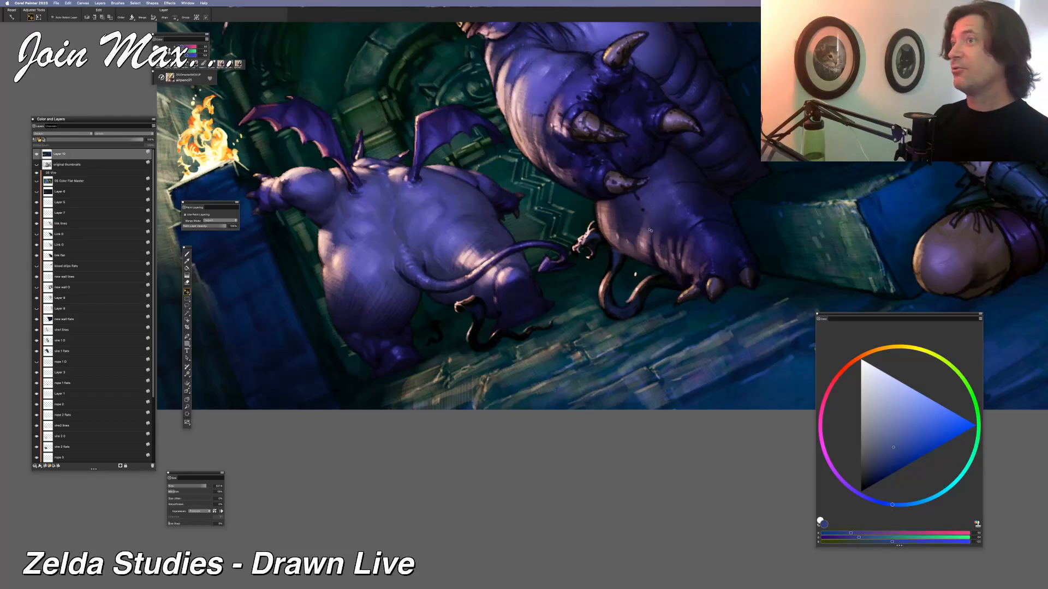
{"action": "left_click_drag", "start_coordinate": [608, 289], "coordinate": [541, 296]}
{"action": "key", "text": "super+minus"}
{"action": "left_click_drag", "start_coordinate": [437, 271], "coordinate": [450, 270]}
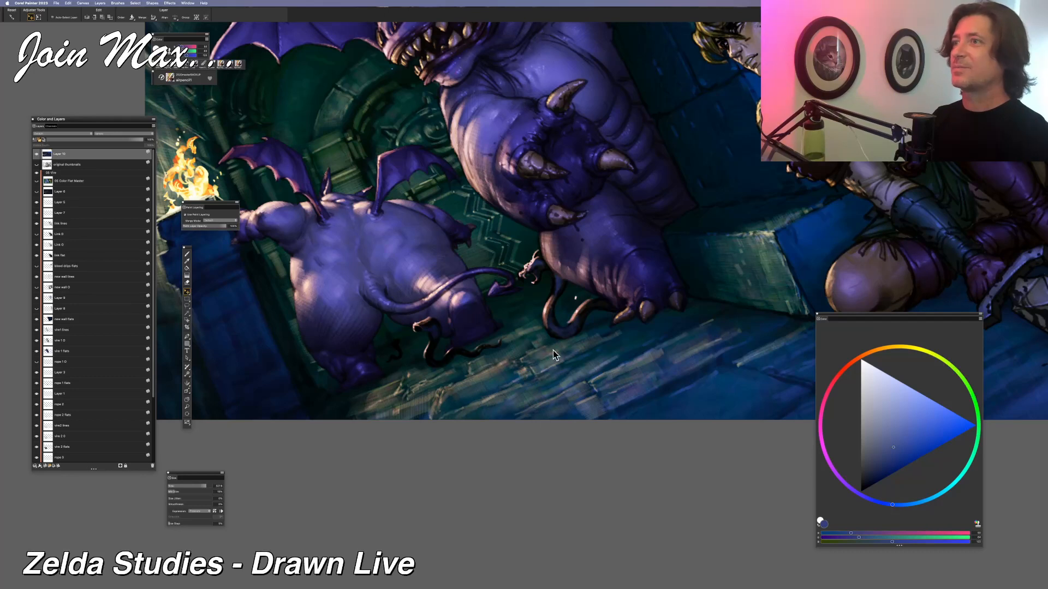
{"action": "left_click_drag", "start_coordinate": [536, 405], "coordinate": [509, 329]}
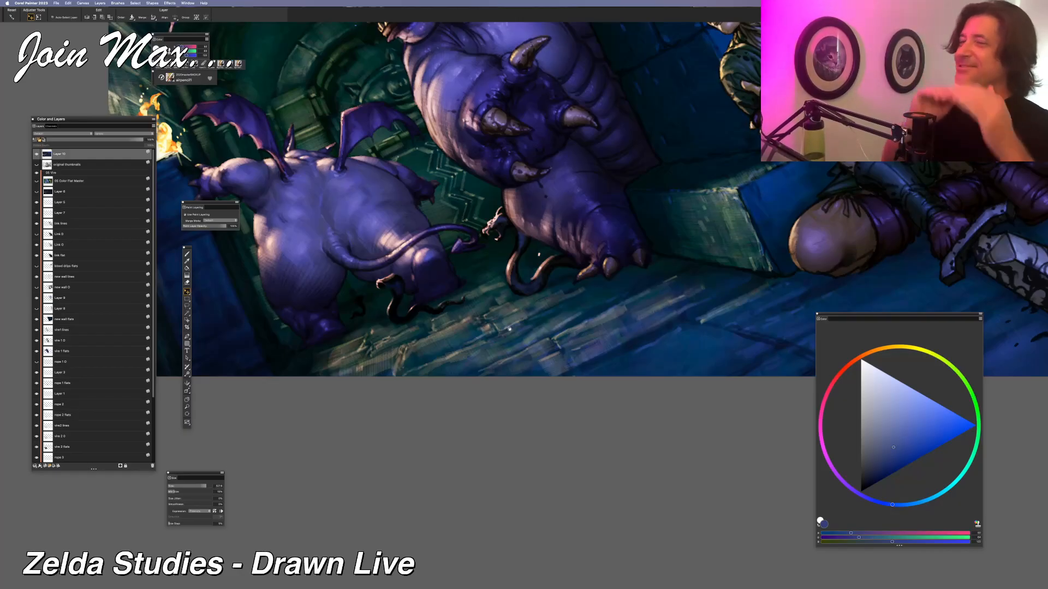
Review the brightened composition as a whole, from the torch and both monsters across to Link
{"action": "key", "text": "super+minus"}
{"action": "key", "text": "super+minus"}
{"action": "key", "text": "super+minus"}
{"action": "key", "text": "super+minus"}
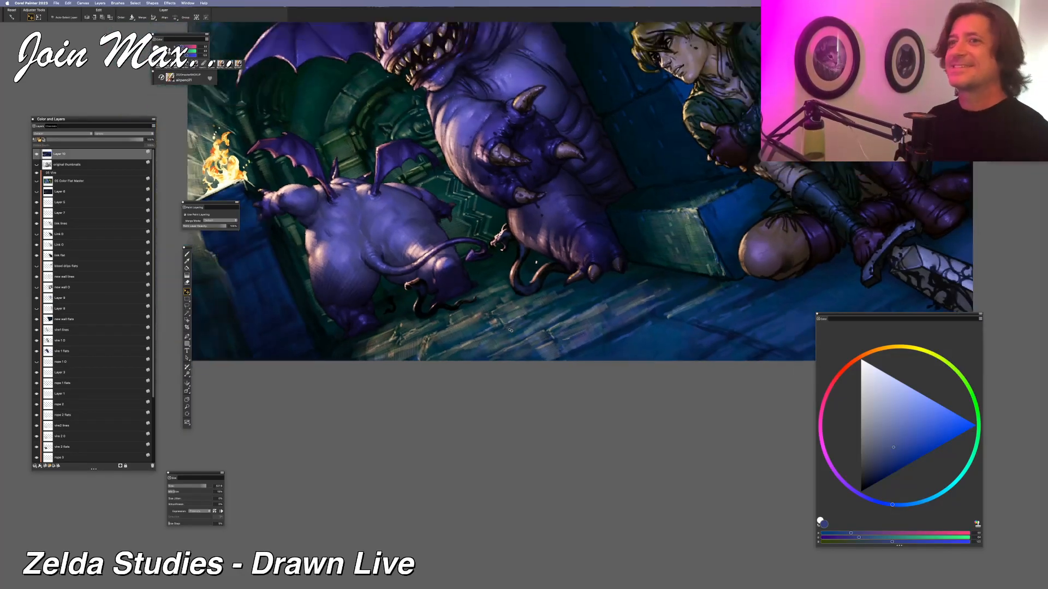
{"action": "left_click_drag", "start_coordinate": [510, 329], "coordinate": [471, 379]}
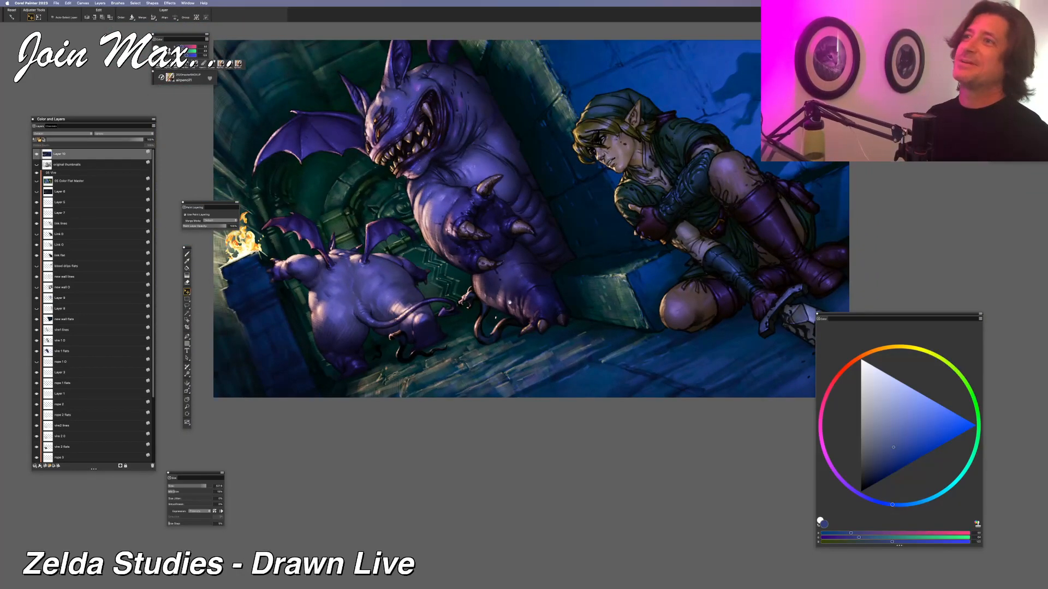
{"action": "mouse_move", "coordinate": [511, 300]}
{"action": "left_mouse_down"}
{"action": "mouse_move", "coordinate": [503, 357]}
{"action": "mouse_move", "coordinate": [515, 285]}
{"action": "left_mouse_up"}
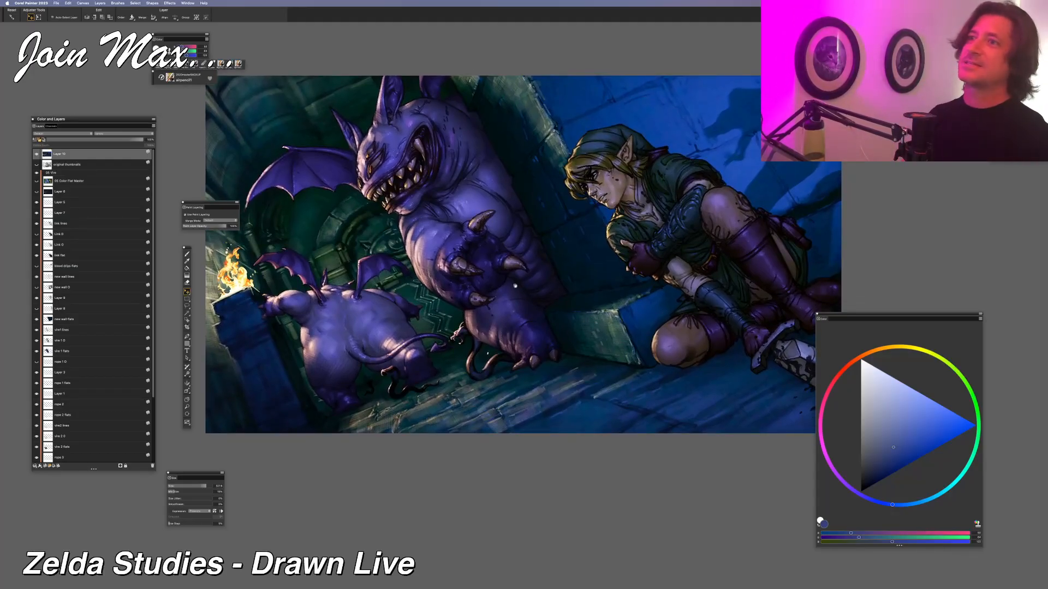
{"action": "scroll", "coordinate": [507, 297], "scroll_direction": "up", "scroll_amount": 2}
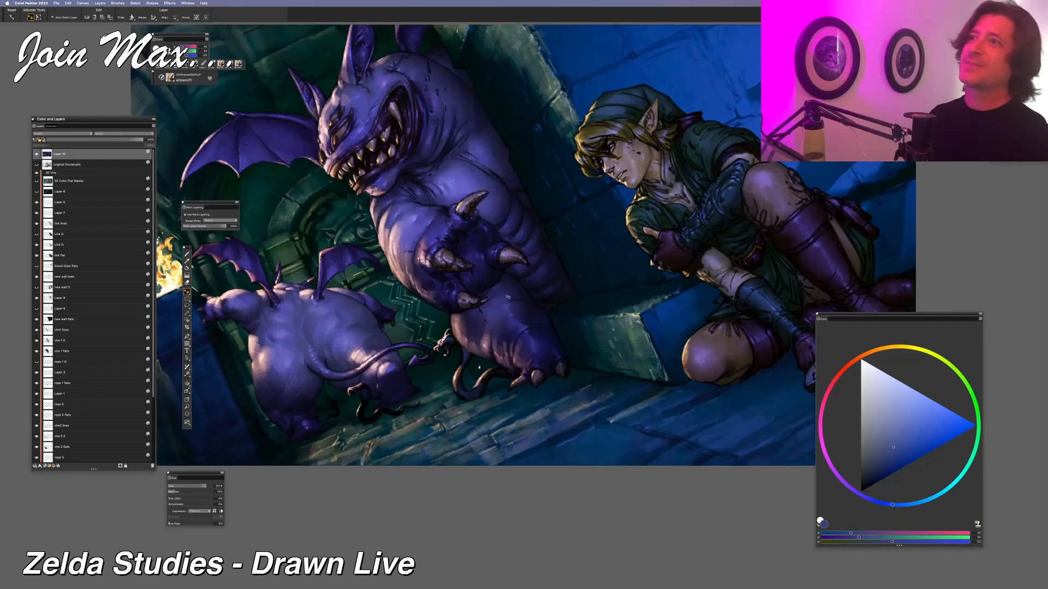
{"action": "scroll", "coordinate": [507, 297], "scroll_direction": "down", "scroll_amount": 1}
{"action": "left_click_drag", "start_coordinate": [518, 258], "coordinate": [494, 312]}
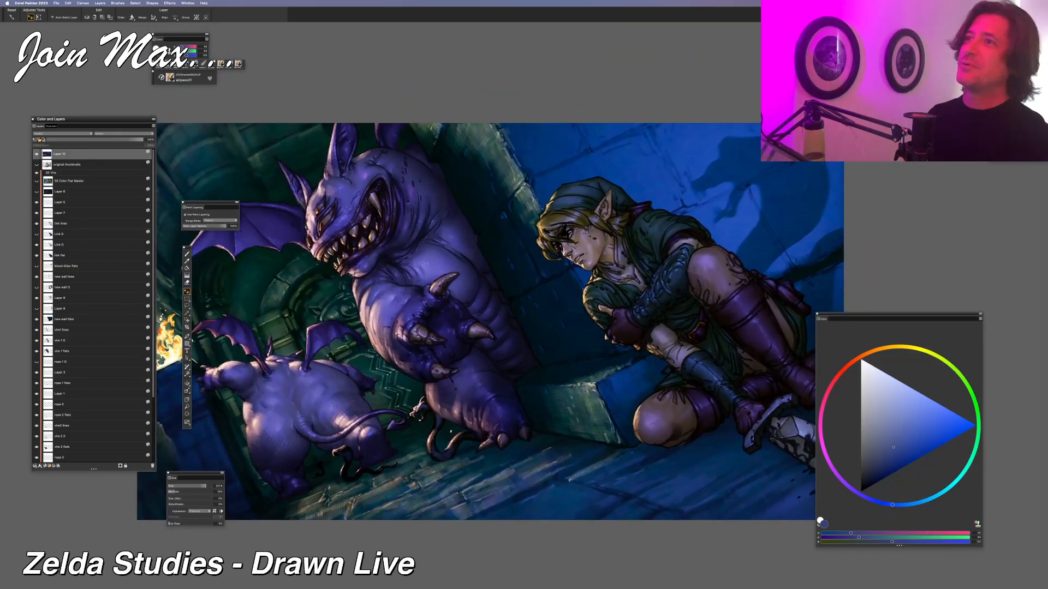
{"action": "left_click_drag", "start_coordinate": [638, 281], "coordinate": [651, 273]}
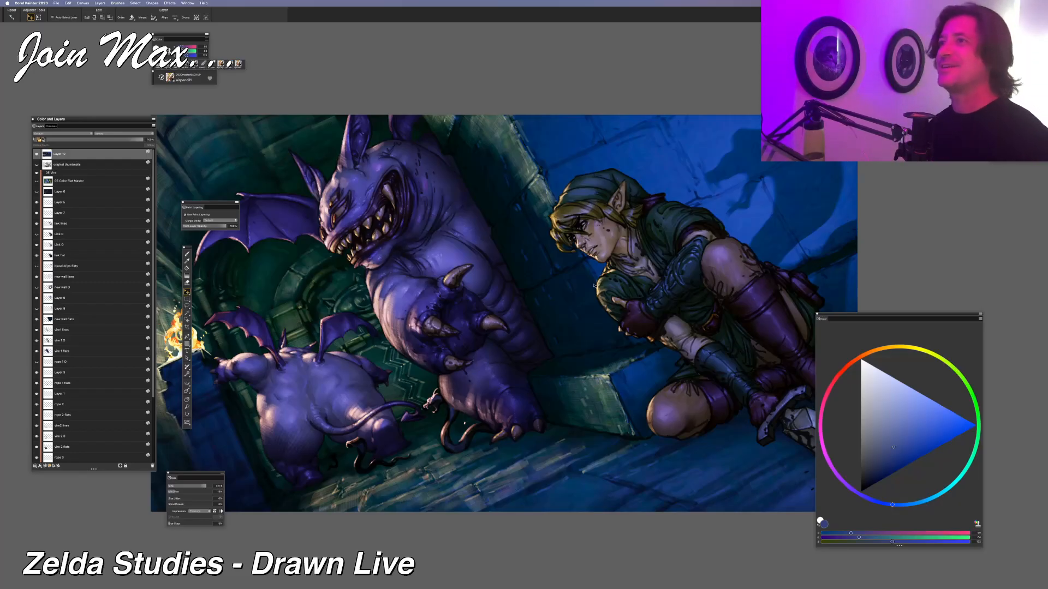
Examine the contrast between the large monster, the dark wall and Link at slightly varying magnifications
{"action": "scroll", "coordinate": [594, 286], "scroll_direction": "up", "scroll_amount": 1}
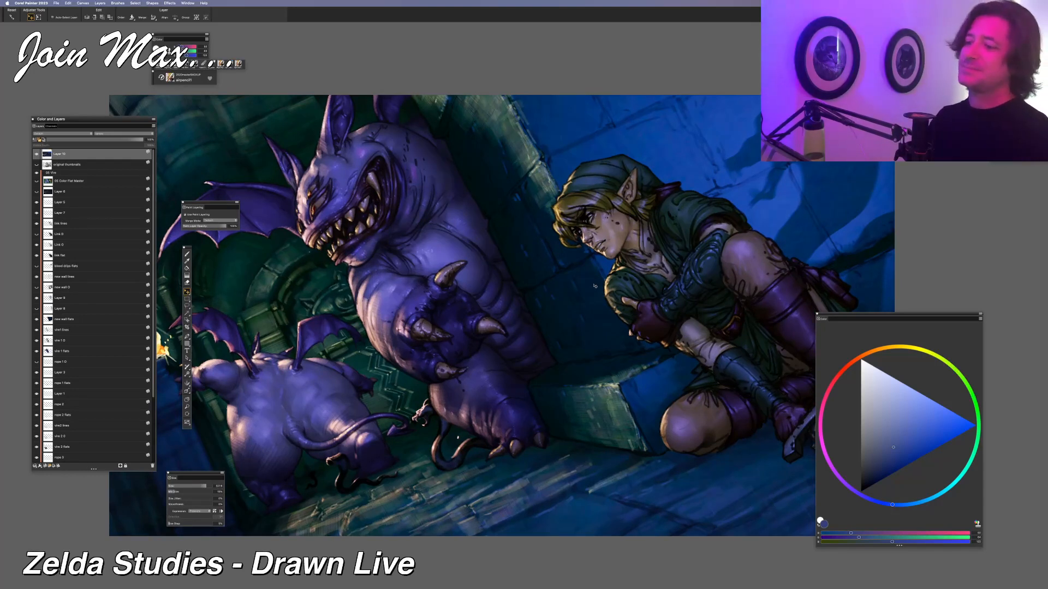
{"action": "scroll", "coordinate": [595, 291], "scroll_direction": "up", "scroll_amount": 2}
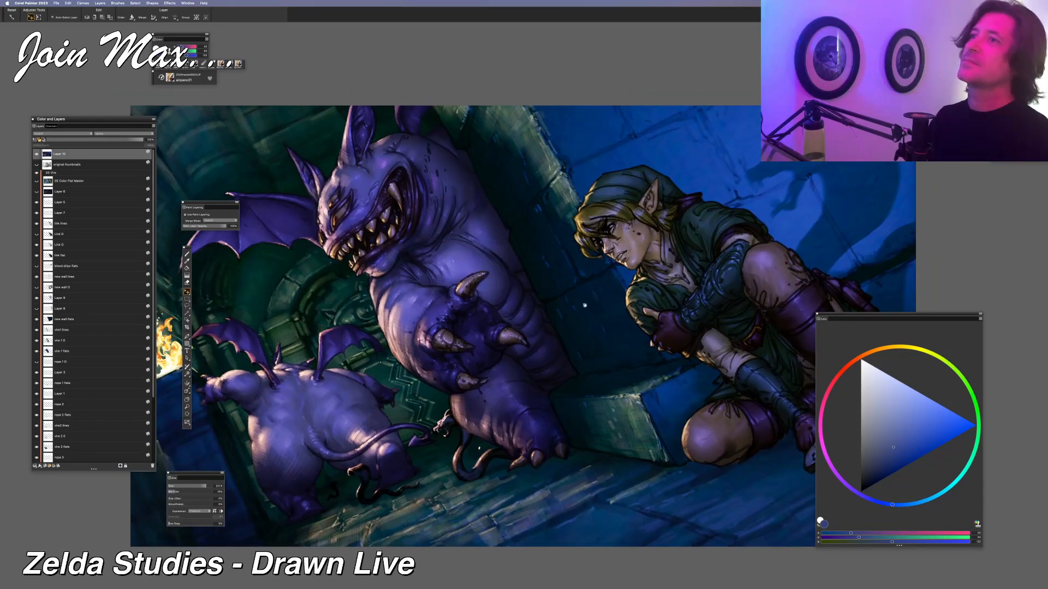
{"action": "left_click_drag", "start_coordinate": [607, 272], "coordinate": [573, 248]}
{"action": "scroll", "coordinate": [573, 248], "scroll_direction": "down", "scroll_amount": 1}
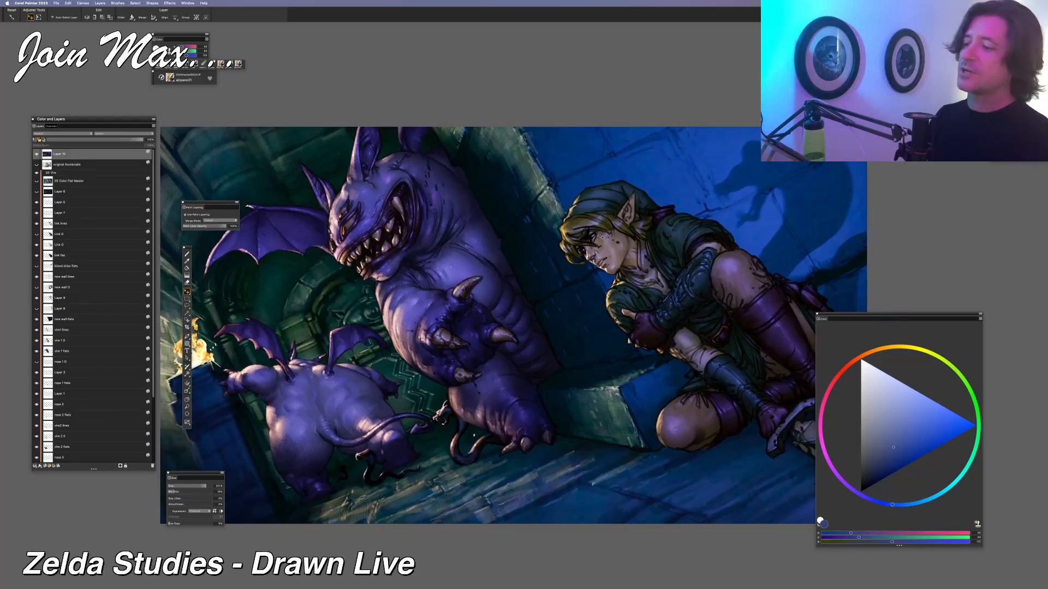
{"action": "scroll", "coordinate": [609, 234], "scroll_direction": "up", "scroll_amount": 1}
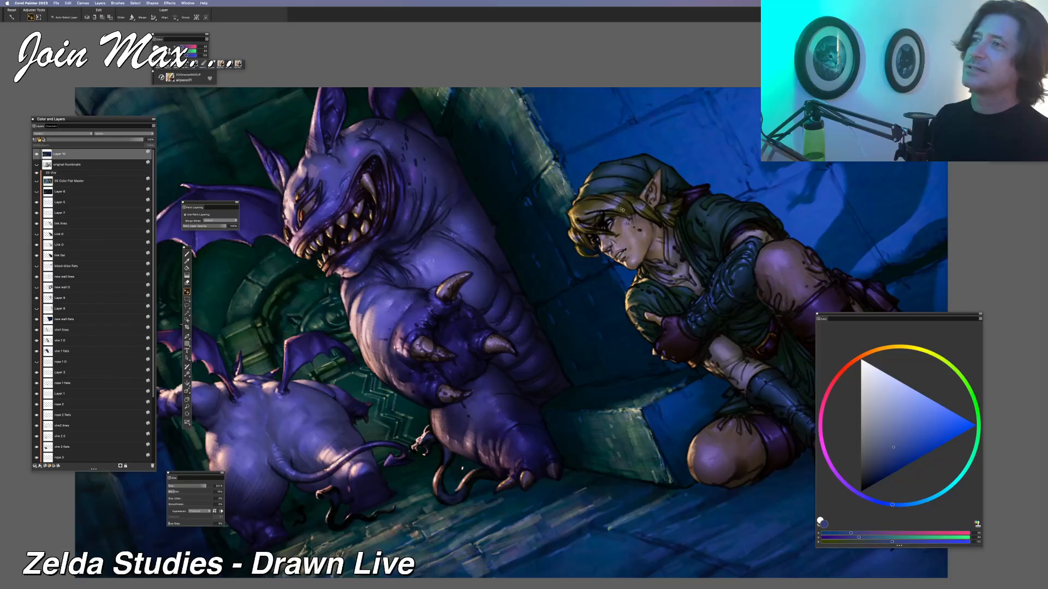
{"action": "key", "text": "super+minus"}
{"action": "mouse_move", "coordinate": [641, 227]}
{"action": "left_mouse_down"}
{"action": "mouse_move", "coordinate": [555, 264]}
{"action": "mouse_move", "coordinate": [637, 233]}
{"action": "left_mouse_up"}
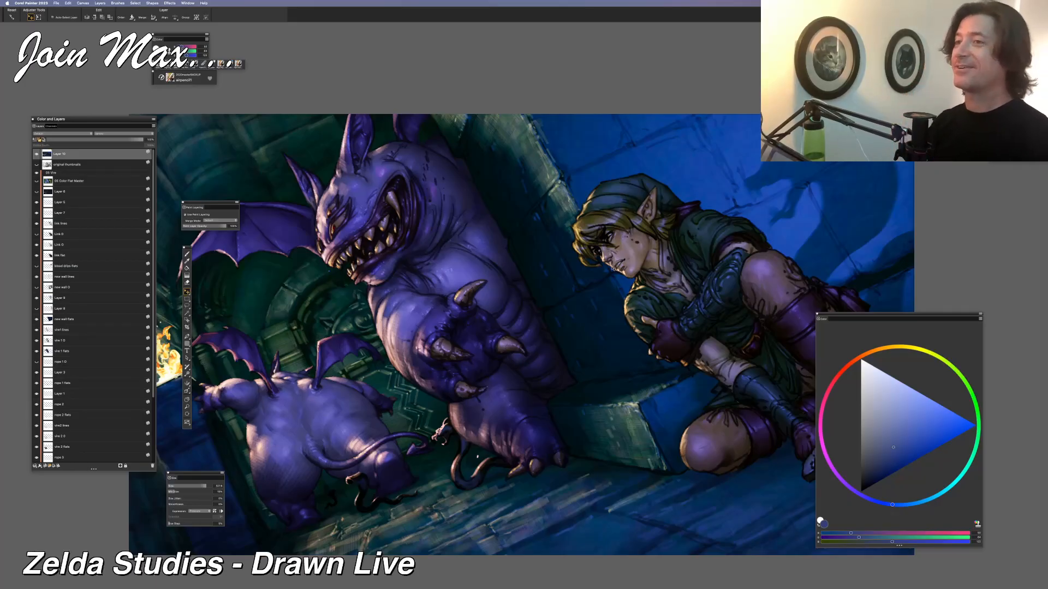
{"action": "key", "text": "super+minus"}
{"action": "key", "text": "super+equal"}
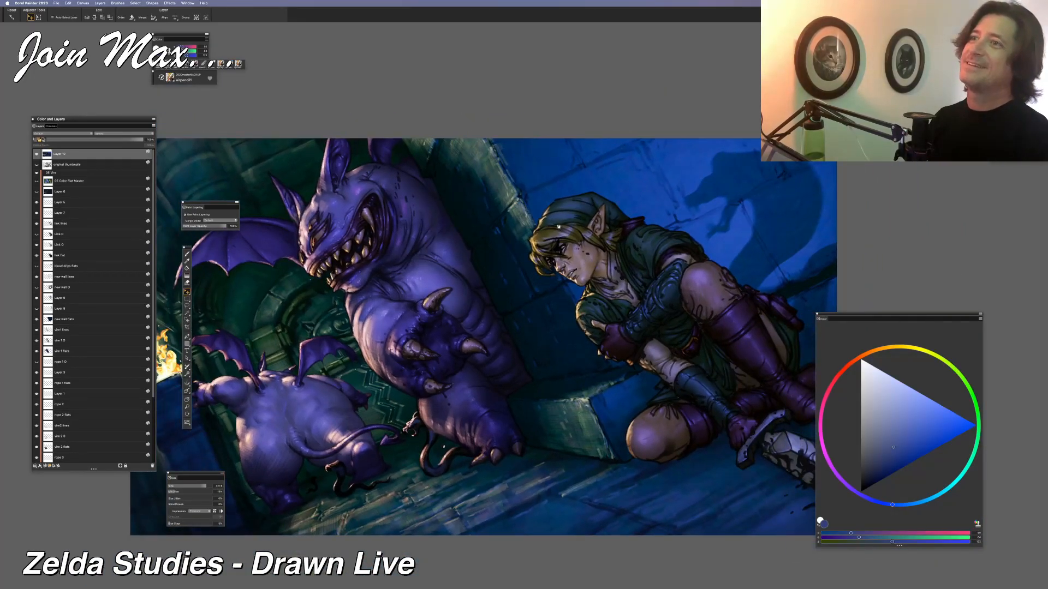
{"action": "left_click_drag", "start_coordinate": [520, 230], "coordinate": [425, 237]}
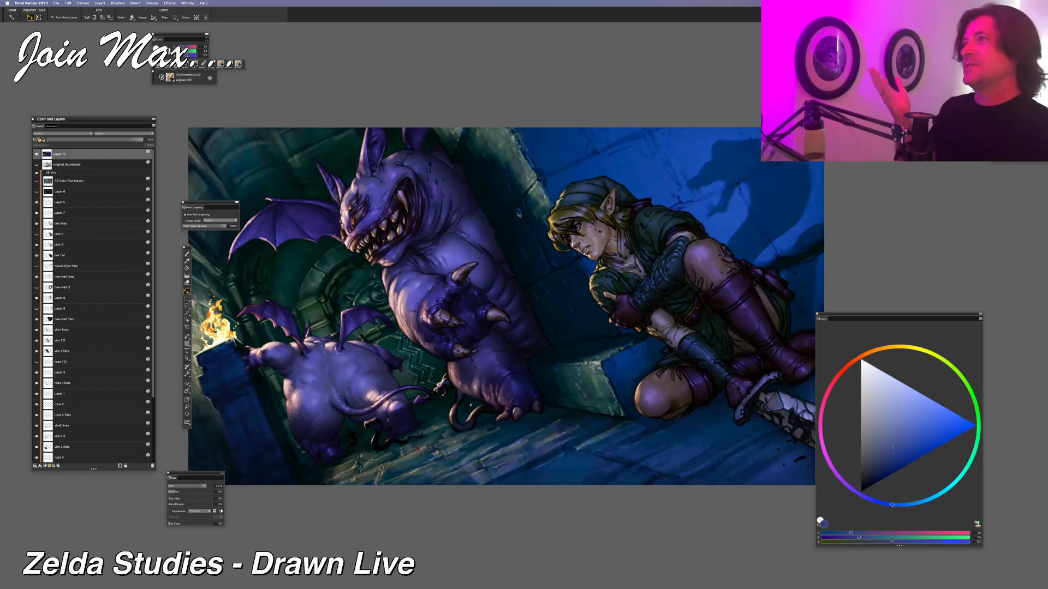
Check how the brightened painting reads at a small size compared with a close view of the large monster and Link
{"action": "key", "text": "super+minus"}
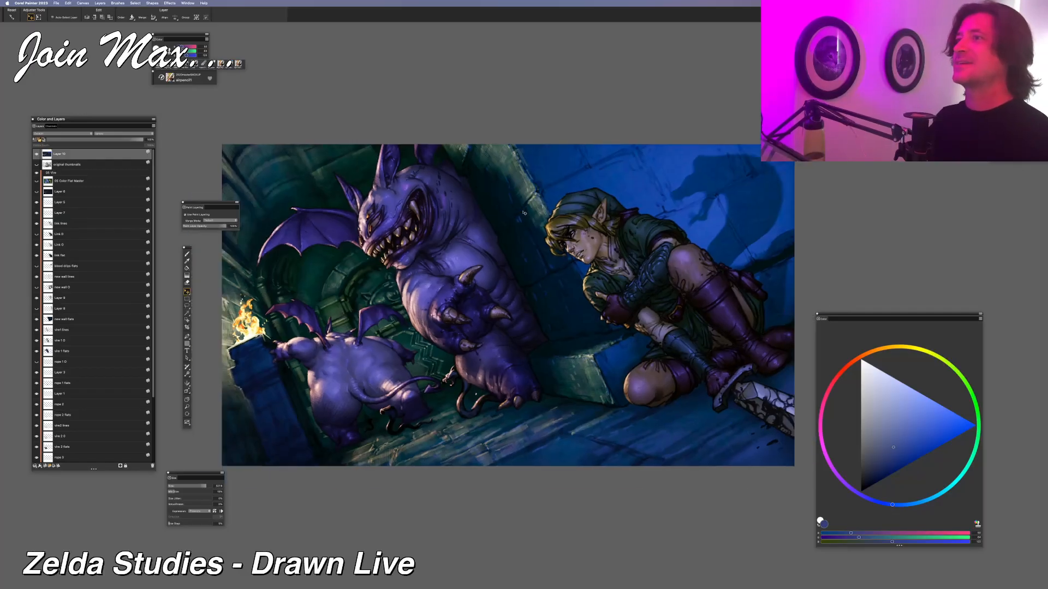
{"action": "left_click_drag", "start_coordinate": [527, 195], "coordinate": [473, 201]}
{"action": "key", "text": "super+minus"}
{"action": "key", "text": "super+minus"}
{"action": "key", "text": "super+minus"}
{"action": "key", "text": "super+minus"}
{"action": "key", "text": "super+minus"}
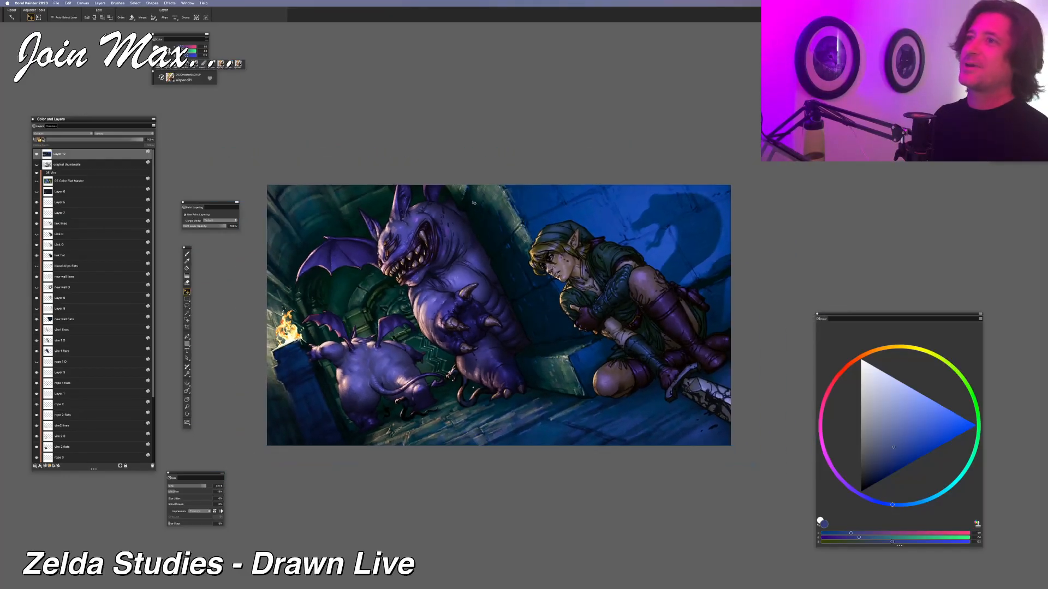
{"action": "key", "text": "super+plus"}
{"action": "key", "text": "super+plus"}
{"action": "key", "text": "super+plus"}
{"action": "key", "text": "super+plus"}
{"action": "key", "text": "super+plus"}
{"action": "key", "text": "super+plus"}
{"action": "key", "text": "super+plus"}
{"action": "key", "text": "super+plus"}
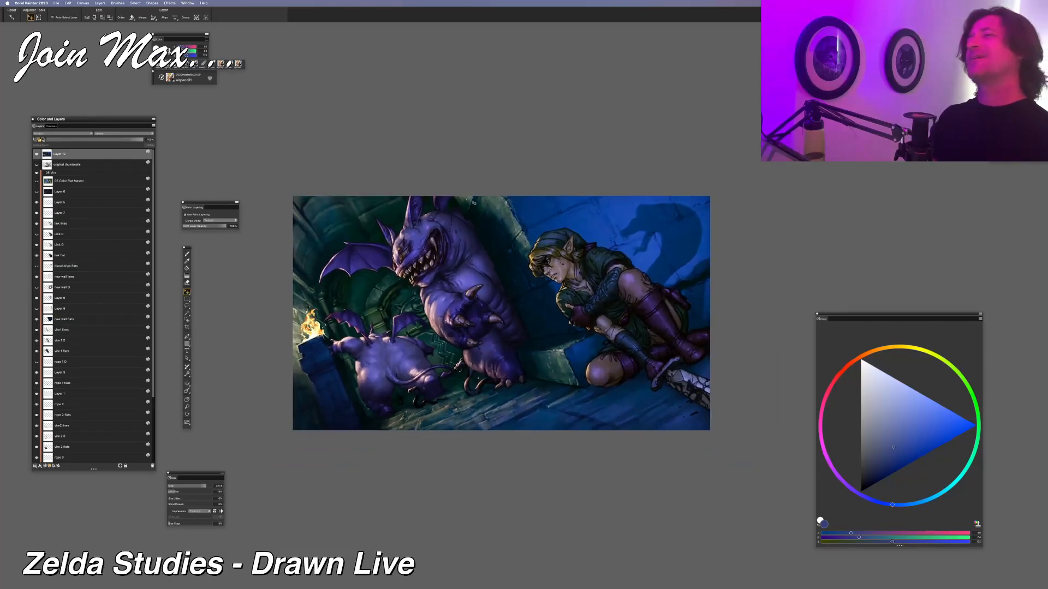
{"action": "key", "text": "super+plus"}
{"action": "key", "text": "super+plus"}
{"action": "key", "text": "super+plus"}
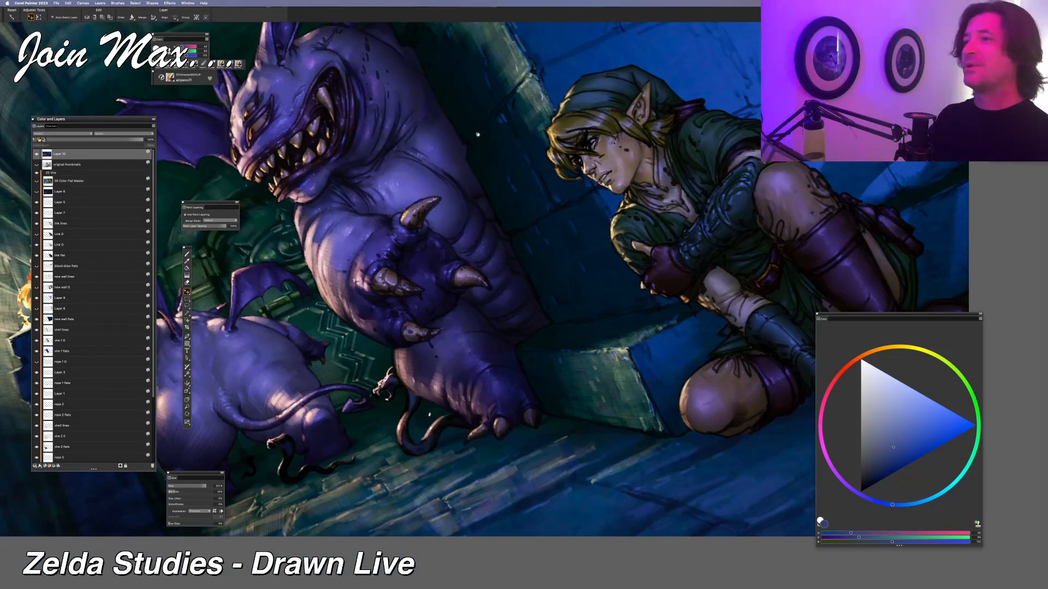
{"action": "key", "text": "super+minus"}
{"action": "key", "text": "super+minus"}
{"action": "key", "text": "super+minus"}
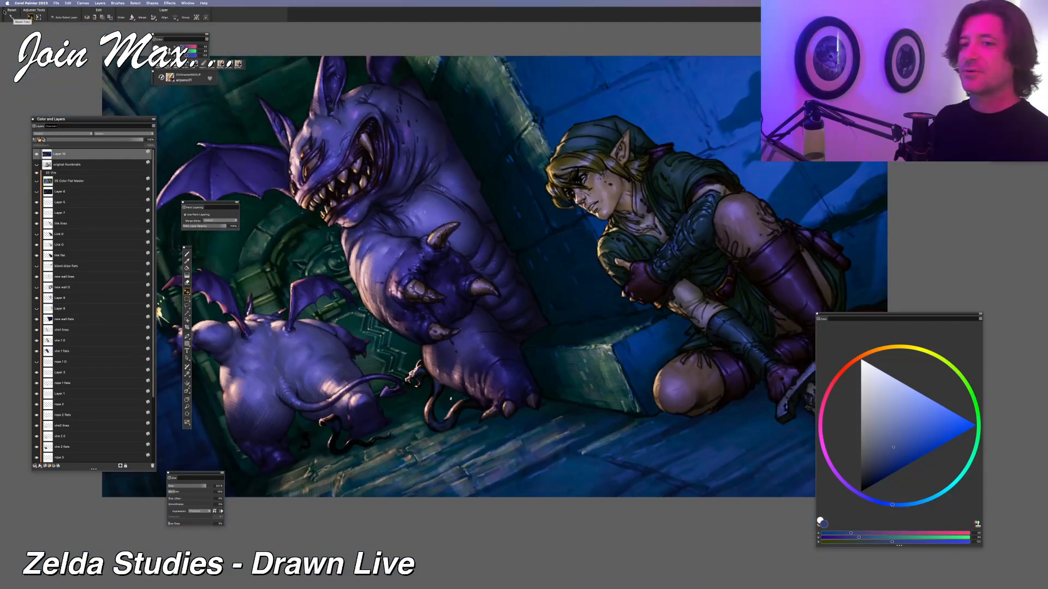
Save the current state of the brightened painting with an iterative save
{"action": "left_click", "coordinate": [57, 3]}
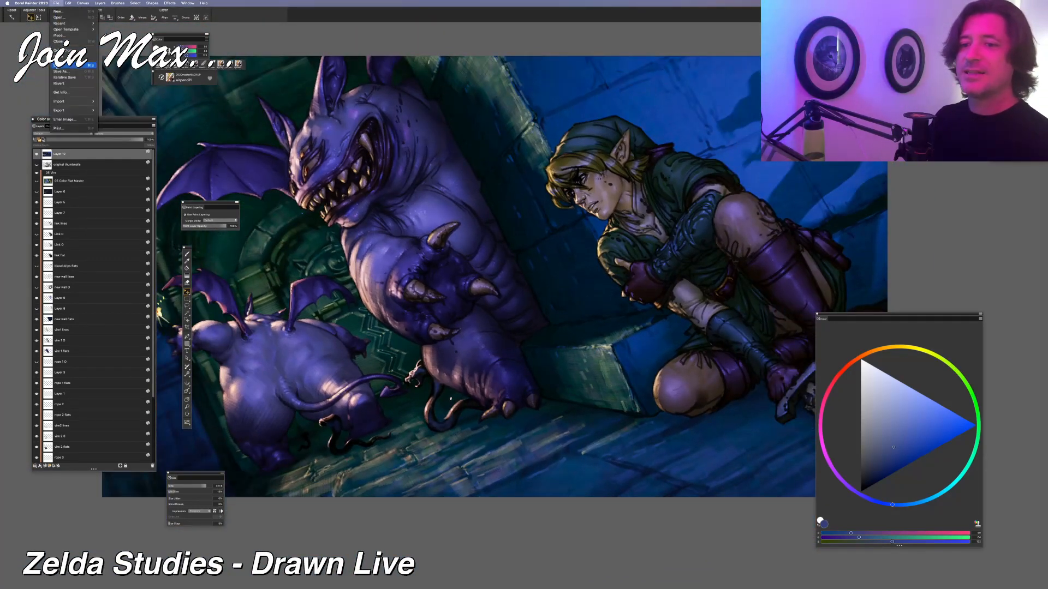
{"action": "left_click", "coordinate": [56, 77]}
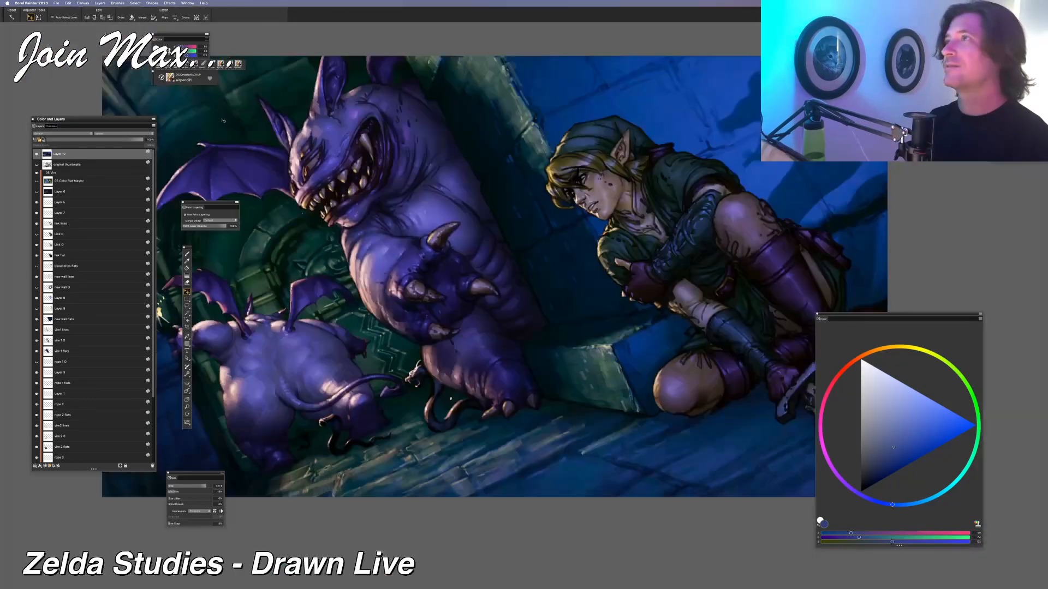
Examine the torch, the smaller monster and the large monster up close with all panels hidden
{"action": "key", "text": "Tab"}
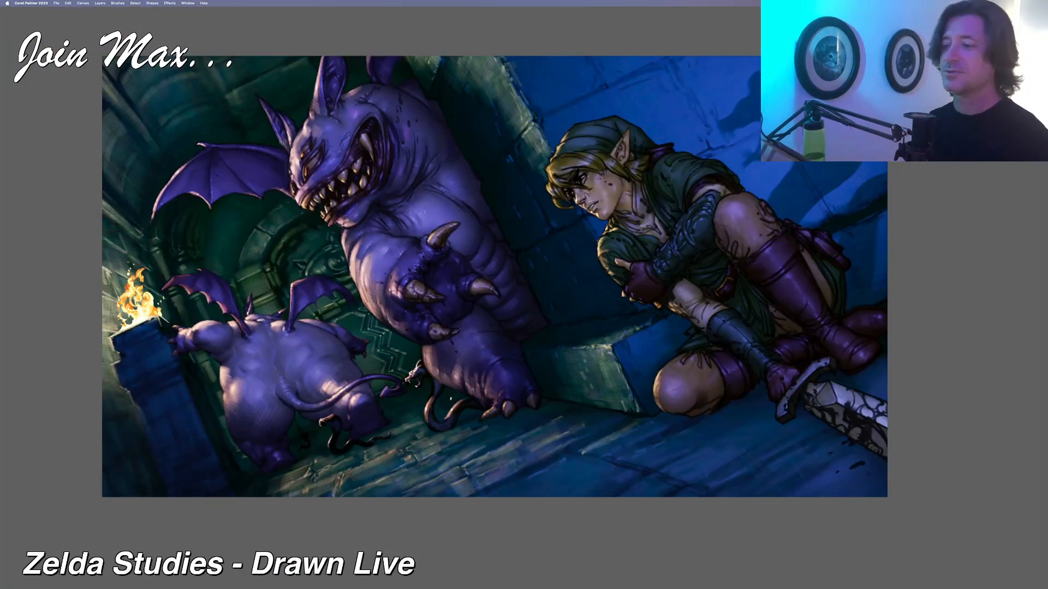
{"action": "key", "text": "super+plus"}
{"action": "key", "text": "super+plus"}
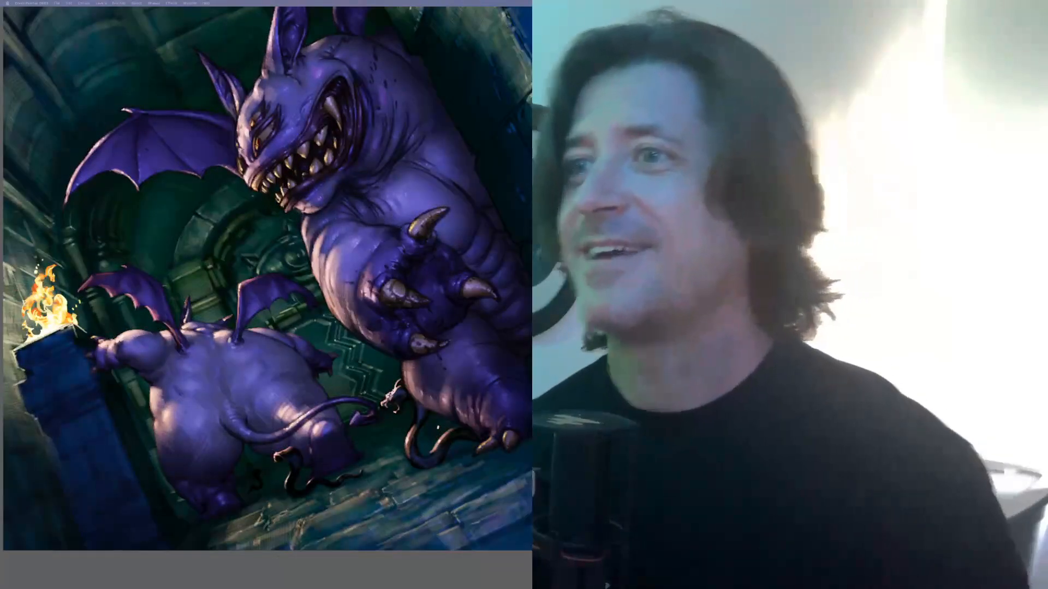
{"action": "key", "text": "super+plus"}
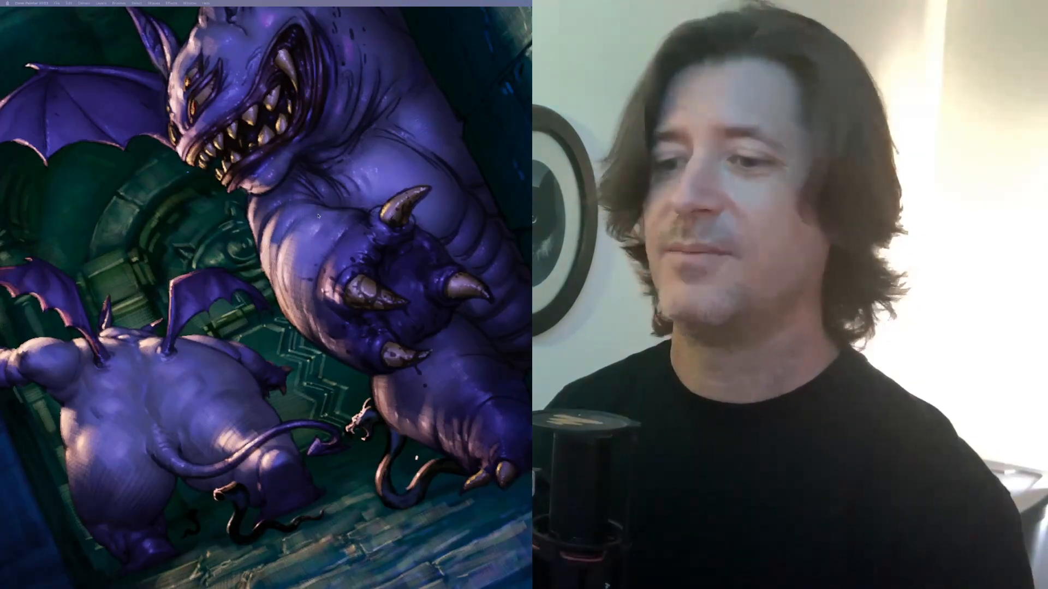
{"action": "mouse_move", "coordinate": [313, 213]}
{"action": "left_mouse_down"}
{"action": "mouse_move", "coordinate": [498, 229]}
{"action": "mouse_move", "coordinate": [411, 205]}
{"action": "left_mouse_up"}
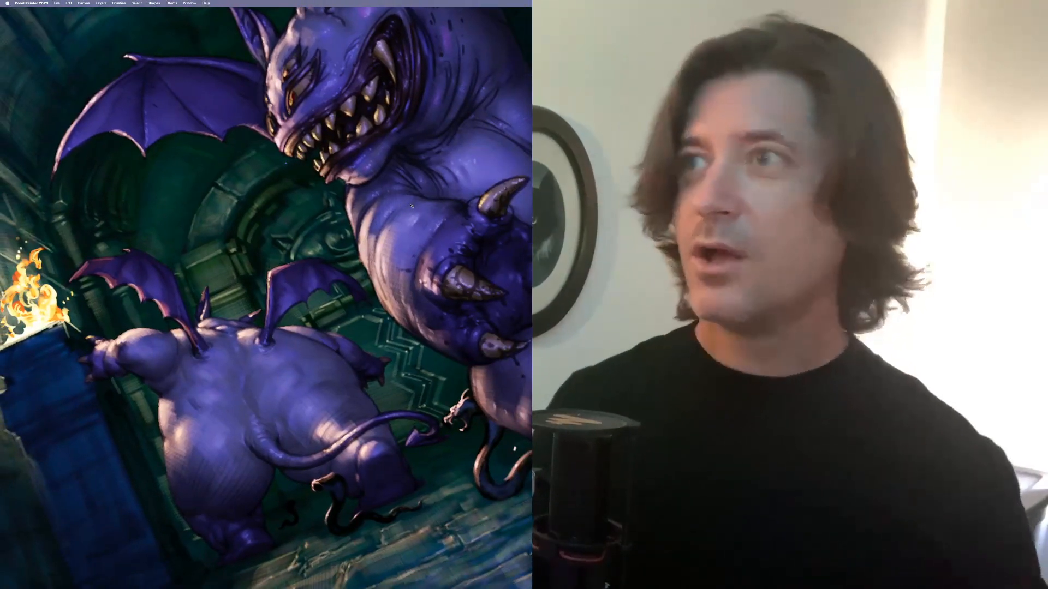